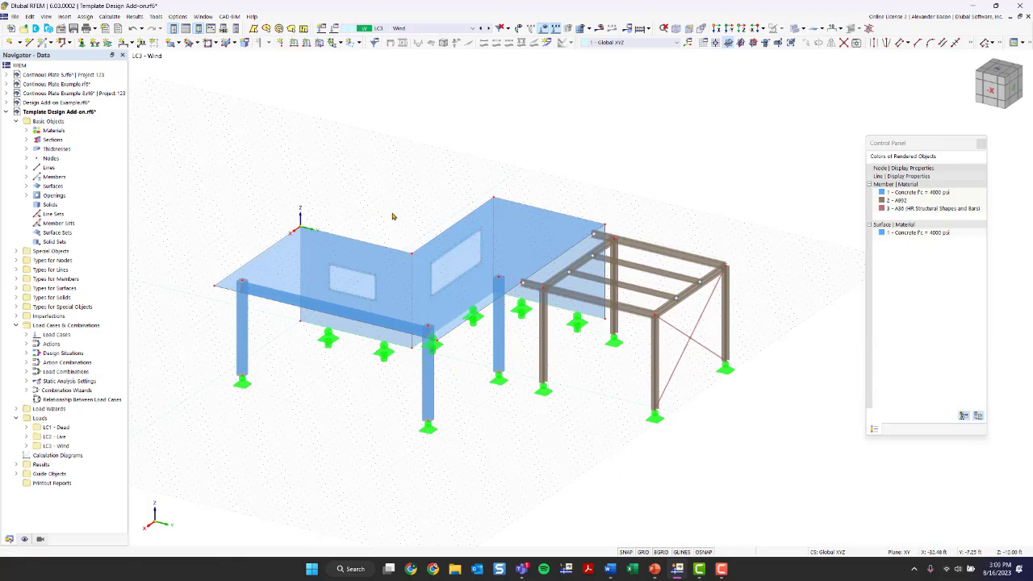
# Step: Orbit the model and highlight the members made of A992 steel
pyautogui.keyDown('ctrl'); pyautogui.moveTo(491, 433); pyautogui.dragTo(452, 436, button='middle'); pyautogui.keyUp('ctrl')
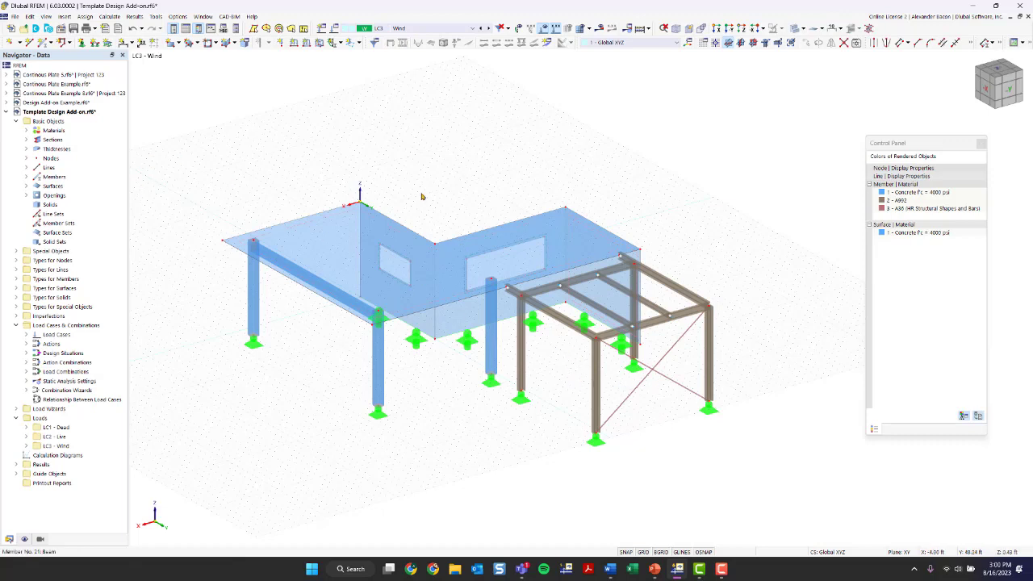
pyautogui.click(907, 203)
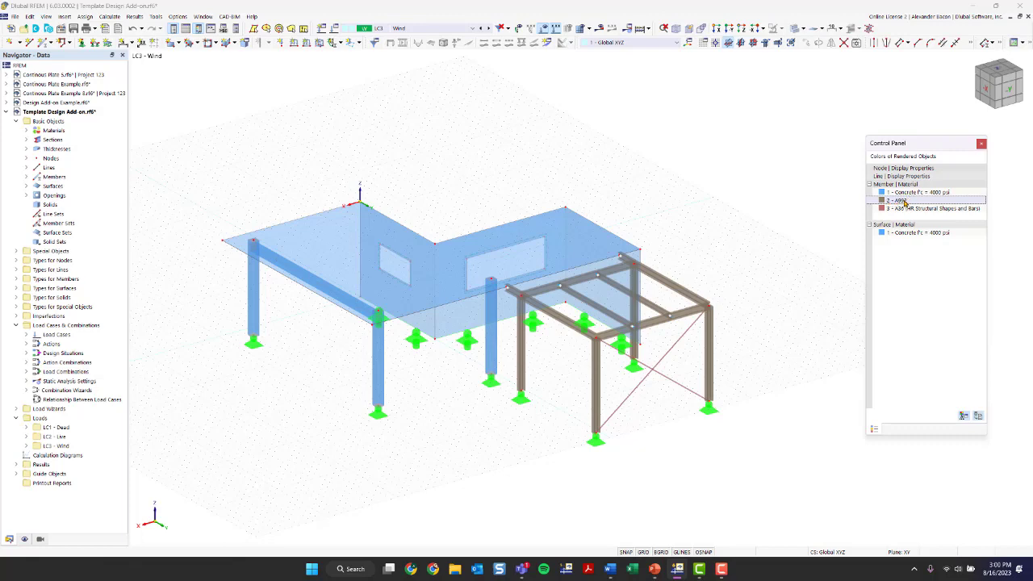
pyautogui.scroll(5, 634, 371)
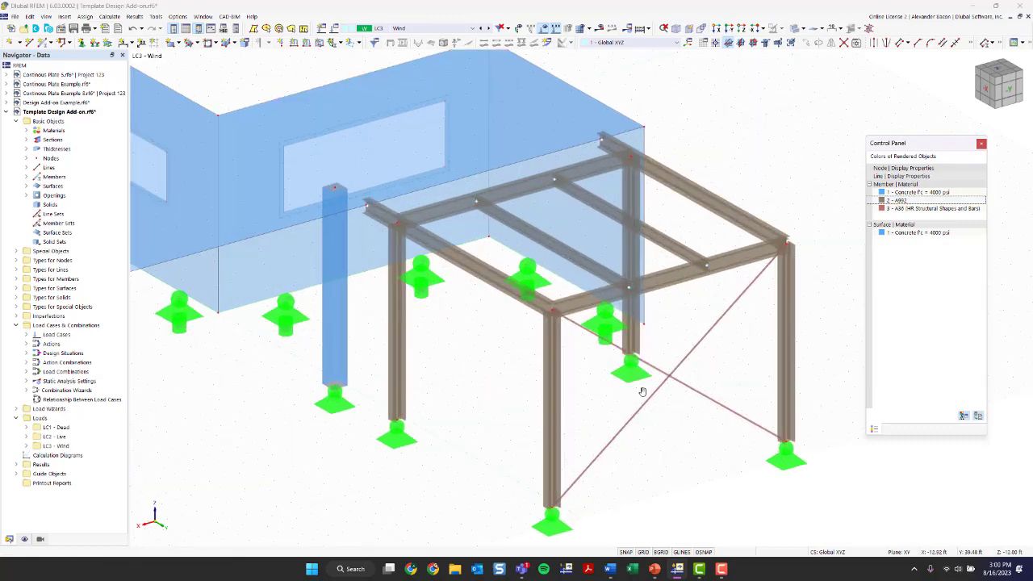
pyautogui.scroll(-1, 642, 391)
pyautogui.click(26, 140)
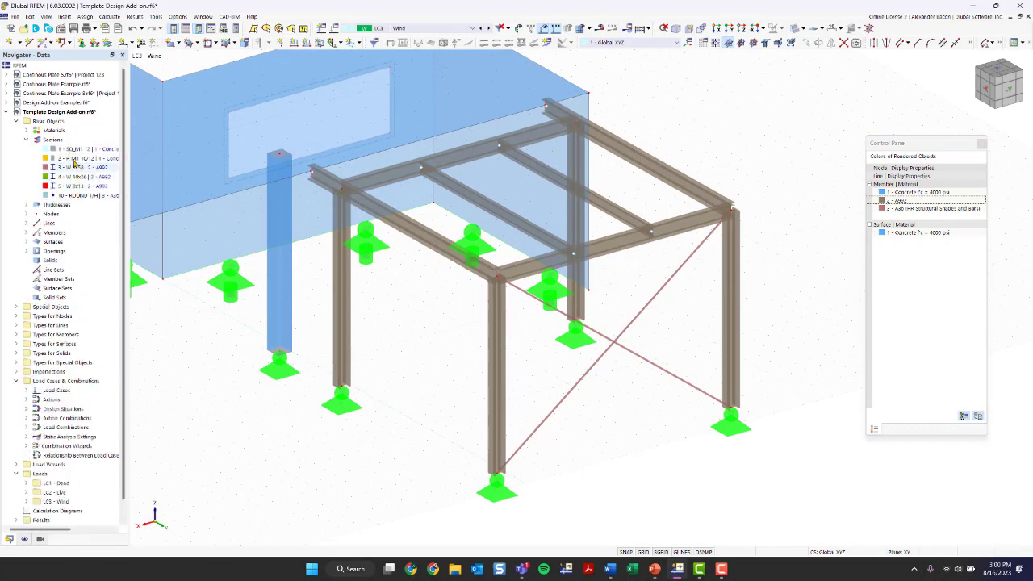
pyautogui.click(26, 140)
pyautogui.click(25, 130)
pyautogui.click(84, 149)
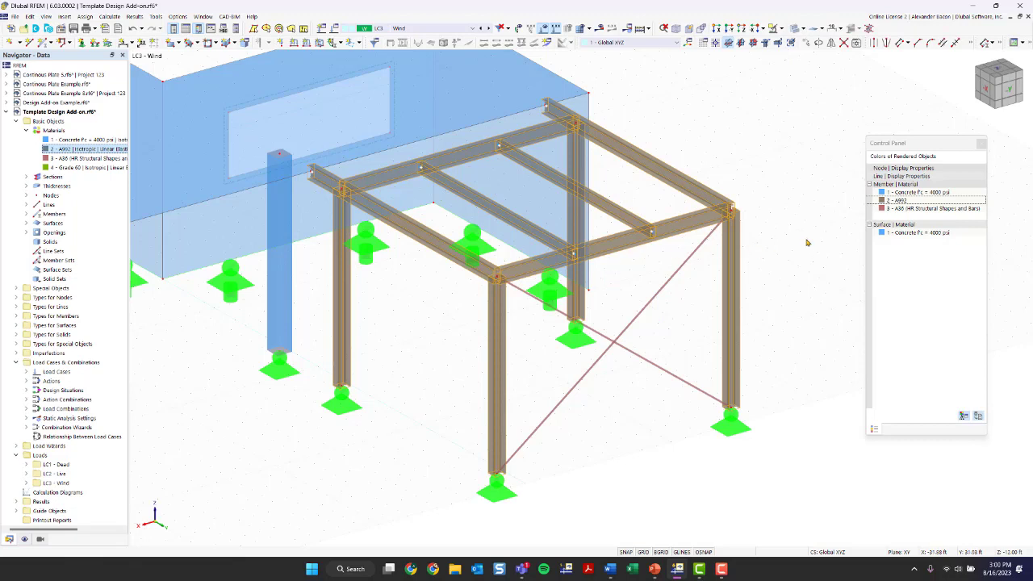
# Step: Highlight the A36 steel members, then everything made of concrete, and clear the selection
pyautogui.click(895, 211)
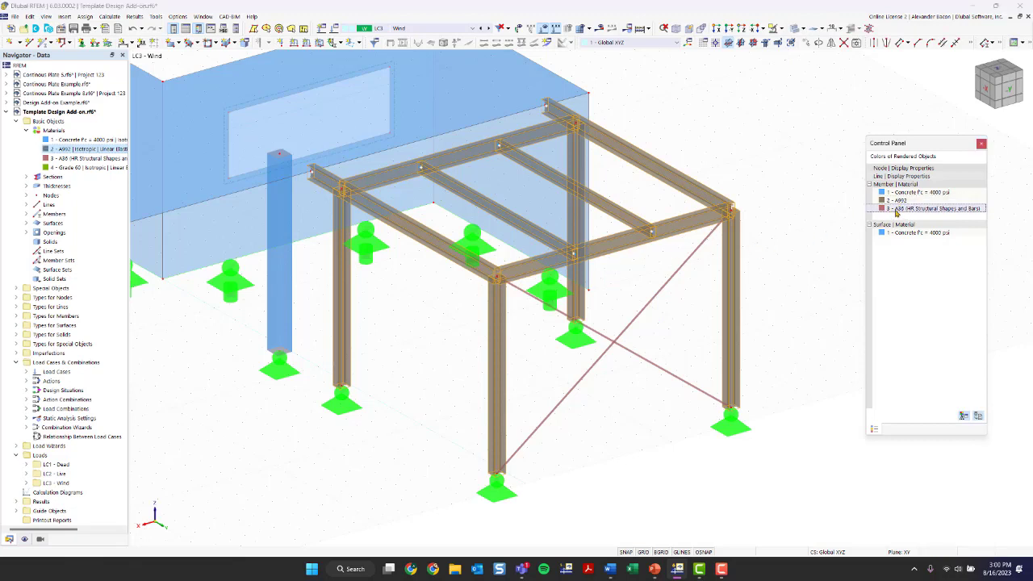
pyautogui.click(81, 158)
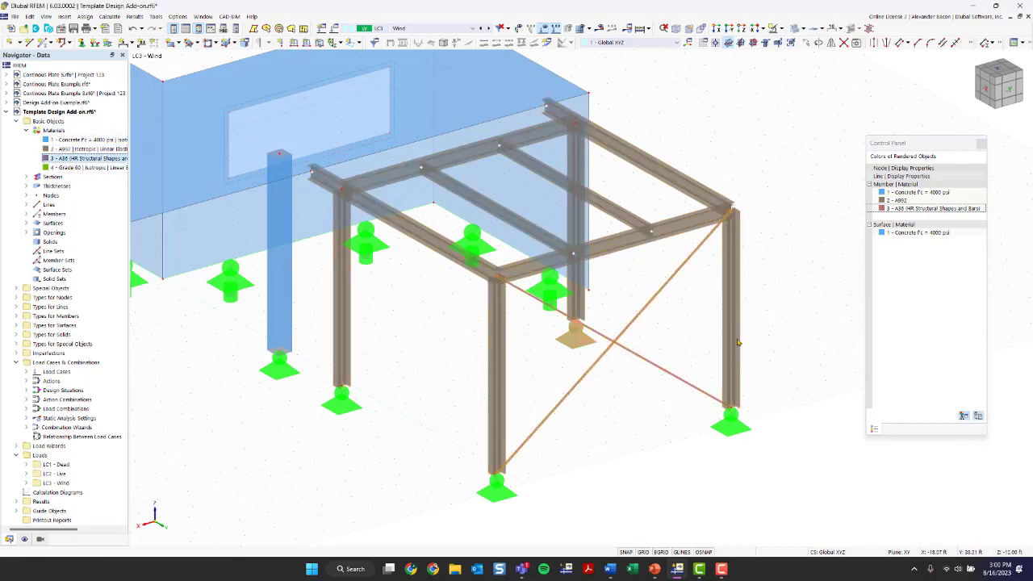
pyautogui.scroll(-2, 684, 296)
pyautogui.keyDown('ctrl'); pyautogui.moveTo(404, 366); pyautogui.dragTo(456, 243, button='middle'); pyautogui.keyUp('ctrl')
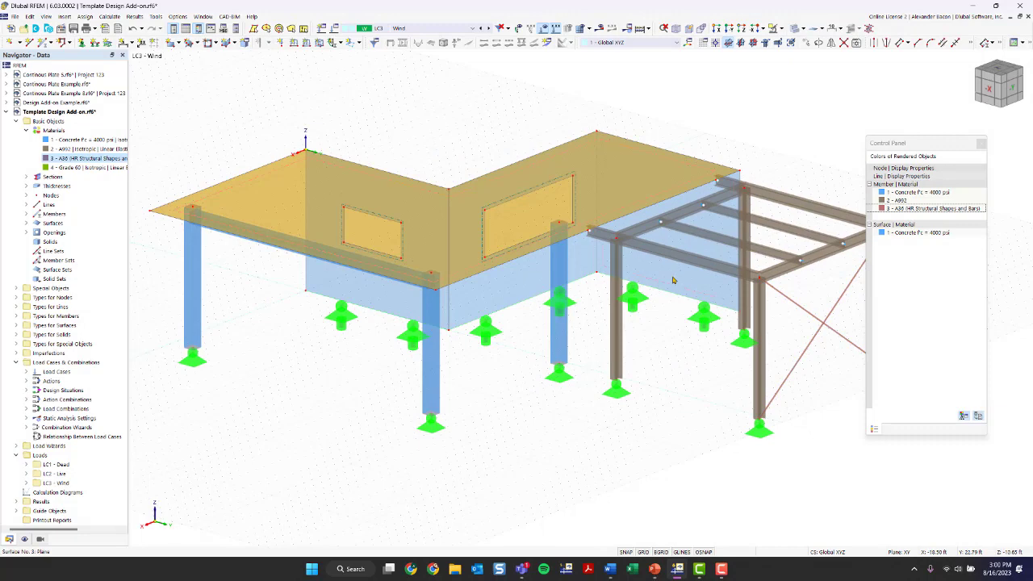
pyautogui.click(71, 141)
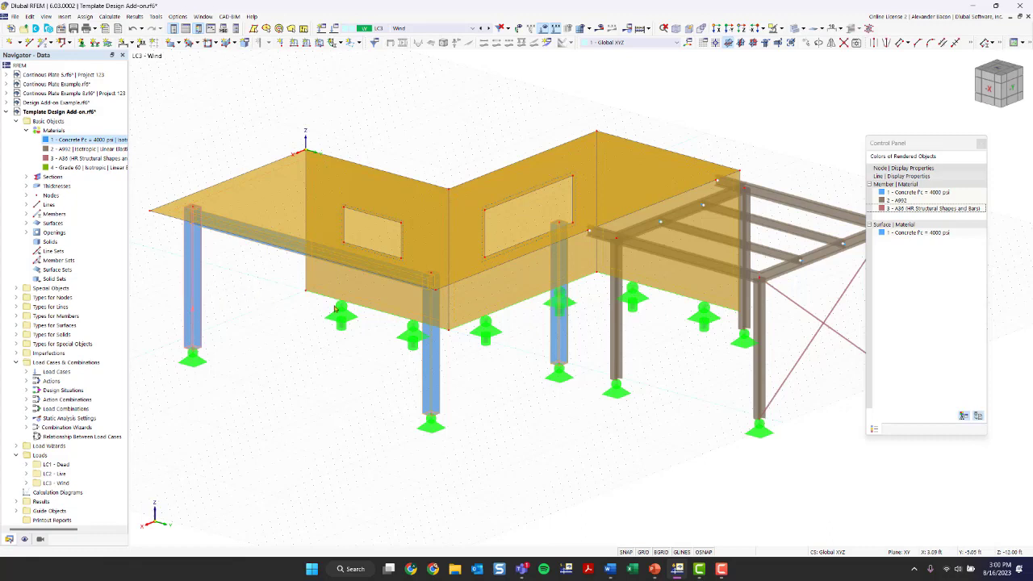
pyautogui.click(537, 394)
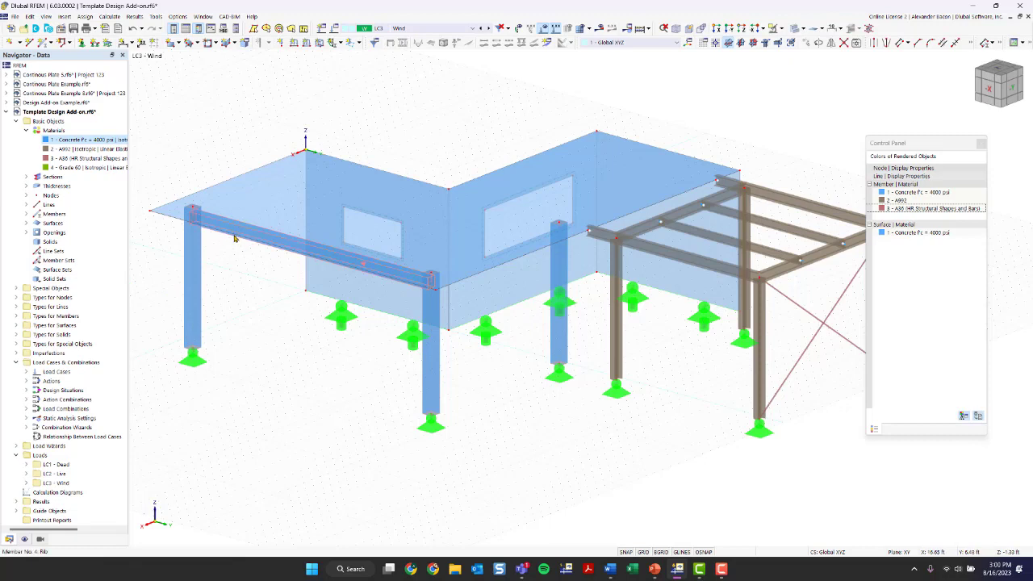
# Step: Orbit the model to inspect the wall's line support from several viewpoints
pyautogui.moveTo(234, 238)
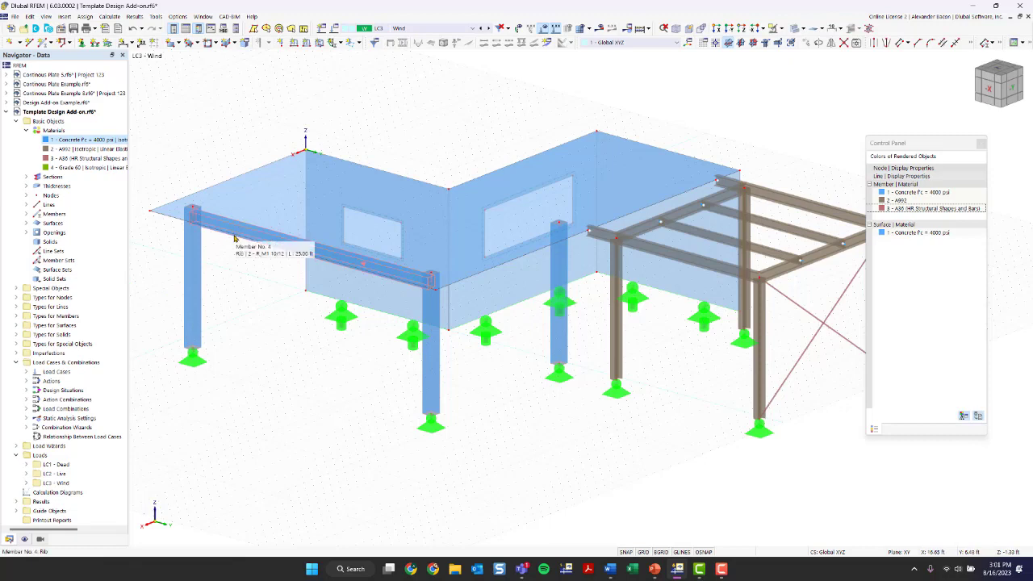
pyautogui.moveTo(560, 376)
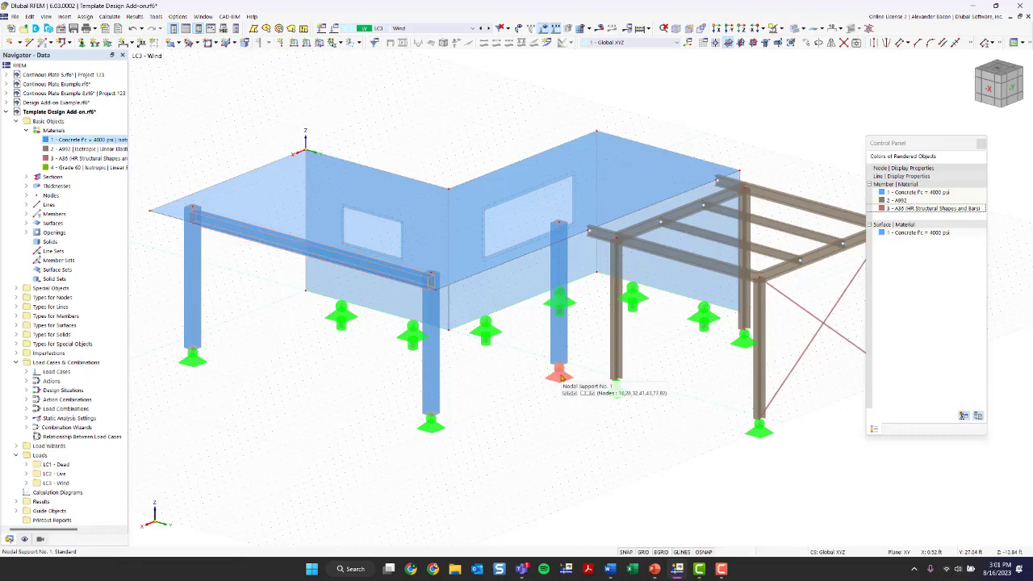
pyautogui.scroll(-1, 510, 435)
pyautogui.moveTo(512, 435); pyautogui.dragTo(482, 422, button='middle')
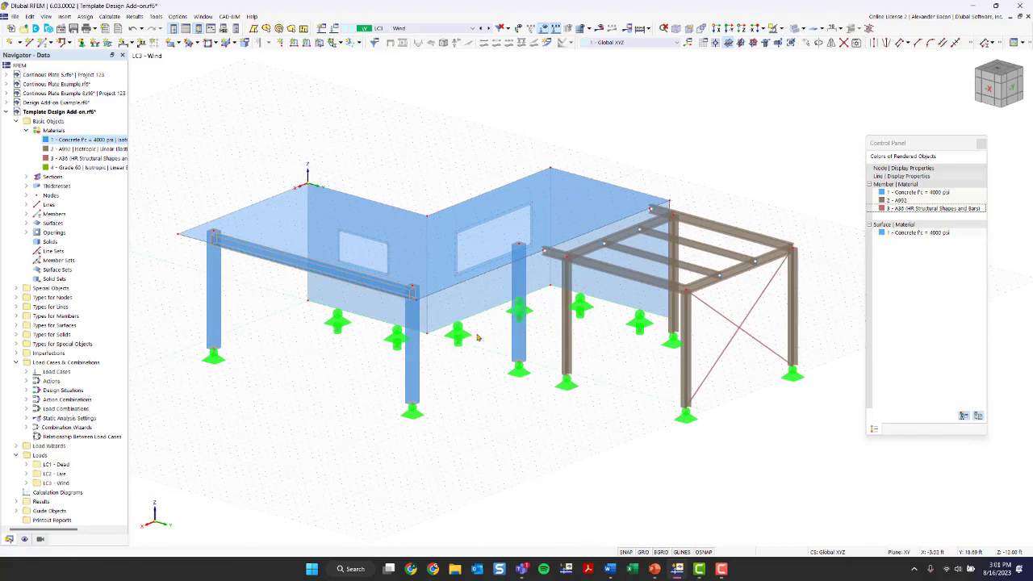
pyautogui.keyDown('ctrl'); pyautogui.moveTo(325, 384); pyautogui.dragTo(589, 399, button='middle'); pyautogui.keyUp('ctrl')
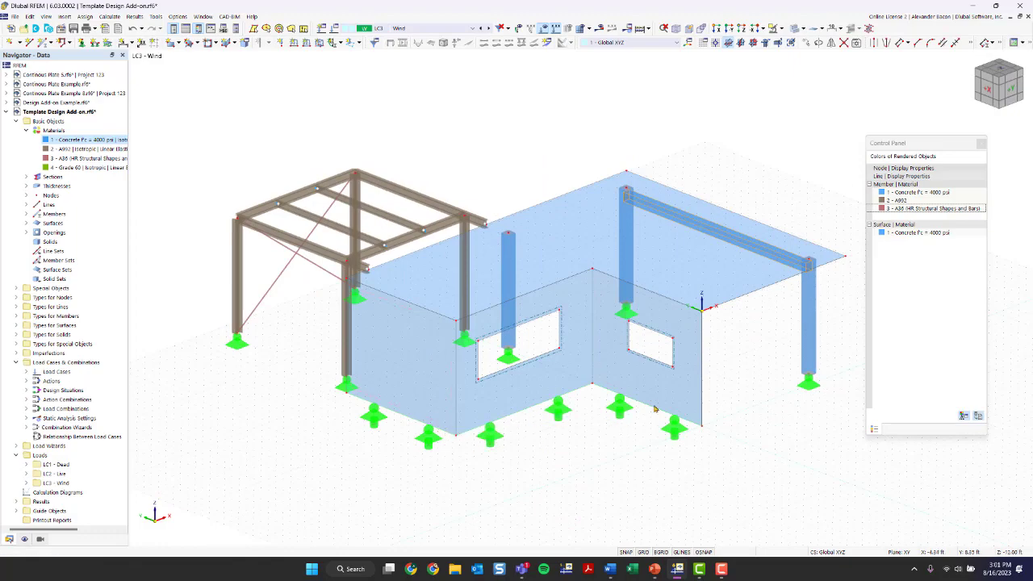
pyautogui.keyDown('ctrl'); pyautogui.moveTo(774, 386); pyautogui.dragTo(524, 378, button='middle'); pyautogui.keyUp('ctrl')
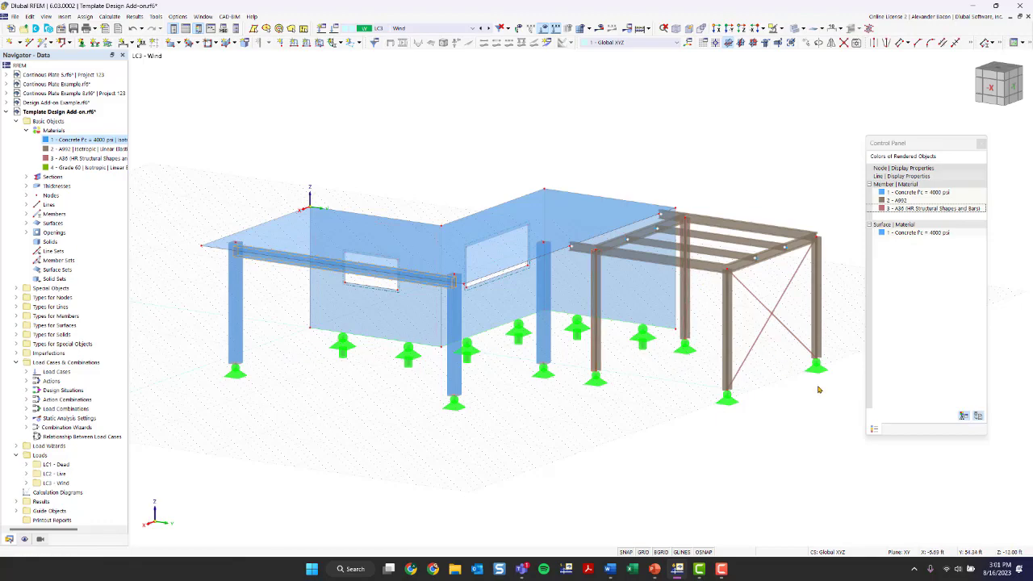
pyautogui.keyDown('ctrl'); pyautogui.moveTo(356, 408); pyautogui.dragTo(529, 355, button='middle'); pyautogui.keyUp('ctrl')
pyautogui.rightClick(530, 353)
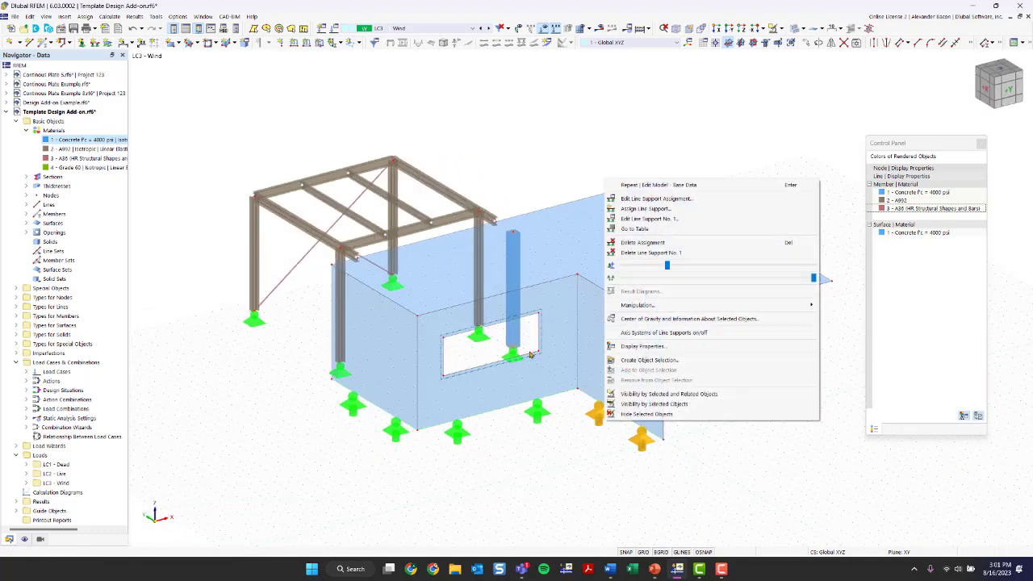
pyautogui.scroll(6, 484, 353)
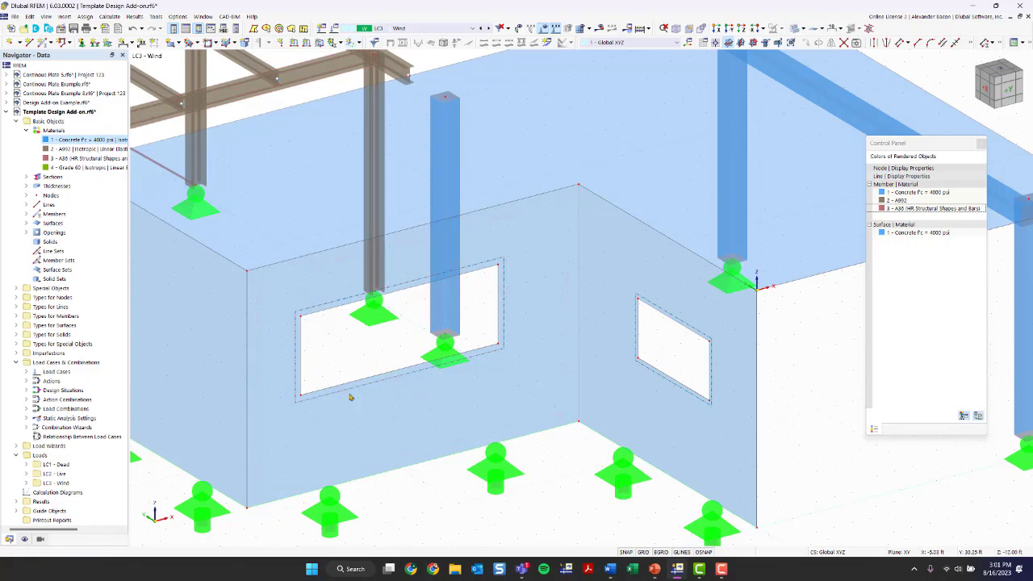
pyautogui.scroll(-3, 529, 387)
pyautogui.keyDown('ctrl'); pyautogui.moveTo(756, 412); pyautogui.dragTo(486, 412, button='middle'); pyautogui.keyUp('ctrl')
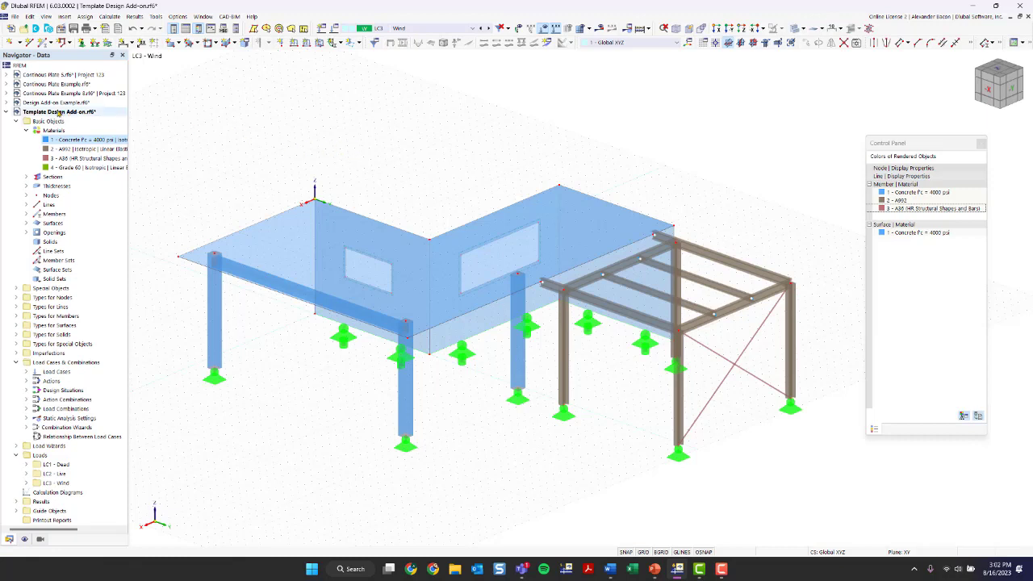
# Step: Open Edit Model – Base Data for the Template Design Add-on model and select its name
pyautogui.rightClick(58, 113)
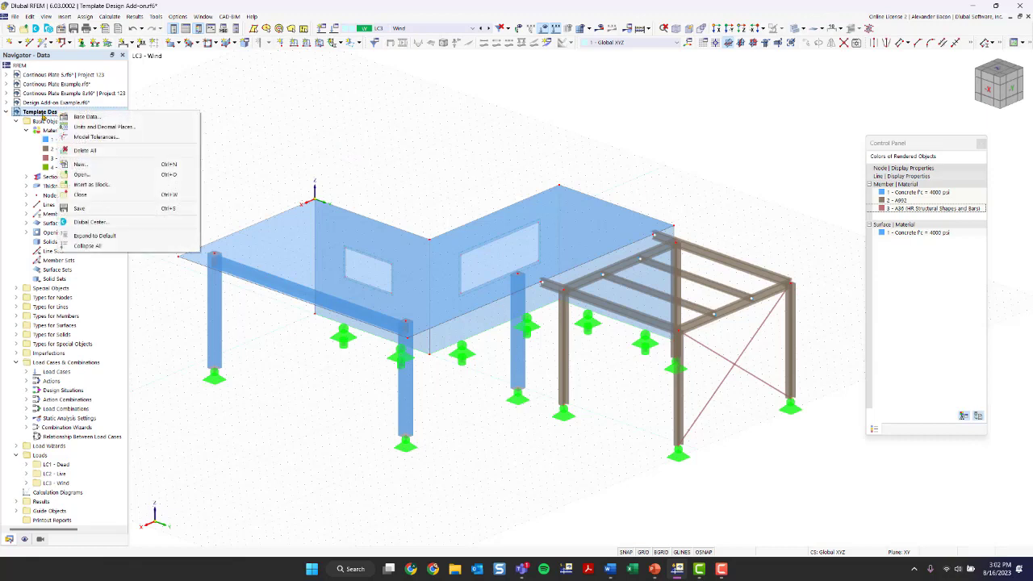
pyautogui.rightClick(71, 113)
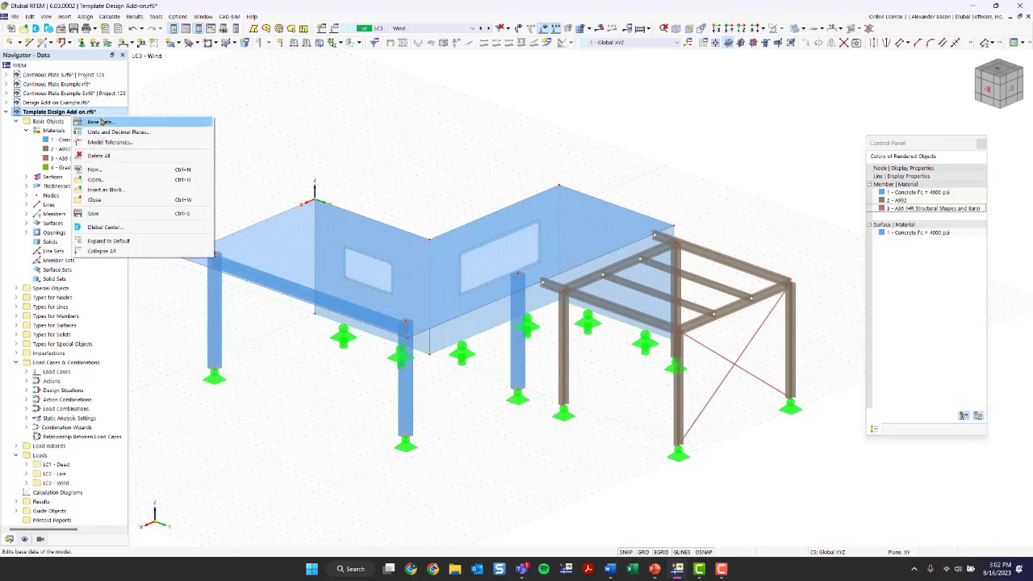
pyautogui.click(175, 100)
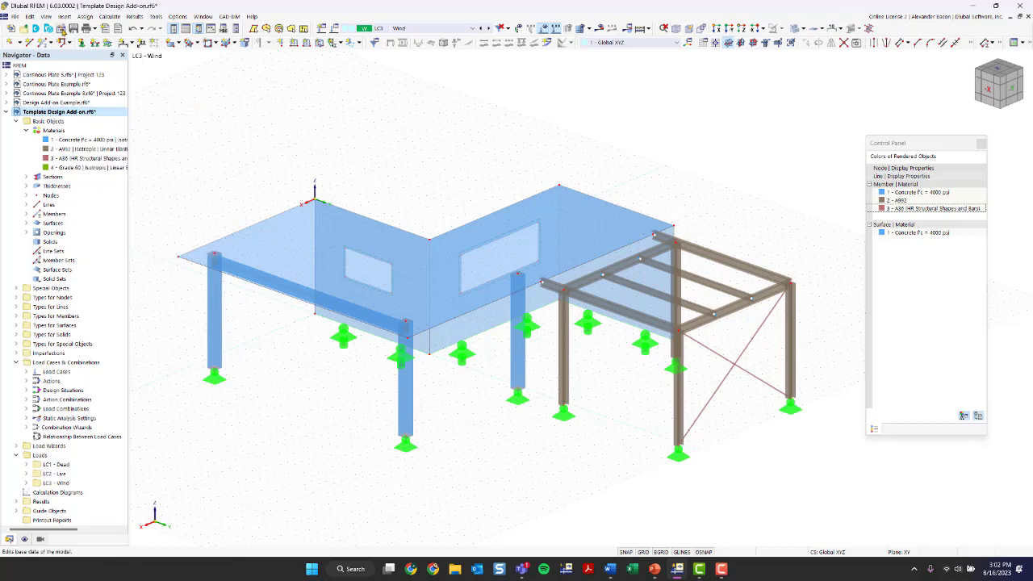
pyautogui.click(60, 29)
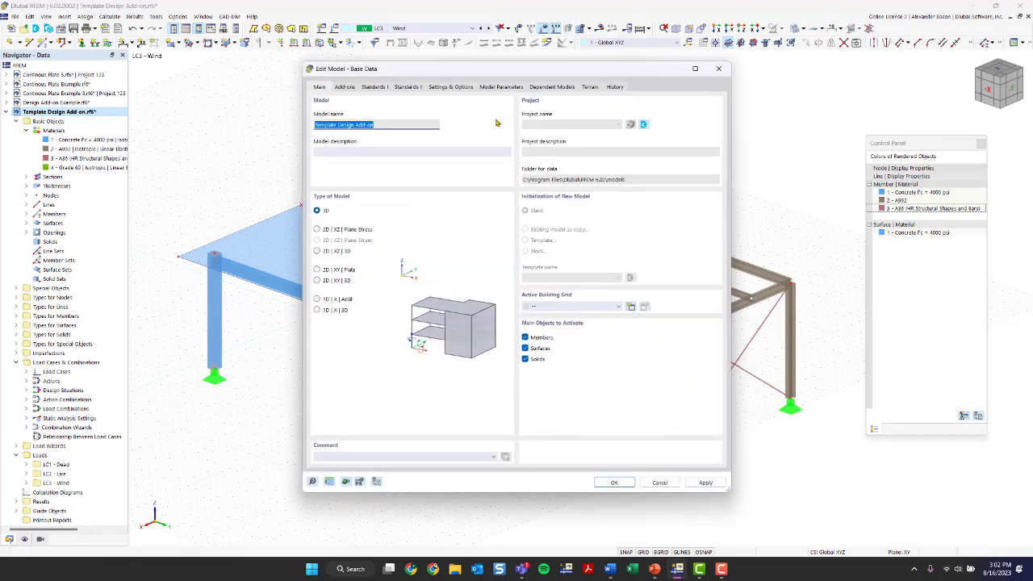
pyautogui.moveTo(439, 70)
pyautogui.mouseDown()
pyautogui.moveTo(482, 53)
pyautogui.moveTo(436, 63)
pyautogui.mouseUp()
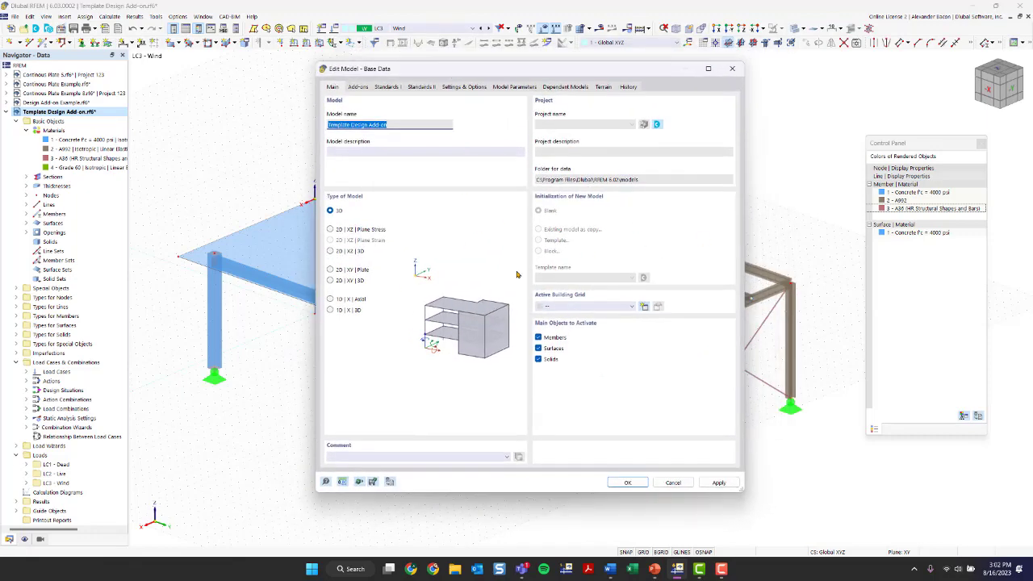
pyautogui.click(389, 125)
pyautogui.moveTo(391, 126); pyautogui.dragTo(327, 128)
pyautogui.click(388, 149)
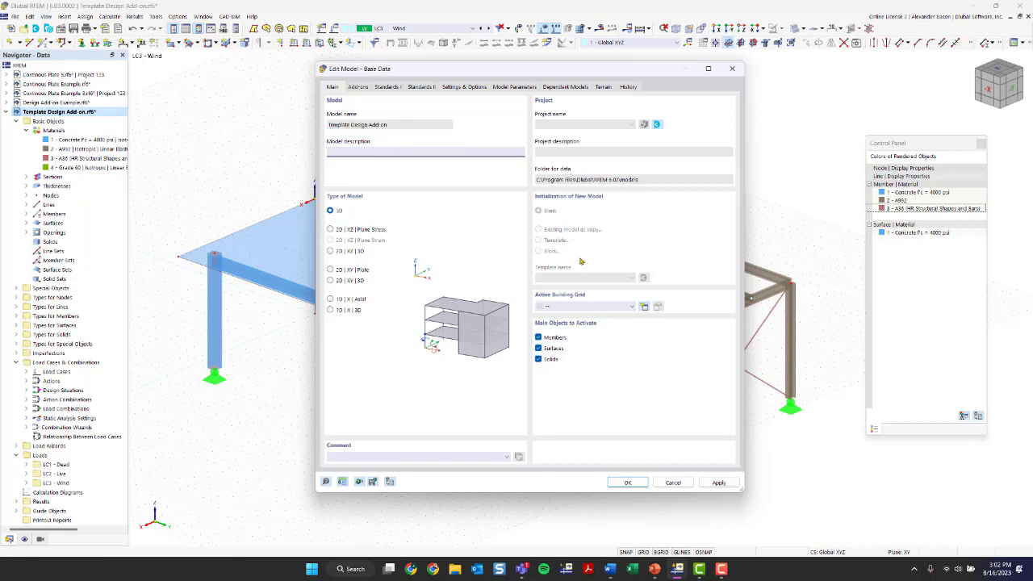
# Step: Enable Concrete, Steel and Timber Design add-ons; disable Multilayer Surfaces and Load wizards
pyautogui.click(360, 87)
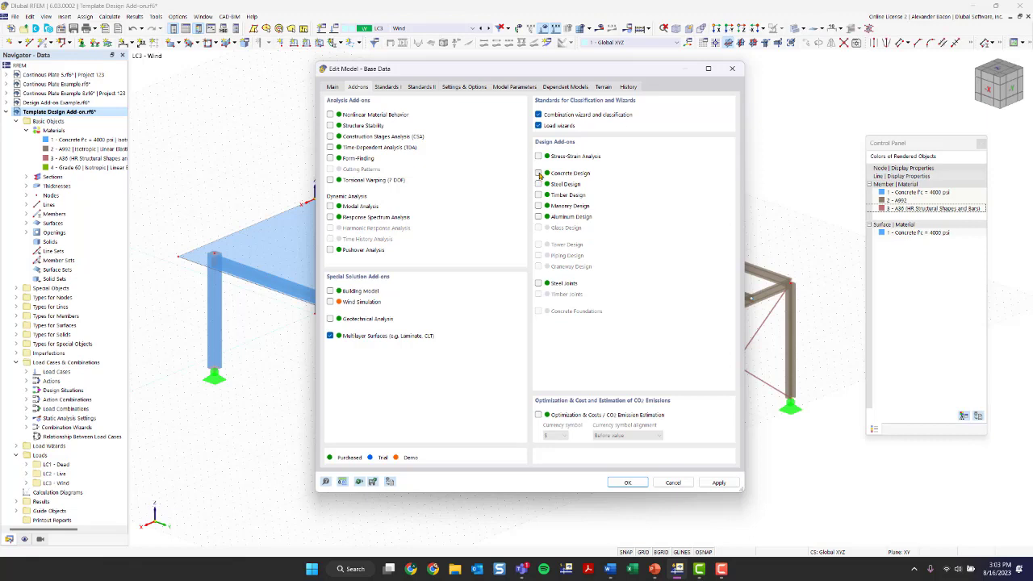
pyautogui.click(538, 174)
pyautogui.click(538, 185)
pyautogui.click(538, 195)
pyautogui.click(331, 338)
pyautogui.click(538, 126)
pyautogui.click(538, 126)
pyautogui.click(387, 87)
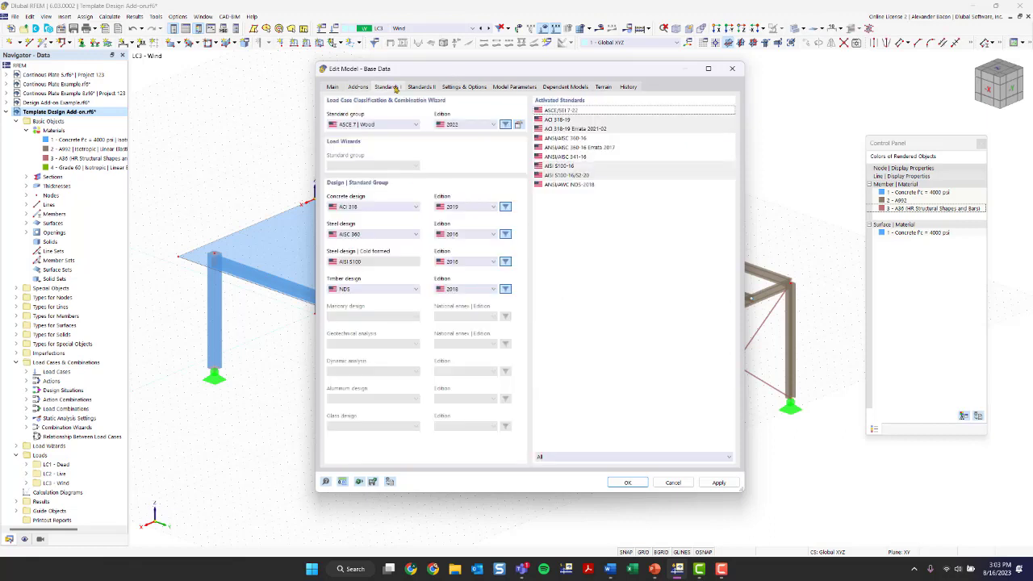
# Step: Keep ASCE 7 | Wood as the standard group on the Standards I page
pyautogui.click(397, 124)
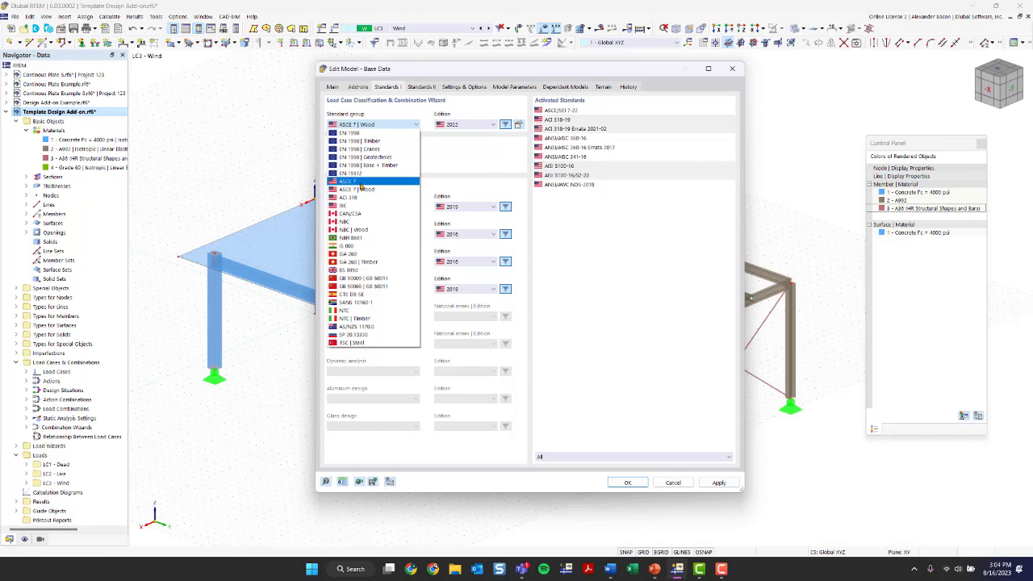
pyautogui.click(362, 191)
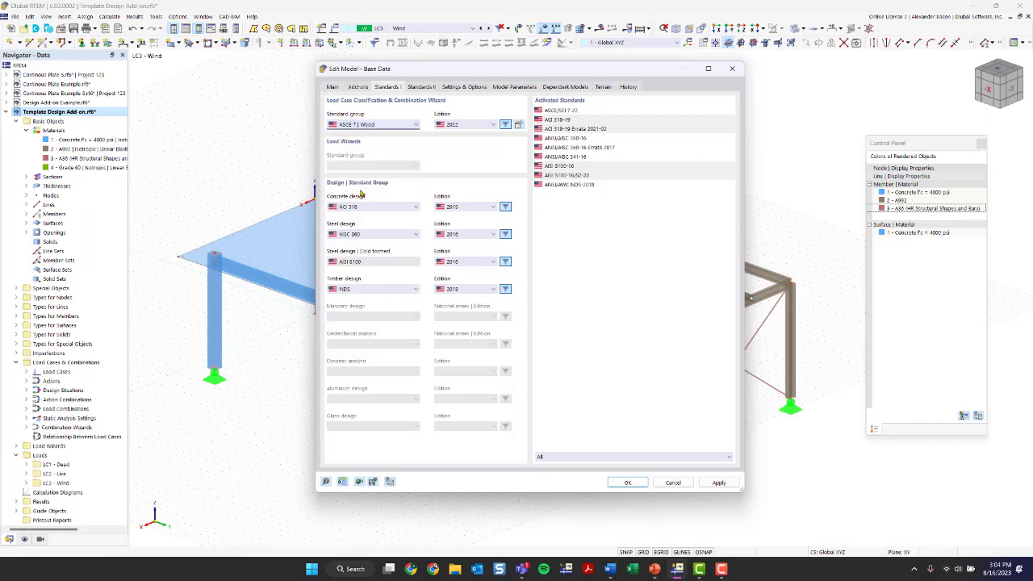
pyautogui.click(364, 126)
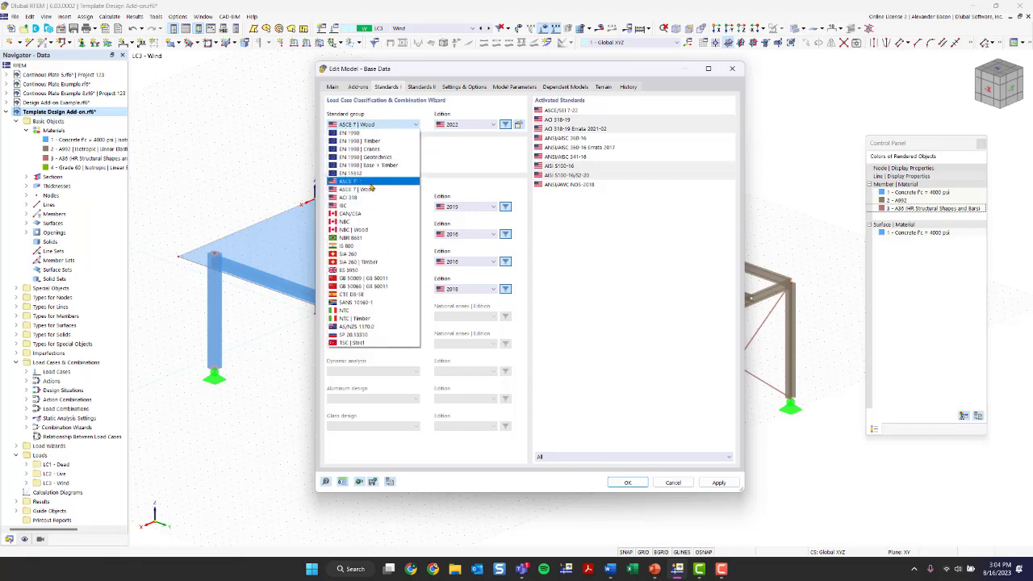
pyautogui.click(369, 189)
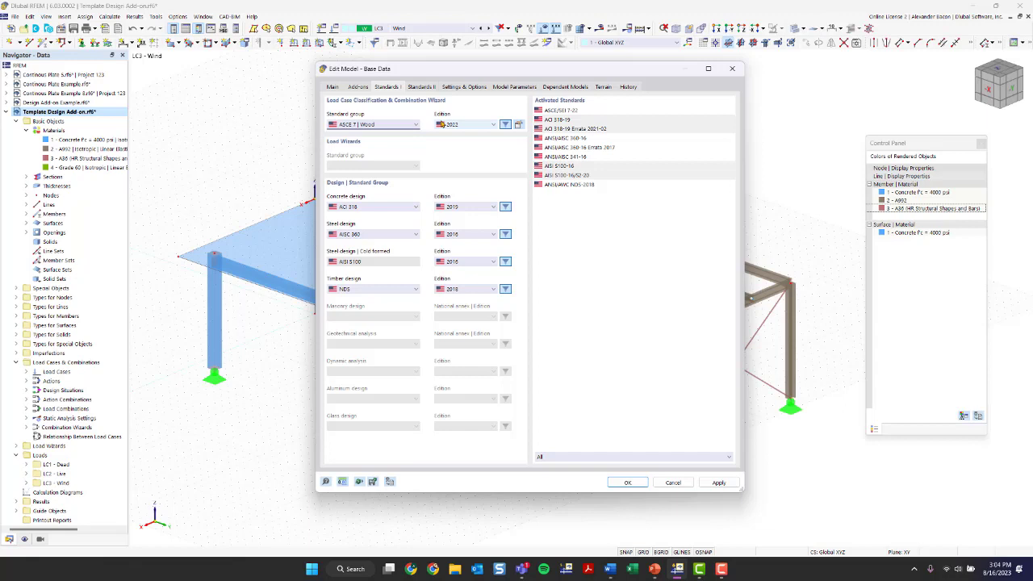
pyautogui.click(519, 126)
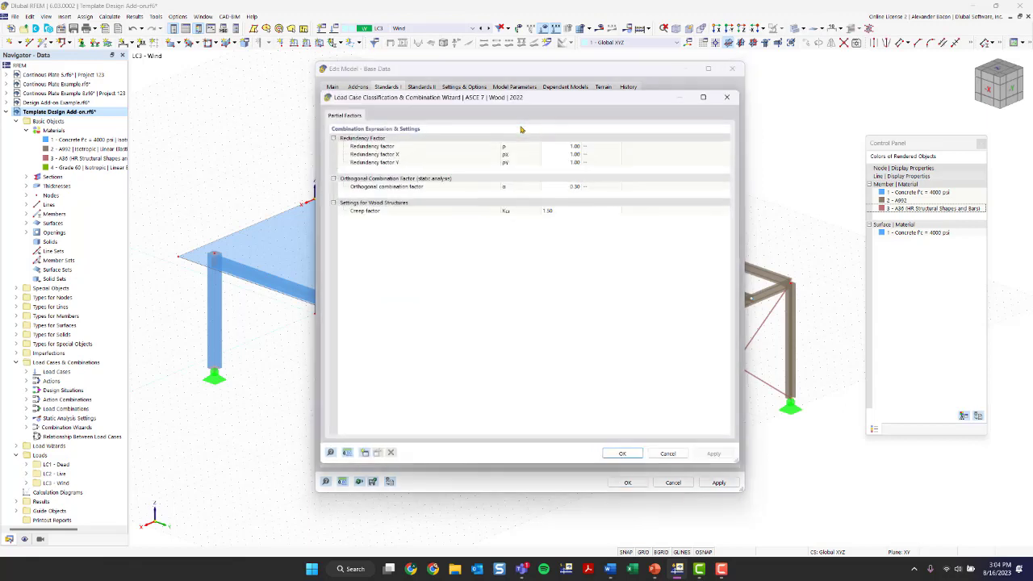
pyautogui.moveTo(421, 97)
pyautogui.mouseDown()
pyautogui.moveTo(440, 110)
pyautogui.moveTo(422, 129)
pyautogui.moveTo(425, 112)
pyautogui.mouseUp()
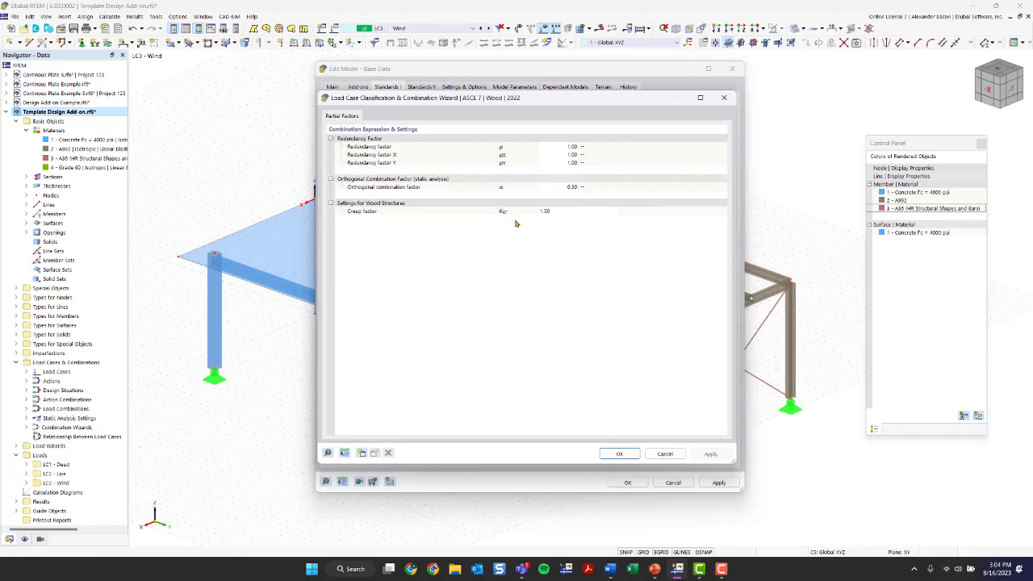
pyautogui.click(562, 213)
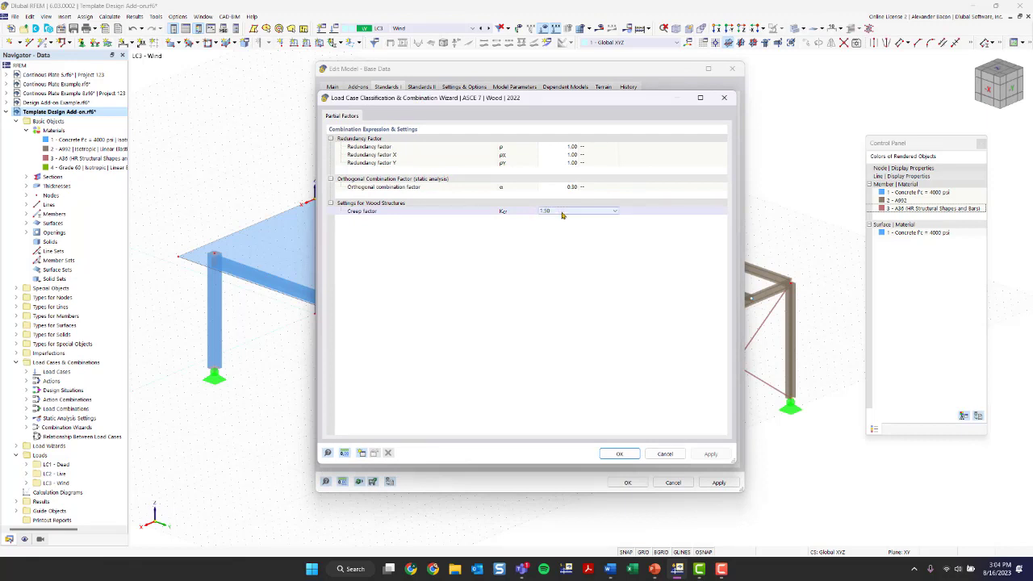
pyautogui.click(562, 213)
pyautogui.click(563, 214)
pyautogui.click(562, 213)
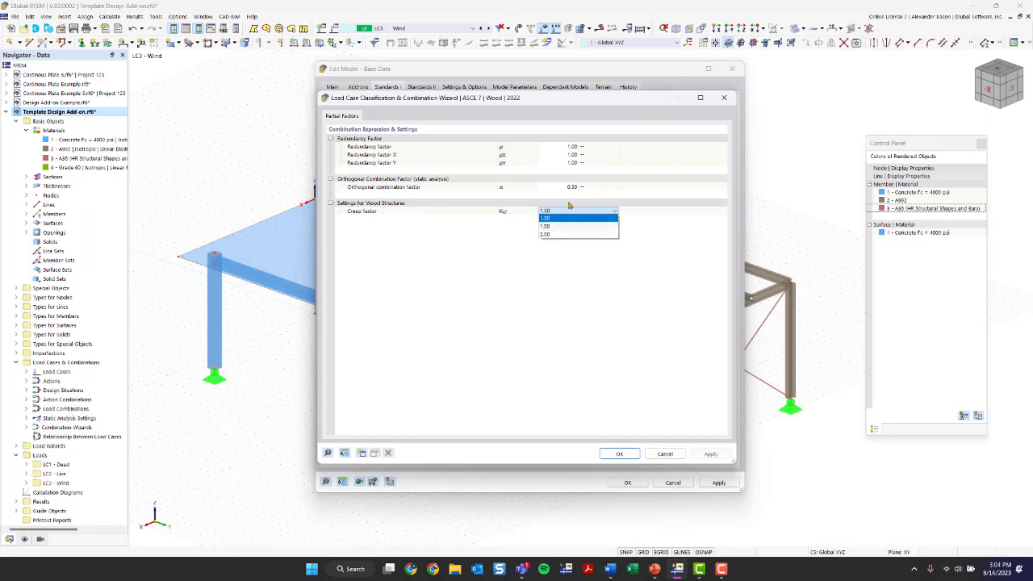
pyautogui.click(724, 97)
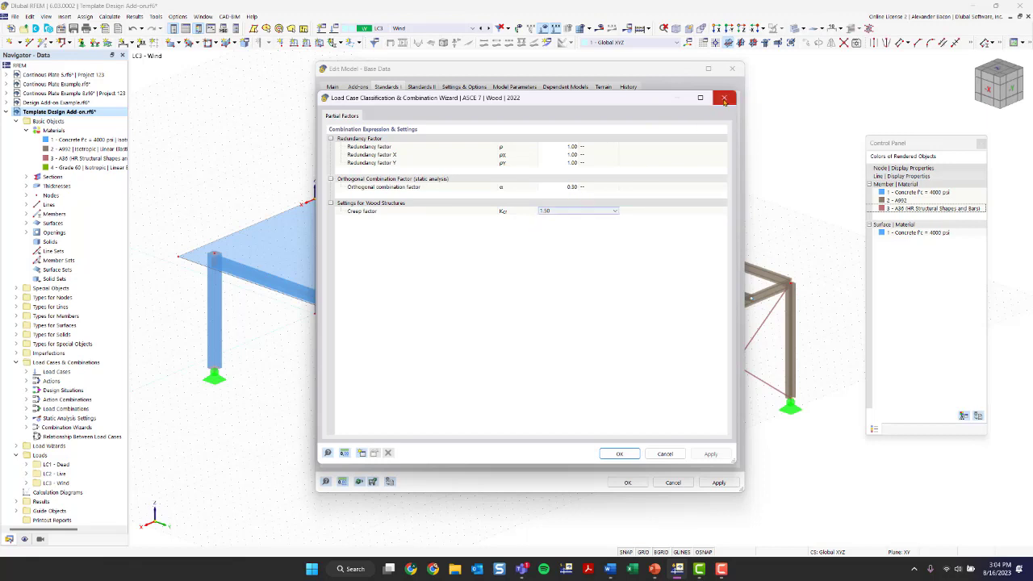
pyautogui.click(723, 98)
pyautogui.click(378, 125)
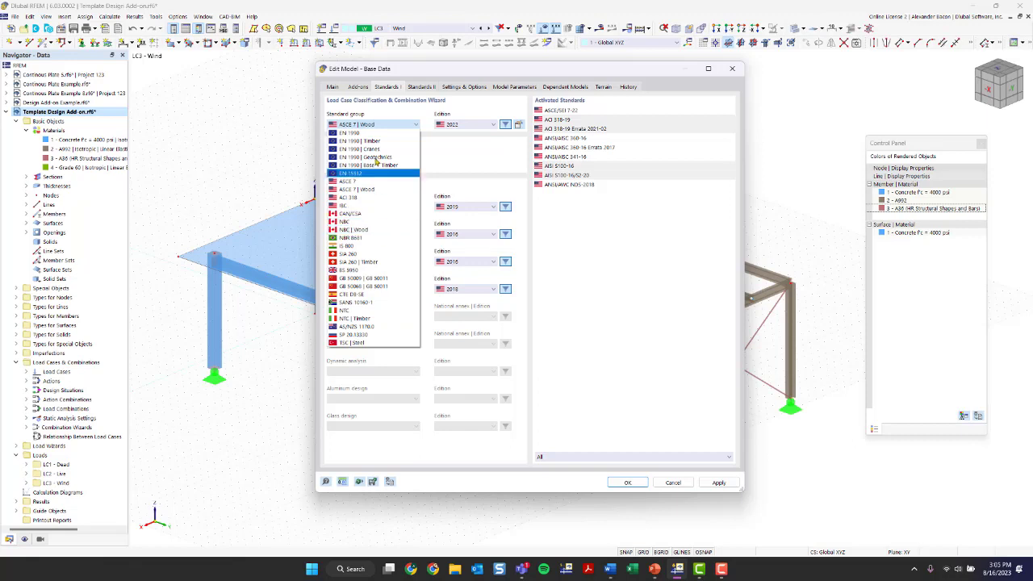
pyautogui.click(472, 177)
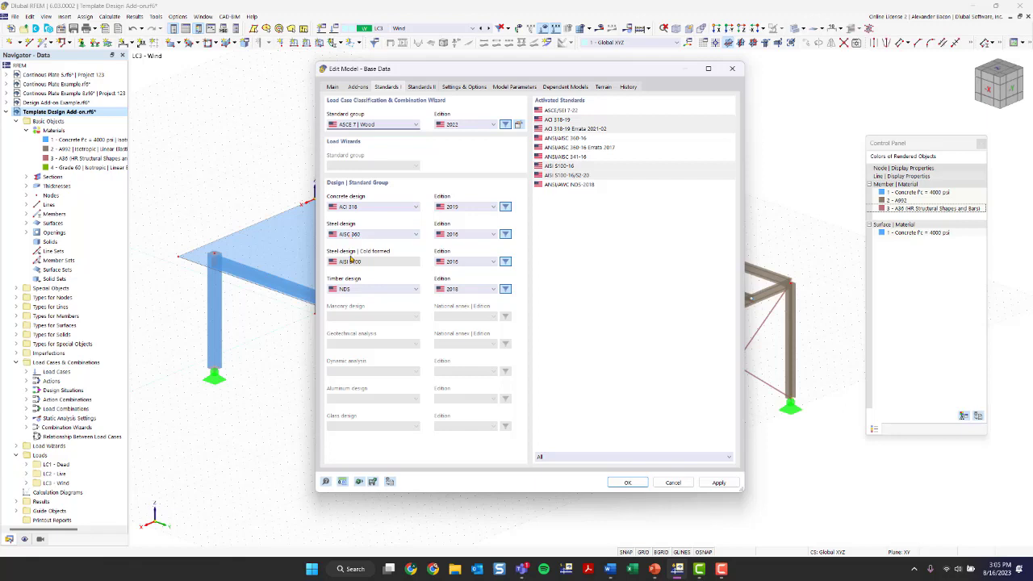
pyautogui.click(352, 207)
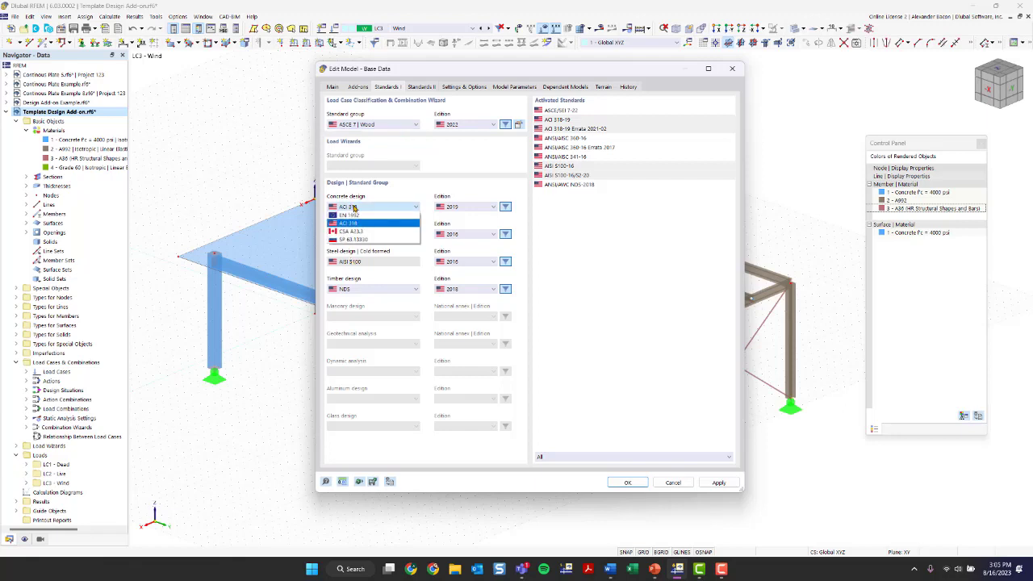
pyautogui.click(354, 223)
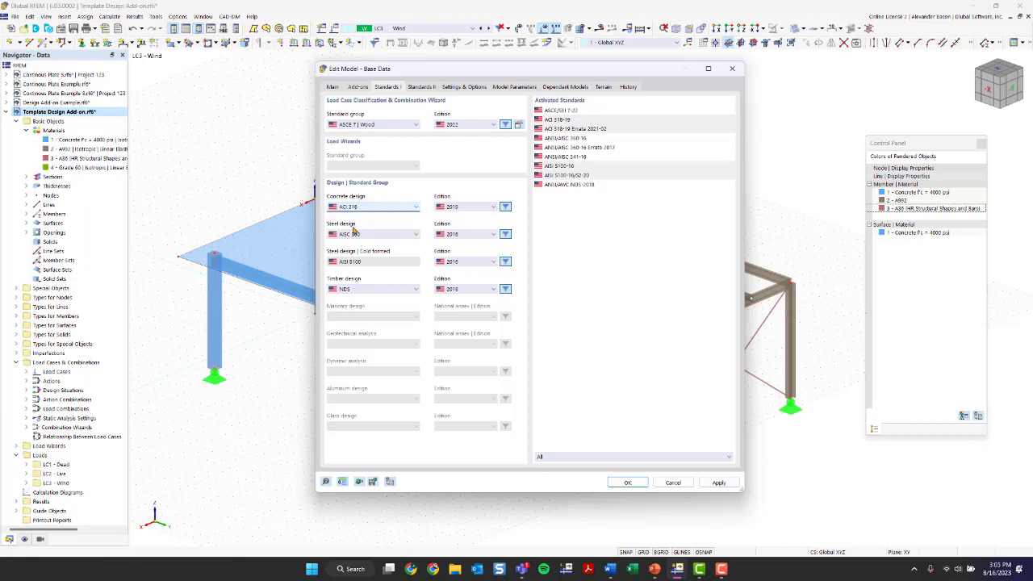
pyautogui.click(354, 235)
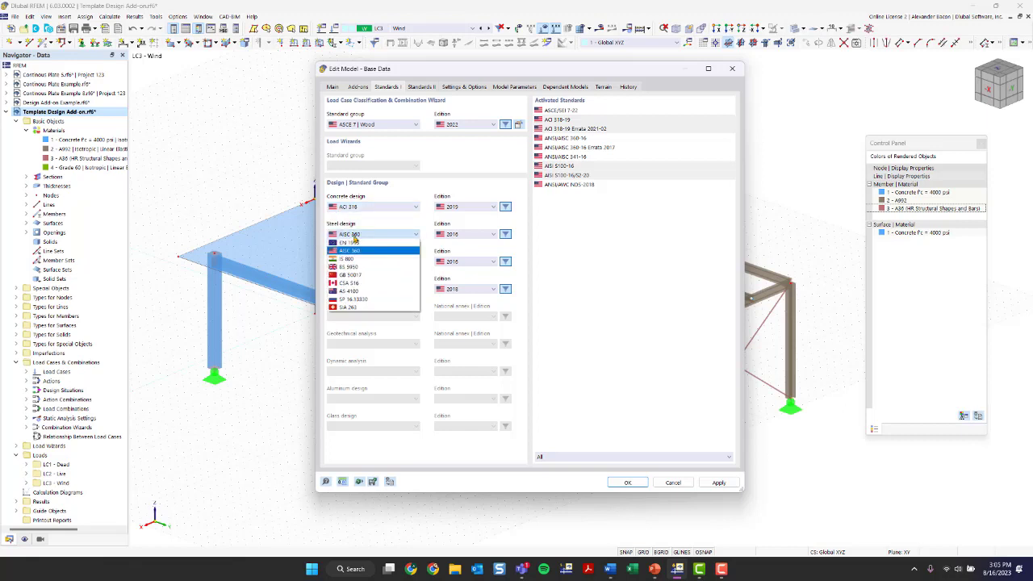
pyautogui.click(353, 235)
pyautogui.click(364, 289)
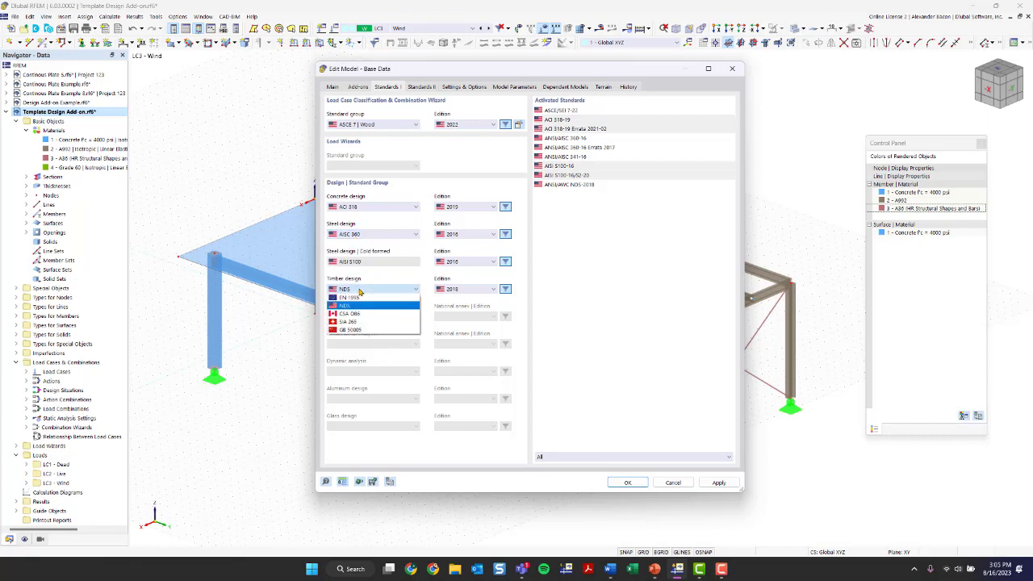
pyautogui.click(364, 307)
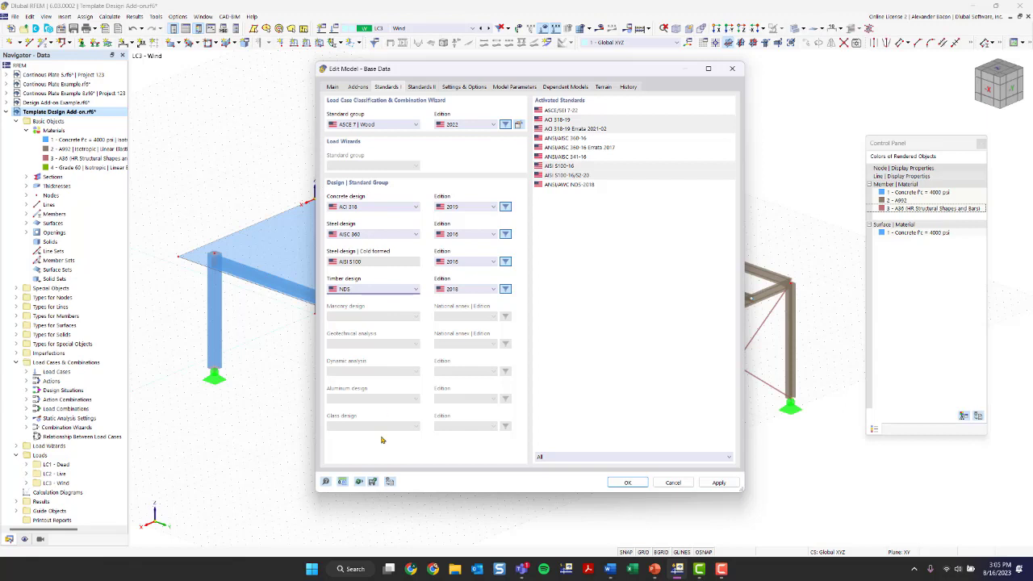
# Step: Load the Imperial saved template for units and decimal places
pyautogui.click(343, 482)
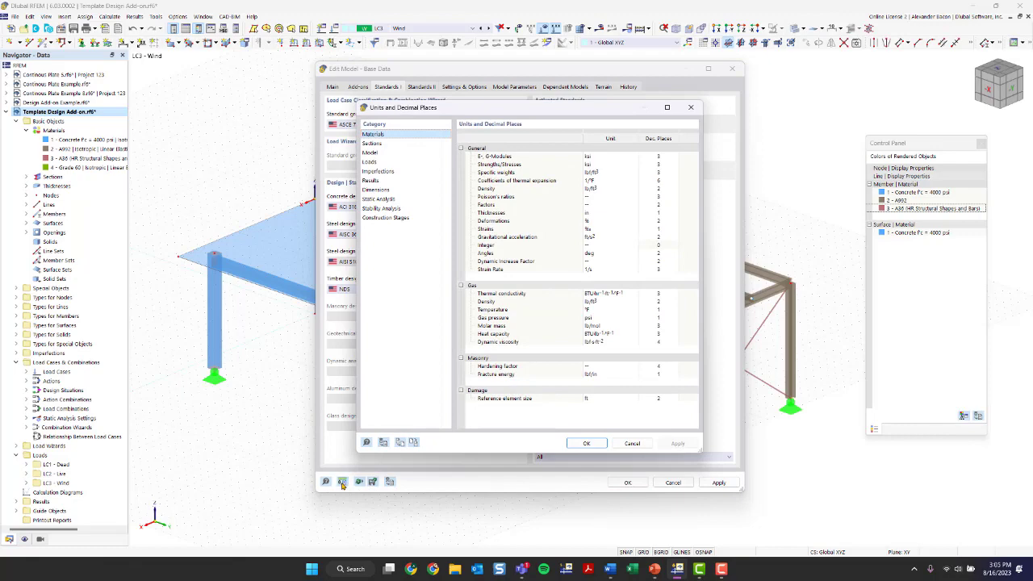
pyautogui.click(690, 108)
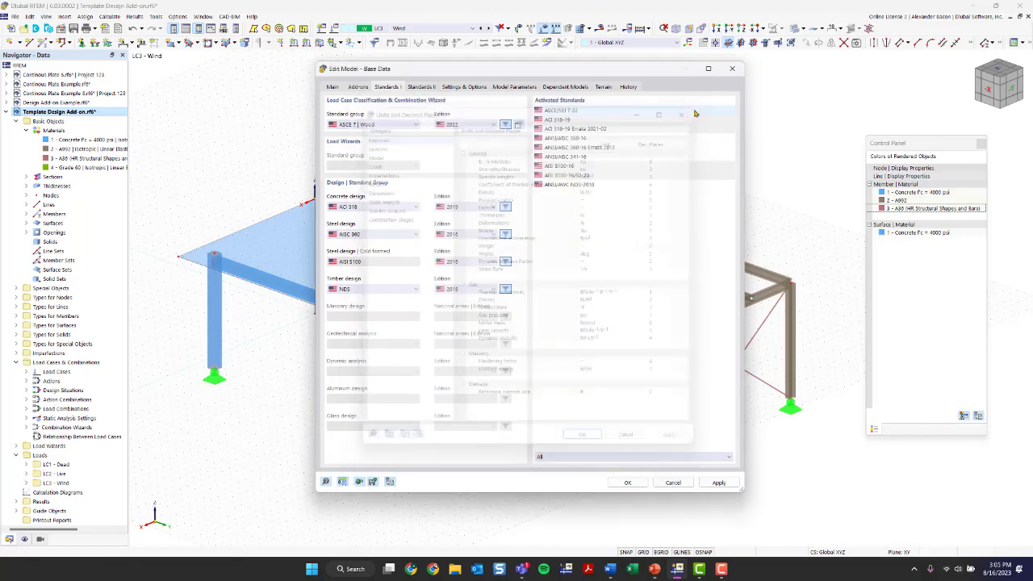
pyautogui.click(342, 481)
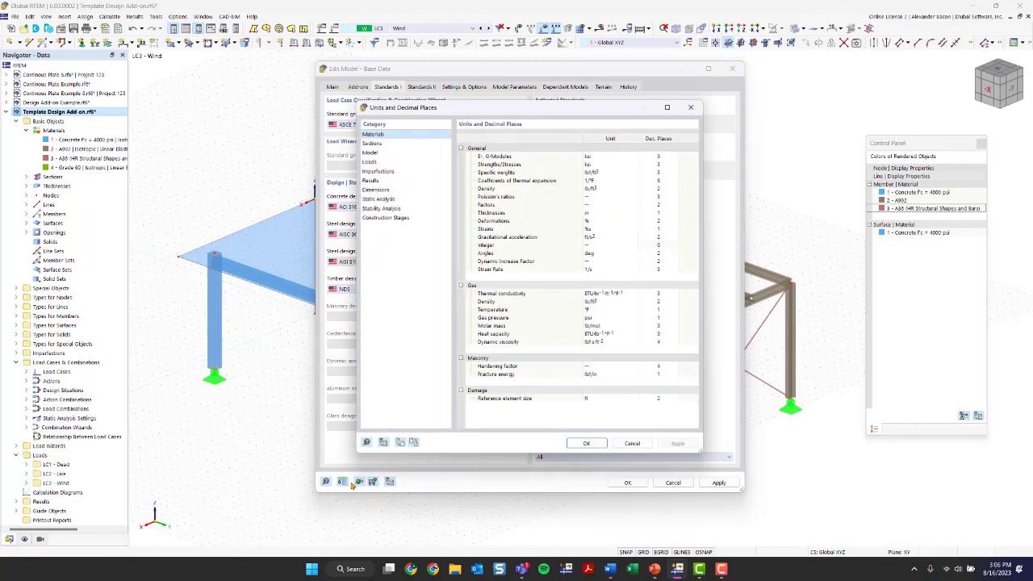
pyautogui.click(402, 443)
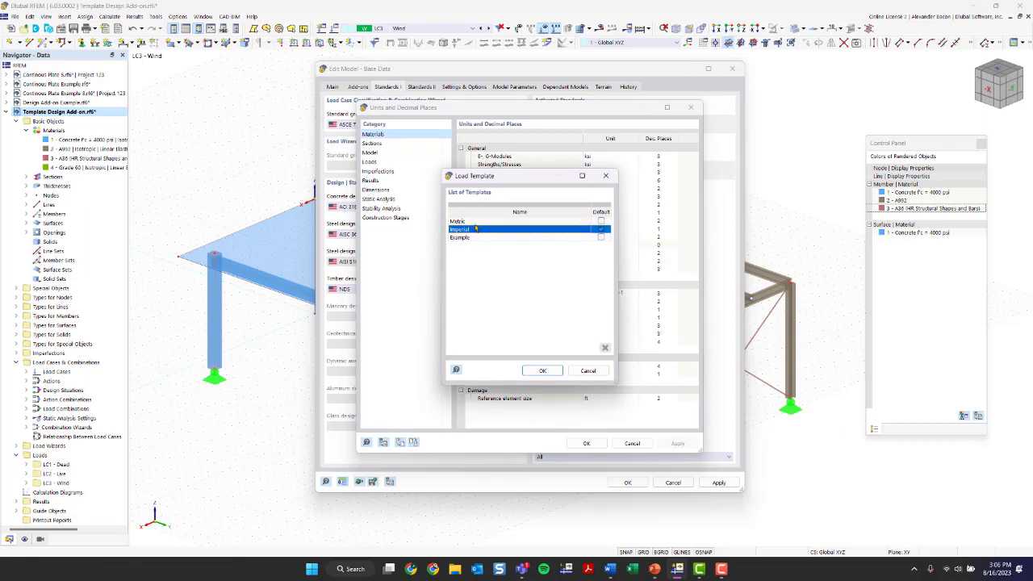
pyautogui.click(555, 368)
pyautogui.click(587, 443)
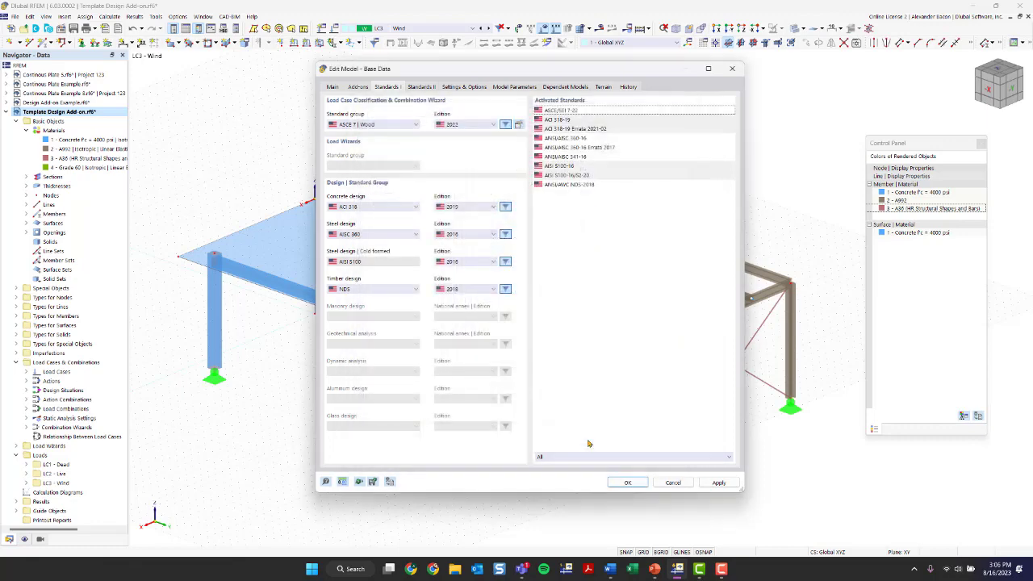
# Step: Confirm the base data changes and accept the warning to apply them
pyautogui.click(464, 86)
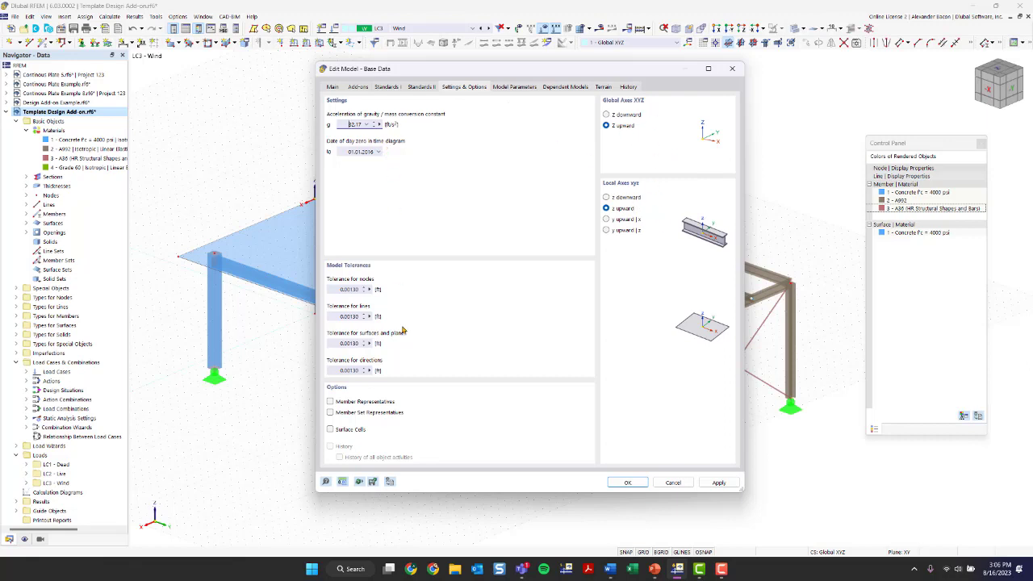
pyautogui.click(631, 483)
pyautogui.click(568, 337)
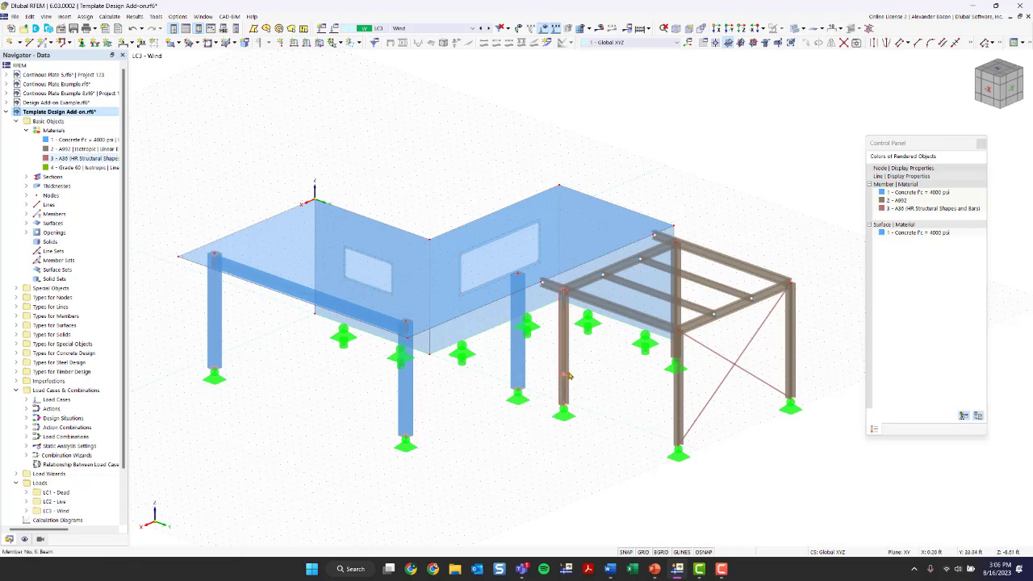
# Step: Orbit the model toward a top-down view and then another viewing angle
pyautogui.moveTo(569, 376)
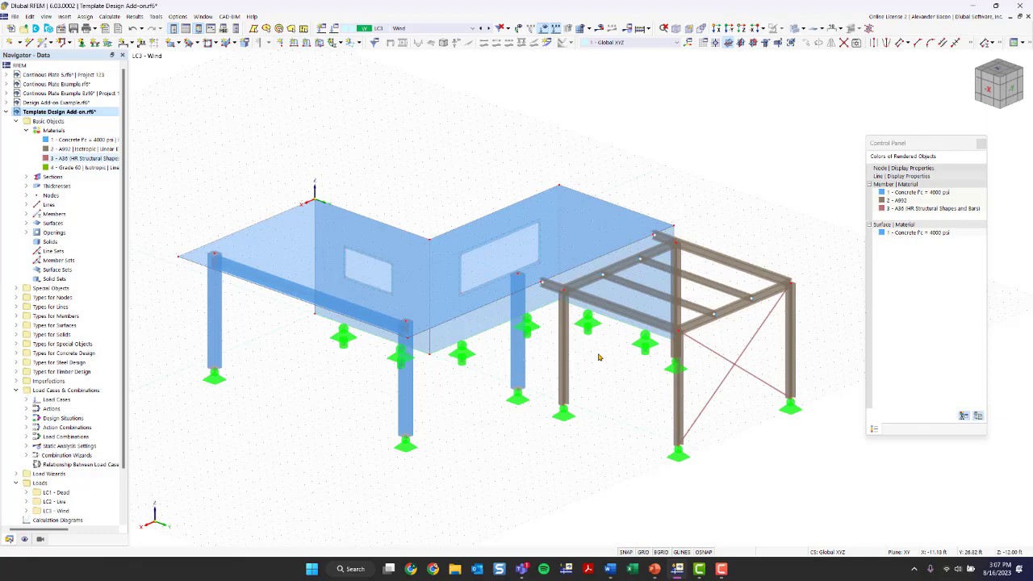
pyautogui.keyDown('ctrl'); pyautogui.moveTo(637, 397); pyautogui.dragTo(691, 427, button='middle'); pyautogui.keyUp('ctrl')
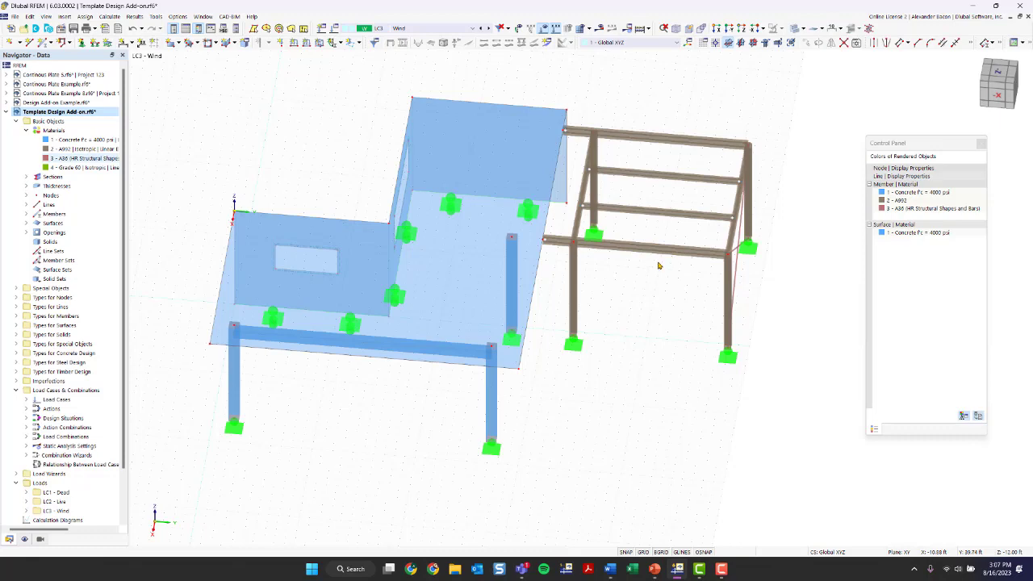
pyautogui.keyDown('ctrl'); pyautogui.moveTo(417, 433); pyautogui.dragTo(420, 399, button='middle'); pyautogui.keyUp('ctrl')
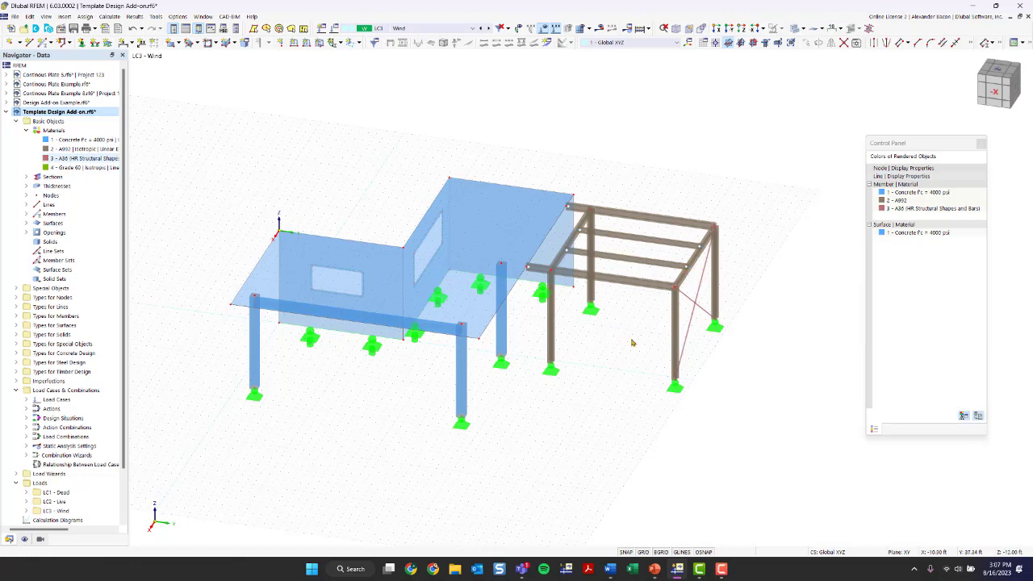
# Step: Window-select the whole steel frame in the bottom plan view and open Move/Copy
pyautogui.click(1004, 73)
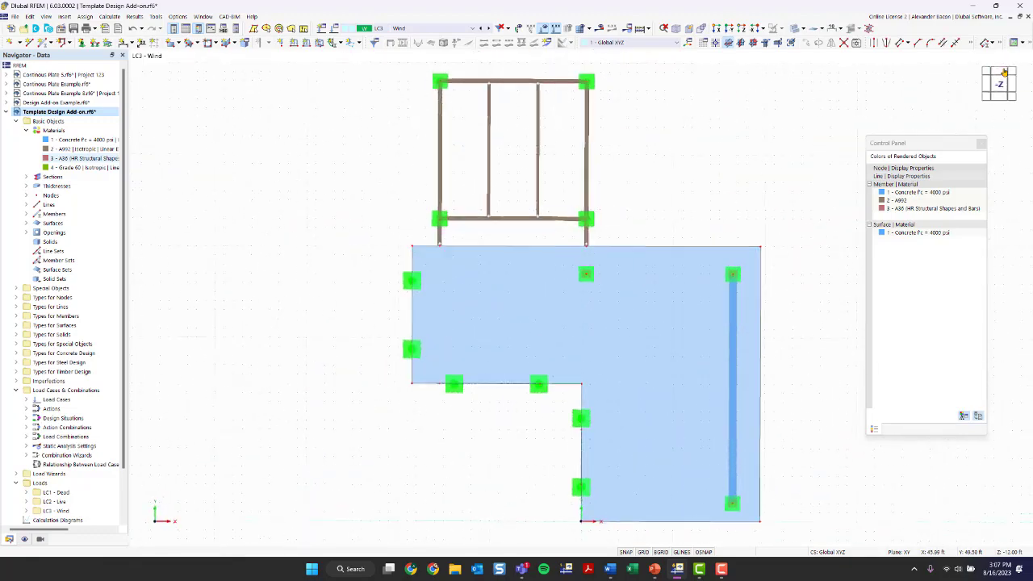
pyautogui.scroll(2, 593, 145)
pyautogui.scroll(-1, 605, 154)
pyautogui.moveTo(593, 146); pyautogui.dragTo(608, 196, button='middle')
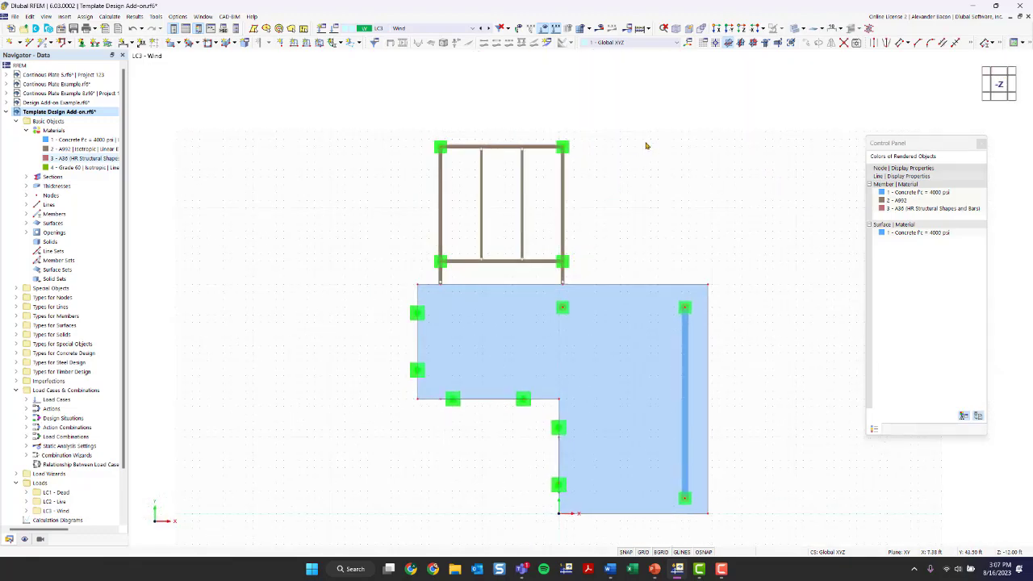
pyautogui.moveTo(657, 100); pyautogui.dragTo(361, 282)
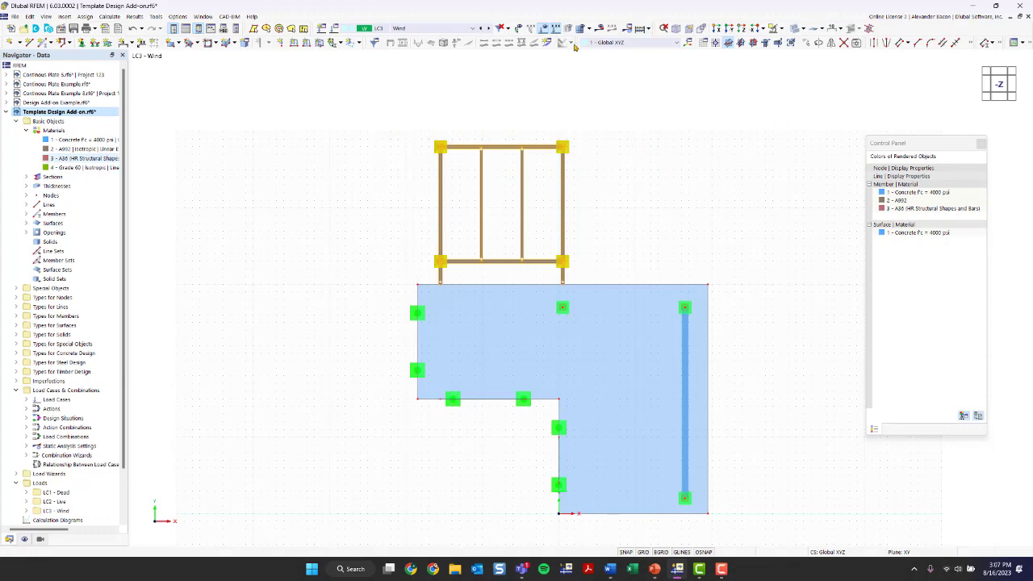
pyautogui.scroll(-1, 795, 180)
pyautogui.moveTo(796, 180); pyautogui.dragTo(609, 192, button='middle')
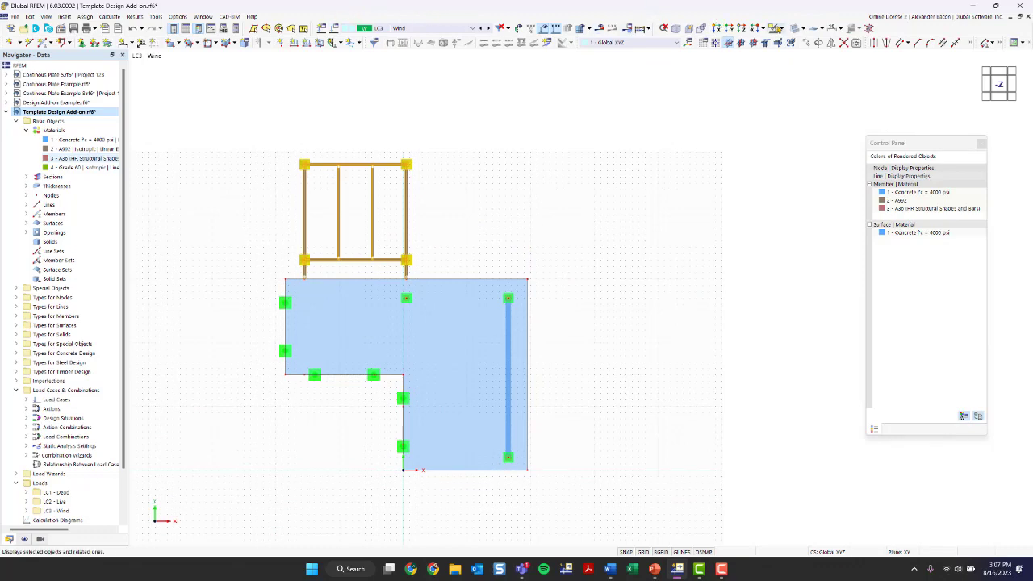
pyautogui.click(807, 42)
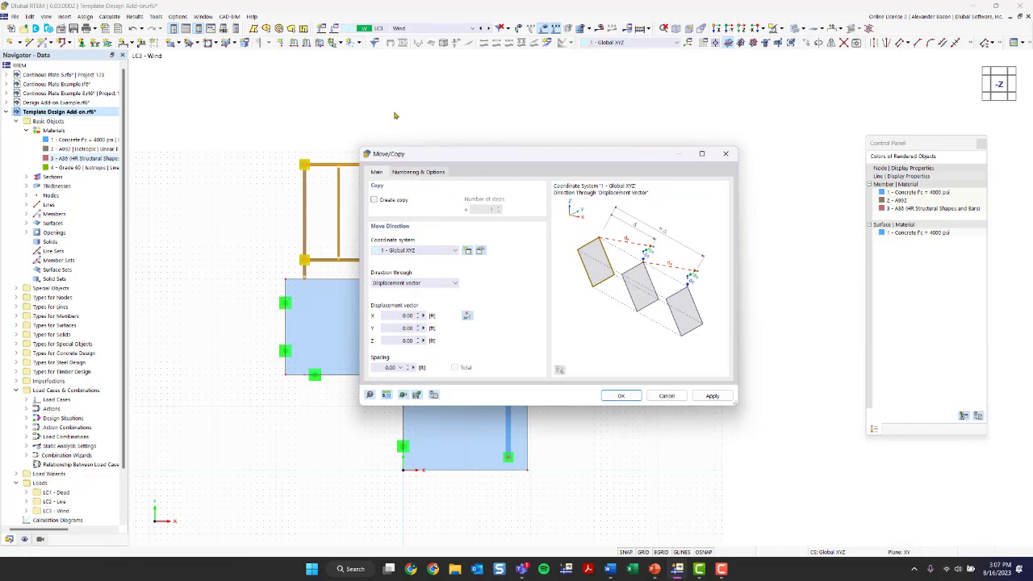
# Step: Create a copy of the steel frame displaced 40 ft in X, then deselect it
pyautogui.click(385, 201)
pyautogui.click(397, 314)
pyautogui.write('40')
pyautogui.click(620, 395)
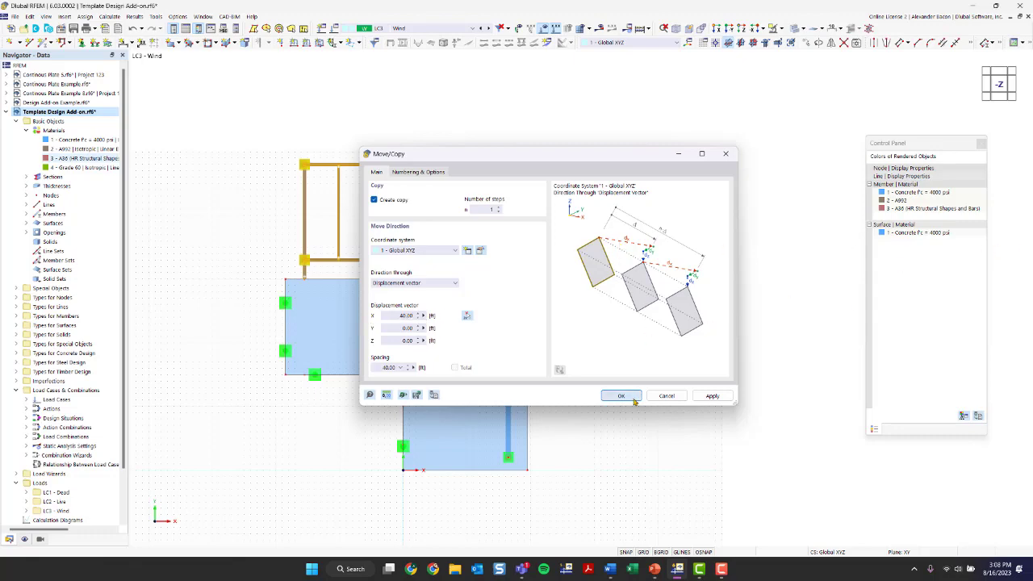
pyautogui.keyDown('ctrl'); pyautogui.moveTo(647, 348); pyautogui.dragTo(576, 274, button='middle'); pyautogui.keyUp('ctrl')
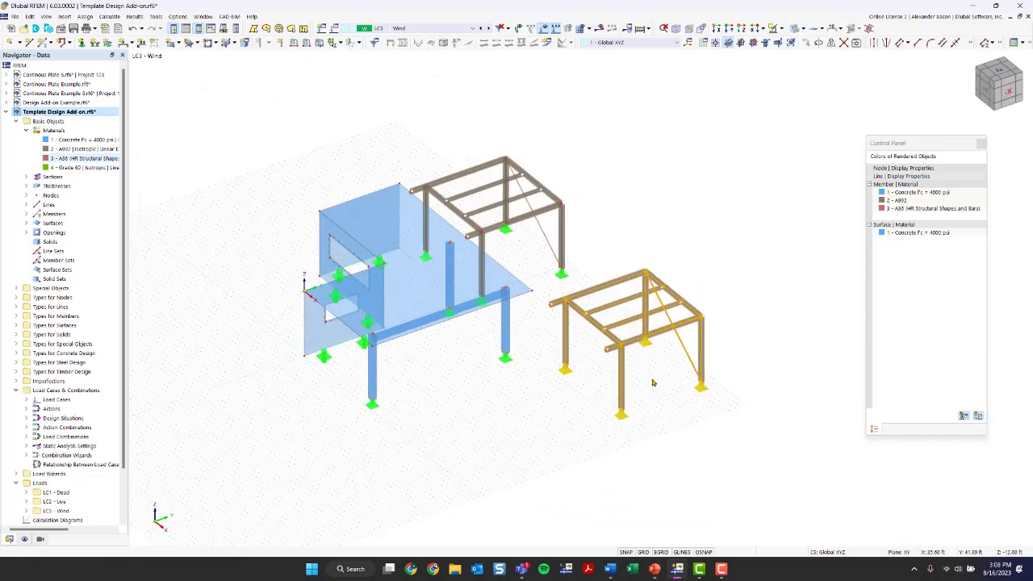
pyautogui.click(543, 333)
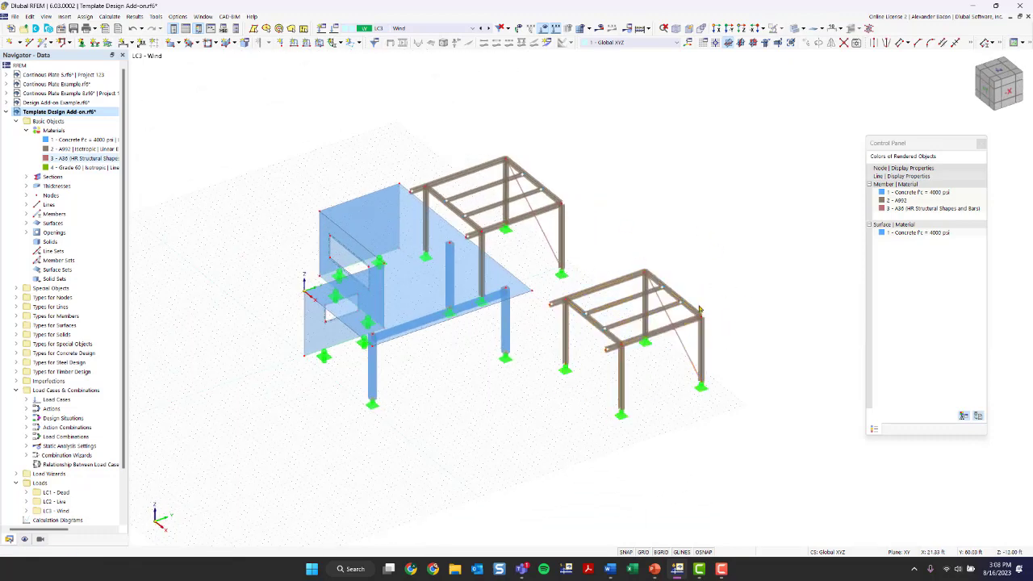
# Step: Delete load case LC3 Wind in Load Cases & Combinations and close the dialog
pyautogui.click(332, 28)
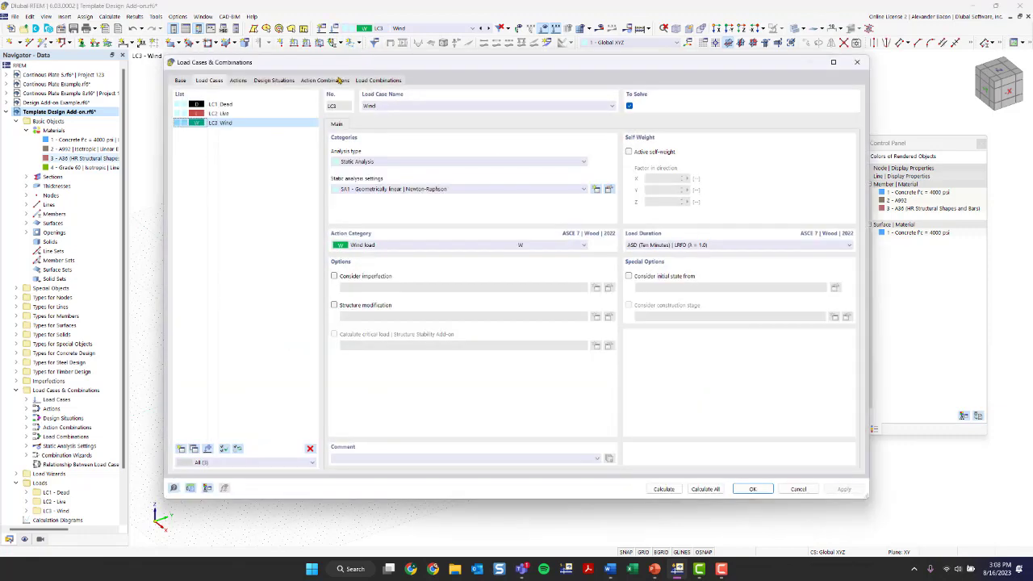
pyautogui.click(309, 449)
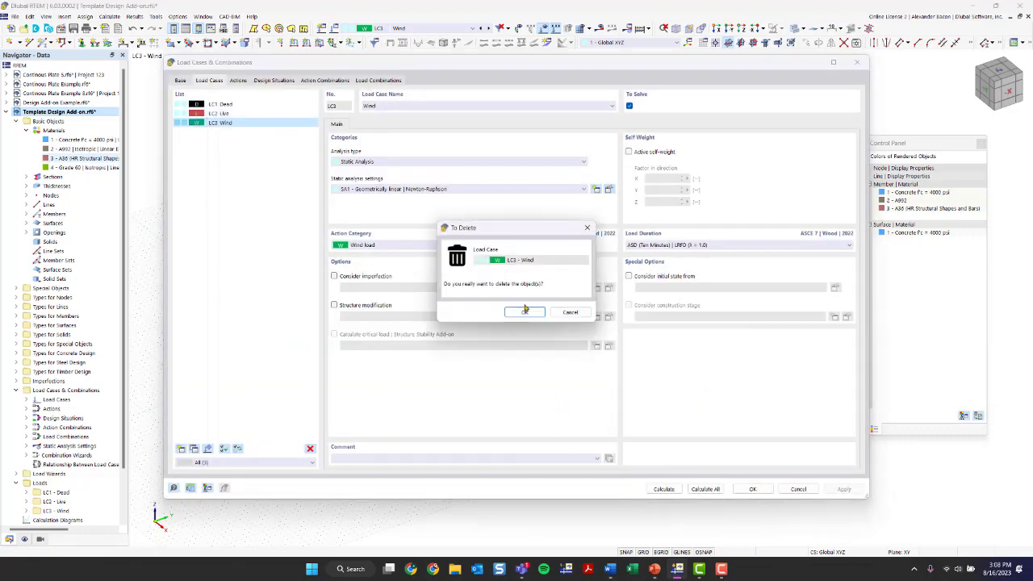
pyautogui.click(525, 310)
pyautogui.click(604, 325)
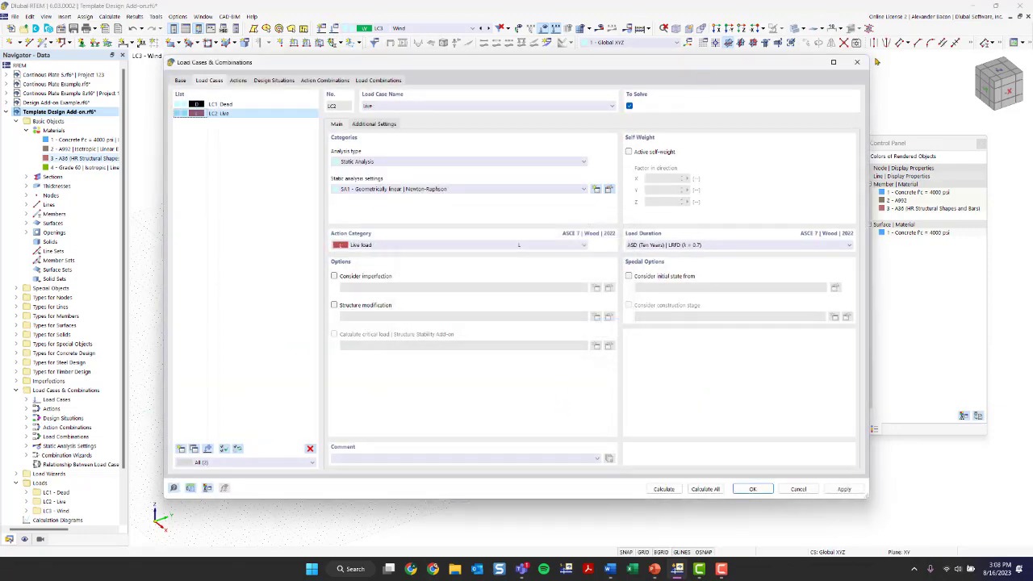
pyautogui.click(857, 62)
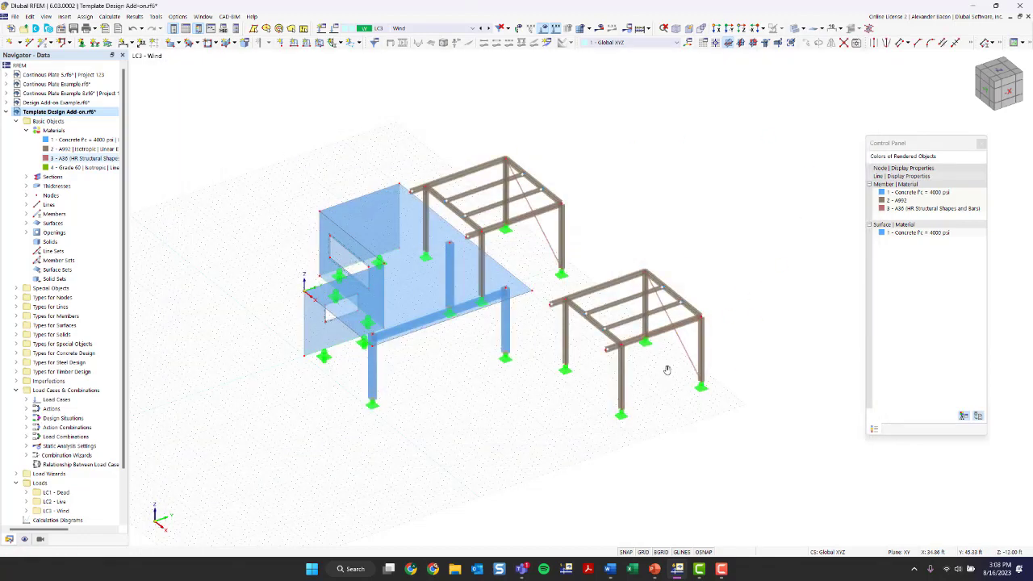
# Step: Window-select every member and support of the right-hand frame
pyautogui.moveTo(669, 369)
pyautogui.keyDown('ctrl'); pyautogui.mouseDown(button='middle')
pyautogui.moveTo(636, 367)
pyautogui.moveTo(667, 376)
pyautogui.mouseUp(button='middle'); pyautogui.keyUp('ctrl')
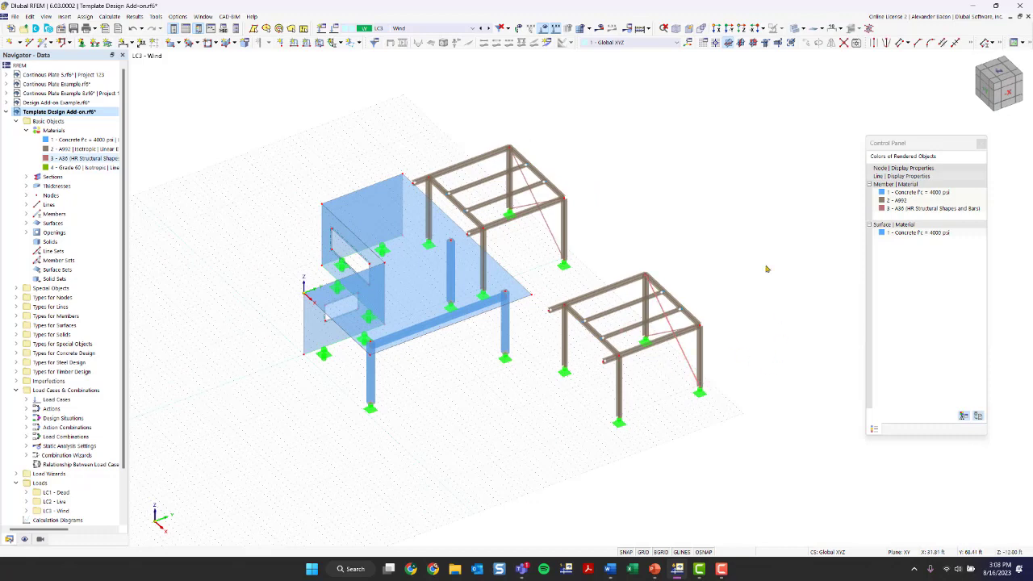
pyautogui.moveTo(745, 233); pyautogui.dragTo(687, 303)
pyautogui.scroll(3, 649, 262)
pyautogui.keyDown('ctrl'); pyautogui.moveTo(699, 267); pyautogui.dragTo(722, 258, button='middle'); pyautogui.keyUp('ctrl')
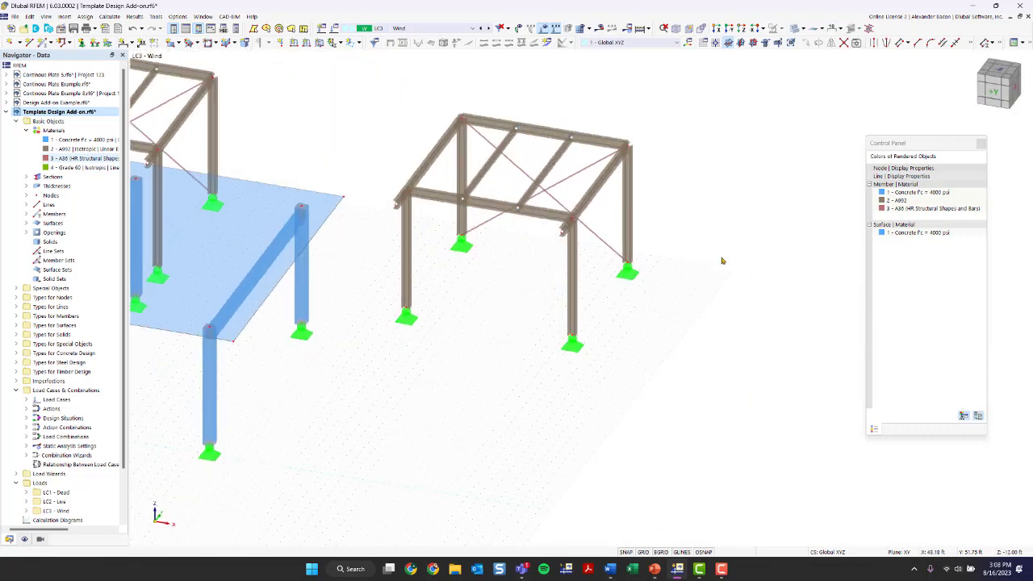
pyautogui.moveTo(714, 72)
pyautogui.mouseDown()
pyautogui.moveTo(375, 406)
pyautogui.moveTo(363, 404)
pyautogui.mouseUp()
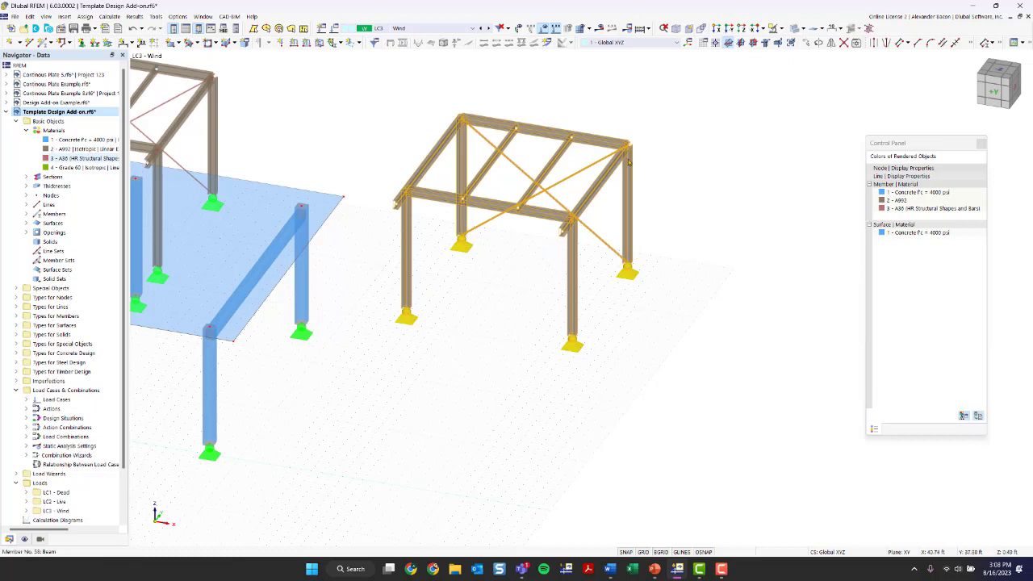
# Step: Rotate the right-hand frame −90° about the Z axis through node 96, without copying
pyautogui.click(819, 44)
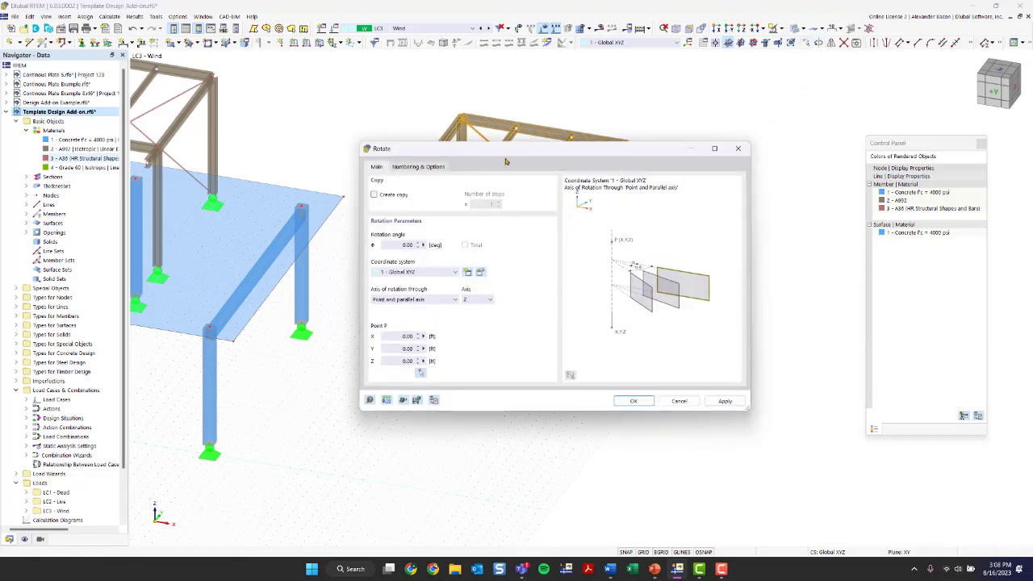
pyautogui.click(390, 195)
pyautogui.click(388, 198)
pyautogui.click(476, 299)
pyautogui.click(418, 298)
pyautogui.click(411, 299)
pyautogui.click(408, 300)
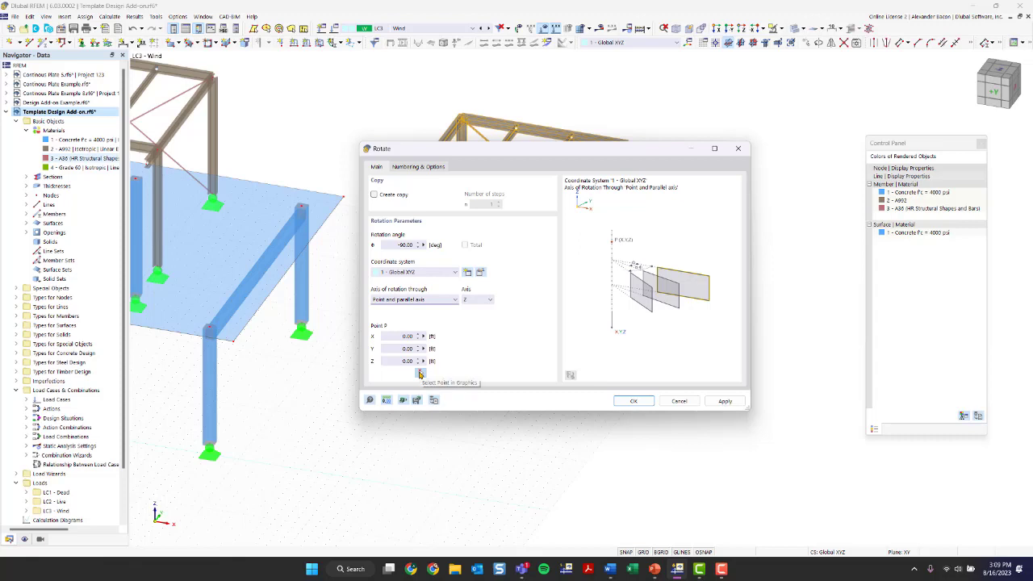
pyautogui.click(400, 336)
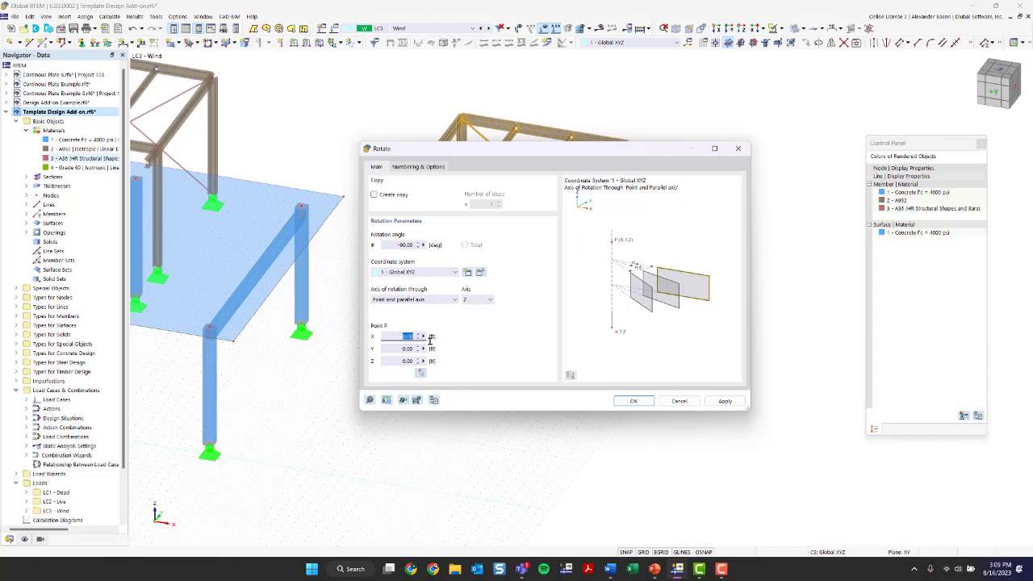
pyautogui.click(397, 348)
pyautogui.click(419, 374)
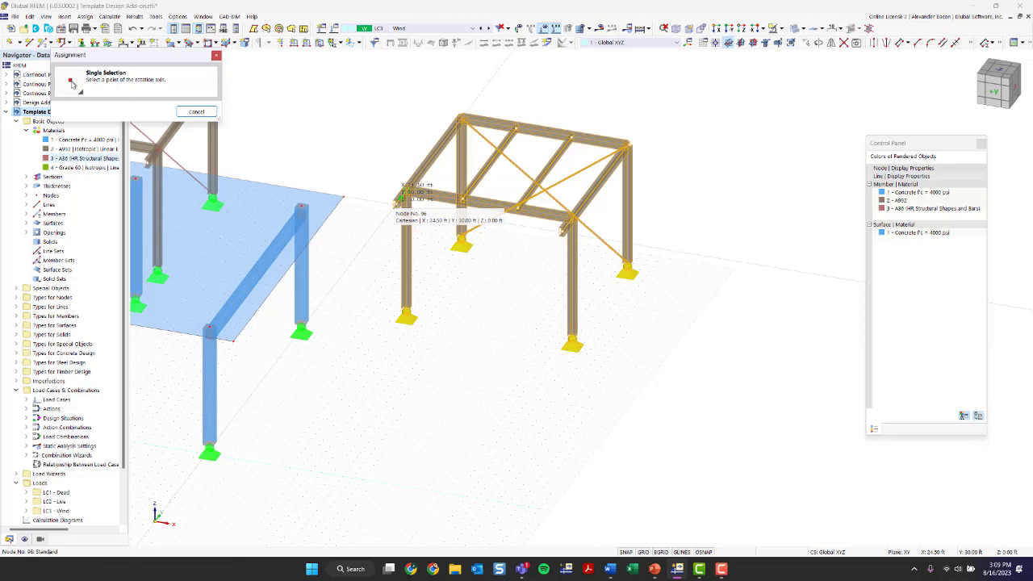
pyautogui.click(401, 198)
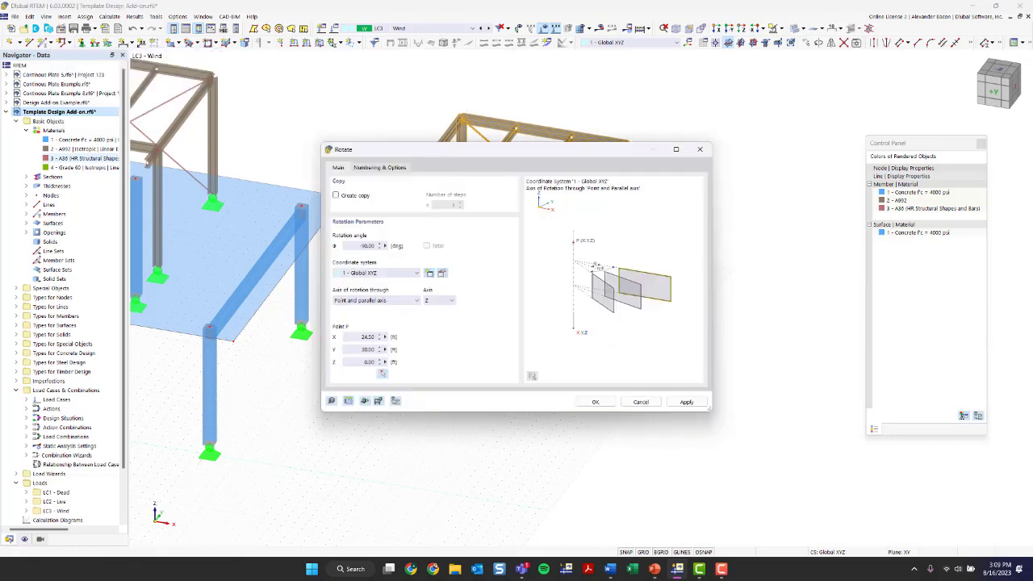
pyautogui.click(594, 402)
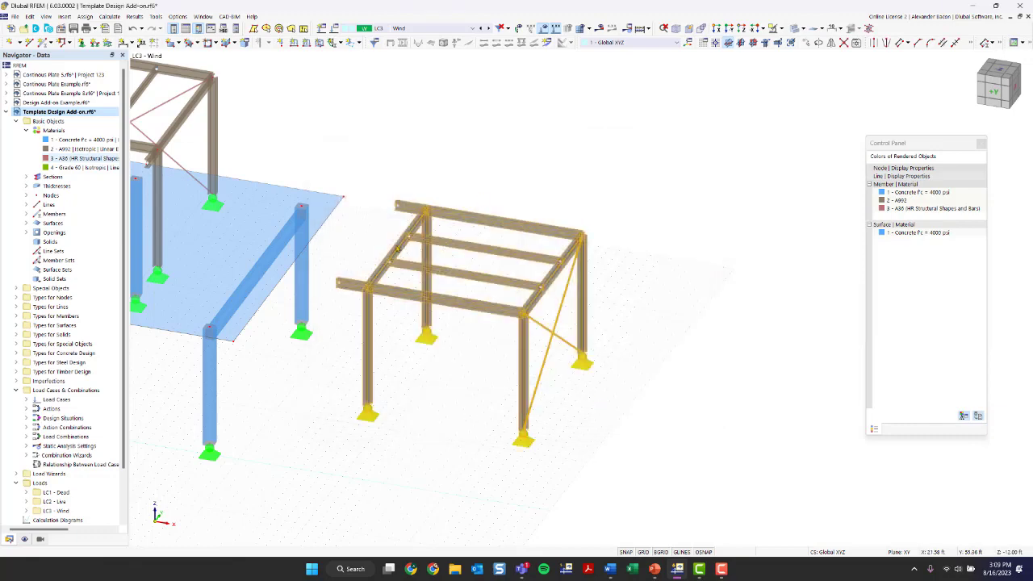
pyautogui.click(609, 398)
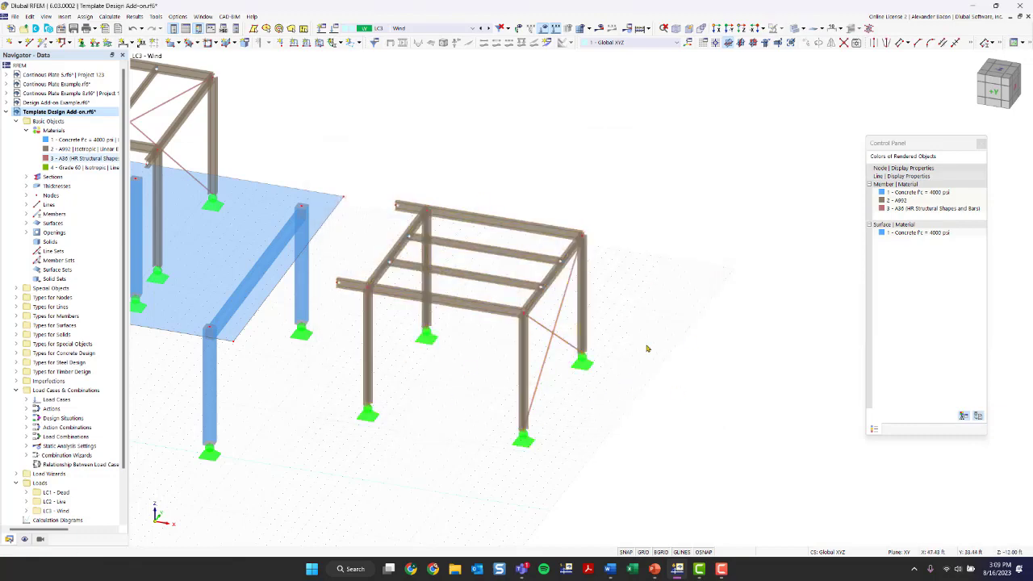
pyautogui.keyDown('ctrl'); pyautogui.moveTo(648, 348); pyautogui.dragTo(603, 357, button='middle'); pyautogui.keyUp('ctrl')
pyautogui.scroll(-1, 601, 333)
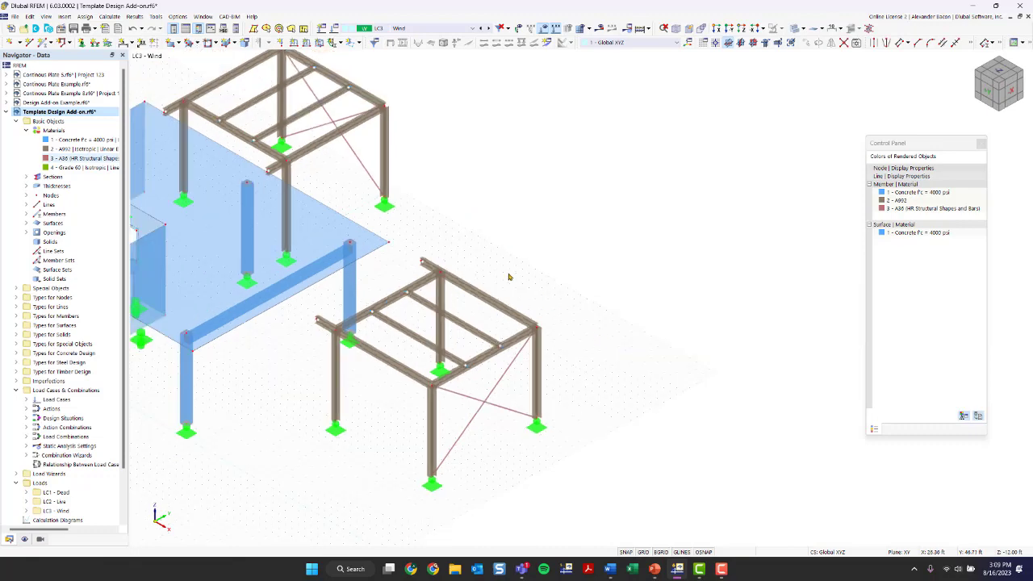
pyautogui.moveTo(455, 343); pyautogui.dragTo(560, 342, button='middle')
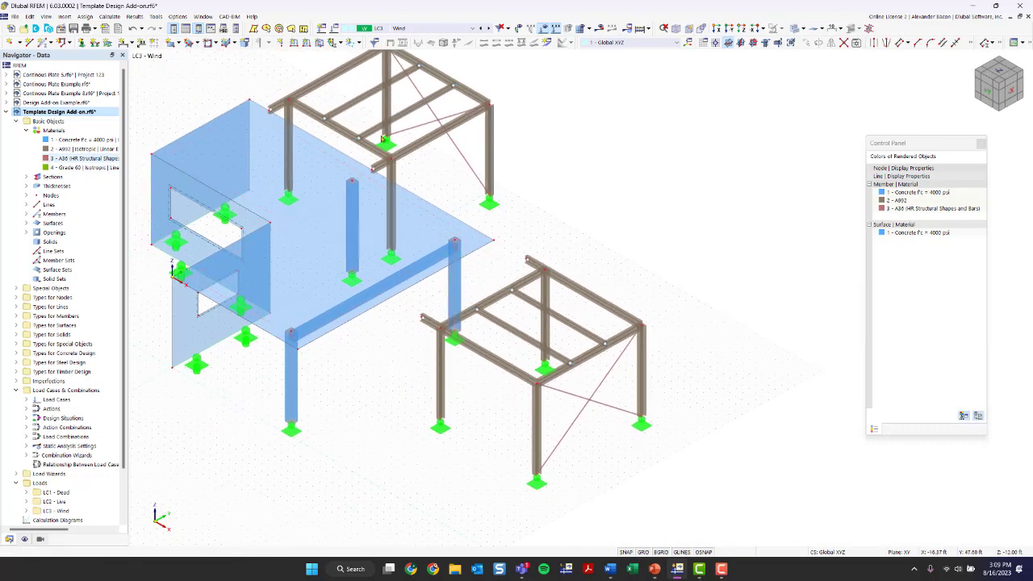
pyautogui.scroll(3, 472, 278)
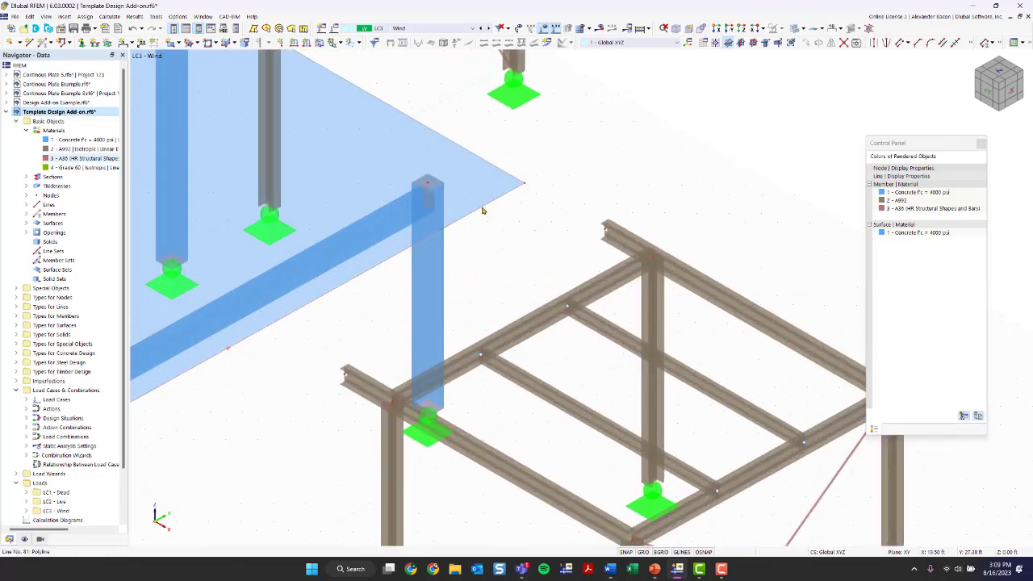
pyautogui.scroll(-5, 482, 210)
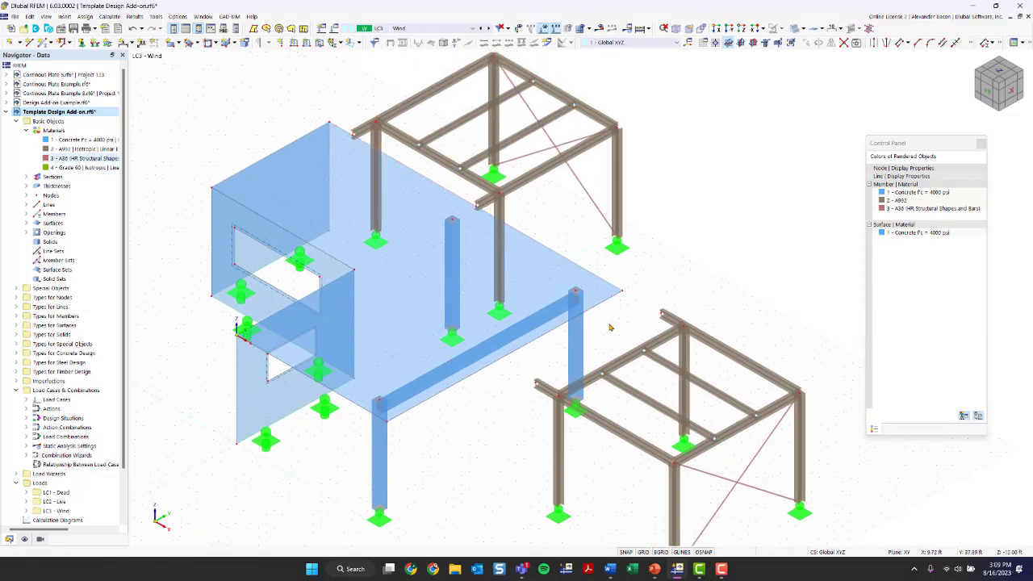
pyautogui.moveTo(596, 309)
pyautogui.moveTo(547, 326)
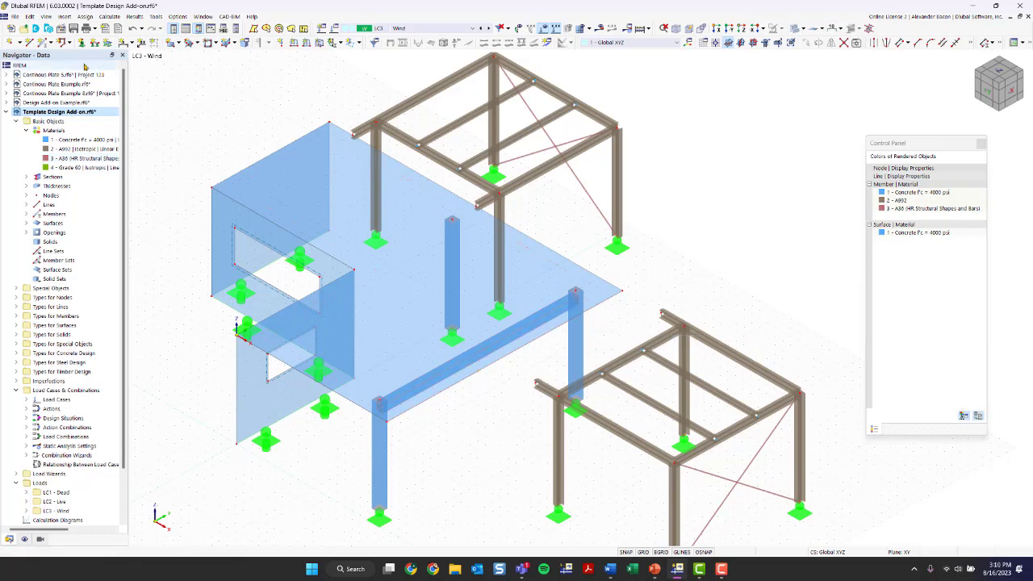
pyautogui.click(15, 46)
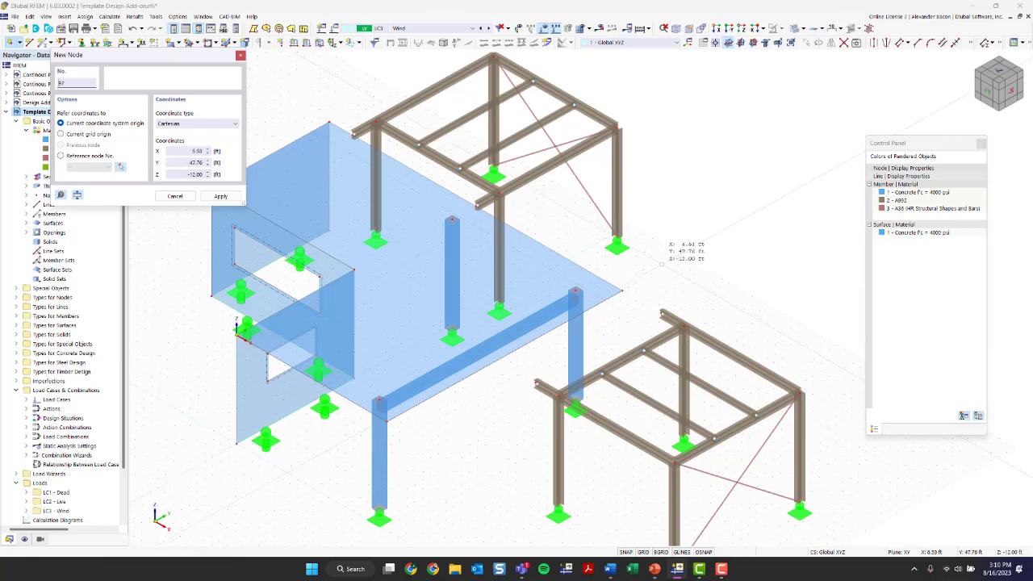
pyautogui.press('Escape')
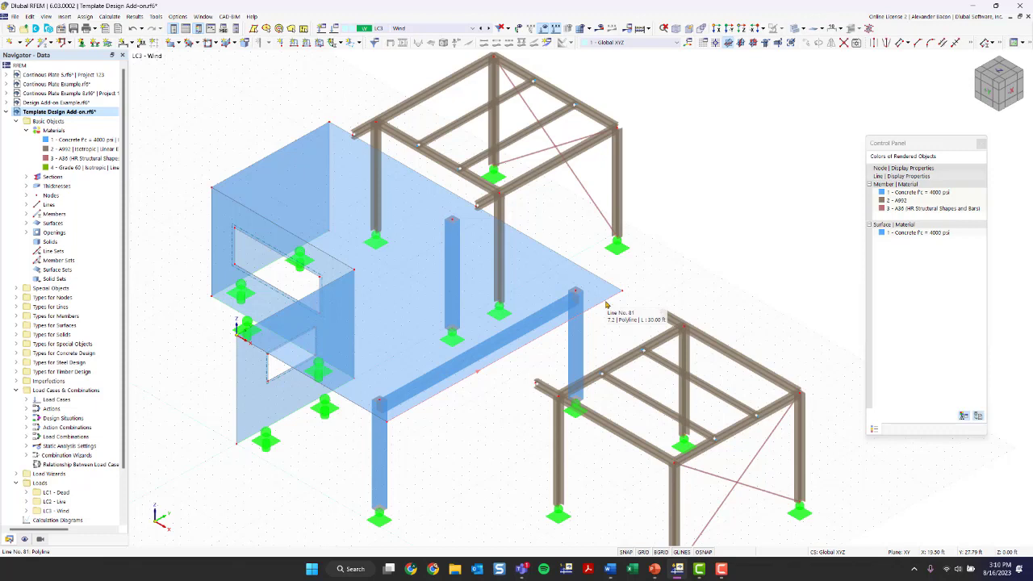
pyautogui.scroll(2, 510, 361)
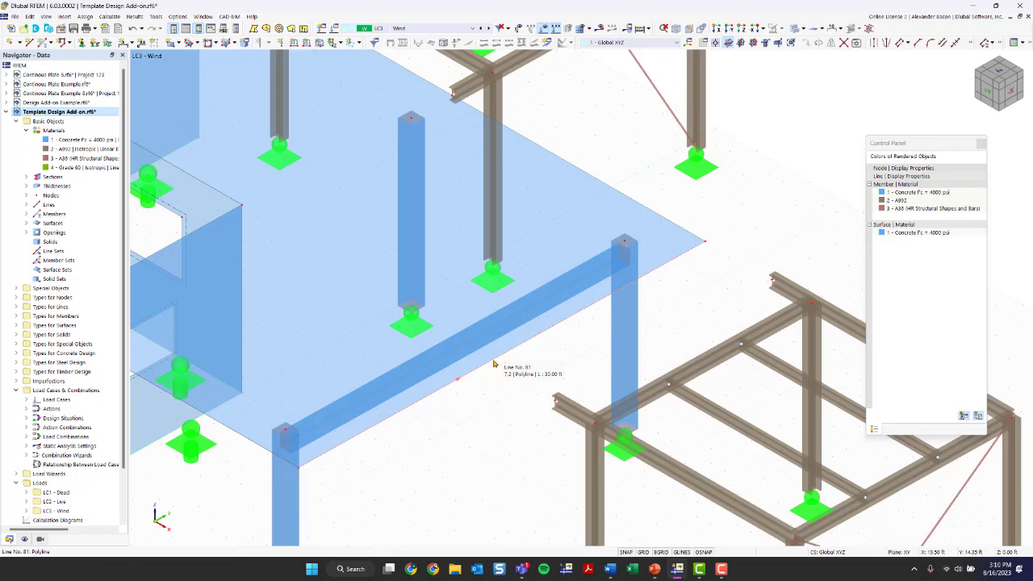
# Step: Turn on line orientation arrows from line 81's context menu
pyautogui.rightClick(494, 364)
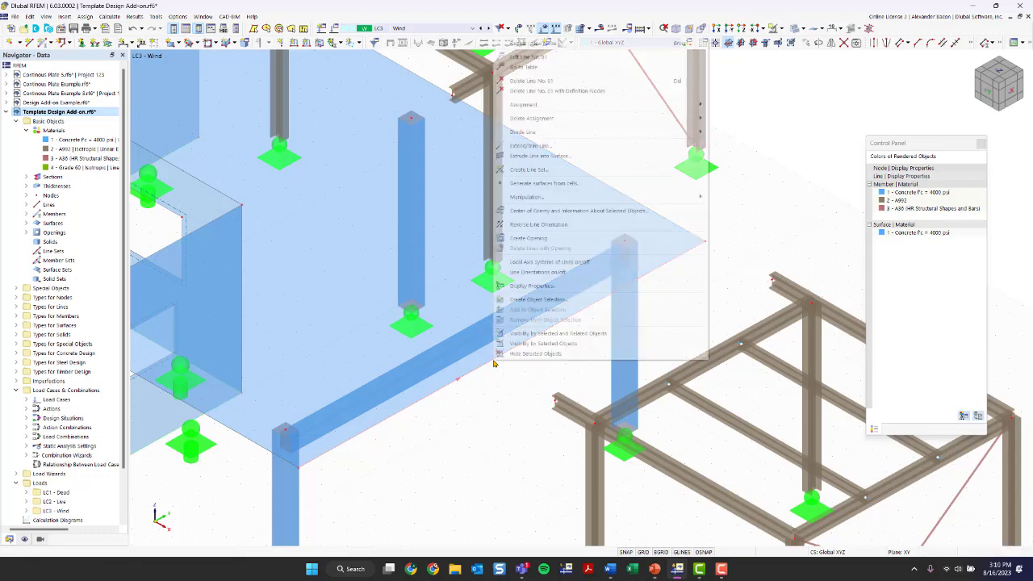
pyautogui.click(549, 272)
pyautogui.scroll(-2, 521, 402)
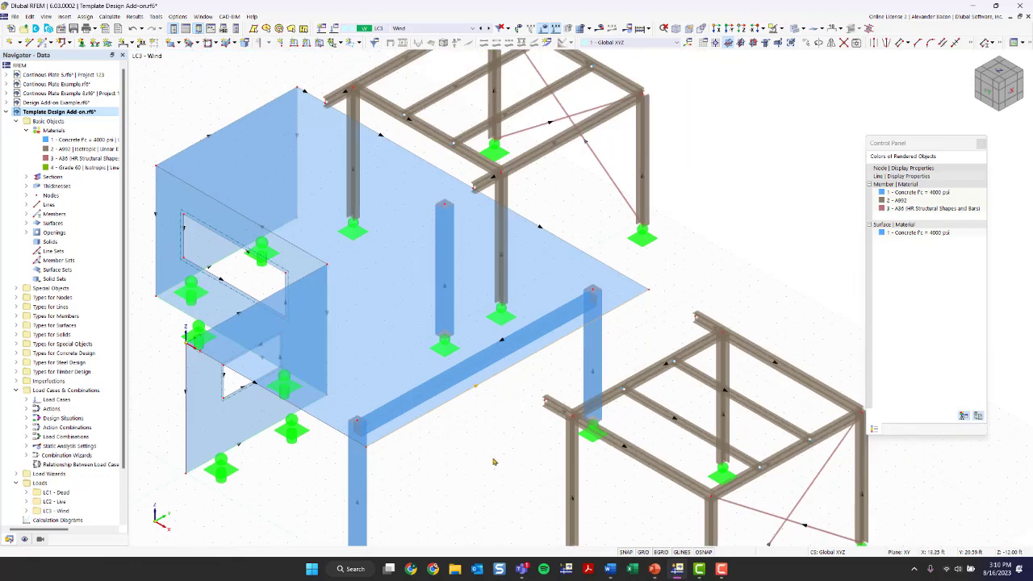
# Step: Open the display properties of line 81
pyautogui.moveTo(465, 476); pyautogui.dragTo(446, 444, button='middle')
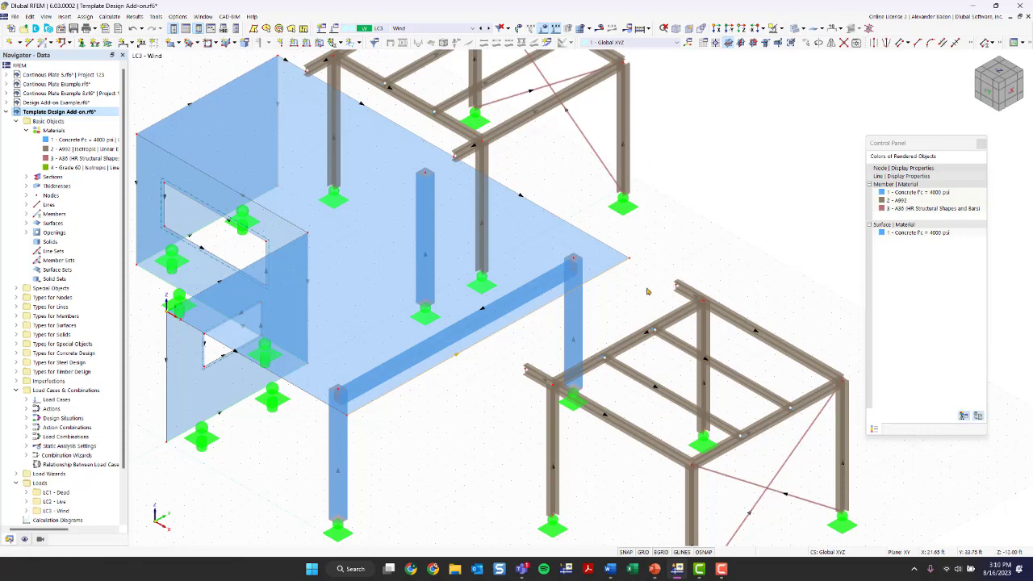
pyautogui.rightClick(476, 349)
pyautogui.click(506, 268)
# Step: Add an on-line node on line 81 at 3 ft from its end without dividing the line
pyautogui.rightClick(514, 325)
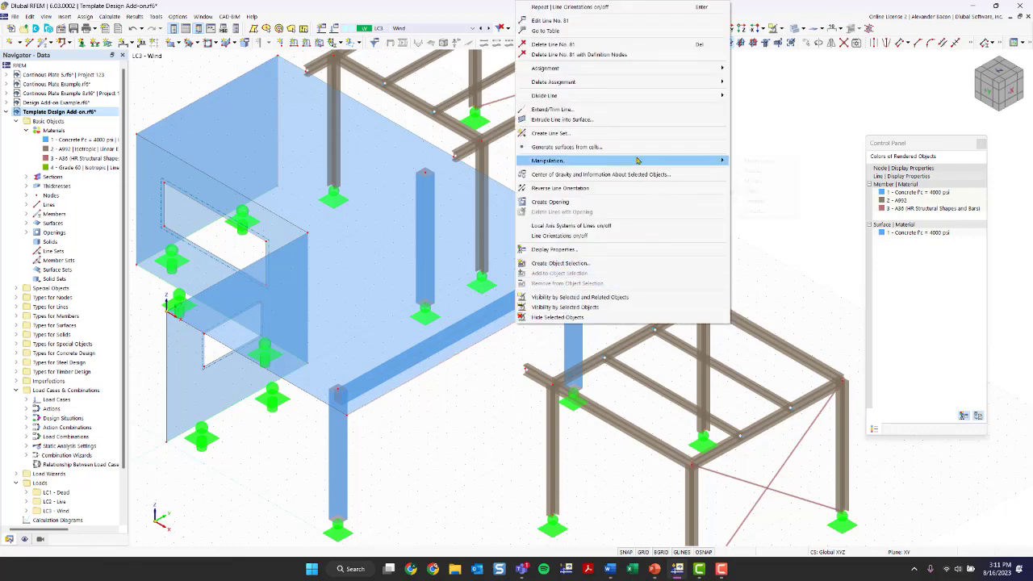
pyautogui.moveTo(580, 100)
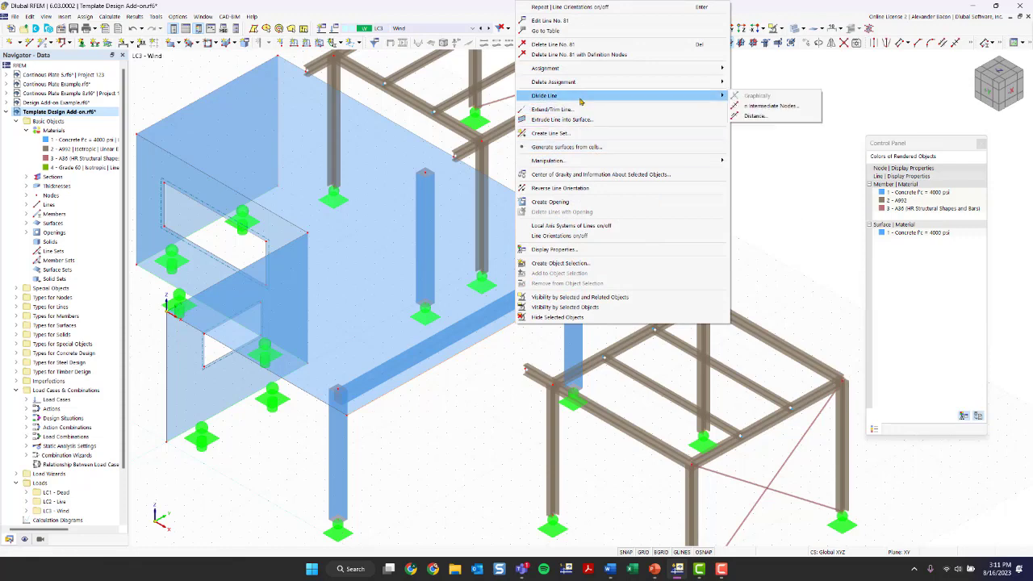
pyautogui.click(781, 116)
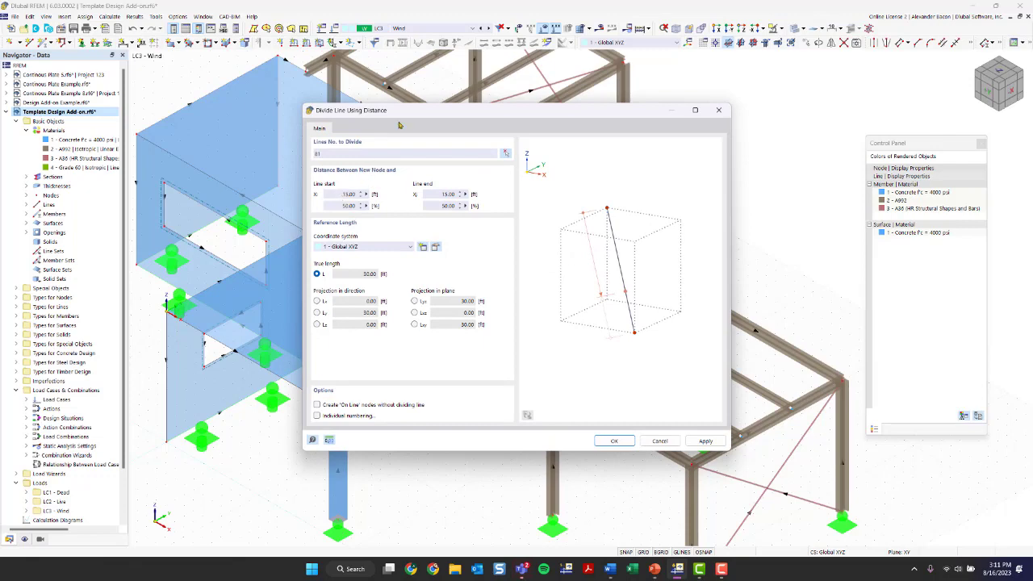
pyautogui.moveTo(394, 119)
pyautogui.mouseDown()
pyautogui.moveTo(730, 244)
pyautogui.moveTo(466, 165)
pyautogui.moveTo(384, 111)
pyautogui.mouseUp()
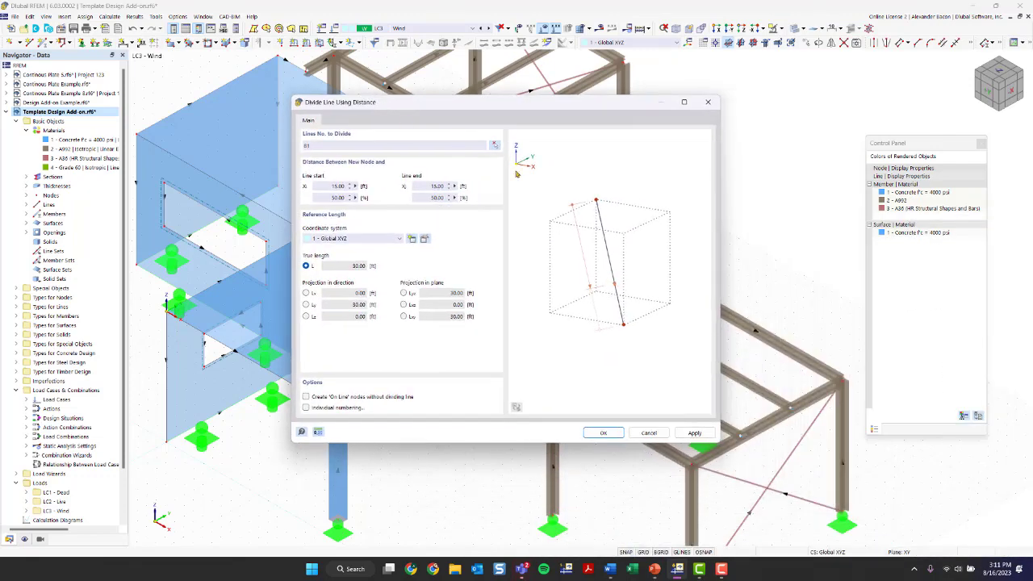
pyautogui.doubleClick(441, 186)
pyautogui.write('3')
pyautogui.moveTo(430, 199); pyautogui.dragTo(450, 194)
pyautogui.click(433, 198)
pyautogui.click(306, 397)
pyautogui.click(601, 433)
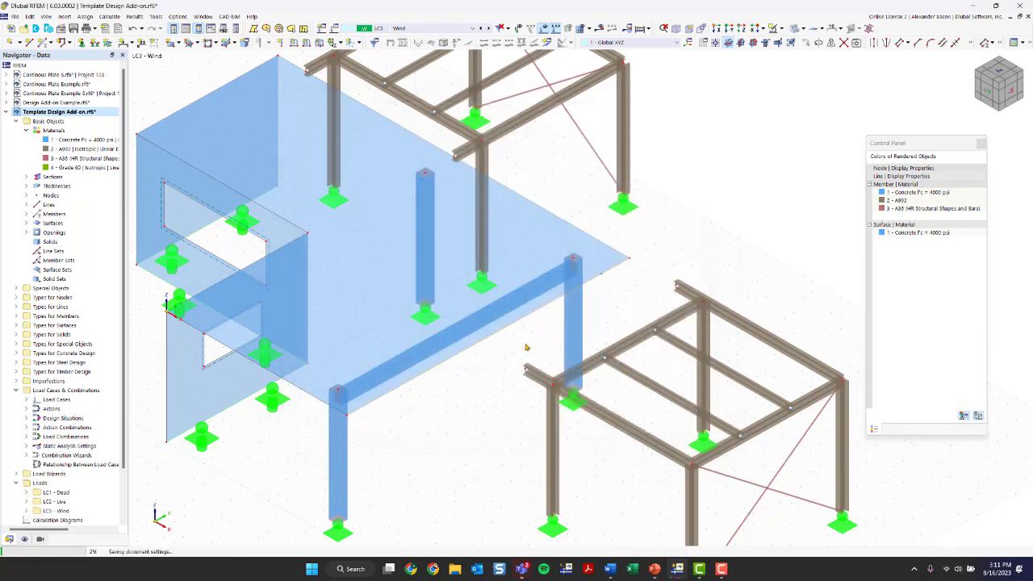
pyautogui.scroll(2, 632, 285)
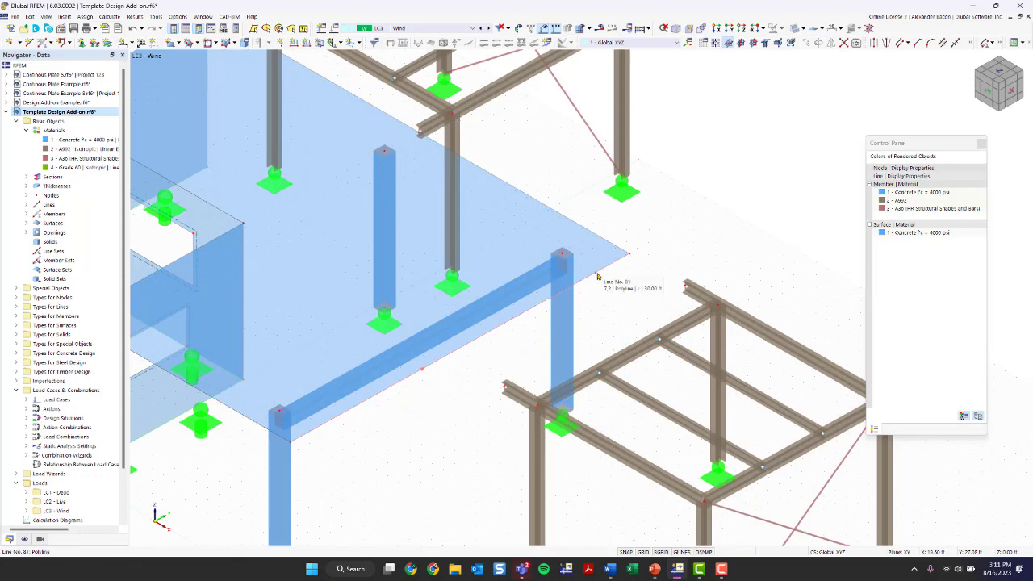
pyautogui.scroll(2, 598, 276)
pyautogui.scroll(2, 598, 277)
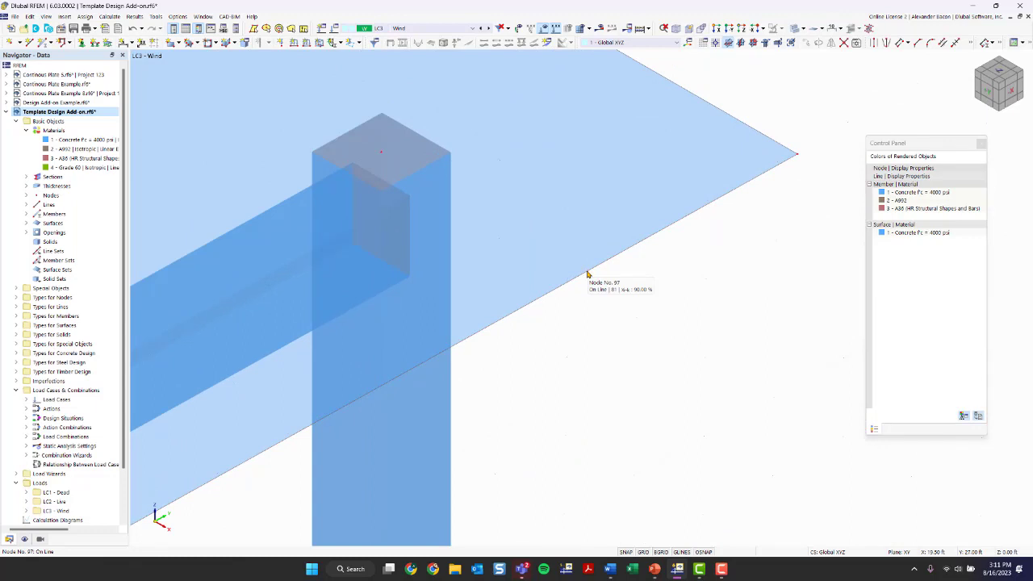
pyautogui.scroll(-2, 587, 275)
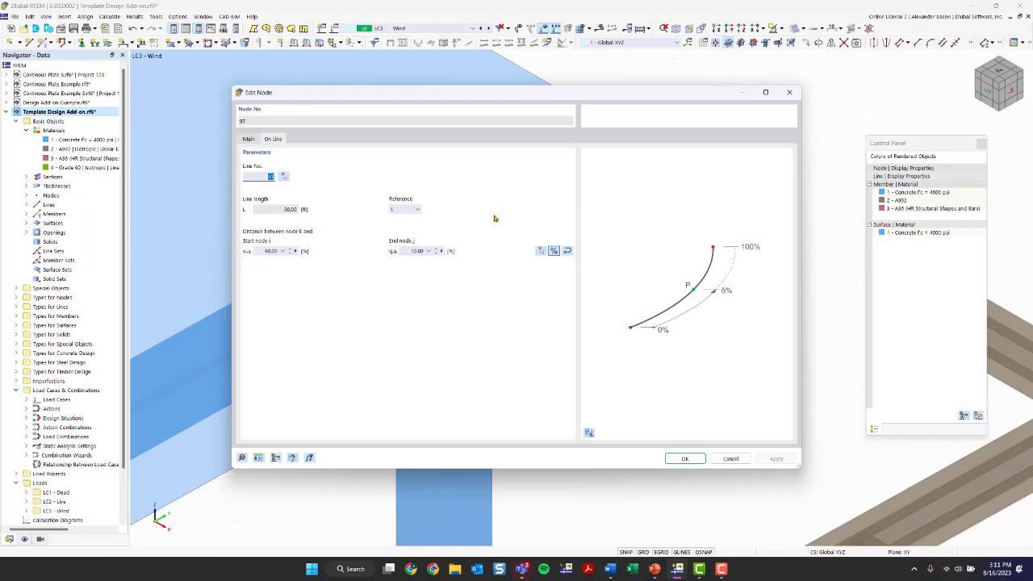
pyautogui.click(248, 138)
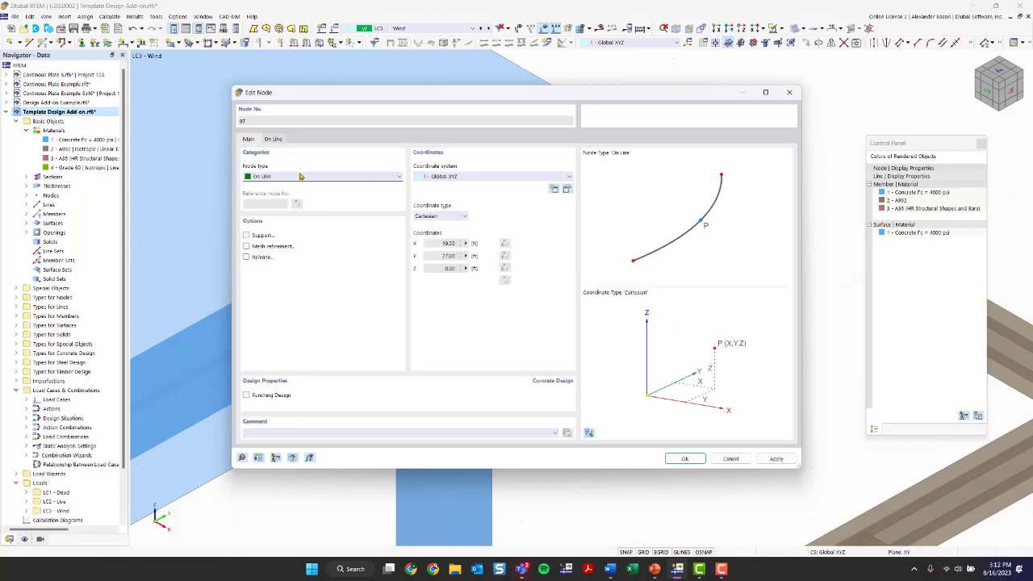
# Step: Window-select the right-hand steel frame and drag it beside the concrete slab
pyautogui.click(789, 92)
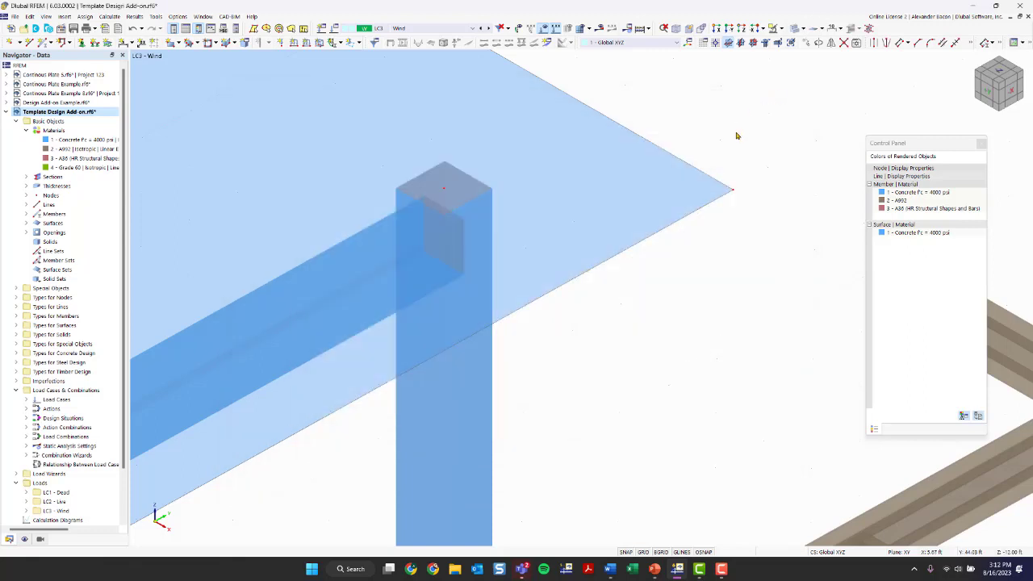
pyautogui.scroll(-3, 712, 214)
pyautogui.scroll(-3, 735, 259)
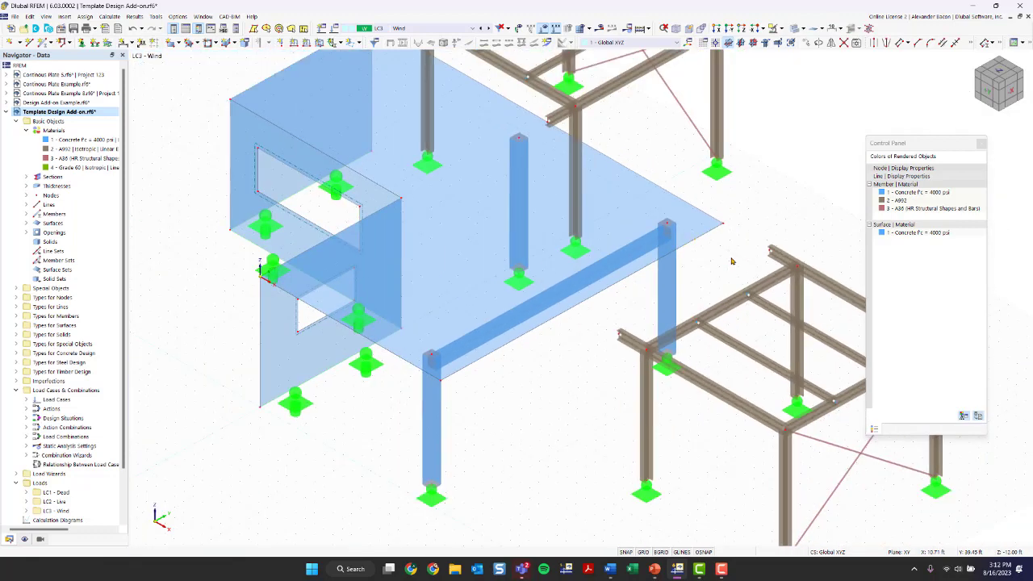
pyautogui.keyDown('ctrl'); pyautogui.moveTo(734, 262); pyautogui.dragTo(777, 126, button='middle'); pyautogui.keyUp('ctrl')
pyautogui.moveTo(774, 140); pyautogui.dragTo(451, 471)
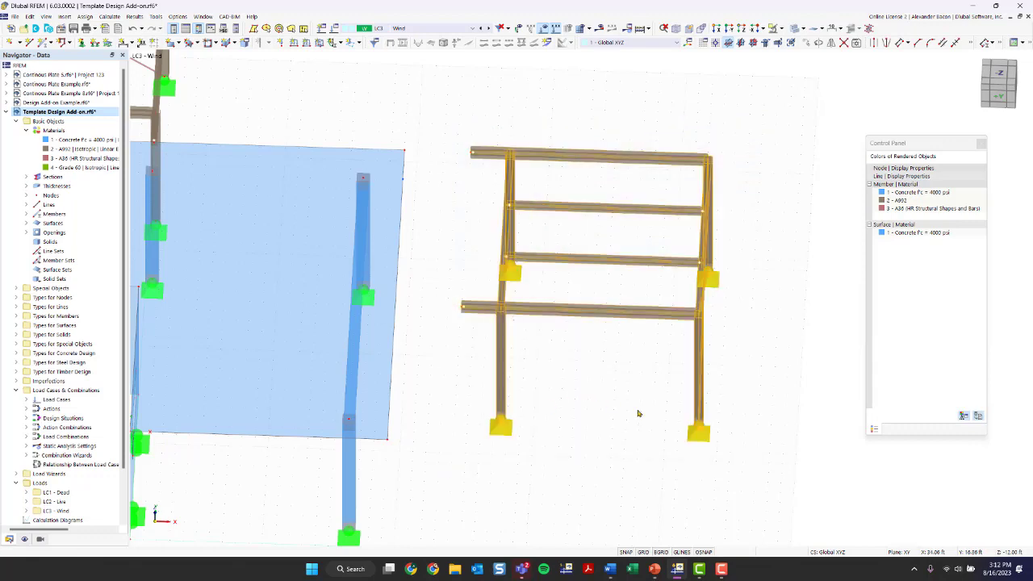
pyautogui.keyDown('ctrl'); pyautogui.moveTo(638, 415); pyautogui.dragTo(761, 469, button='middle'); pyautogui.keyUp('ctrl')
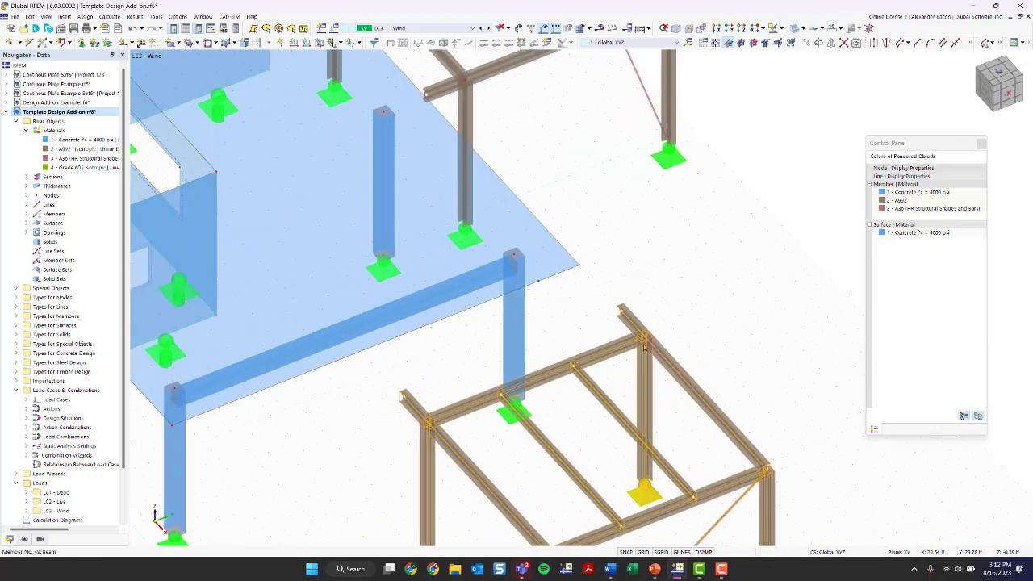
pyautogui.moveTo(620, 310); pyautogui.dragTo(539, 281)
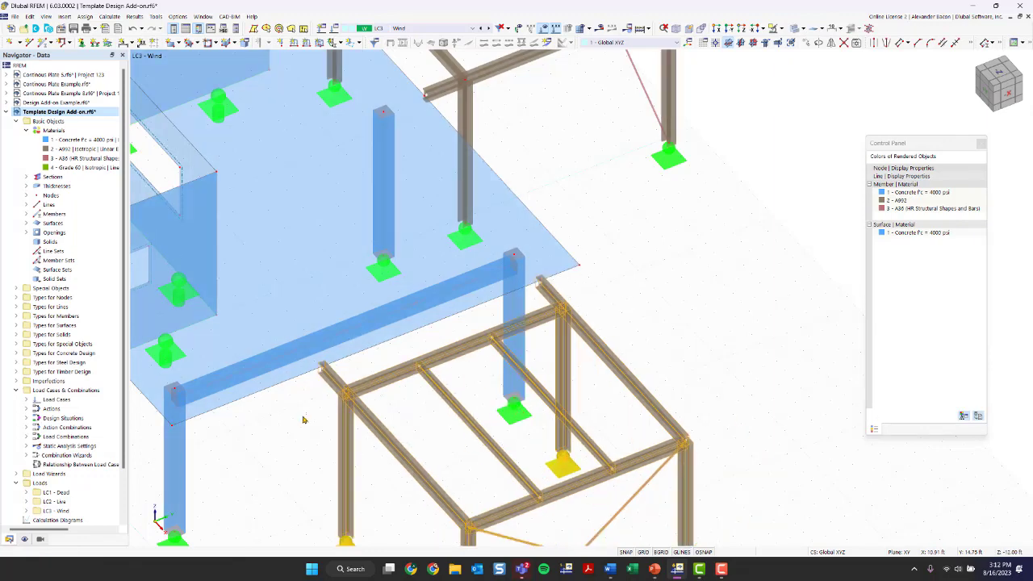
pyautogui.click(323, 469)
# Step: Orbit the model to check the frame's new position beside the slab
pyautogui.scroll(-1, 324, 473)
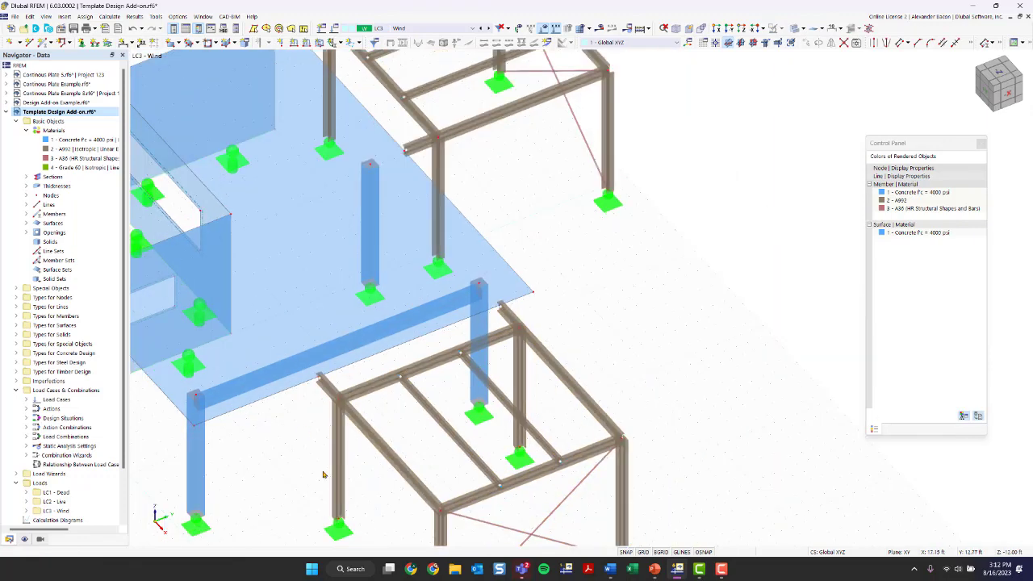
pyautogui.moveTo(367, 436); pyautogui.dragTo(519, 326, button='middle')
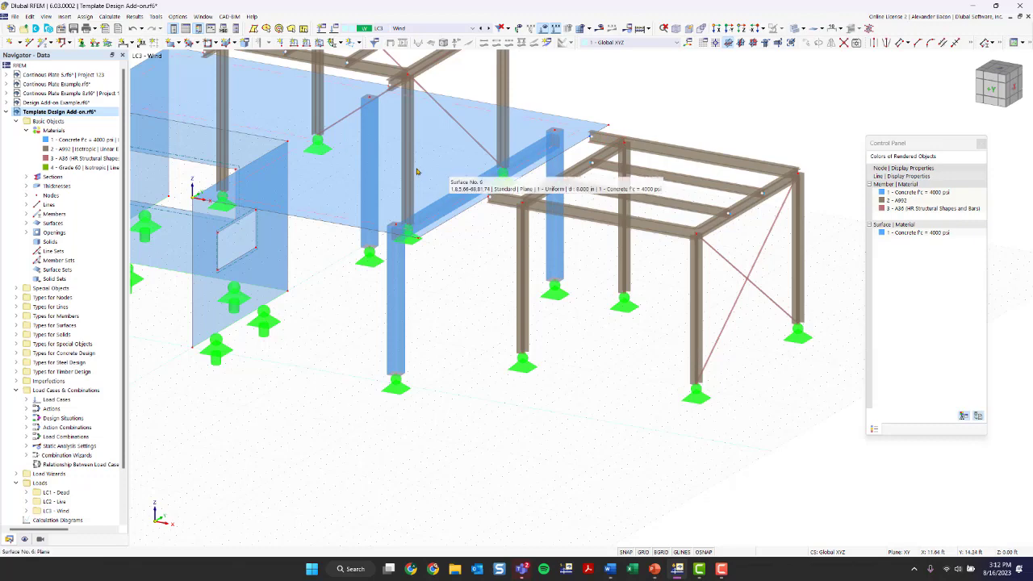
pyautogui.scroll(2, 476, 203)
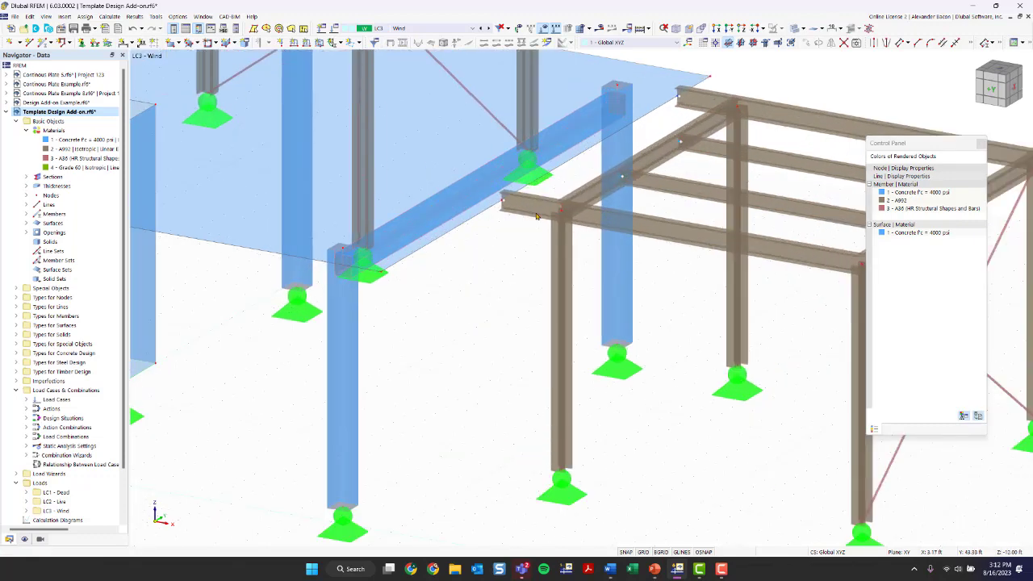
pyautogui.keyDown('ctrl'); pyautogui.moveTo(535, 215); pyautogui.dragTo(339, 319, button='middle'); pyautogui.keyUp('ctrl')
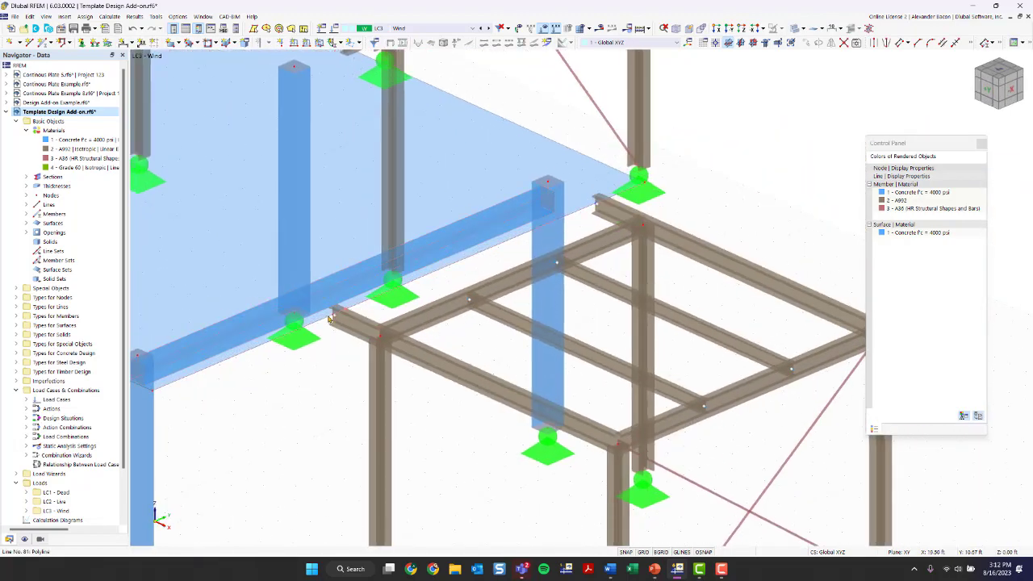
pyautogui.scroll(-3, 331, 319)
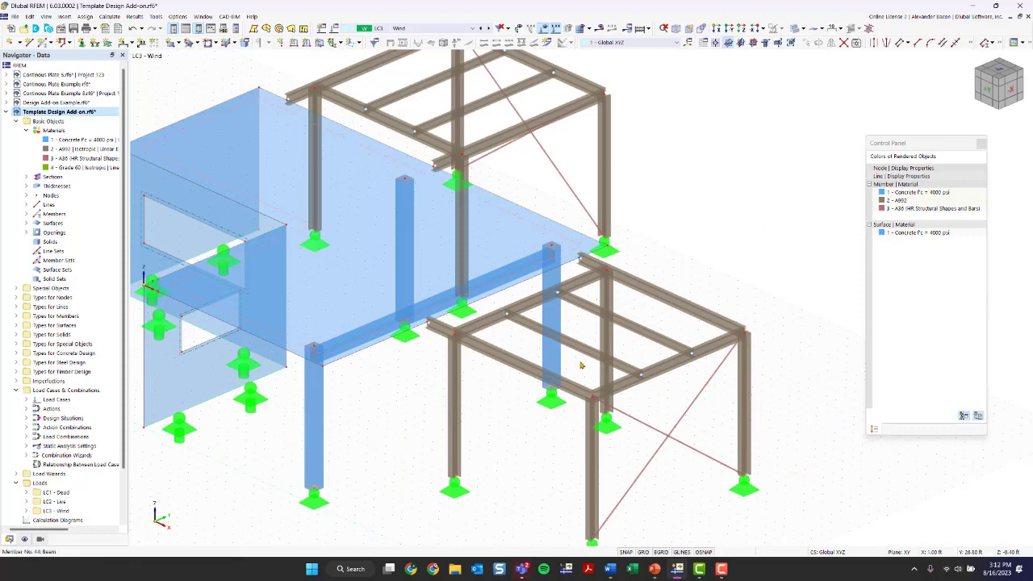
pyautogui.keyDown('ctrl'); pyautogui.moveTo(537, 424); pyautogui.dragTo(469, 416, button='middle'); pyautogui.keyUp('ctrl')
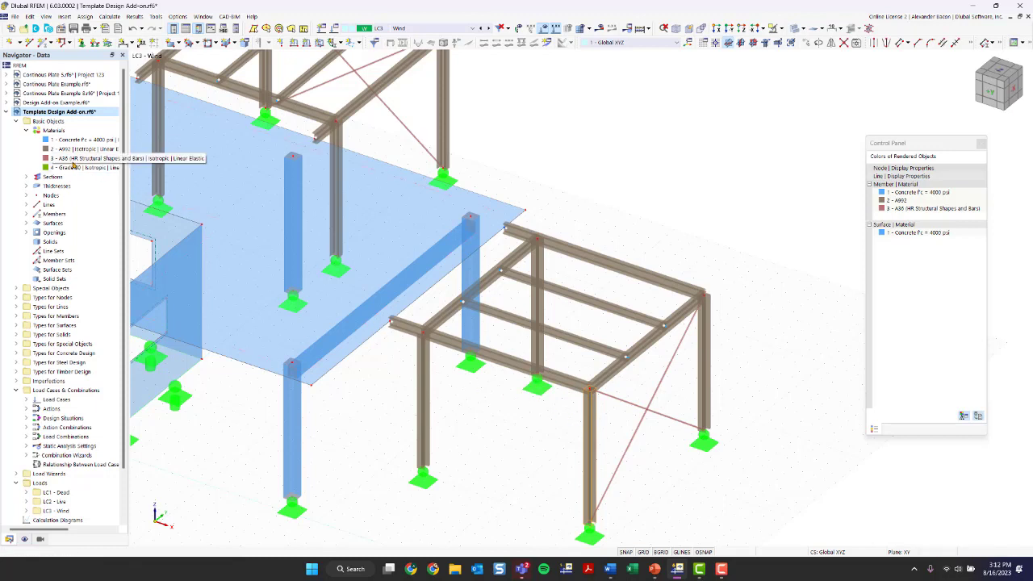
# Step: Expand Sections in the Navigator and bring up its context menu
pyautogui.click(25, 177)
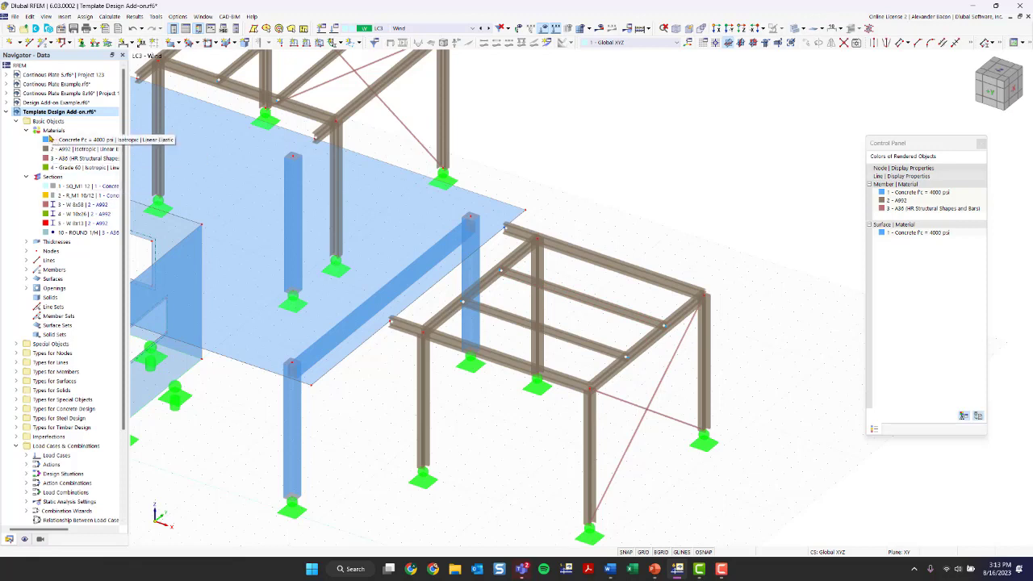
pyautogui.rightClick(47, 179)
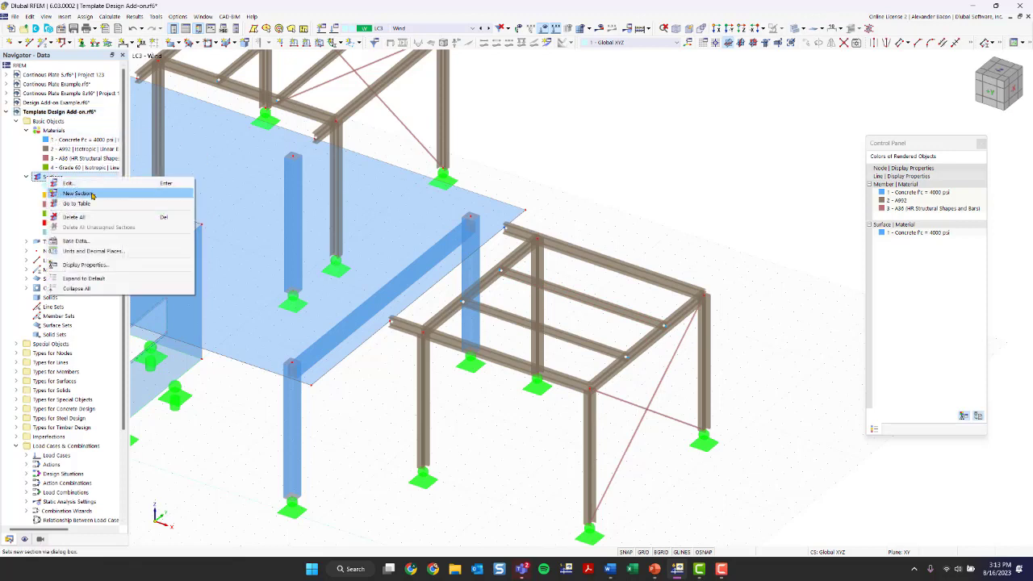
# Step: Create a new section and open the section library
pyautogui.click(92, 195)
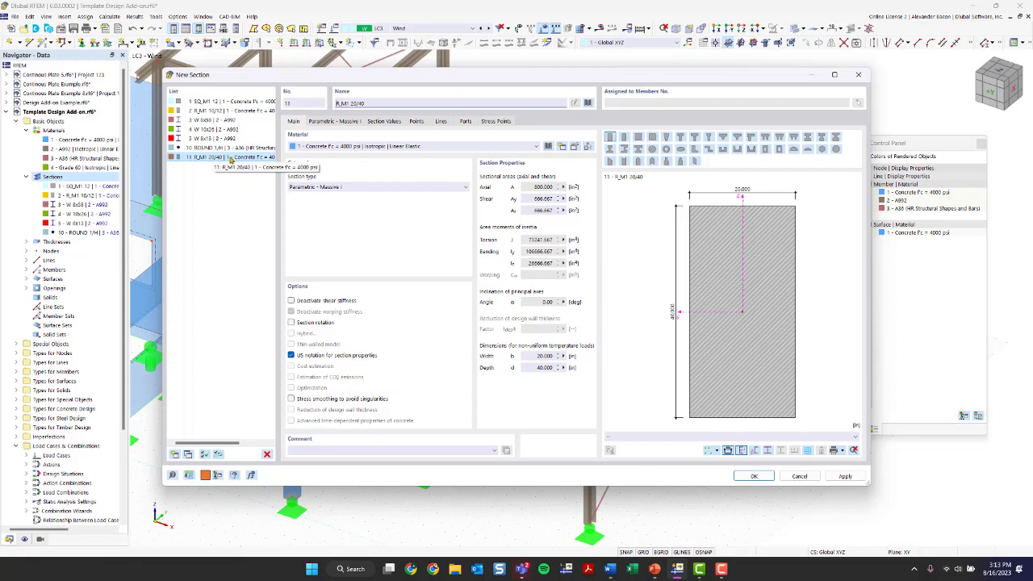
pyautogui.click(588, 104)
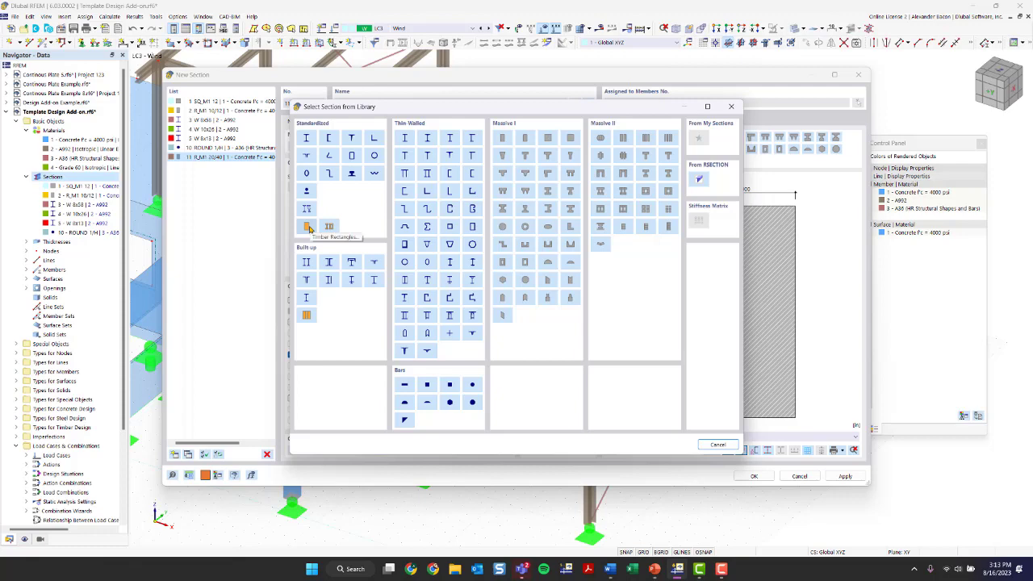
pyautogui.moveTo(393, 107); pyautogui.dragTo(369, 109)
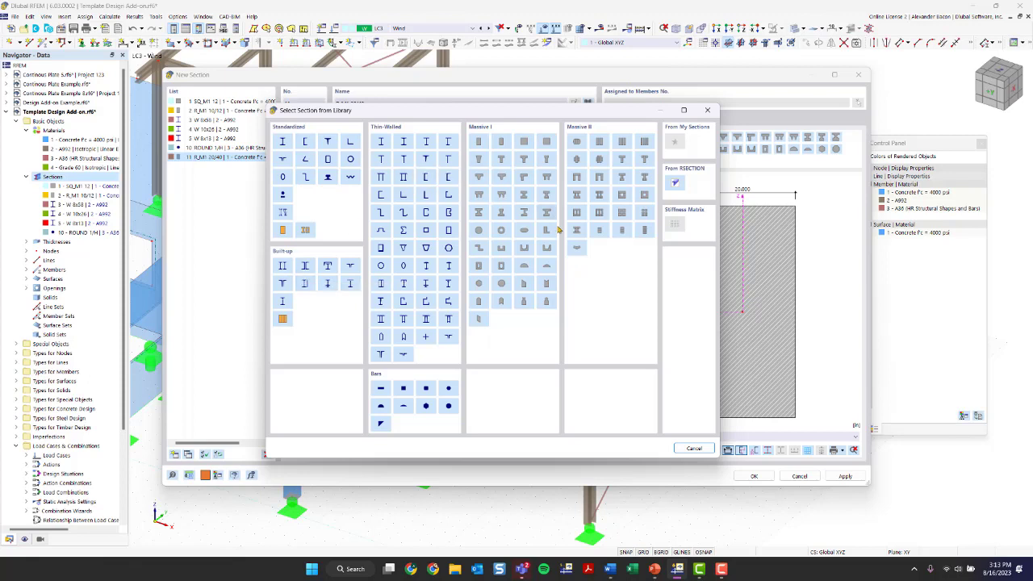
# Step: Choose the United States timber rectangle Post and Timber 10x10 section and open its material list
pyautogui.click(283, 232)
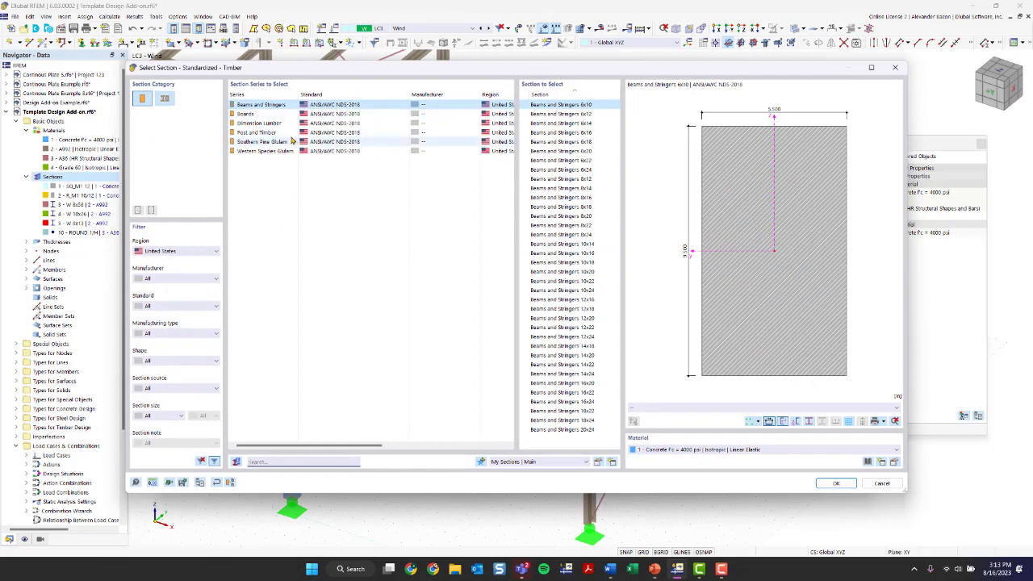
pyautogui.click(188, 250)
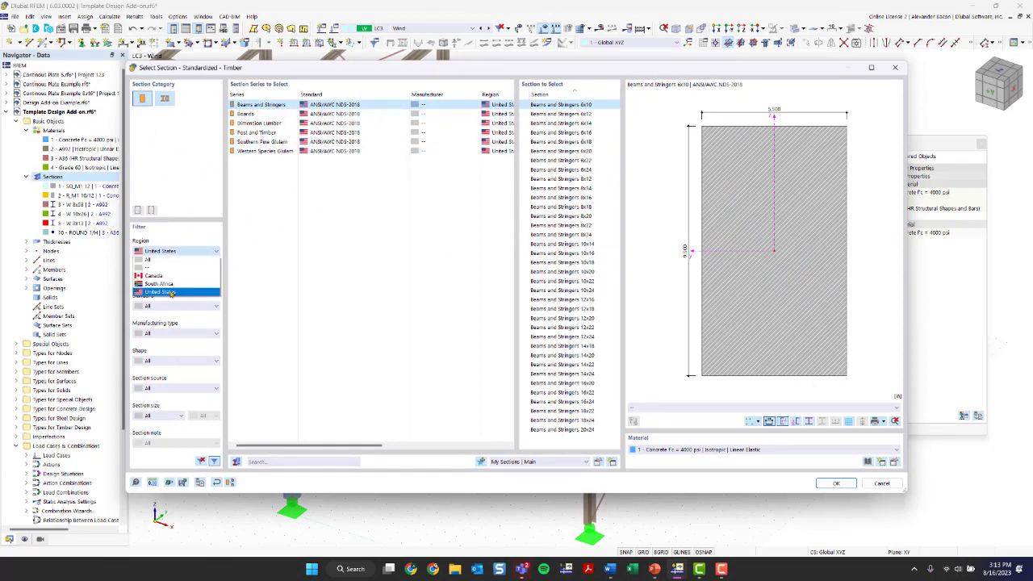
pyautogui.click(170, 293)
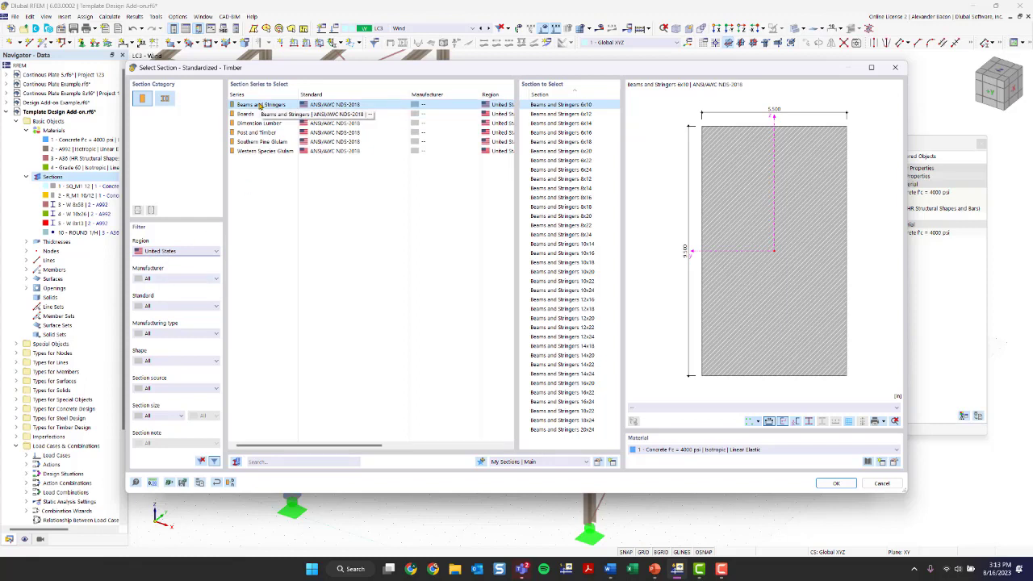
pyautogui.click(336, 132)
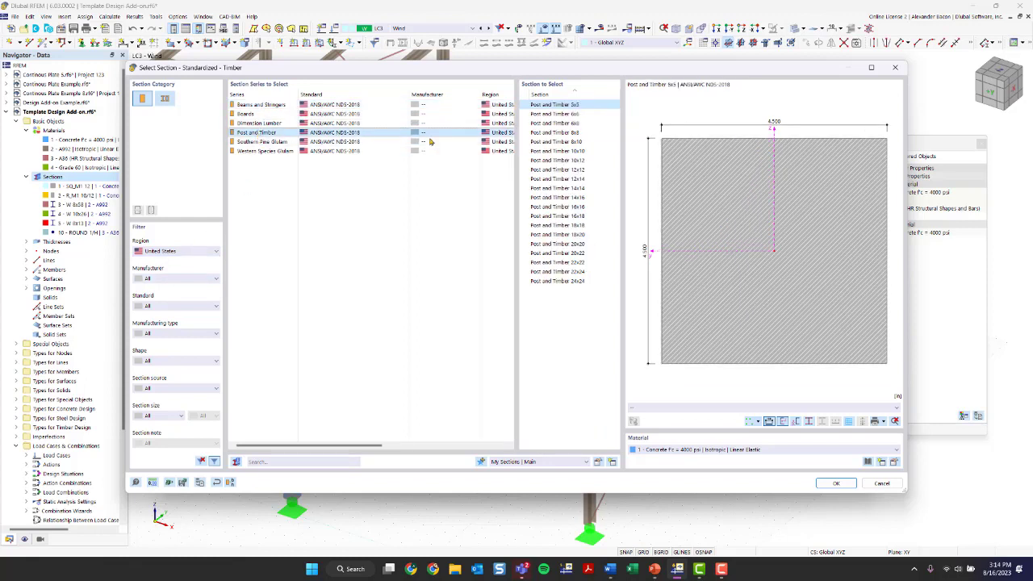
pyautogui.click(576, 152)
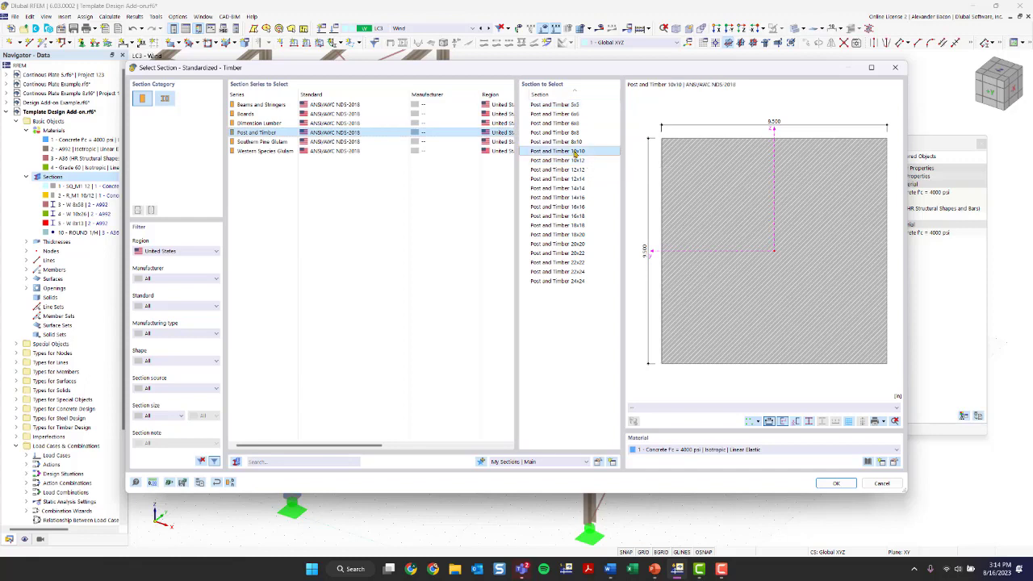
pyautogui.click(716, 450)
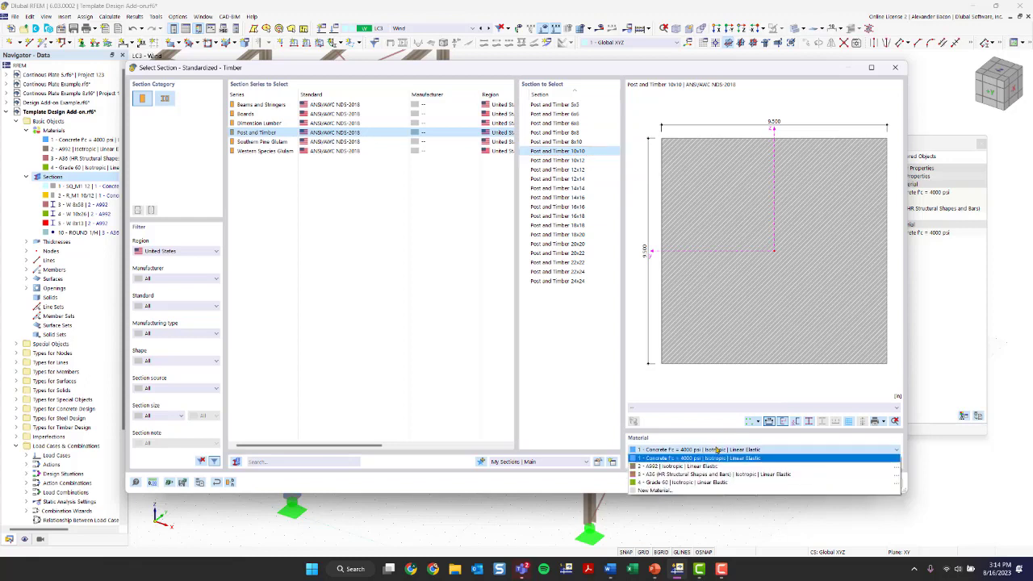
pyautogui.click(716, 450)
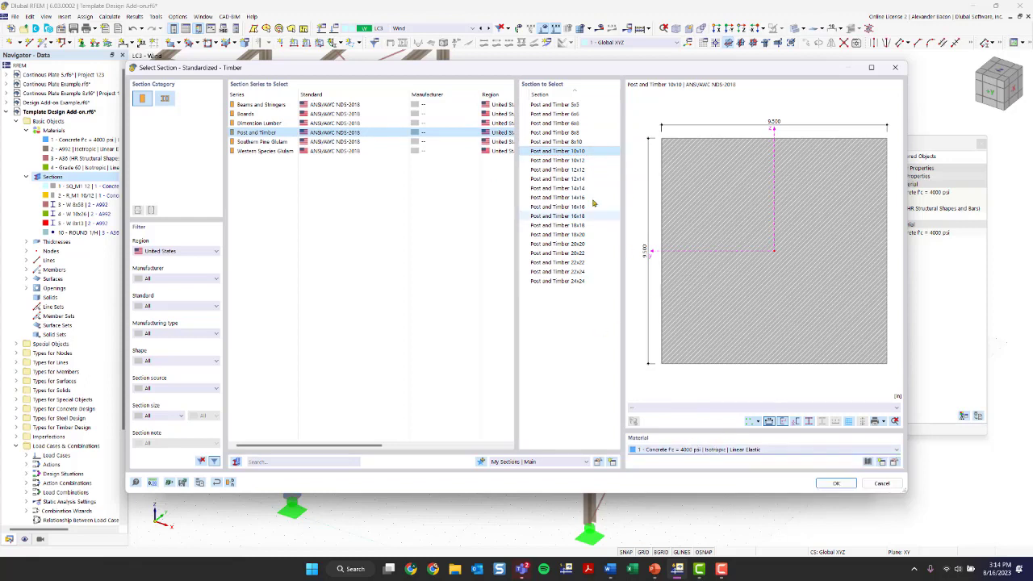
pyautogui.click(726, 452)
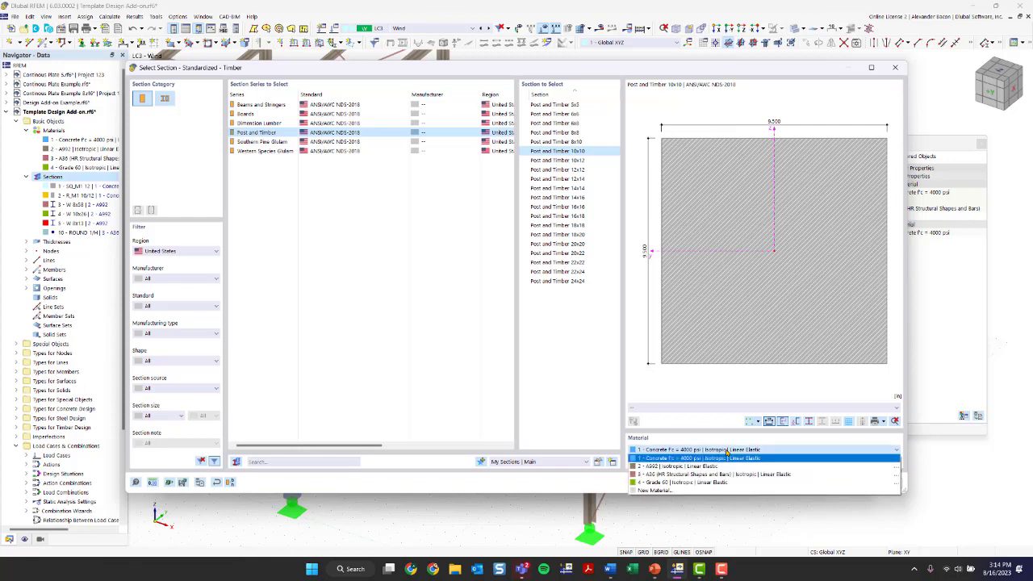
# Step: Start a new material from the library filtered to Region United States and type Timber
pyautogui.click(689, 492)
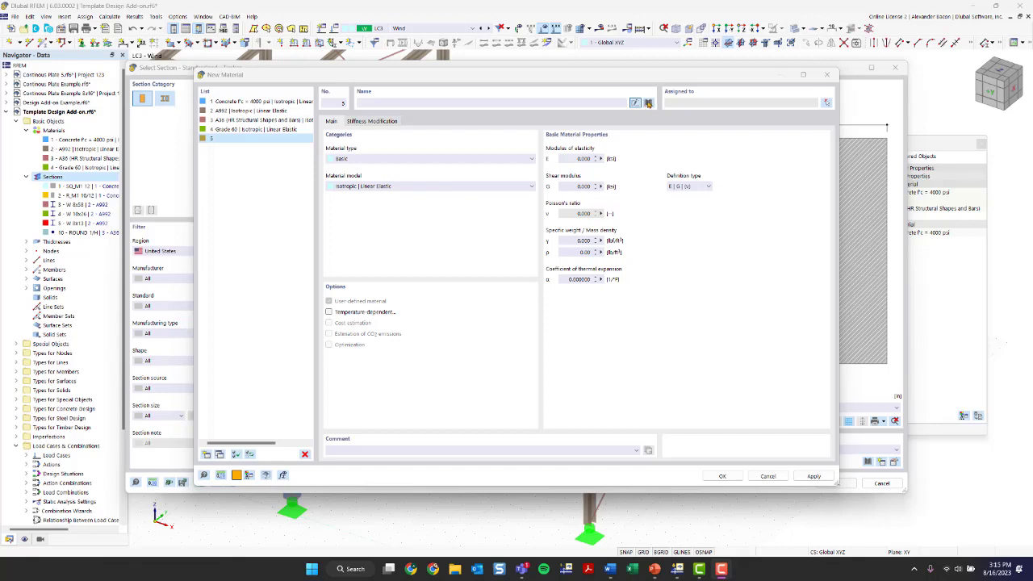
pyautogui.click(648, 104)
pyautogui.click(240, 141)
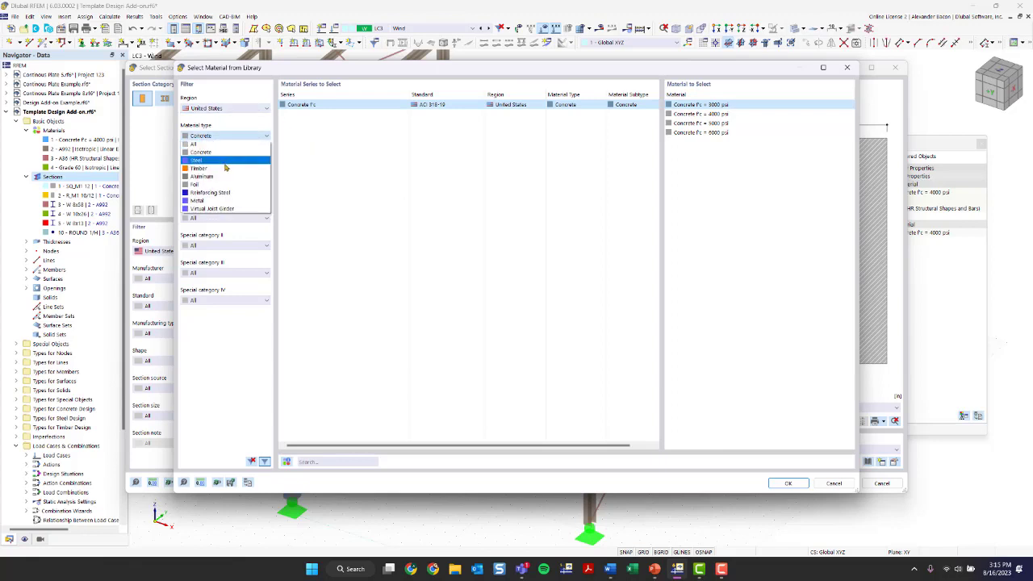
pyautogui.click(220, 111)
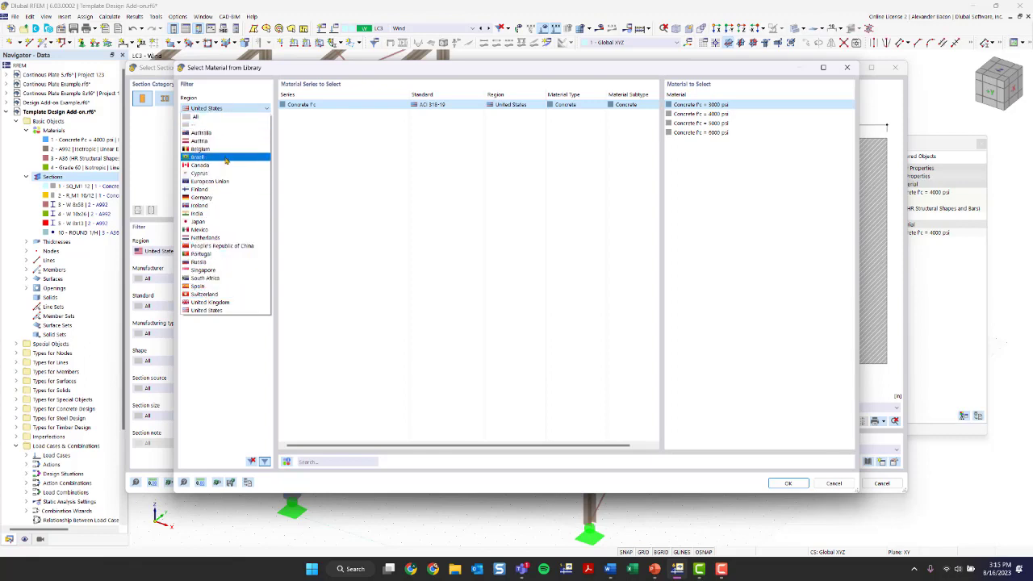
pyautogui.click(215, 312)
pyautogui.click(220, 135)
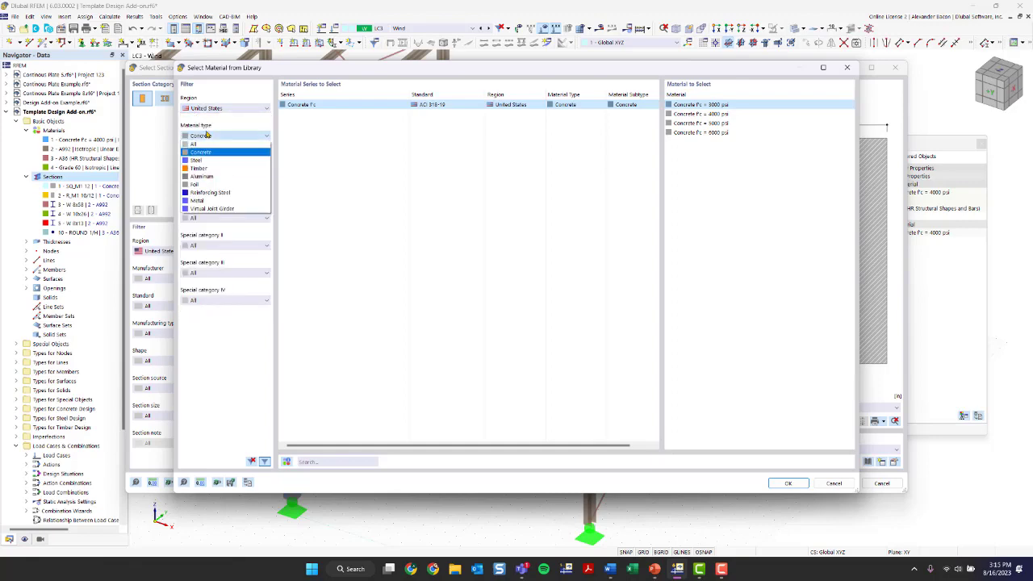
pyautogui.click(216, 169)
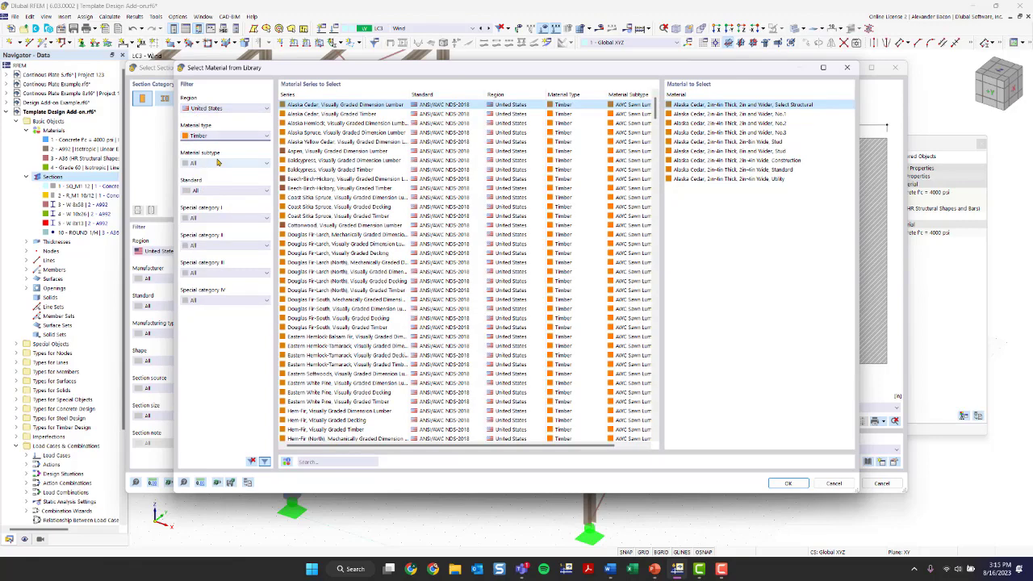
# Step: Pick AWC glued laminated timber 24F-1.8E, 24F-V4 DF/DF from the library
pyautogui.click(217, 164)
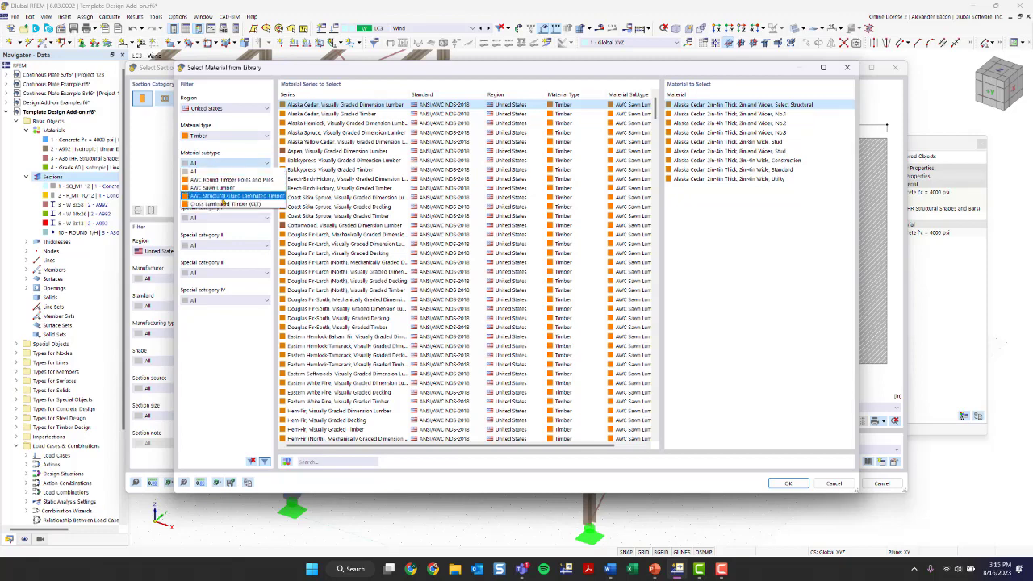
pyautogui.click(225, 196)
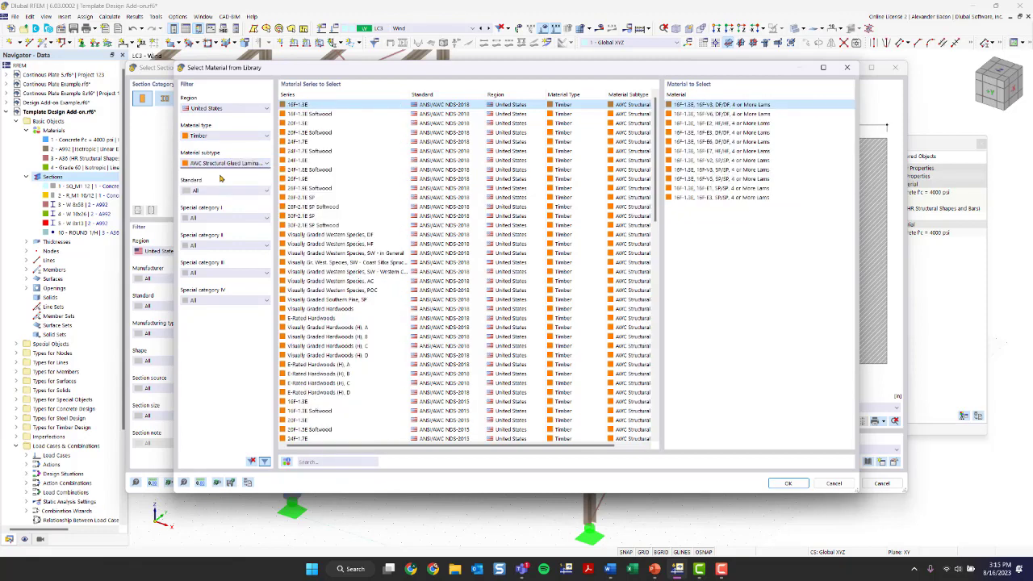
pyautogui.click(328, 160)
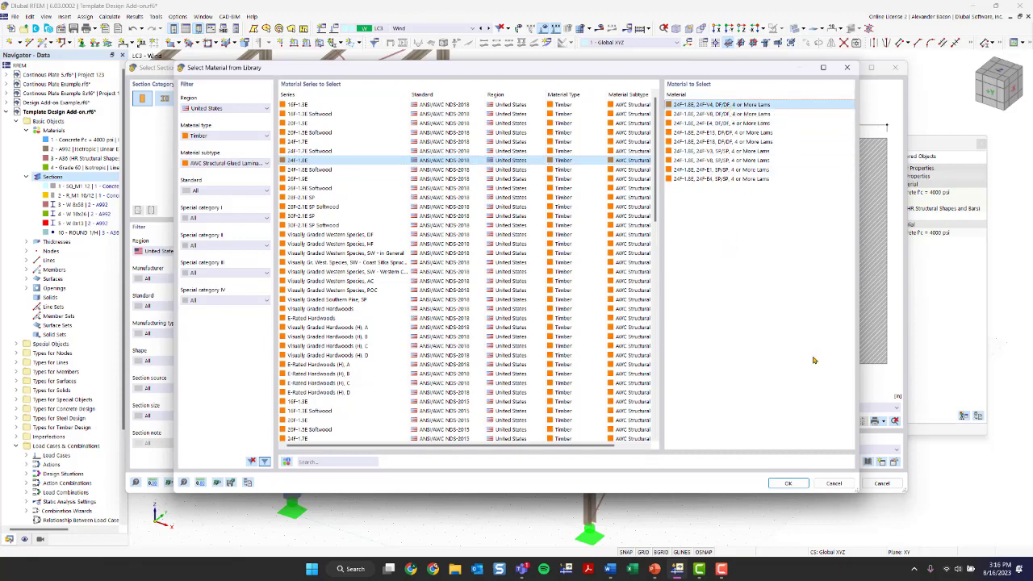
pyautogui.click(788, 483)
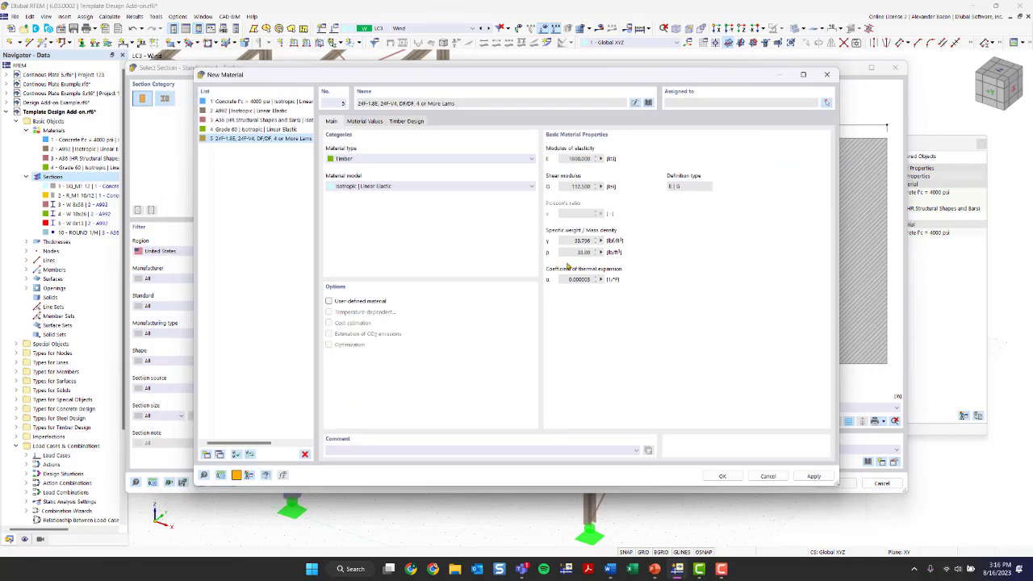
# Step: Reset the library filters and search 'A99' to load A992 steel instead
pyautogui.click(649, 103)
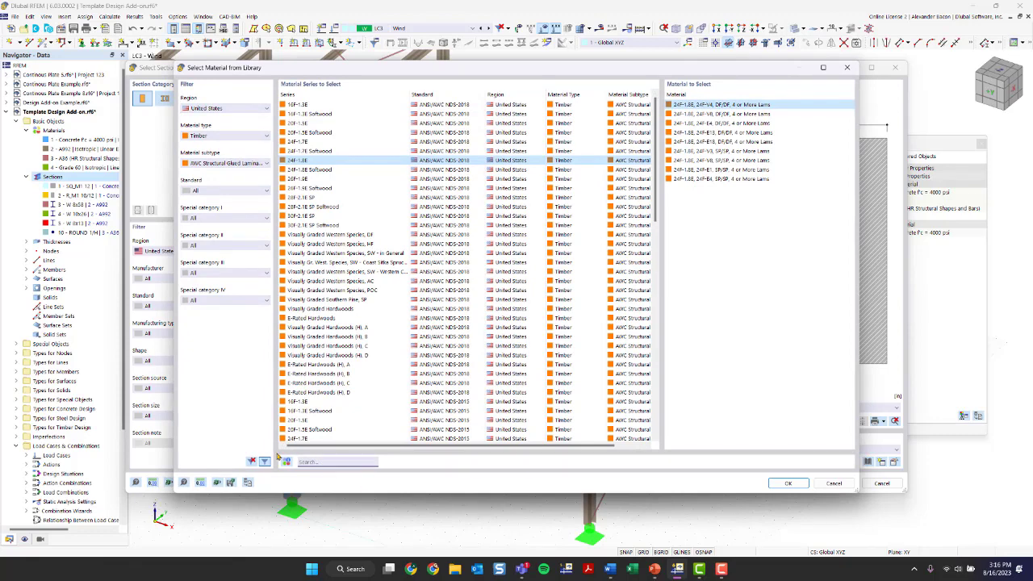
pyautogui.click(252, 460)
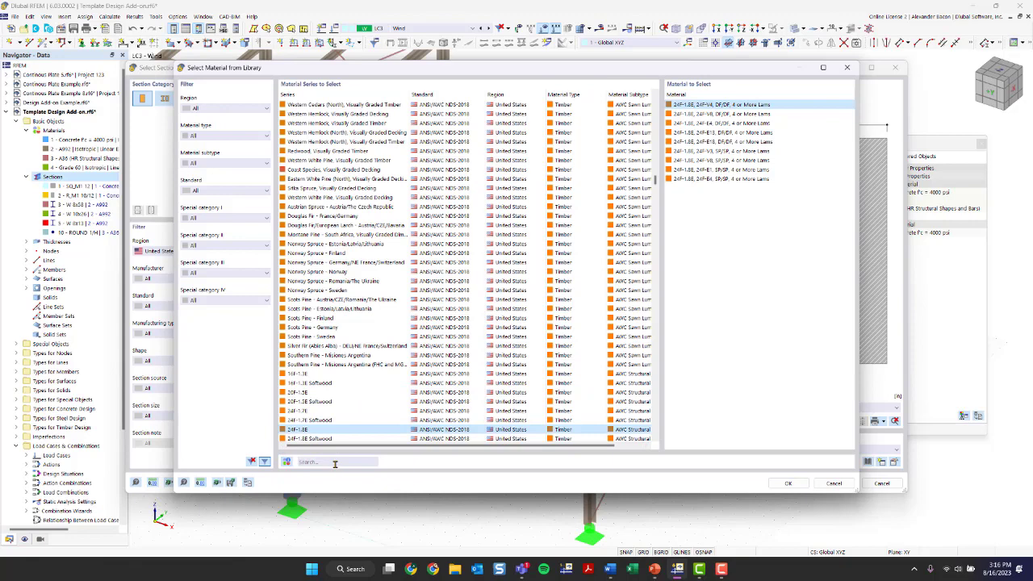
pyautogui.click(335, 462)
pyautogui.write('A992')
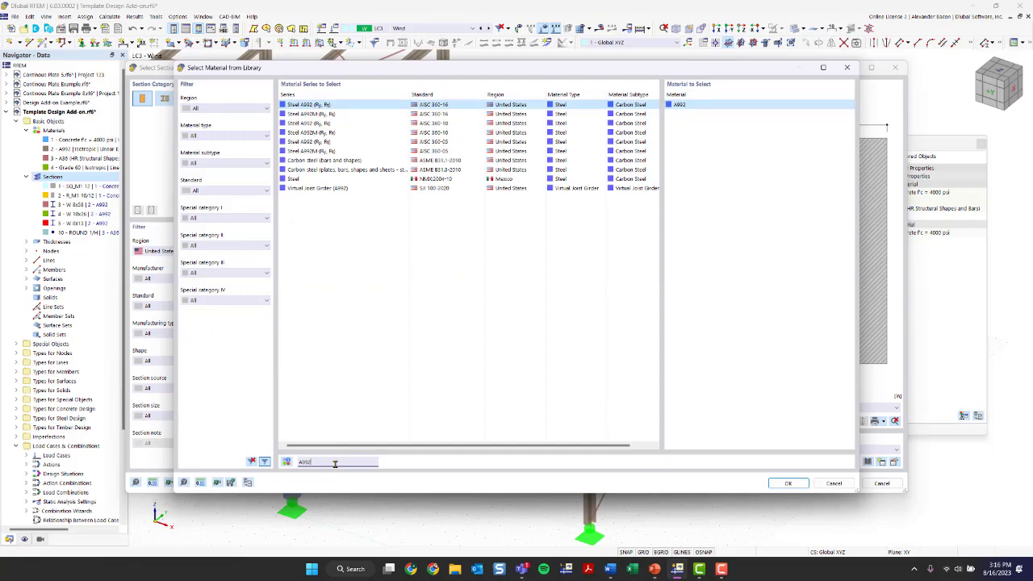
pyautogui.press('Return')
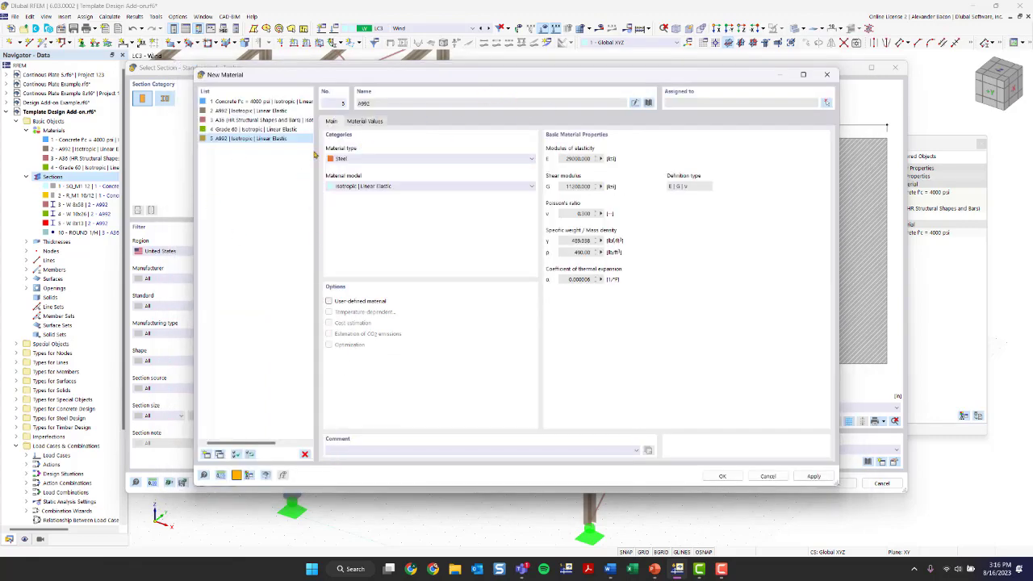
# Step: Reselect United States Timber, AWC glulam series 24F-1.8E with the 24F-V4 DF/DF grade
pyautogui.click(647, 102)
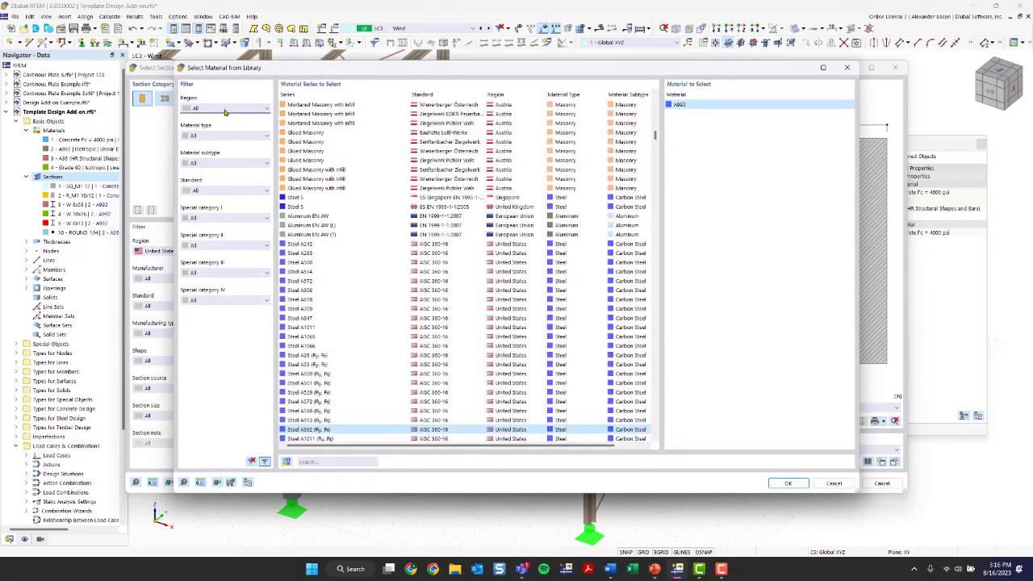
pyautogui.click(225, 112)
pyautogui.click(213, 315)
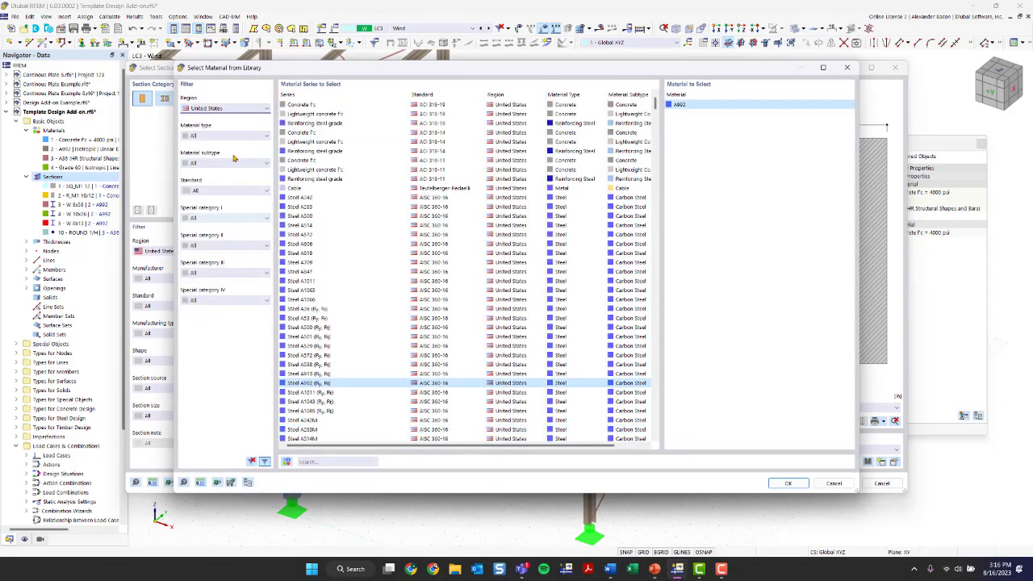
pyautogui.click(226, 135)
pyautogui.click(219, 170)
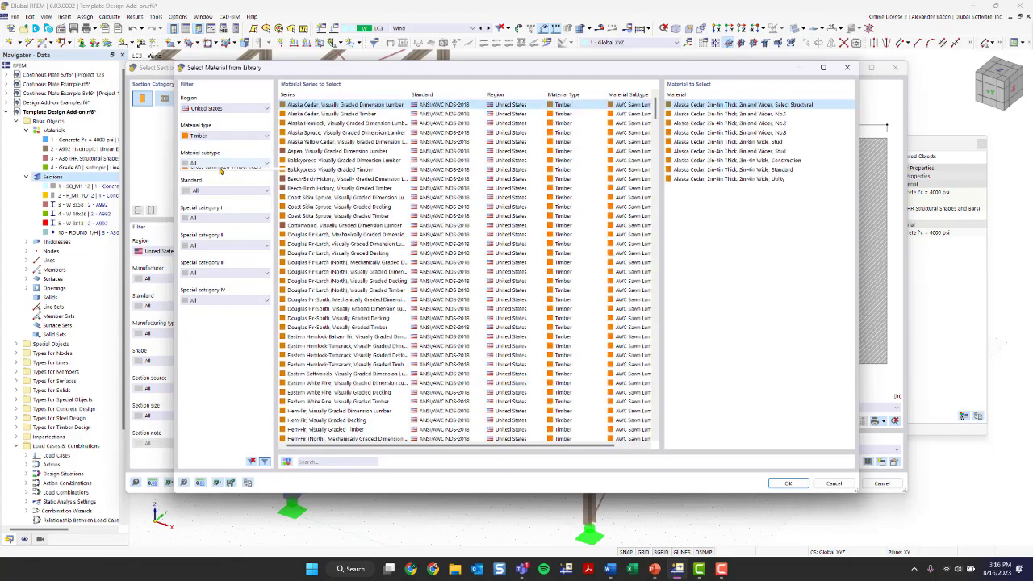
pyautogui.click(220, 164)
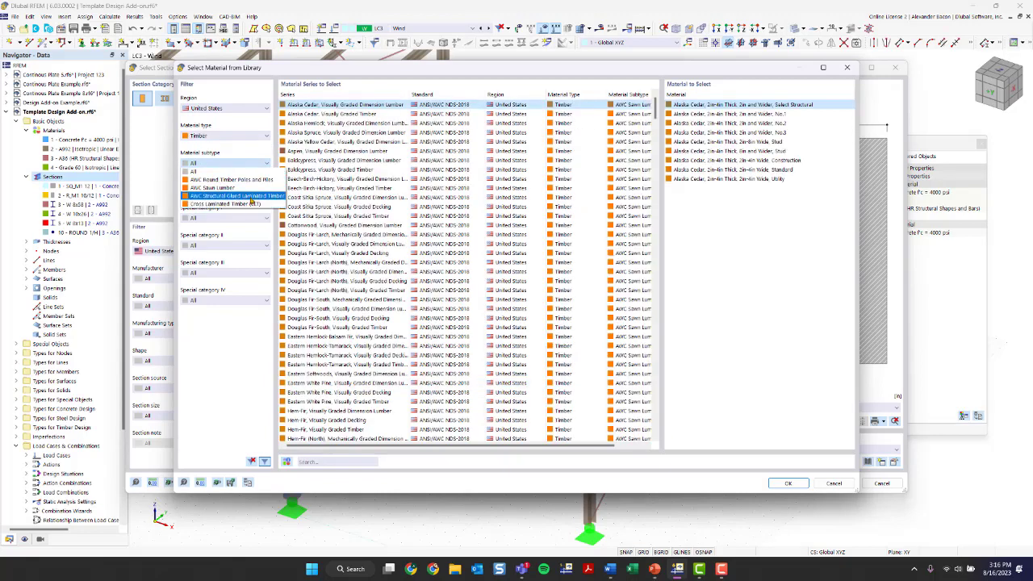
pyautogui.click(242, 196)
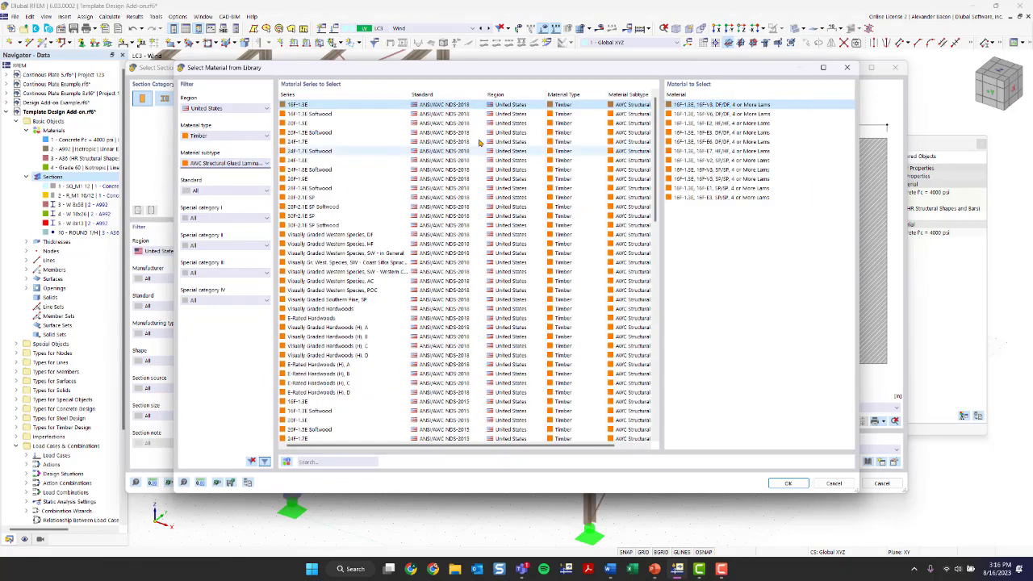
pyautogui.click(338, 160)
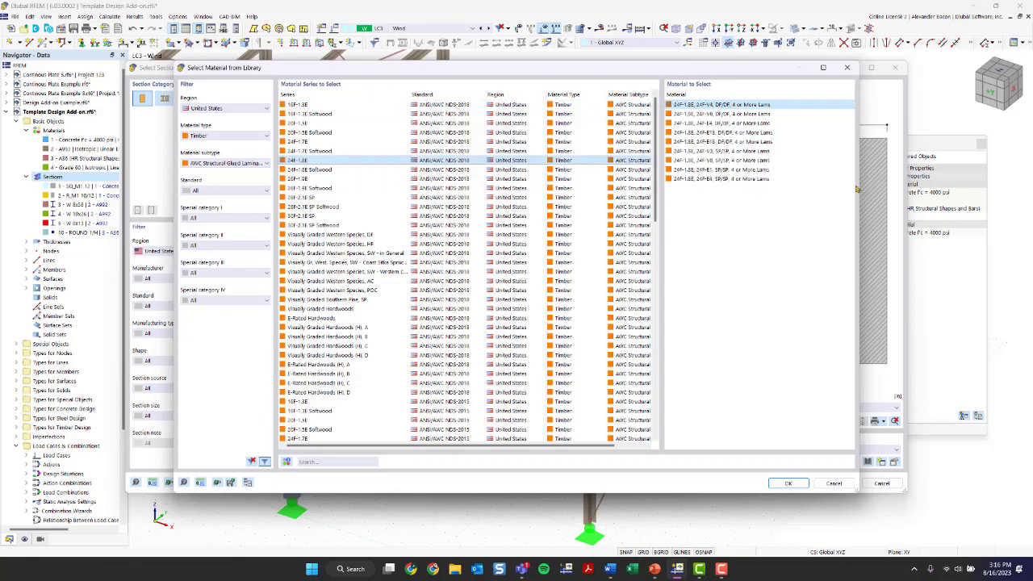
pyautogui.click(799, 483)
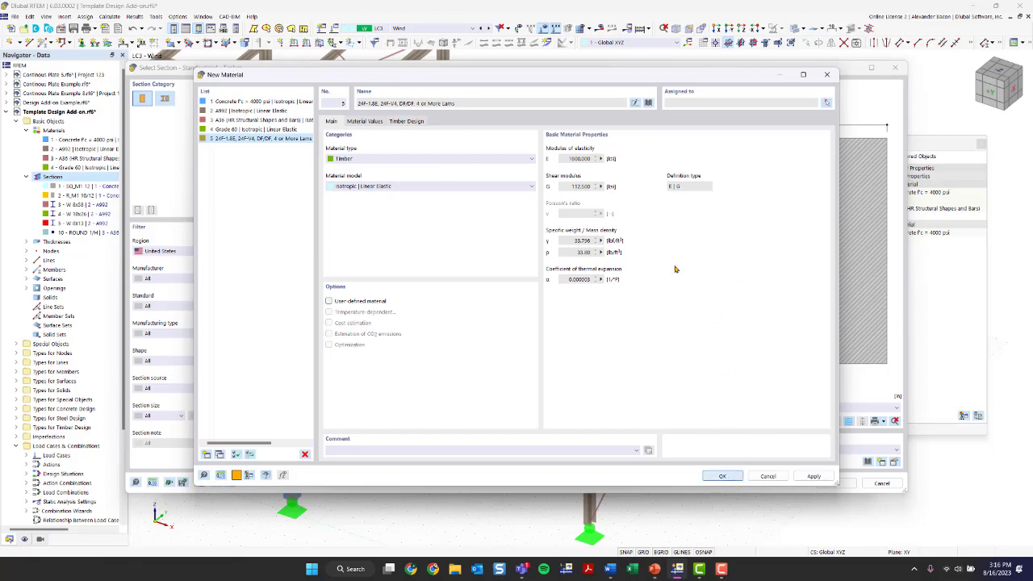
# Step: Confirm the glulam material and Post and Timber 10x10, review the section tabs, and create section 11
pyautogui.click(722, 476)
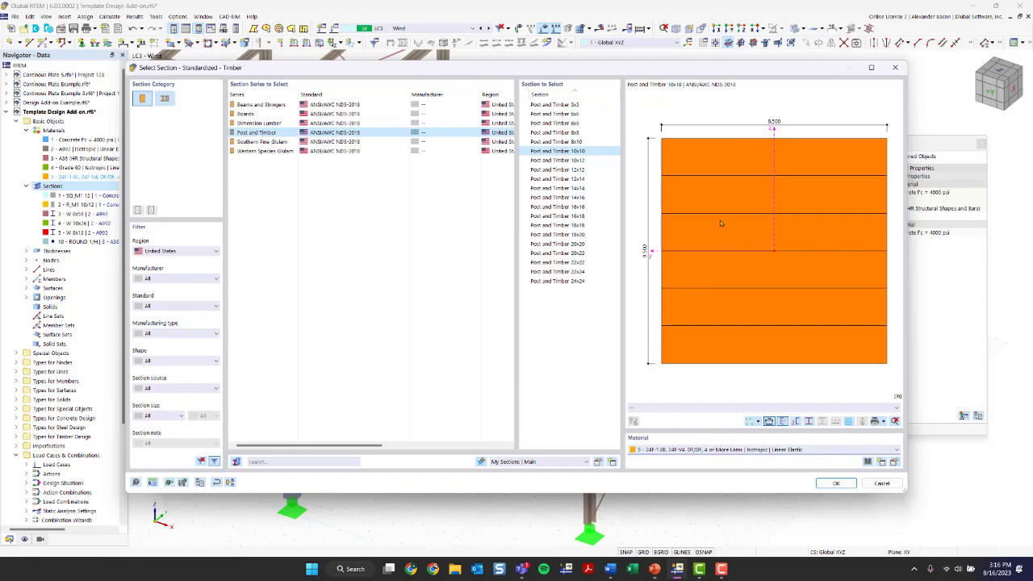
pyautogui.click(835, 485)
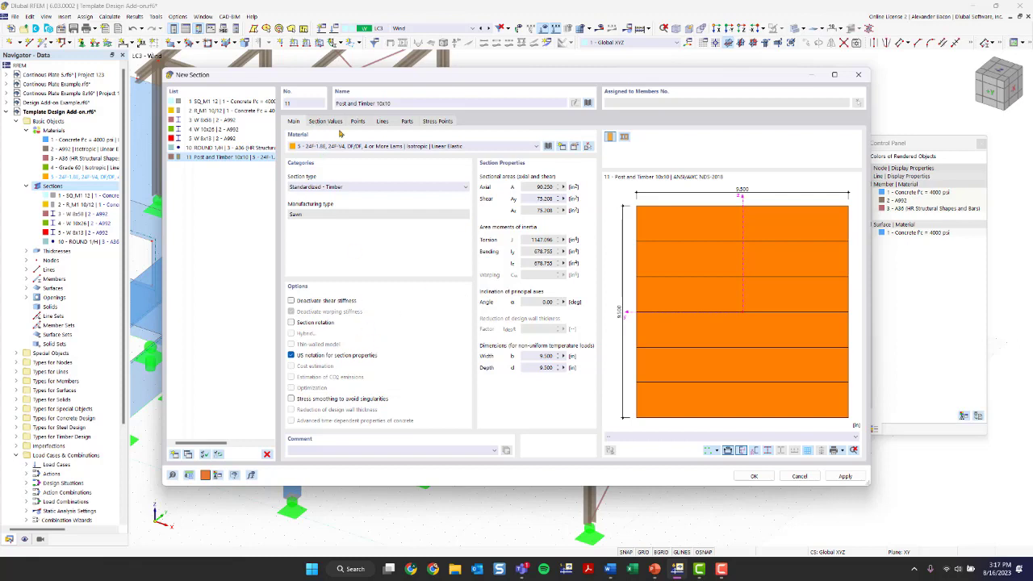
pyautogui.click(326, 122)
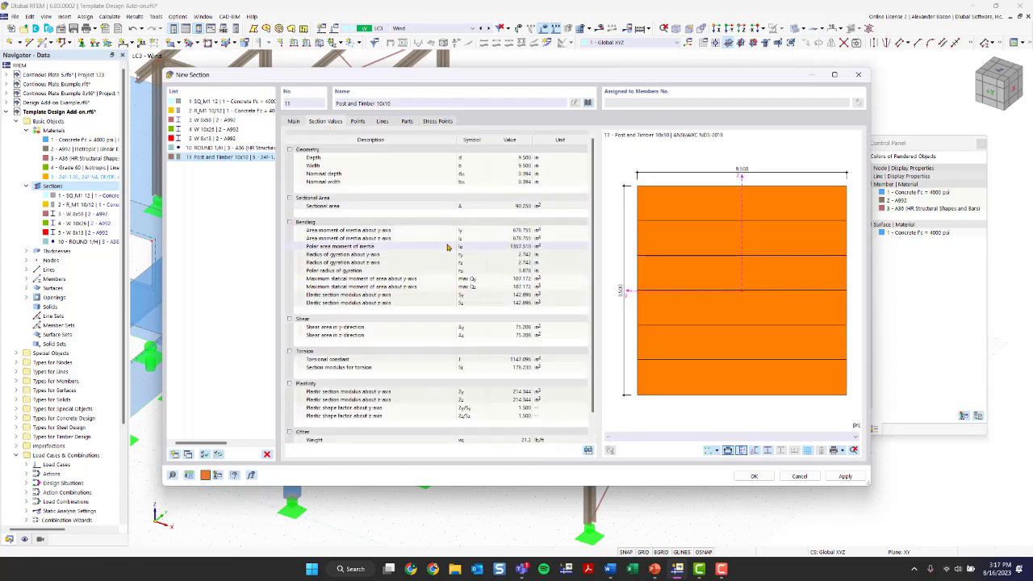
pyautogui.scroll(-1, 402, 210)
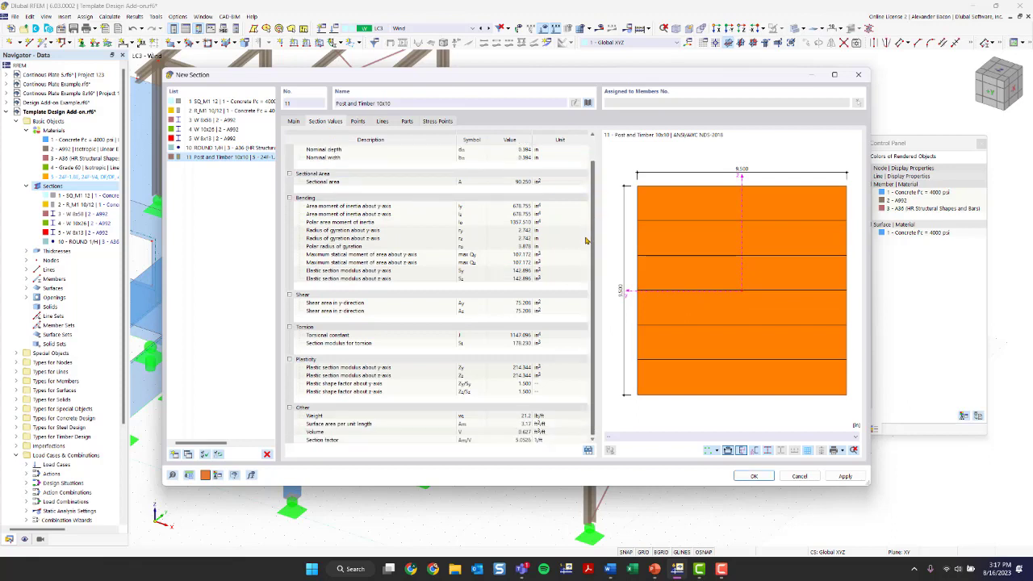
pyautogui.click(357, 121)
pyautogui.click(382, 121)
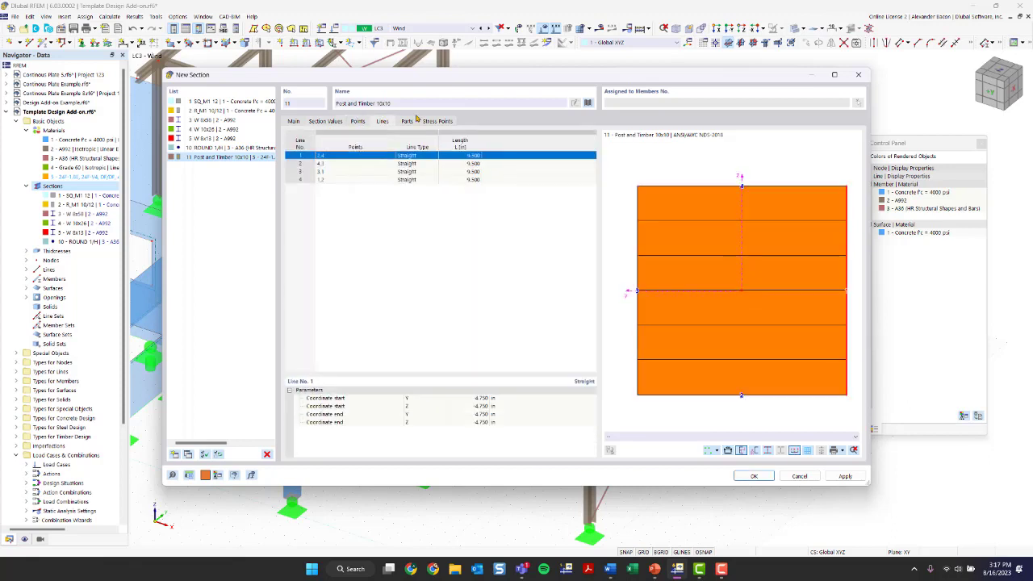
pyautogui.click(408, 121)
pyautogui.click(436, 121)
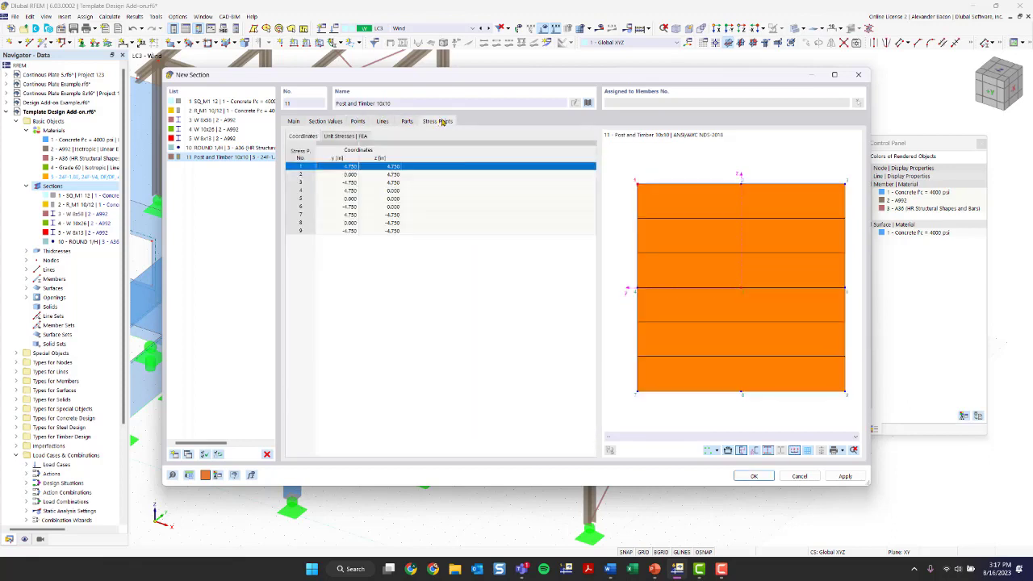
pyautogui.click(297, 121)
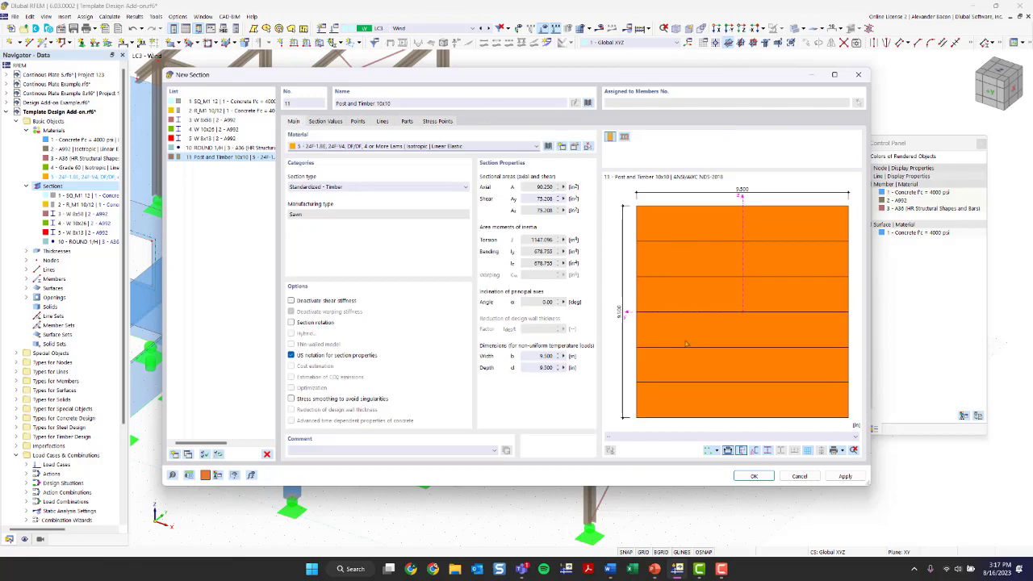
pyautogui.click(762, 477)
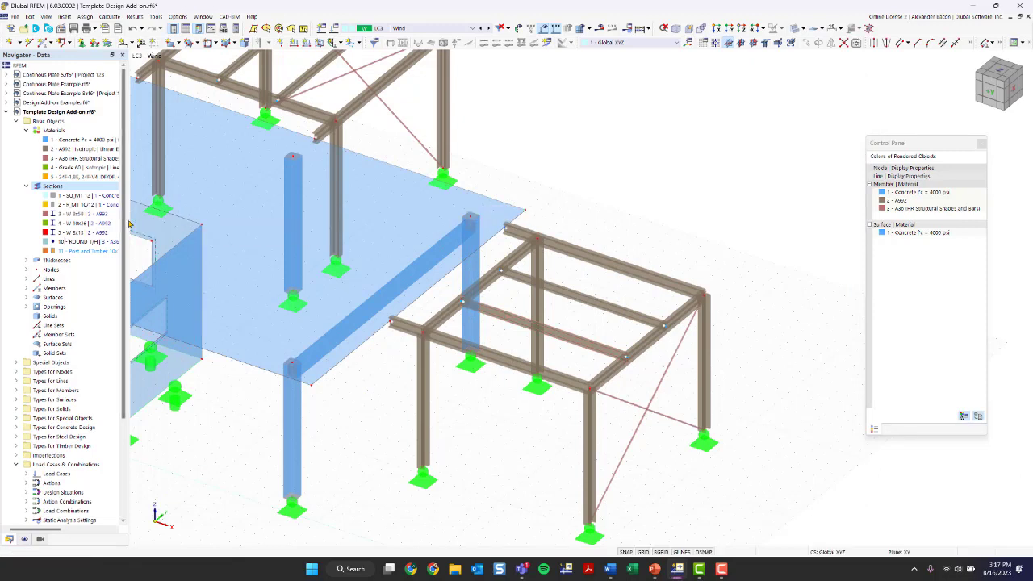
# Step: Widen the Navigator and select section 11 Post and Timber 10x10 in the Sections list
pyautogui.moveTo(128, 223); pyautogui.dragTo(262, 206)
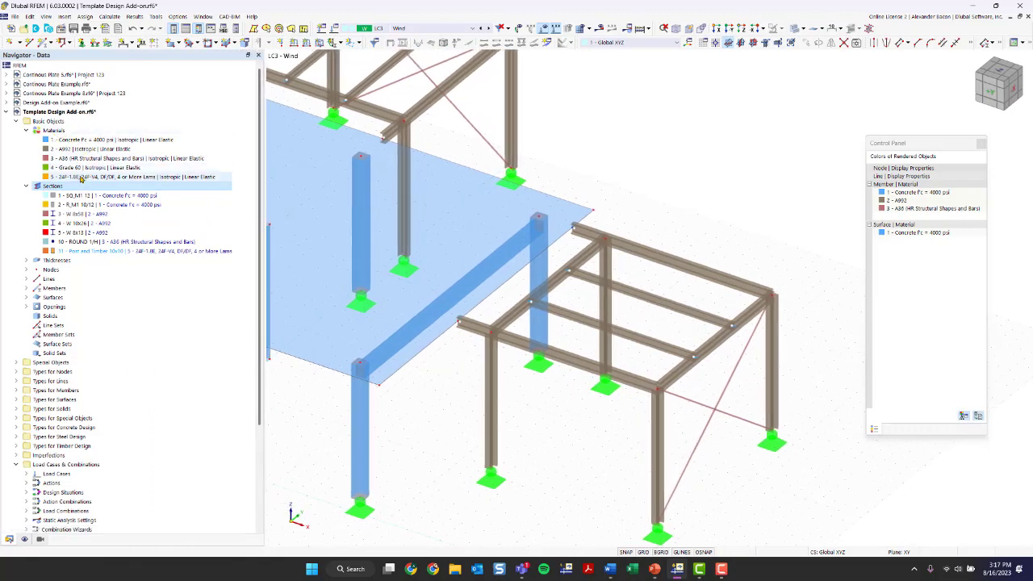
pyautogui.click(79, 185)
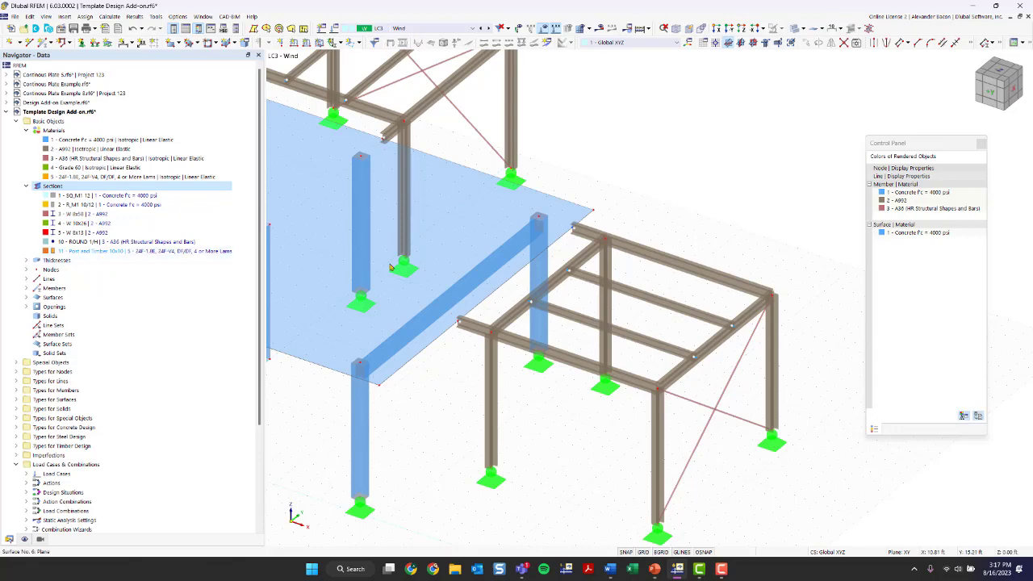
pyautogui.scroll(-3, 387, 278)
pyautogui.moveTo(374, 288); pyautogui.dragTo(489, 288, button='middle')
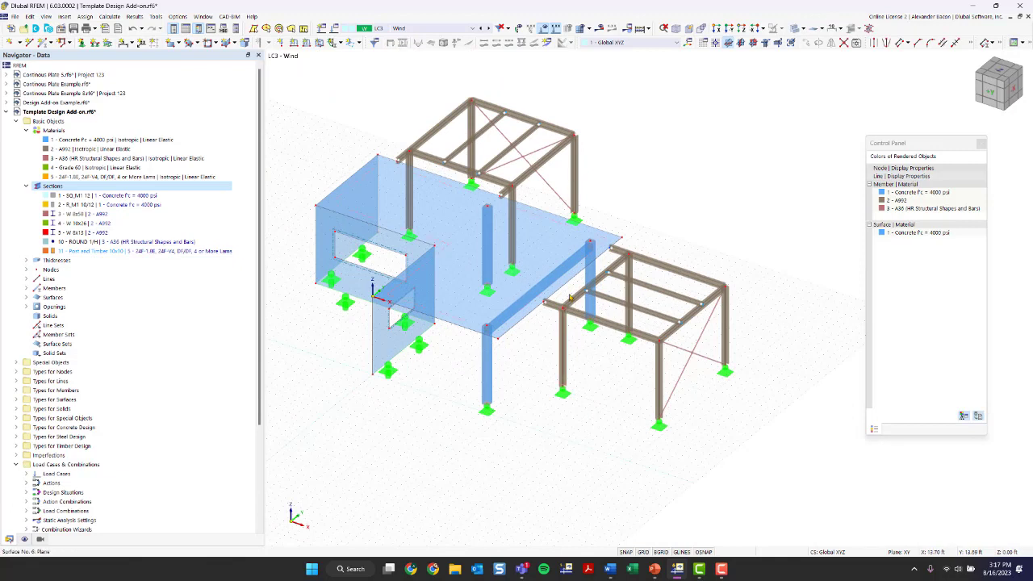
pyautogui.click(94, 253)
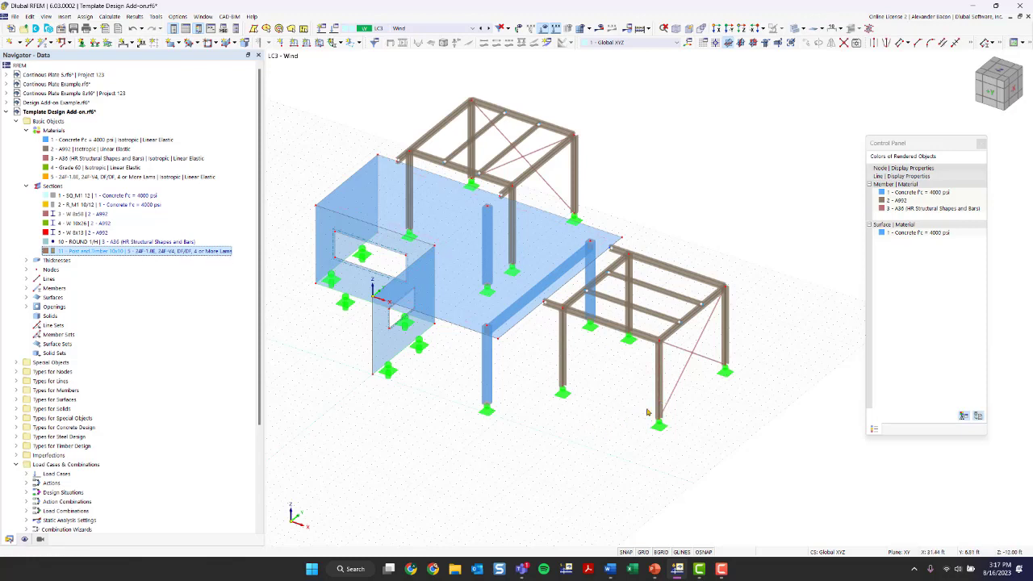
pyautogui.keyDown('ctrl'); pyautogui.moveTo(601, 405); pyautogui.dragTo(597, 343, button='middle'); pyautogui.keyUp('ctrl')
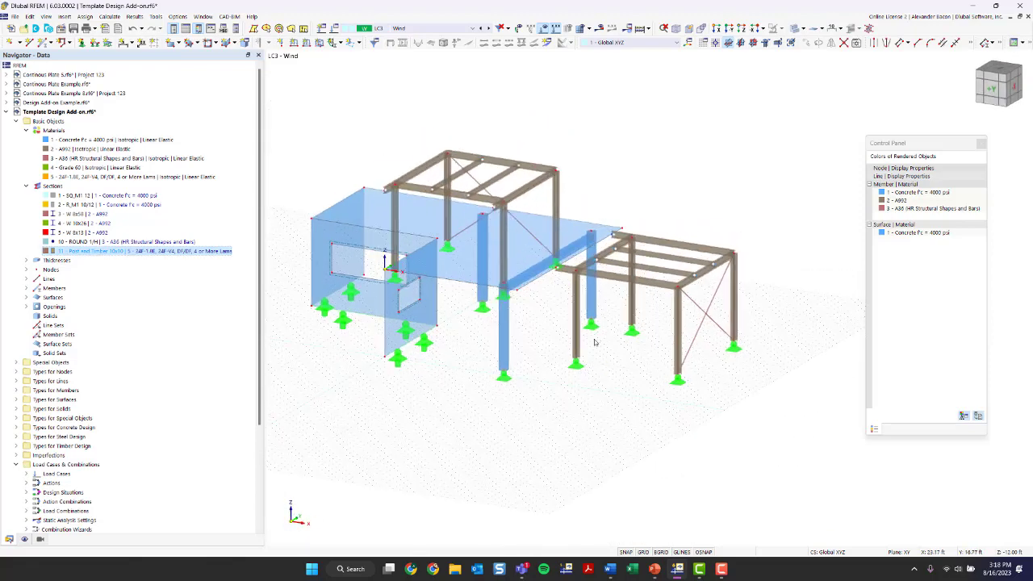
# Step: Open Edit Members for right-frame columns 45–48 (W 8x58, A992) and show their Section tab
pyautogui.doubleClick(736, 298)
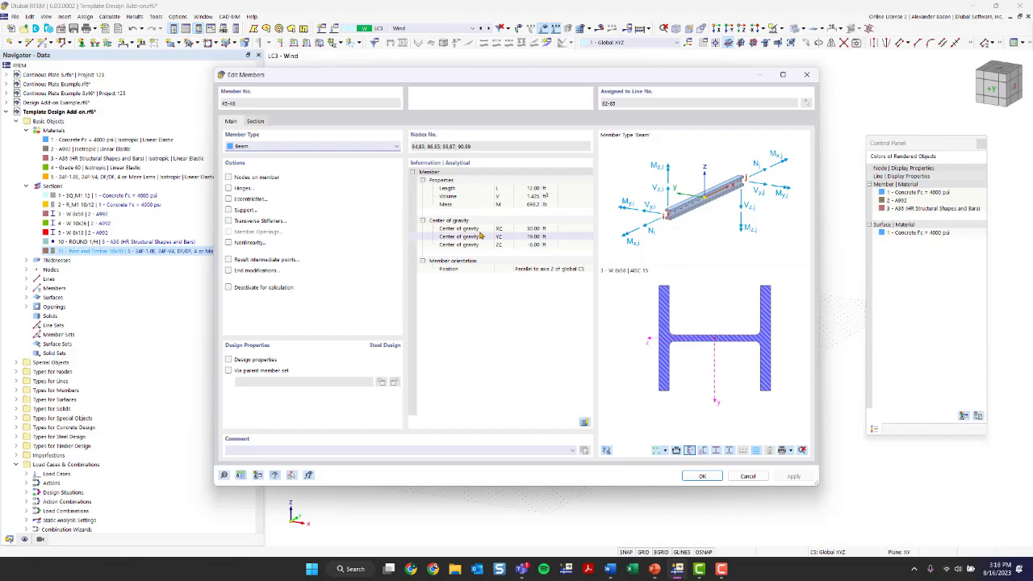
pyautogui.moveTo(518, 76); pyautogui.dragTo(281, 78)
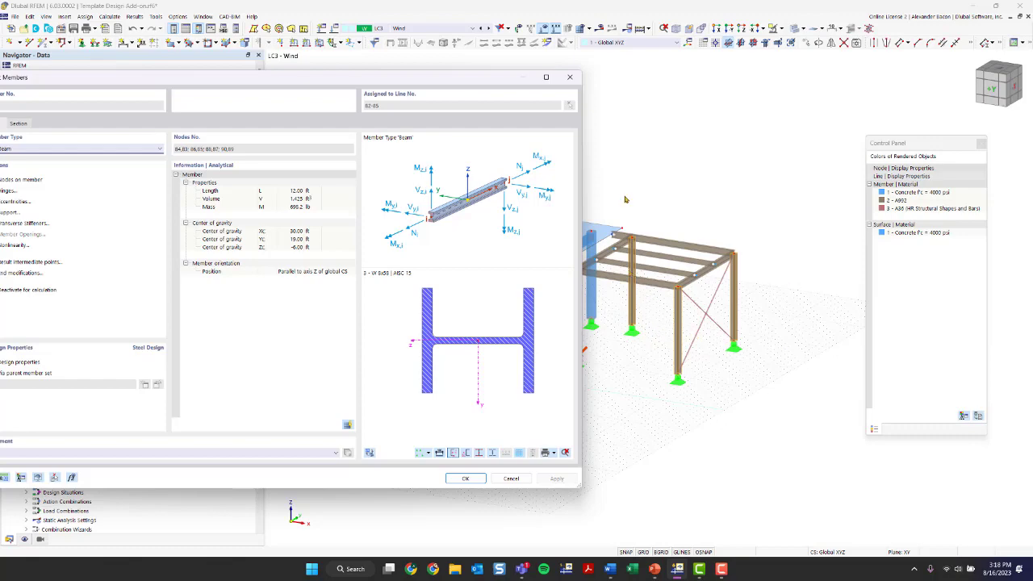
pyautogui.click(570, 77)
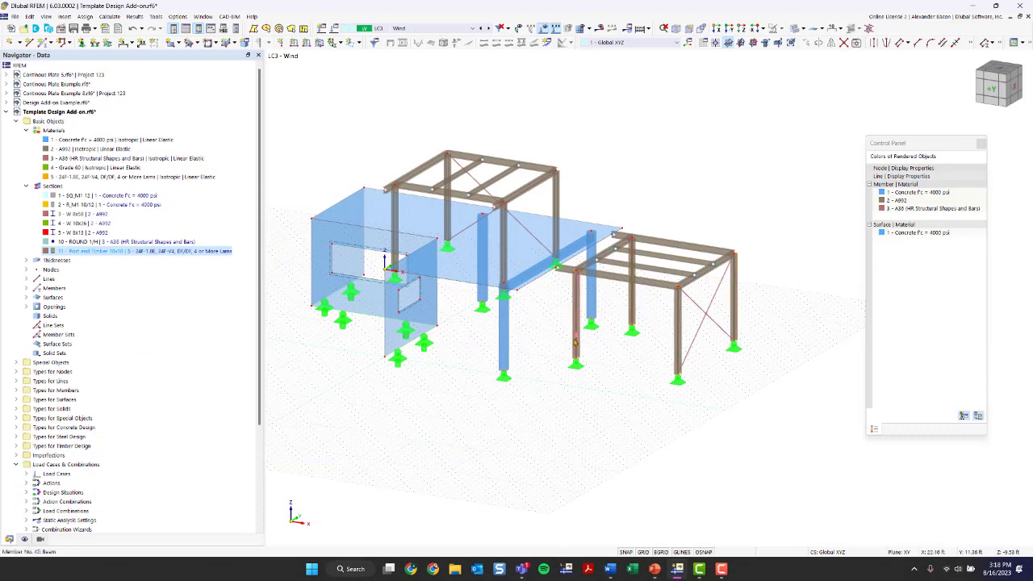
pyautogui.doubleClick(575, 343)
pyautogui.click(569, 77)
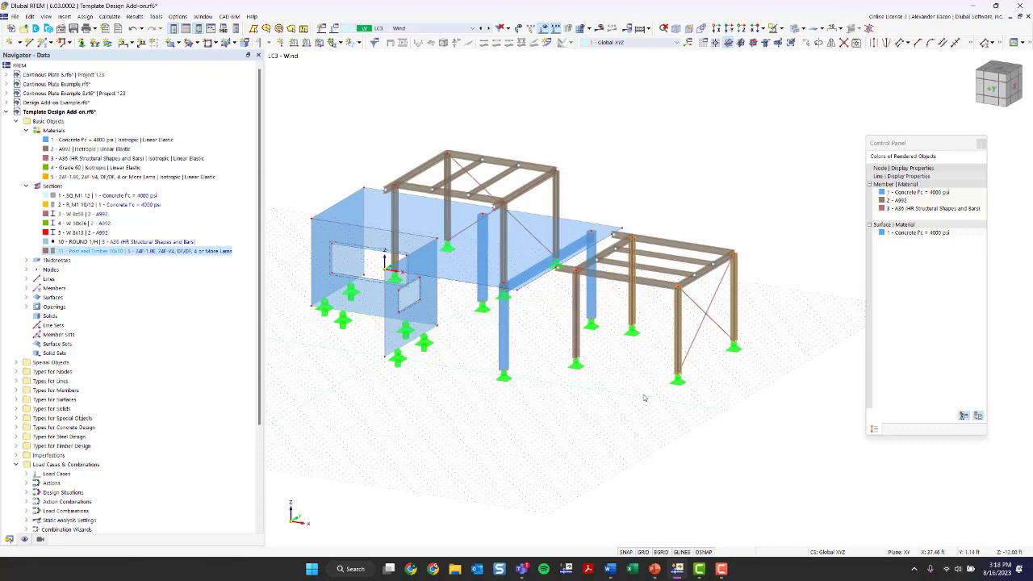
pyautogui.doubleClick(578, 347)
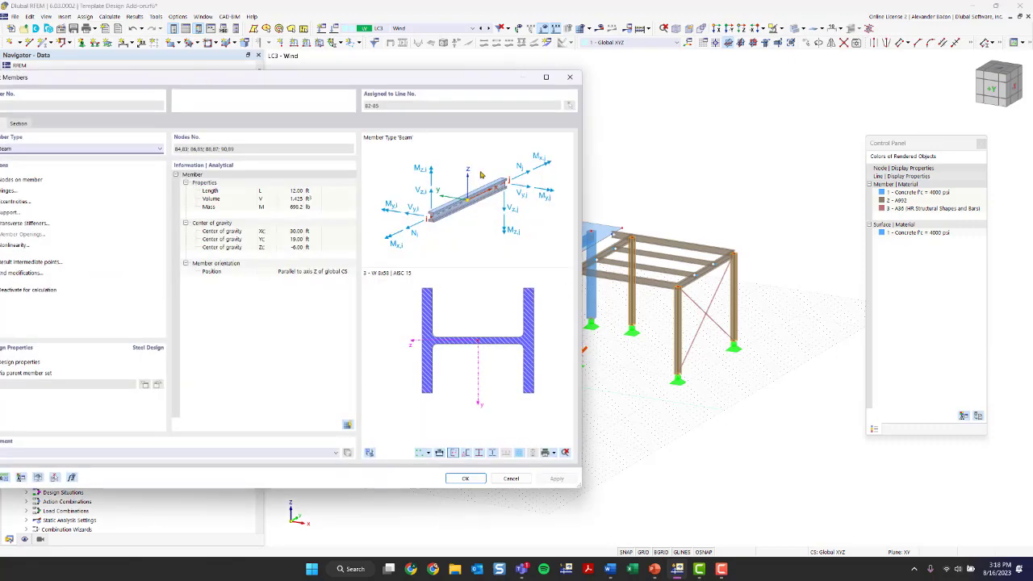
pyautogui.moveTo(268, 69); pyautogui.dragTo(468, 57)
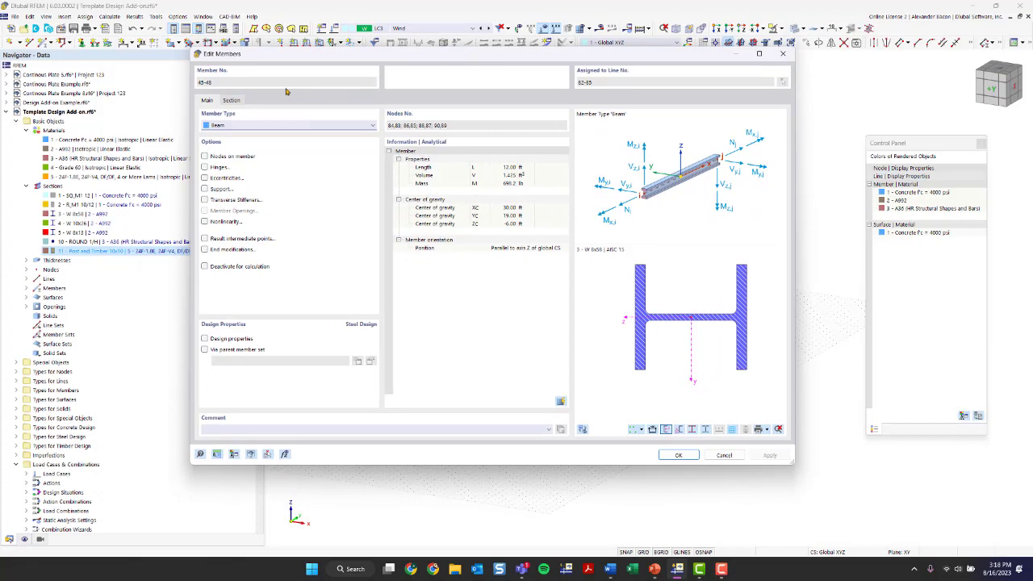
pyautogui.click(231, 101)
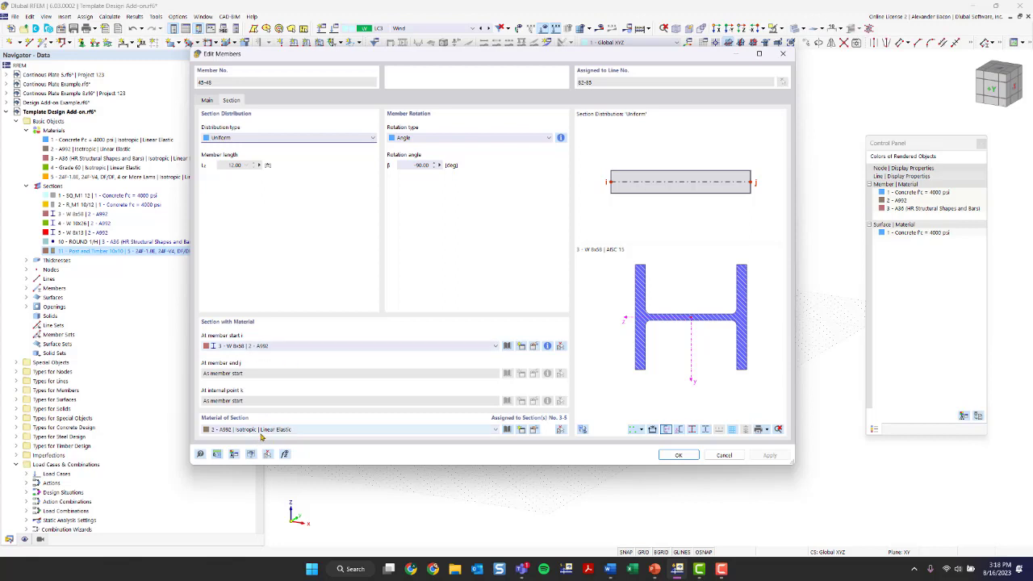
# Step: Assign section 11 Post and Timber 10x10 to columns 45–48, reviewing its properties before confirming
pyautogui.click(272, 347)
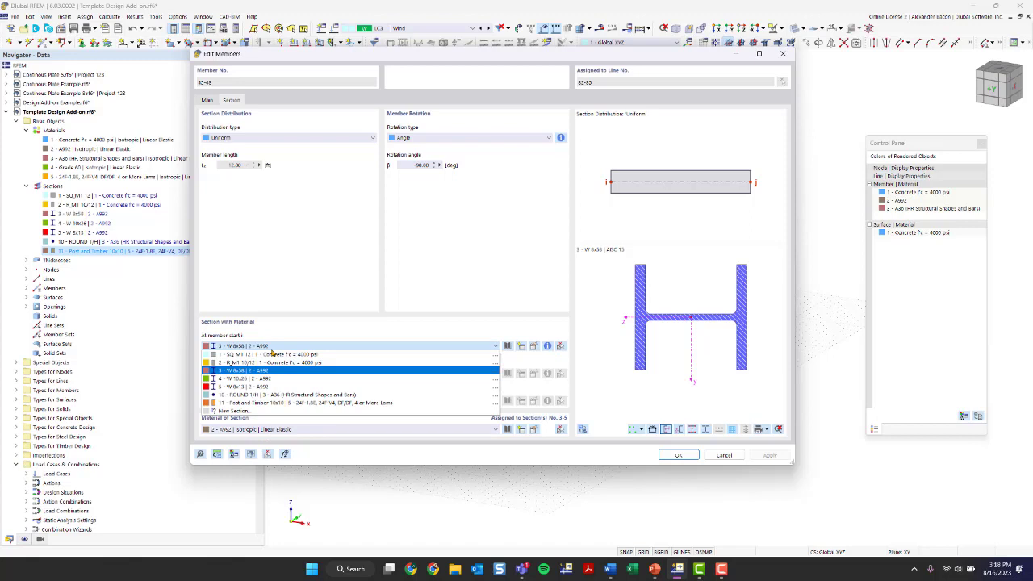
pyautogui.click(274, 401)
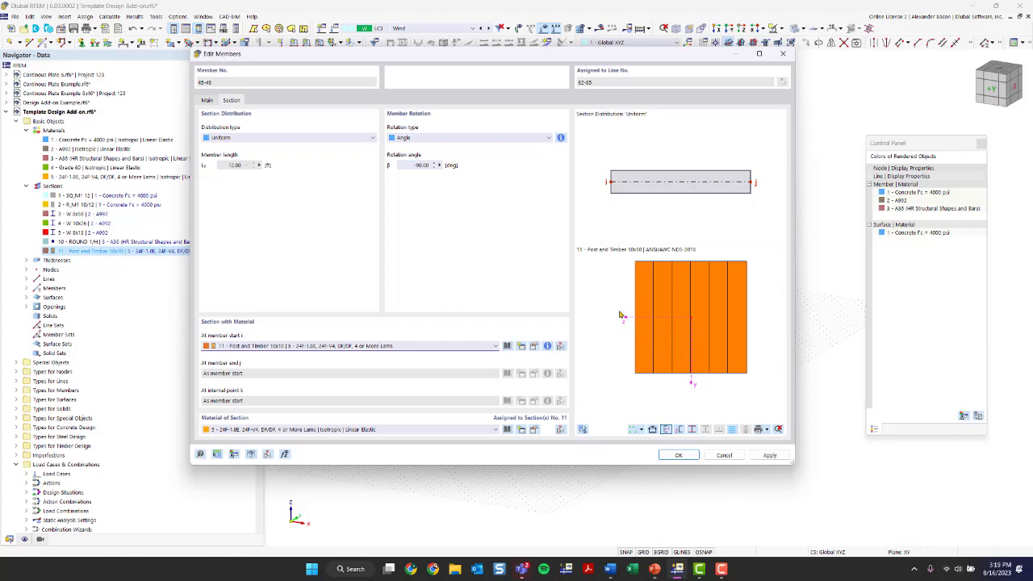
pyautogui.scroll(2, 728, 268)
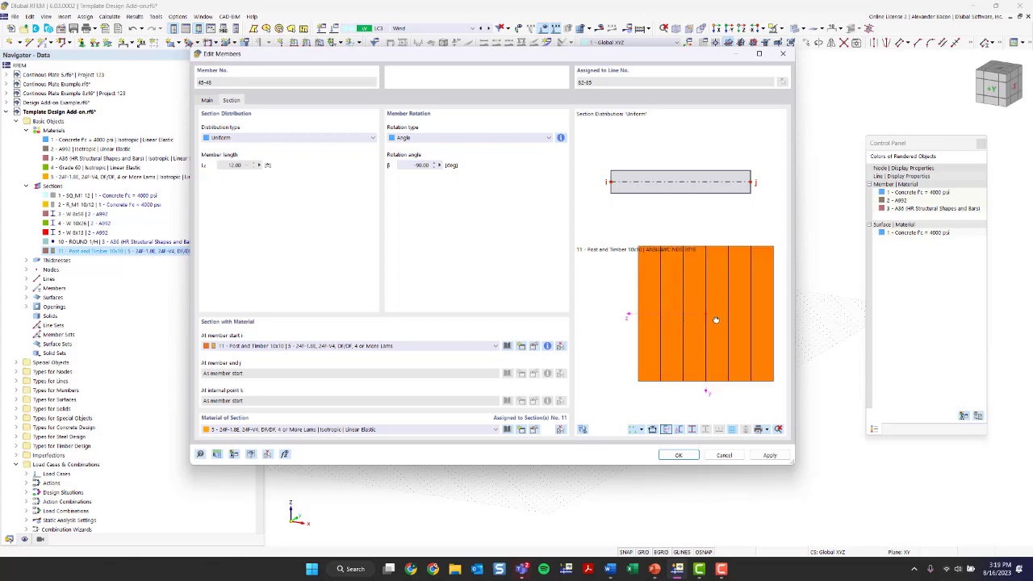
pyautogui.click(547, 347)
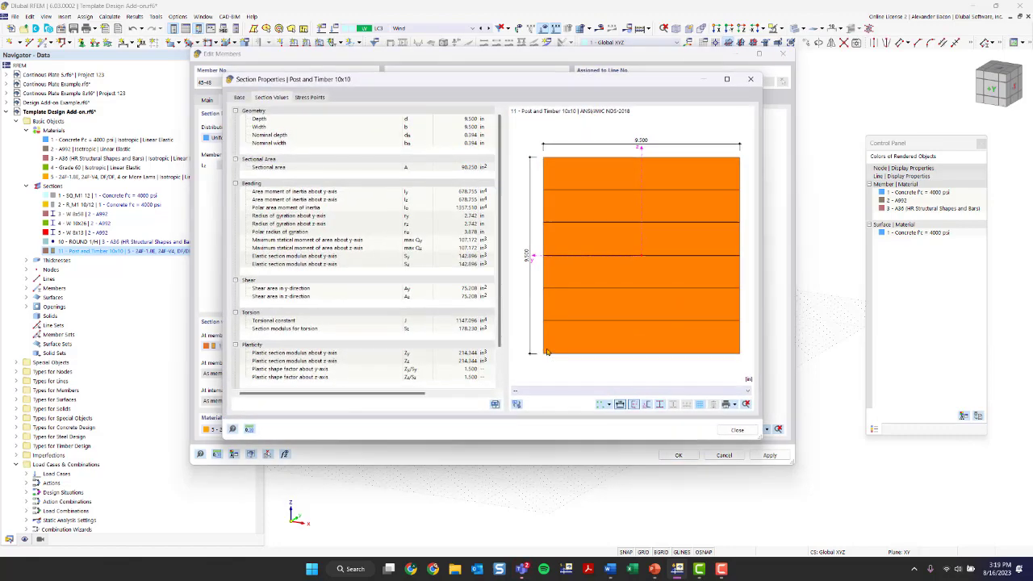
pyautogui.scroll(-2, 421, 288)
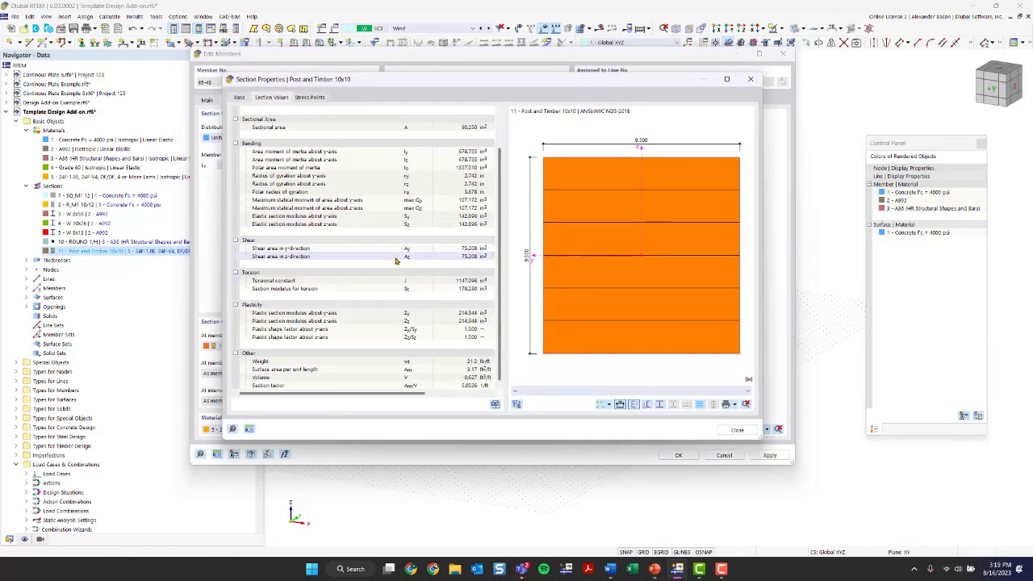
pyautogui.scroll(2, 399, 259)
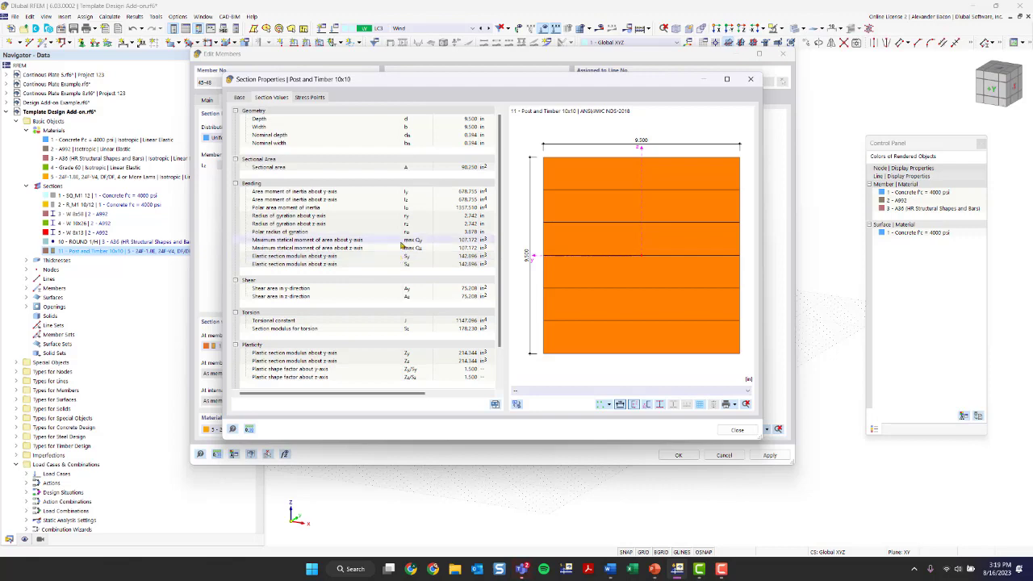
pyautogui.click(751, 79)
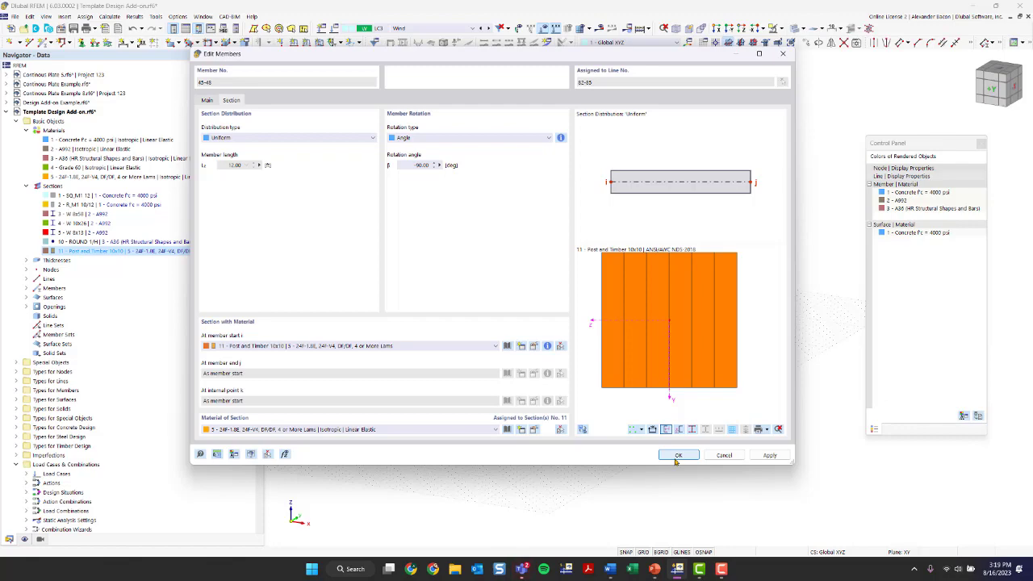
pyautogui.click(678, 455)
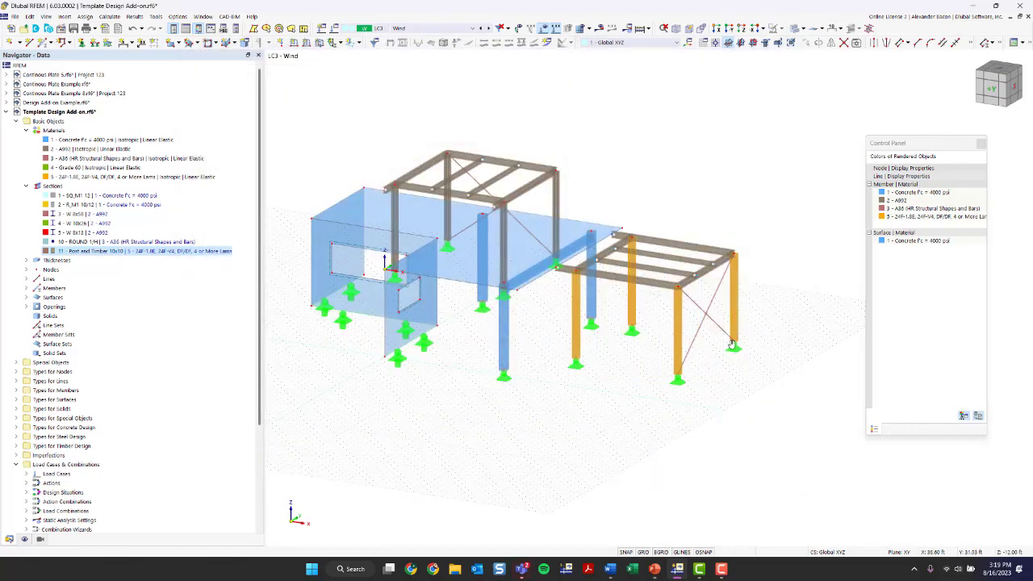
pyautogui.scroll(3, 584, 328)
# Step: Bring the right frame into close view and open Edit Members for roof beams 49–52, 57 and 58
pyautogui.scroll(2, 584, 328)
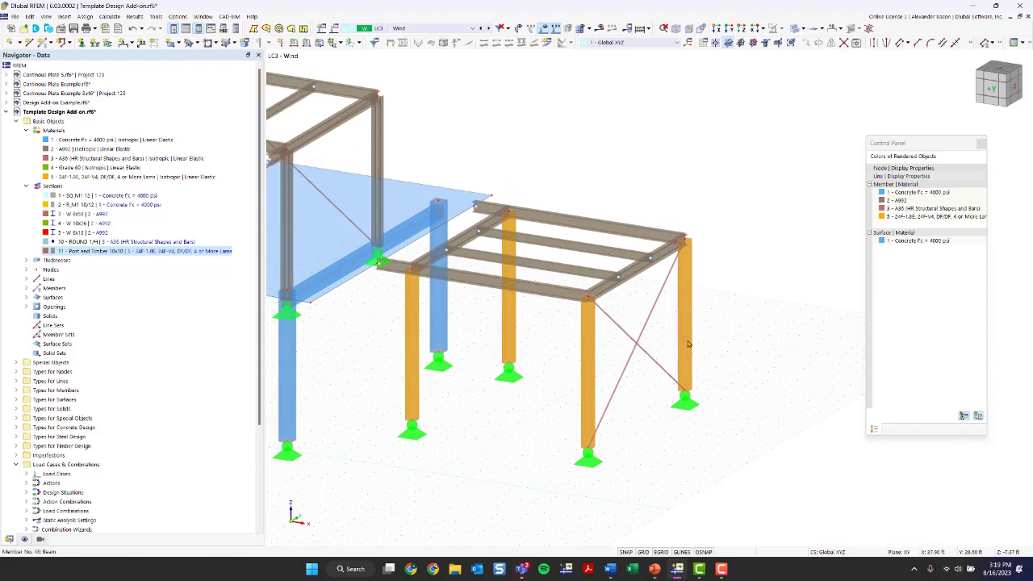
pyautogui.click(93, 271)
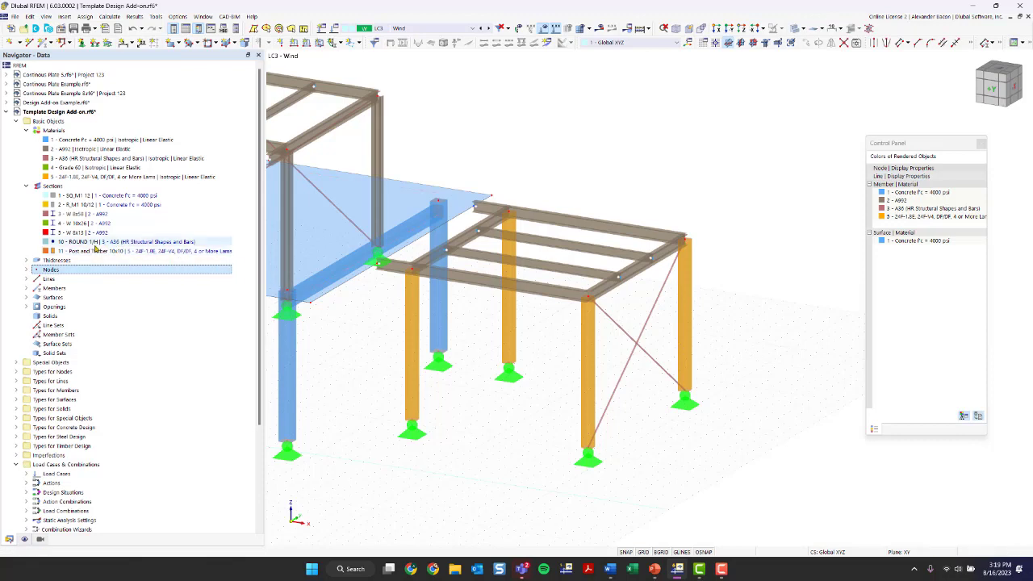
pyautogui.scroll(-1, 461, 372)
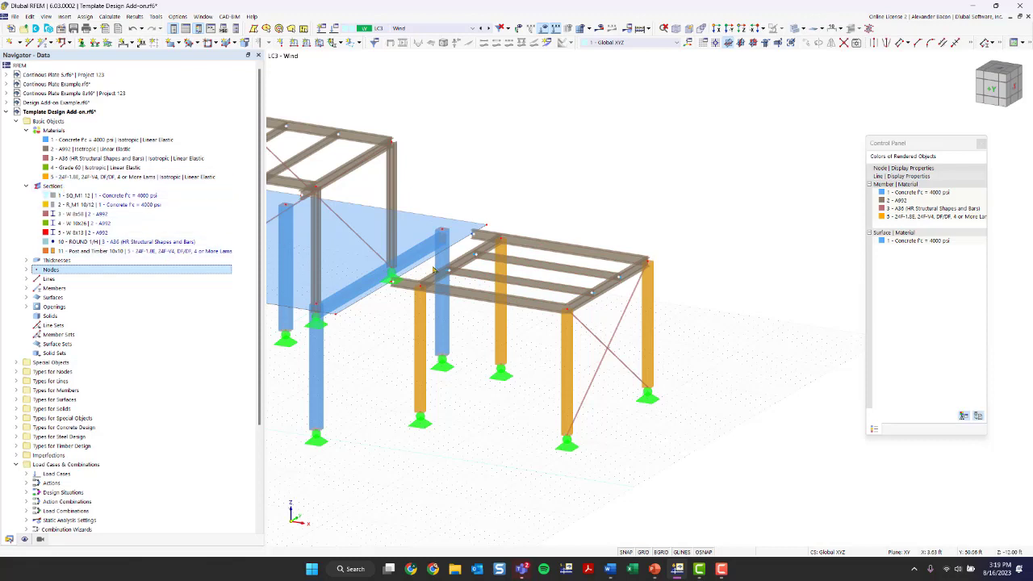
pyautogui.keyDown('ctrl'); pyautogui.moveTo(675, 201); pyautogui.dragTo(599, 267, button='middle'); pyautogui.keyUp('ctrl')
pyautogui.scroll(1, 599, 267)
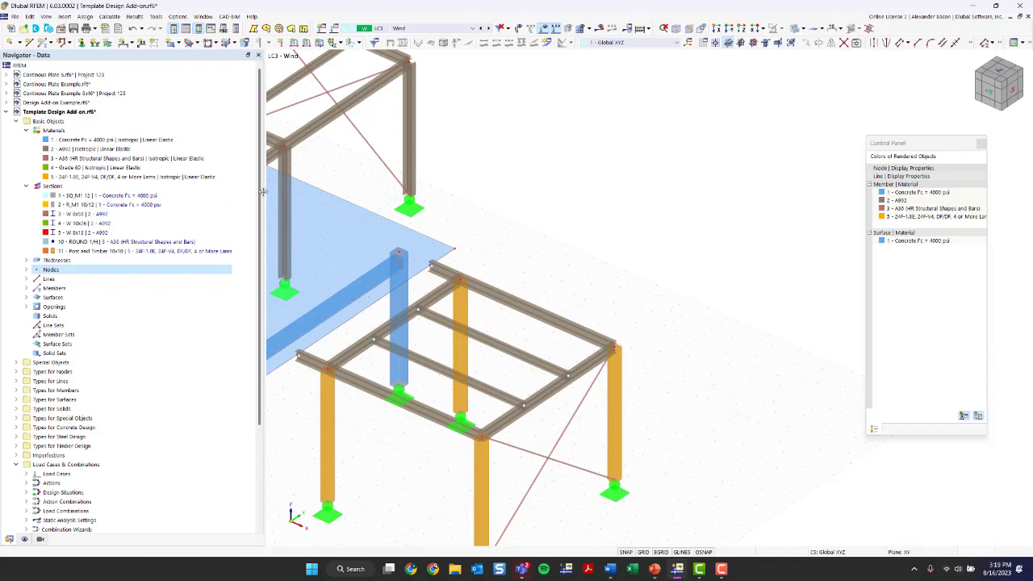
pyautogui.moveTo(265, 196); pyautogui.dragTo(251, 198)
pyautogui.moveTo(378, 235); pyautogui.dragTo(497, 172, button='middle')
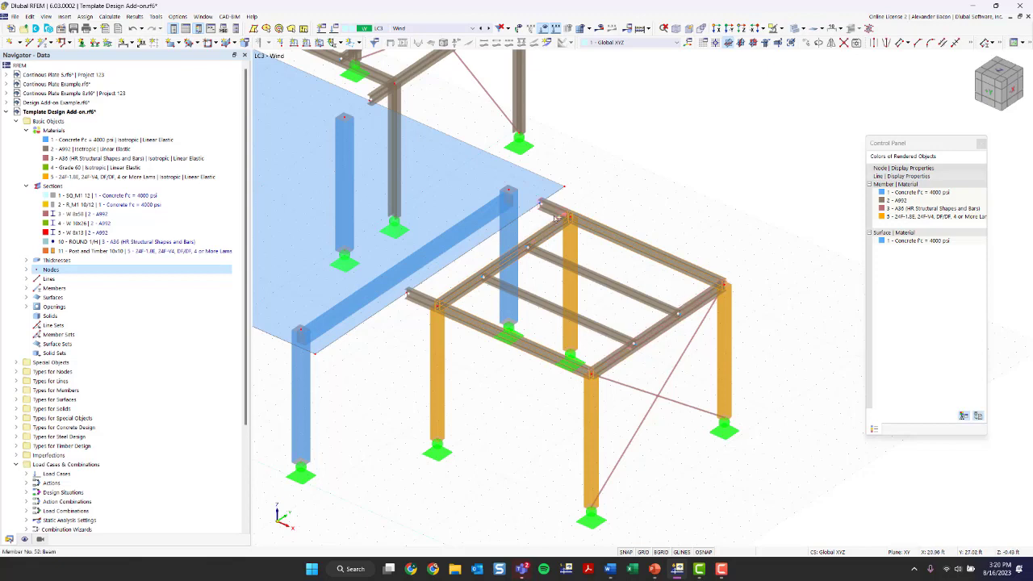
pyautogui.doubleClick(425, 302)
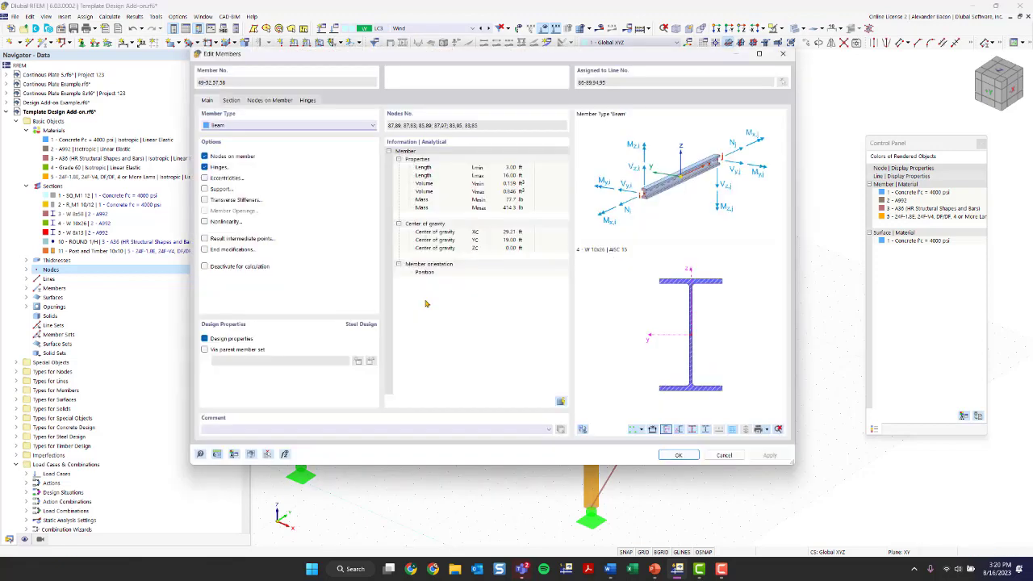
# Step: Open the standardized timber section library for the beams, leaving manufacturer and standard filters at All
pyautogui.click(232, 100)
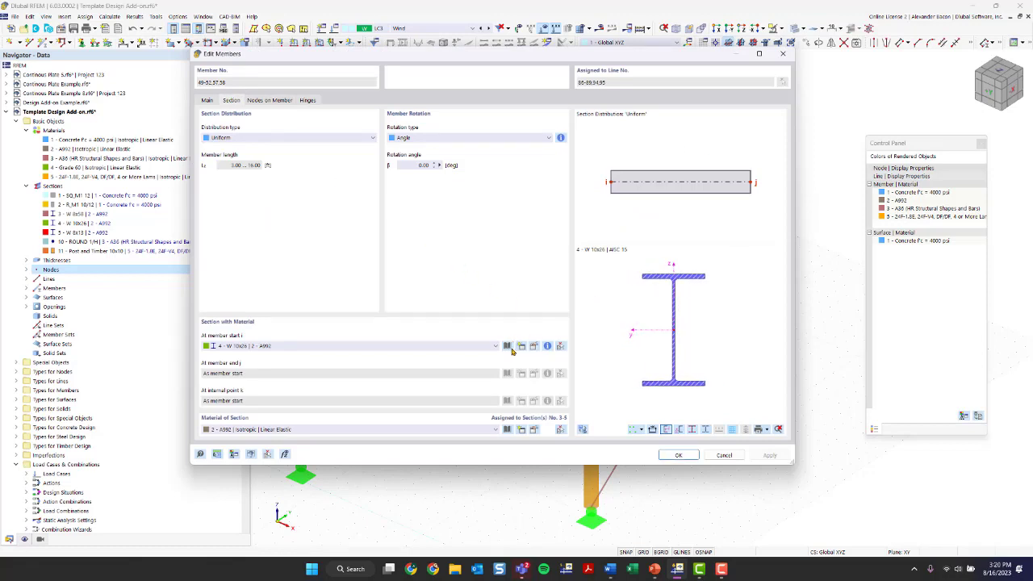
pyautogui.click(506, 345)
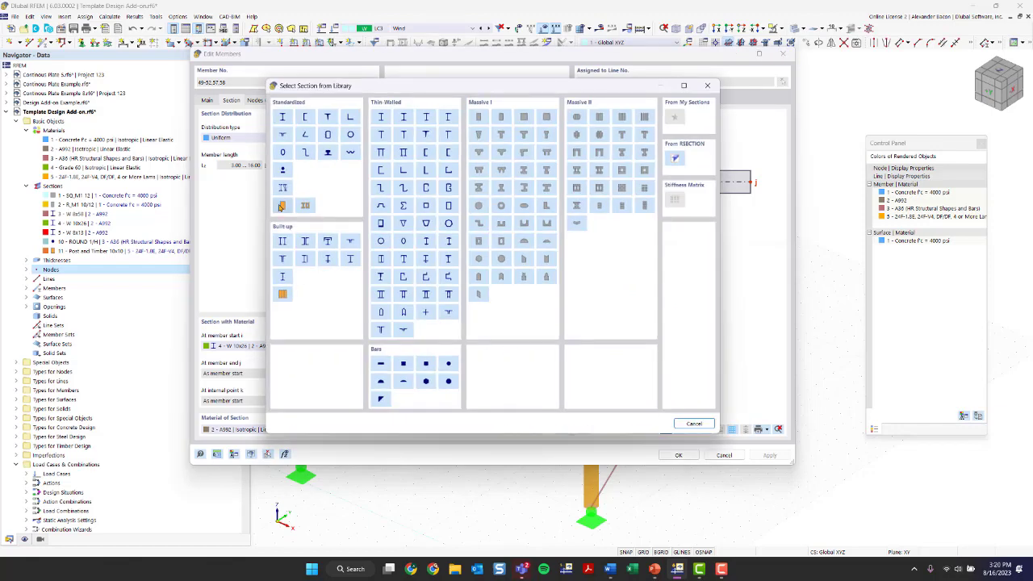
pyautogui.click(282, 207)
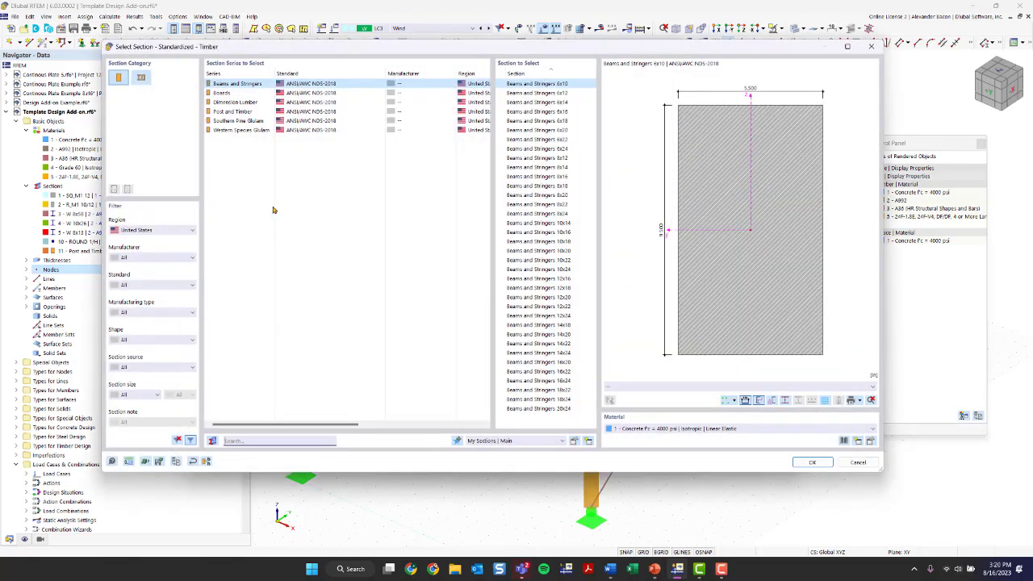
pyautogui.click(171, 258)
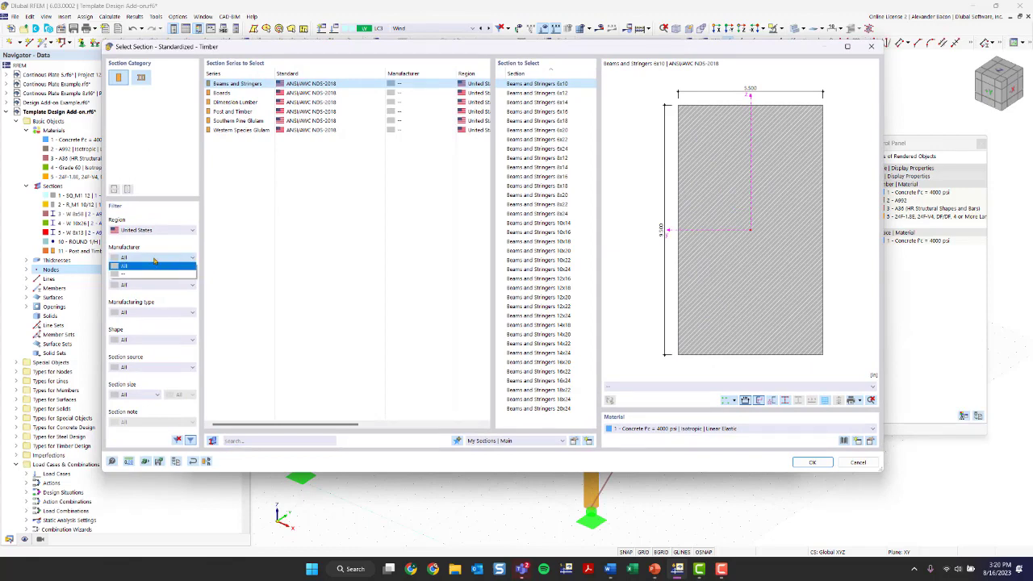
pyautogui.click(154, 261)
pyautogui.click(150, 286)
pyautogui.click(150, 286)
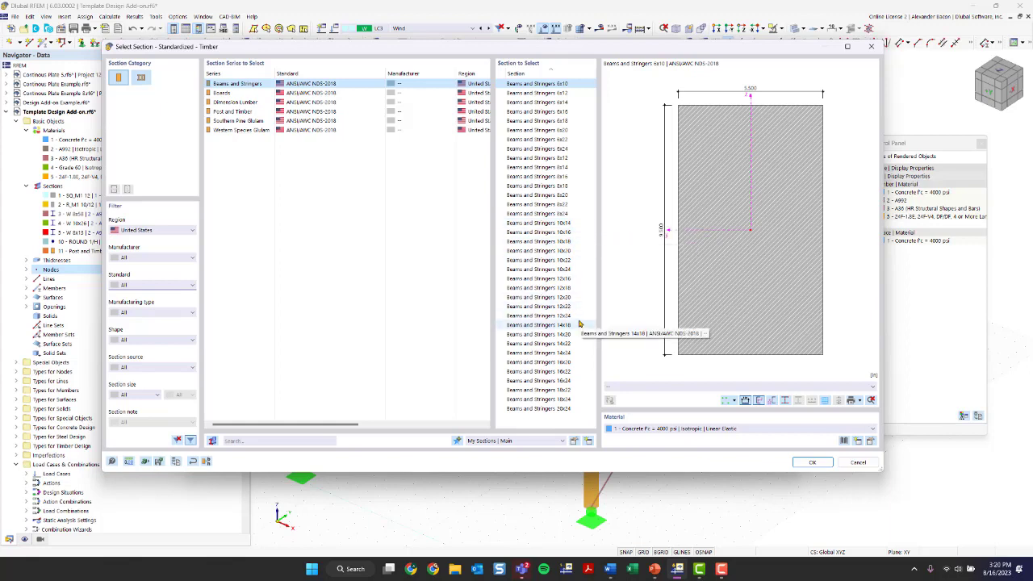
# Step: Pick Dimension Lumber 4x14 with 24F-1.8E material and confirm it as new section 12
pyautogui.click(226, 102)
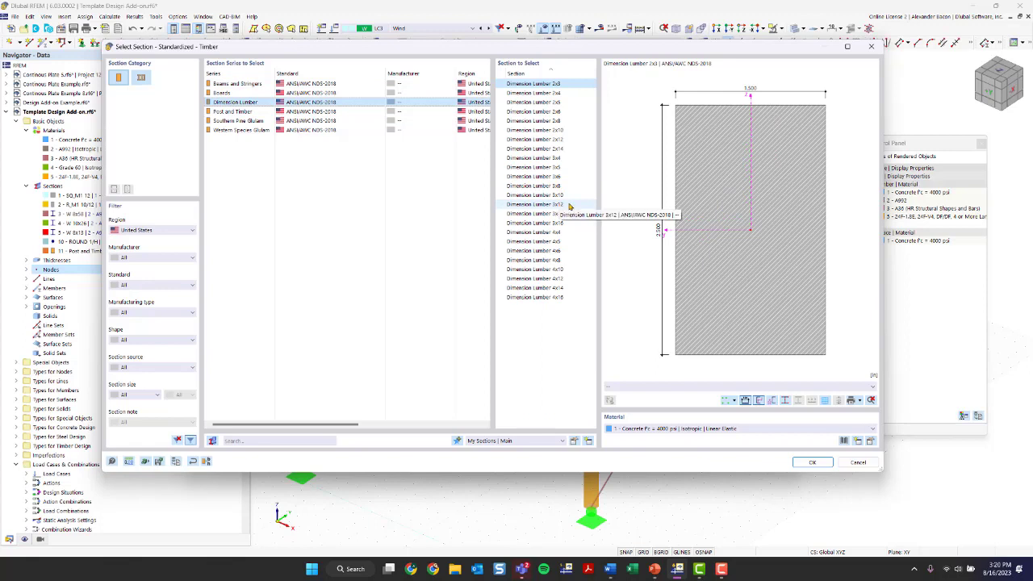
pyautogui.click(565, 289)
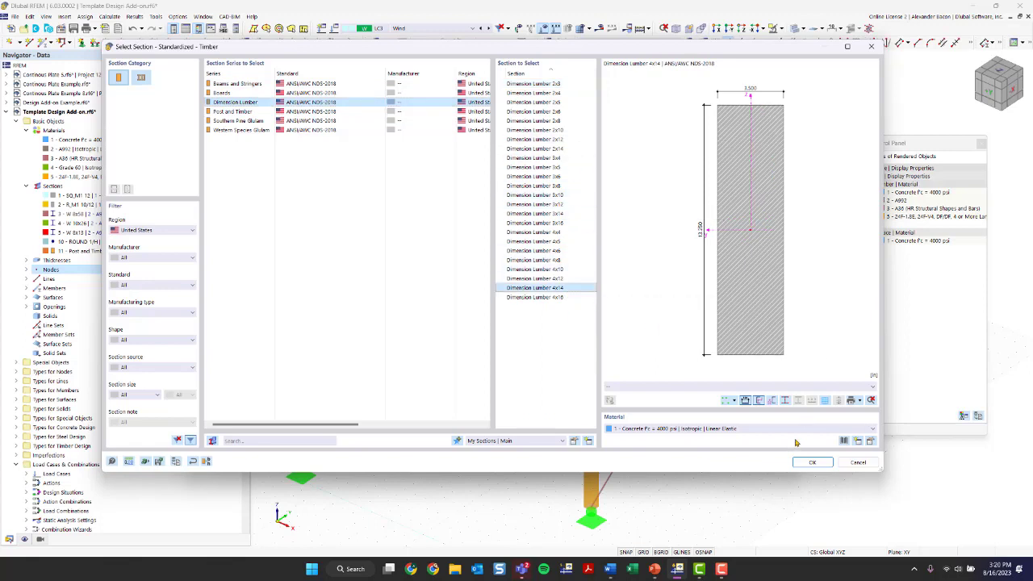
pyautogui.click(725, 428)
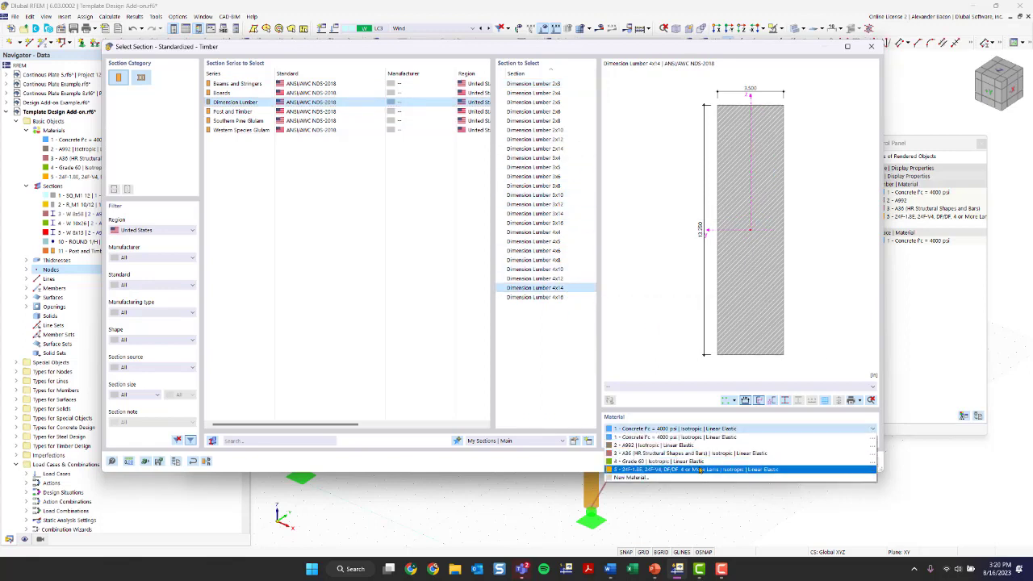
pyautogui.click(700, 470)
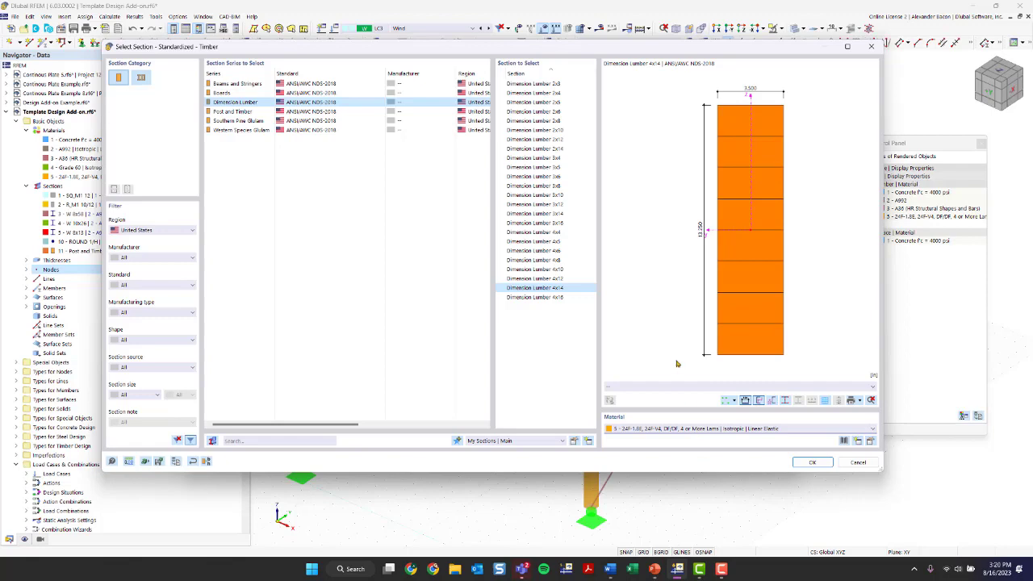
pyautogui.click(812, 461)
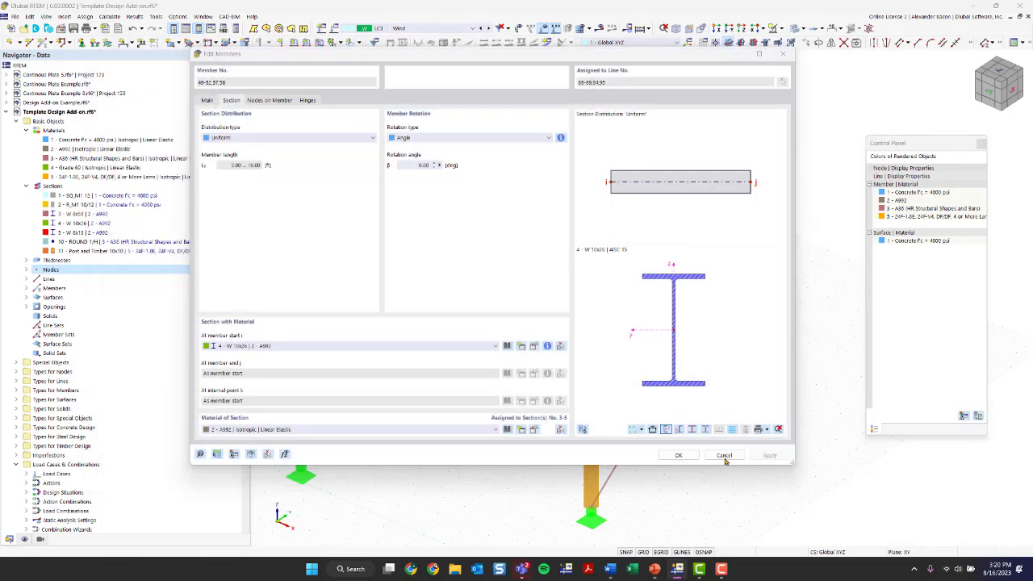
pyautogui.click(685, 459)
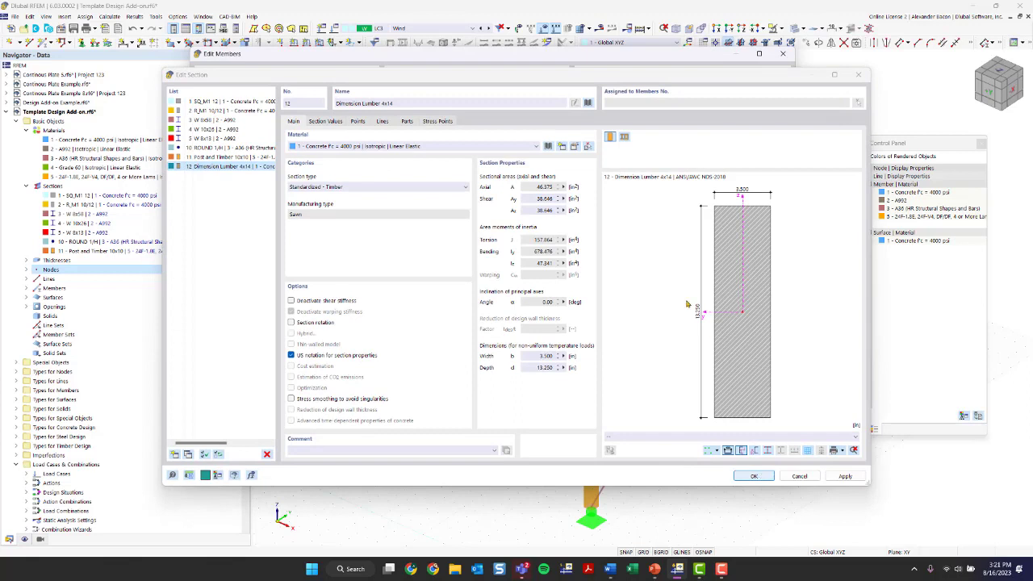
# Step: Set section 12 to 24F-1.8E, apply it to the right-frame beams, then open W 8x13 members 53–54
pyautogui.click(371, 148)
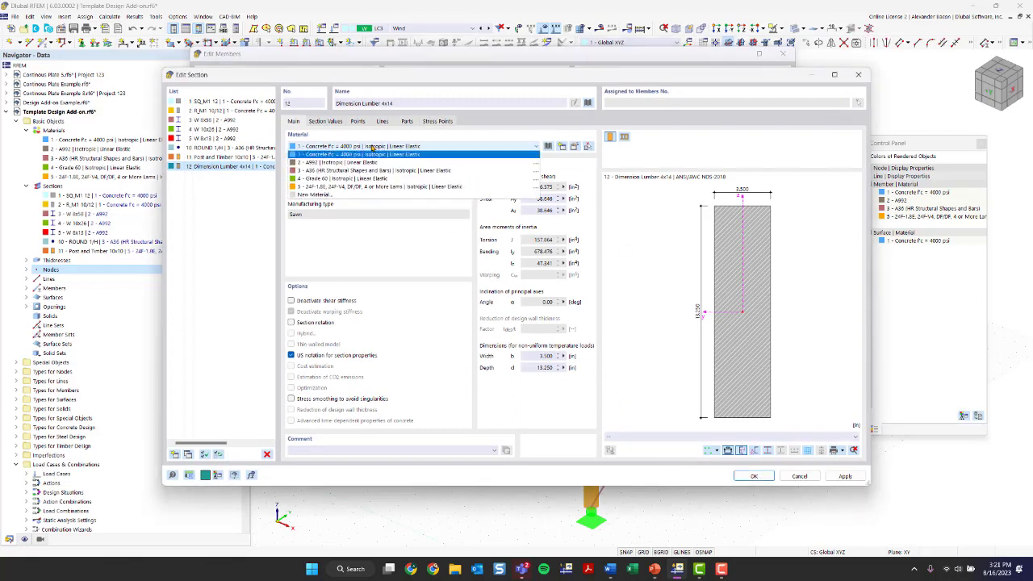
pyautogui.click(377, 186)
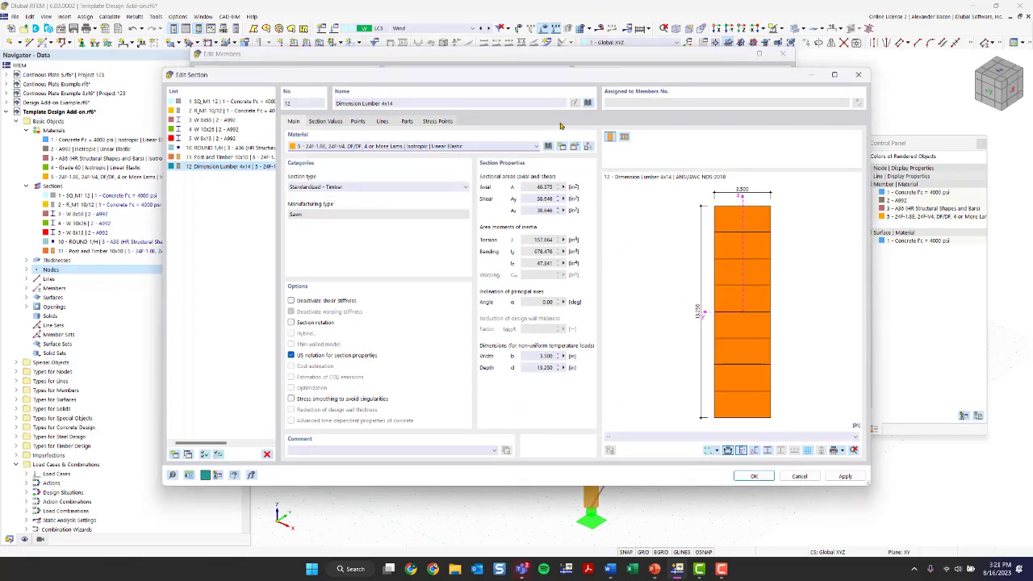
pyautogui.click(751, 476)
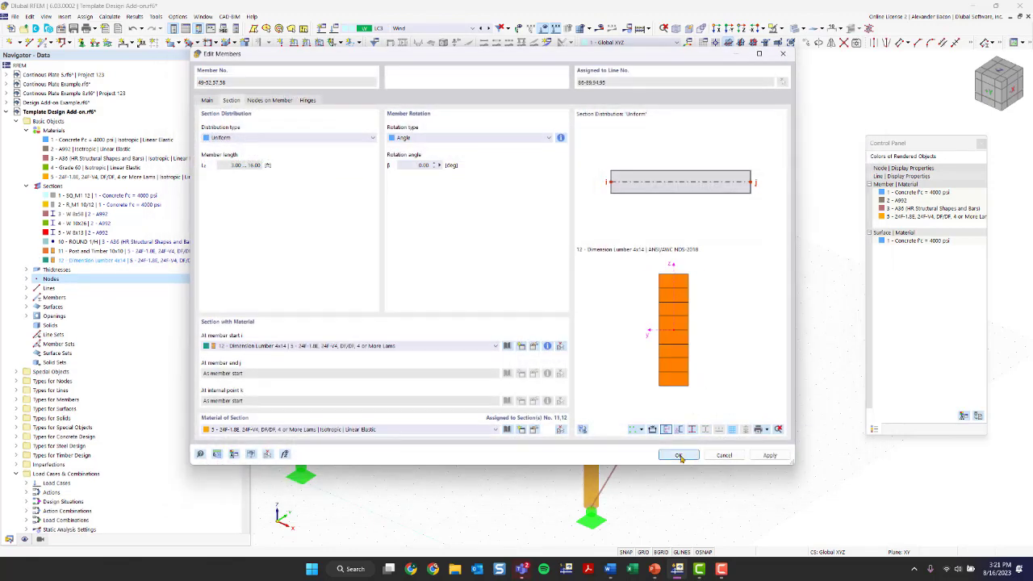
pyautogui.click(679, 455)
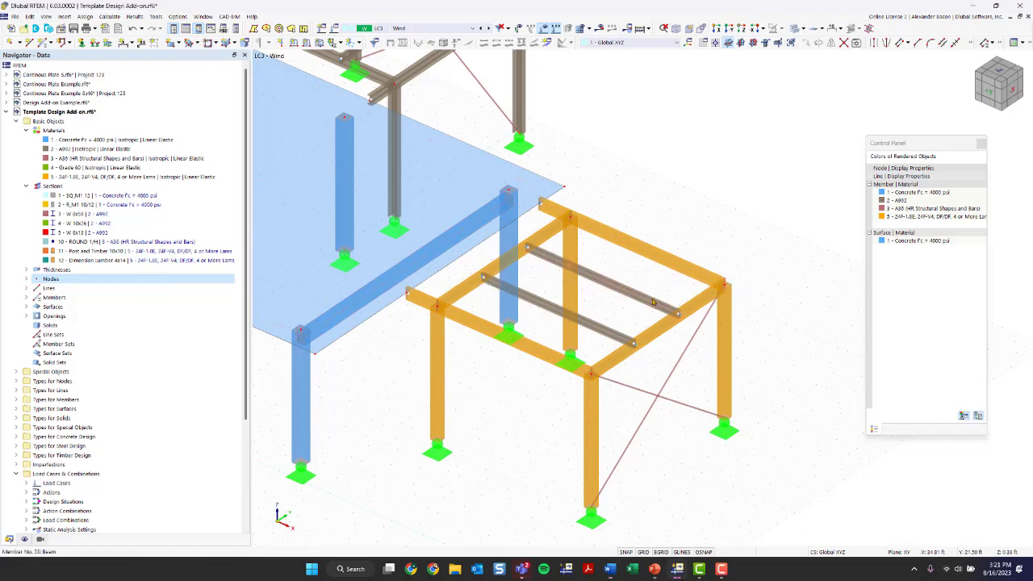
pyautogui.doubleClick(605, 334)
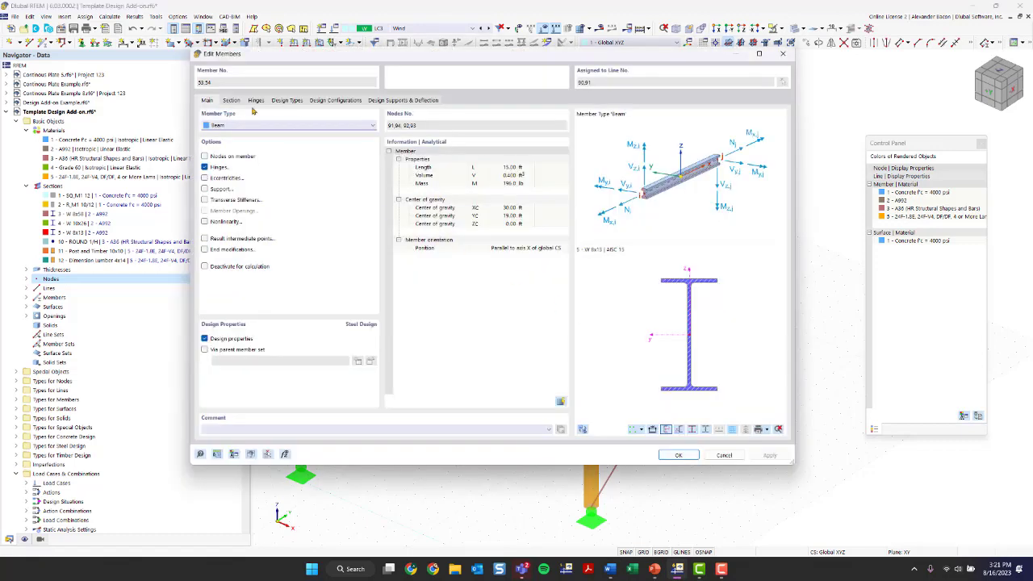
# Step: From the W 8x13 beam's Section tab, start a new section 13 via Edit Section
pyautogui.click(232, 100)
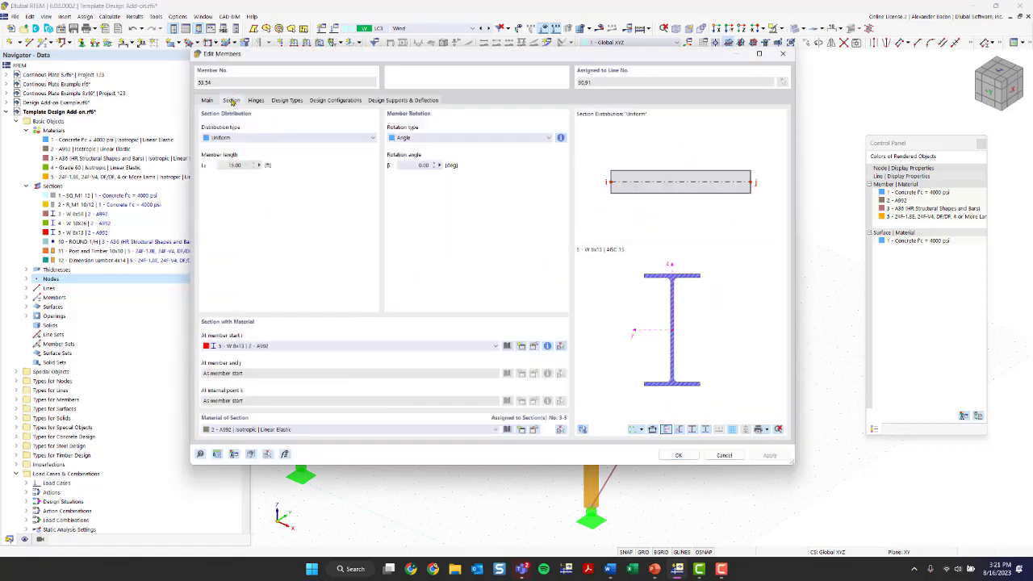
pyautogui.click(506, 345)
pyautogui.click(707, 85)
pyautogui.click(534, 346)
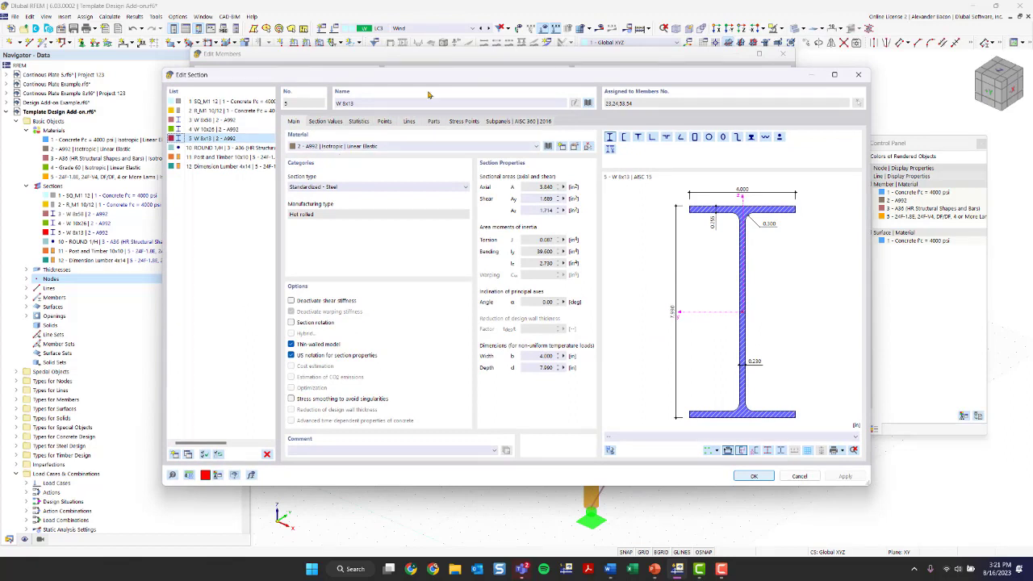
pyautogui.click(234, 167)
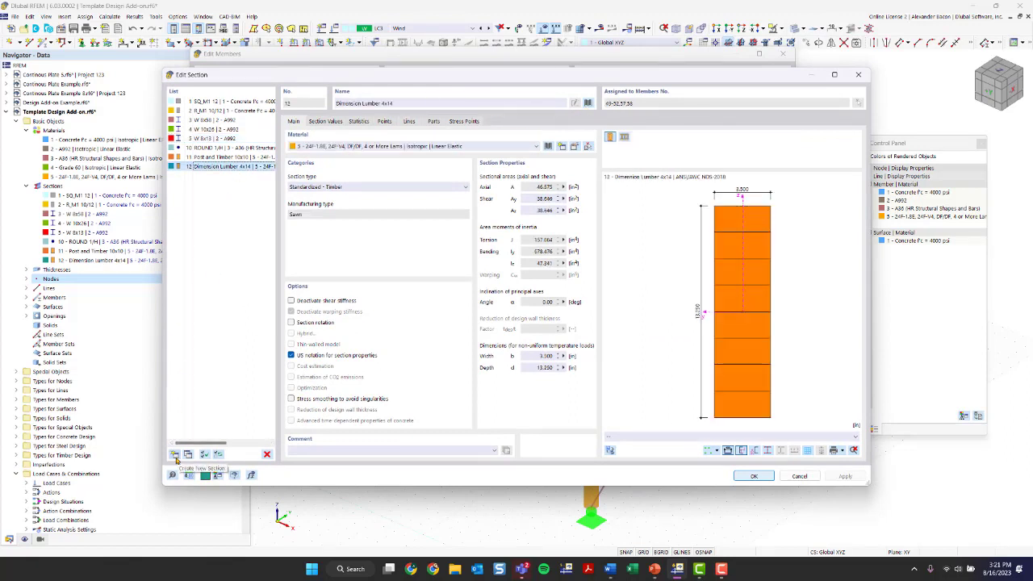
pyautogui.click(175, 455)
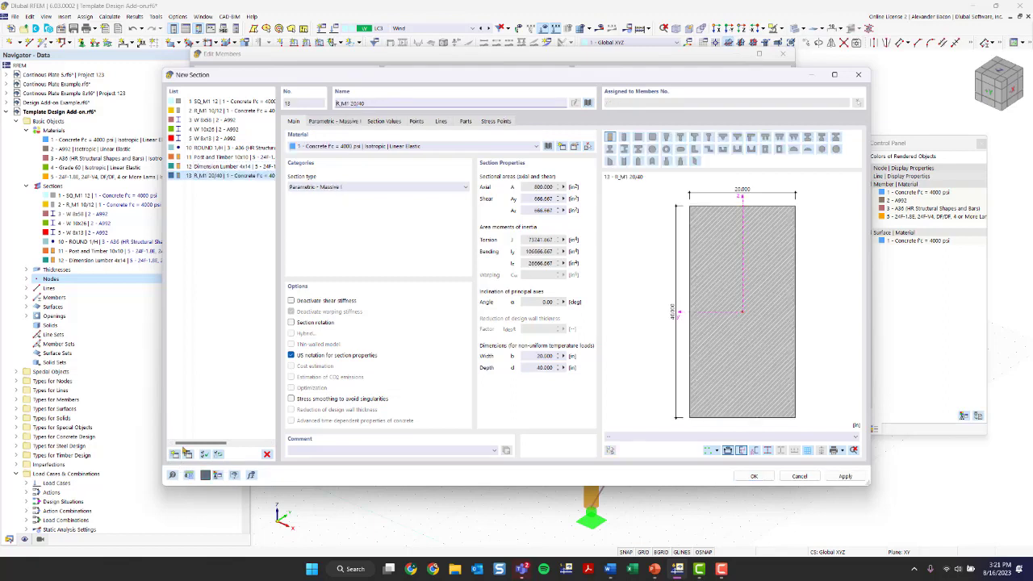
# Step: Choose Beams and Stringers 8x12 (7.500 × 11.500 in) from the timber library in 24F-1.8E
pyautogui.click(588, 103)
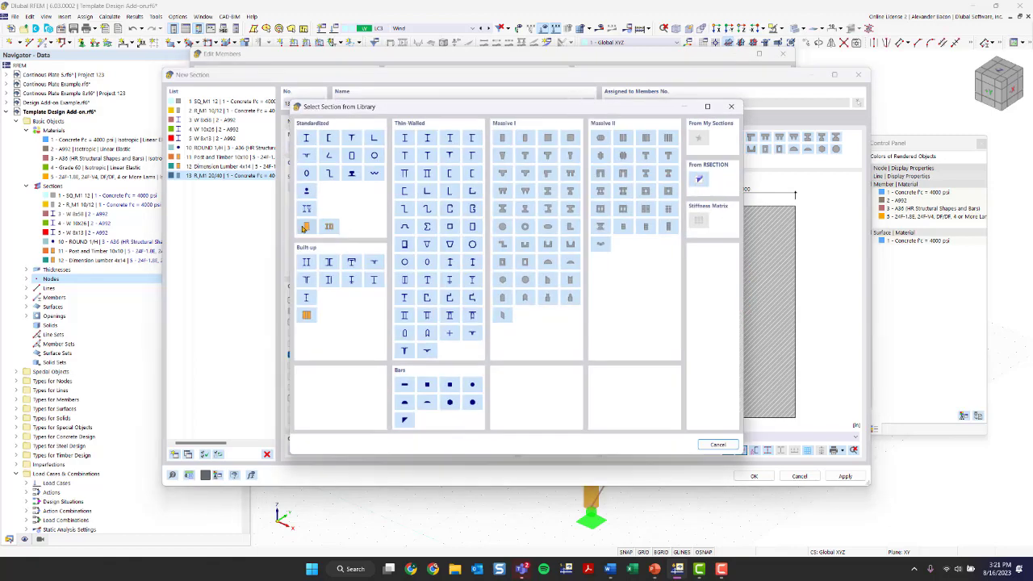
pyautogui.click(307, 227)
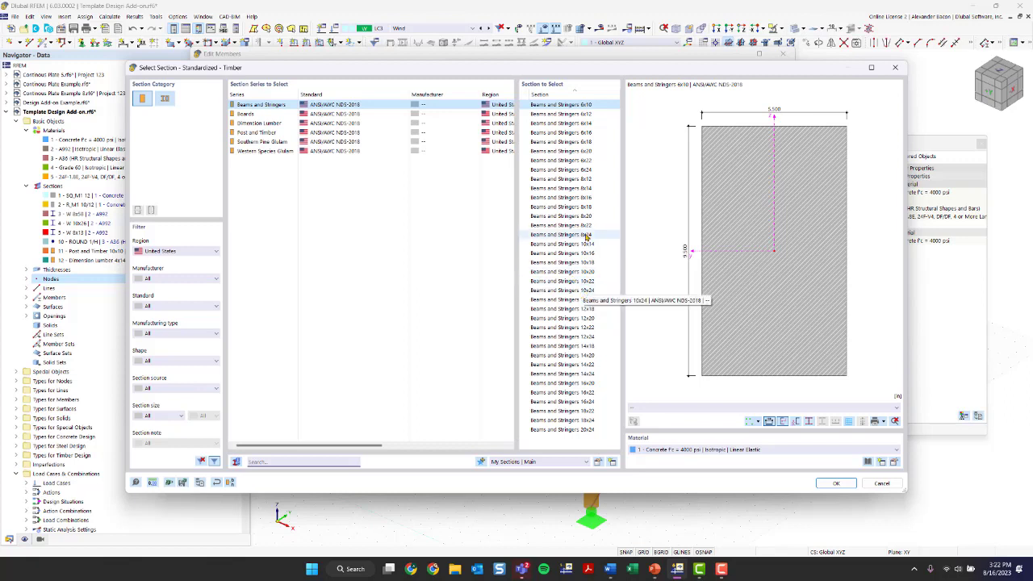
pyautogui.click(588, 178)
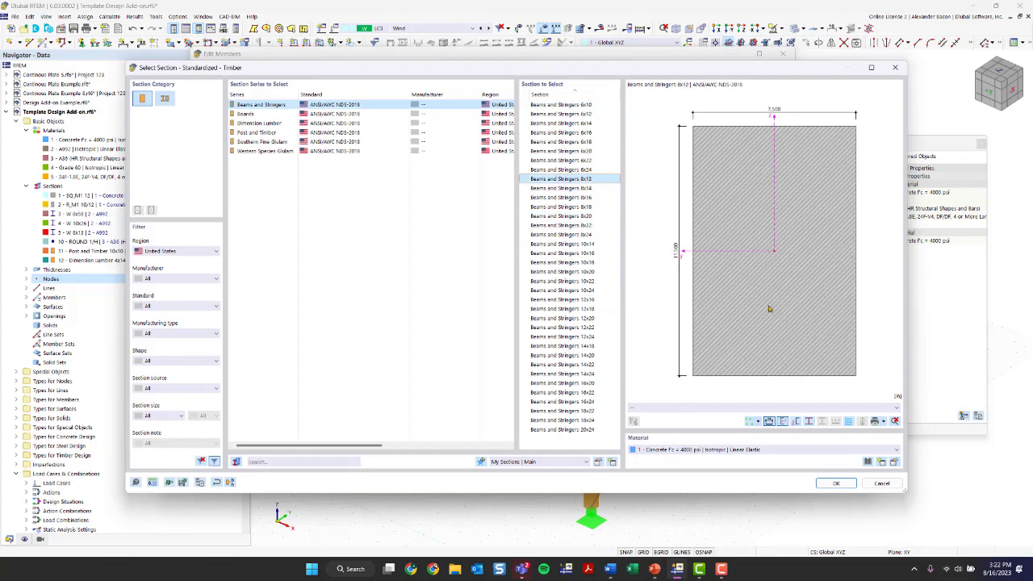
pyautogui.click(768, 448)
pyautogui.click(739, 494)
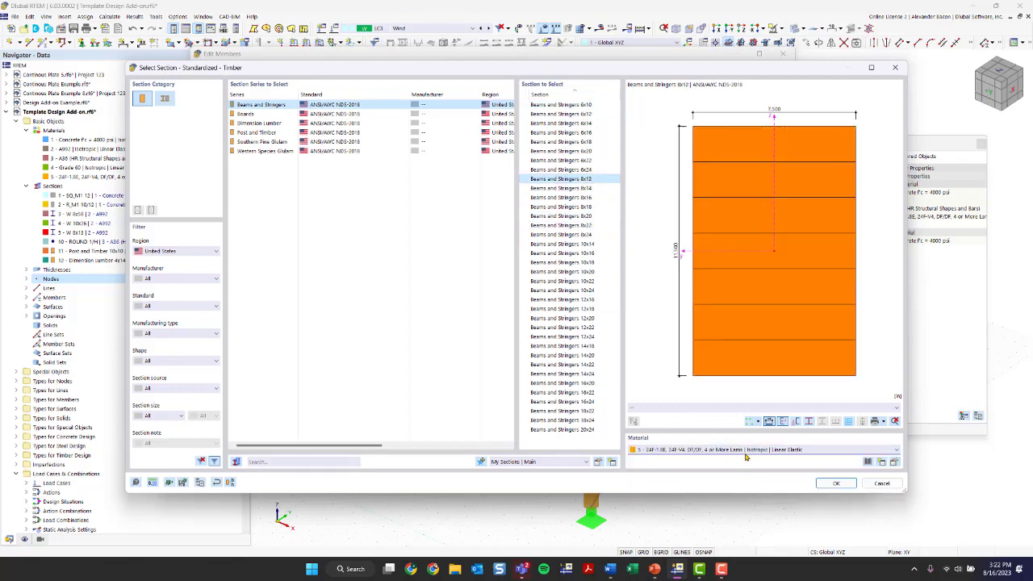
pyautogui.click(835, 483)
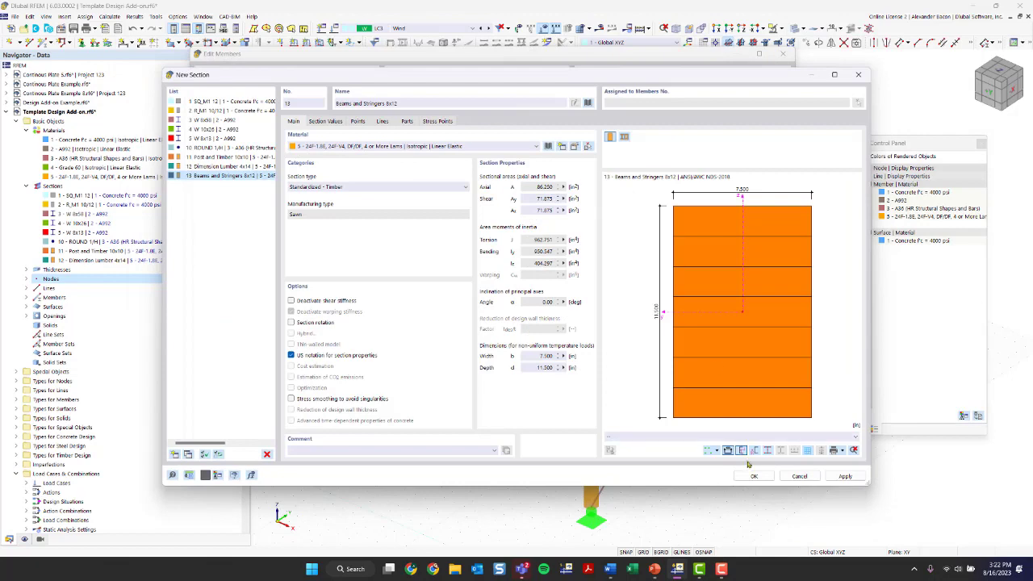
# Step: Save section 13, assign Beams and Stringers 8x12 to members 53–54, and zoom out over the model
pyautogui.click(754, 476)
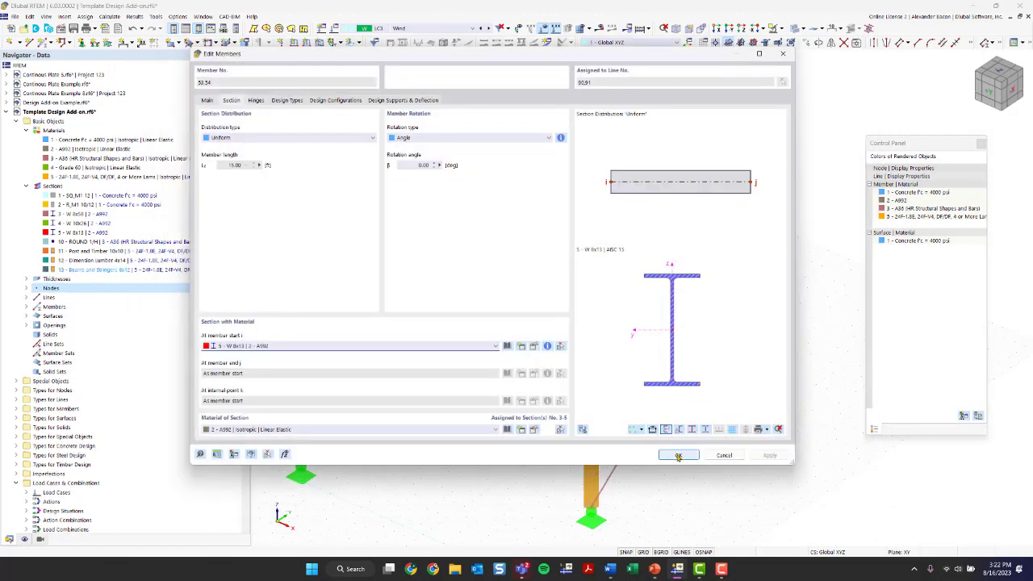
pyautogui.click(456, 347)
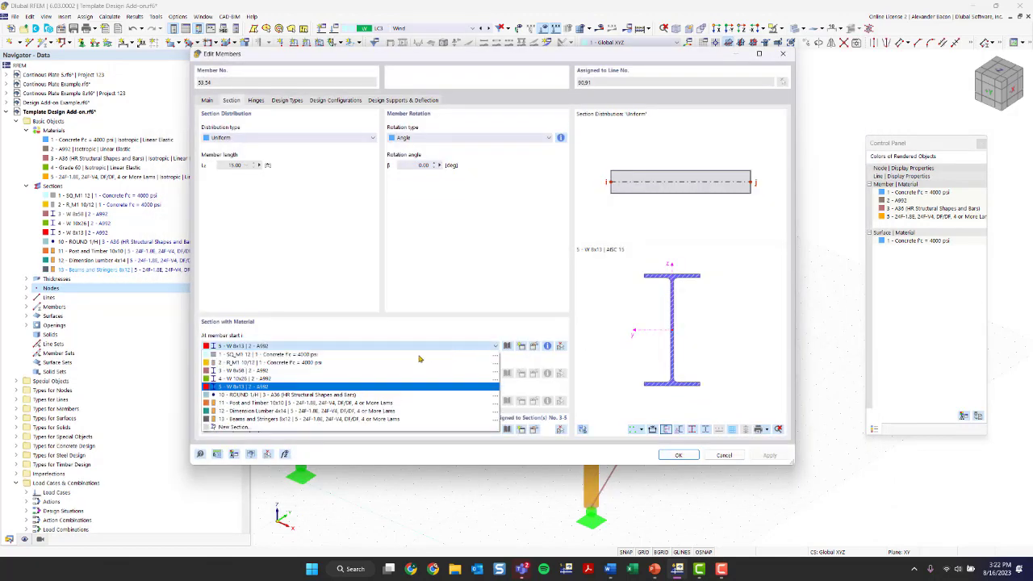
pyautogui.click(309, 419)
pyautogui.click(680, 456)
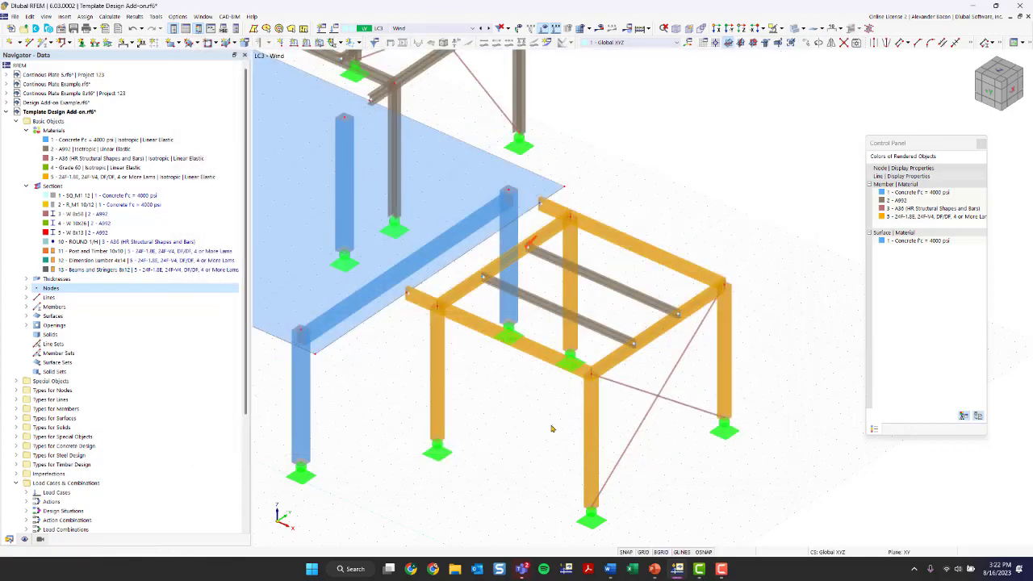
pyautogui.scroll(-3, 552, 429)
pyautogui.keyDown('ctrl'); pyautogui.moveTo(552, 426); pyautogui.dragTo(665, 338, button='middle'); pyautogui.keyUp('ctrl')
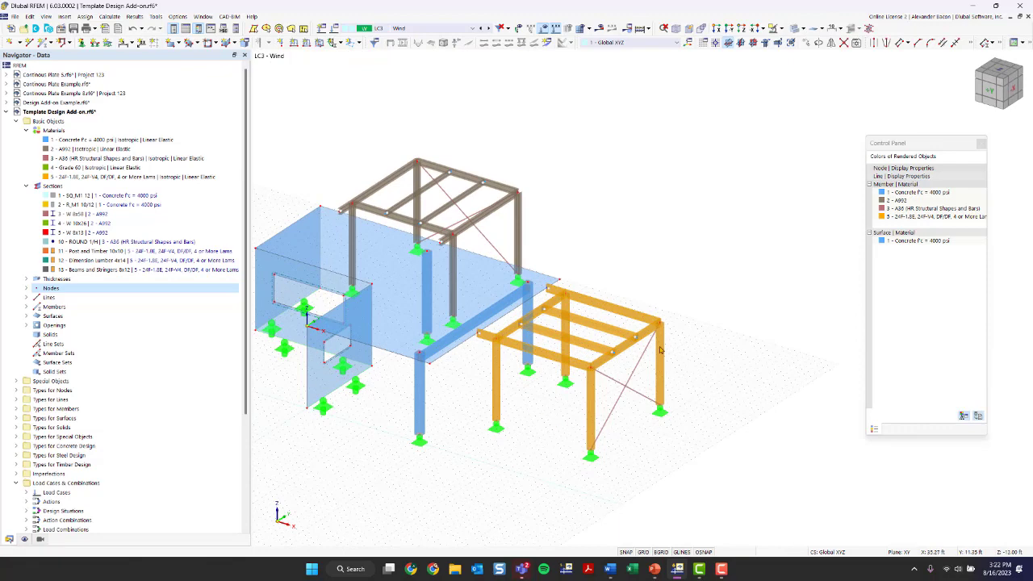
# Step: In the Display navigator, colour the members by their section
pyautogui.click(23, 541)
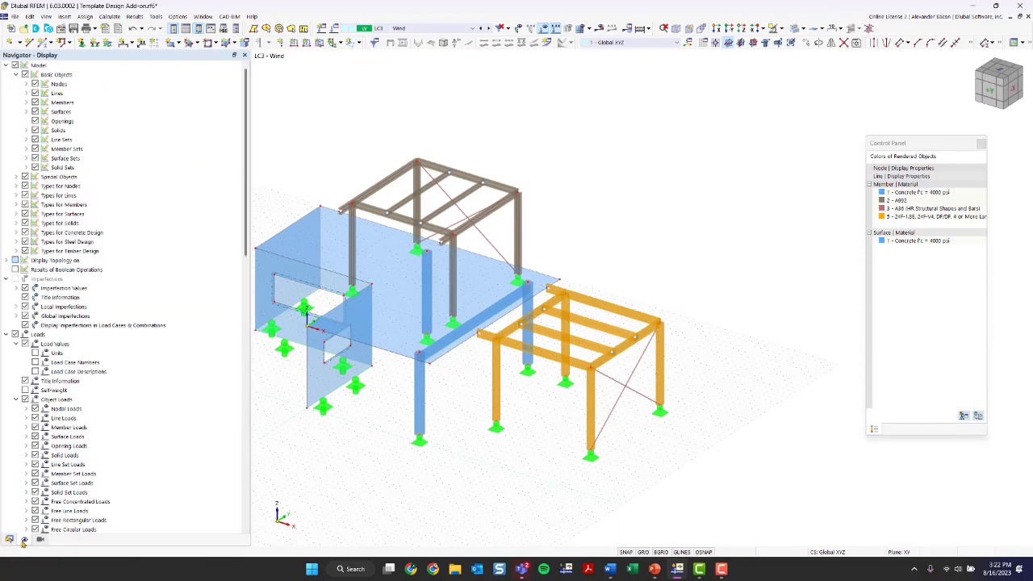
pyautogui.scroll(-20, 141, 416)
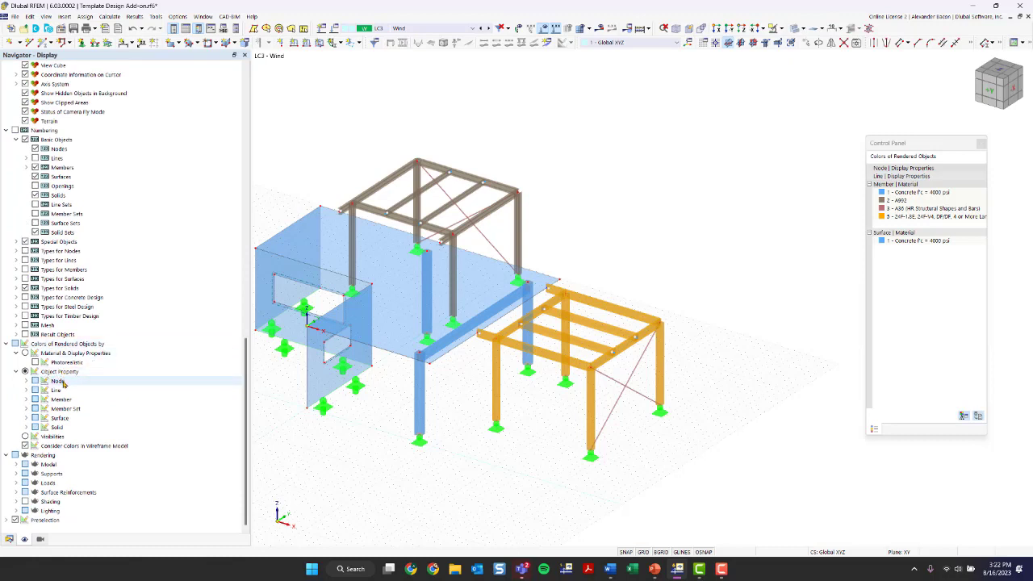
pyautogui.click(27, 400)
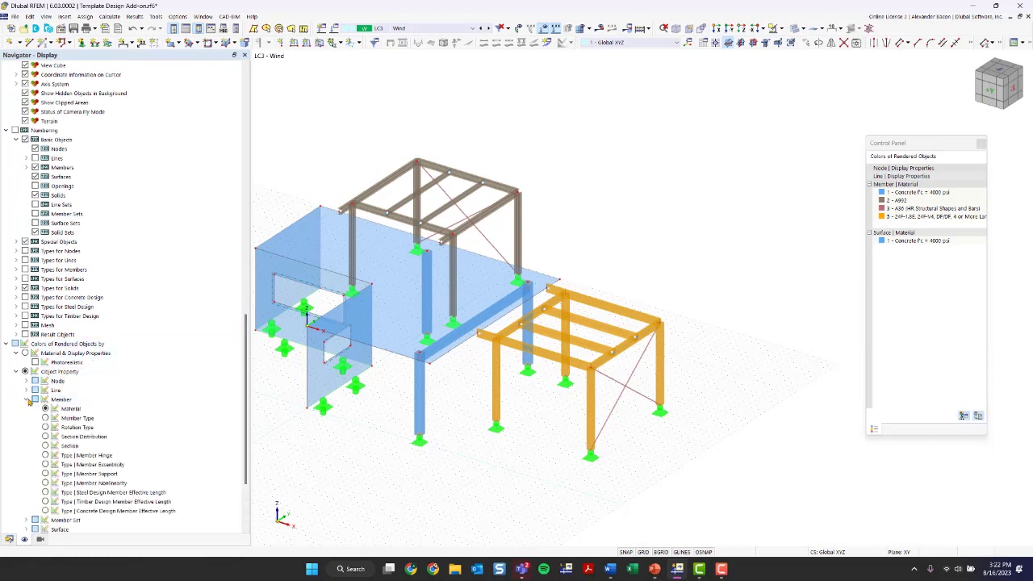
pyautogui.click(46, 445)
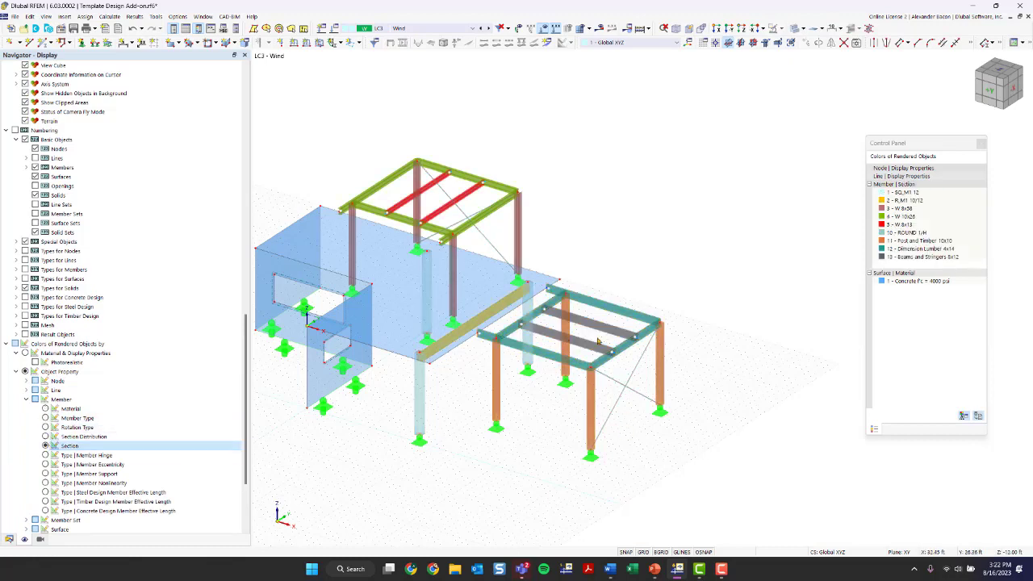
pyautogui.scroll(5, 598, 342)
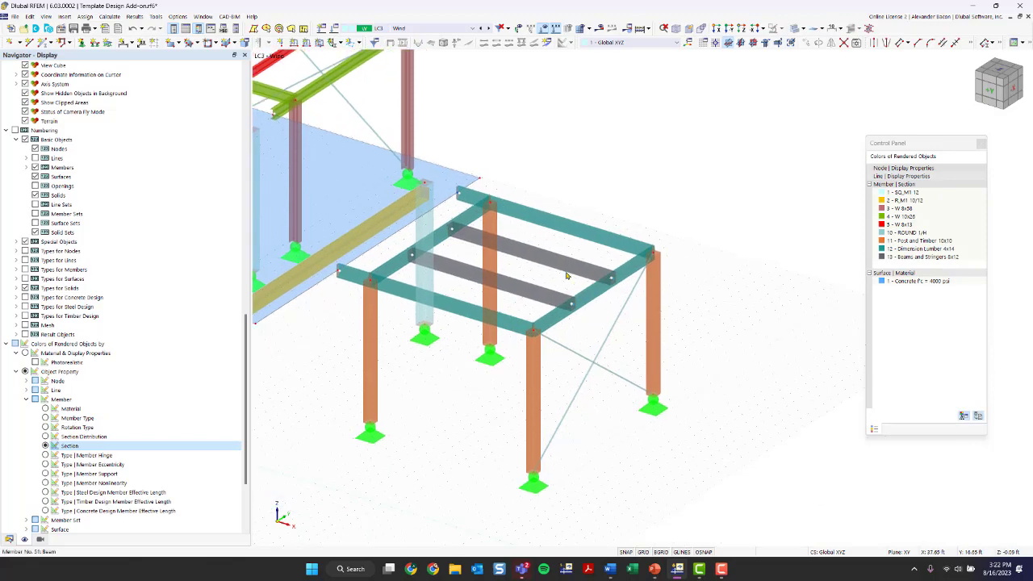
pyautogui.scroll(-3, 522, 355)
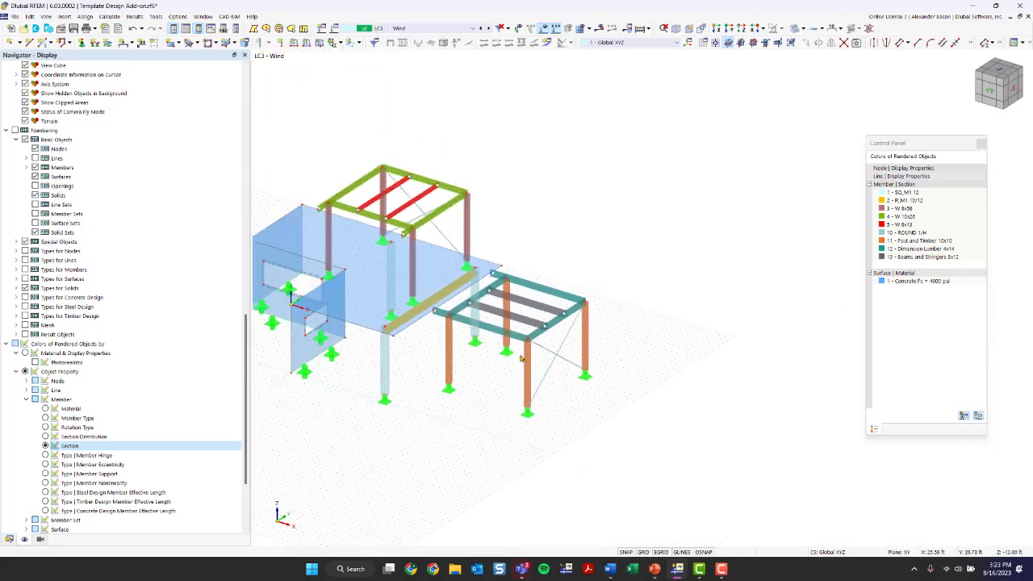
# Step: Reposition the view and colour legend, leave Post and Timber 10x10's colour unchanged, and show the Data tree
pyautogui.keyDown('ctrl'); pyautogui.moveTo(521, 358); pyautogui.dragTo(454, 396, button='middle'); pyautogui.keyUp('ctrl')
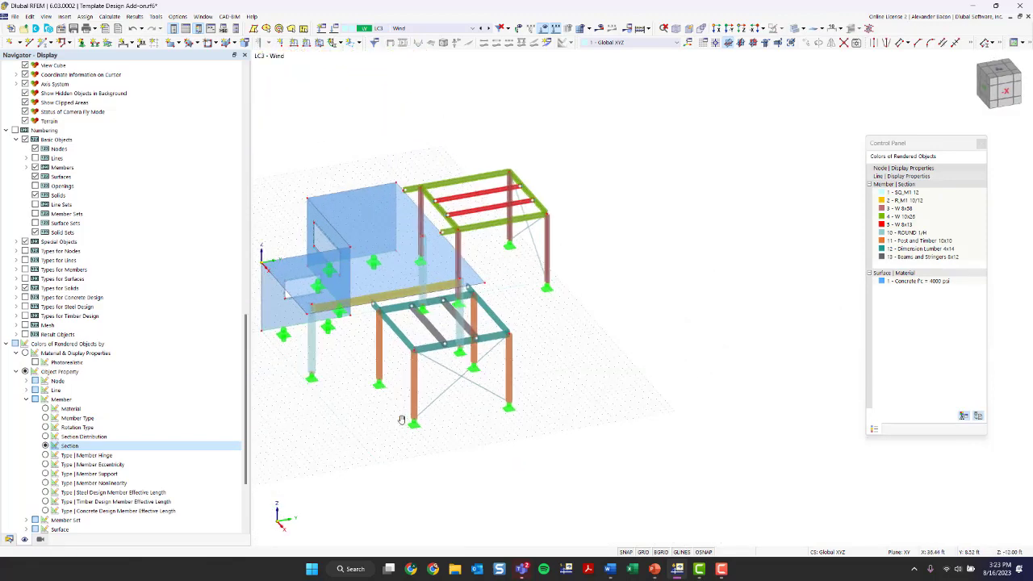
pyautogui.moveTo(401, 420); pyautogui.dragTo(436, 429, button='middle')
pyautogui.moveTo(868, 147); pyautogui.dragTo(831, 143)
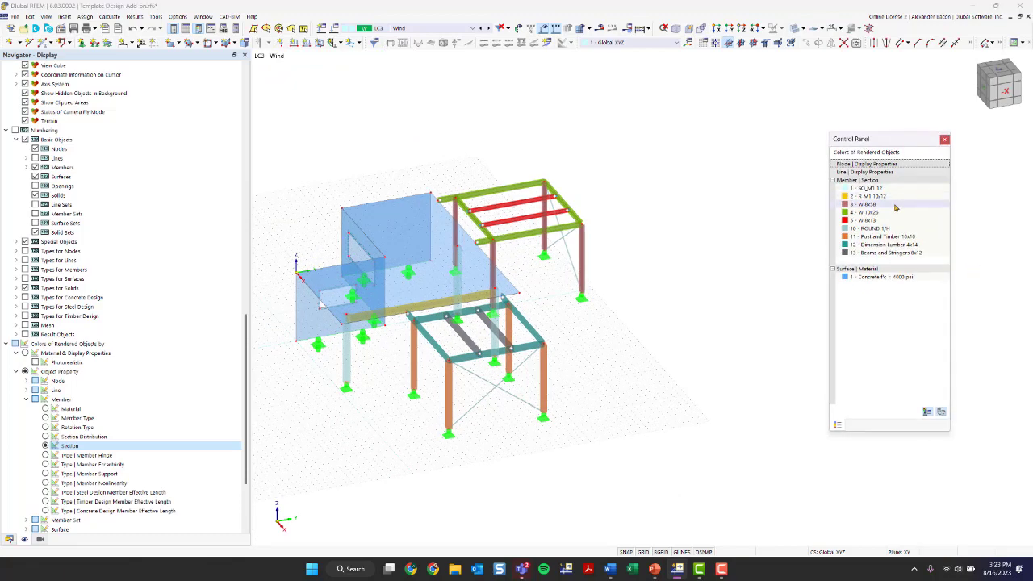
pyautogui.doubleClick(883, 237)
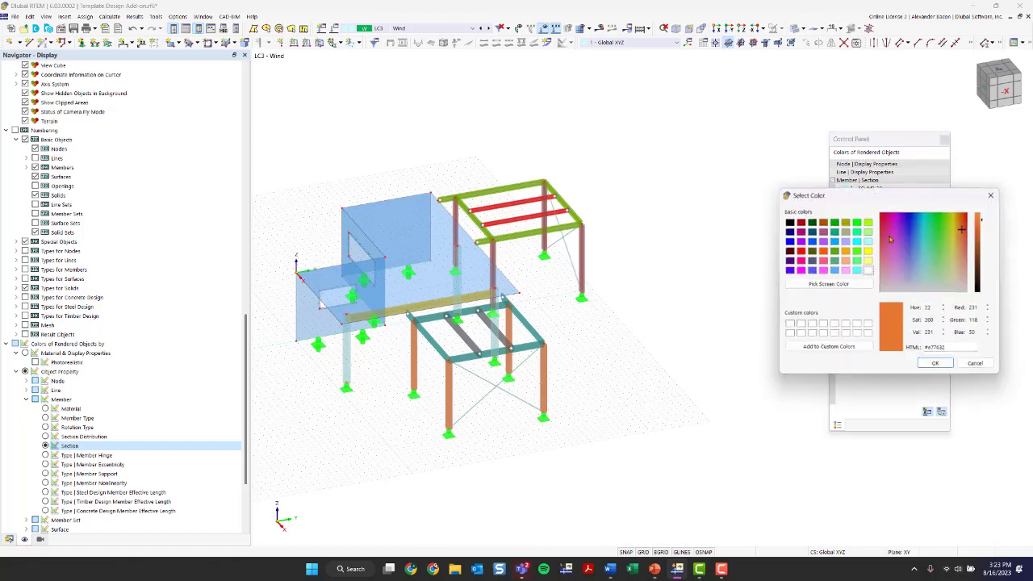
pyautogui.click(998, 197)
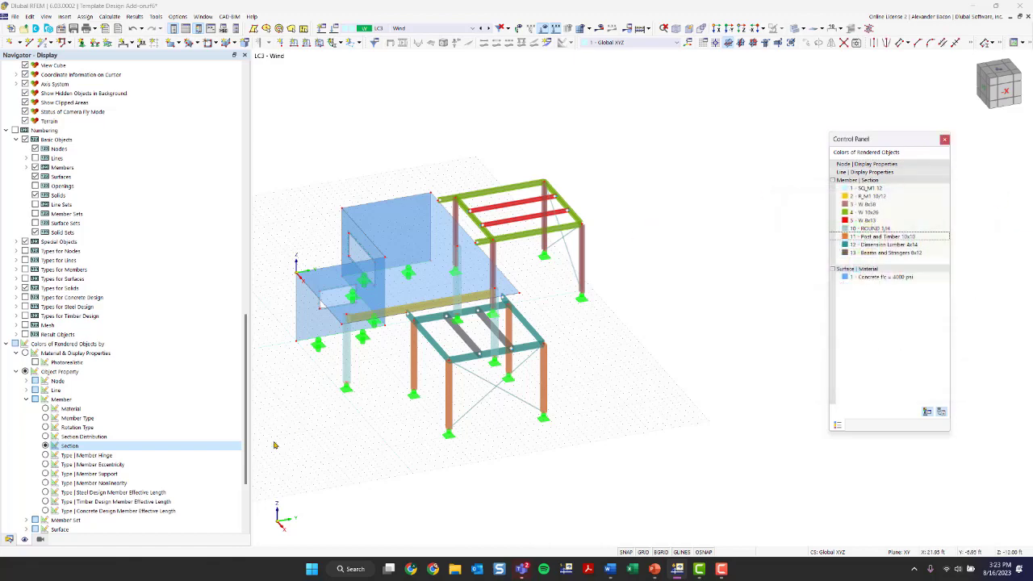
pyautogui.click(10, 539)
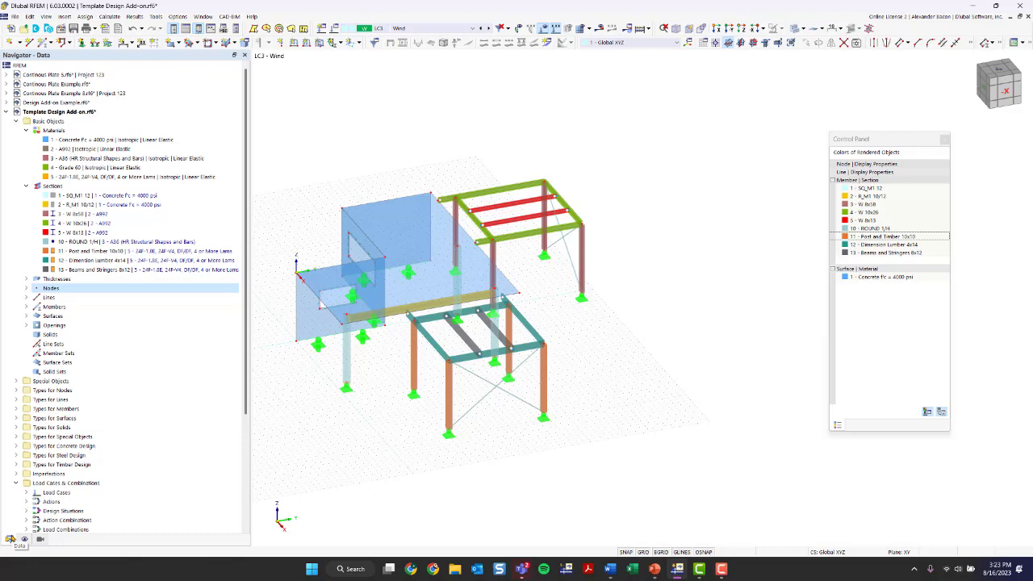
# Step: Delete load case LC3 Wind in Load Cases & Combinations and accept the change
pyautogui.click(394, 28)
pyautogui.click(392, 29)
pyautogui.click(330, 31)
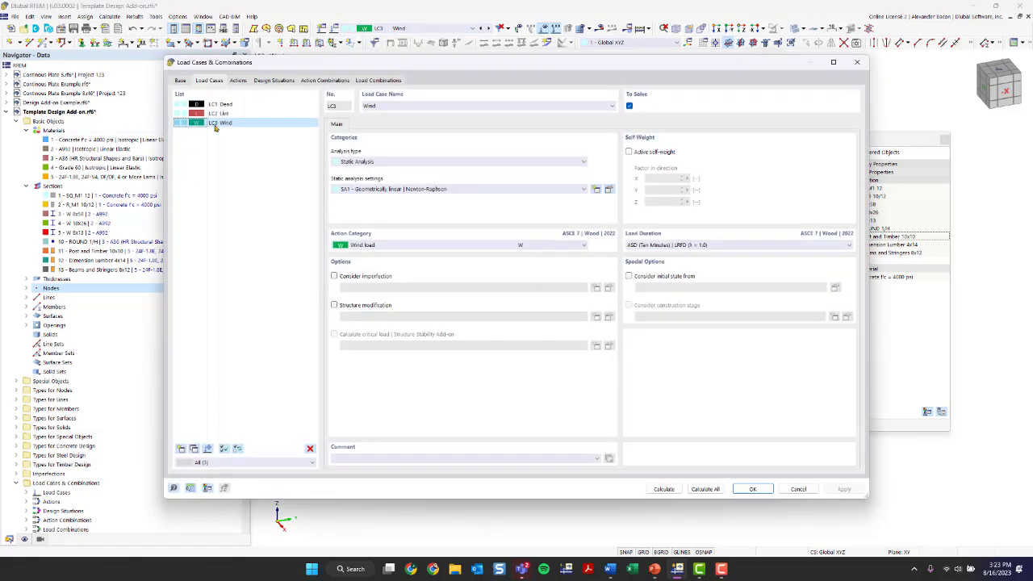
pyautogui.click(309, 448)
pyautogui.click(524, 314)
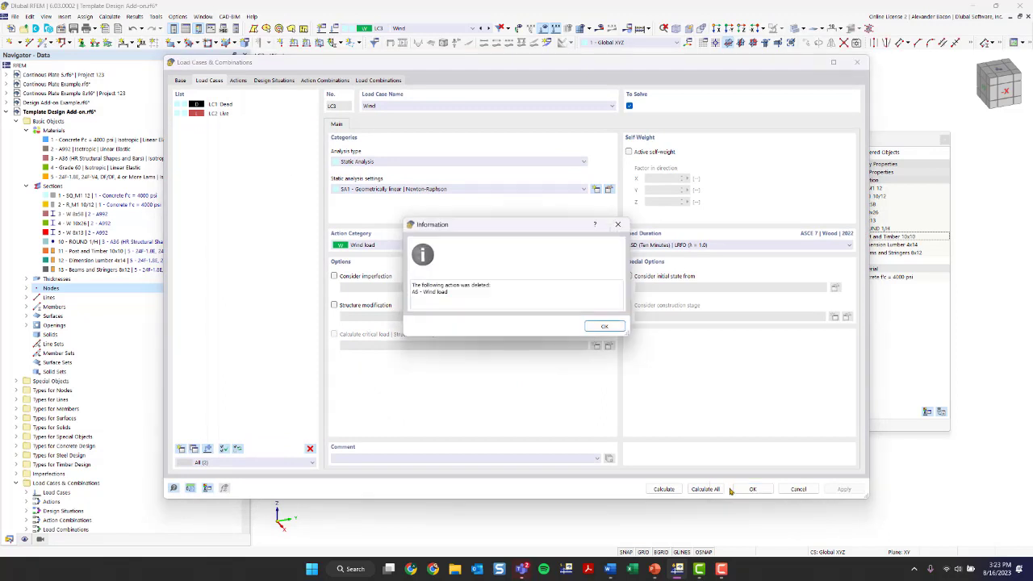
pyautogui.click(603, 324)
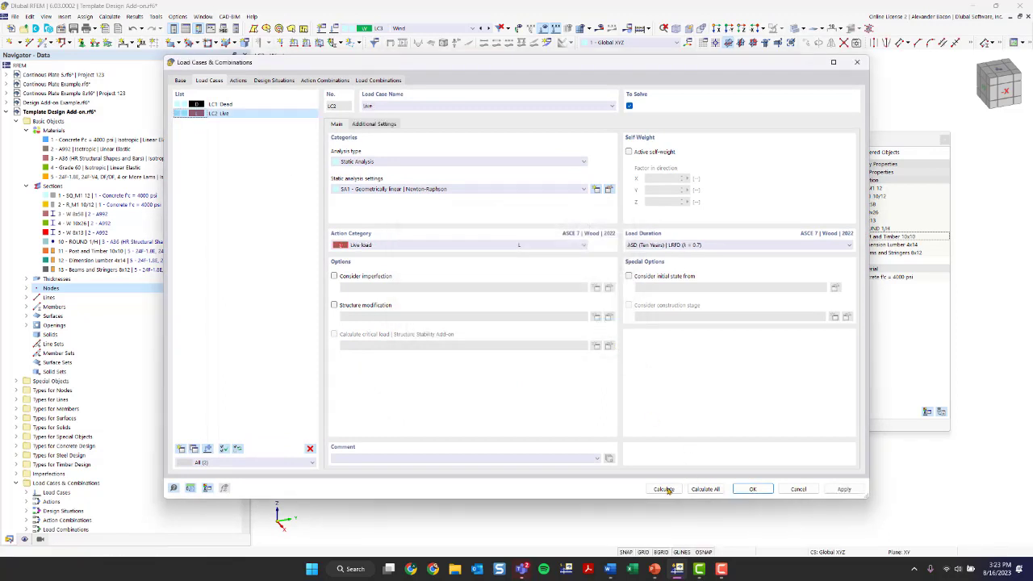
pyautogui.click(751, 489)
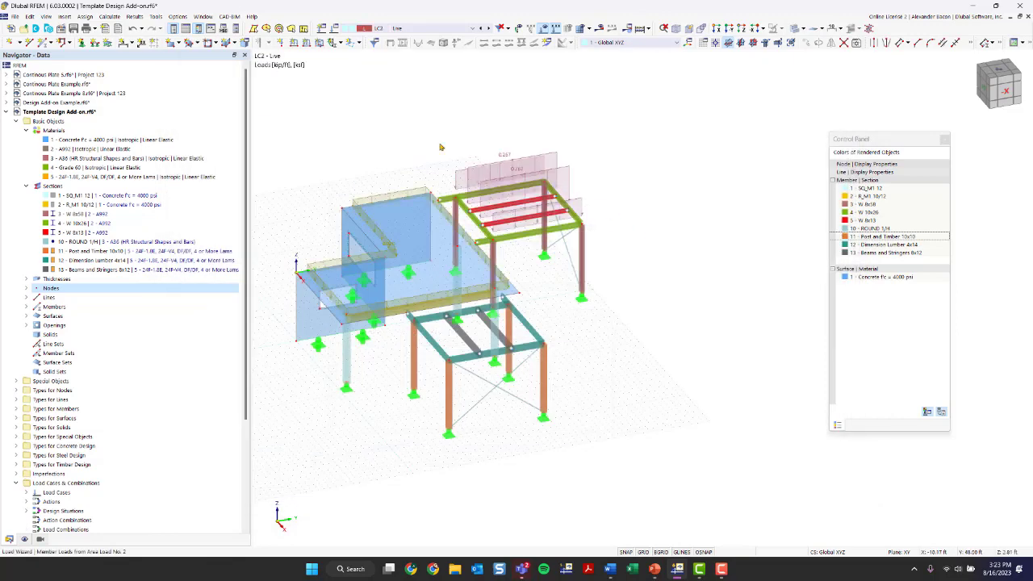
# Step: Switch the displayed load case from Live to Dead
pyautogui.moveTo(577, 340); pyautogui.dragTo(624, 350, button='middle')
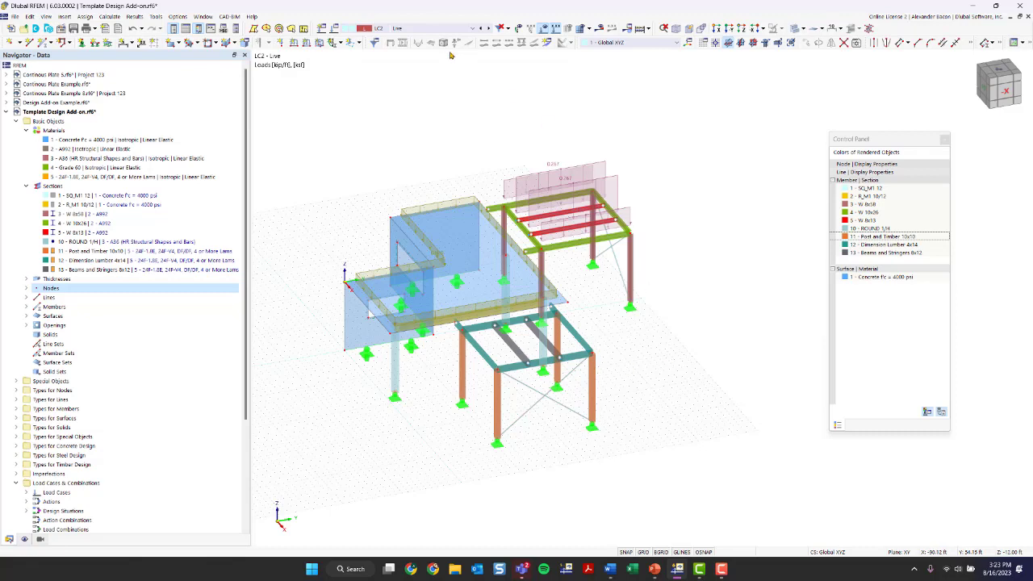
pyautogui.click(409, 29)
pyautogui.click(410, 36)
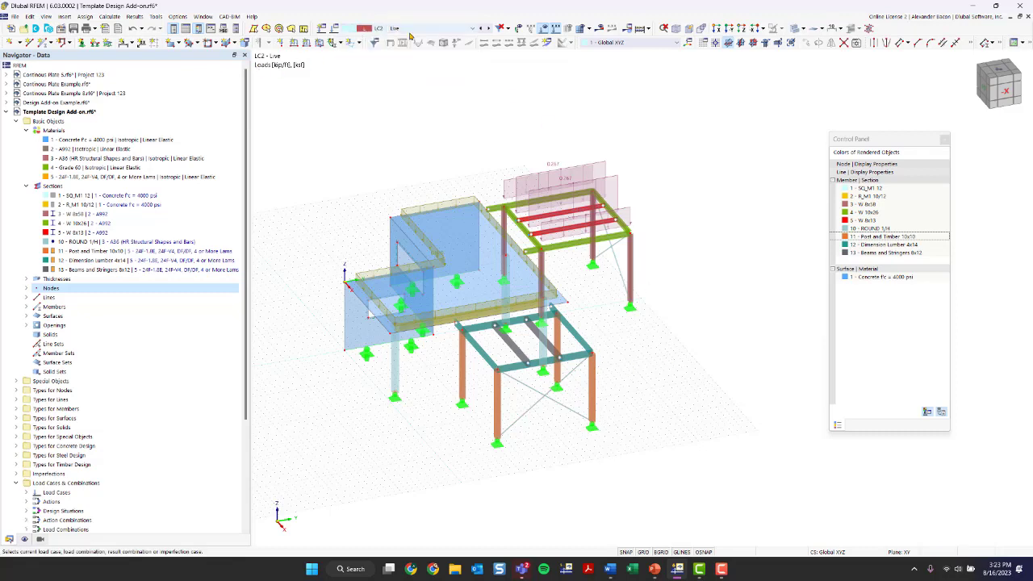
pyautogui.moveTo(251, 116); pyautogui.dragTo(206, 115)
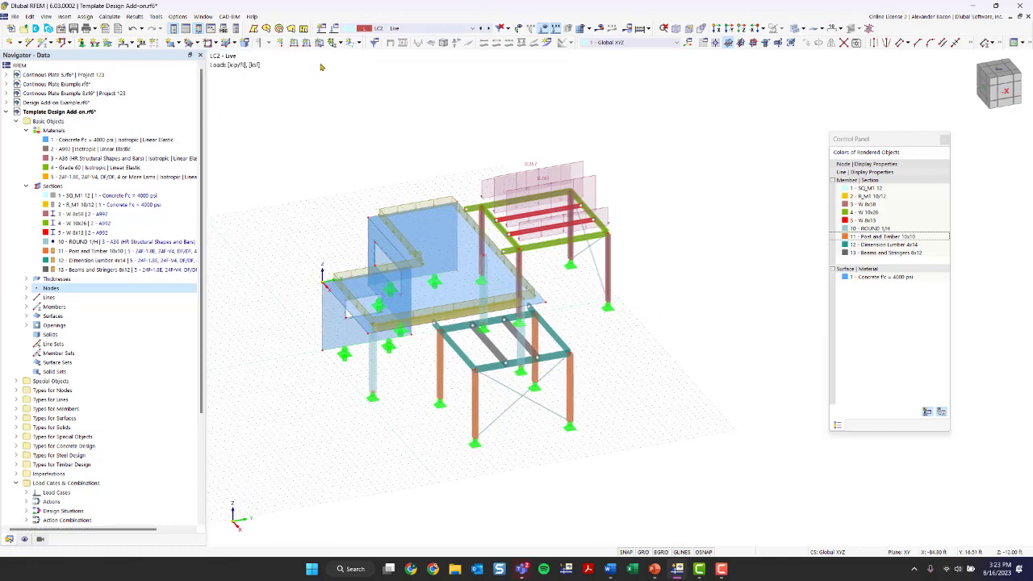
pyautogui.click(398, 29)
pyautogui.click(398, 37)
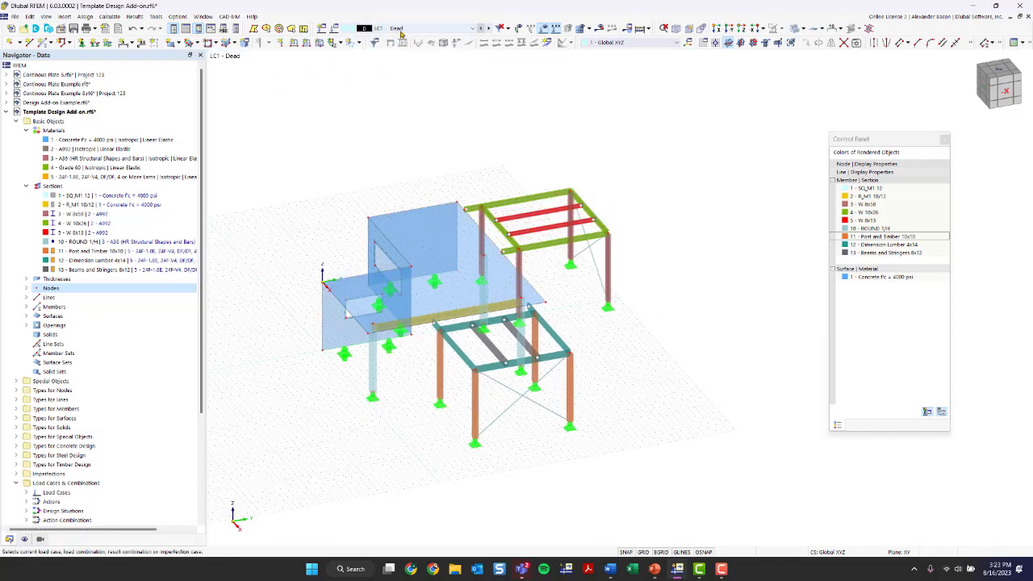
# Step: Check that LC1 Dead keeps self-weight active, review LC2 Live, and accept the settings
pyautogui.click(376, 29)
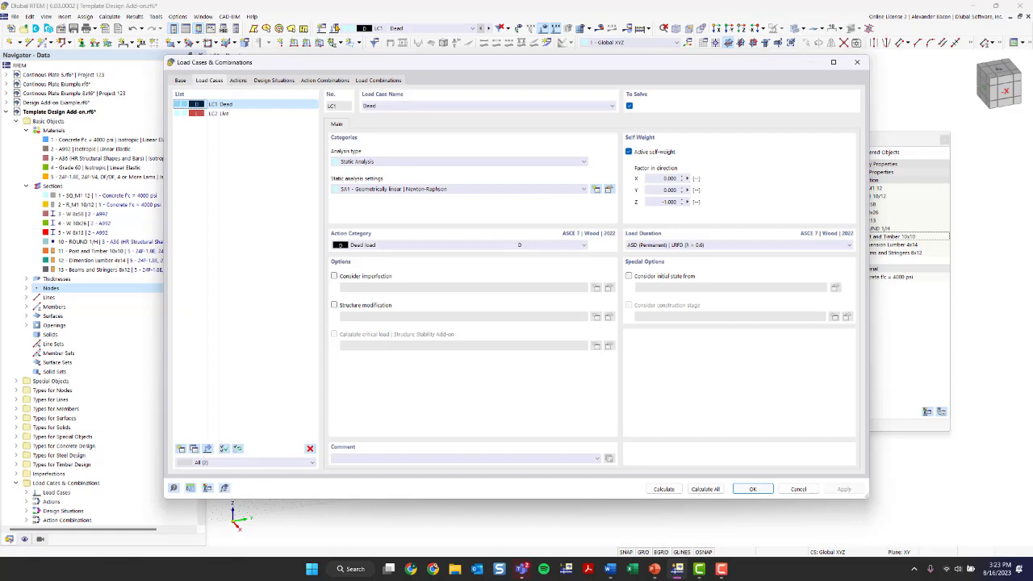
pyautogui.click(230, 114)
pyautogui.click(230, 104)
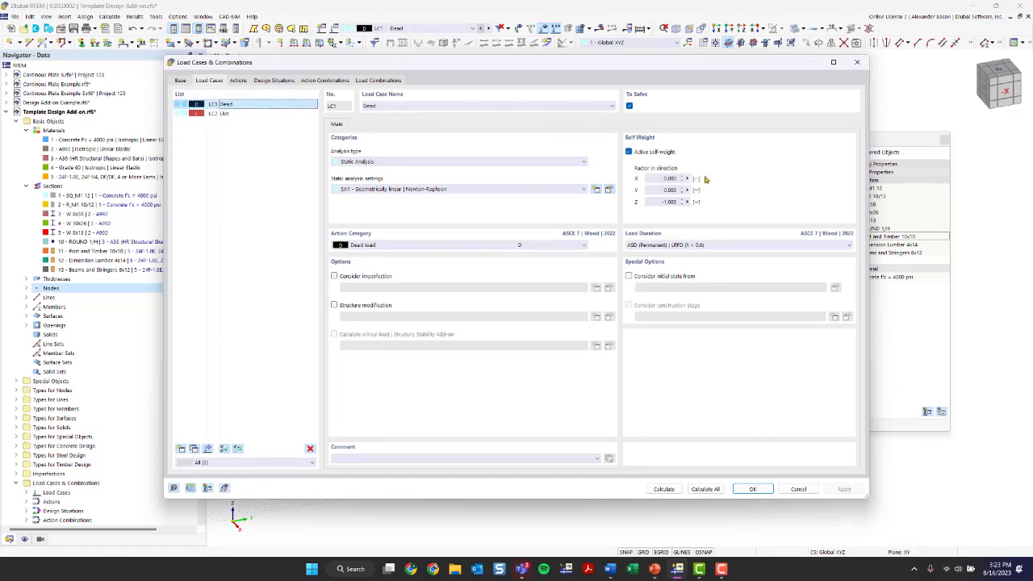
pyautogui.moveTo(637, 73); pyautogui.dragTo(591, 89)
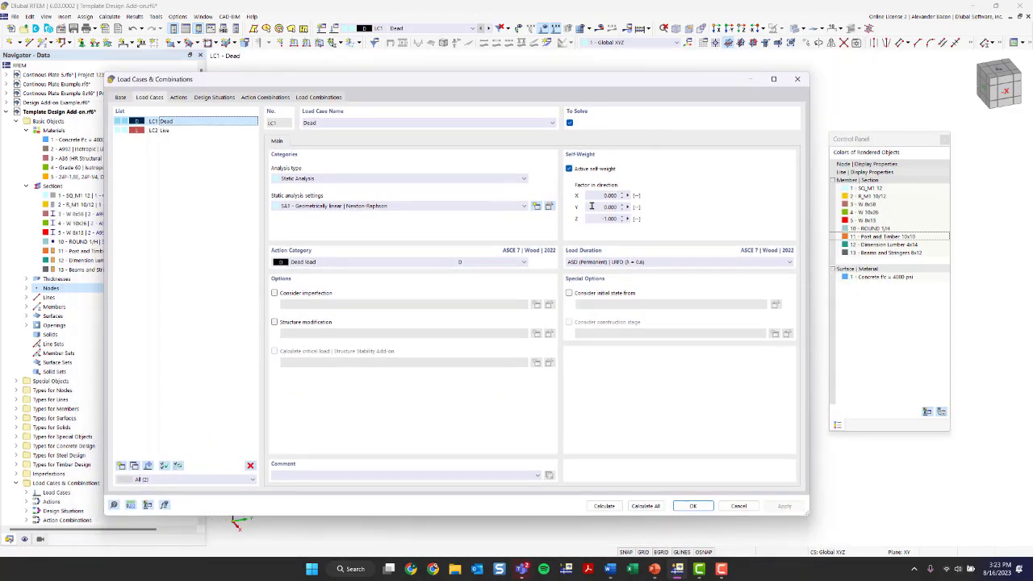
pyautogui.click(574, 171)
pyautogui.click(574, 171)
pyautogui.click(159, 130)
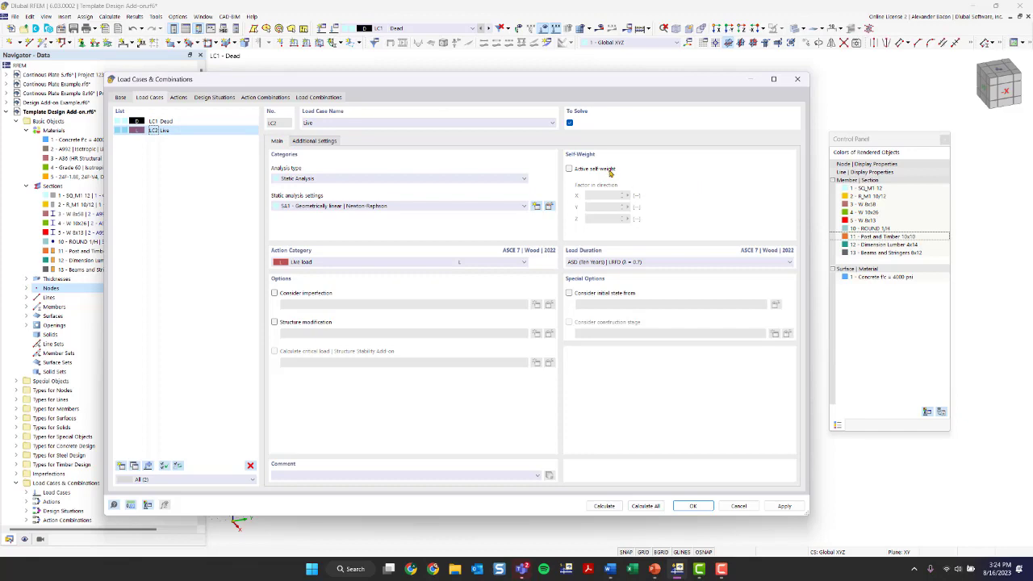
pyautogui.click(693, 505)
# Step: Keep LC2 Live displayed and inspect the slab's live surface load without changing it
pyautogui.click(377, 30)
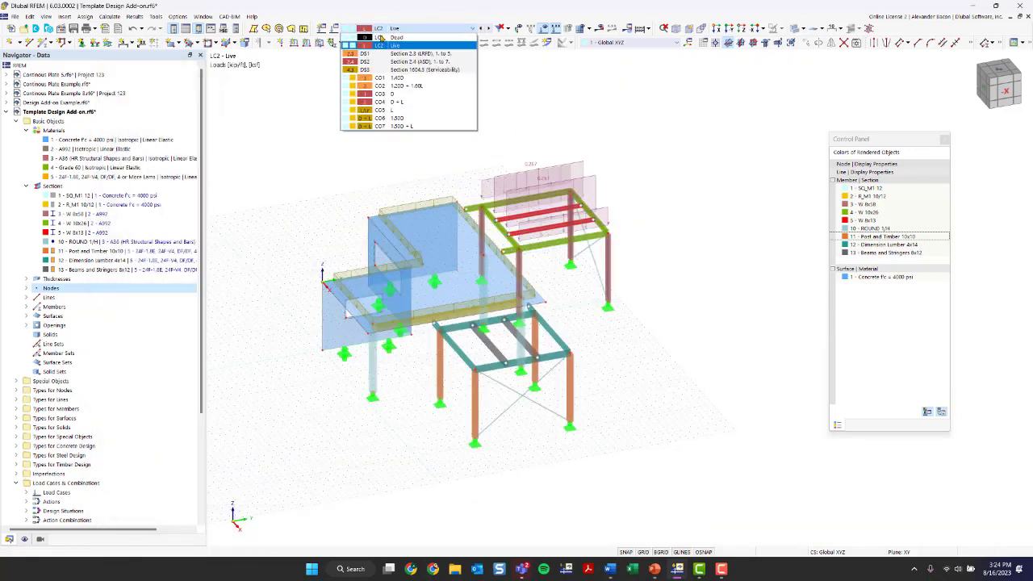
pyautogui.click(390, 46)
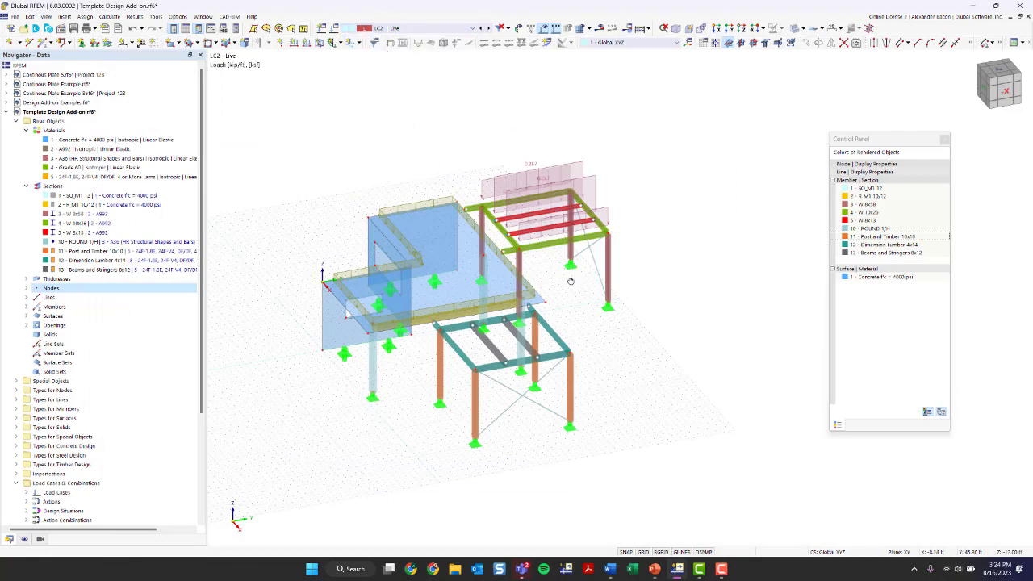
pyautogui.keyDown('ctrl'); pyautogui.moveTo(570, 281); pyautogui.dragTo(462, 280, button='middle'); pyautogui.keyUp('ctrl')
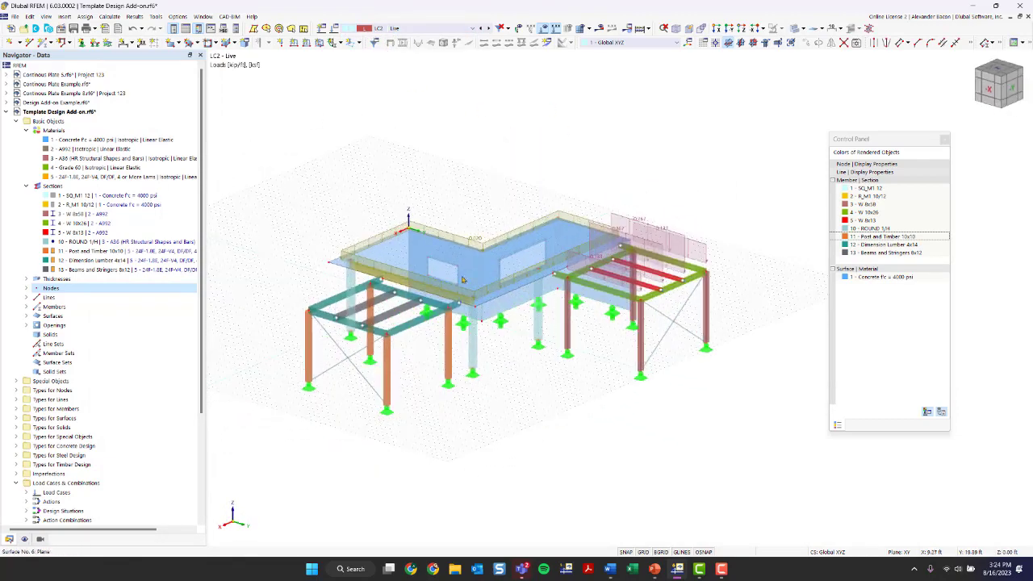
pyautogui.scroll(3, 463, 279)
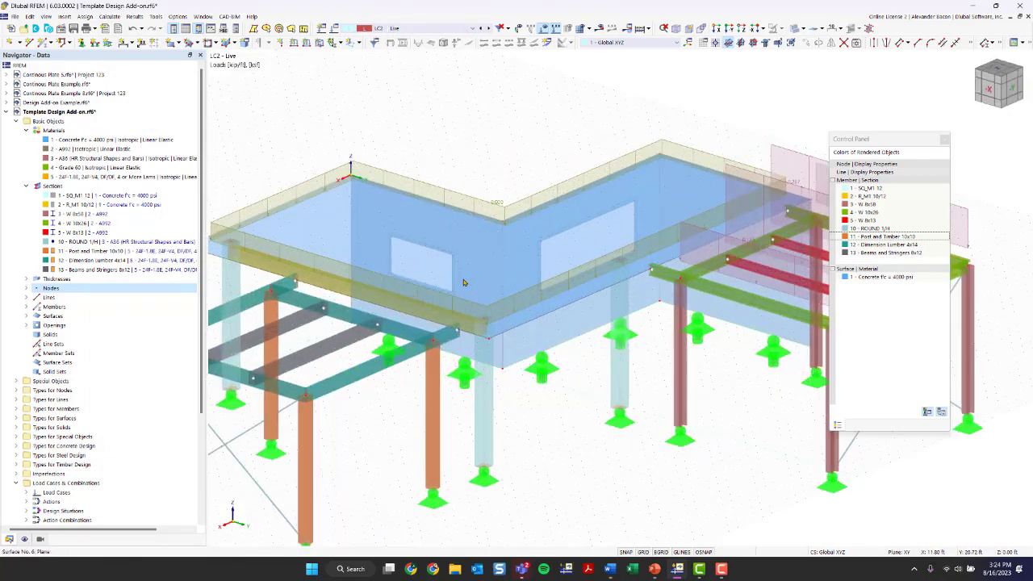
pyautogui.doubleClick(496, 206)
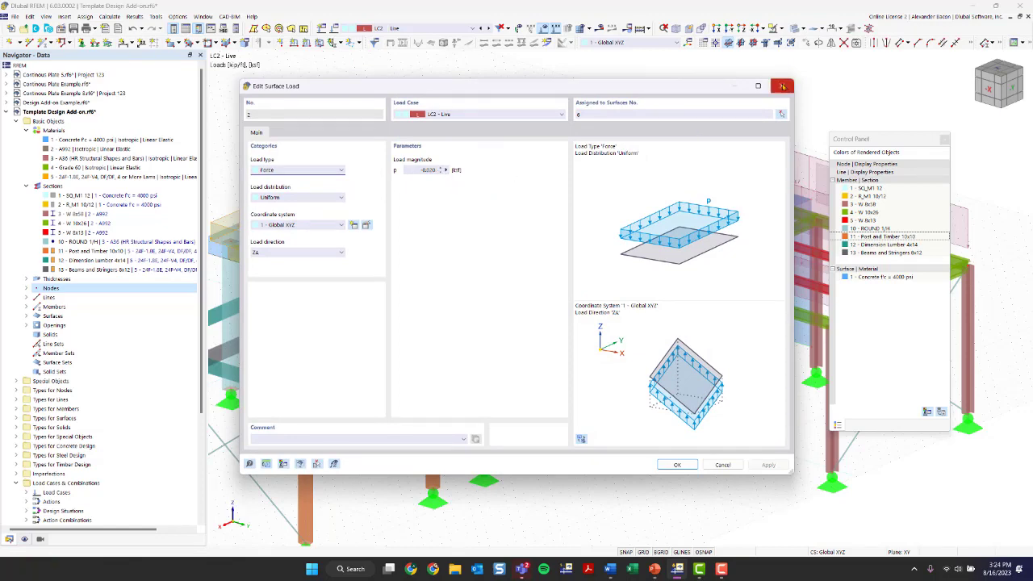
pyautogui.click(781, 86)
# Step: Open the load wizard for area load 2 (LC2 Live, −0.050 ksf) on the steel frame
pyautogui.scroll(-1, 554, 107)
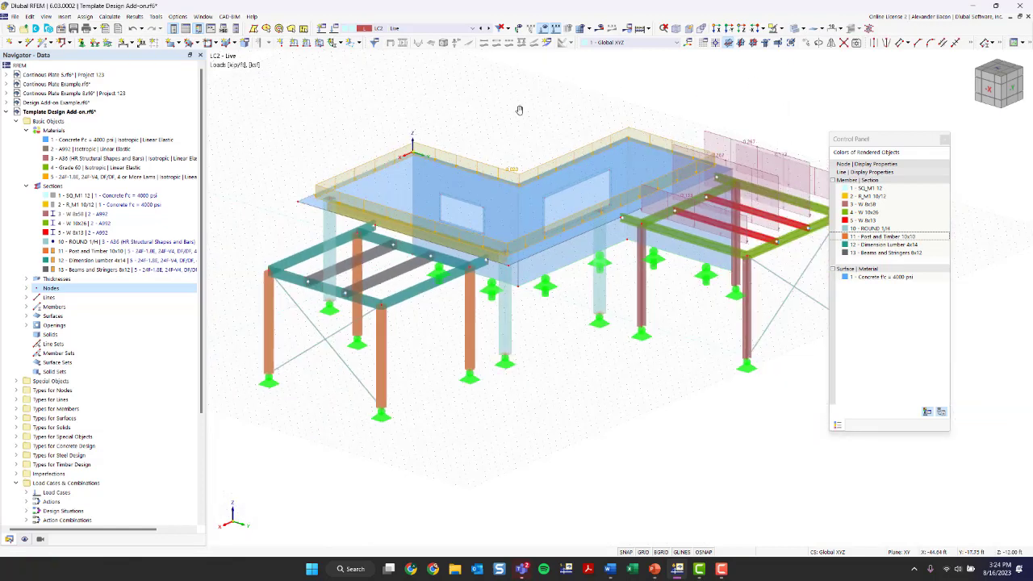
pyautogui.moveTo(518, 109); pyautogui.dragTo(528, 159, button='middle')
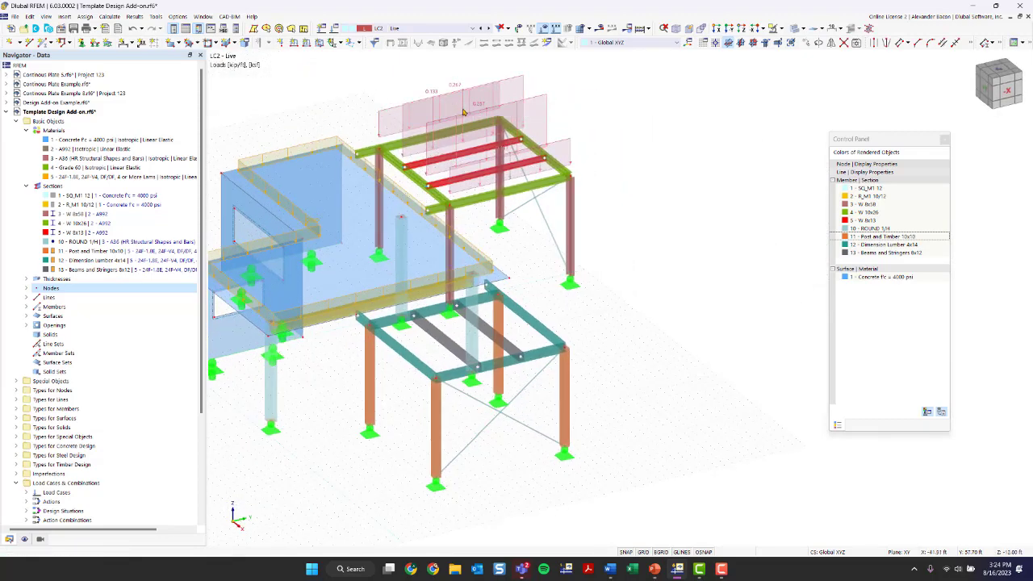
pyautogui.scroll(3, 597, 108)
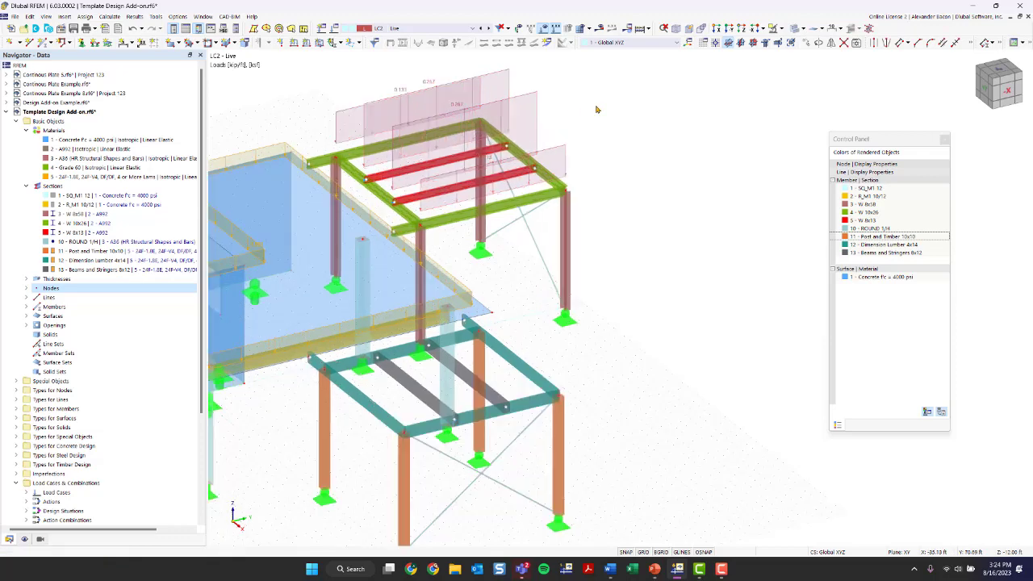
pyautogui.moveTo(586, 134); pyautogui.dragTo(584, 176, button='middle')
pyautogui.keyDown('ctrl'); pyautogui.moveTo(584, 176); pyautogui.dragTo(816, 238, button='middle'); pyautogui.keyUp('ctrl')
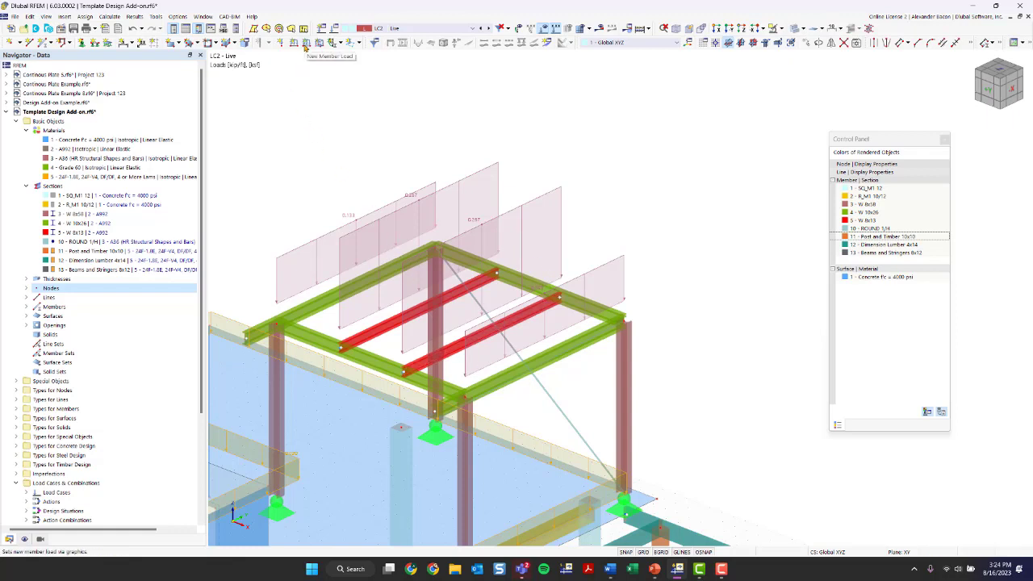
pyautogui.doubleClick(415, 198)
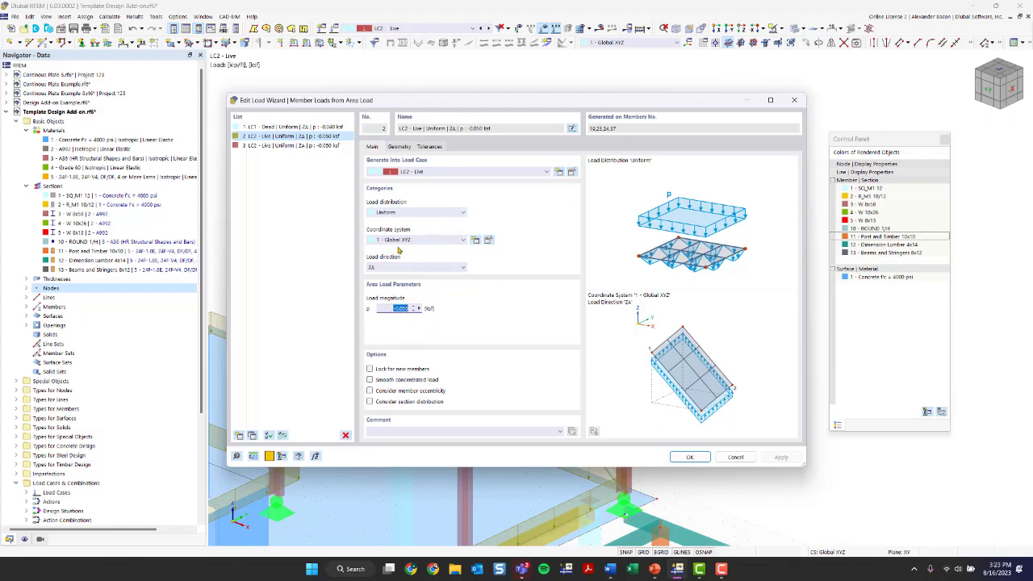
# Step: Keep area load 2 uniform in direction ZA, review its corner nodes, and close the wizard
pyautogui.click(398, 213)
pyautogui.click(398, 215)
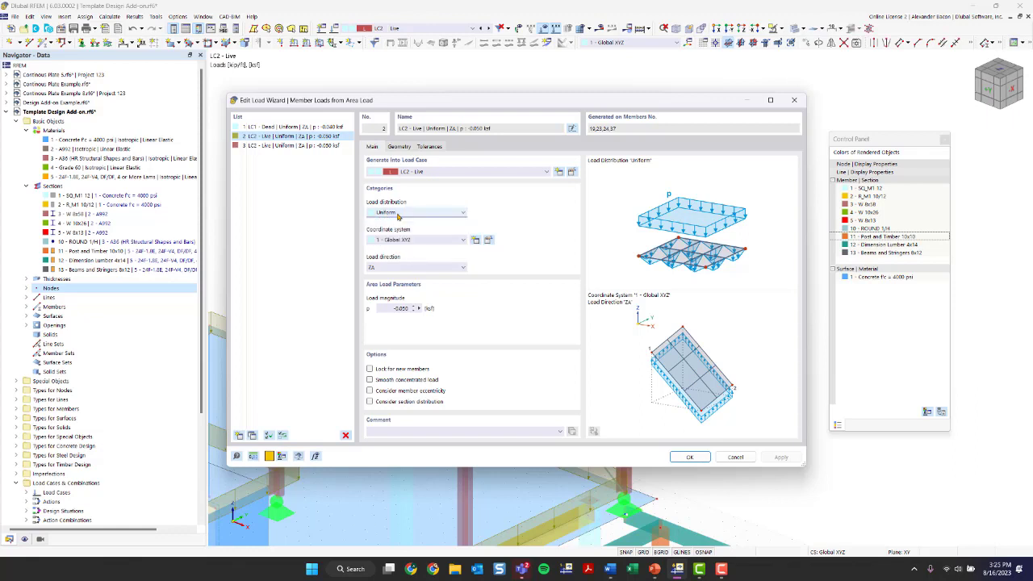
pyautogui.click(399, 267)
pyautogui.click(399, 267)
pyautogui.click(407, 147)
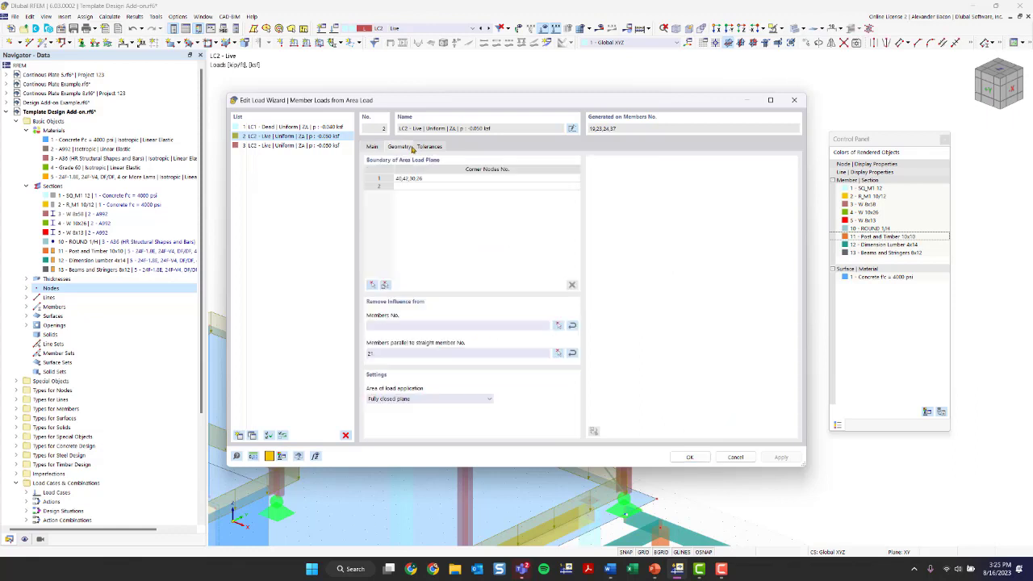
pyautogui.click(441, 184)
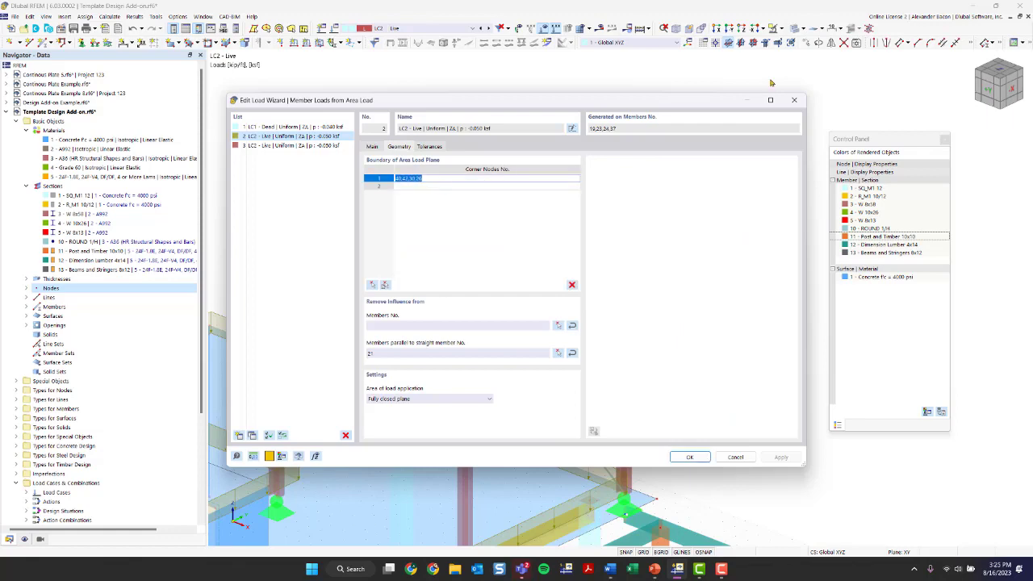
pyautogui.click(793, 101)
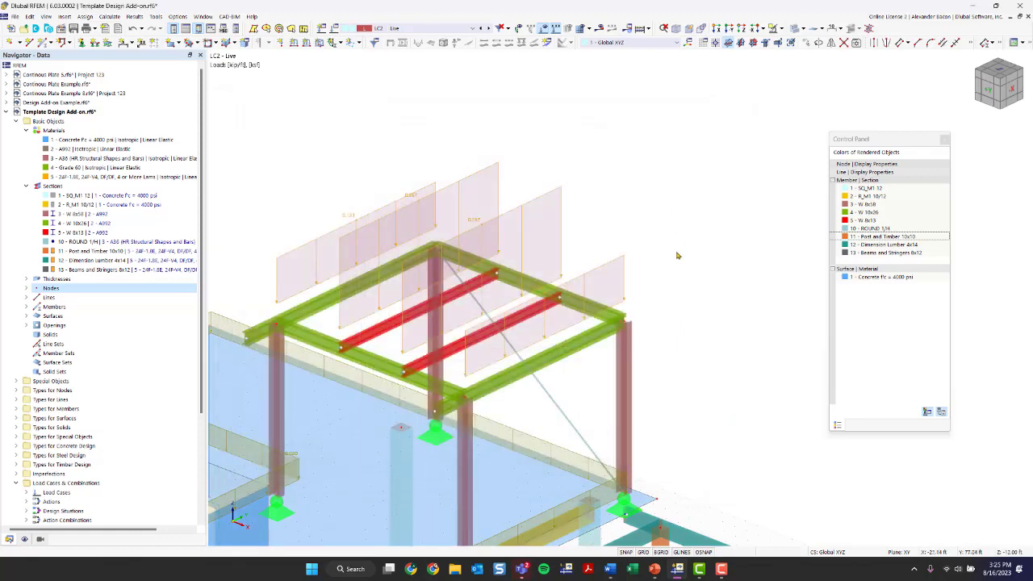
# Step: Turn Display separately off and back on for area load 2's member loads, then zoom to the timber frame
pyautogui.rightClick(424, 183)
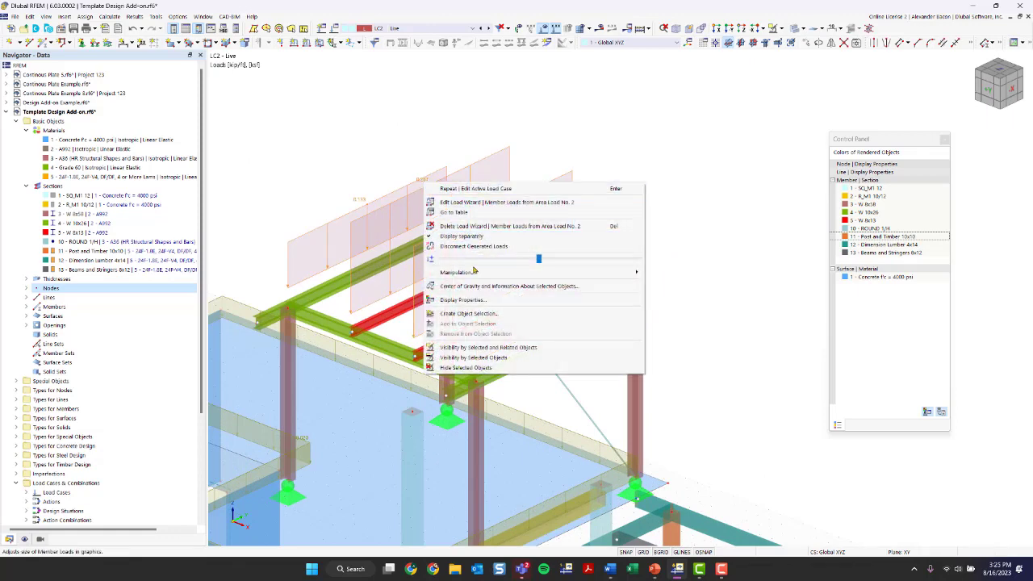
pyautogui.click(462, 239)
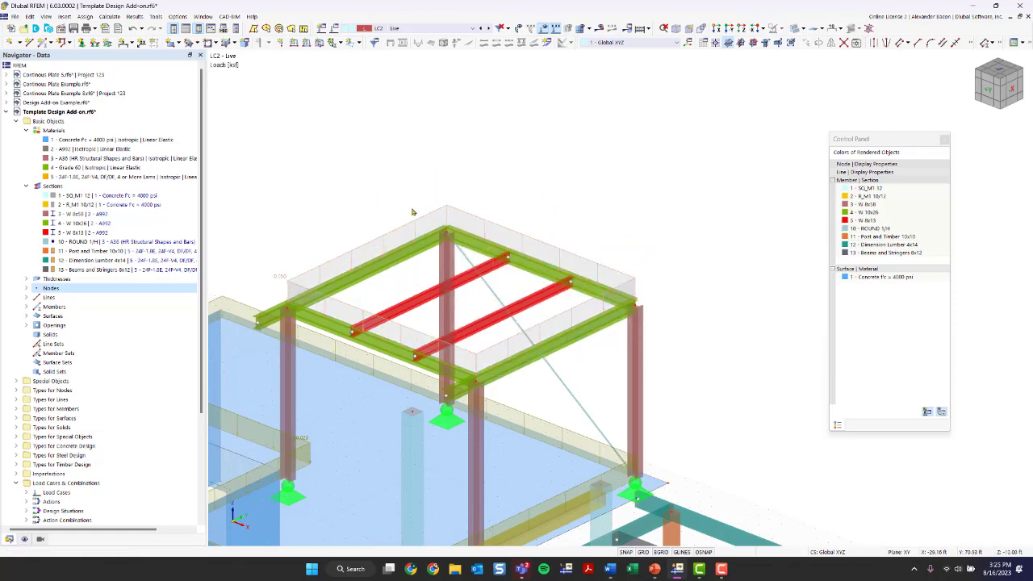
pyautogui.moveTo(282, 280)
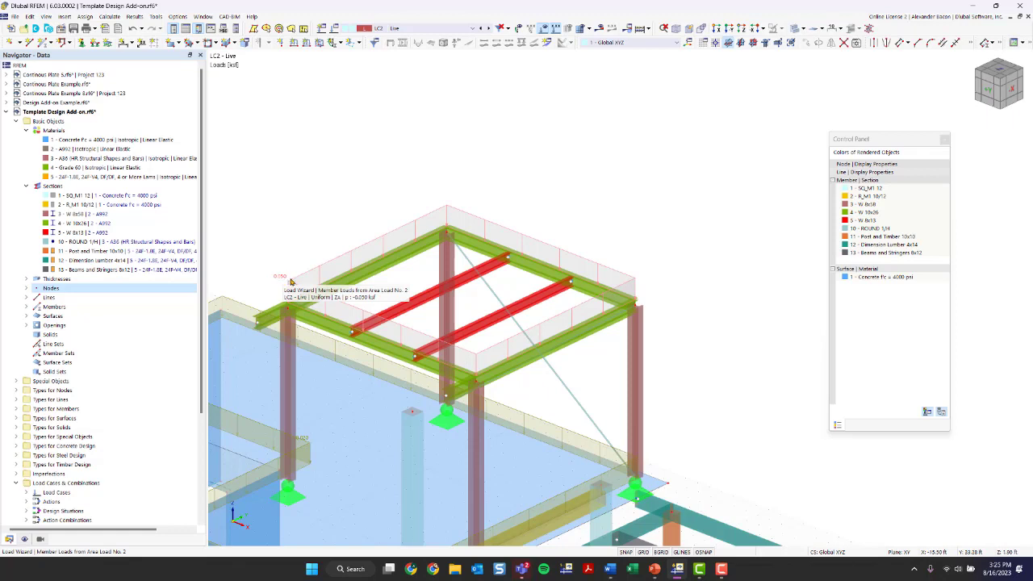
pyautogui.rightClick(291, 282)
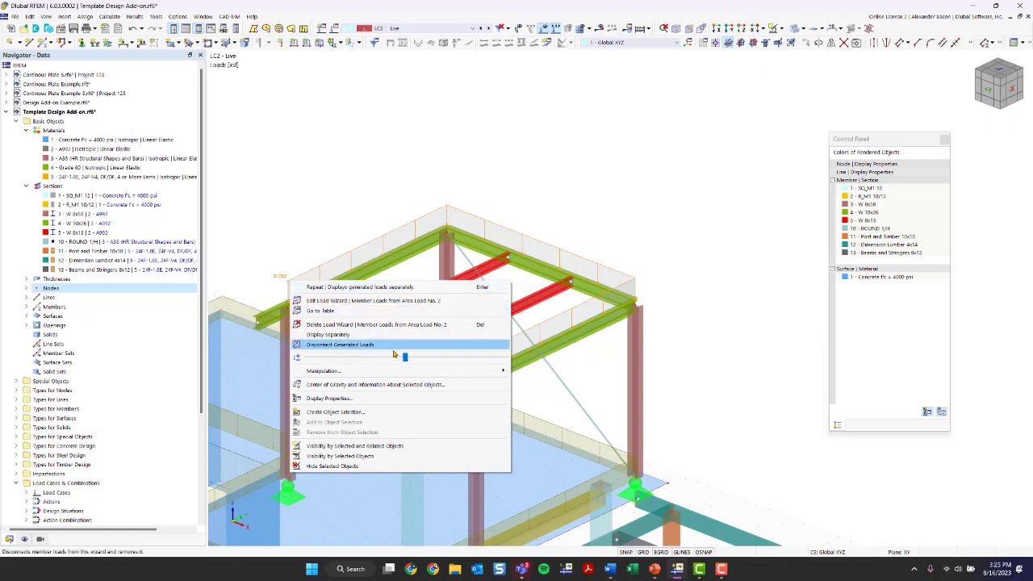
pyautogui.click(363, 338)
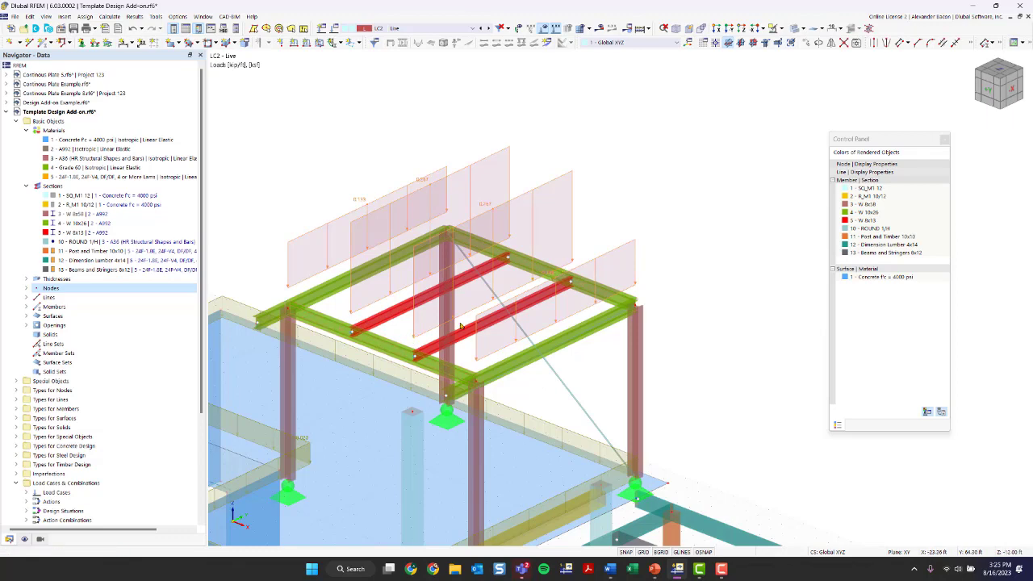
pyautogui.scroll(-4, 566, 281)
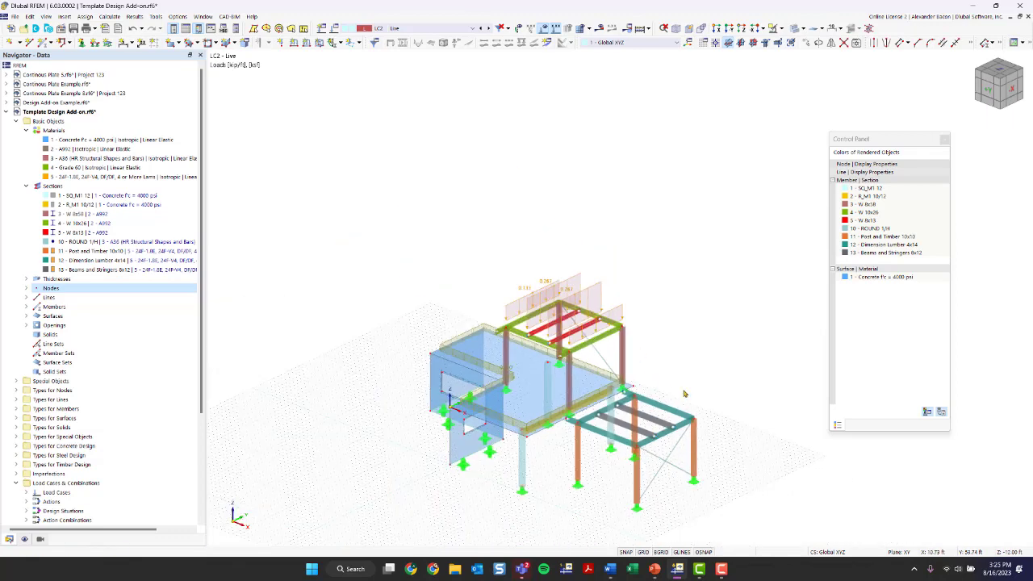
pyautogui.scroll(5, 539, 305)
pyautogui.scroll(4, 463, 365)
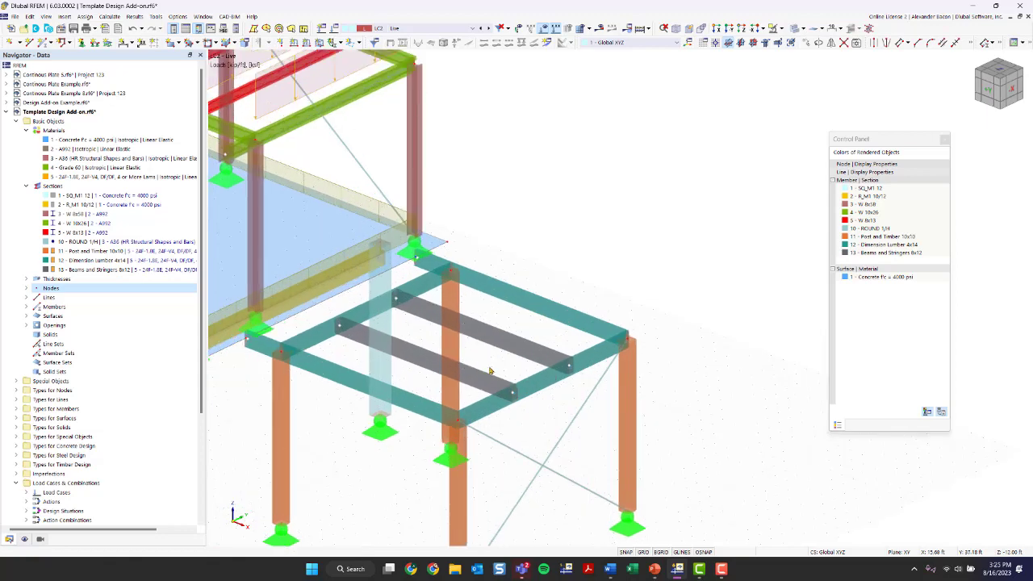
pyautogui.scroll(-2, 556, 419)
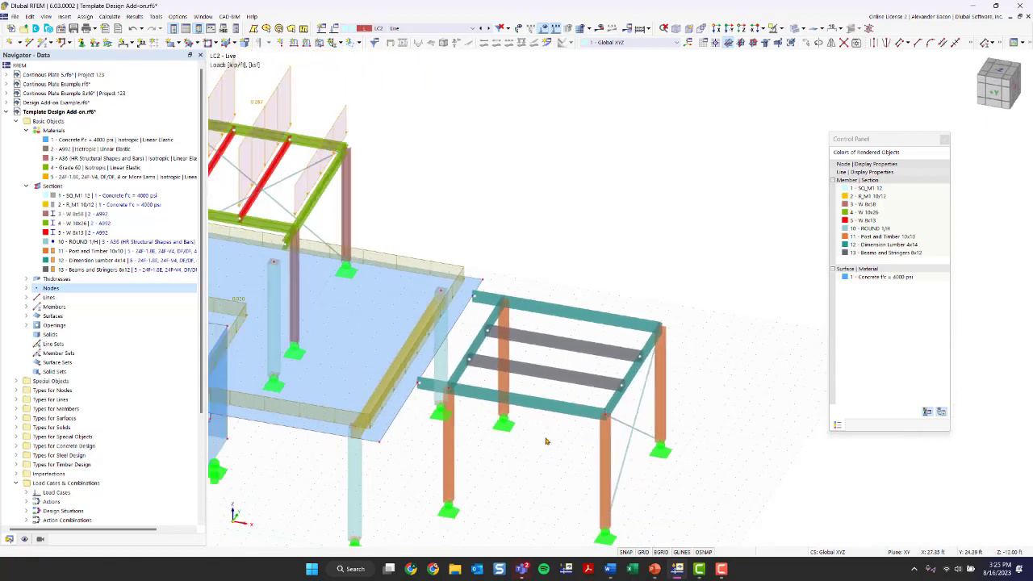
# Step: Start a new Member Loads from Area Load wizard and set the magnitude to -0.050 ksf
pyautogui.click(63, 16)
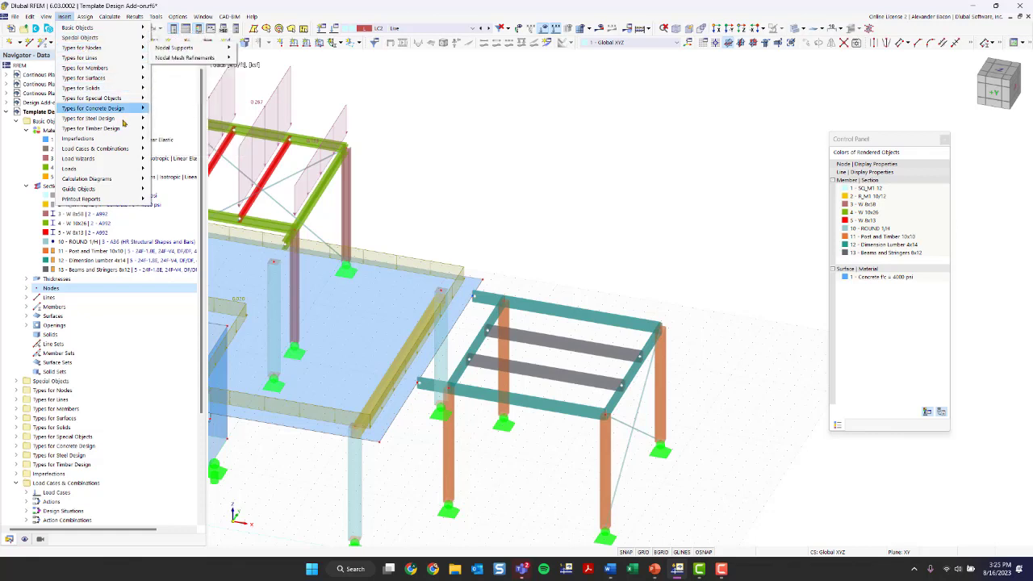
pyautogui.moveTo(116, 159)
pyautogui.moveTo(179, 162)
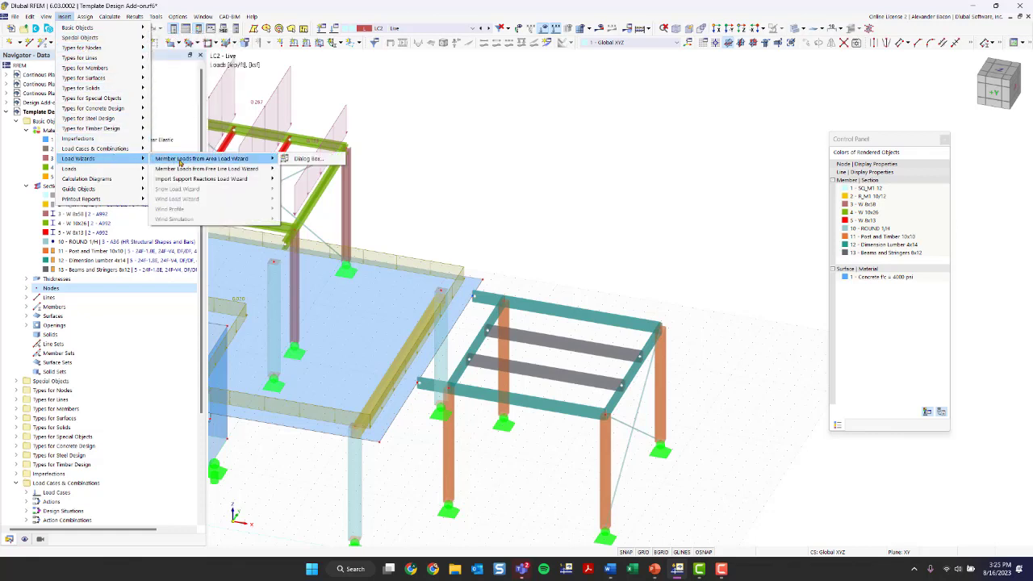
pyautogui.click(306, 159)
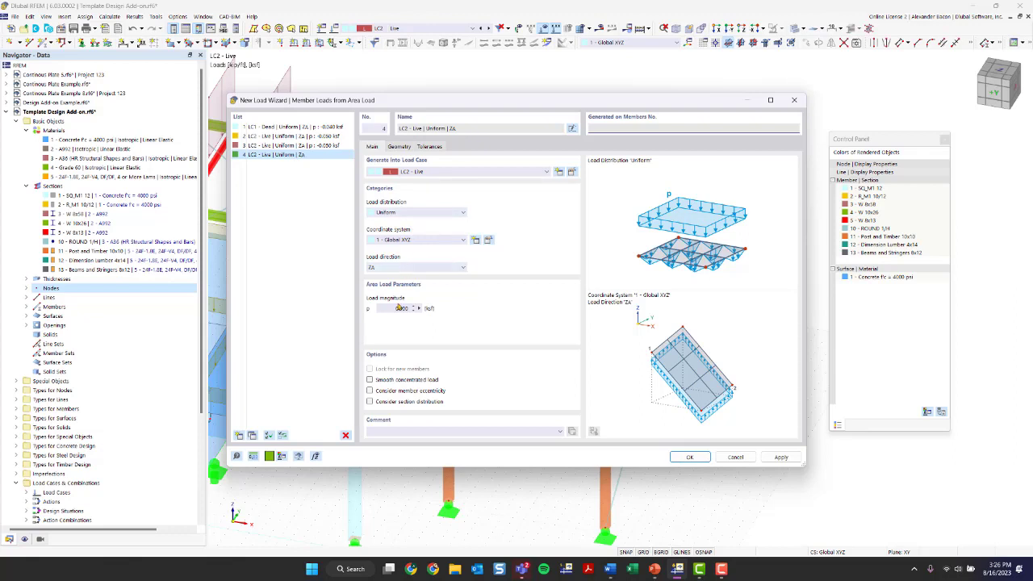
pyautogui.doubleClick(394, 308)
pyautogui.write('-')
# Step: Switch between the wizard's Geometry and load parameter tabs, ending on Geometry
pyautogui.click(398, 146)
pyautogui.click(421, 177)
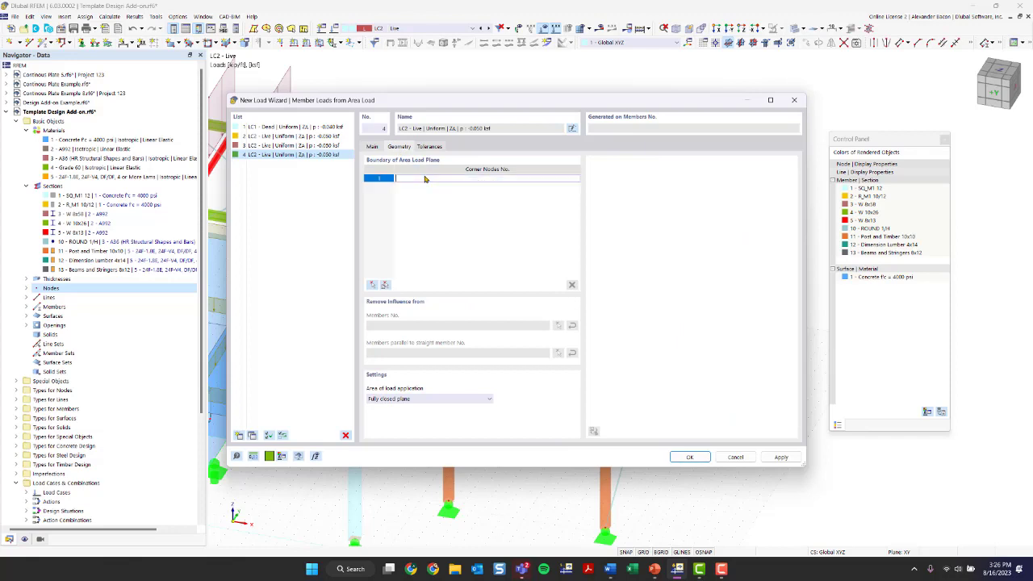
pyautogui.click(374, 148)
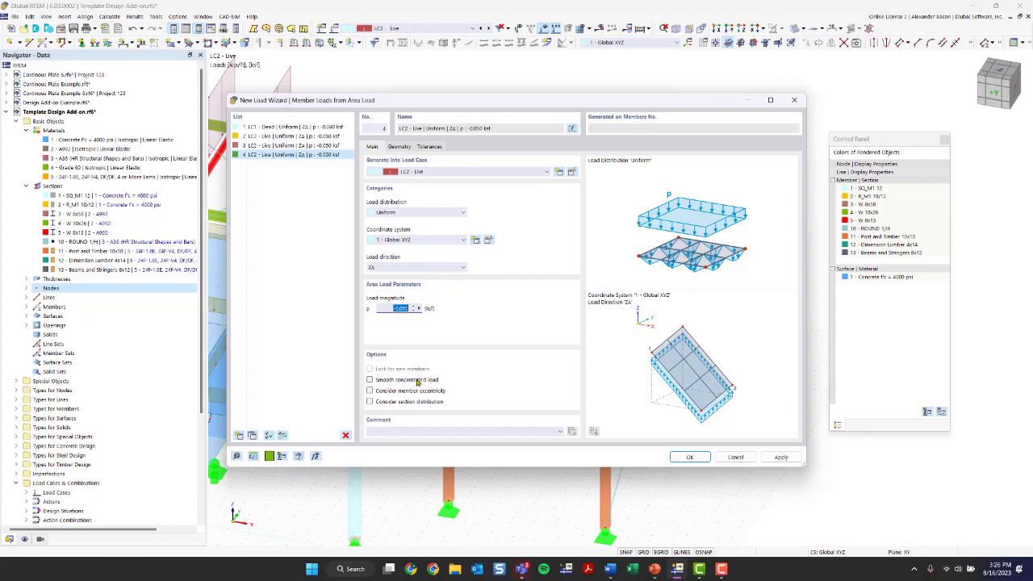
pyautogui.click(401, 146)
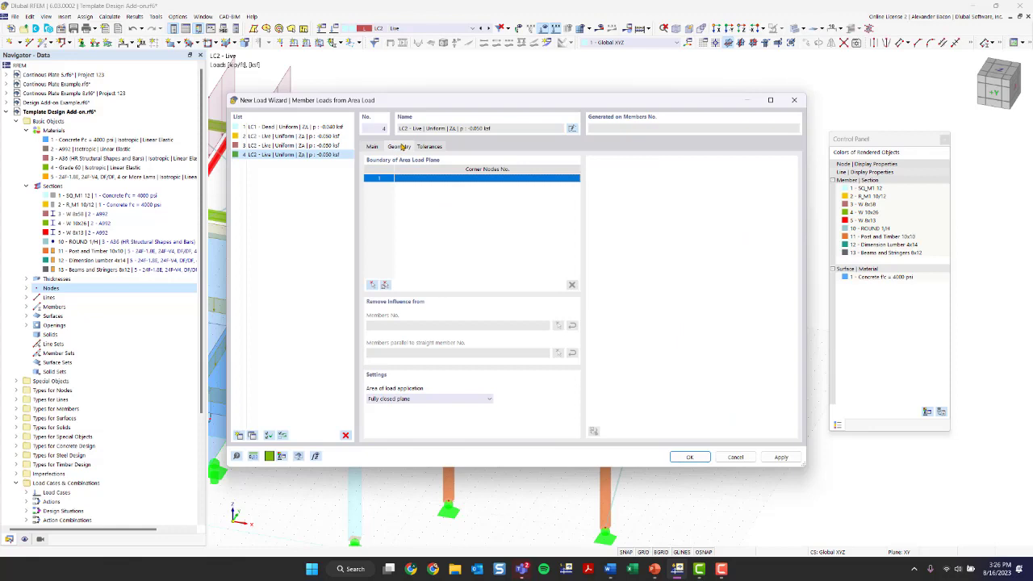
# Step: Pick nodes 97, 83, 85 and 89 in the model as the load area's corners
pyautogui.click(372, 286)
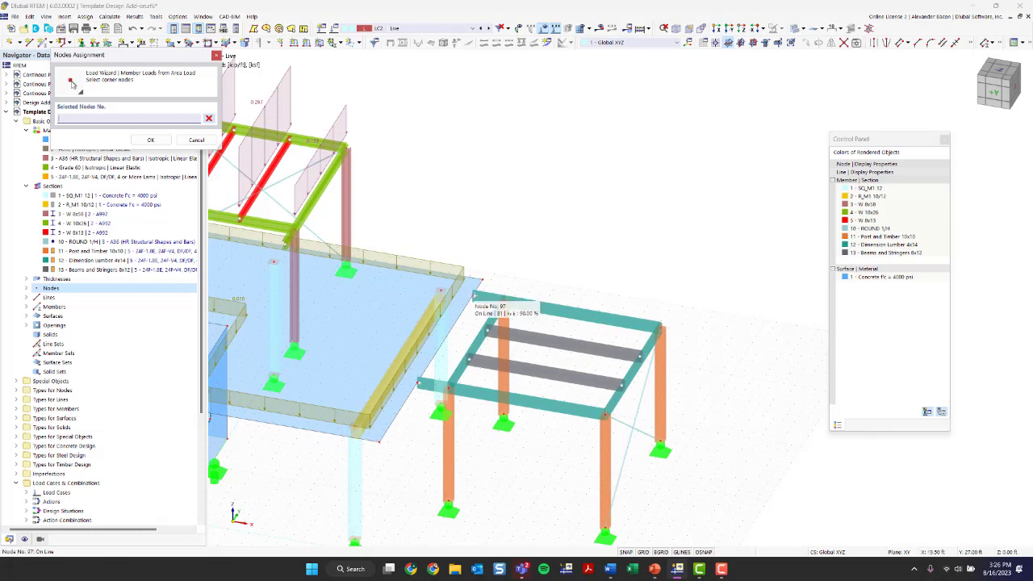
pyautogui.click(475, 299)
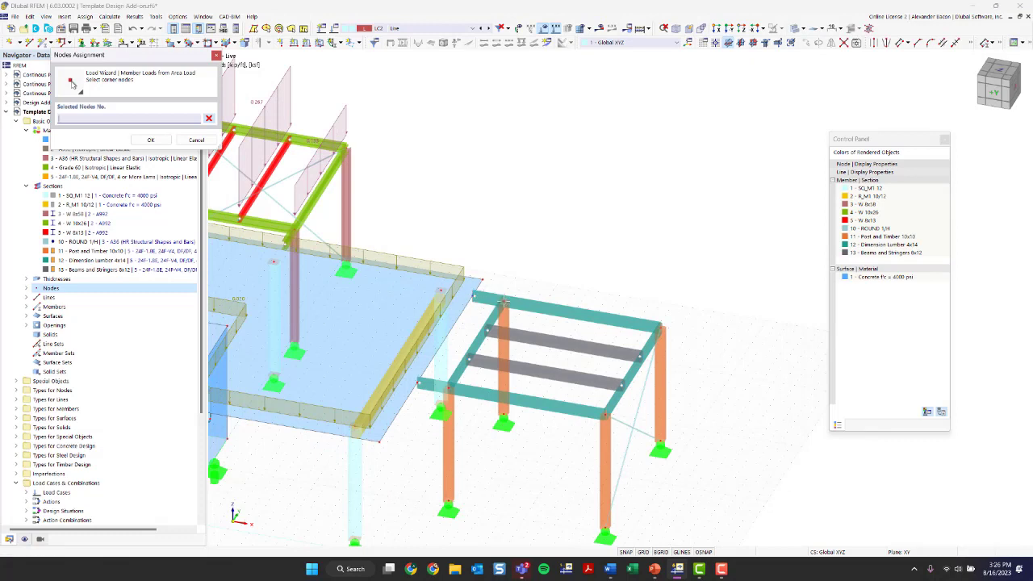
pyautogui.click(448, 389)
pyautogui.click(605, 415)
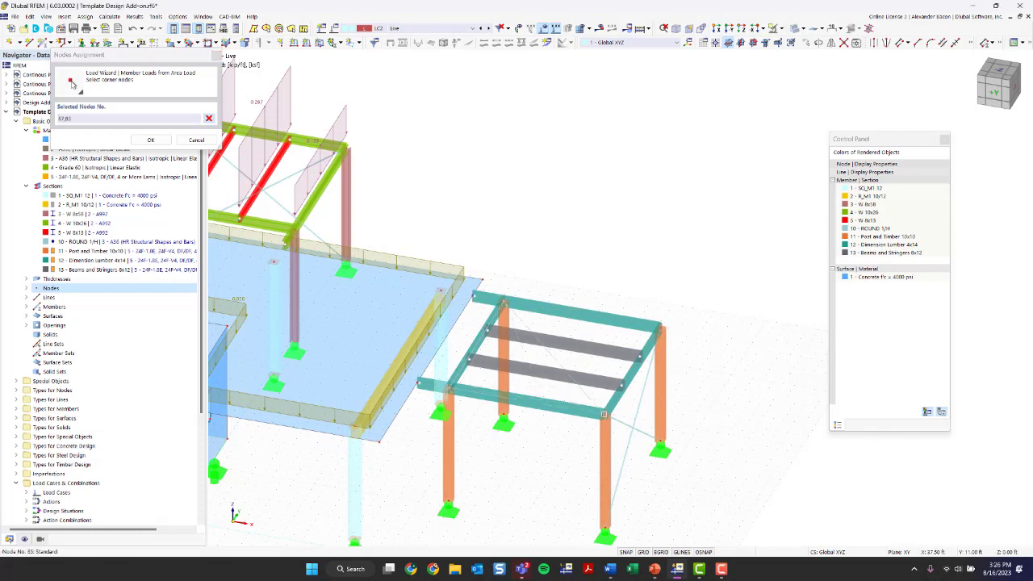
pyautogui.click(660, 327)
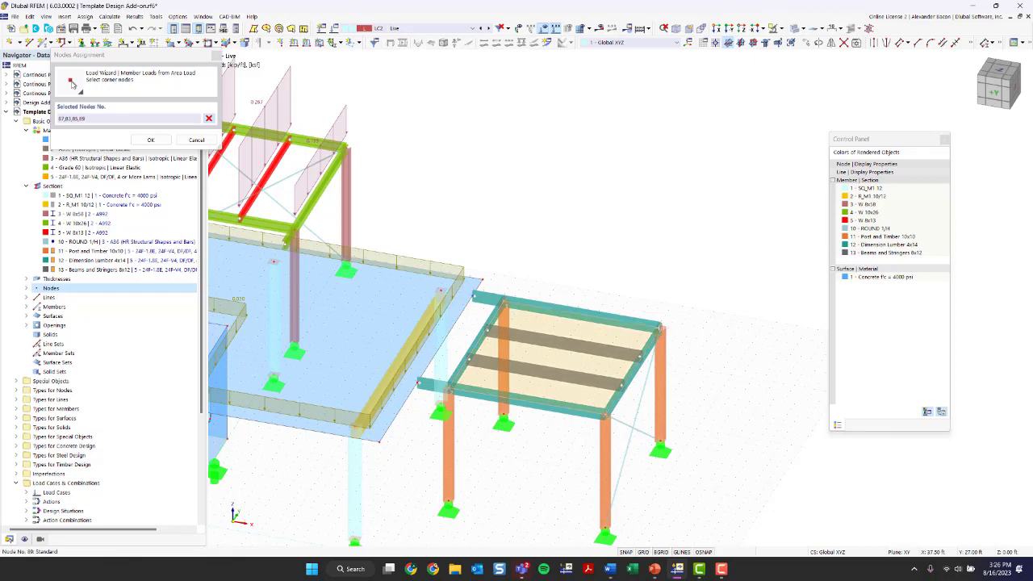
pyautogui.press('Return')
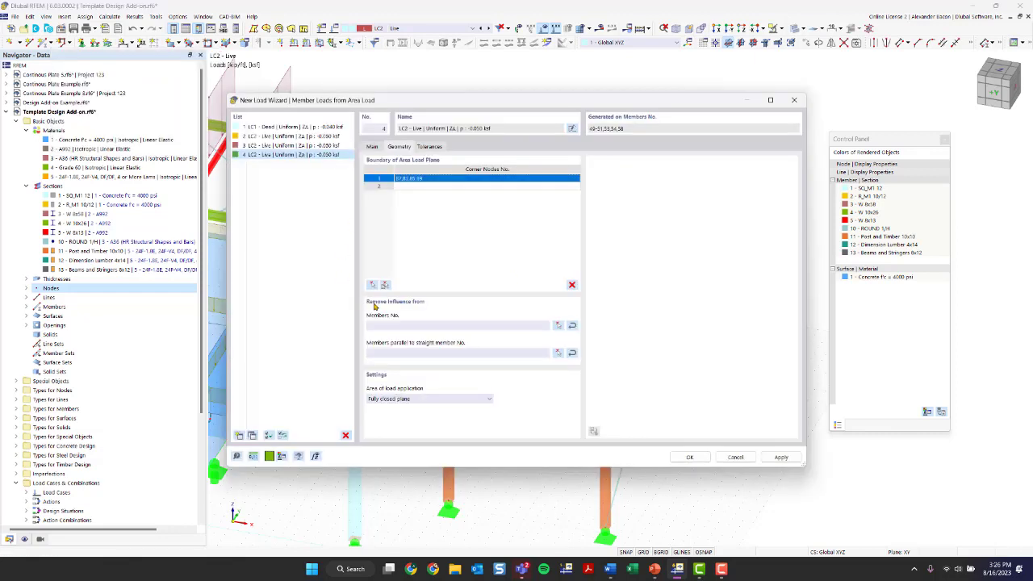
# Step: Exclude members parallel to member 51 and create the area load
pyautogui.click(434, 326)
pyautogui.click(414, 355)
pyautogui.click(558, 354)
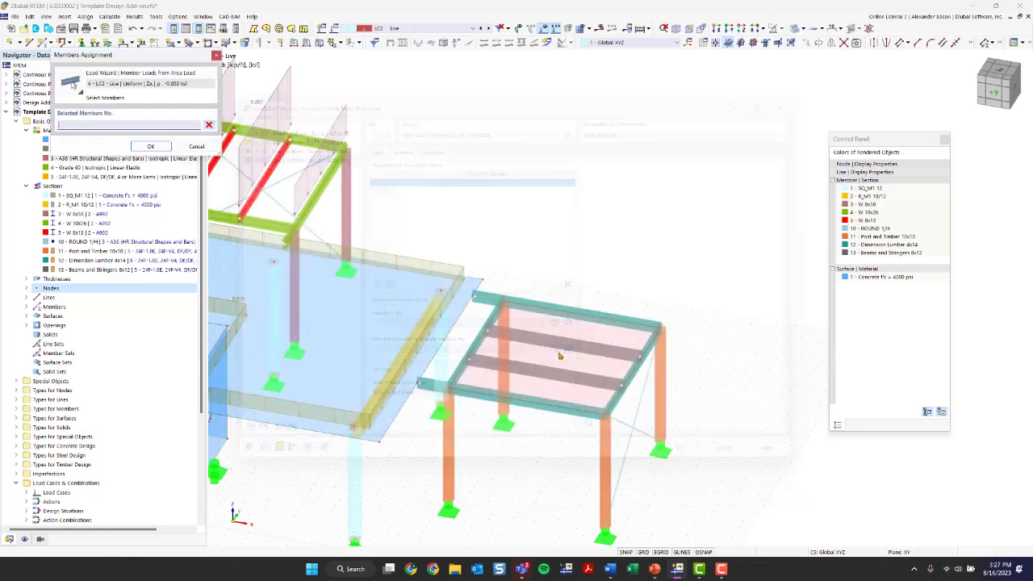
pyautogui.click(613, 398)
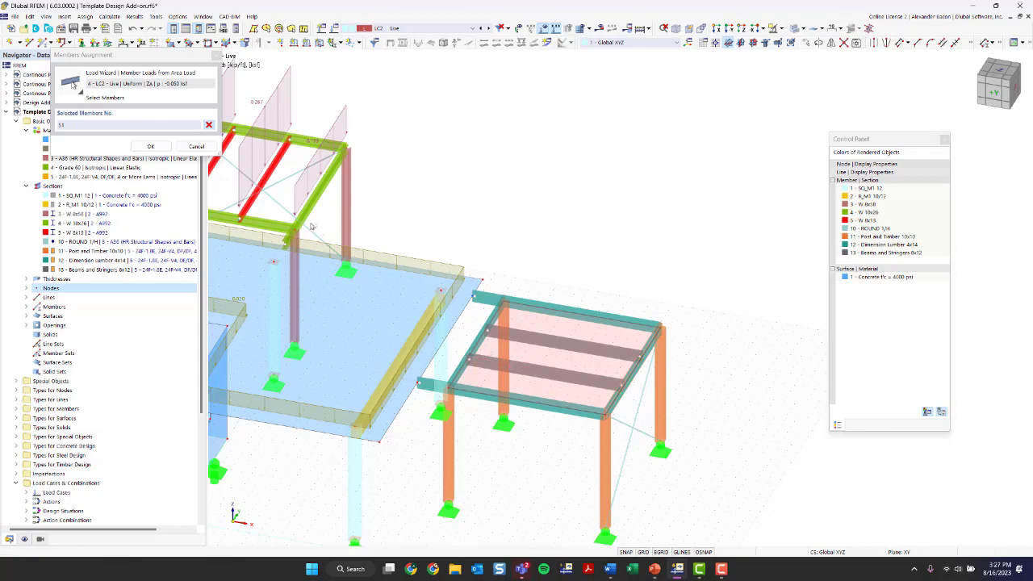
pyautogui.click(150, 148)
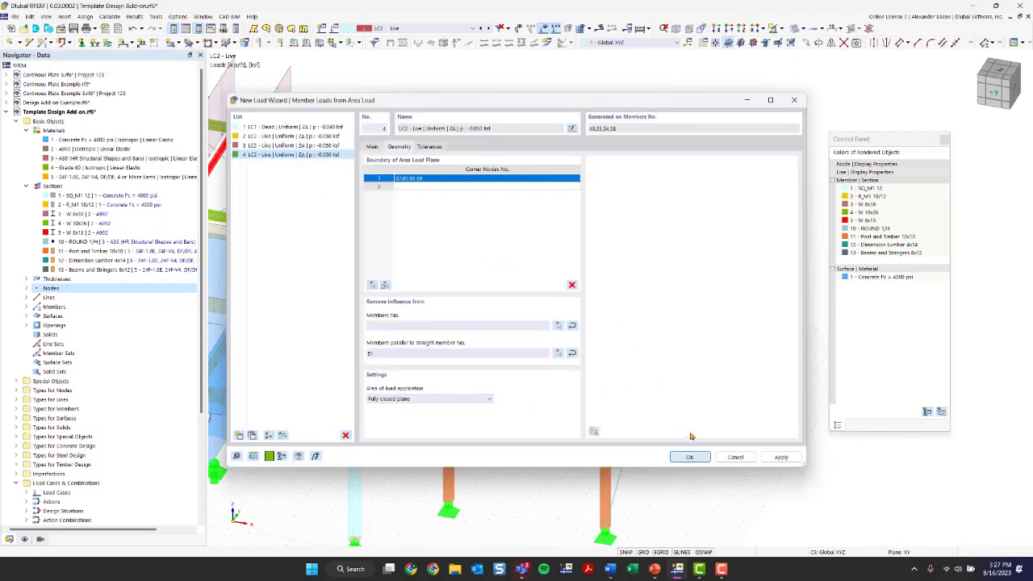
pyautogui.click(689, 457)
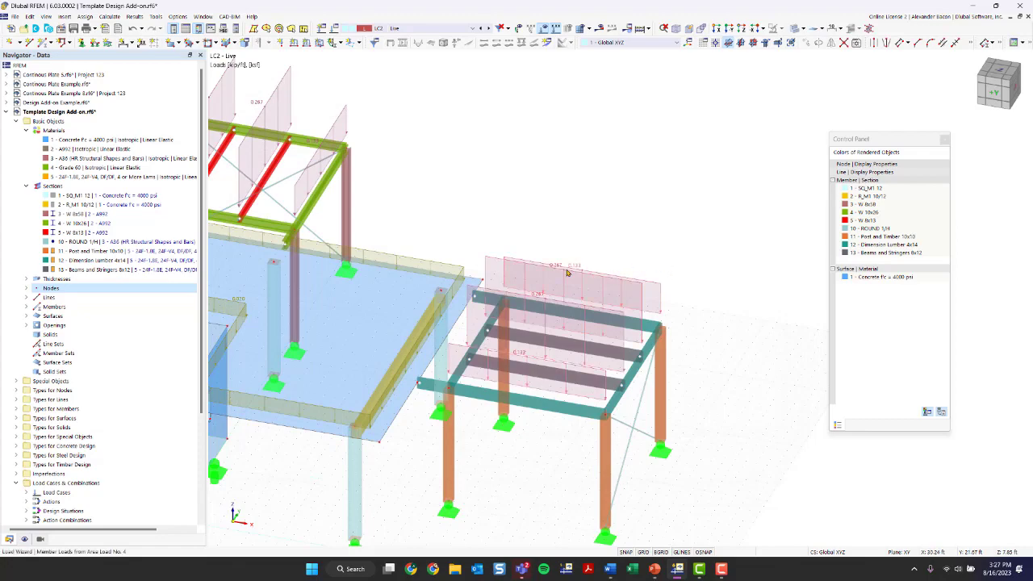
pyautogui.moveTo(744, 382)
pyautogui.keyDown('ctrl'); pyautogui.mouseDown(button='middle')
pyautogui.moveTo(624, 348)
pyautogui.moveTo(733, 371)
pyautogui.mouseUp(button='middle'); pyautogui.keyUp('ctrl')
pyautogui.scroll(4, 457, 340)
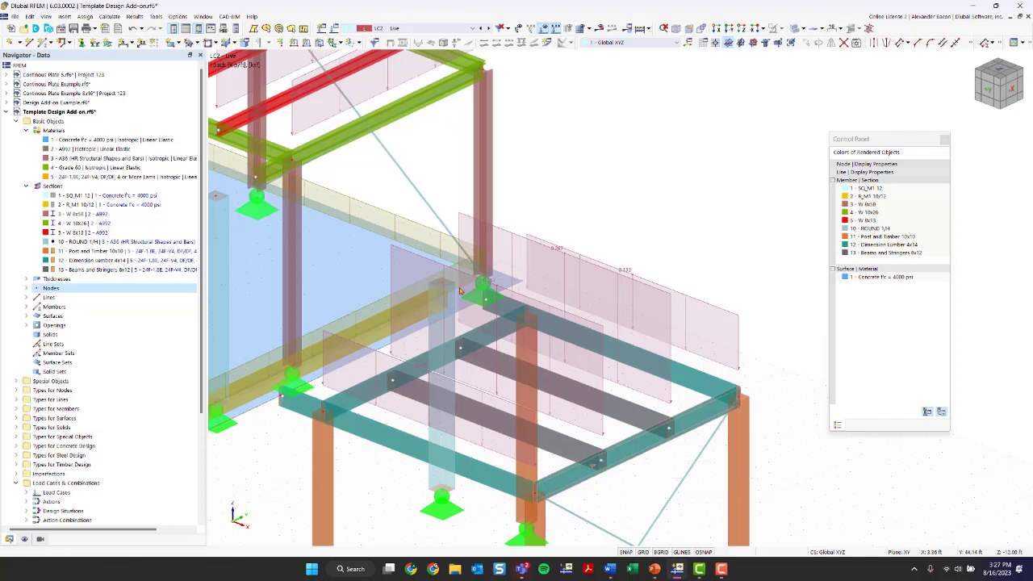
pyautogui.scroll(-4, 422, 265)
pyautogui.moveTo(539, 229); pyautogui.dragTo(506, 265, button='middle')
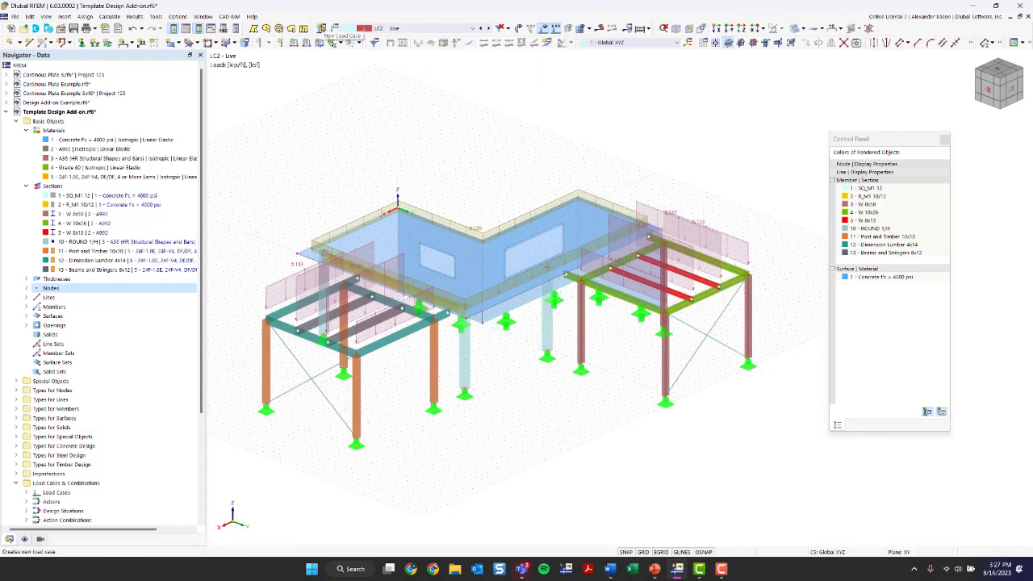
# Step: Create load case LC3 named 'Wind in -X' with action category Wind load
pyautogui.click(321, 28)
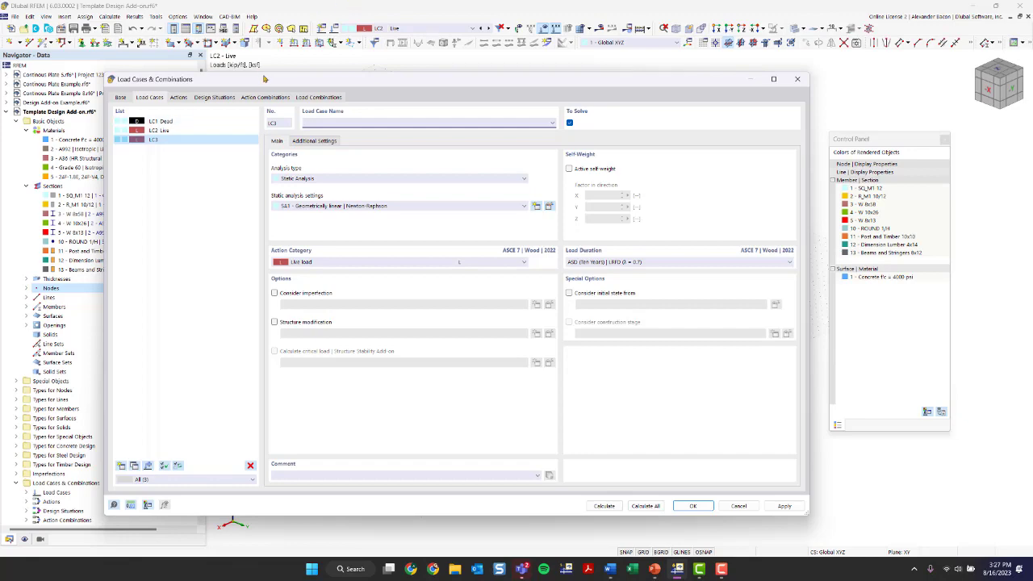
pyautogui.moveTo(266, 82); pyautogui.dragTo(342, 321)
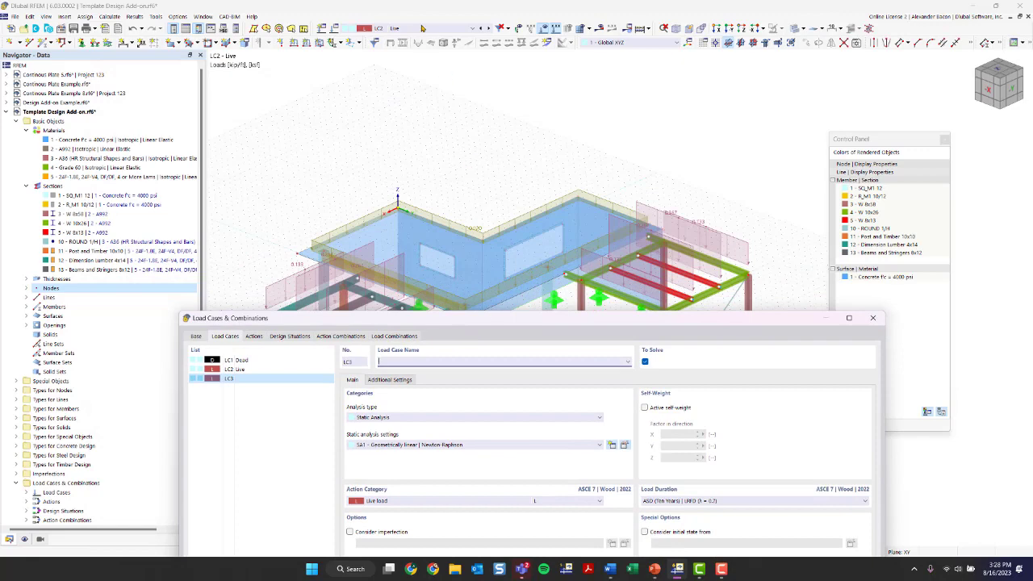
pyautogui.moveTo(463, 318); pyautogui.dragTo(390, 54)
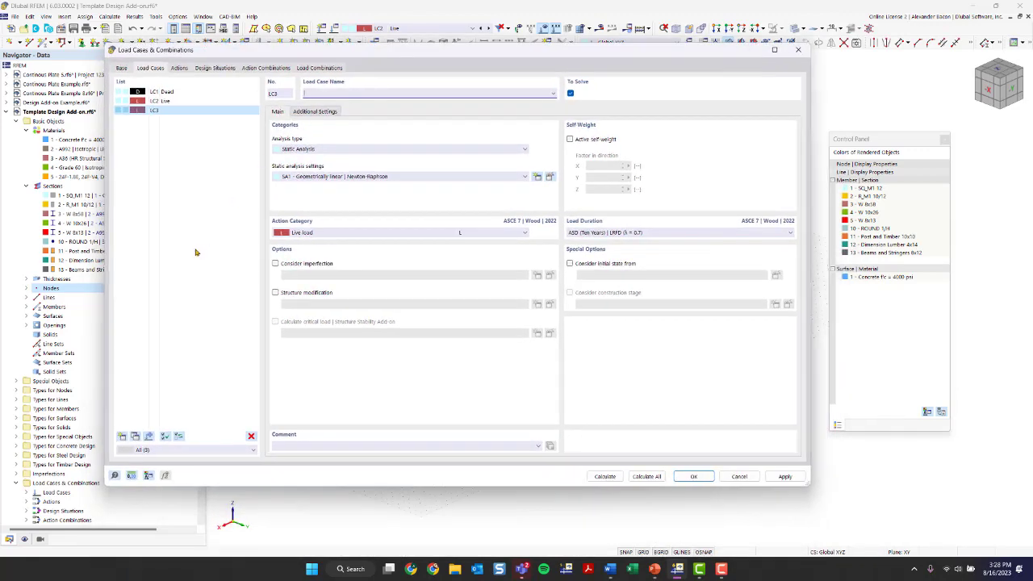
pyautogui.click(339, 91)
pyautogui.write('Wind in -X')
pyautogui.click(309, 234)
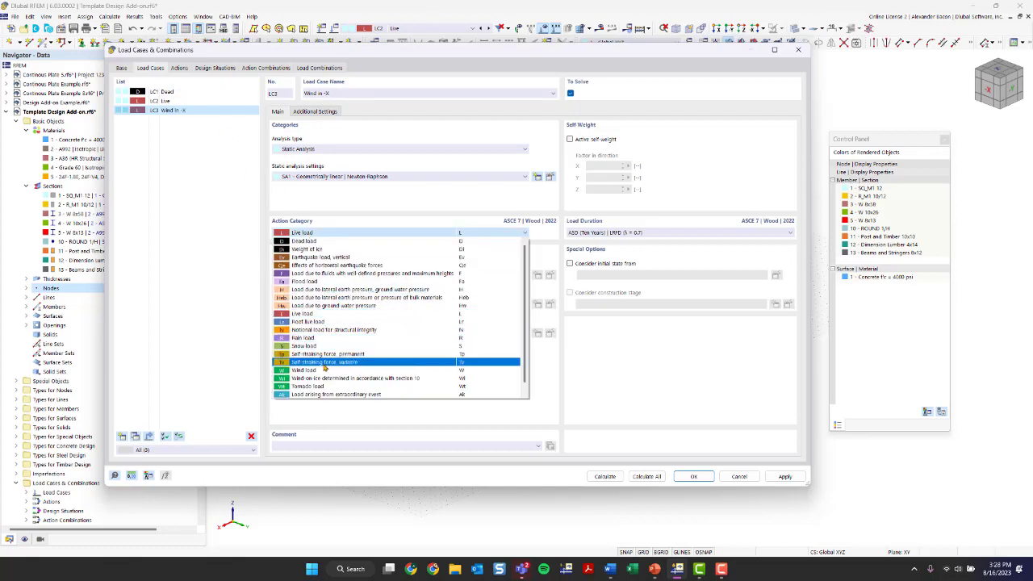
pyautogui.click(318, 370)
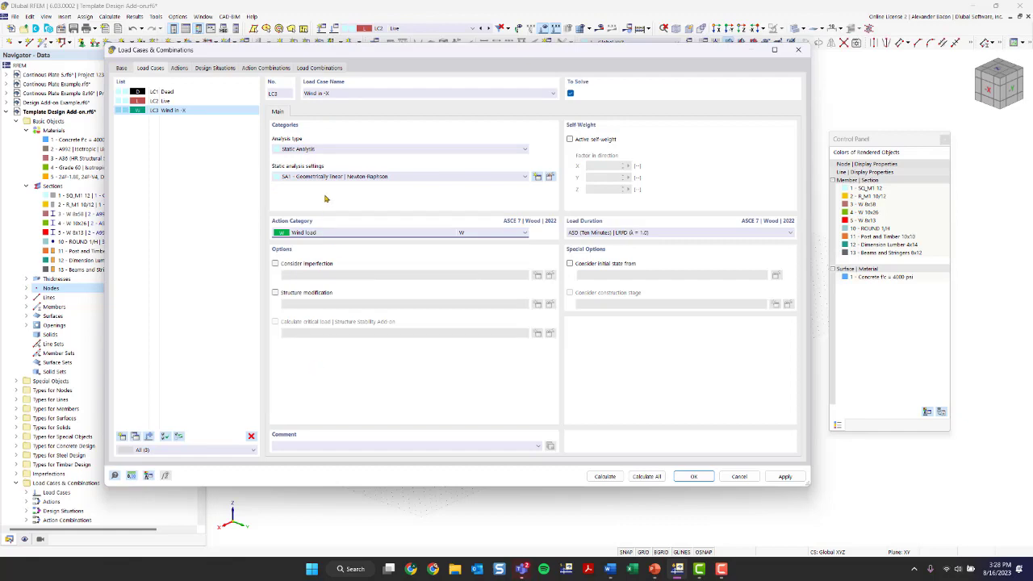
pyautogui.click(684, 475)
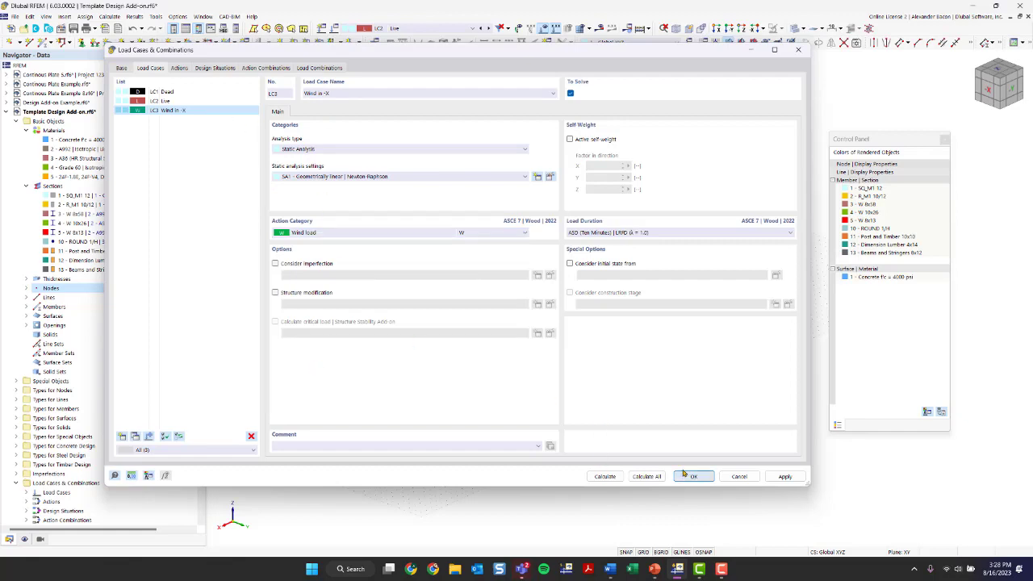
pyautogui.keyDown('ctrl'); pyautogui.moveTo(489, 468); pyautogui.dragTo(685, 422, button='middle'); pyautogui.keyUp('ctrl')
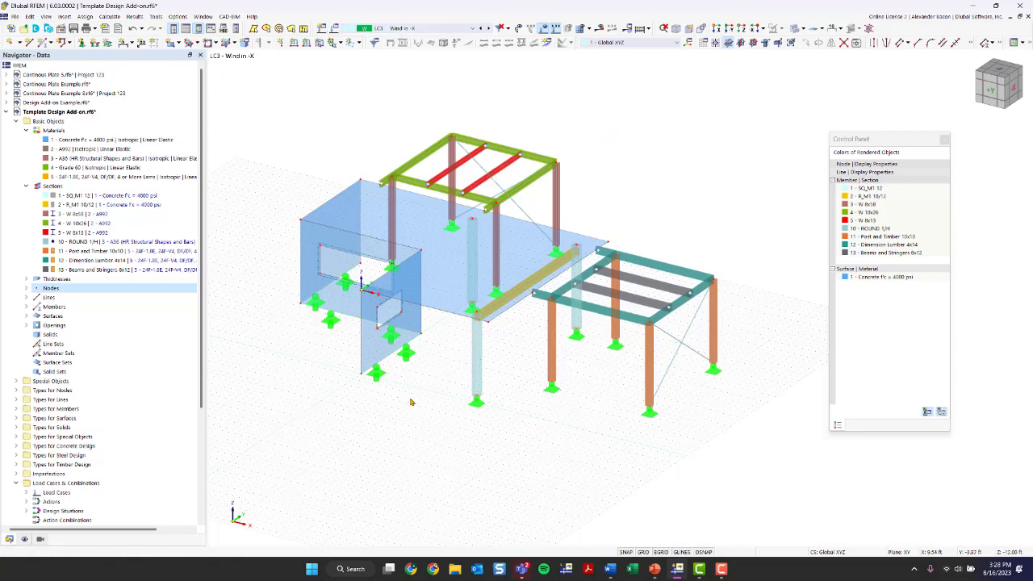
# Step: Rename load case LC3 to 'Wind in +Y'
pyautogui.click(334, 29)
pyautogui.click(357, 93)
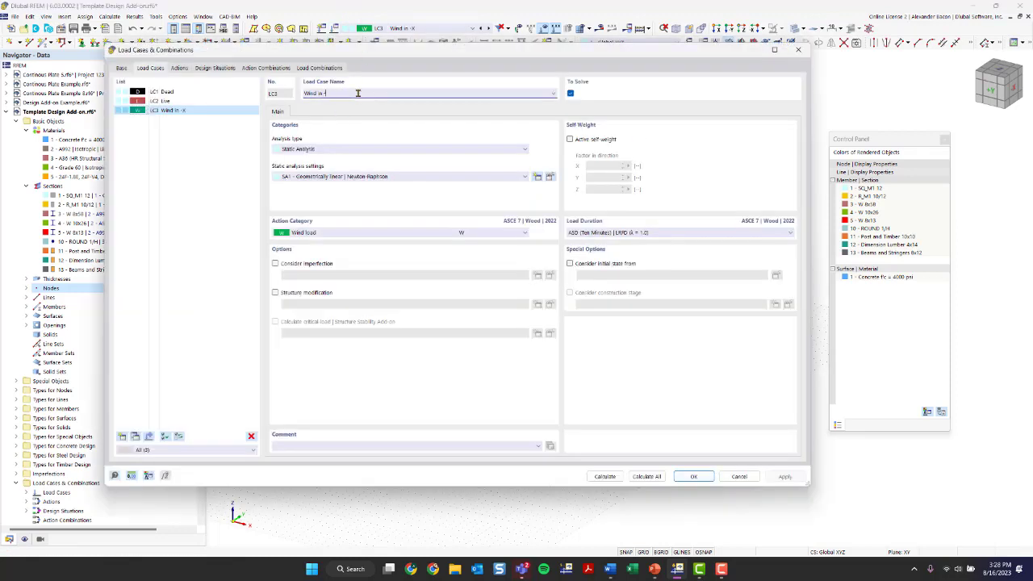
pyautogui.write('+Y')
pyautogui.click(683, 477)
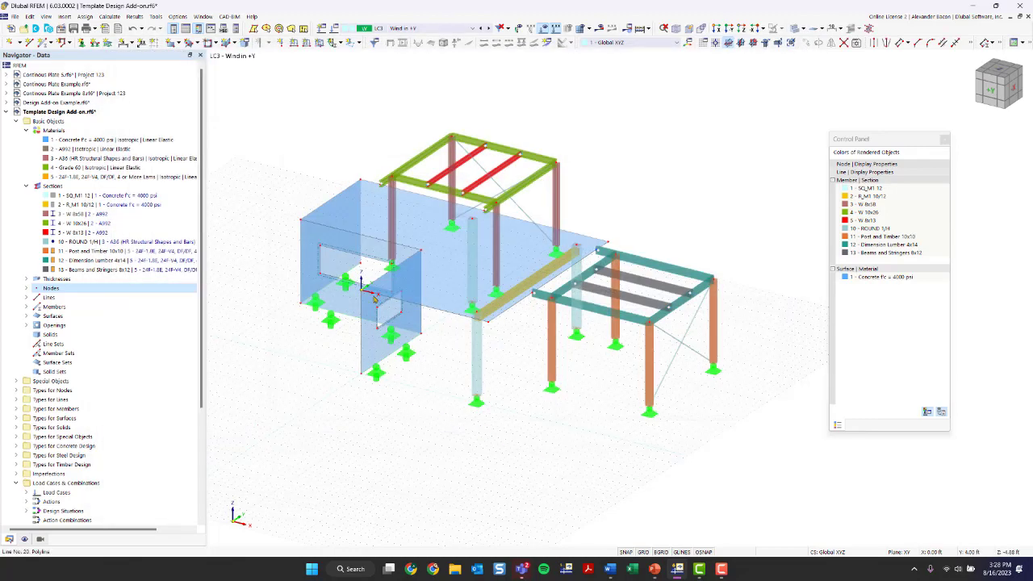
# Step: Add a new uniform surface load with magnitude 6 to the front concrete wall, surface 4
pyautogui.keyDown('ctrl'); pyautogui.moveTo(431, 501); pyautogui.dragTo(469, 427, button='middle'); pyautogui.keyUp('ctrl')
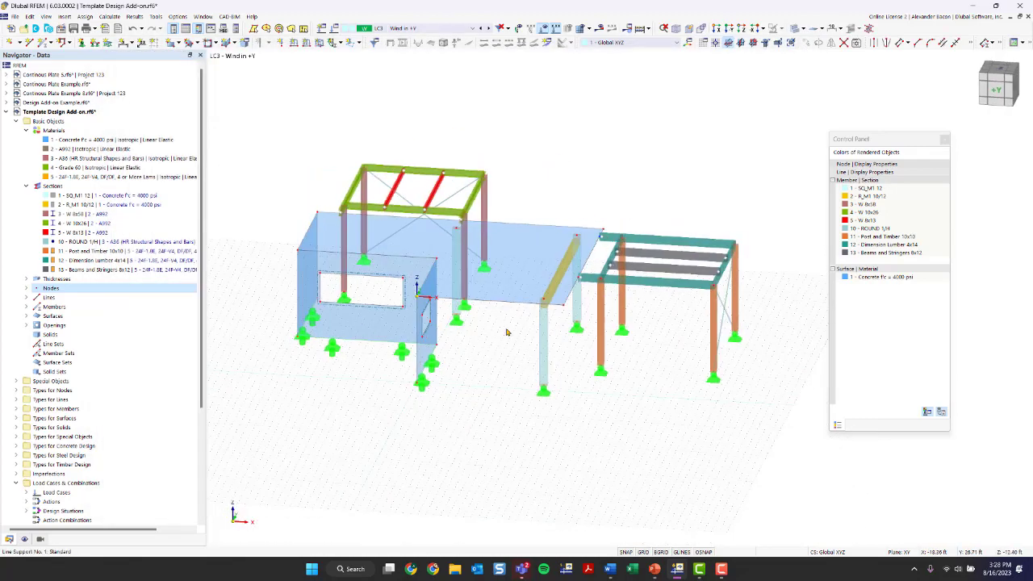
pyautogui.scroll(5, 374, 316)
pyautogui.keyDown('ctrl'); pyautogui.moveTo(370, 449); pyautogui.dragTo(516, 359, button='middle'); pyautogui.keyUp('ctrl')
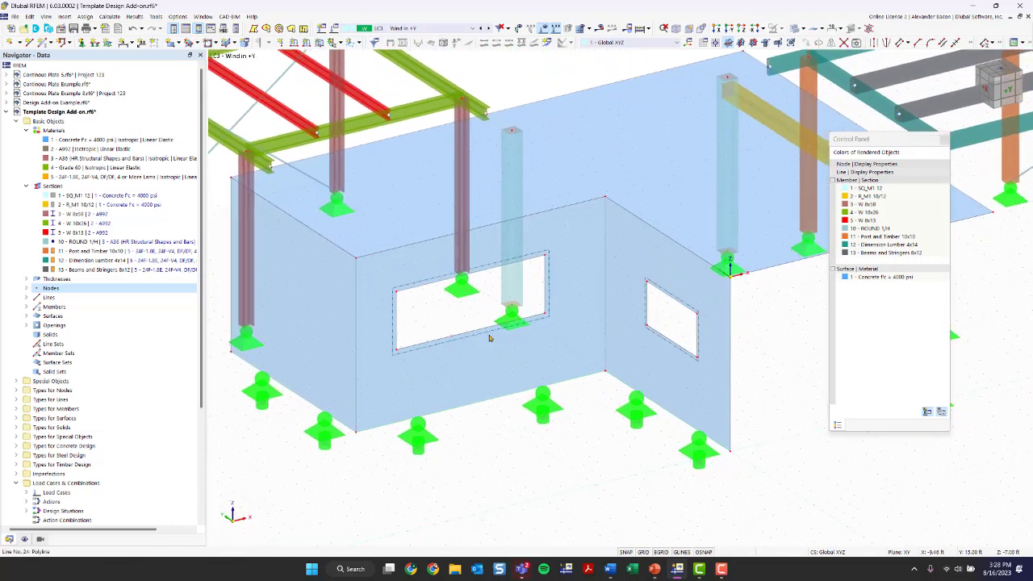
pyautogui.click(533, 364)
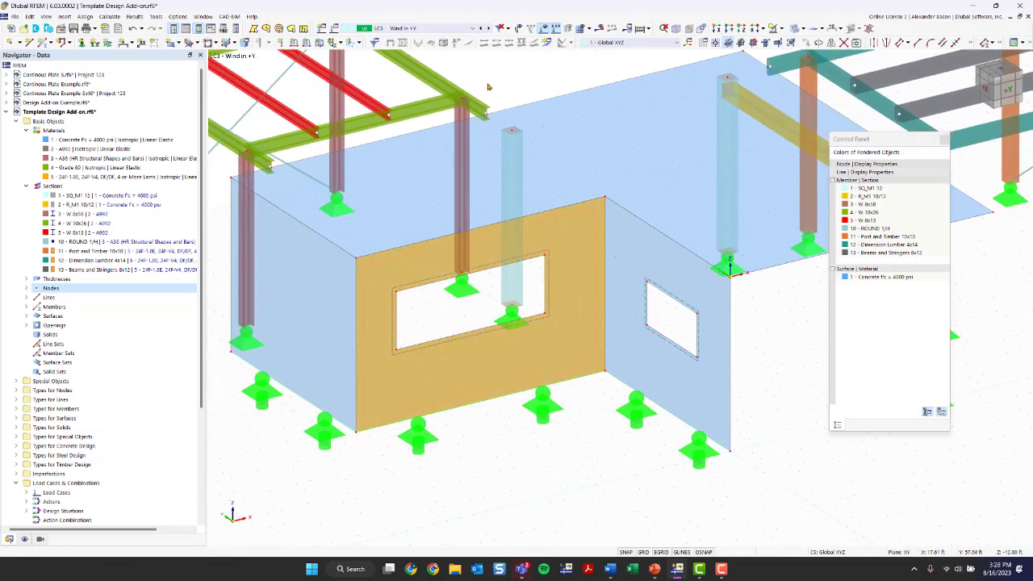
pyautogui.press('Escape')
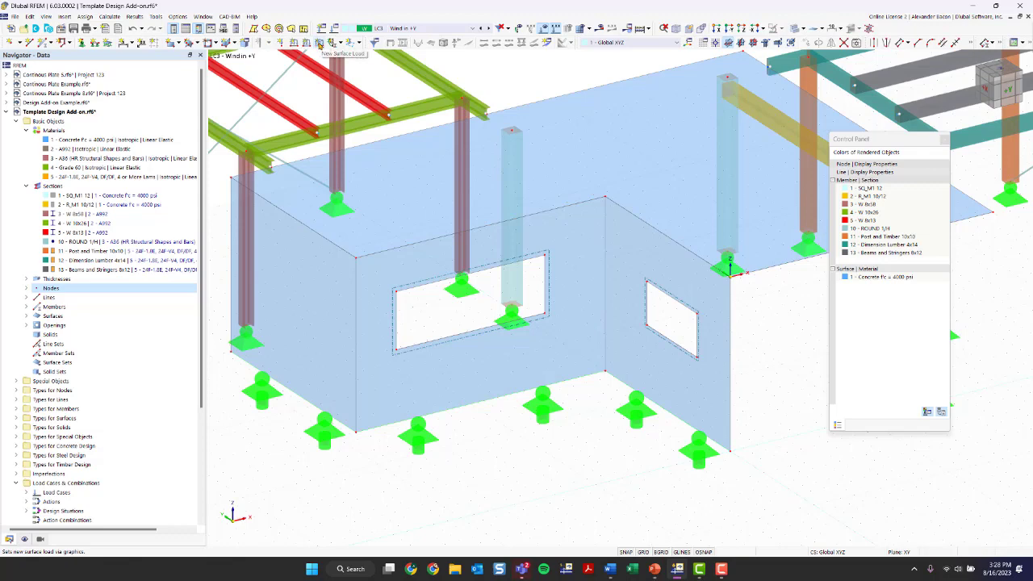
pyautogui.click(319, 44)
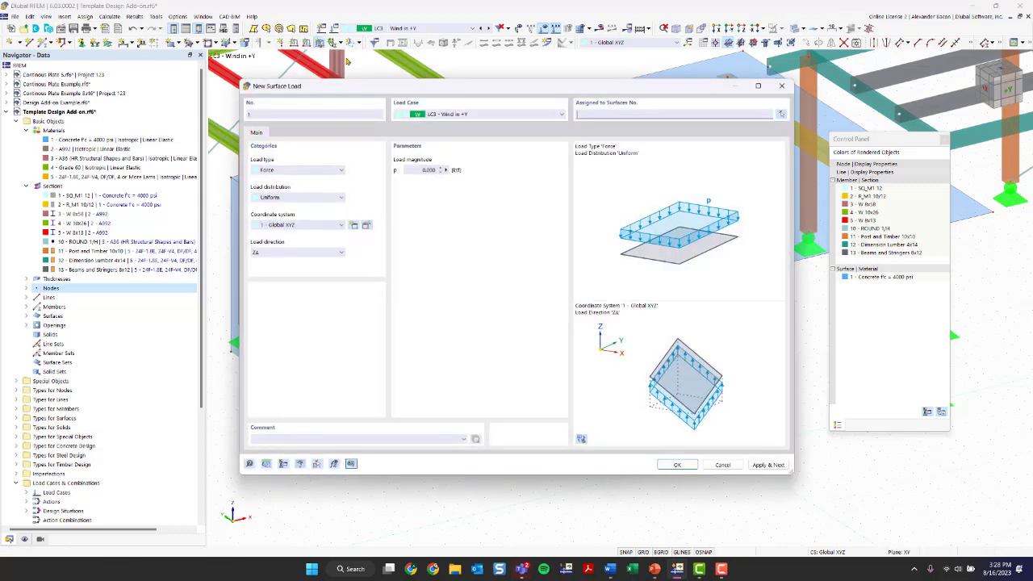
pyautogui.doubleClick(422, 171)
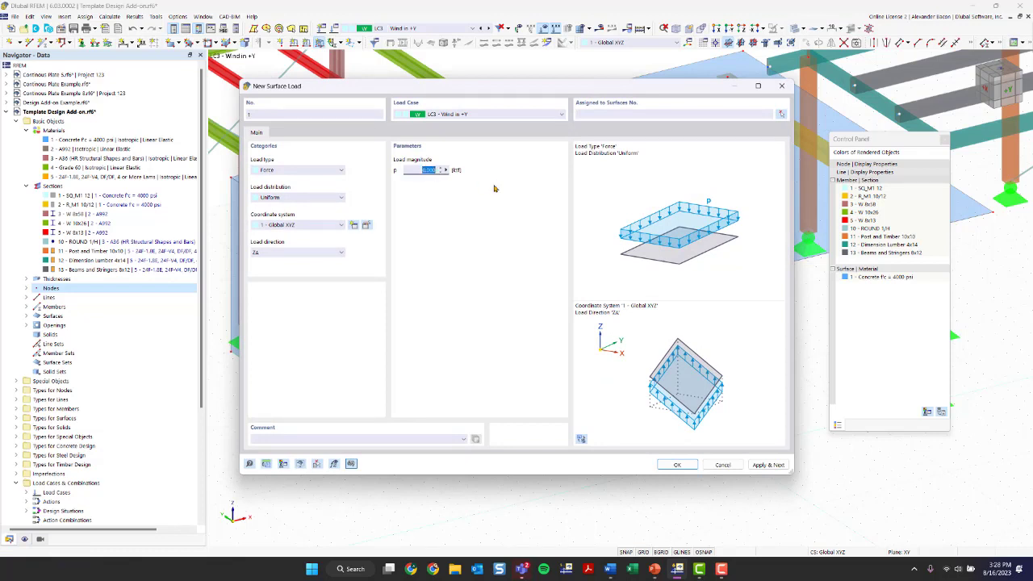
pyautogui.write('6')
pyautogui.click(678, 466)
pyautogui.click(520, 386)
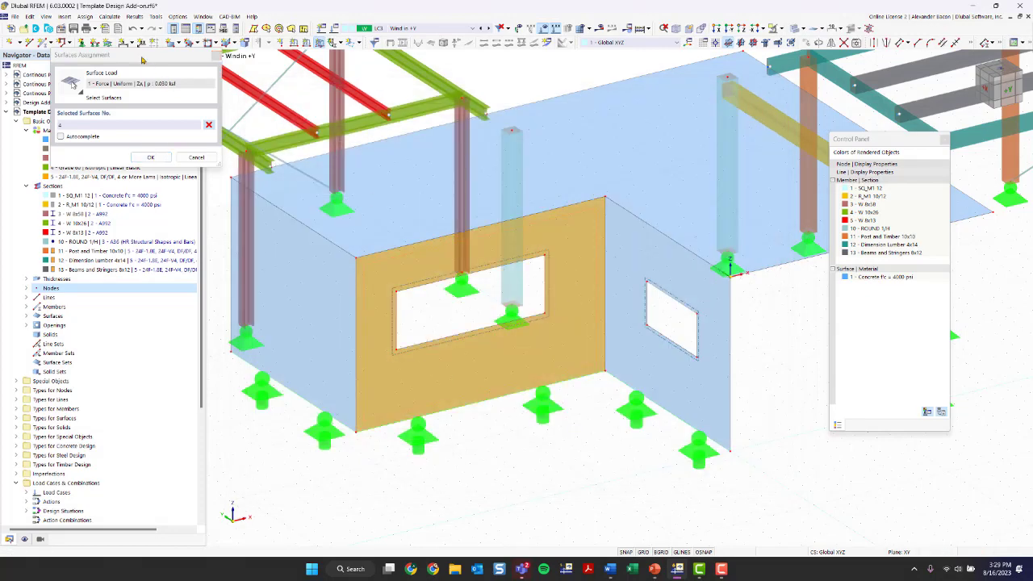
pyautogui.moveTo(197, 54); pyautogui.dragTo(768, 393)
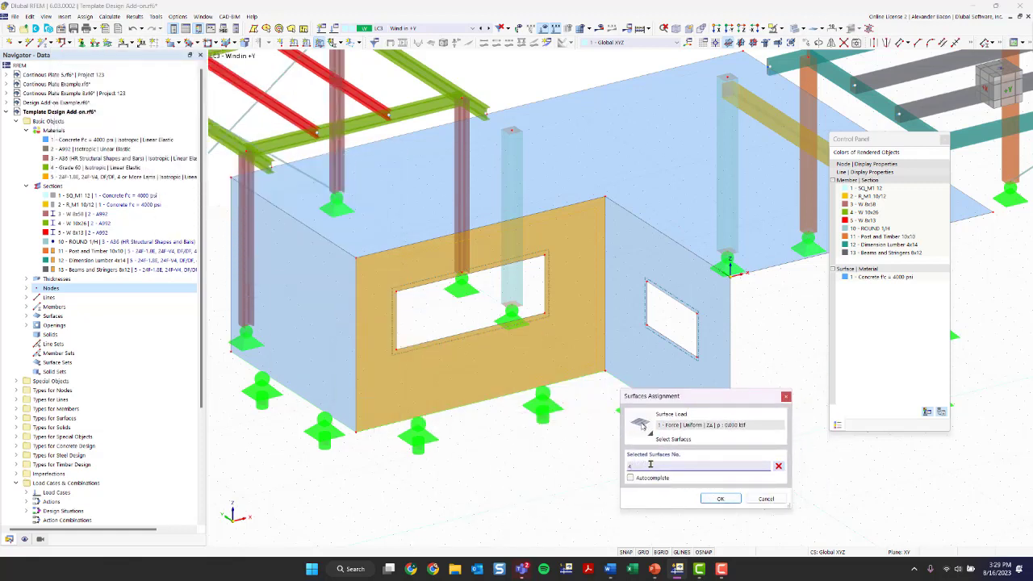
pyautogui.click(711, 495)
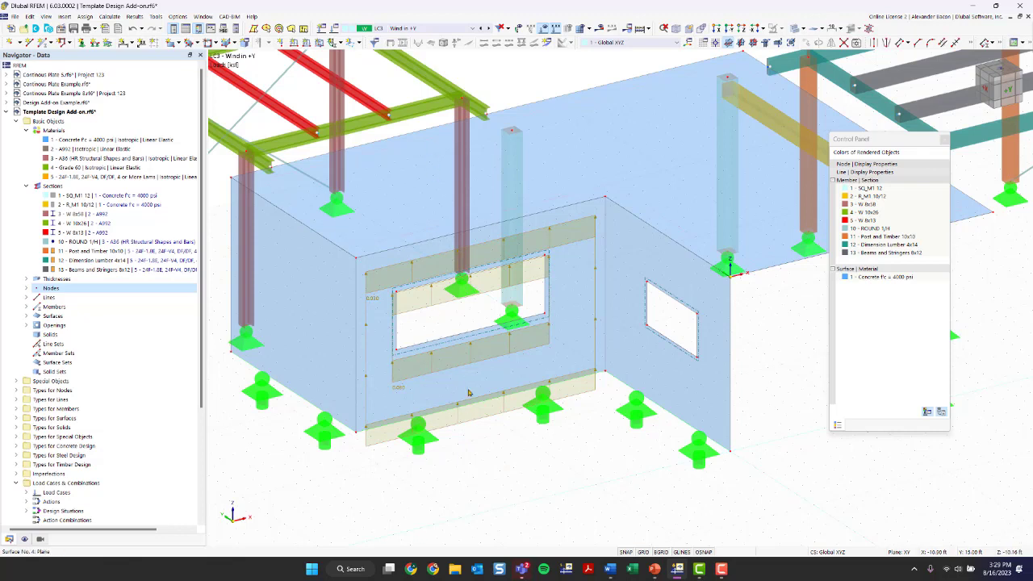
# Step: Change the front wall's surface load direction from ZA to YA, then zoom in on the opening
pyautogui.doubleClick(471, 423)
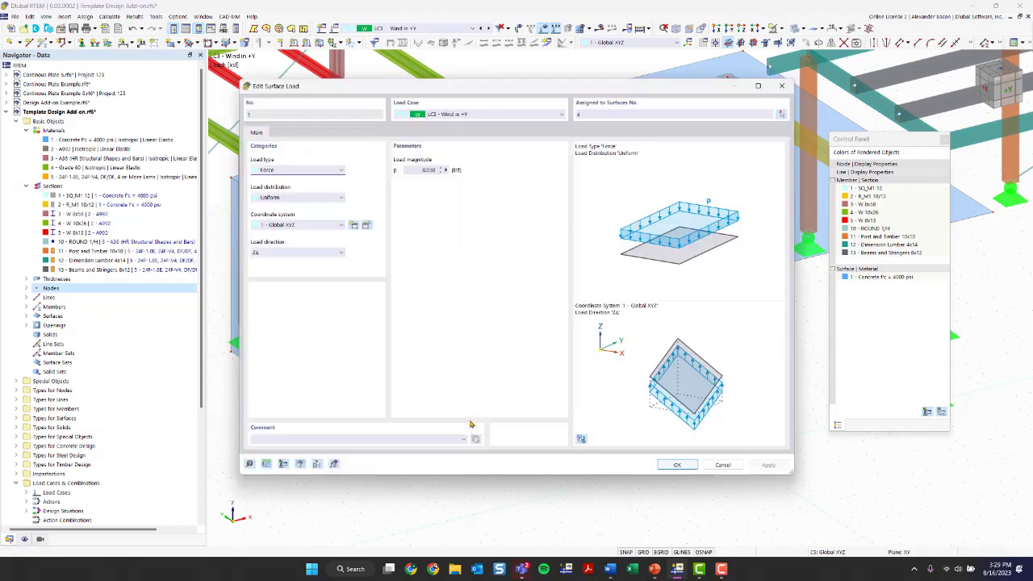
pyautogui.click(318, 253)
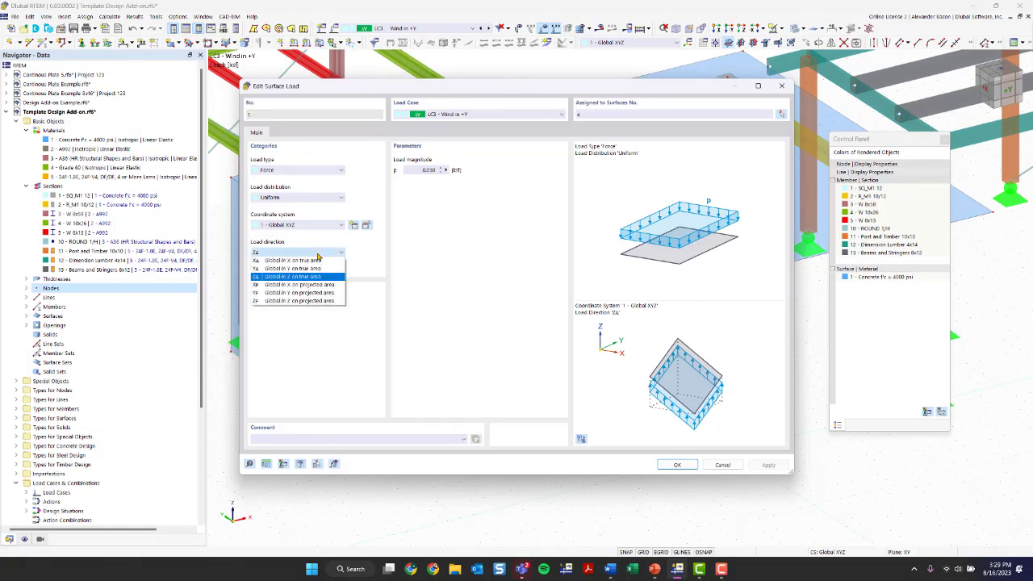
pyautogui.click(309, 269)
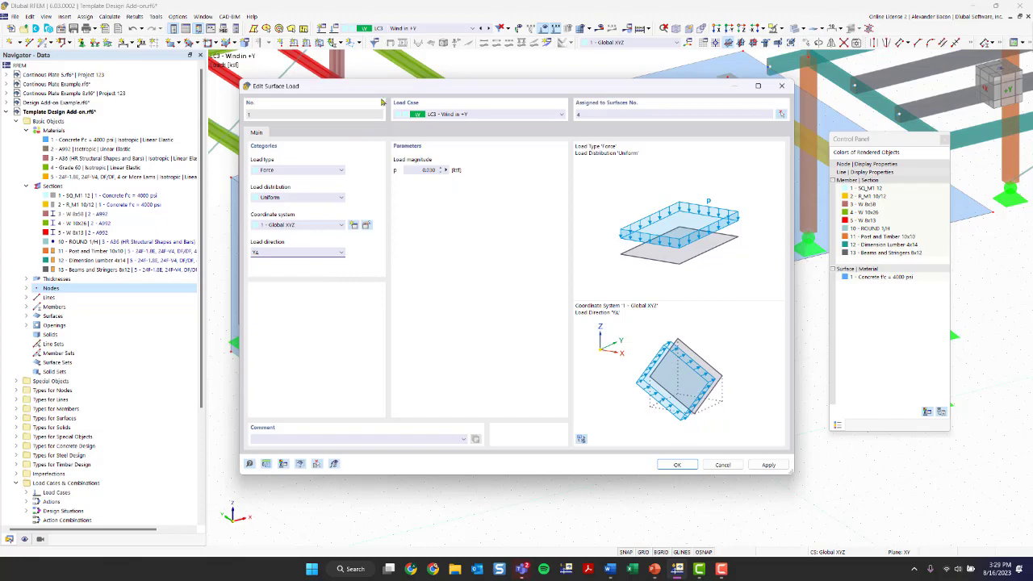
pyautogui.click(669, 464)
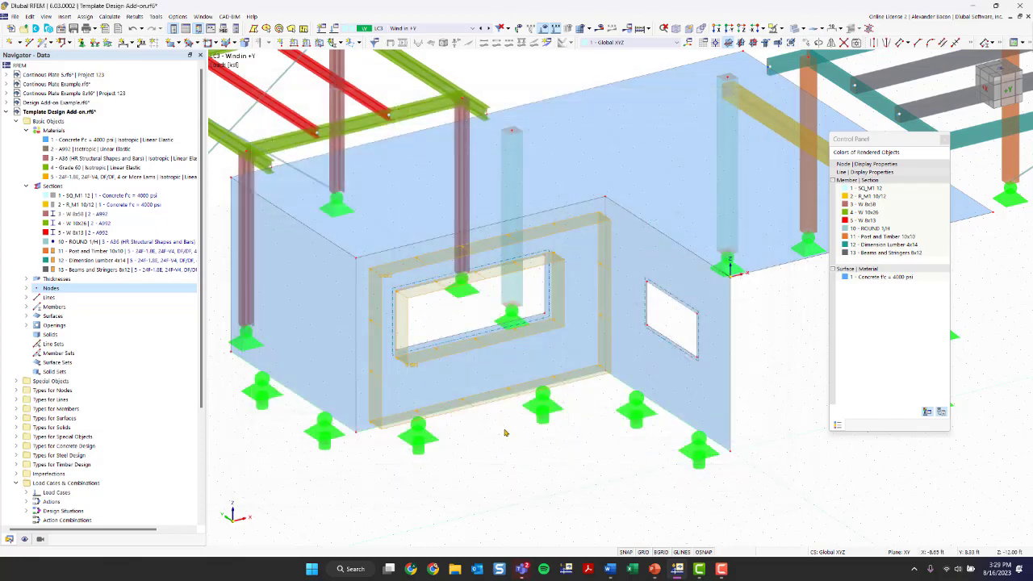
pyautogui.keyDown('ctrl'); pyautogui.moveTo(495, 446); pyautogui.dragTo(474, 456, button='middle'); pyautogui.keyUp('ctrl')
pyautogui.rightClick(474, 456)
pyautogui.press('Escape')
pyautogui.scroll(4, 433, 343)
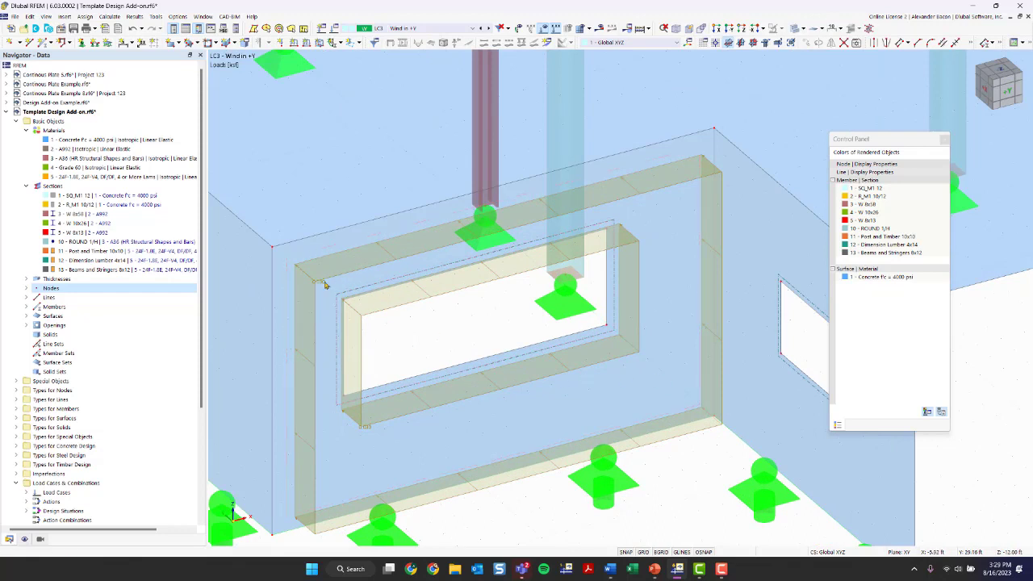
pyautogui.scroll(3, 429, 314)
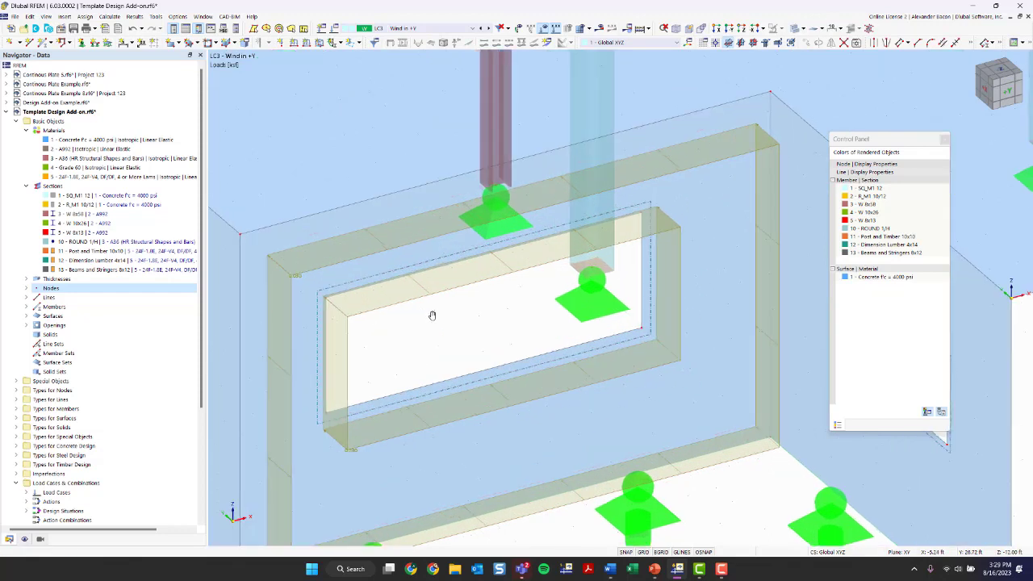
pyautogui.scroll(-3, 508, 325)
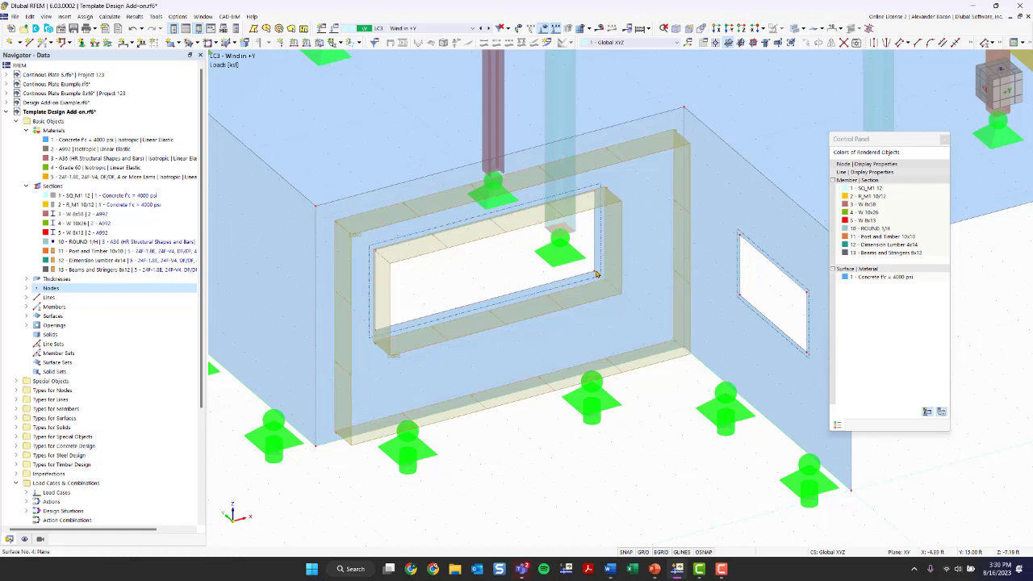
# Step: Set up a new opening load acting in YA, uniform distribution, in Global XYZ
pyautogui.click(360, 44)
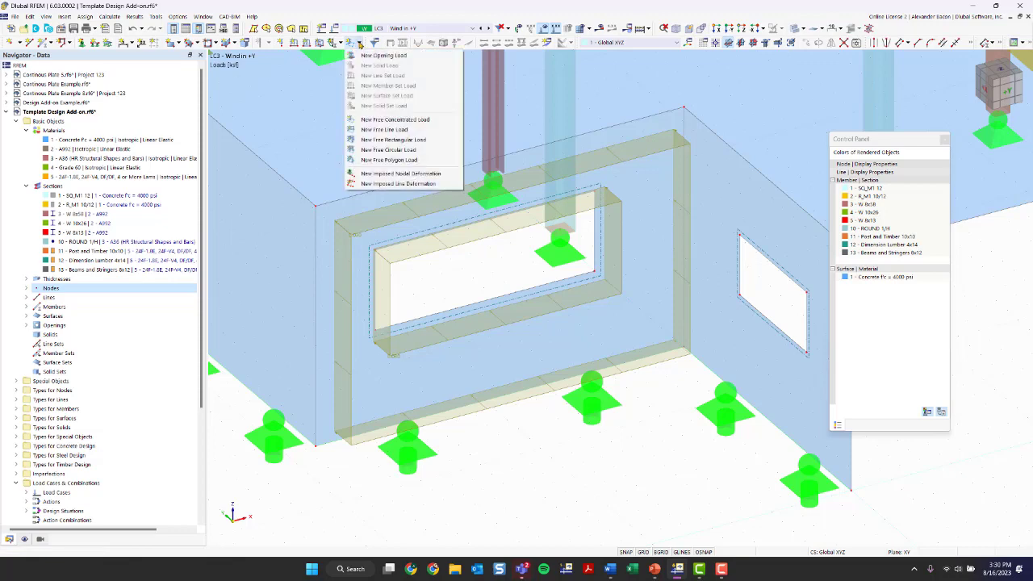
pyautogui.click(383, 55)
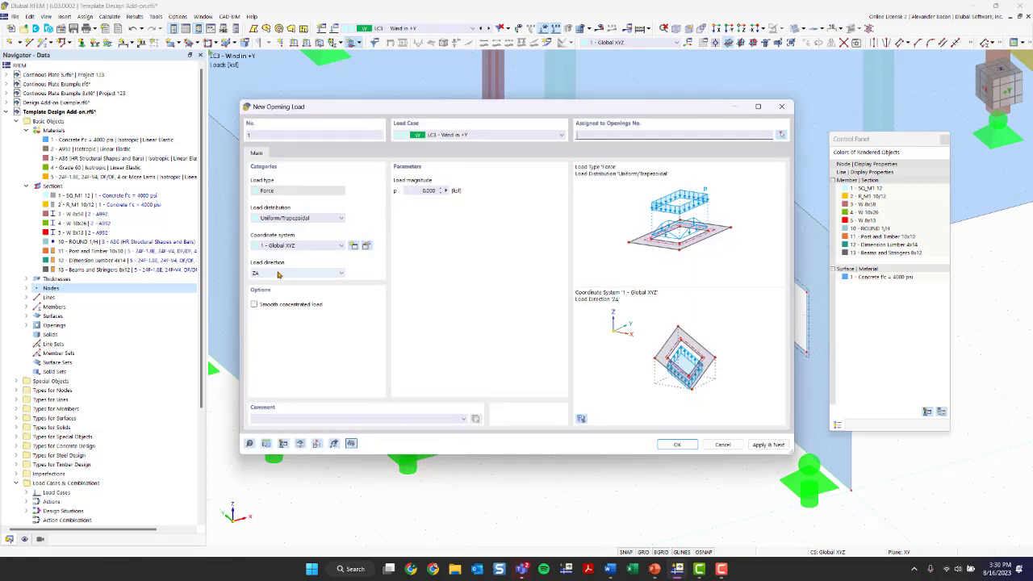
pyautogui.click(423, 190)
pyautogui.write('0')
pyautogui.click(278, 274)
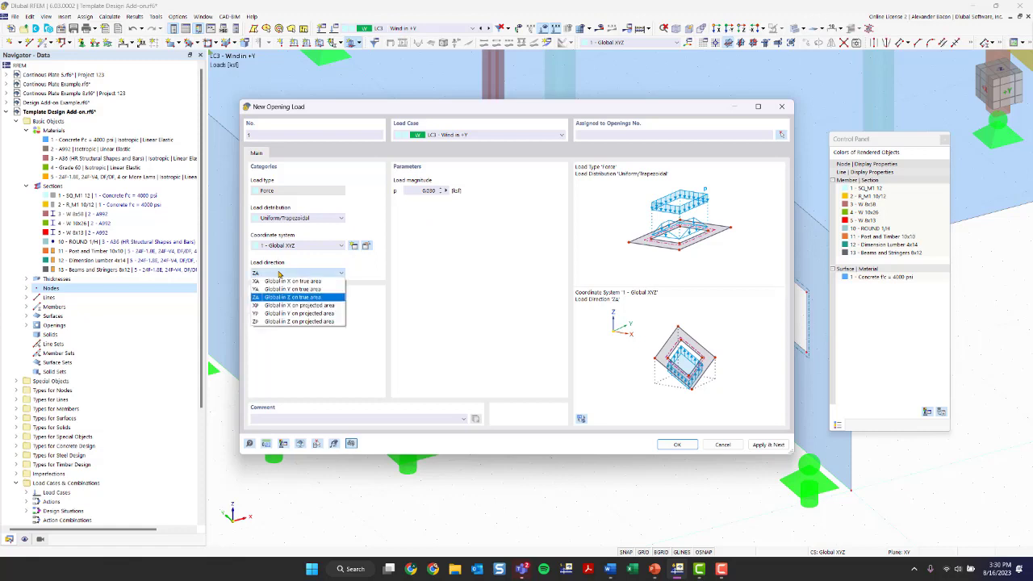
pyautogui.click(281, 289)
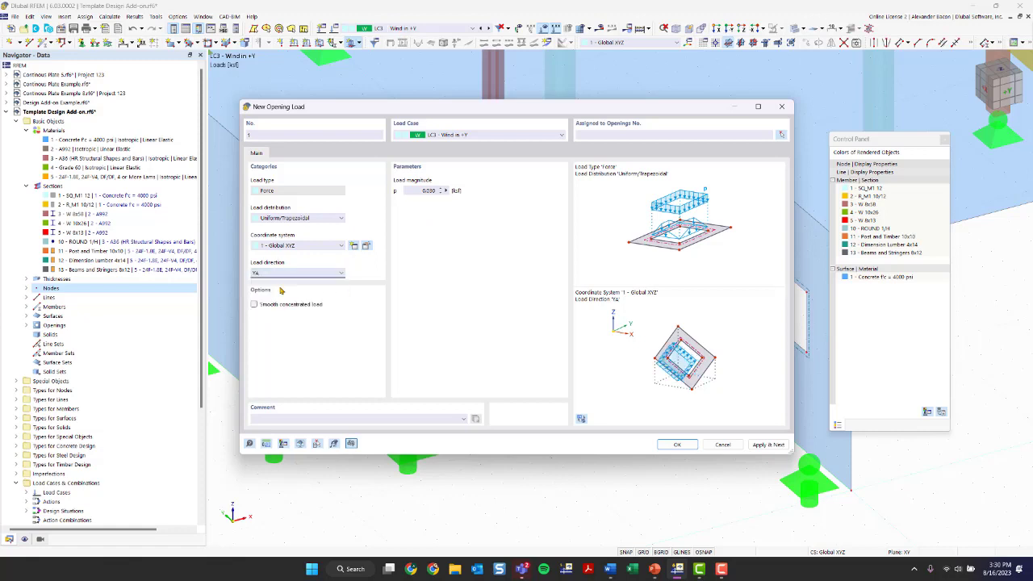
pyautogui.click(292, 218)
pyautogui.click(294, 228)
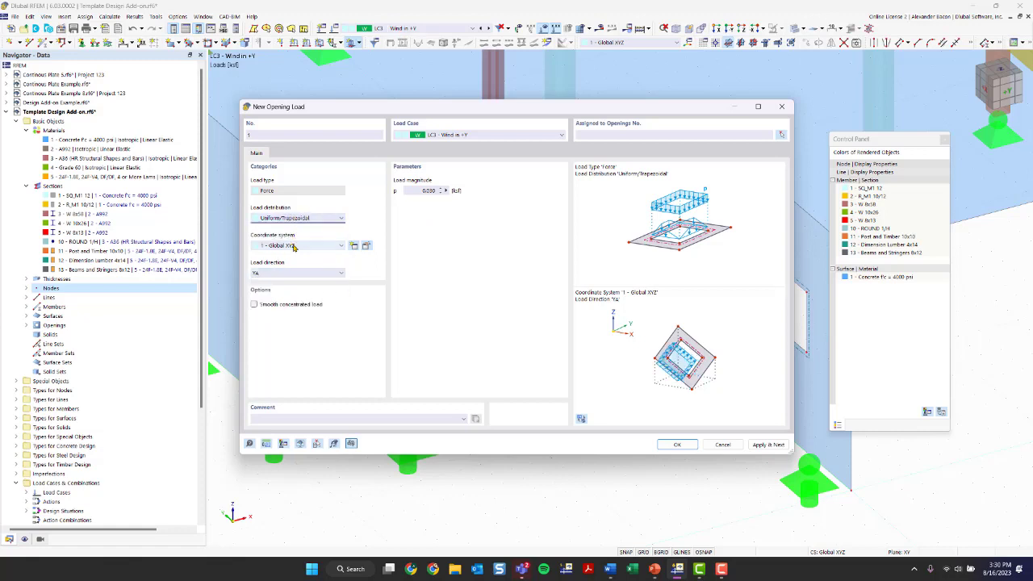
pyautogui.click(295, 246)
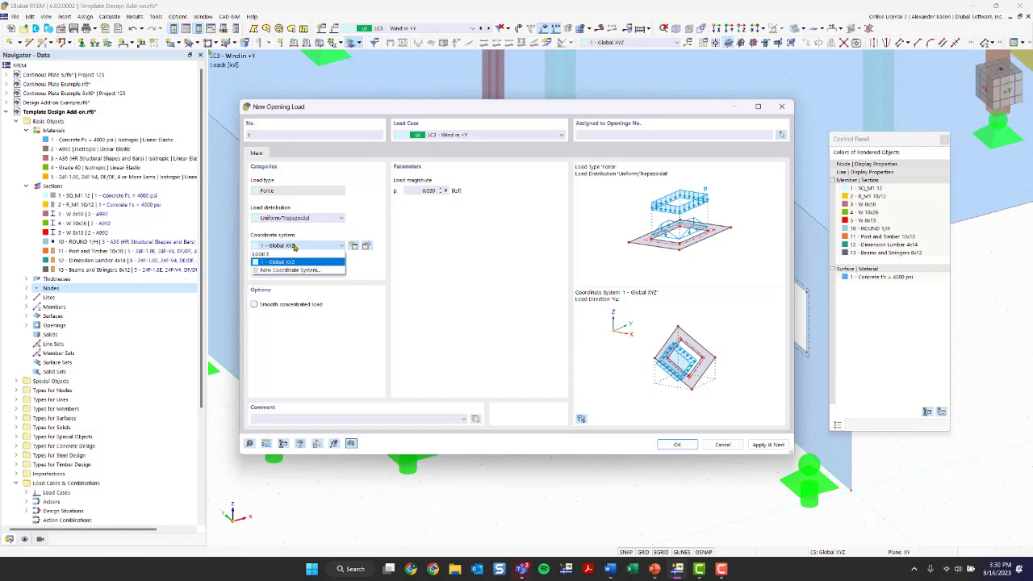
pyautogui.click(295, 246)
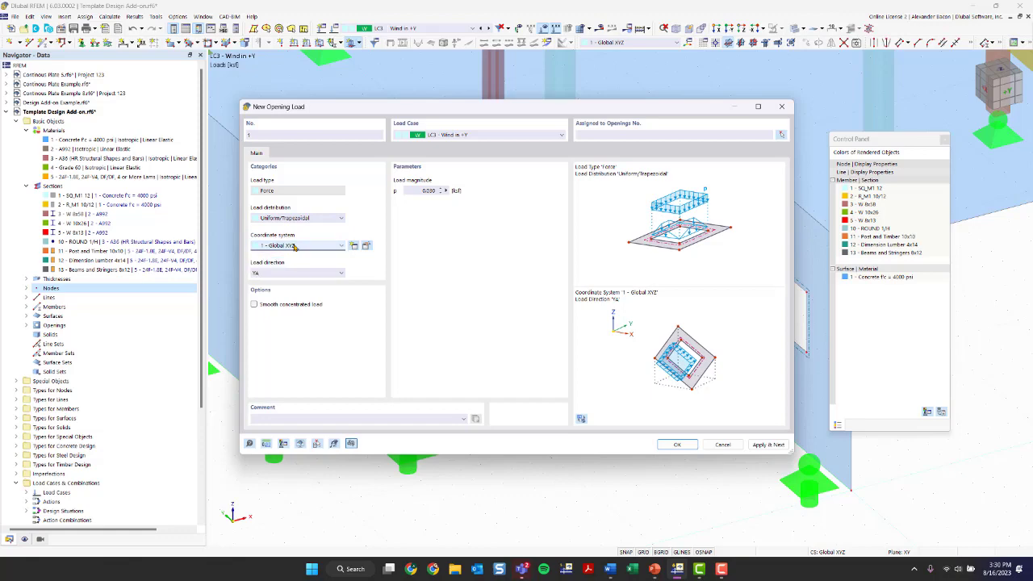
pyautogui.click(677, 445)
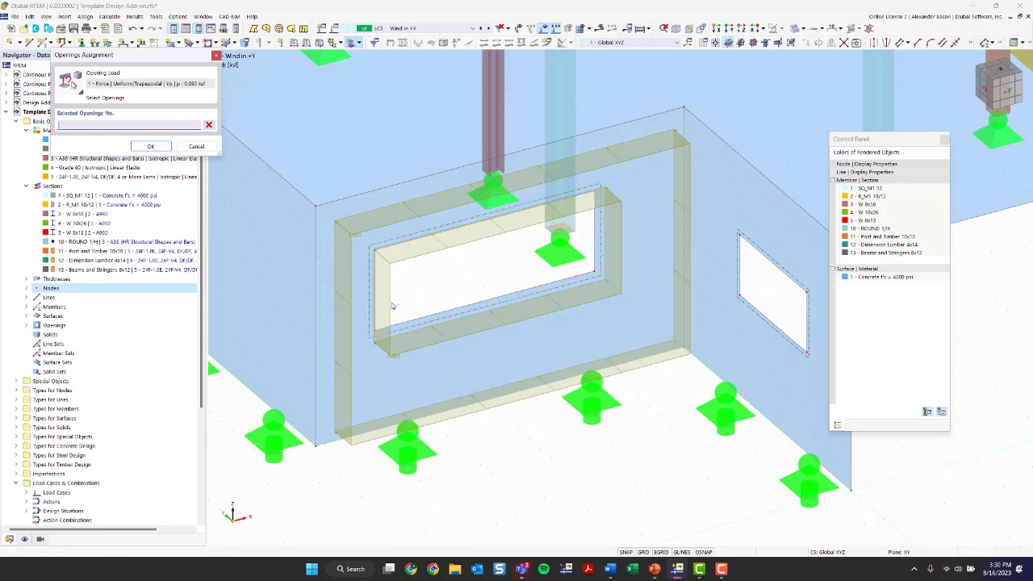
# Step: Assign the opening load to opening No. 2 in the wall
pyautogui.scroll(3, 408, 331)
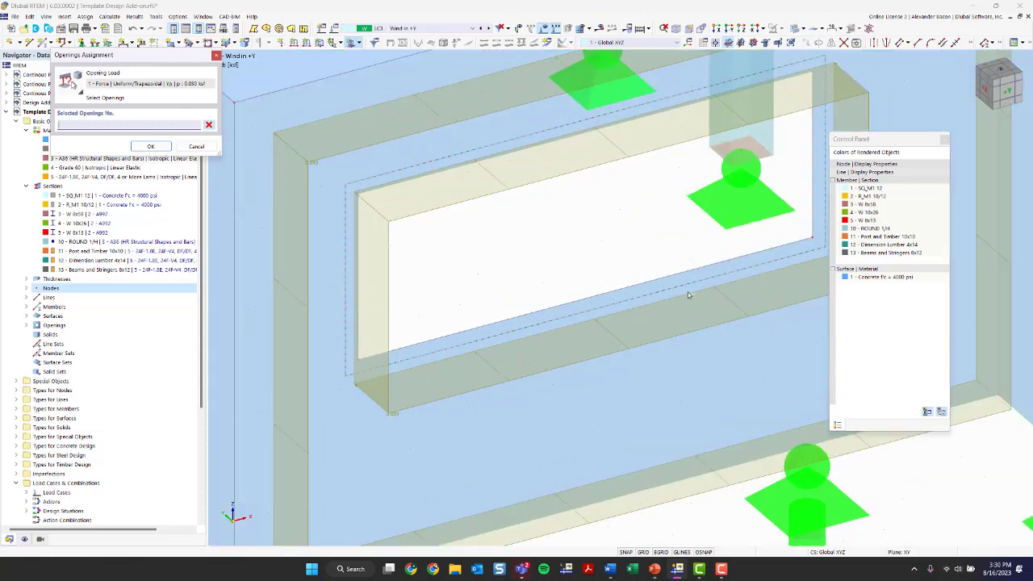
pyautogui.click(345, 194)
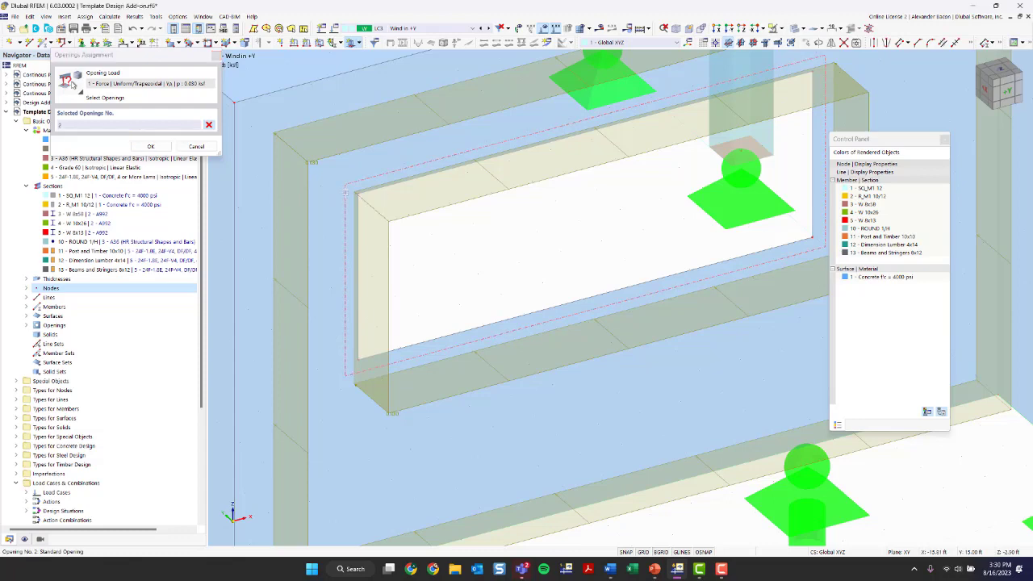
pyautogui.click(148, 146)
pyautogui.scroll(-5, 576, 238)
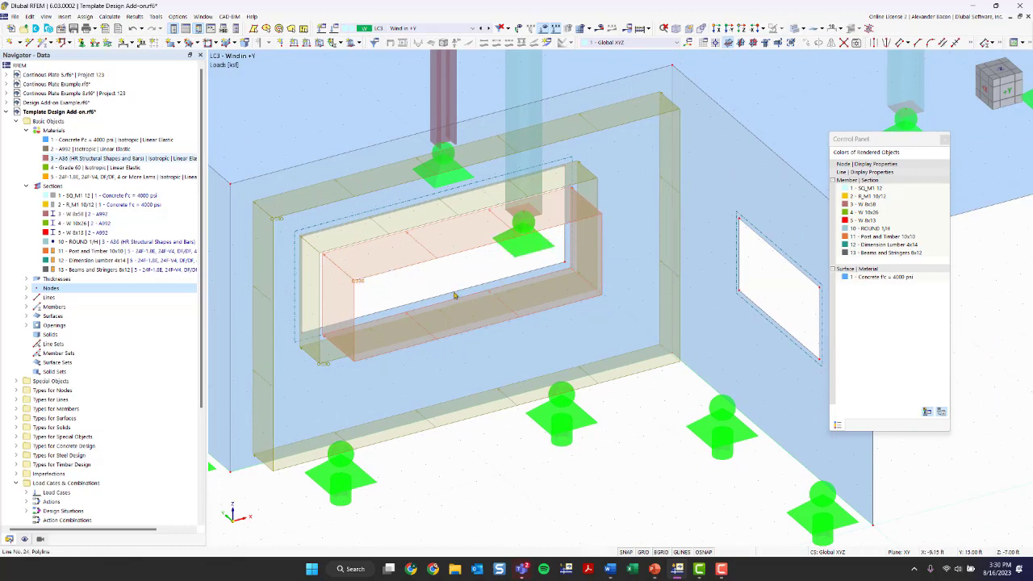
pyautogui.scroll(-3, 439, 284)
pyautogui.moveTo(714, 336); pyautogui.dragTo(603, 358, button='middle')
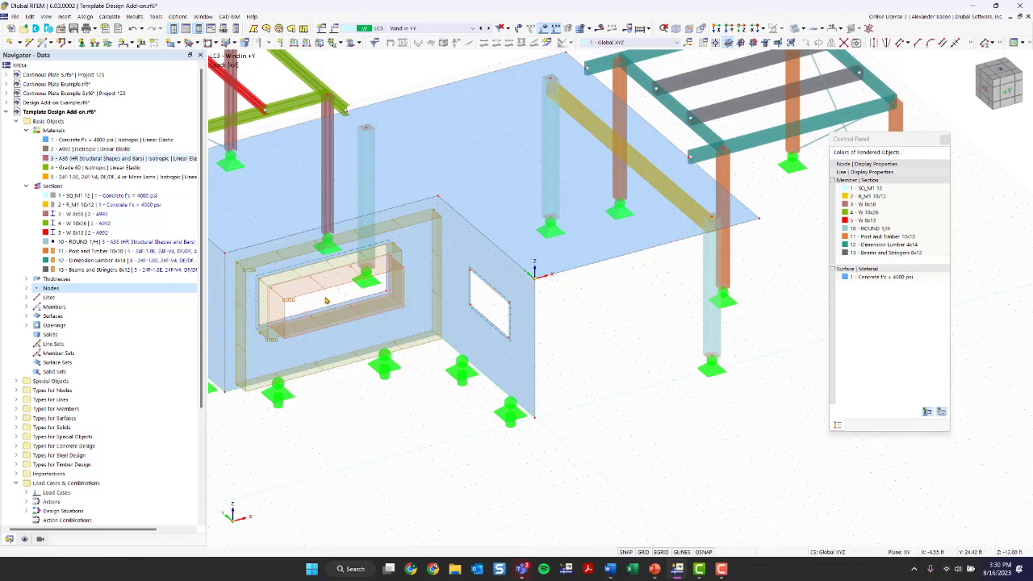
pyautogui.keyDown('ctrl'); pyautogui.moveTo(592, 338); pyautogui.dragTo(363, 347, button='middle'); pyautogui.keyUp('ctrl')
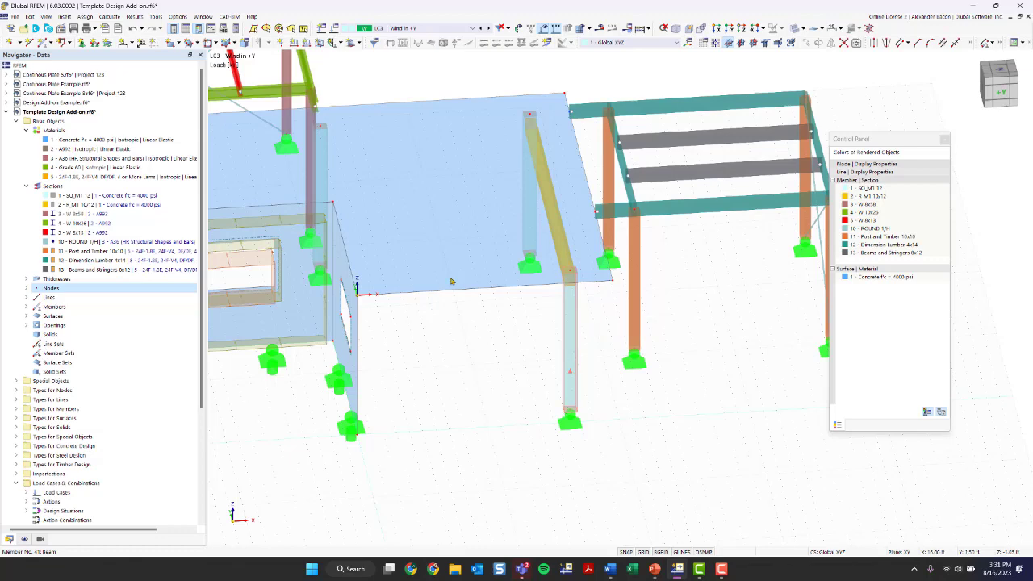
pyautogui.scroll(1, 426, 320)
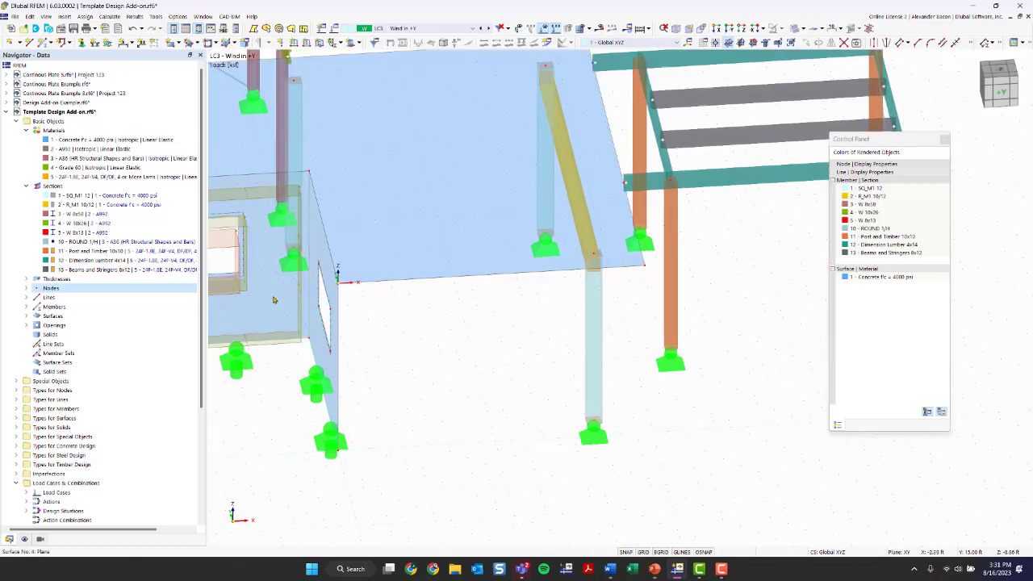
pyautogui.scroll(1, 585, 362)
pyautogui.moveTo(585, 362); pyautogui.dragTo(473, 359, button='middle')
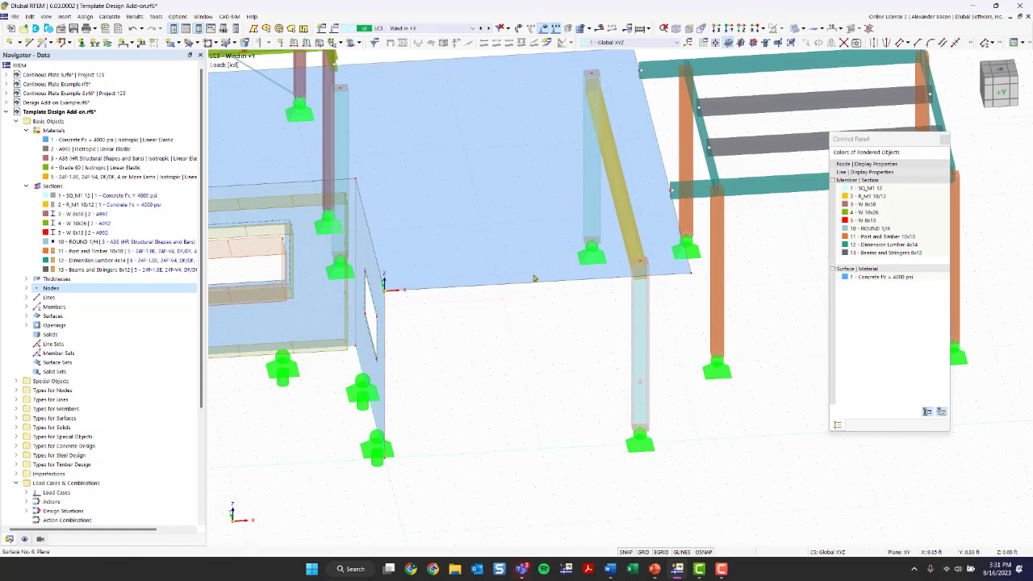
pyautogui.scroll(-1, 559, 350)
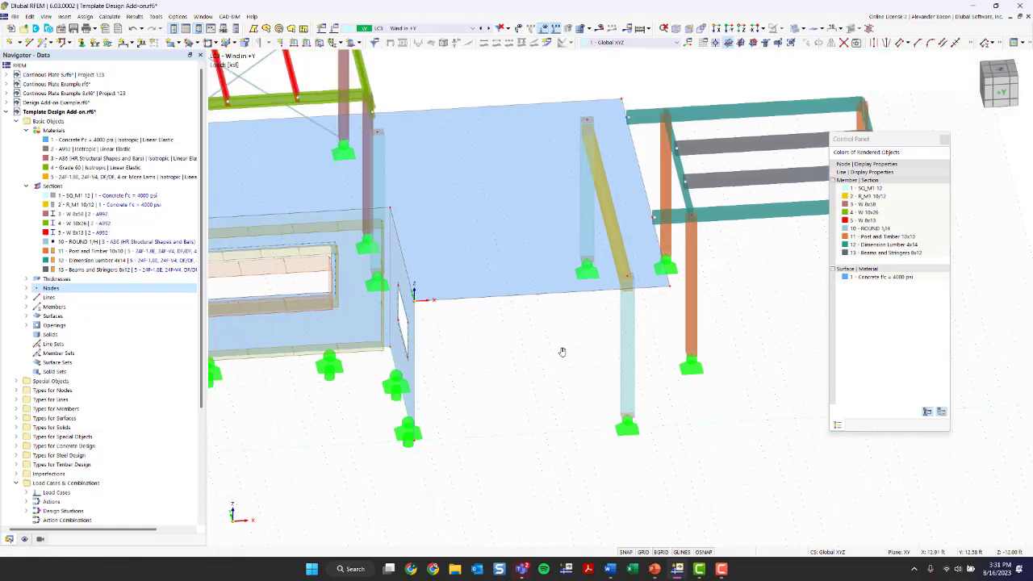
pyautogui.moveTo(562, 352)
pyautogui.keyDown('ctrl'); pyautogui.mouseDown(button='middle')
pyautogui.moveTo(526, 344)
pyautogui.moveTo(570, 339)
pyautogui.mouseUp(button='middle'); pyautogui.keyUp('ctrl')
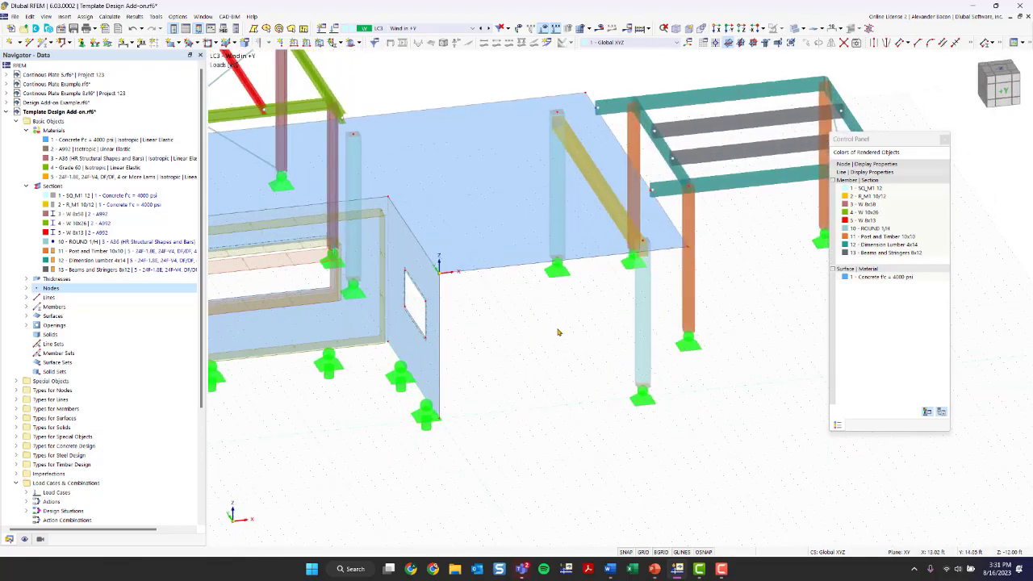
pyautogui.scroll(-1, 559, 334)
pyautogui.keyDown('ctrl'); pyautogui.moveTo(560, 353); pyautogui.dragTo(473, 348, button='middle'); pyautogui.keyUp('ctrl')
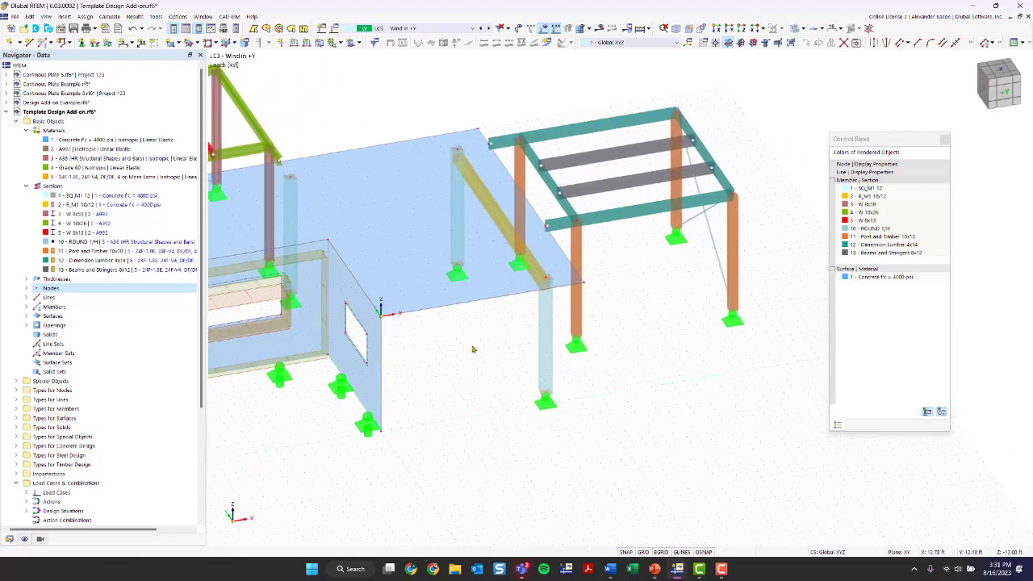
pyautogui.moveTo(487, 328); pyautogui.dragTo(489, 332, button='right')
pyautogui.scroll(-10, 487, 345)
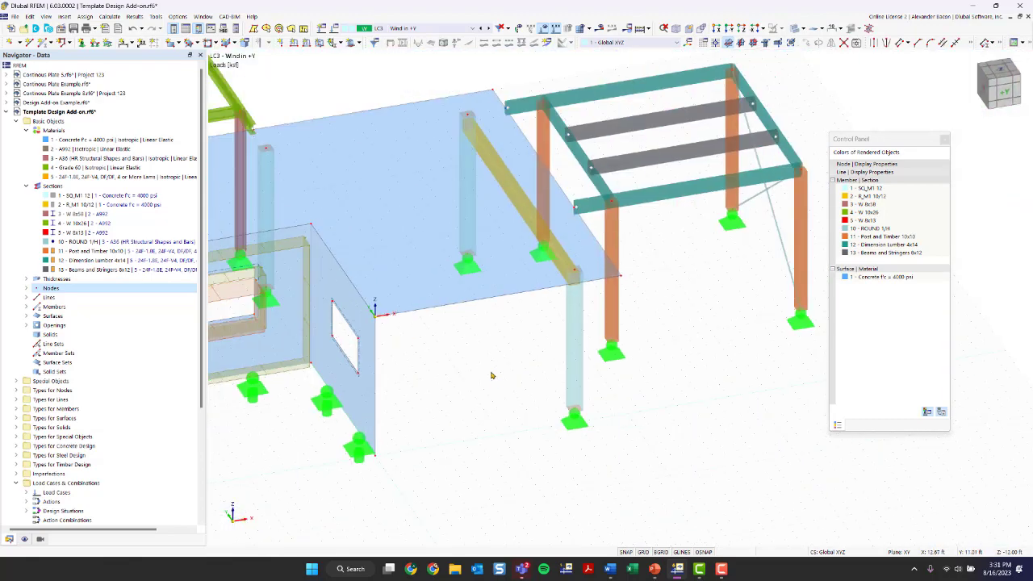
pyautogui.moveTo(492, 373); pyautogui.dragTo(496, 336, button='middle')
pyautogui.scroll(2, 496, 335)
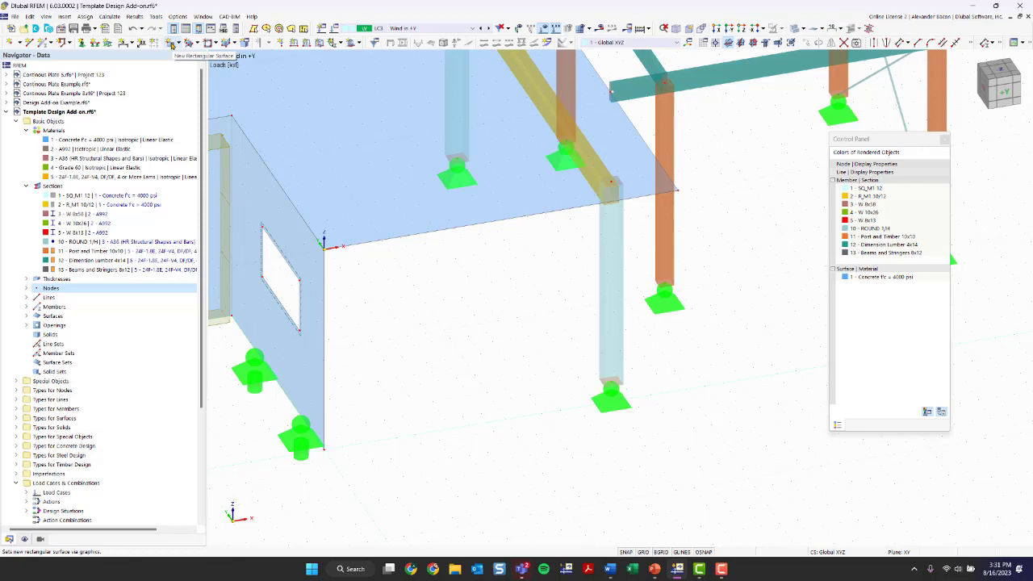
# Step: Begin new rectangular surface 7 and set its stiffness type to Load Transfer
pyautogui.click(171, 44)
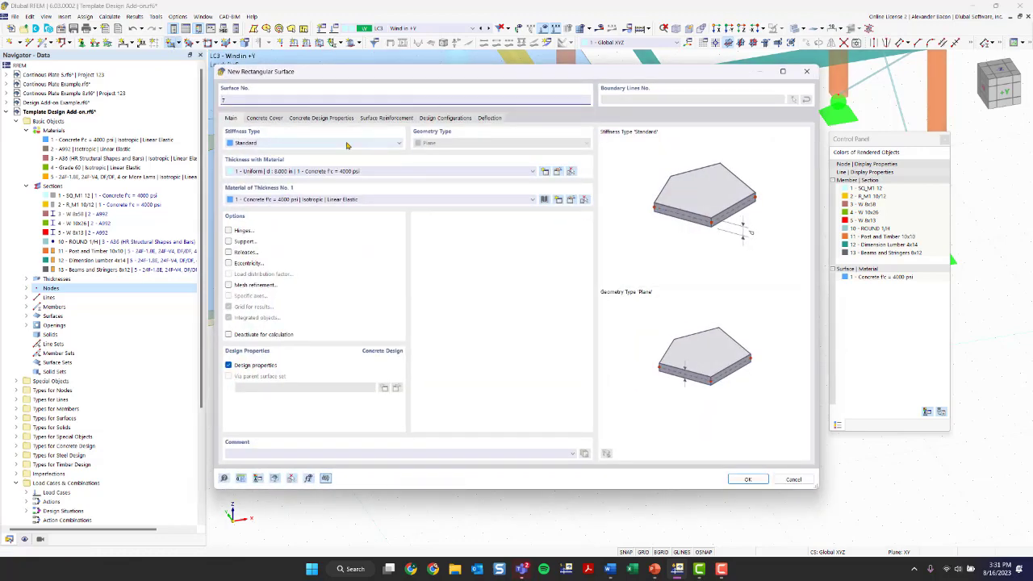
pyautogui.click(349, 143)
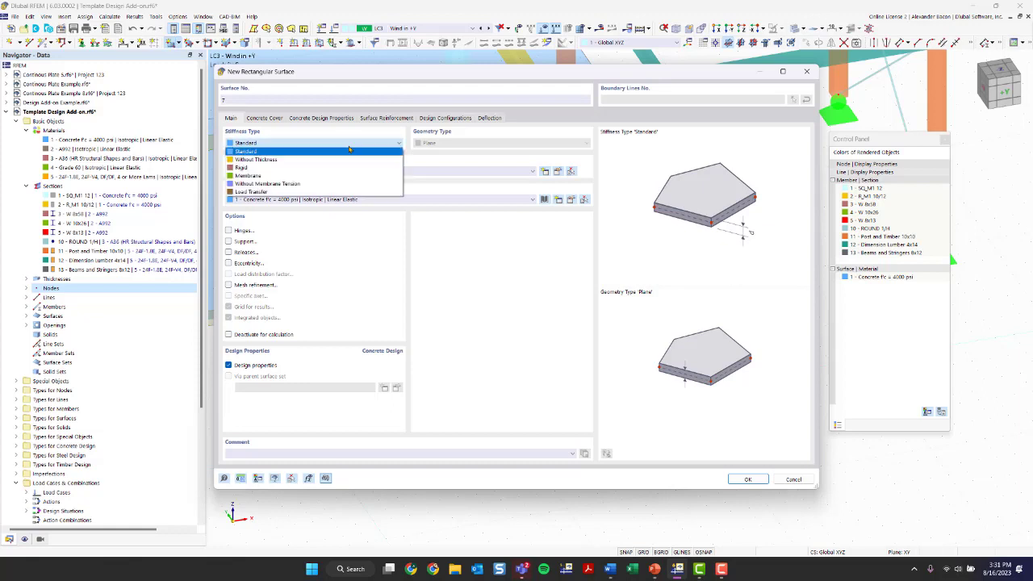
pyautogui.click(311, 192)
pyautogui.click(295, 143)
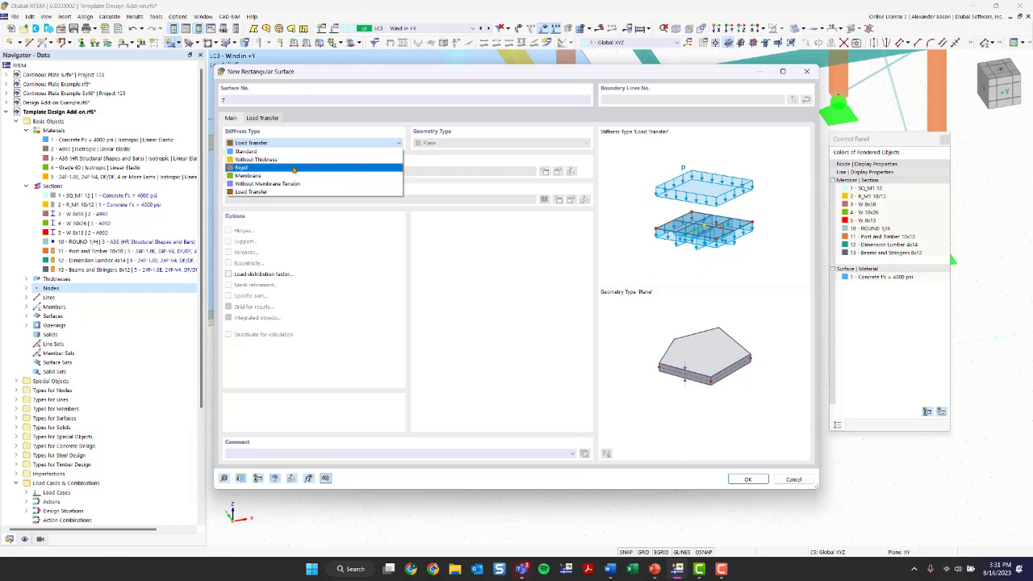
pyautogui.click(271, 192)
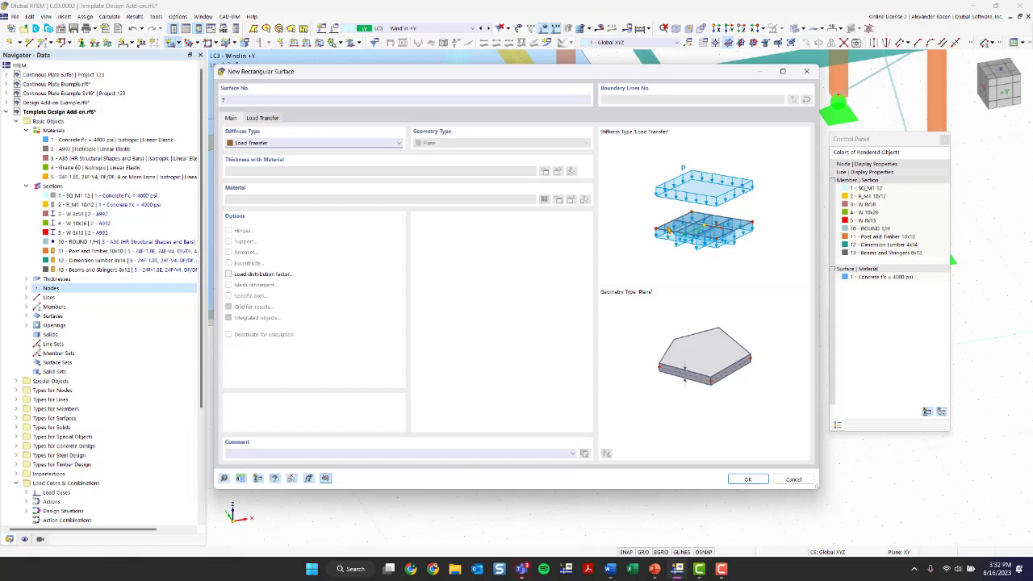
# Step: Set surface 7 to transfer load in x & y as stripes with varying distribution
pyautogui.click(263, 119)
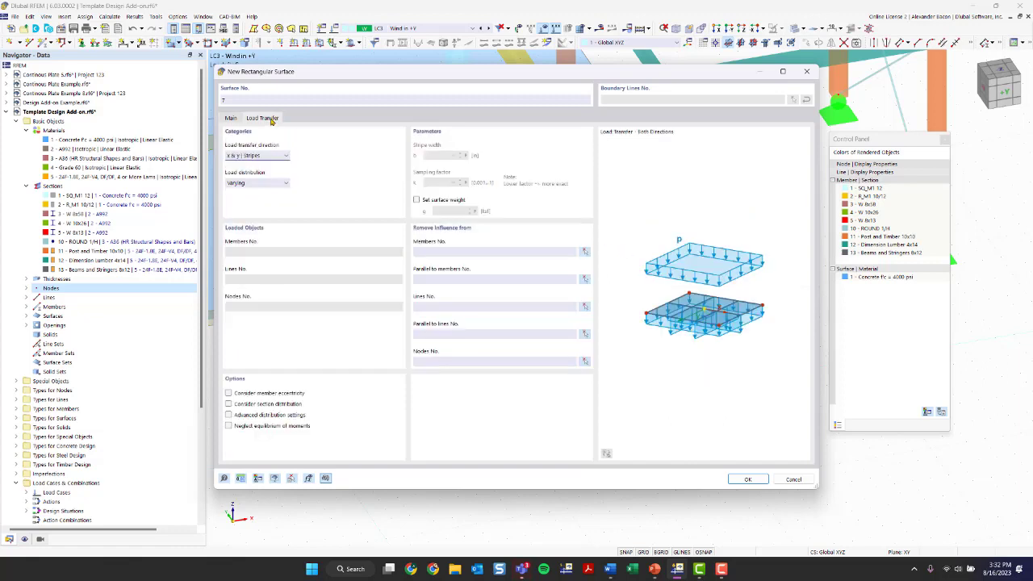
pyautogui.click(264, 157)
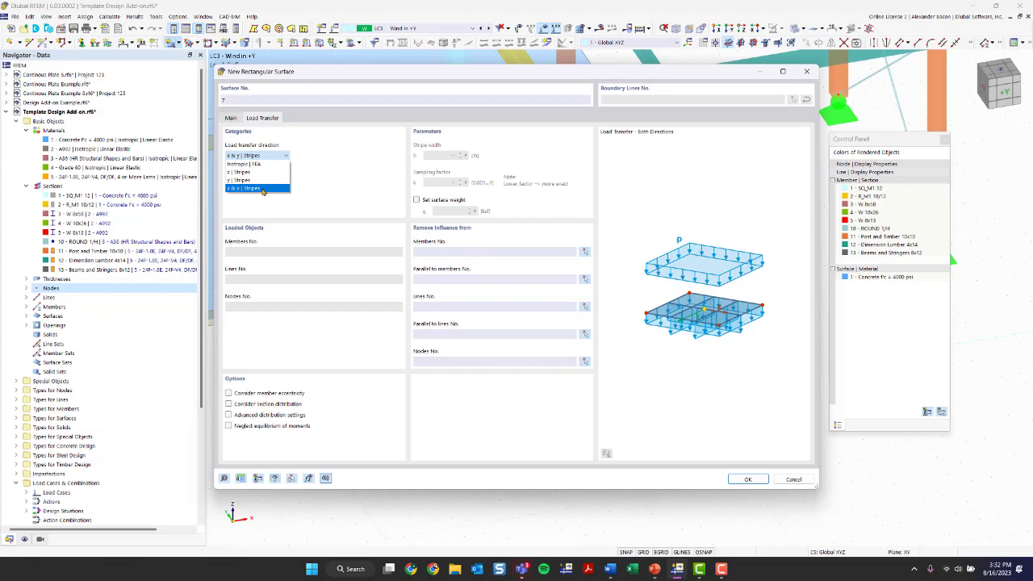
pyautogui.click(262, 188)
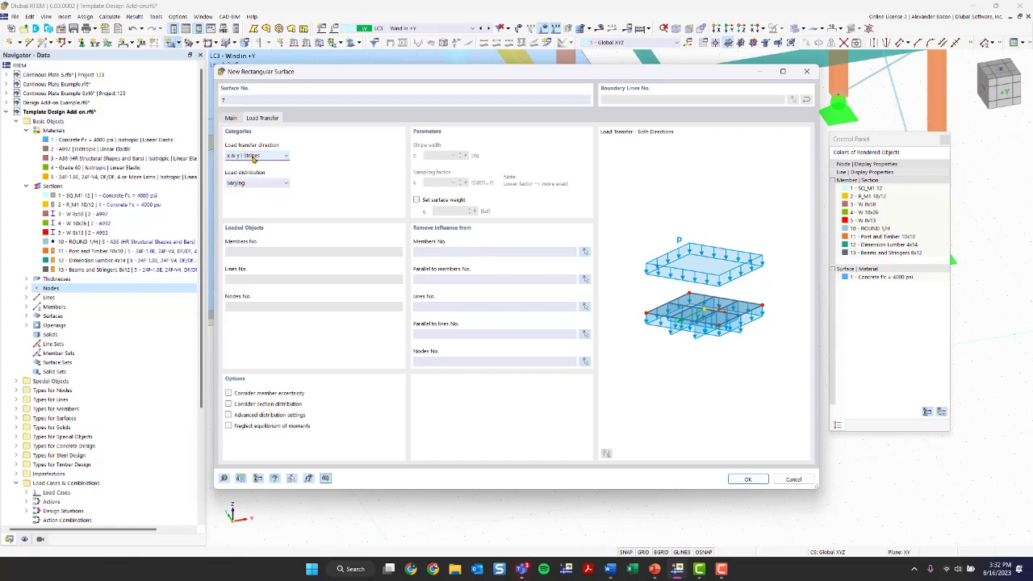
pyautogui.click(258, 184)
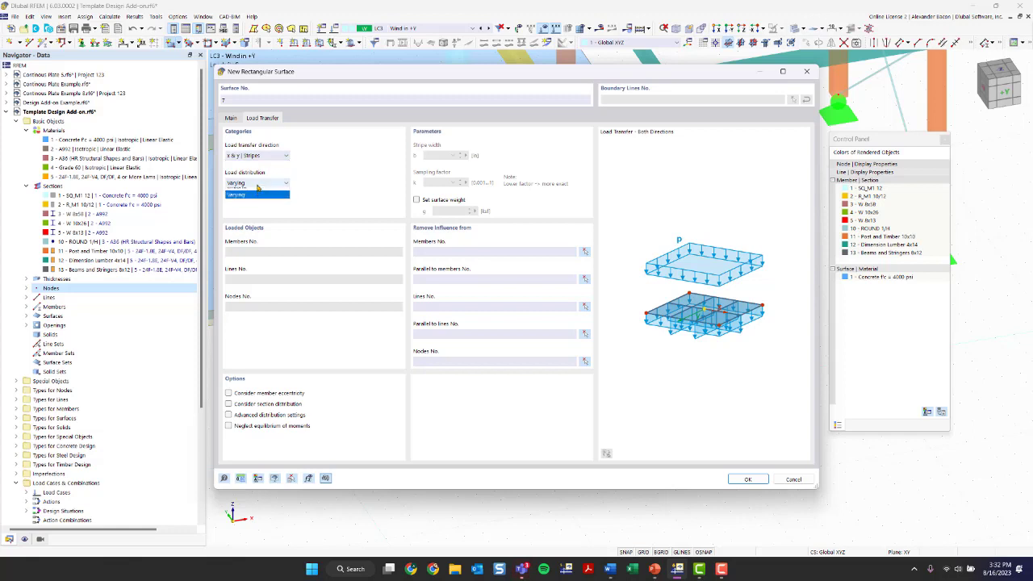
pyautogui.click(257, 185)
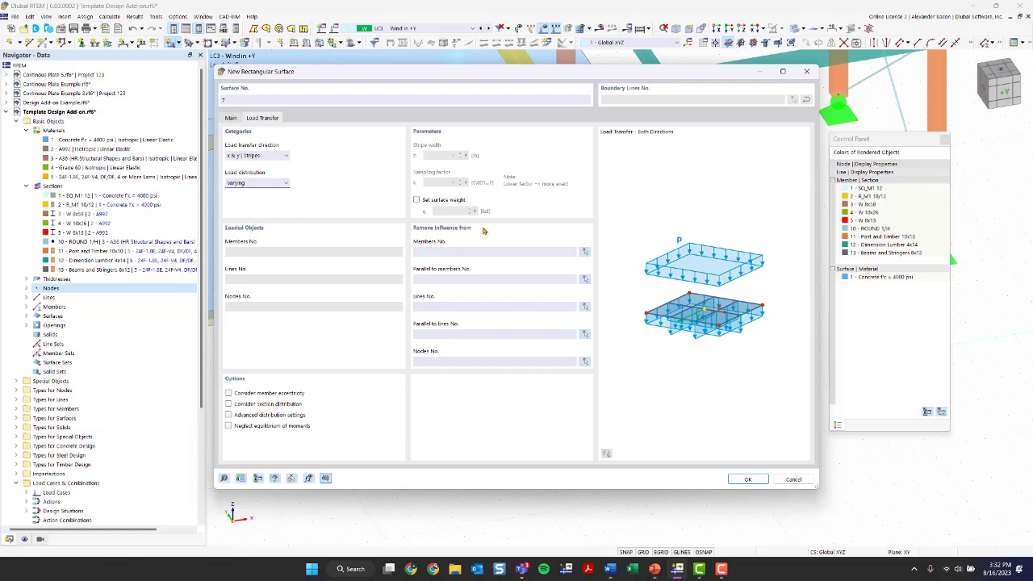
pyautogui.click(765, 480)
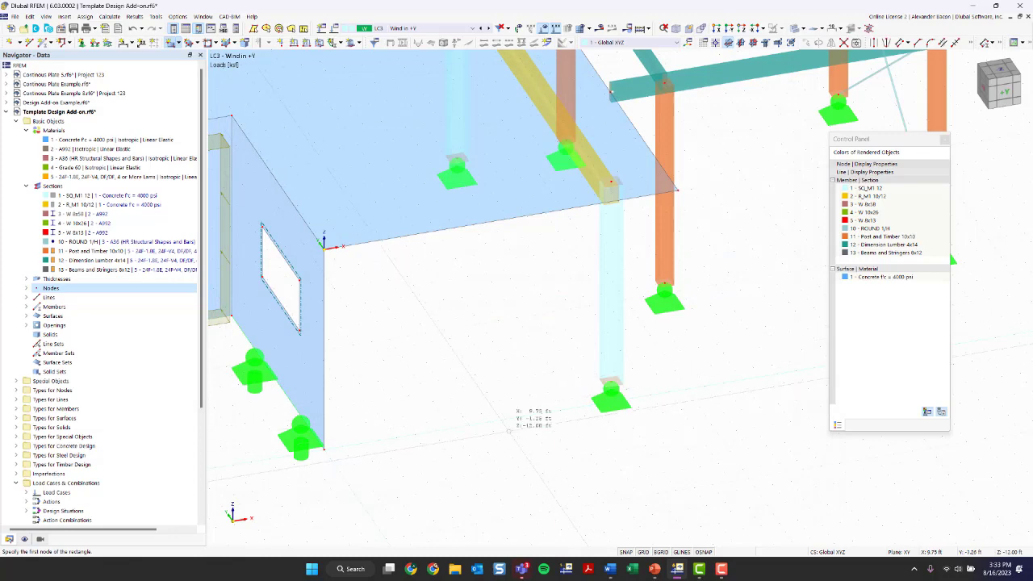
# Step: Draw surface 7 as a rectangle from node 8 to node 7, then bring the right frame into view
pyautogui.scroll(-1, 448, 407)
pyautogui.scroll(-2, 447, 407)
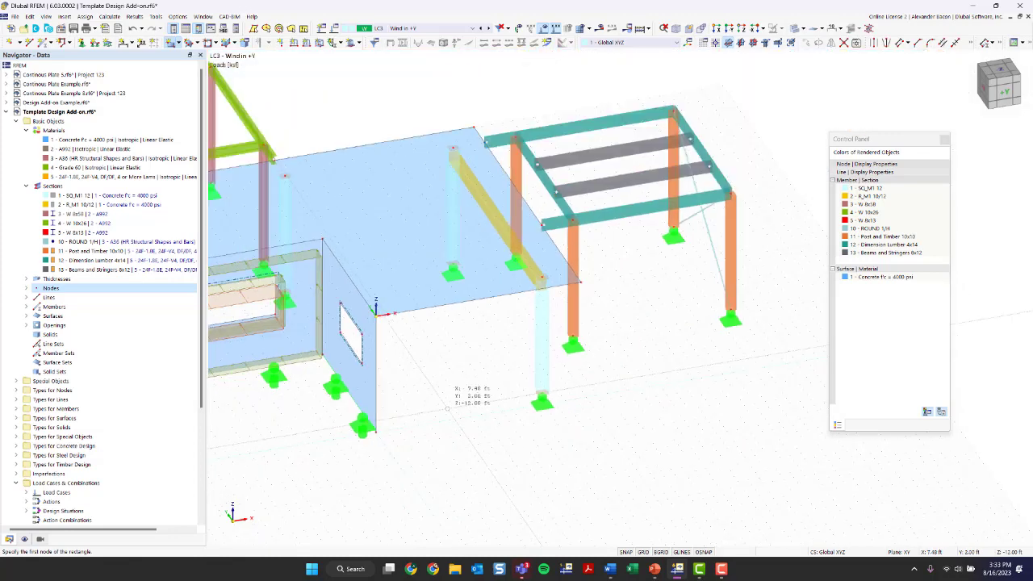
pyautogui.scroll(3, 448, 405)
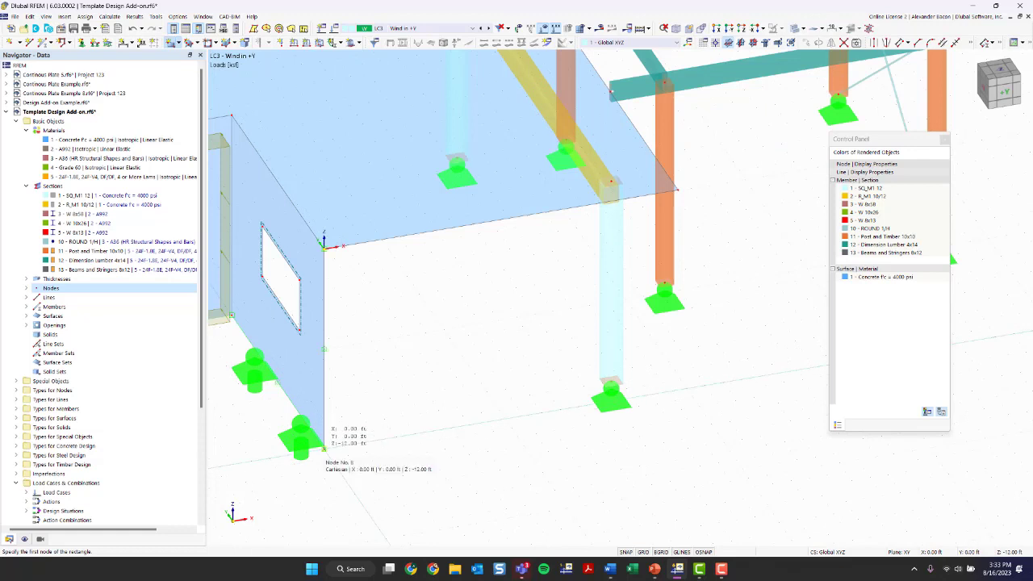
pyautogui.click(323, 448)
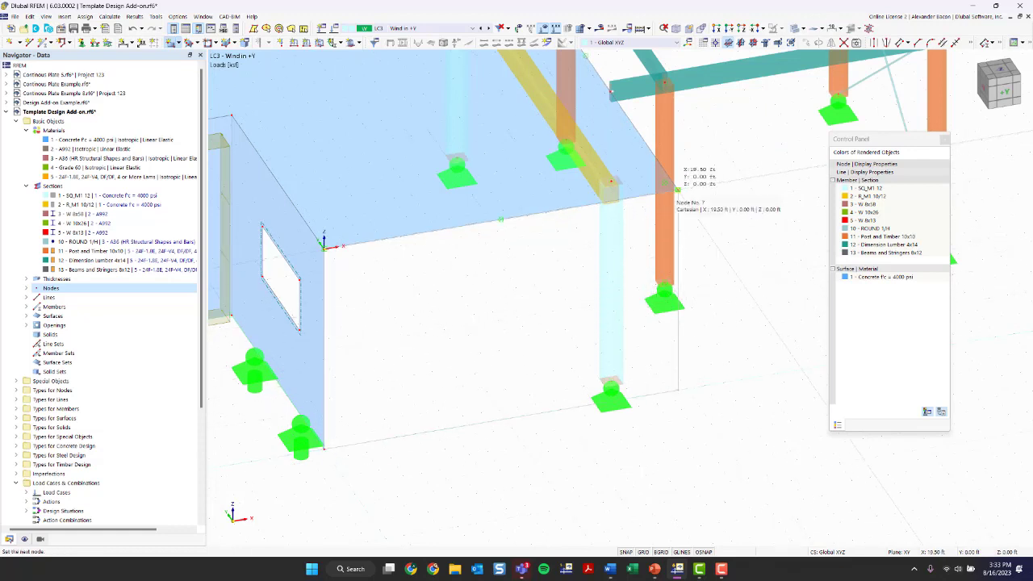
pyautogui.click(676, 190)
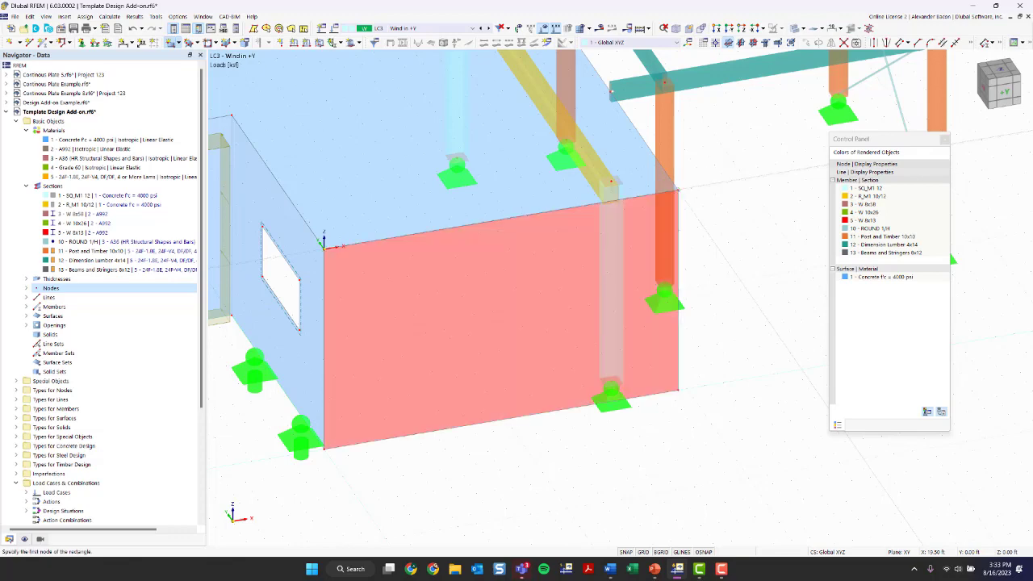
pyautogui.rightClick(522, 482)
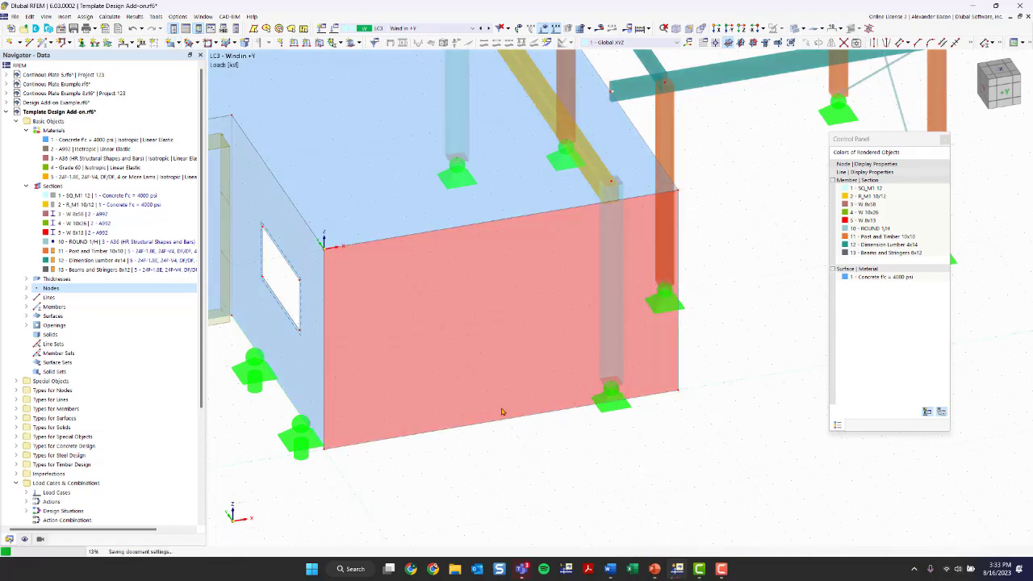
pyautogui.keyDown('ctrl'); pyautogui.moveTo(654, 420); pyautogui.dragTo(375, 356, button='middle'); pyautogui.keyUp('ctrl')
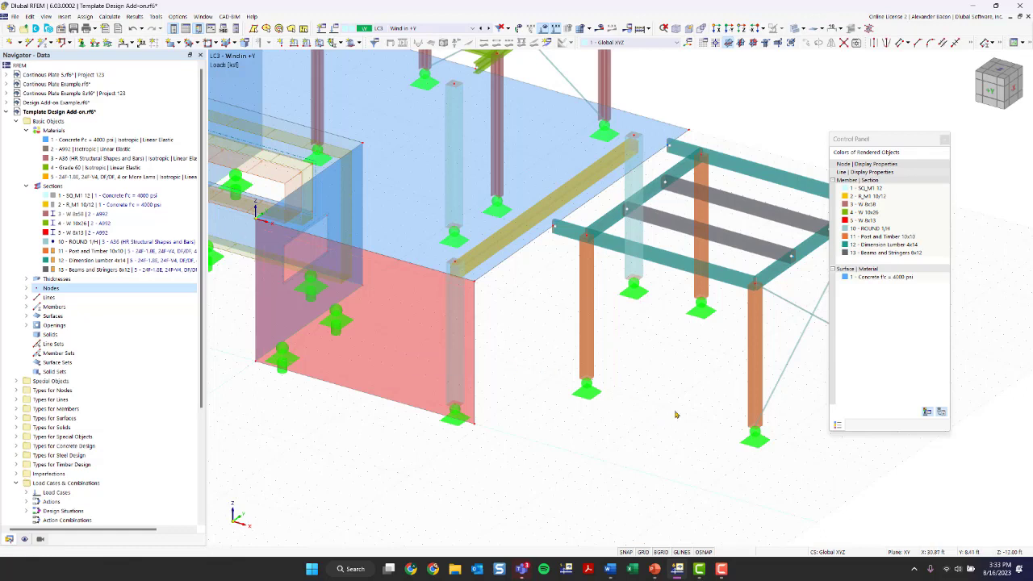
pyautogui.moveTo(676, 415); pyautogui.dragTo(515, 401, button='middle')
# Step: Draw Load Transfer surface No. 8 between two diagonal column-base nodes of the right-hand frame
pyautogui.click(171, 42)
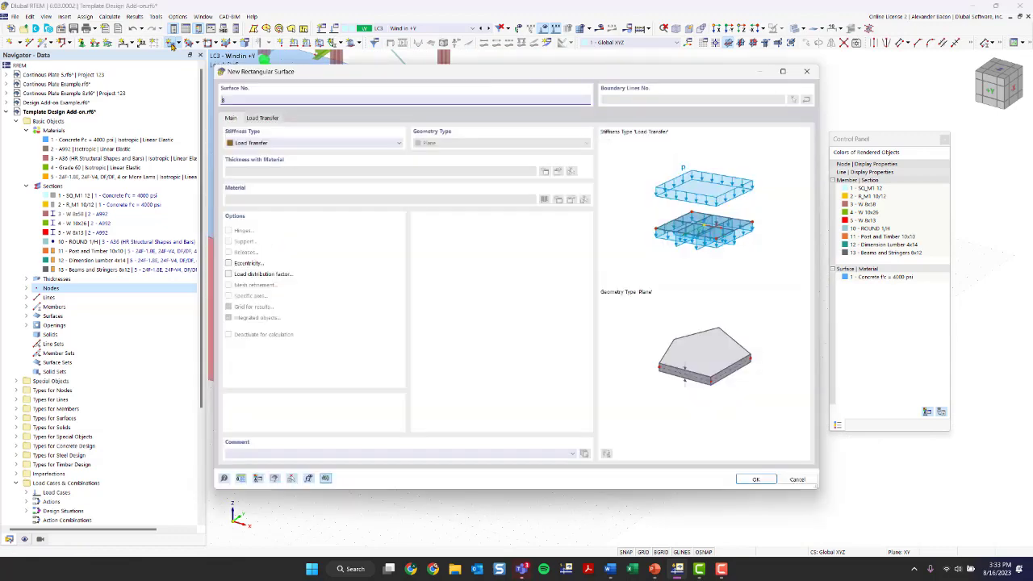
pyautogui.click(744, 479)
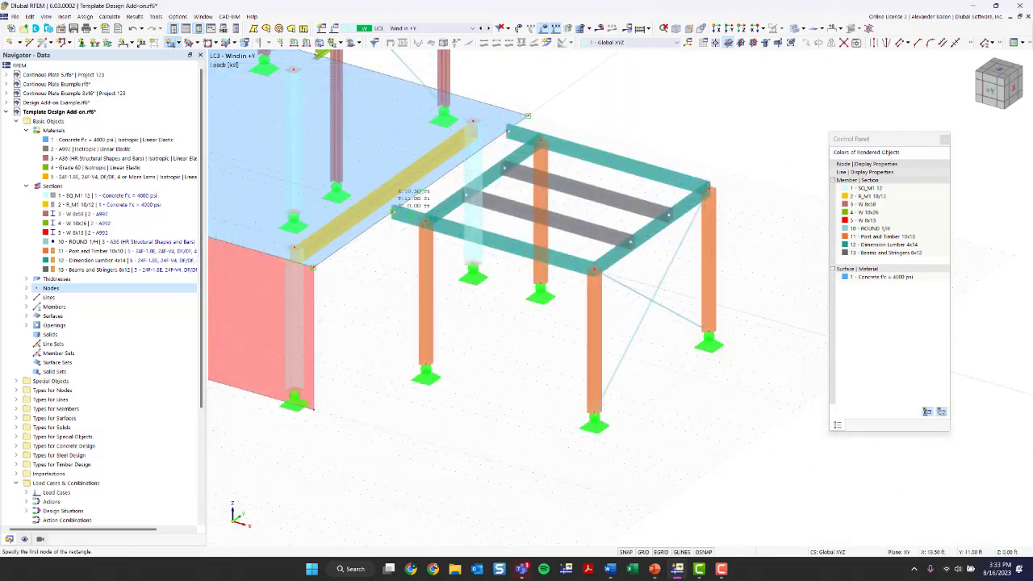
pyautogui.click(393, 212)
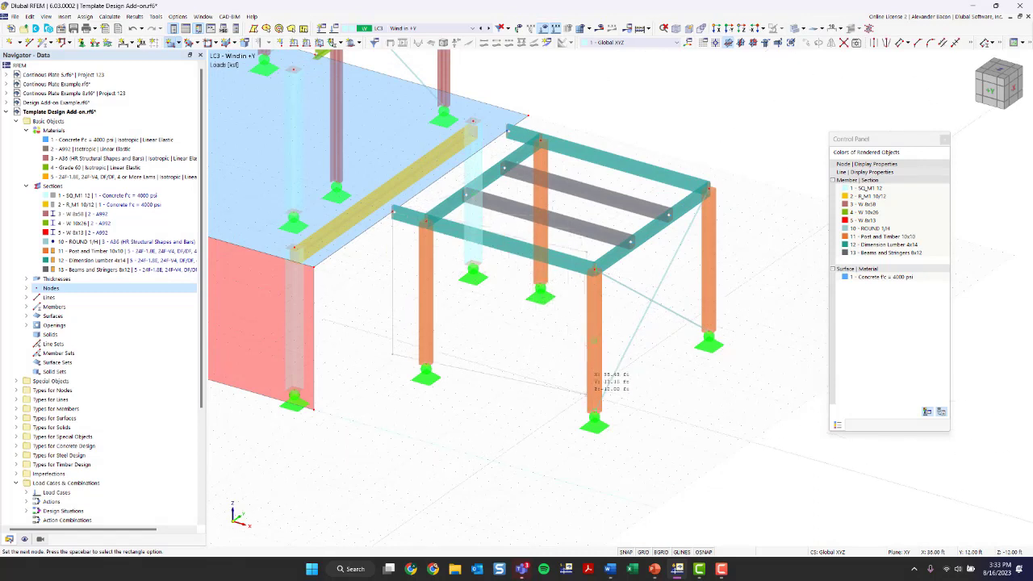
pyautogui.click(595, 410)
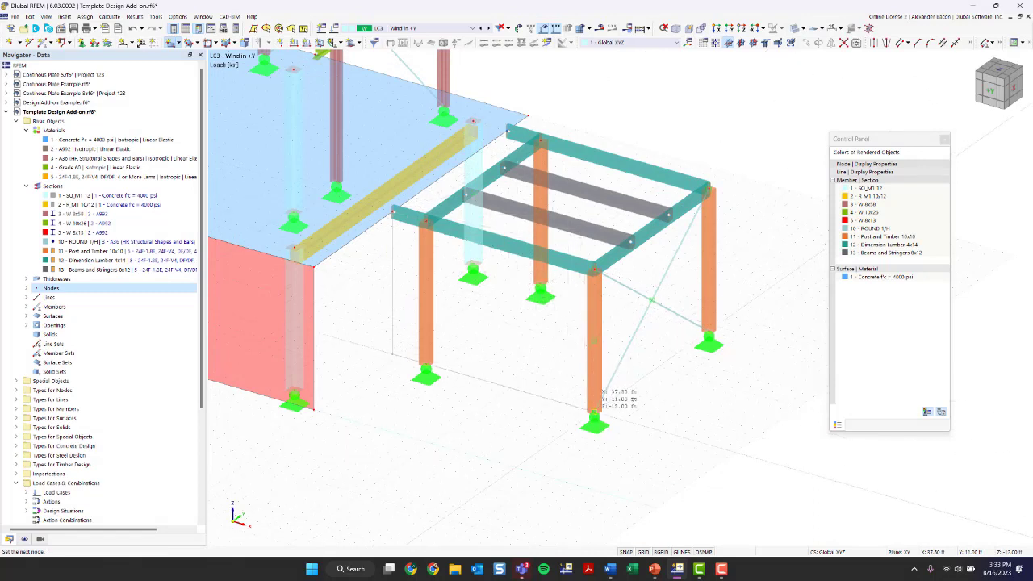
pyautogui.scroll(-5, 484, 440)
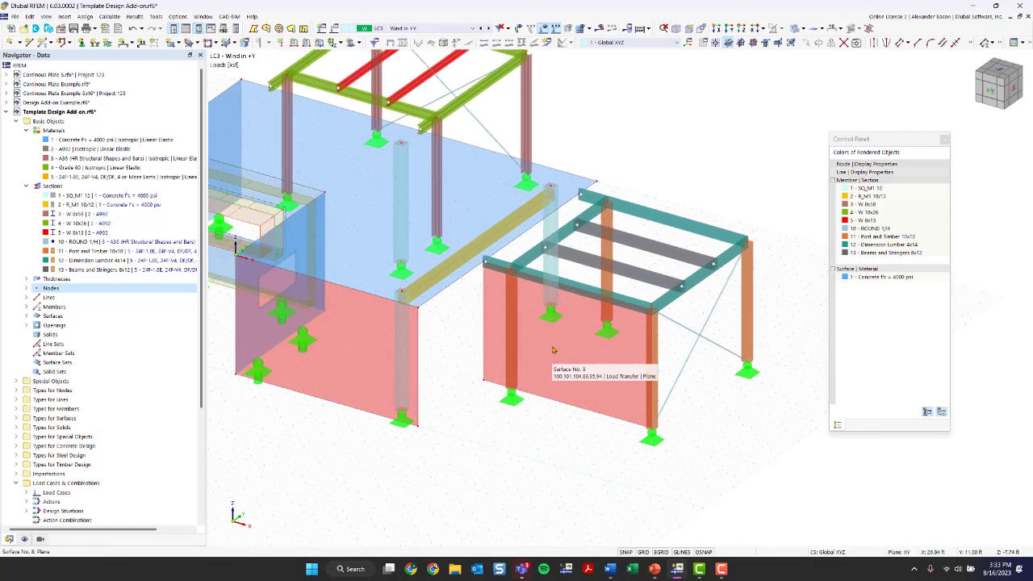
pyautogui.click(320, 42)
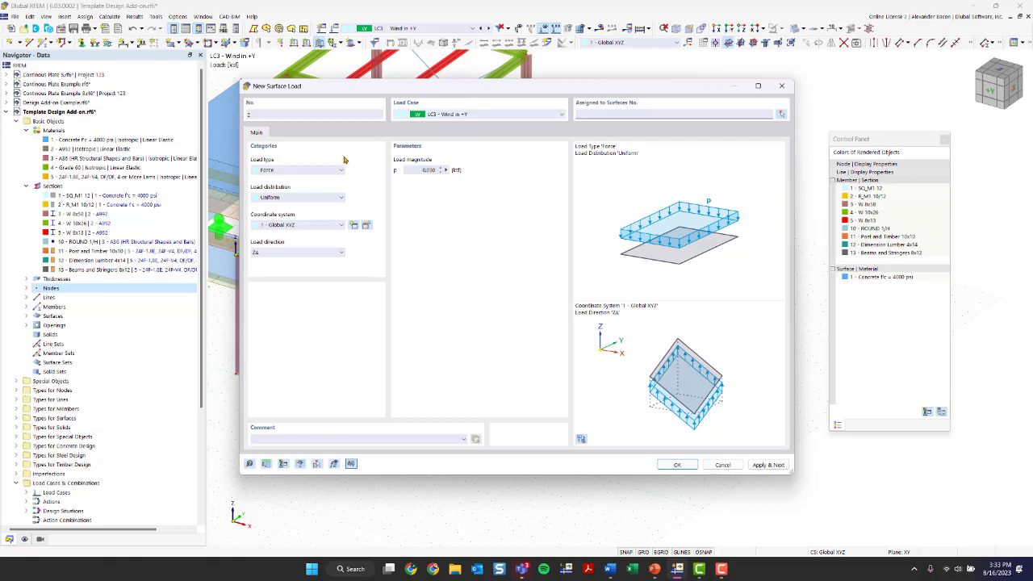
# Step: Apply Surface Load No. 2 in direction YP (global Y, projected) to both load-transfer wall surfaces
pyautogui.click(289, 253)
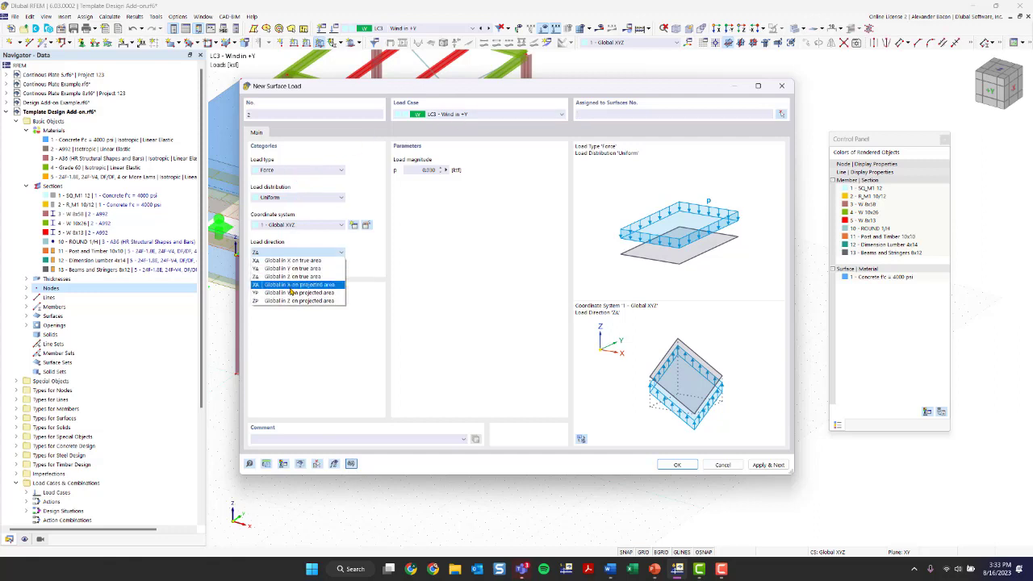
pyautogui.click(292, 292)
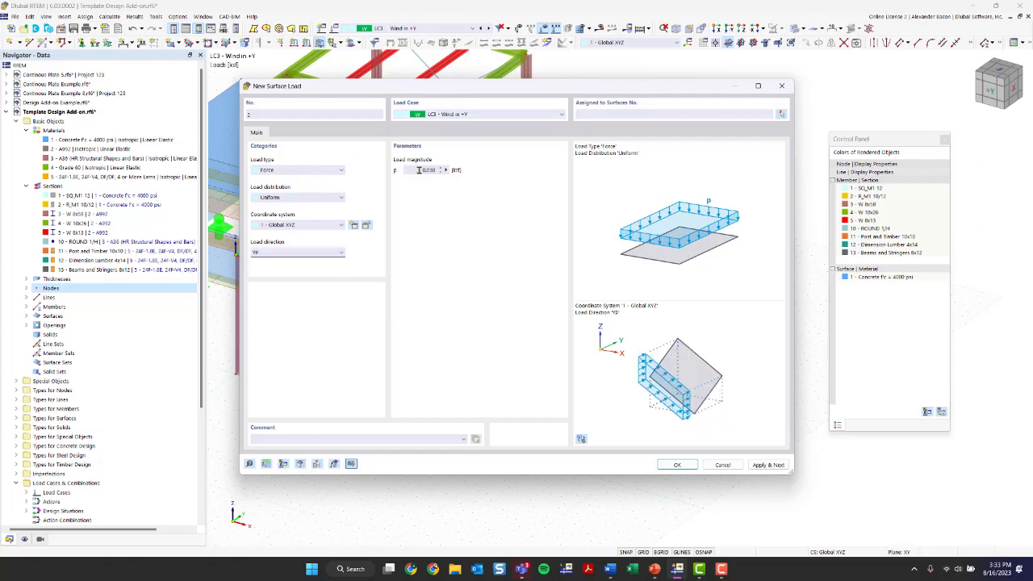
pyautogui.click(676, 466)
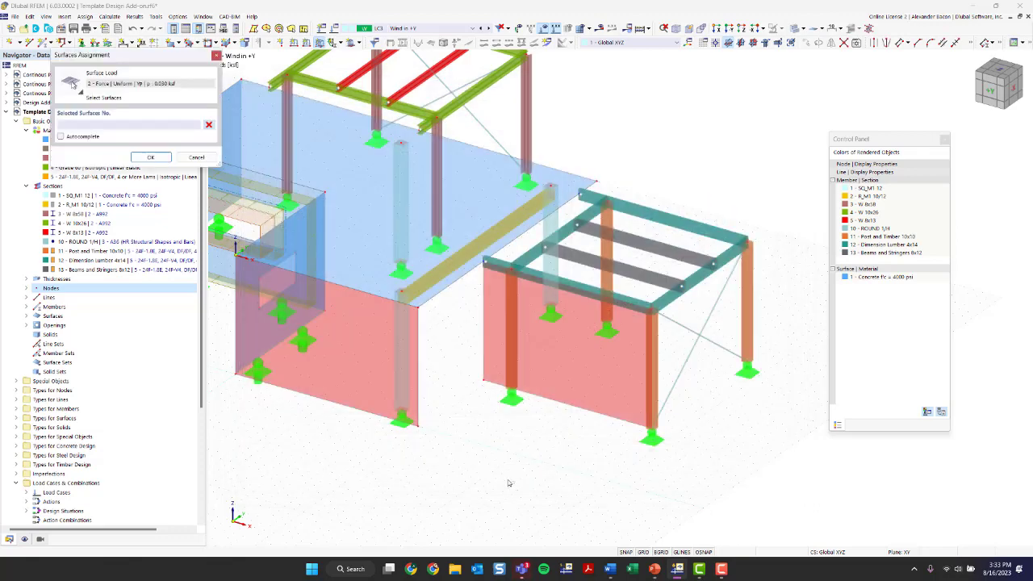
pyautogui.click(346, 356)
pyautogui.click(569, 347)
pyautogui.click(161, 157)
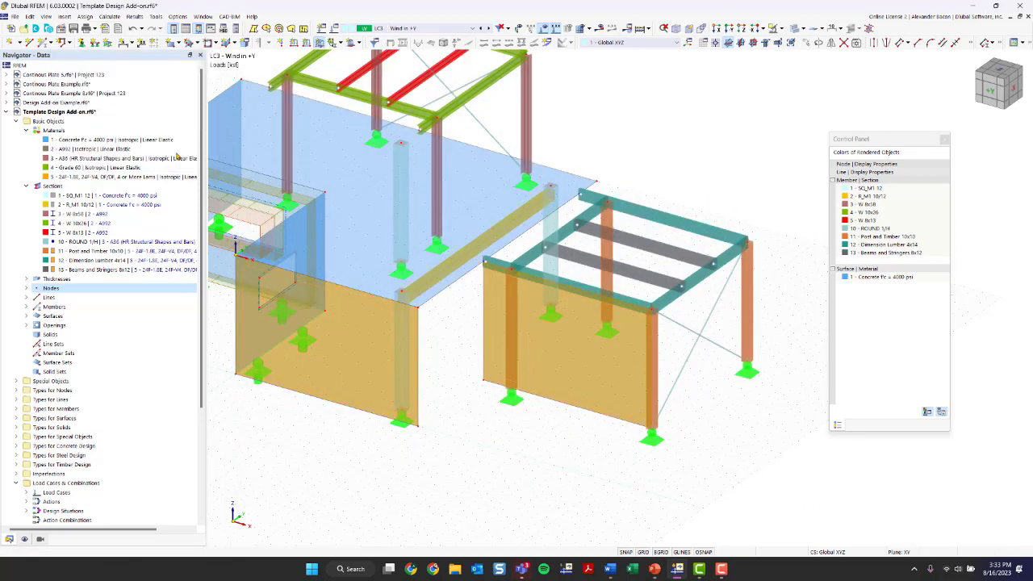
pyautogui.scroll(-1, 509, 453)
pyautogui.moveTo(510, 455); pyautogui.dragTo(603, 438, button='middle')
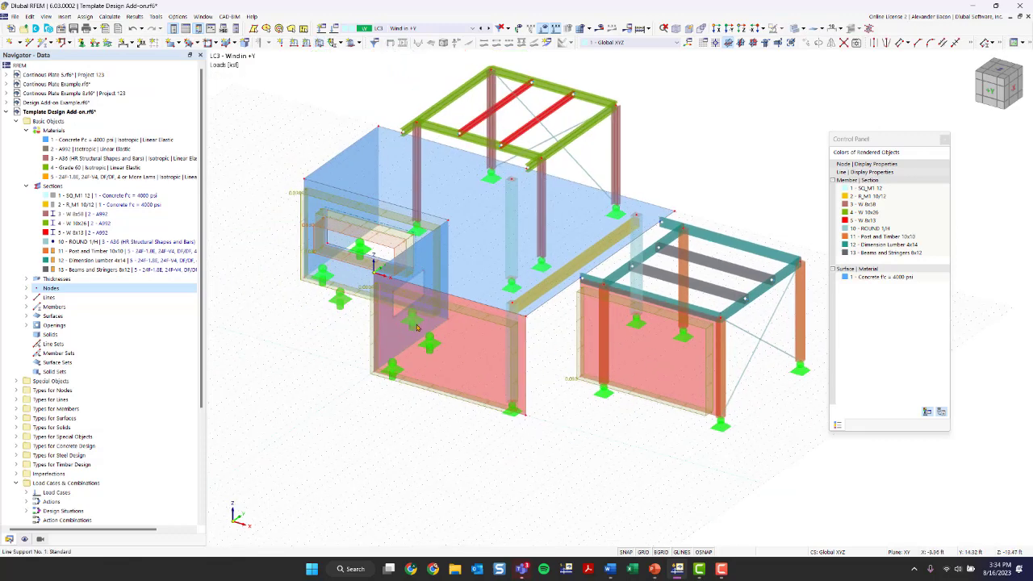
pyautogui.keyDown('ctrl'); pyautogui.moveTo(610, 439); pyautogui.dragTo(514, 291, button='middle'); pyautogui.keyUp('ctrl')
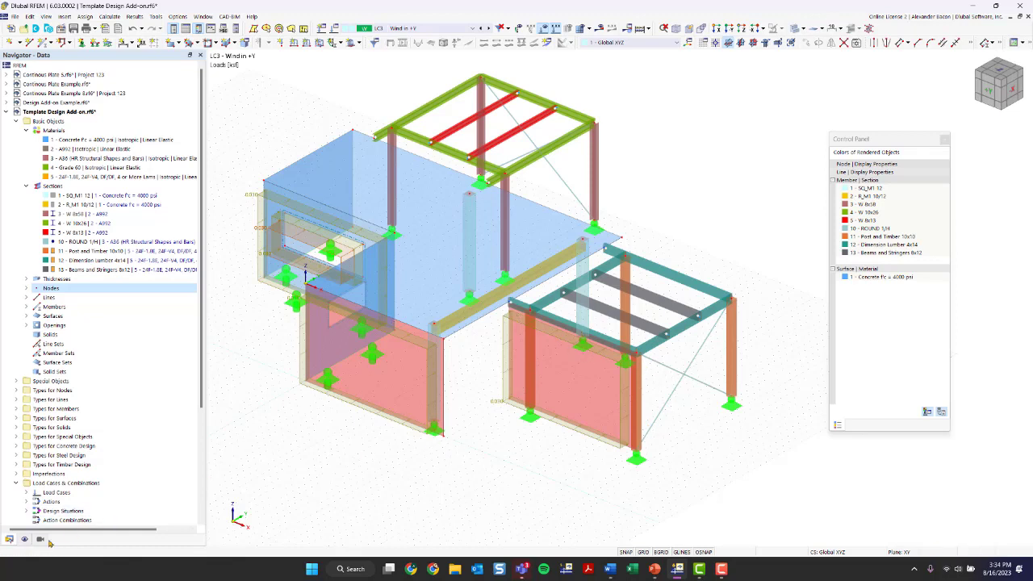
# Step: Turn on Loads from Distribution Surface under Model > Basic Objects > Surfaces in the Display navigator
pyautogui.click(24, 542)
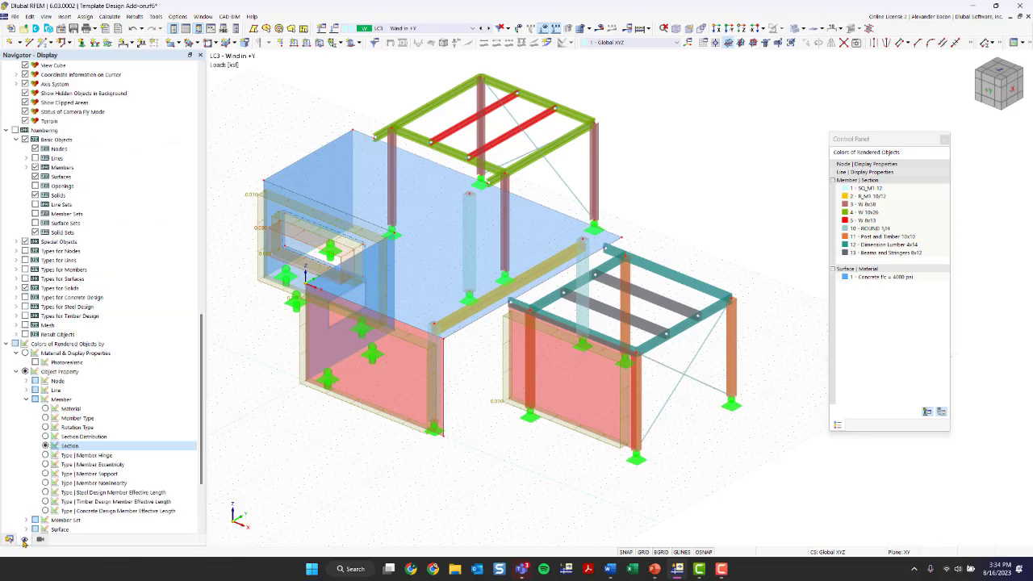
pyautogui.scroll(-10, 120, 416)
pyautogui.scroll(3, 117, 403)
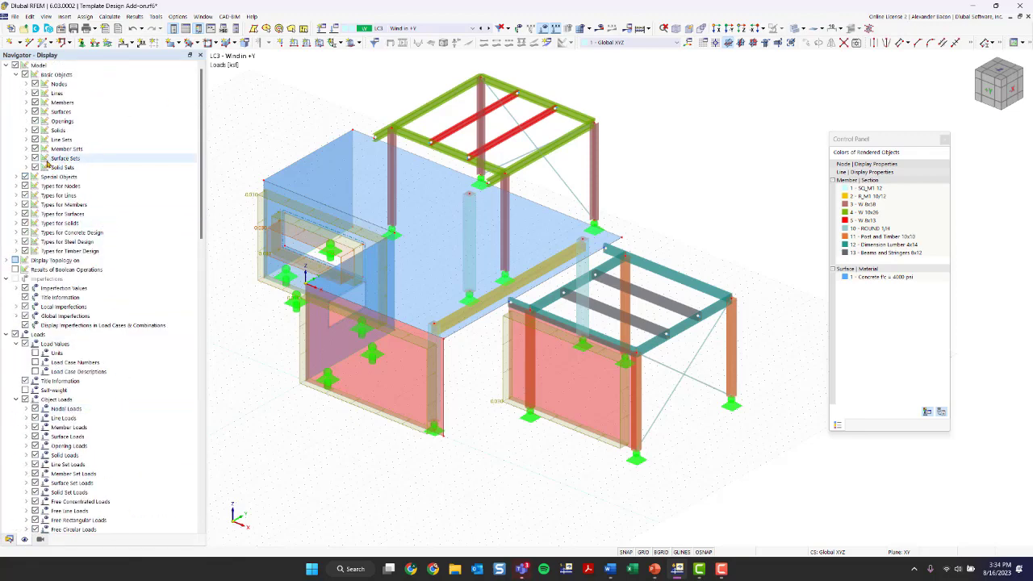
pyautogui.click(27, 112)
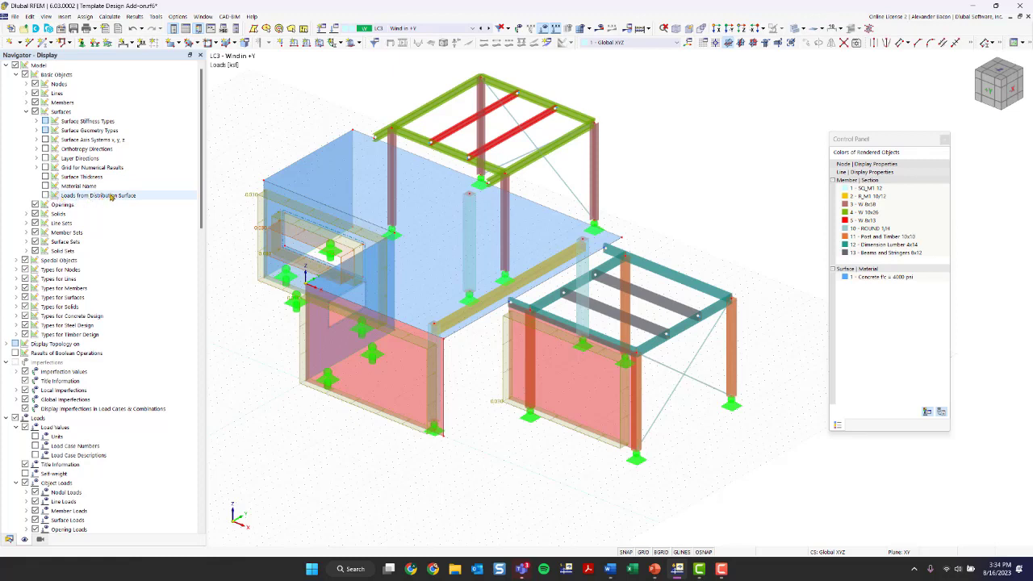
pyautogui.click(45, 196)
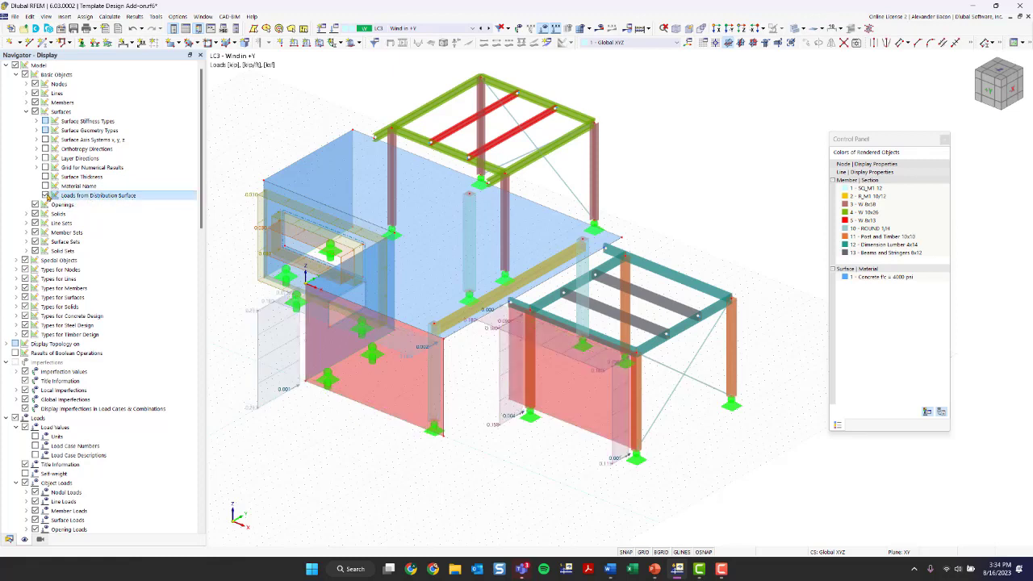
# Step: Orbit and zoom around the model to inspect the distributed loads on the columns and beams
pyautogui.scroll(1, 512, 443)
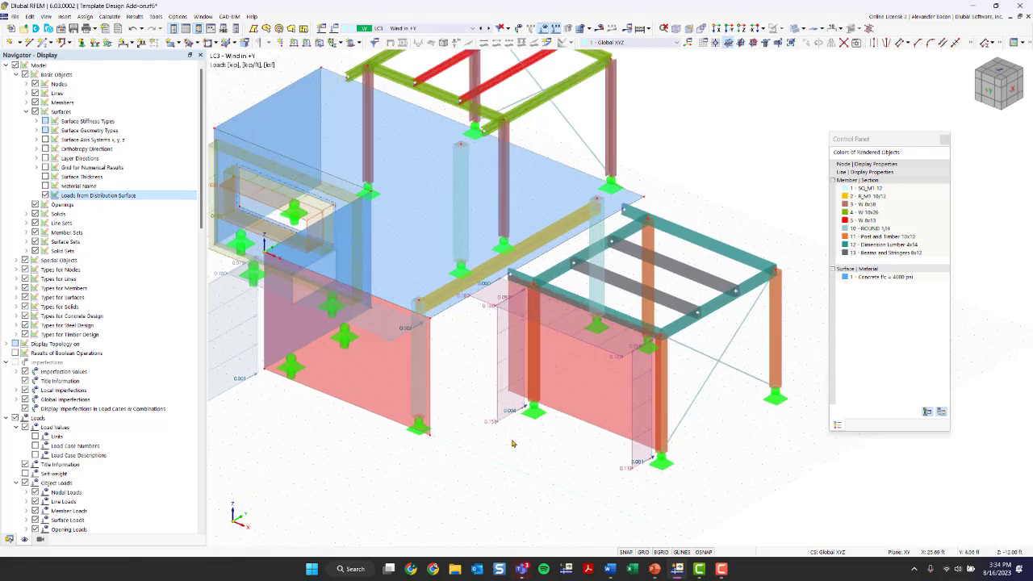
pyautogui.moveTo(473, 456)
pyautogui.keyDown('ctrl'); pyautogui.mouseDown(button='middle')
pyautogui.moveTo(505, 457)
pyautogui.moveTo(482, 450)
pyautogui.mouseUp(button='middle'); pyautogui.keyUp('ctrl')
pyautogui.keyDown('ctrl'); pyautogui.moveTo(408, 382); pyautogui.dragTo(470, 386, button='middle'); pyautogui.keyUp('ctrl')
pyautogui.scroll(2, 323, 258)
pyautogui.keyDown('ctrl'); pyautogui.moveTo(290, 318); pyautogui.dragTo(326, 317, button='middle'); pyautogui.keyUp('ctrl')
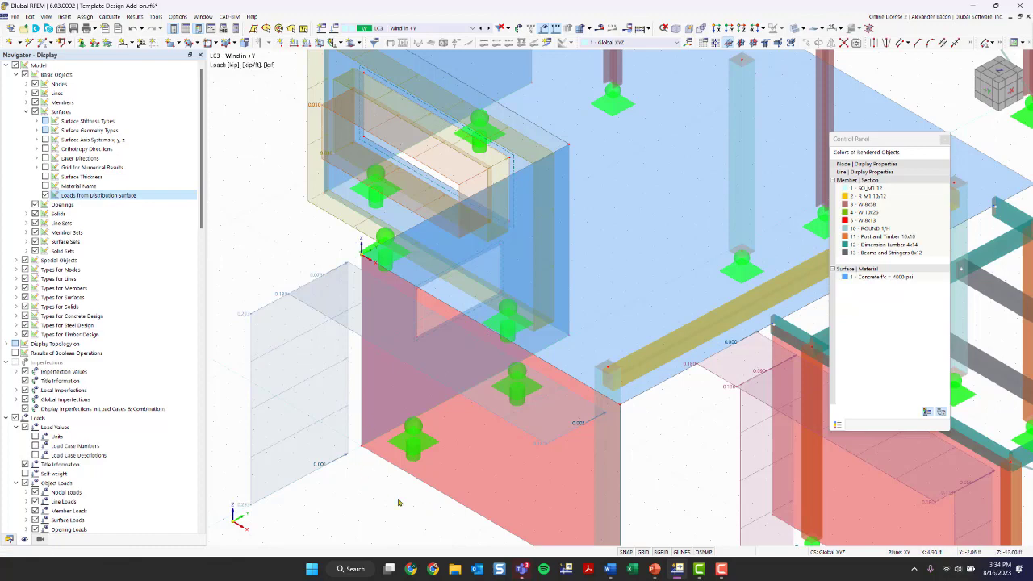
pyautogui.scroll(-2, 398, 502)
pyautogui.moveTo(531, 488); pyautogui.dragTo(341, 367, button='middle')
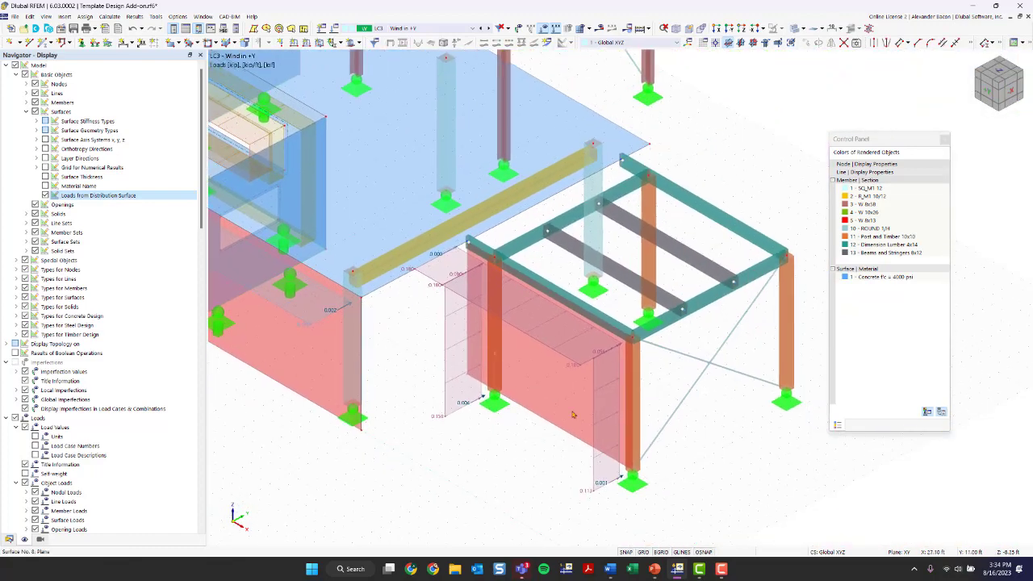
pyautogui.keyDown('ctrl'); pyautogui.moveTo(543, 477); pyautogui.dragTo(436, 460, button='middle'); pyautogui.keyUp('ctrl')
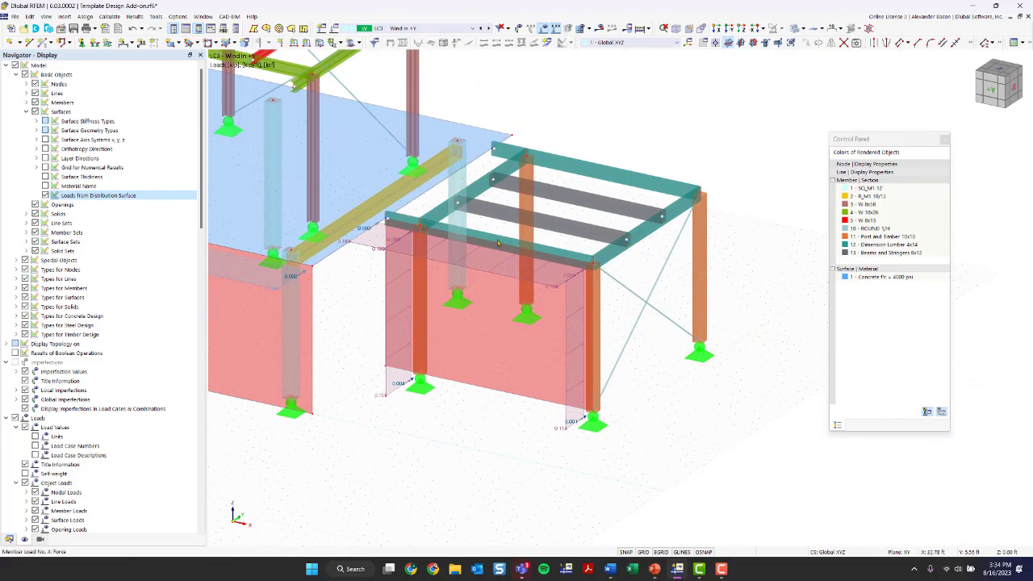
pyautogui.scroll(-3, 539, 407)
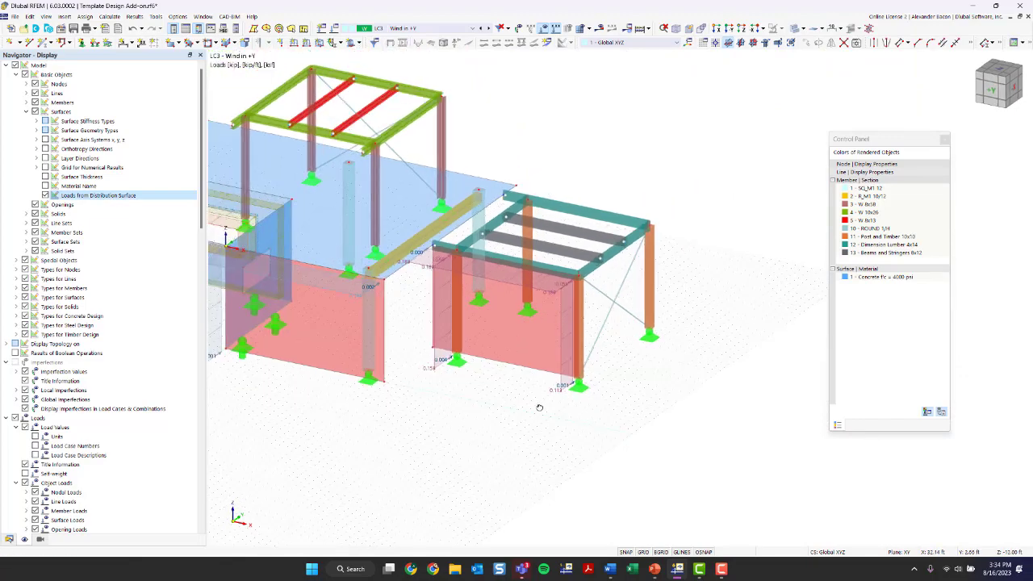
pyautogui.moveTo(539, 407)
pyautogui.keyDown('ctrl'); pyautogui.mouseDown(button='middle')
pyautogui.moveTo(493, 425)
pyautogui.moveTo(648, 431)
pyautogui.moveTo(665, 411)
pyautogui.moveTo(532, 413)
pyautogui.mouseUp(button='middle'); pyautogui.keyUp('ctrl')
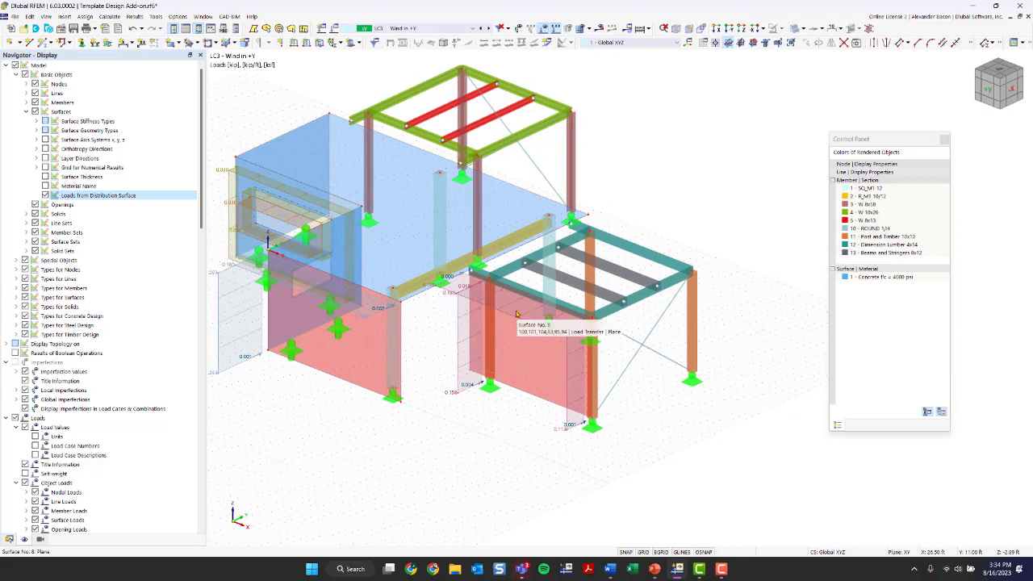
pyautogui.scroll(-1, 487, 429)
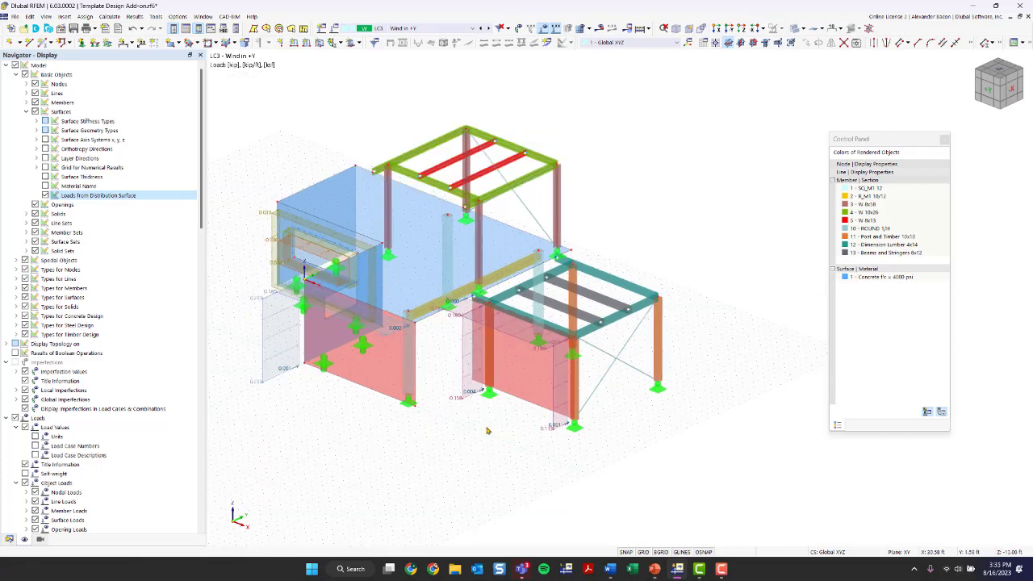
# Step: With LC3 Wind in +Y active, hide the load arrows and values and rotate the bare model
pyautogui.click(406, 31)
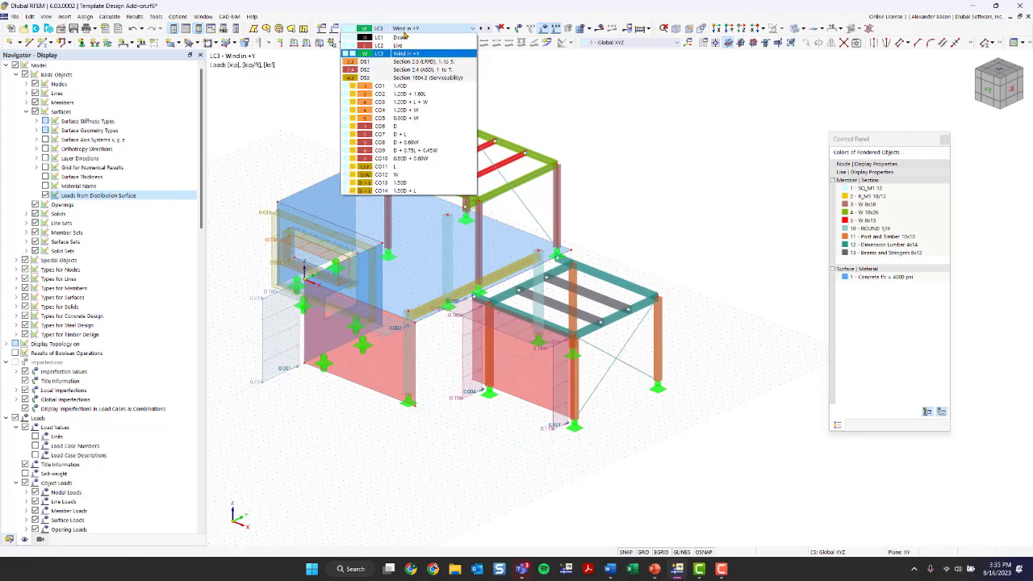
pyautogui.click(405, 31)
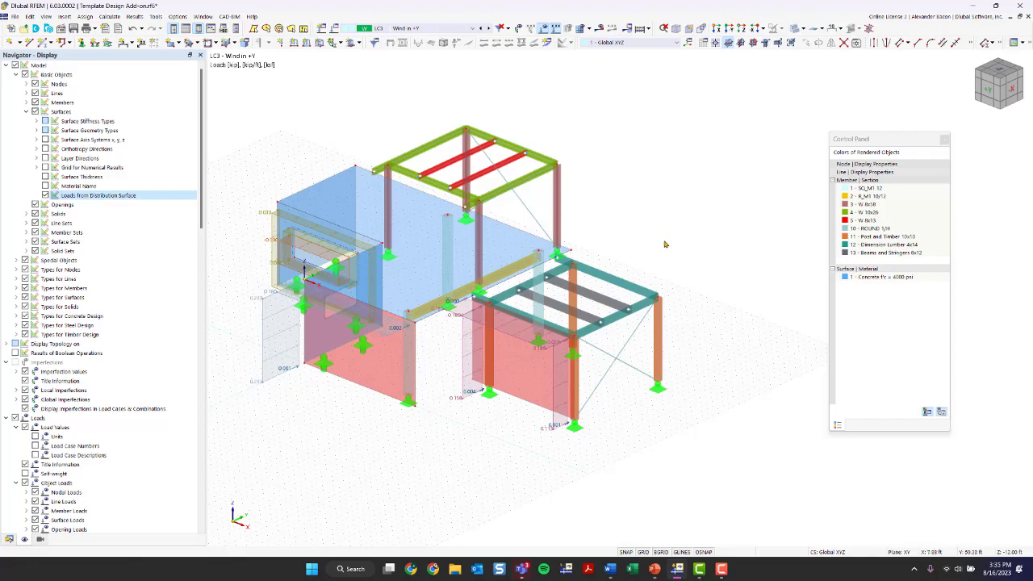
pyautogui.keyDown('ctrl'); pyautogui.moveTo(717, 297); pyautogui.dragTo(691, 352, button='middle'); pyautogui.keyUp('ctrl')
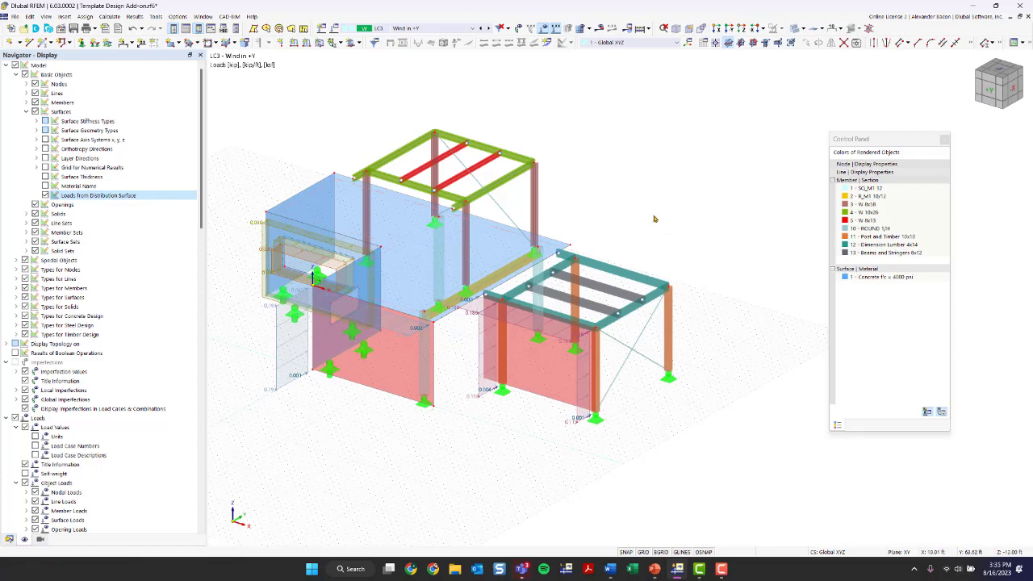
pyautogui.click(544, 28)
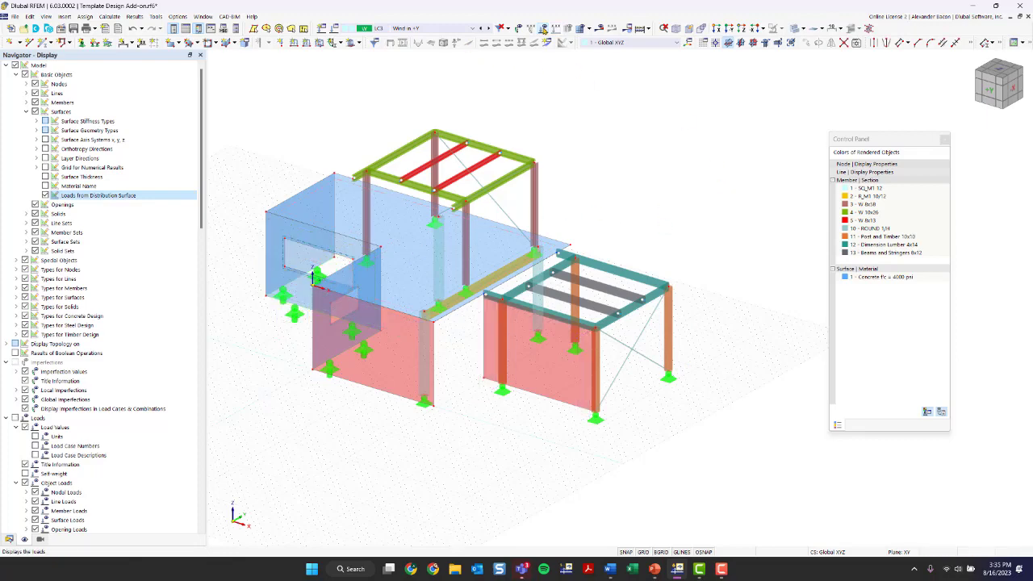
pyautogui.keyDown('ctrl'); pyautogui.moveTo(692, 227); pyautogui.dragTo(532, 228, button='middle'); pyautogui.keyUp('ctrl')
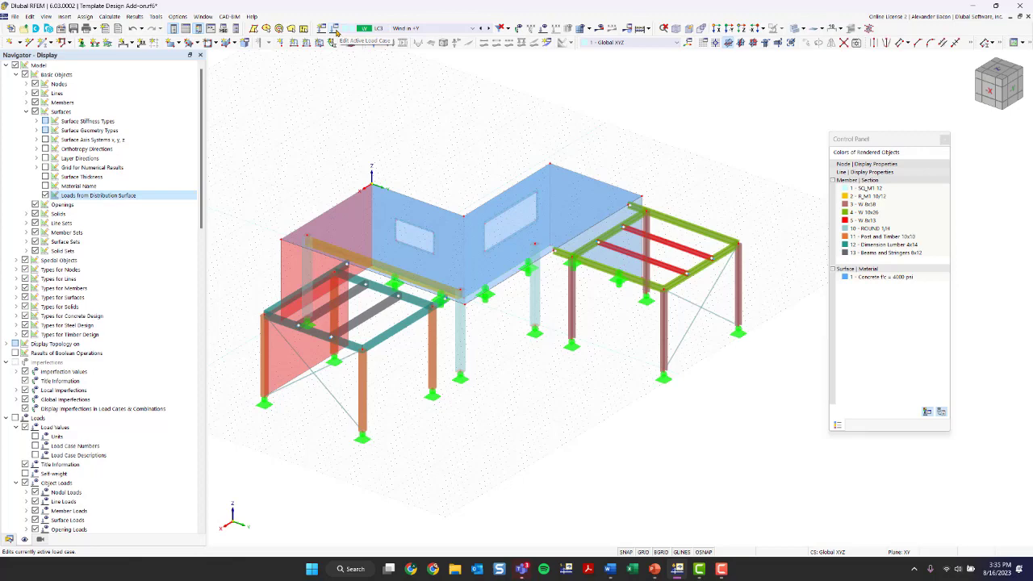
# Step: Open Load Cases & Combinations, review Dead LC1 and Live LC2, then show combinations CO1–CO14
pyautogui.click(336, 32)
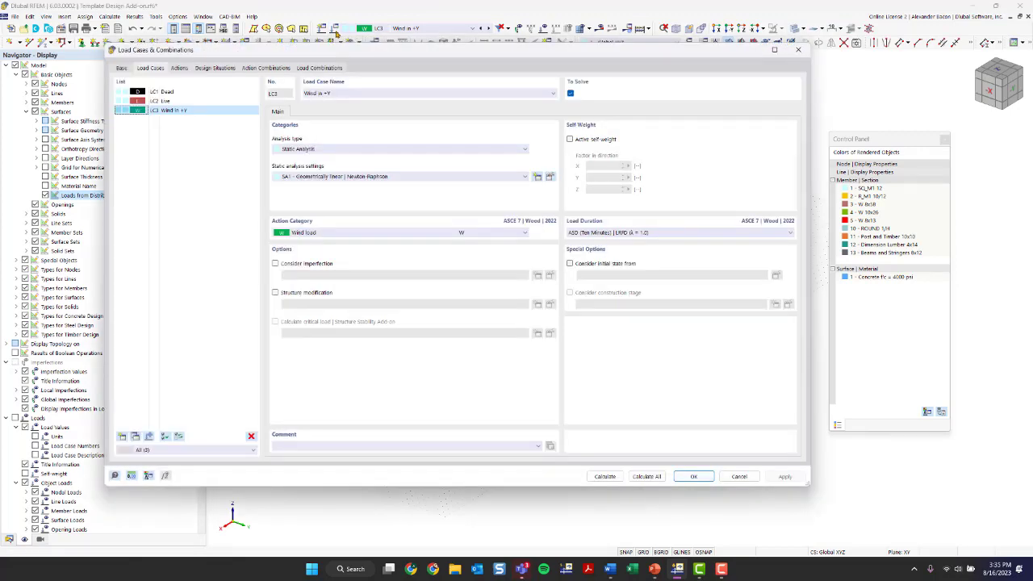
pyautogui.moveTo(312, 50); pyautogui.dragTo(344, 60)
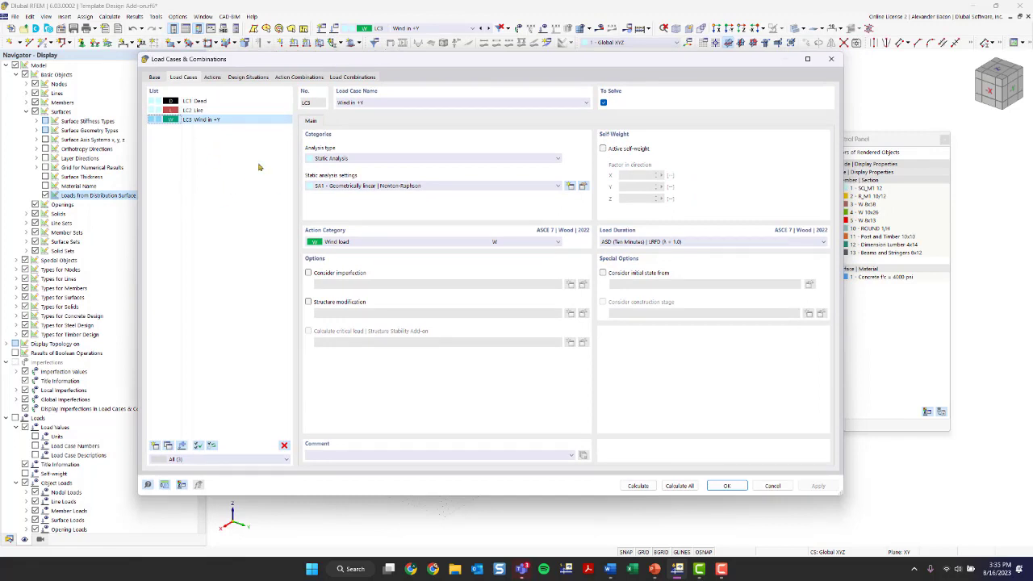
pyautogui.click(229, 110)
pyautogui.click(229, 102)
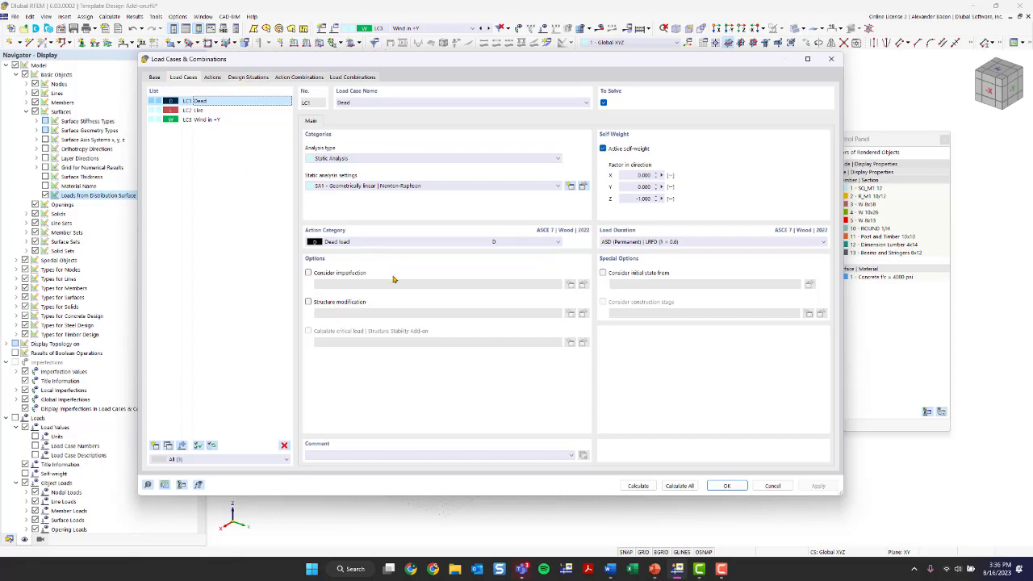
pyautogui.click(227, 110)
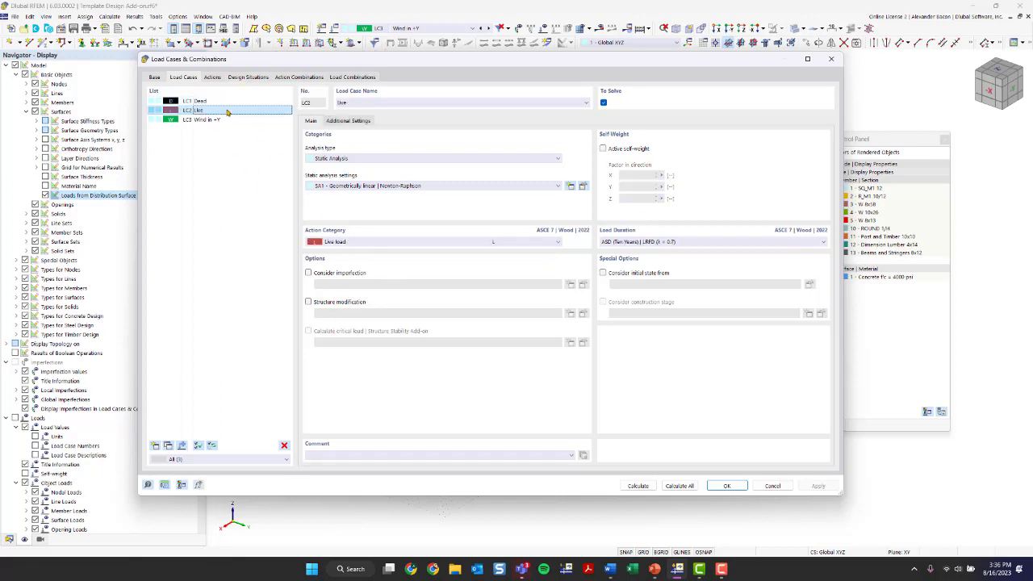
pyautogui.click(342, 79)
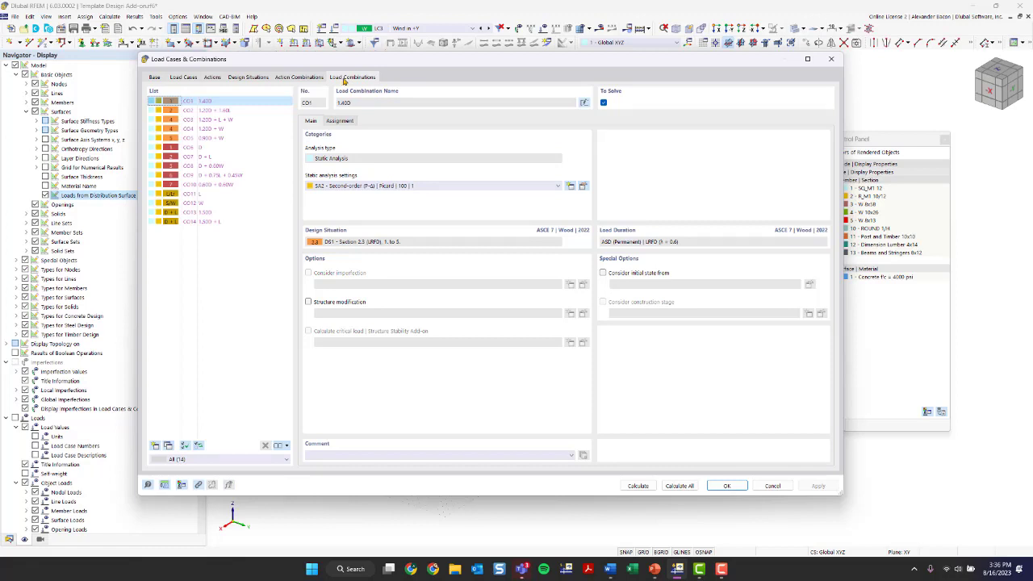
# Step: Inspect combination CO4 1.20D + W, then check DS1's combination wizard, keeping wizard 1
pyautogui.click(209, 111)
pyautogui.click(211, 128)
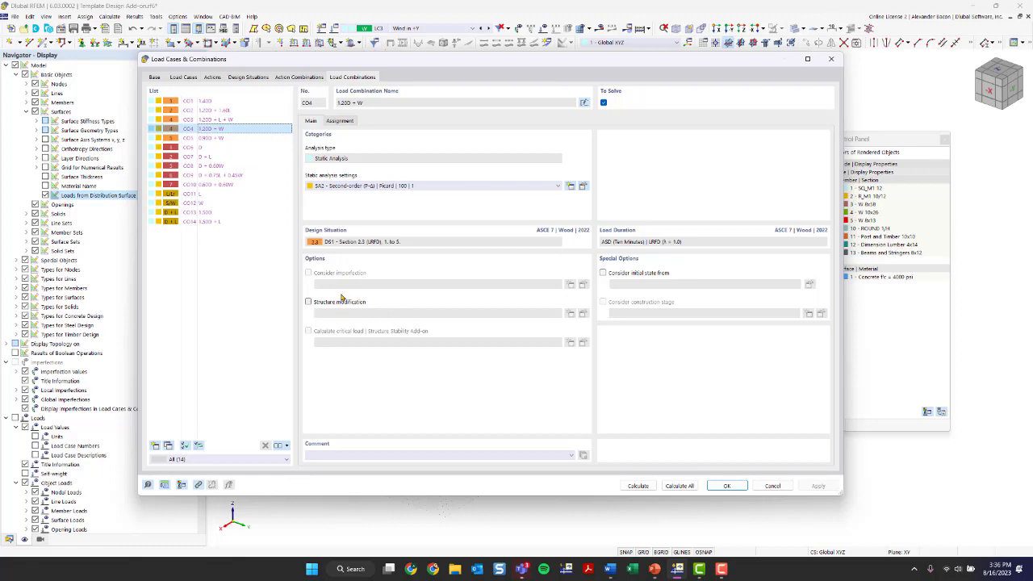
pyautogui.click(247, 77)
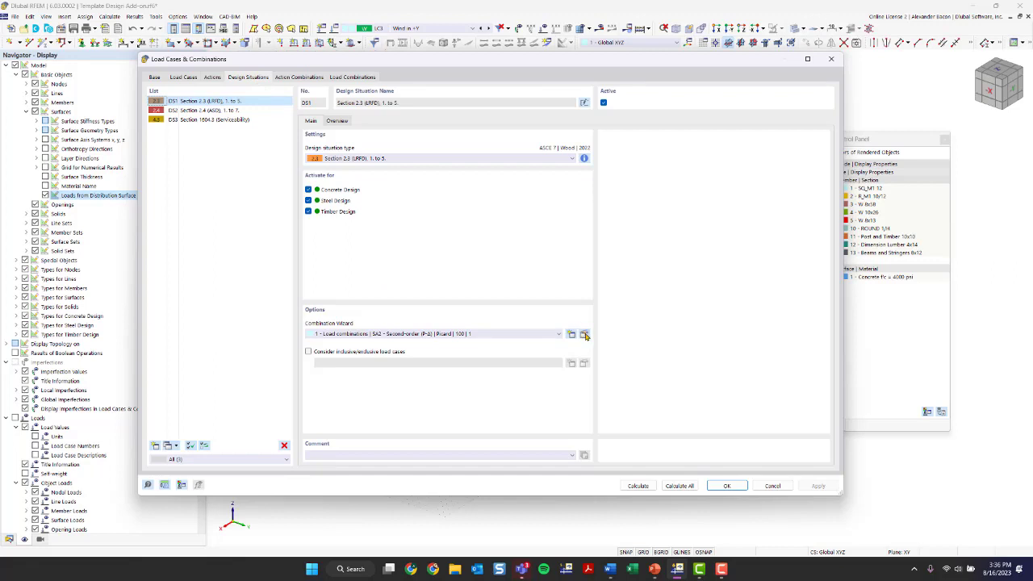
pyautogui.click(398, 337)
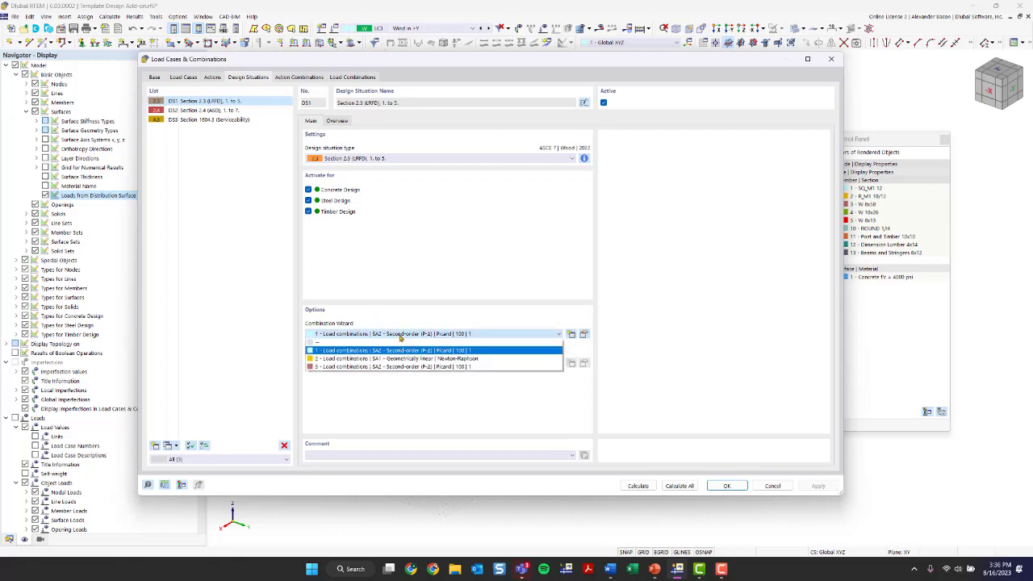
pyautogui.click(398, 336)
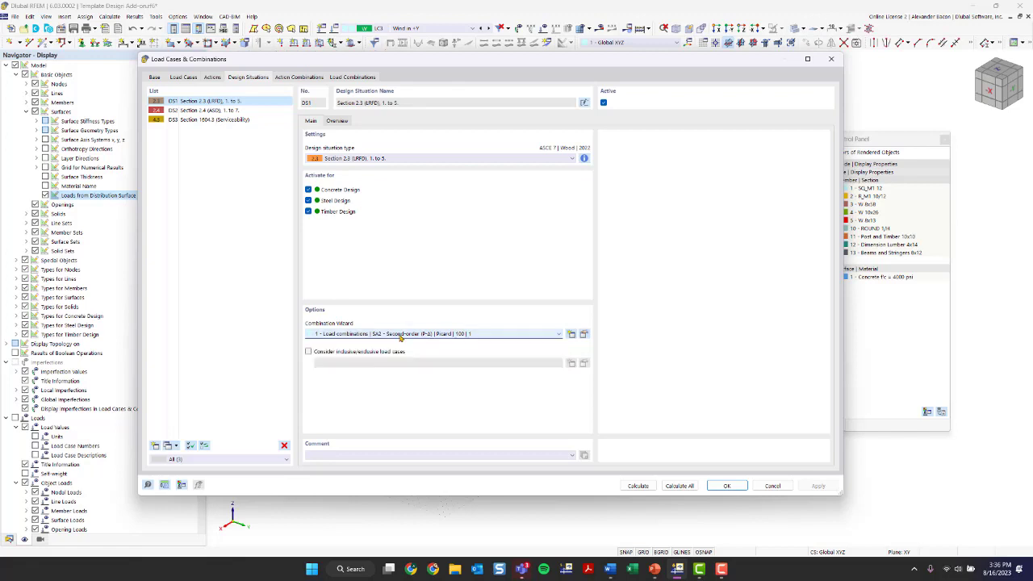
# Step: Compare the settings of design situations DS1, DS2 and the DS3 serviceability situation
pyautogui.click(225, 110)
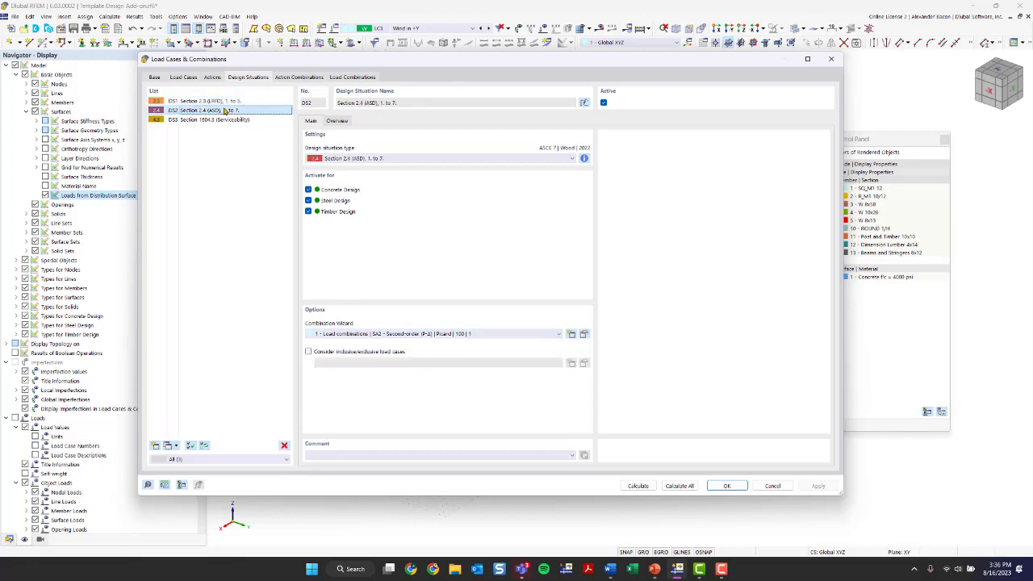
pyautogui.click(227, 120)
pyautogui.click(212, 102)
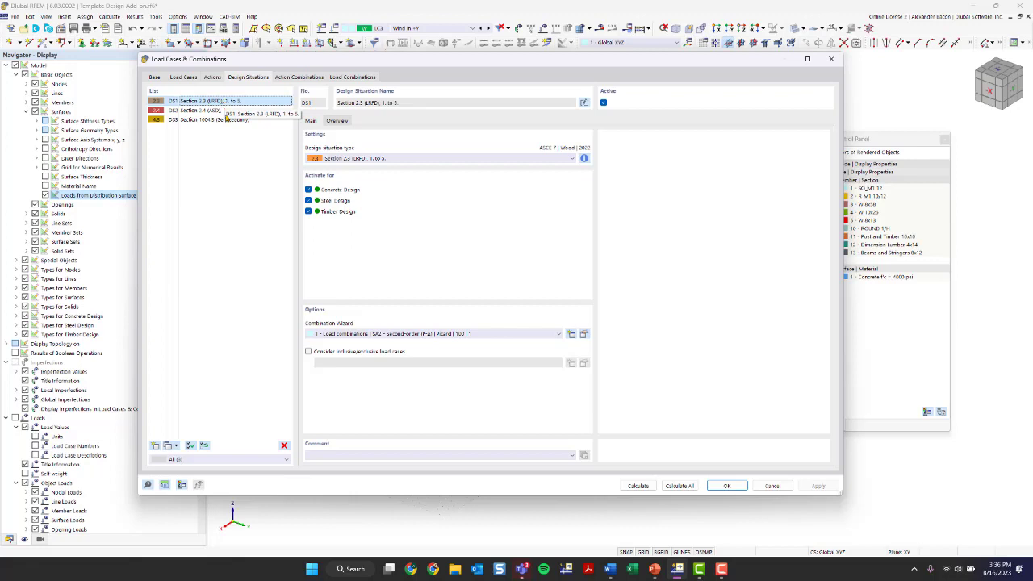
pyautogui.click(223, 110)
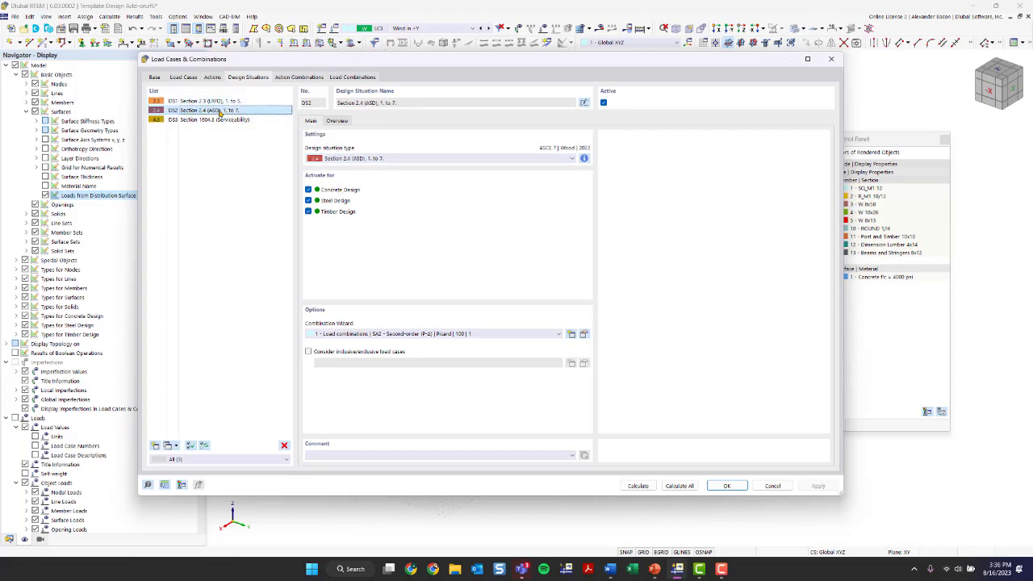
pyautogui.click(228, 101)
# Step: List the load combinations assigned to DS1, DS2 and DS3, finishing on DS1's main settings
pyautogui.click(336, 120)
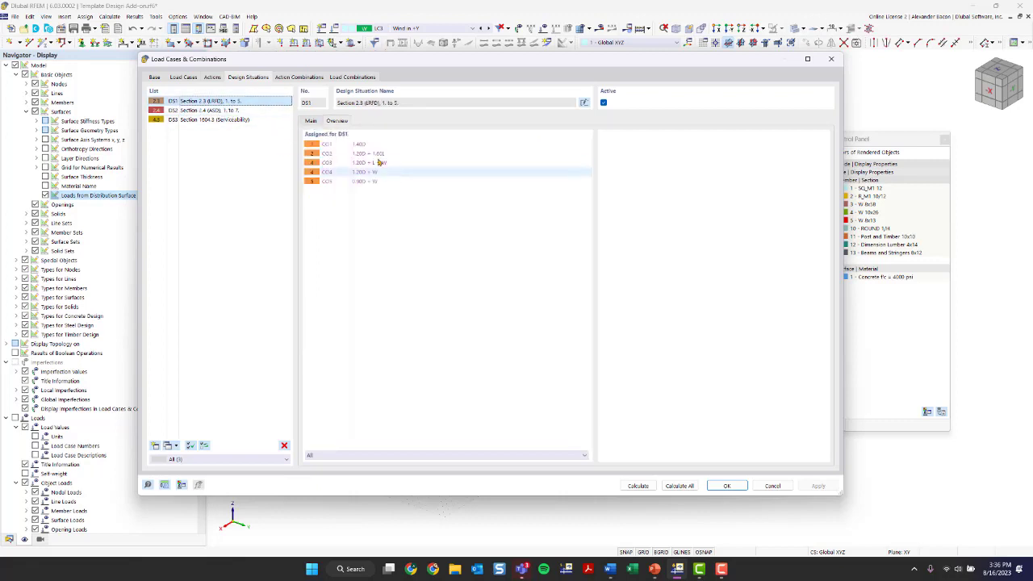
pyautogui.click(242, 111)
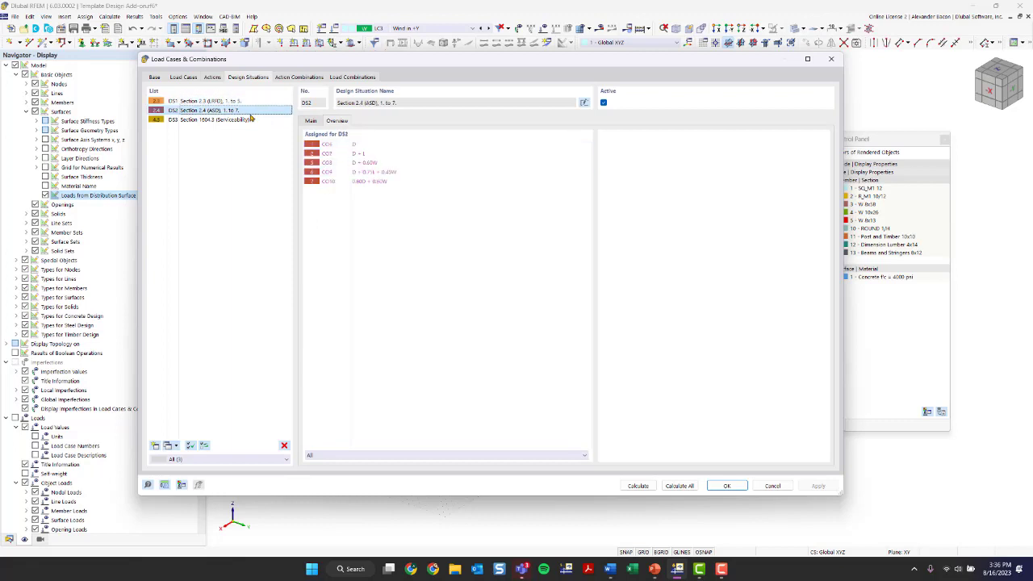
pyautogui.click(244, 102)
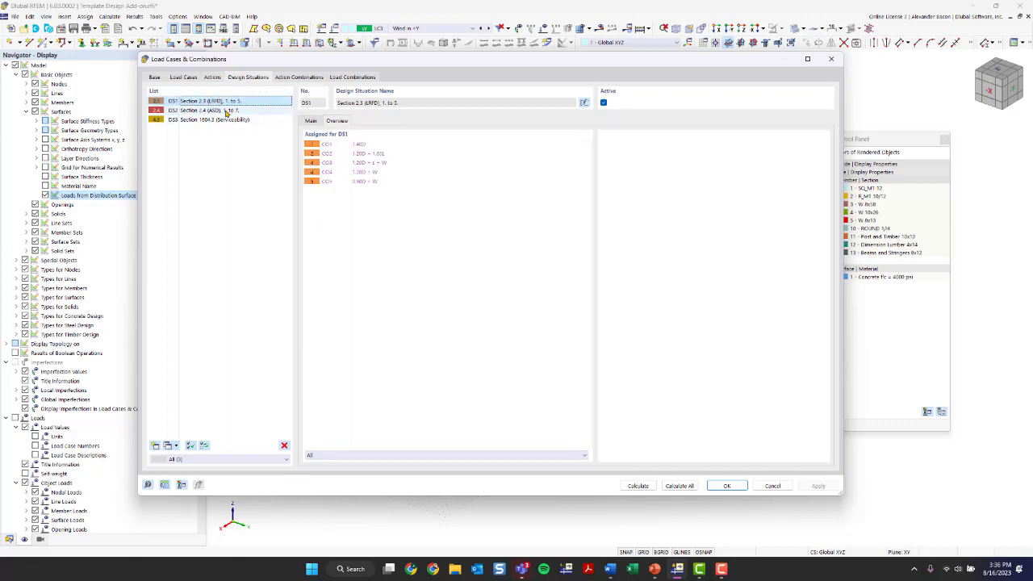
pyautogui.click(261, 120)
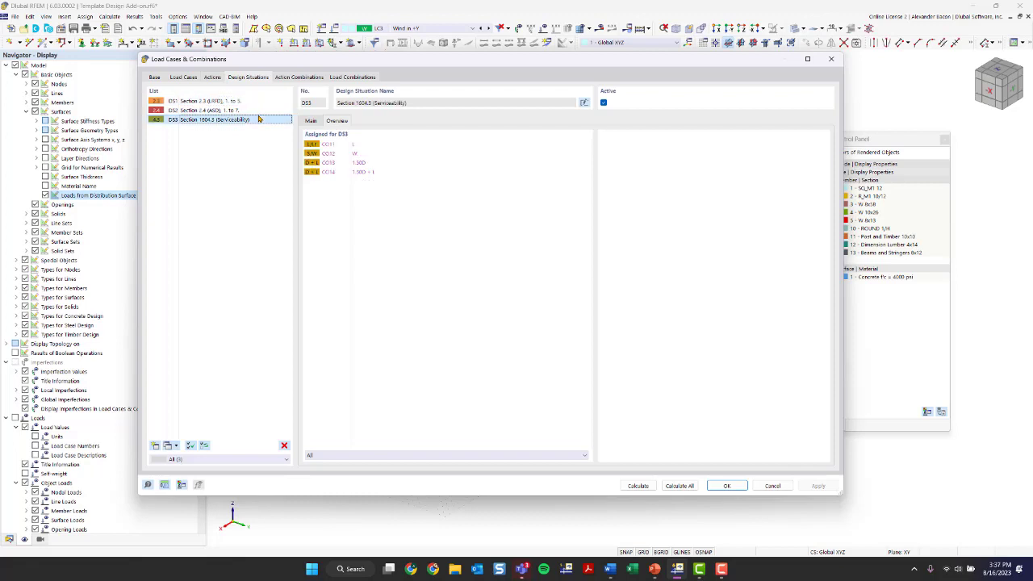
pyautogui.click(257, 111)
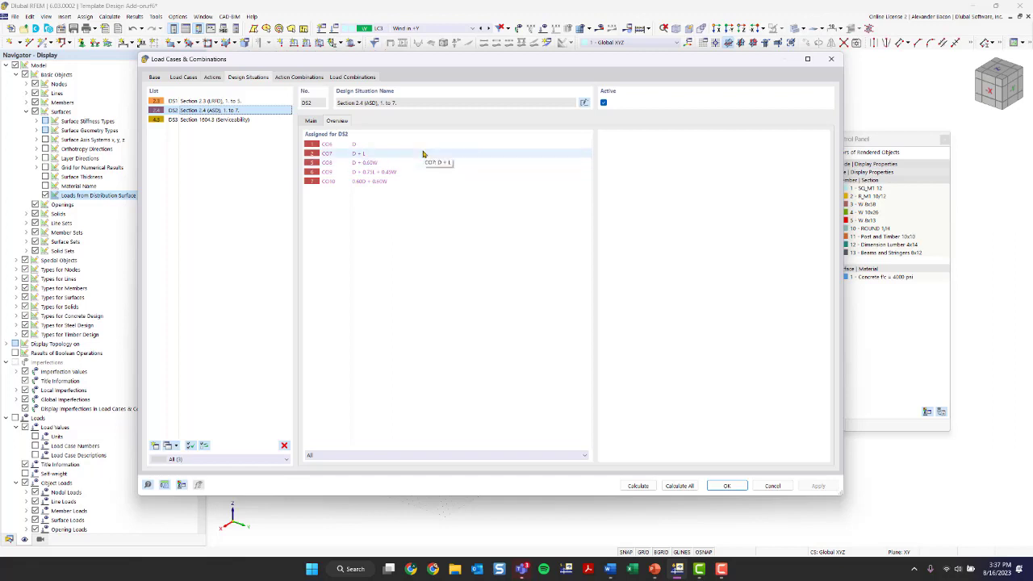
pyautogui.click(226, 101)
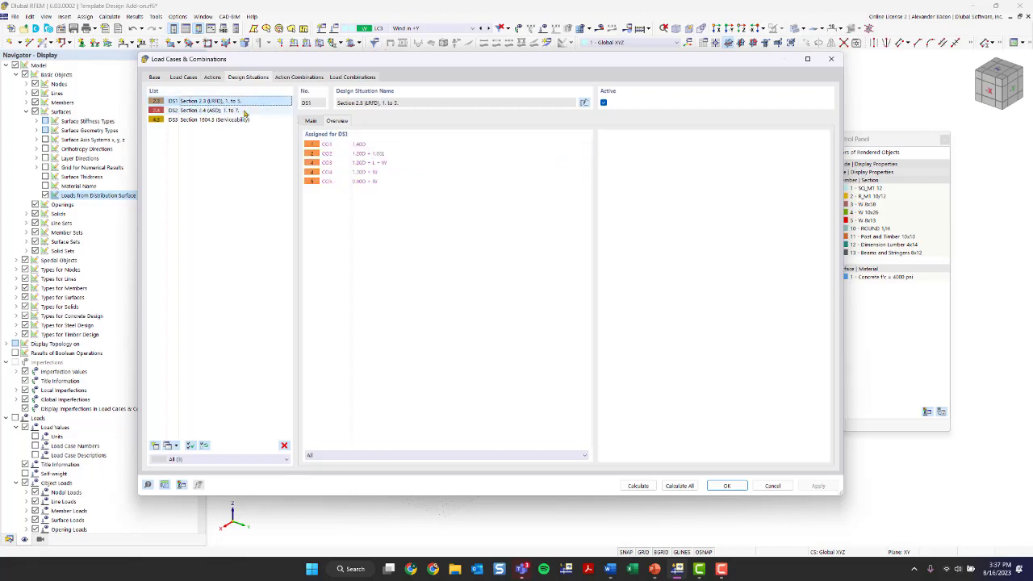
pyautogui.click(318, 122)
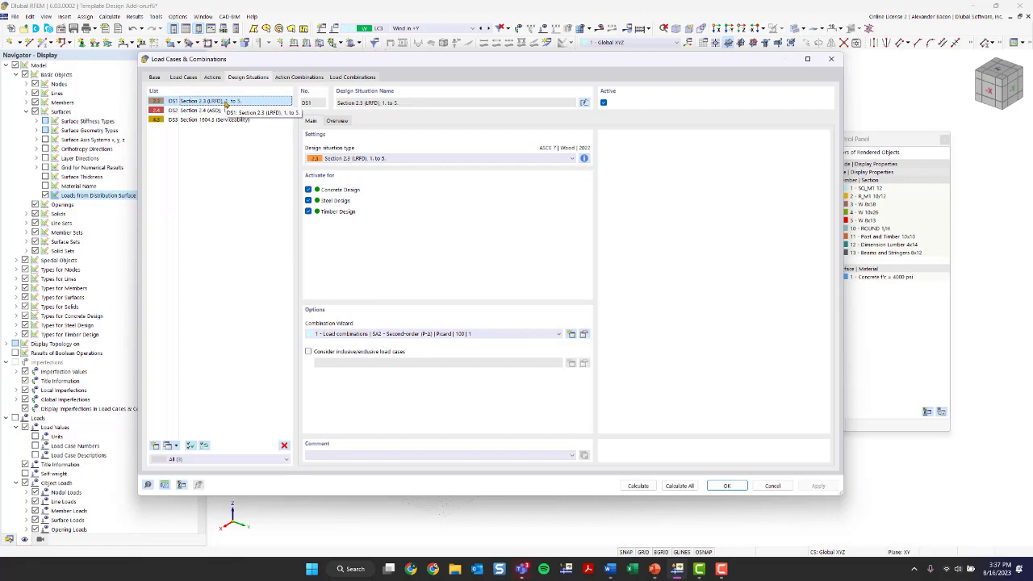
# Step: Make combination wizard 1 consider a structure modification, keeping Structure Modification 3 selected
pyautogui.click(583, 334)
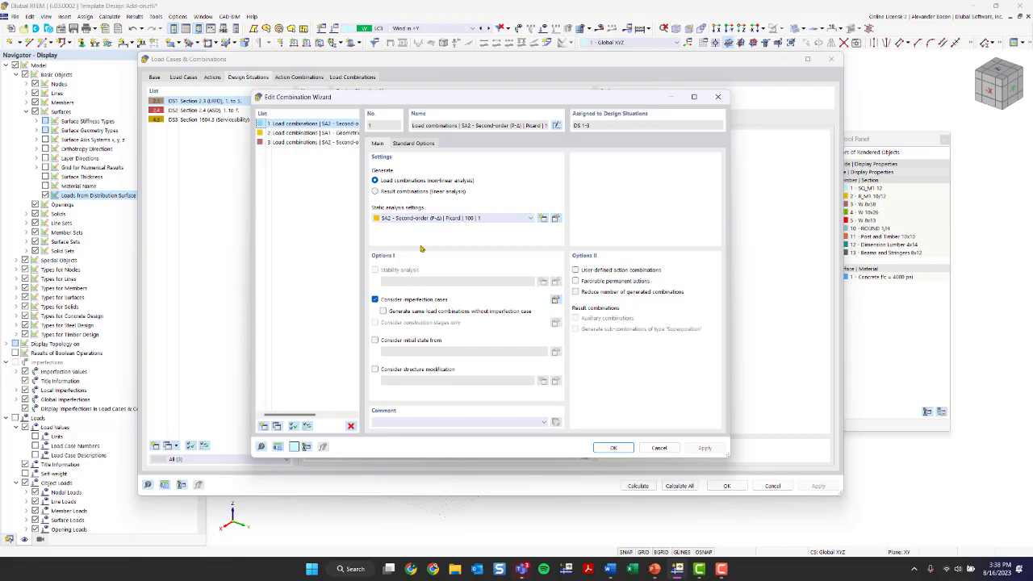
pyautogui.click(390, 372)
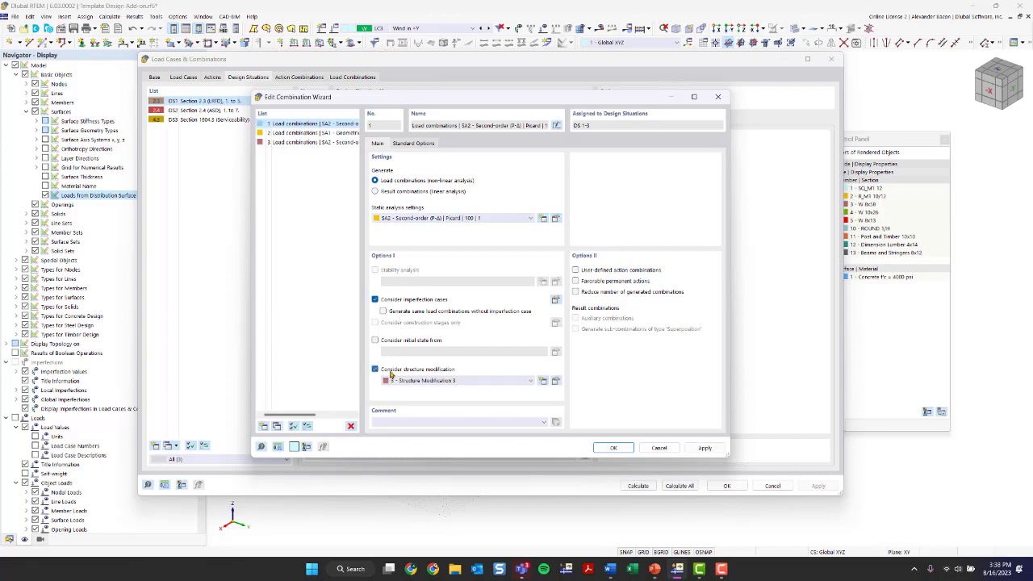
pyautogui.click(474, 381)
pyautogui.click(474, 381)
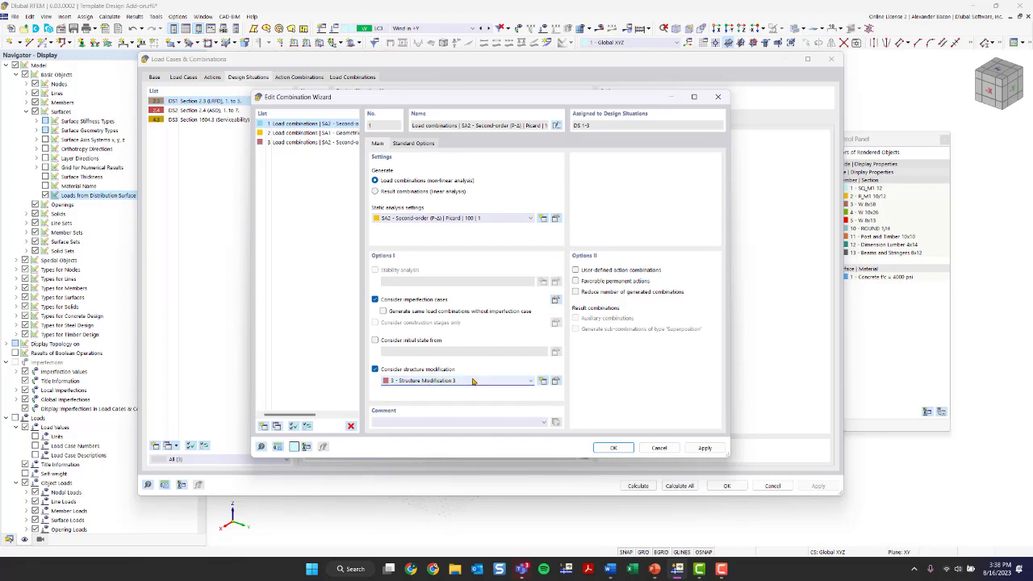
# Step: Delete Structure Modification 3 from the structure modification editor
pyautogui.click(556, 381)
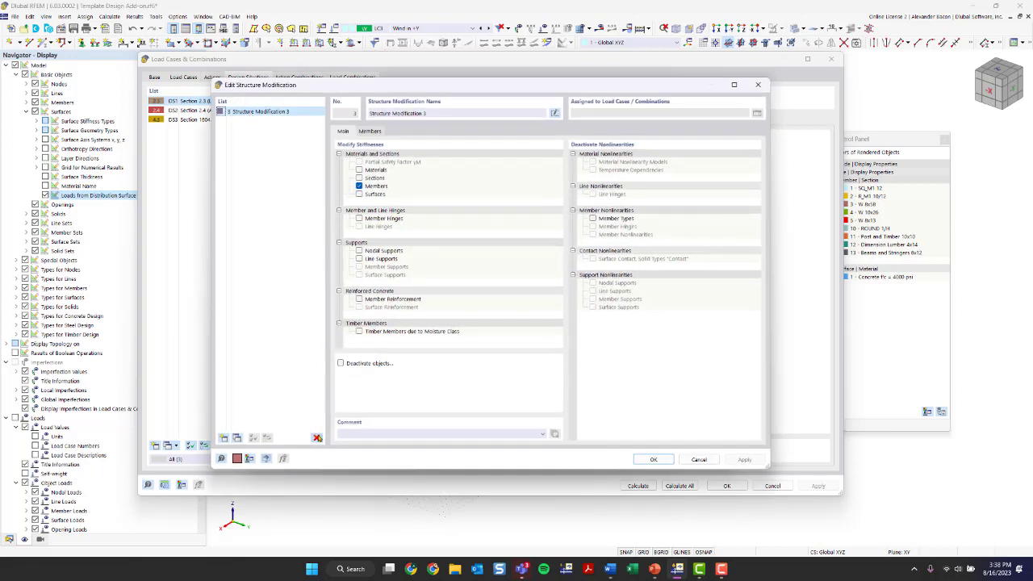
pyautogui.click(316, 437)
pyautogui.click(525, 313)
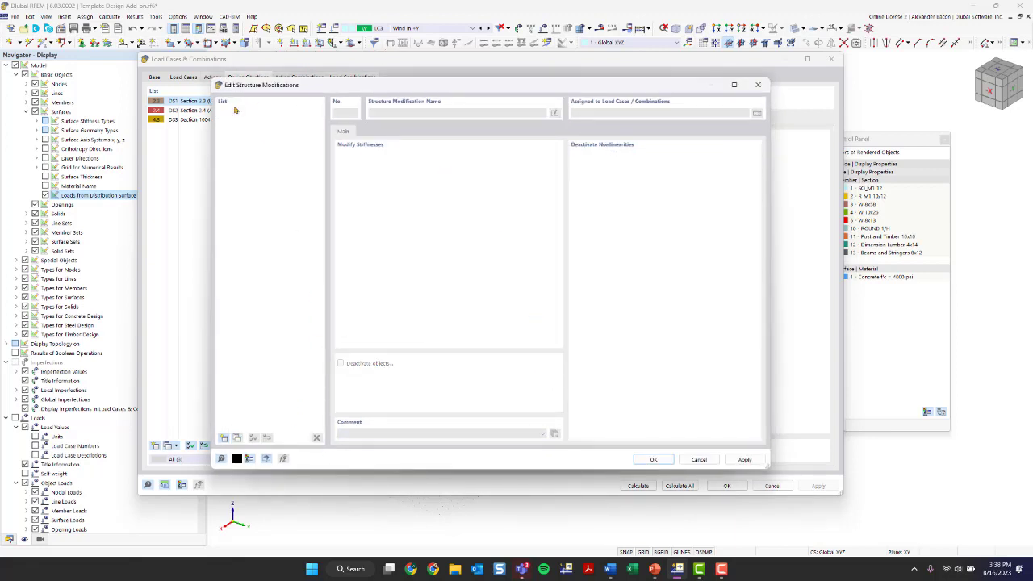
pyautogui.click(757, 85)
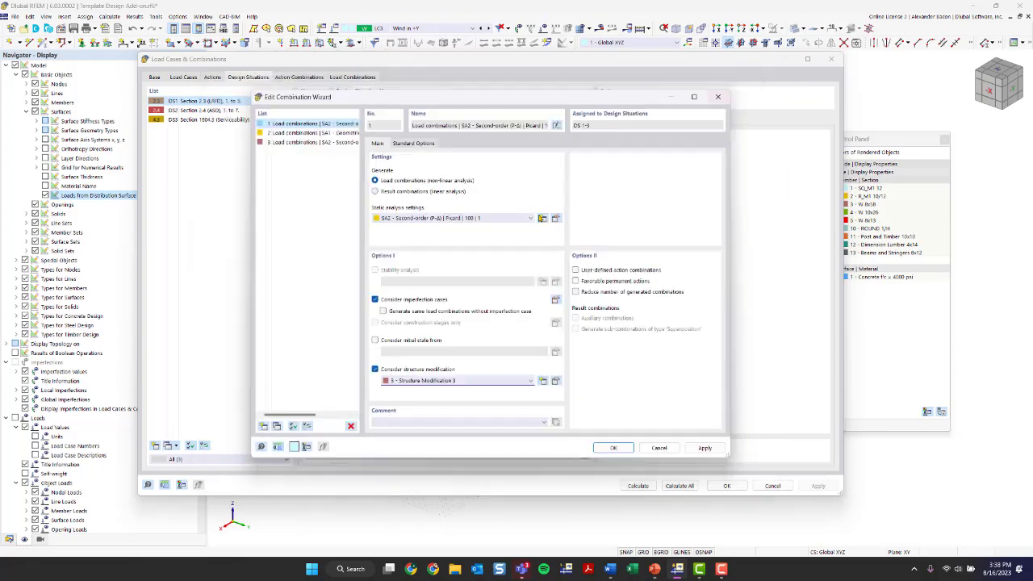
pyautogui.click(542, 382)
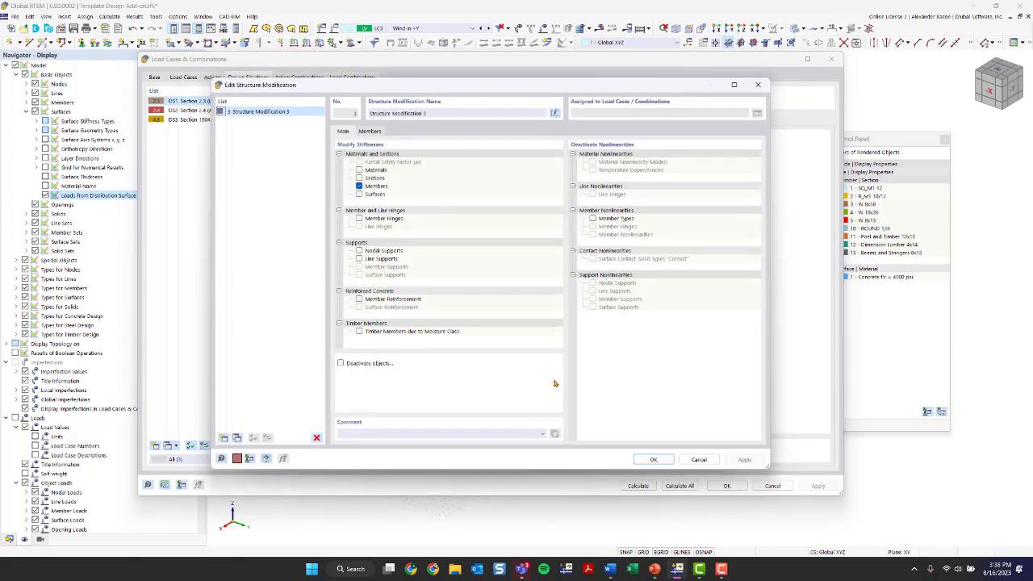
pyautogui.click(316, 438)
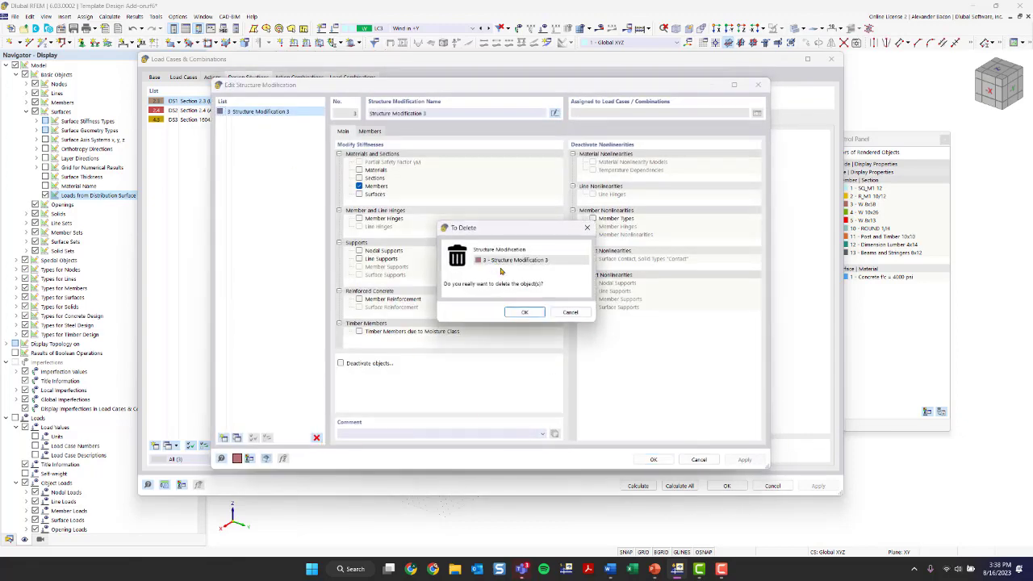
# Step: Confirm the deletion, create Structure Modification 1 modifying member stiffnesses, and open row 1's modification list
pyautogui.click(524, 312)
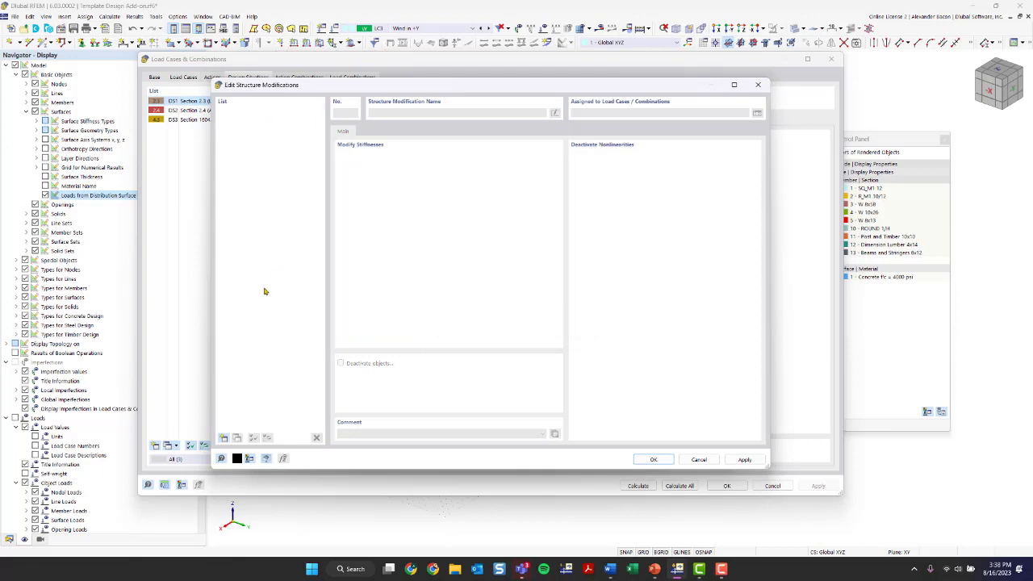
pyautogui.click(224, 438)
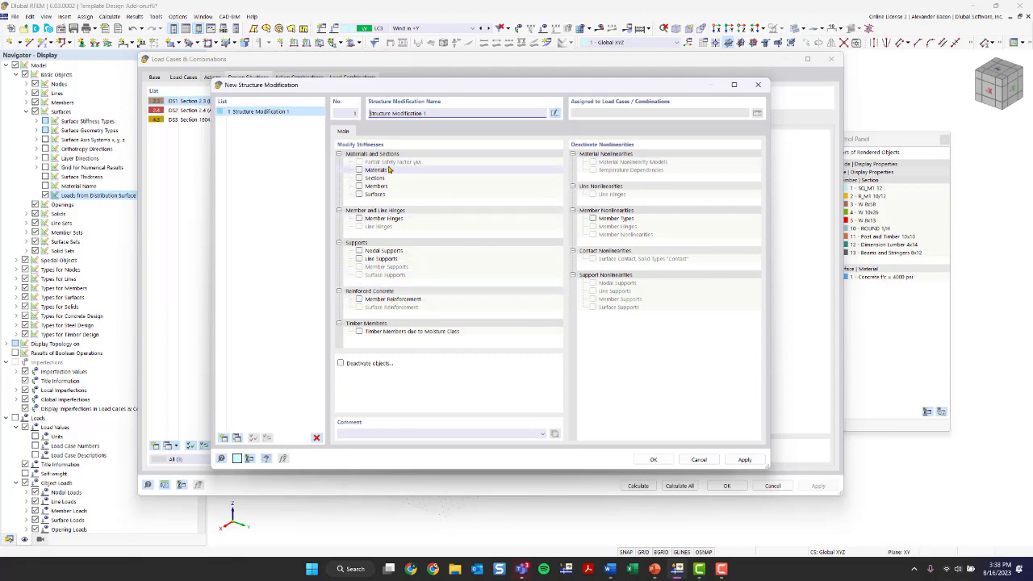
pyautogui.click(359, 187)
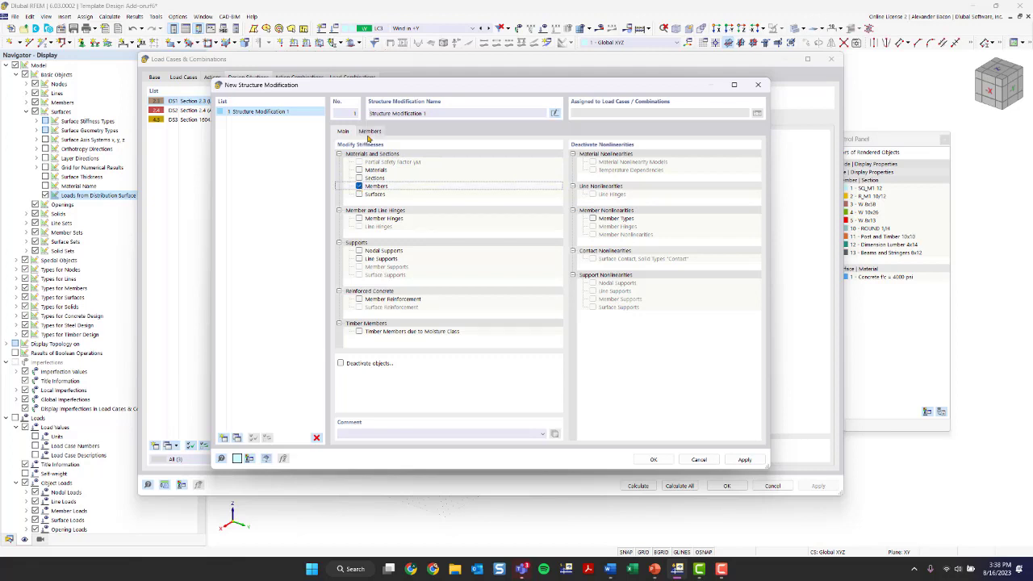
pyautogui.click(370, 131)
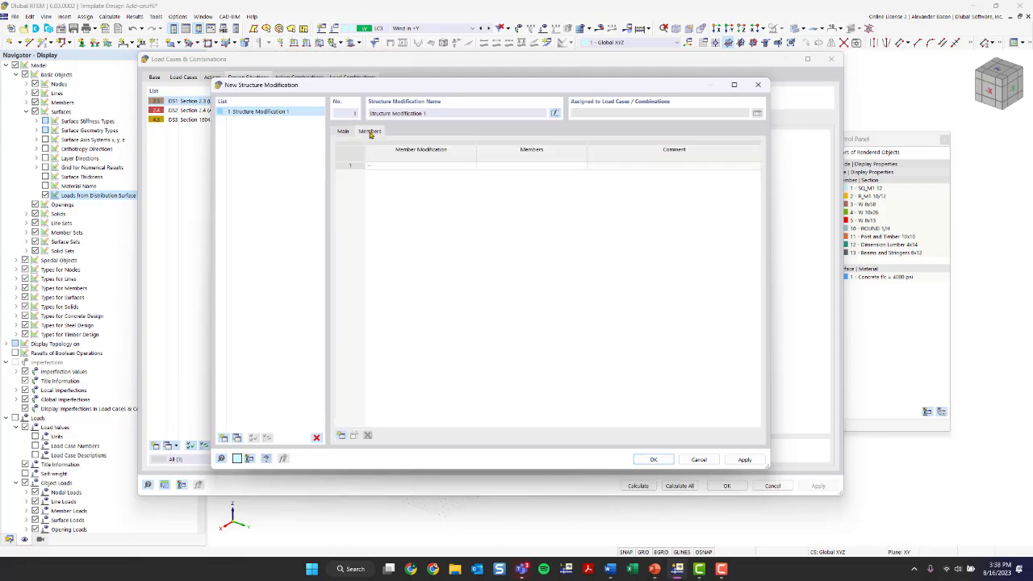
pyautogui.doubleClick(402, 166)
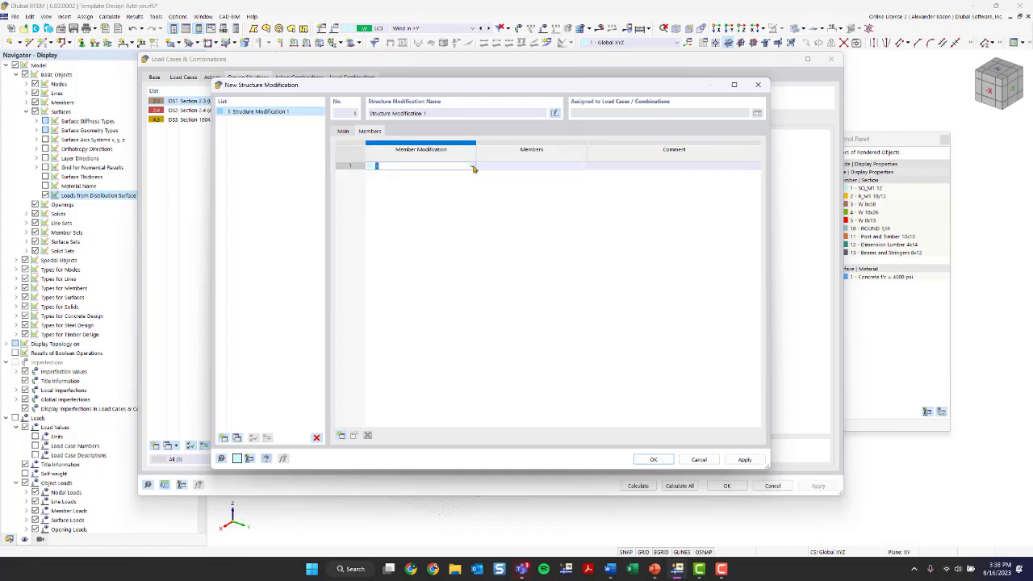
pyautogui.click(474, 167)
pyautogui.click(473, 166)
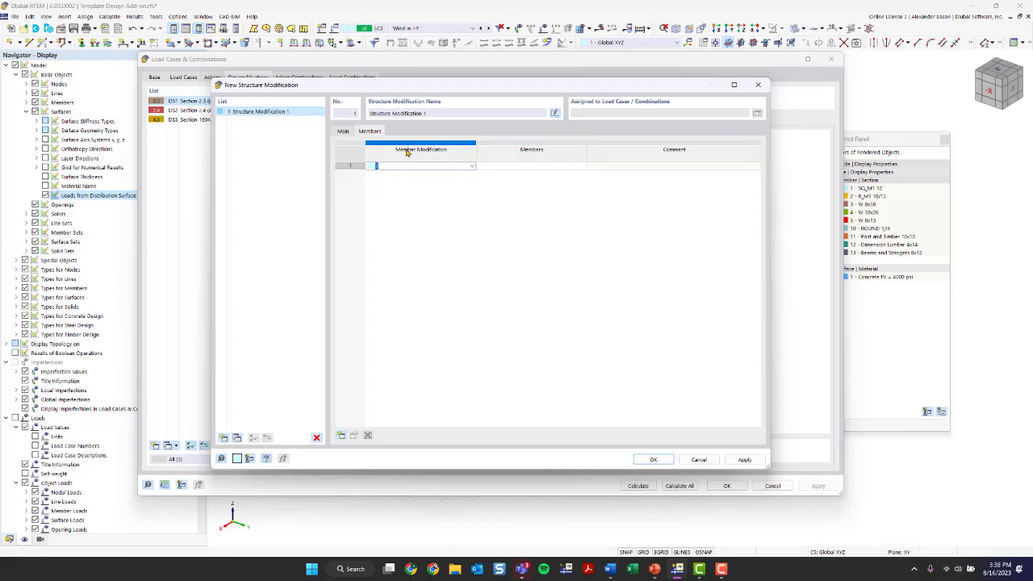
pyautogui.click(472, 166)
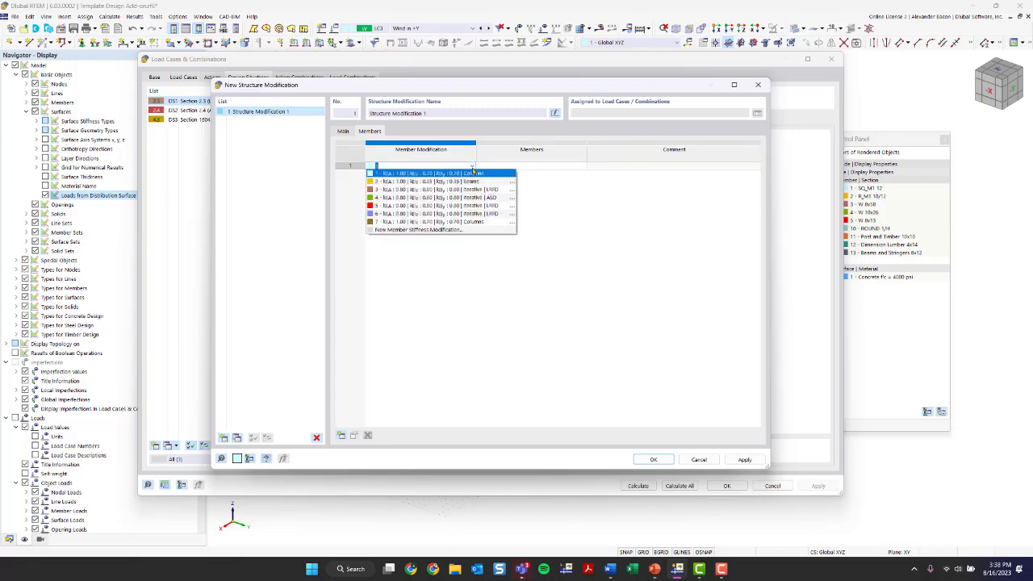
# Step: Start a new member stiffness modification and delete the old modifications 1 to 7
pyautogui.click(426, 230)
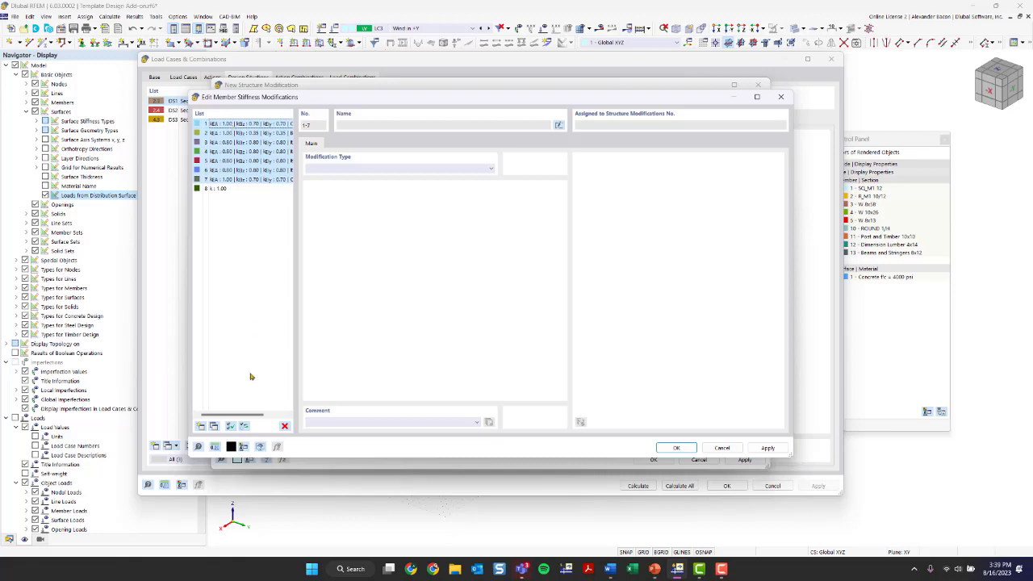
pyautogui.click(284, 425)
pyautogui.click(524, 312)
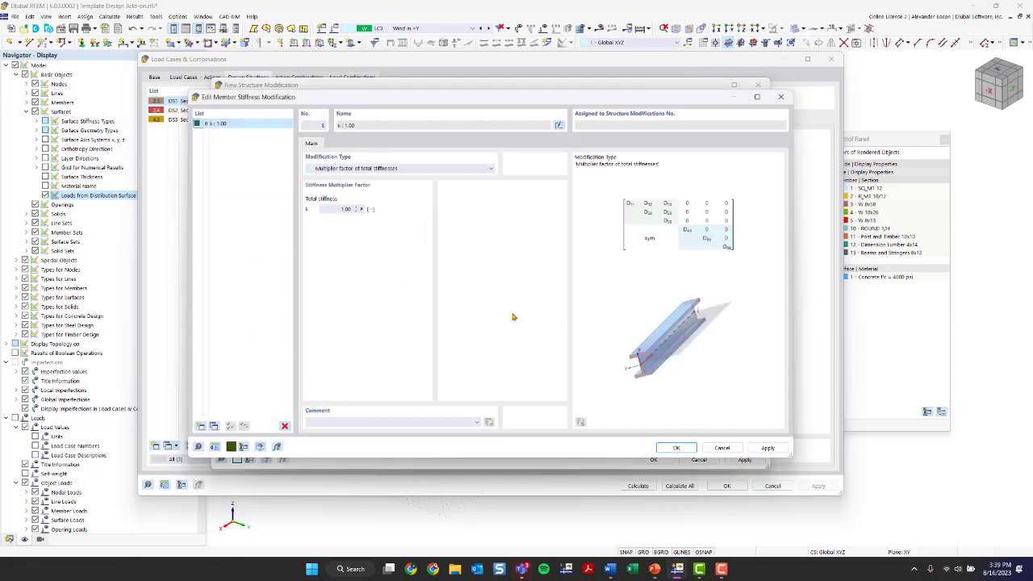
pyautogui.moveTo(261, 101); pyautogui.dragTo(303, 124)
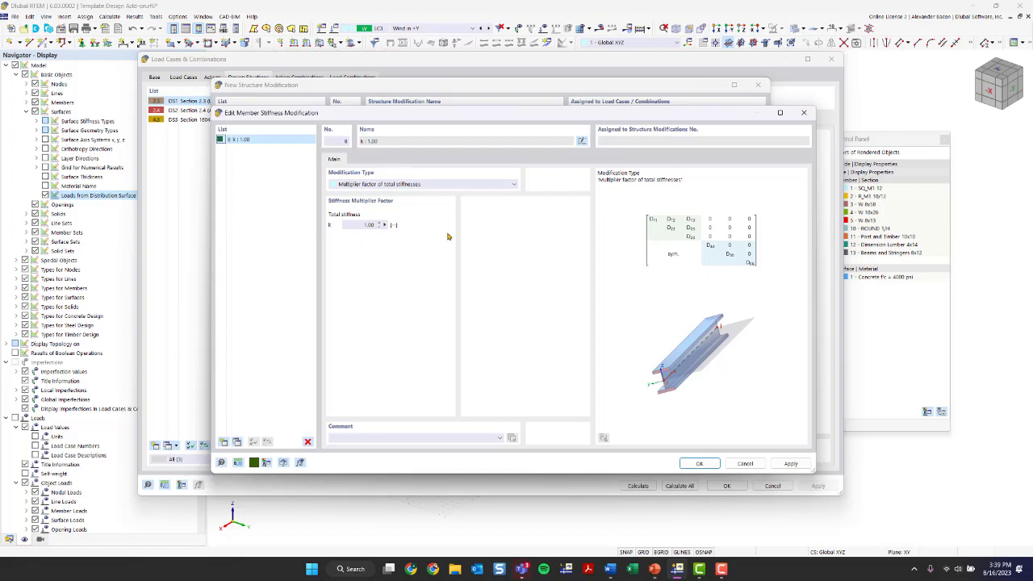
# Step: Set the modification type to AISC 360-16 C2.3 | Steel Structures and confirm it
pyautogui.click(413, 185)
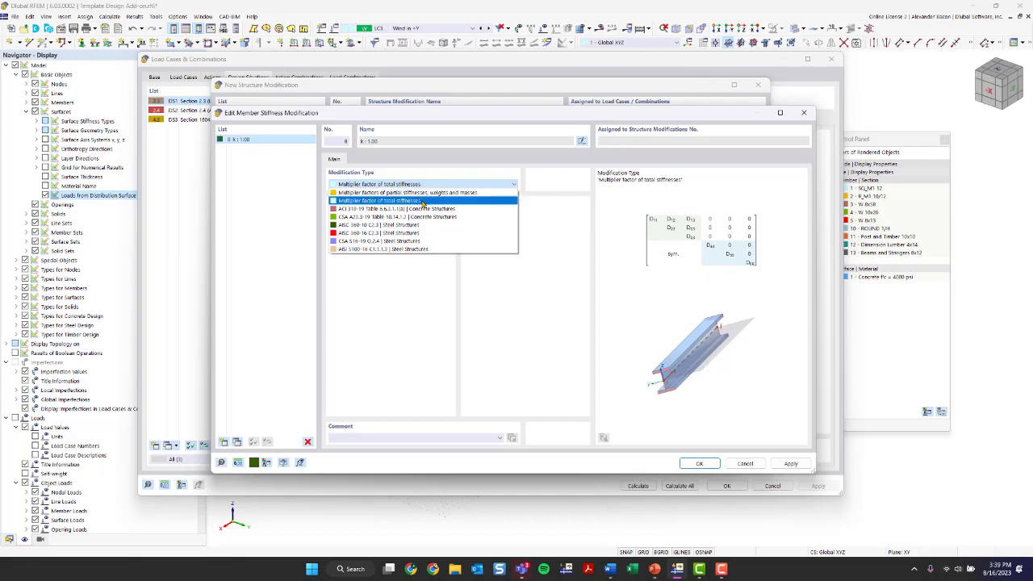
pyautogui.click(422, 202)
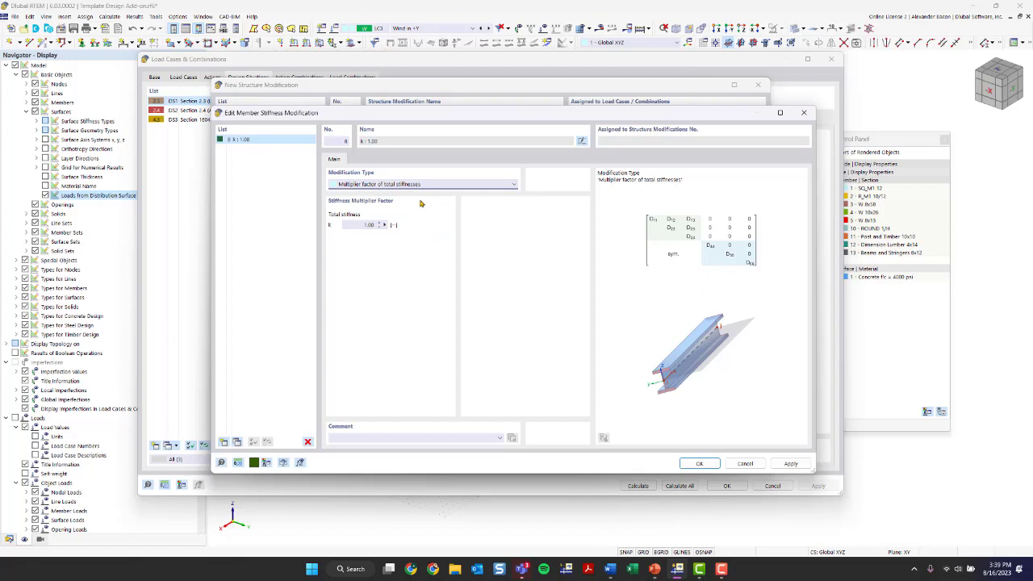
pyautogui.click(374, 185)
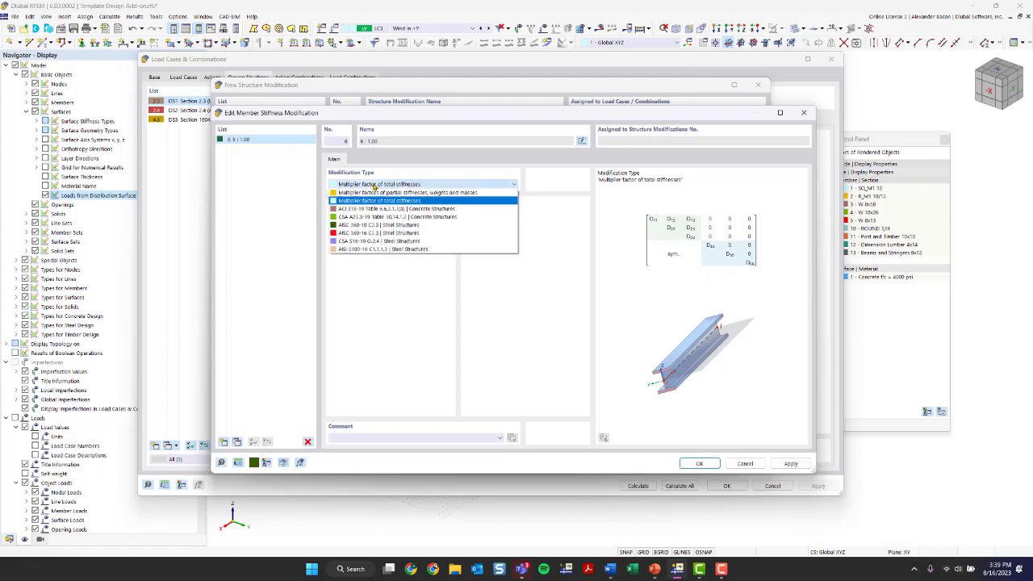
pyautogui.click(379, 193)
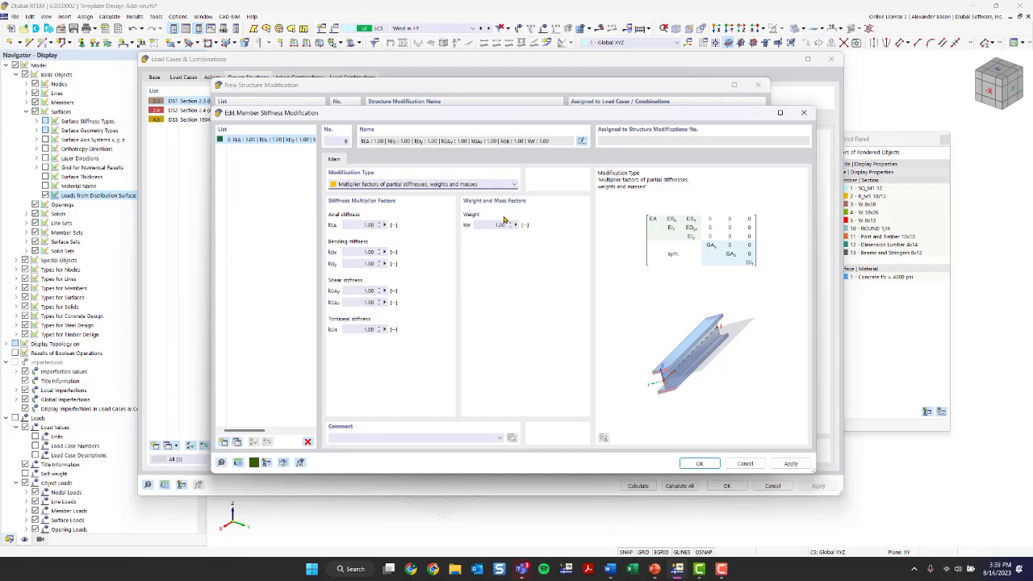
pyautogui.click(380, 185)
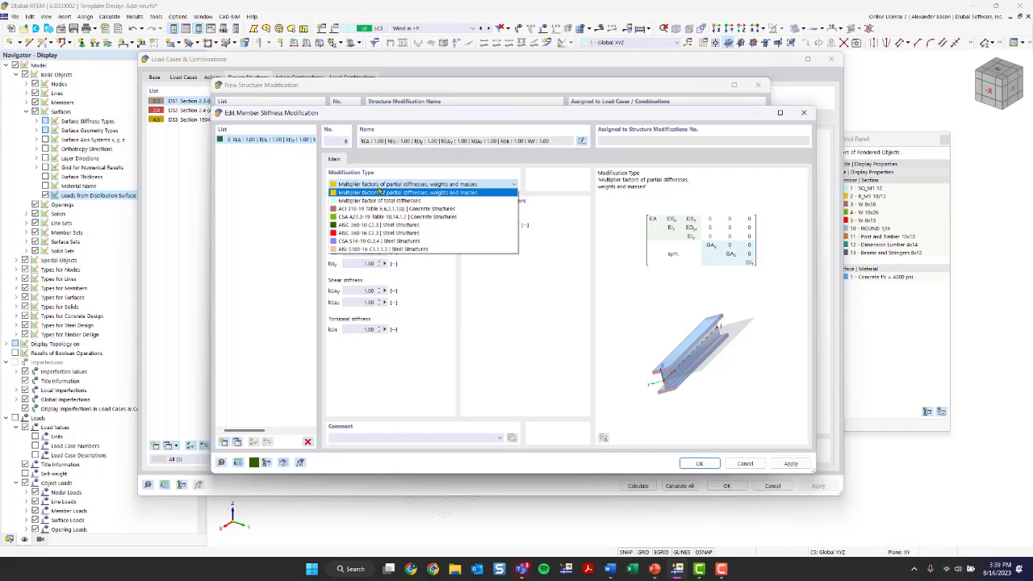
pyautogui.click(383, 233)
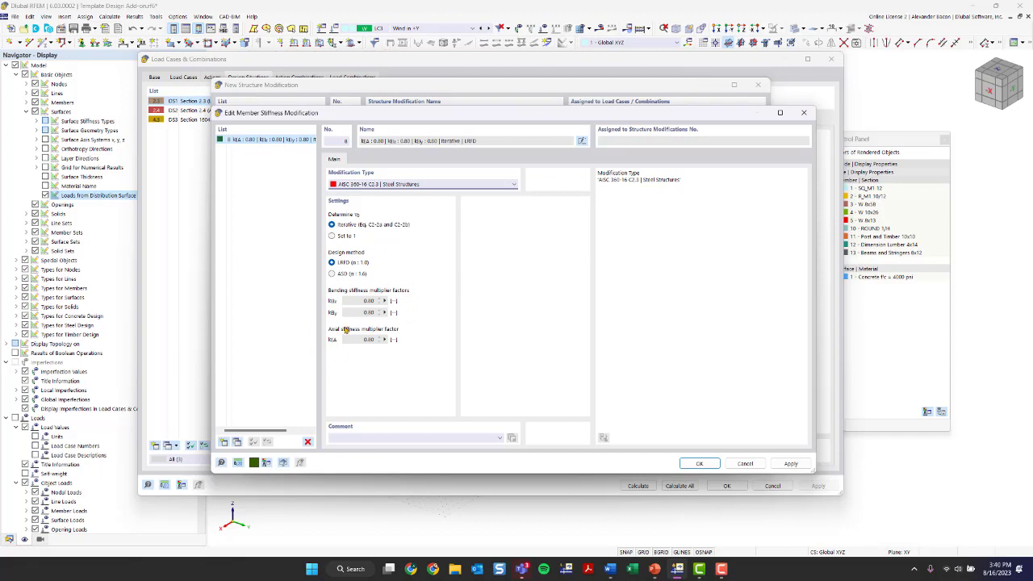
pyautogui.click(699, 463)
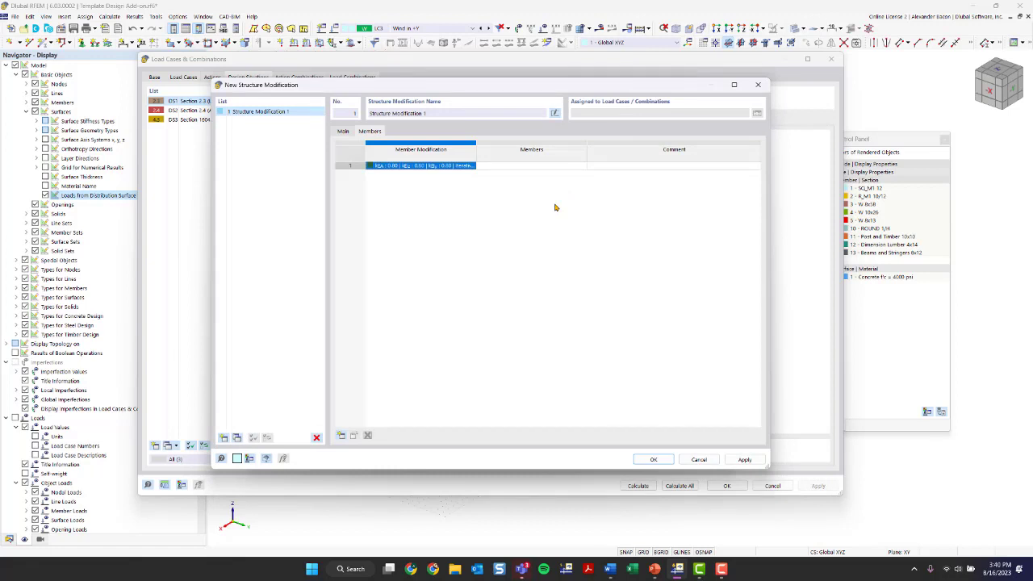
# Step: Assign row 1's stiffness modification to the green frame members, including 17-26, 36 and 37
pyautogui.click(530, 166)
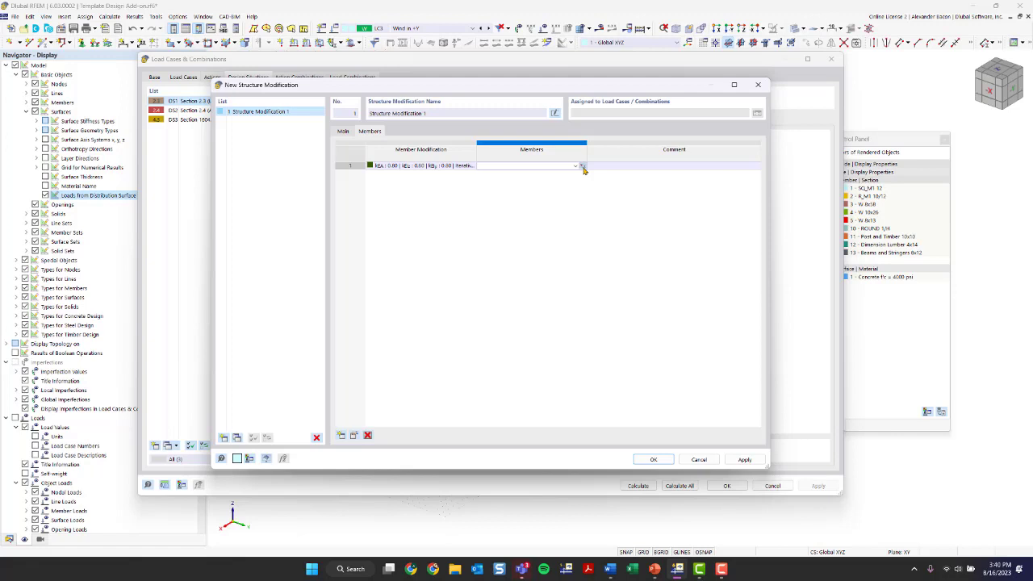
pyautogui.click(582, 166)
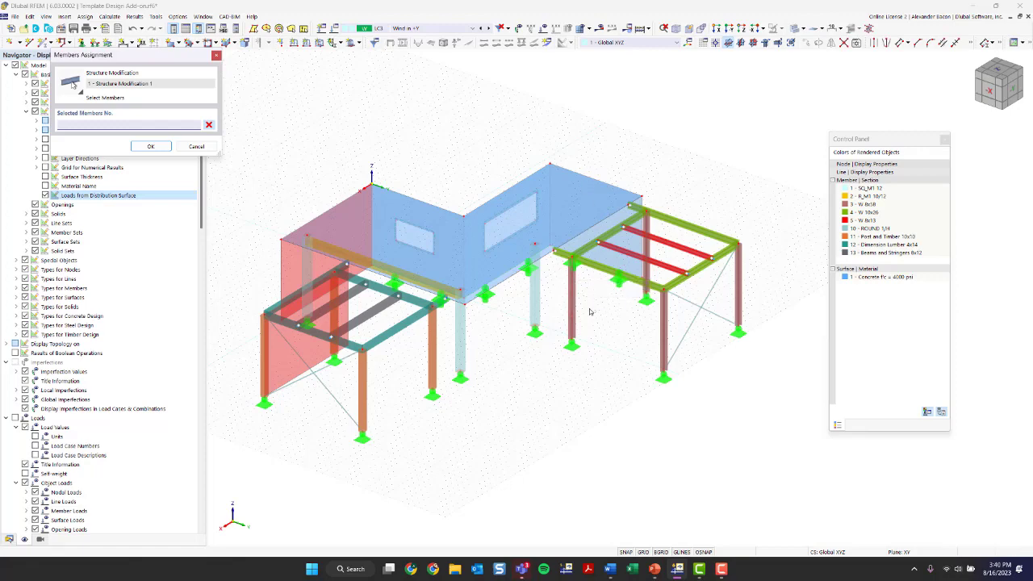
pyautogui.keyDown('ctrl'); pyautogui.moveTo(648, 345); pyautogui.dragTo(706, 444, button='middle'); pyautogui.keyUp('ctrl')
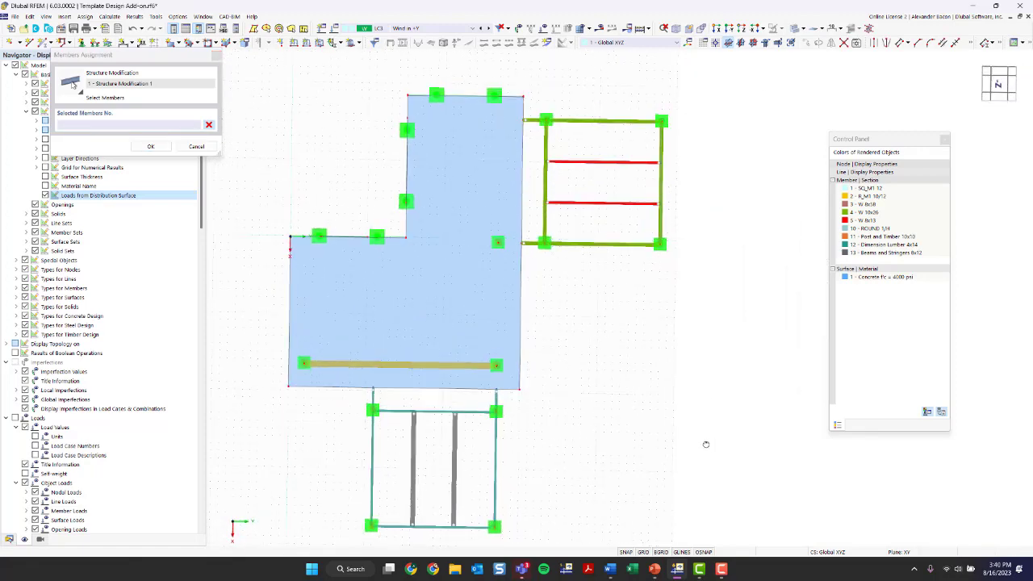
pyautogui.moveTo(695, 102); pyautogui.dragTo(535, 278)
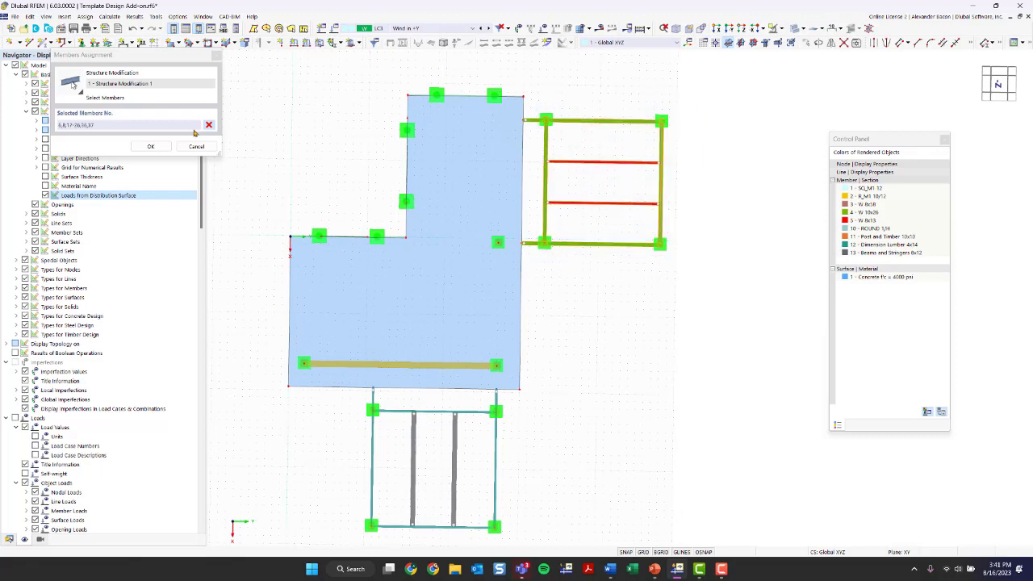
pyautogui.moveTo(107, 54); pyautogui.dragTo(234, 91)
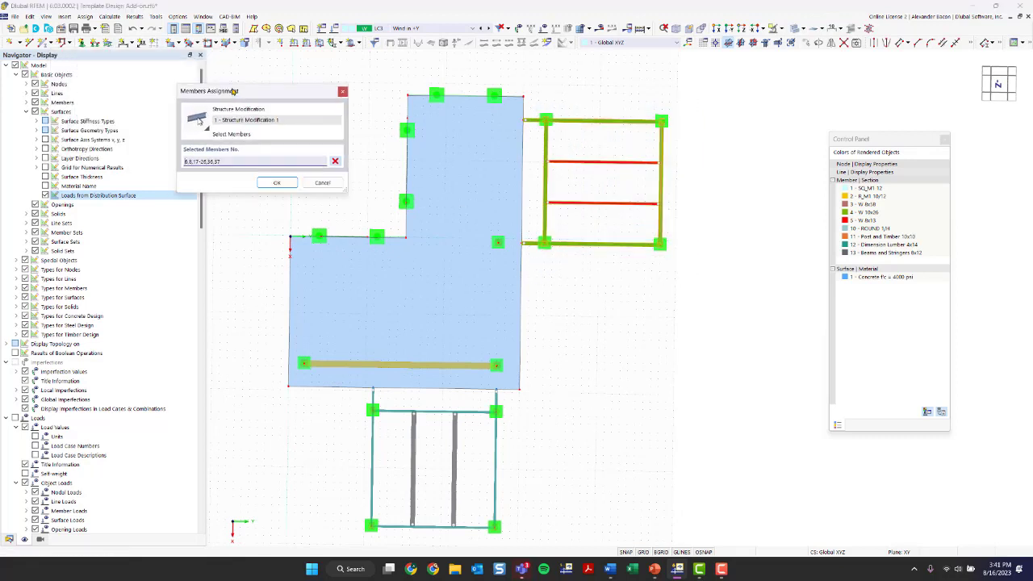
pyautogui.click(276, 182)
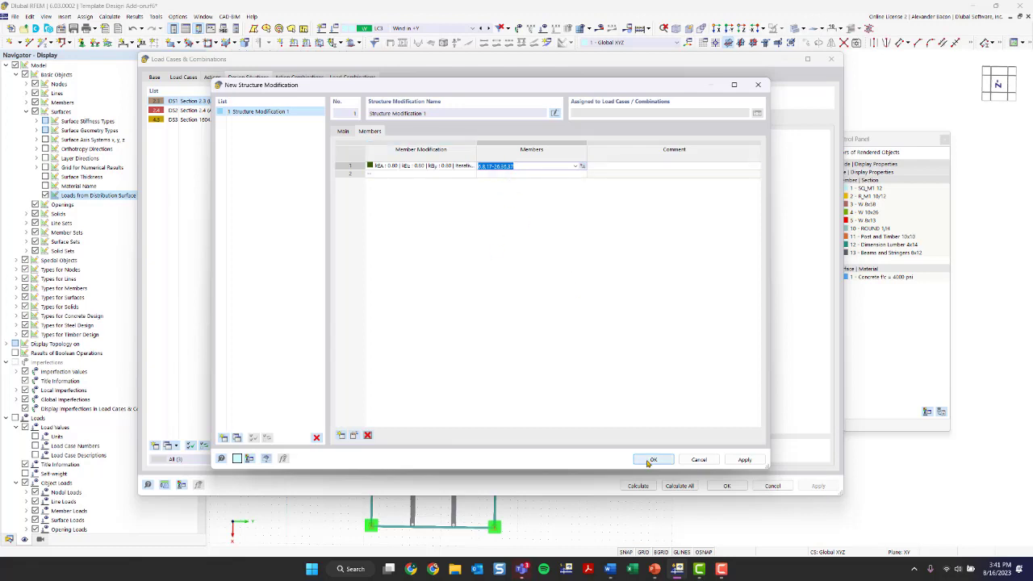
# Step: Give member row 2 a new ACI 318-19 column stiffness modification (0.70) on members 2 and 41
pyautogui.click(471, 175)
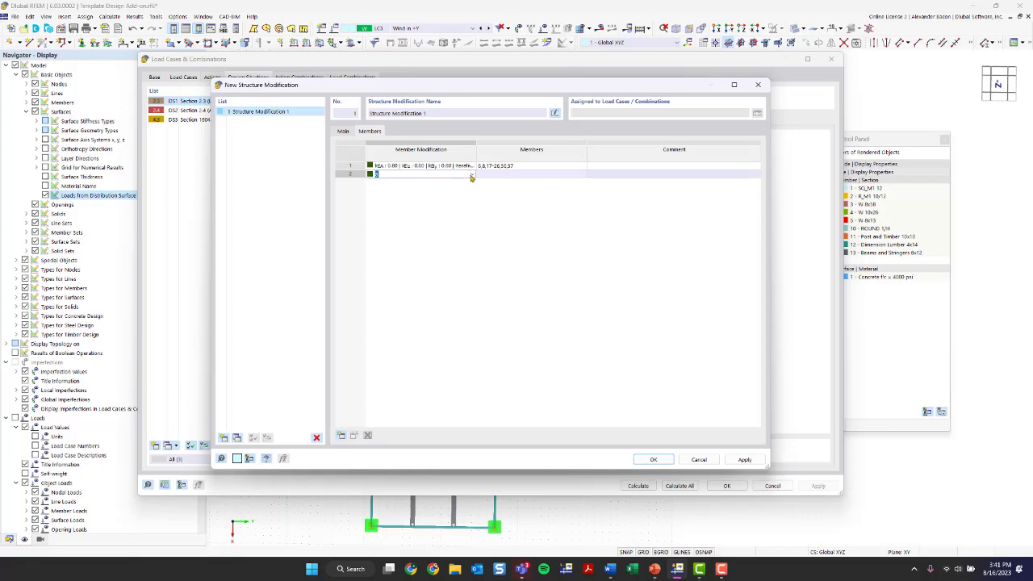
pyautogui.click(471, 177)
pyautogui.click(463, 187)
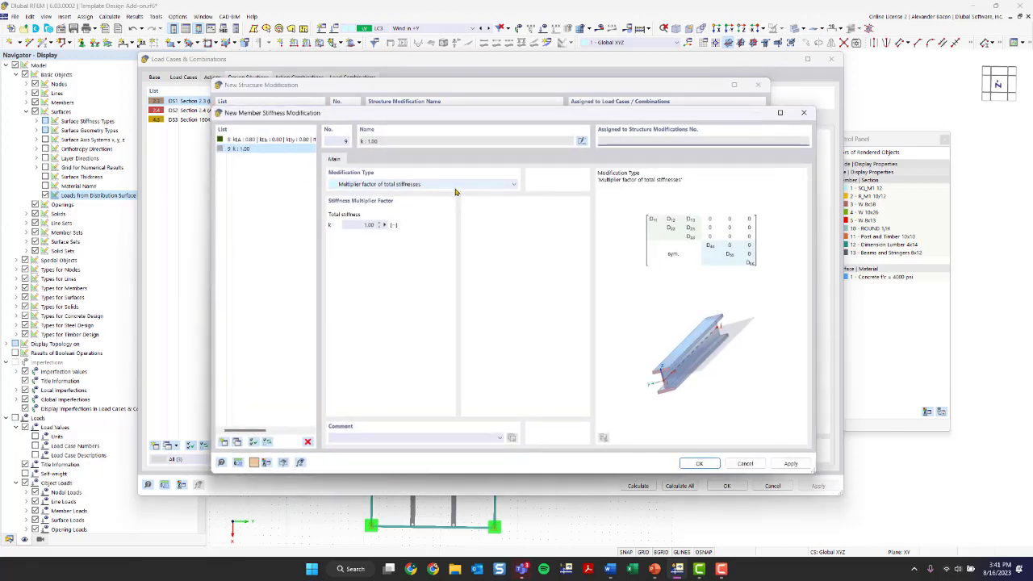
pyautogui.click(380, 187)
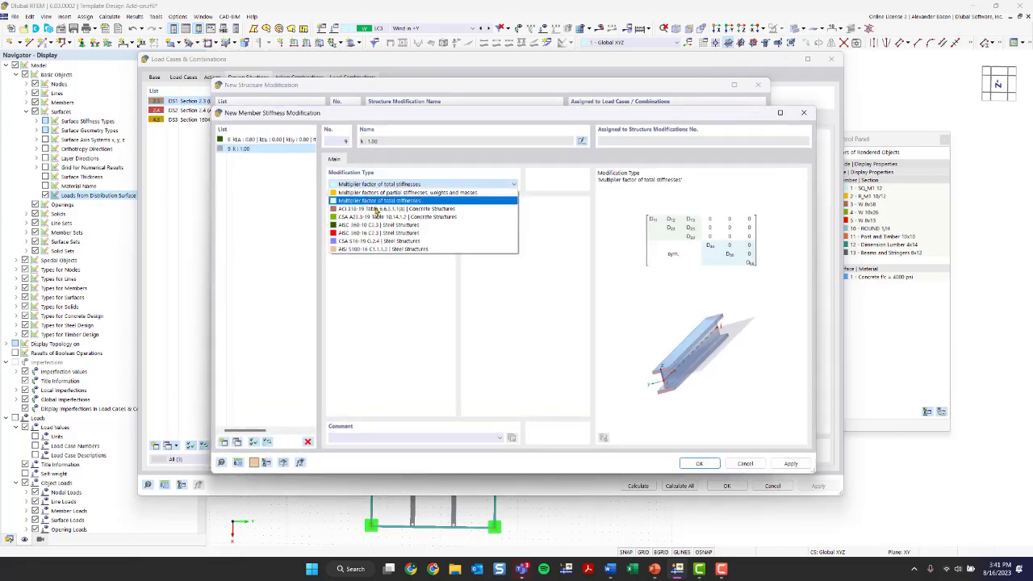
pyautogui.click(376, 209)
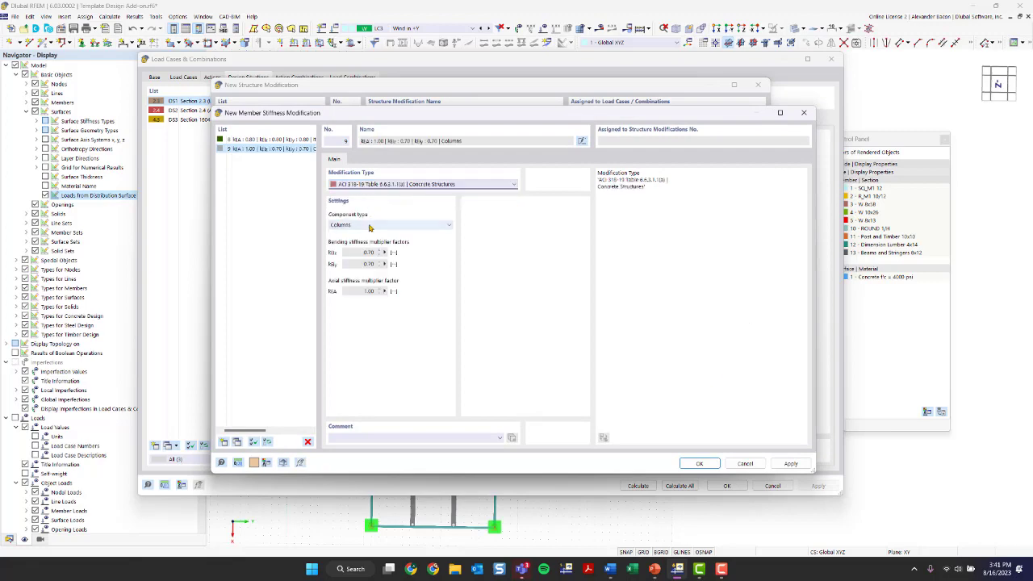
pyautogui.click(700, 466)
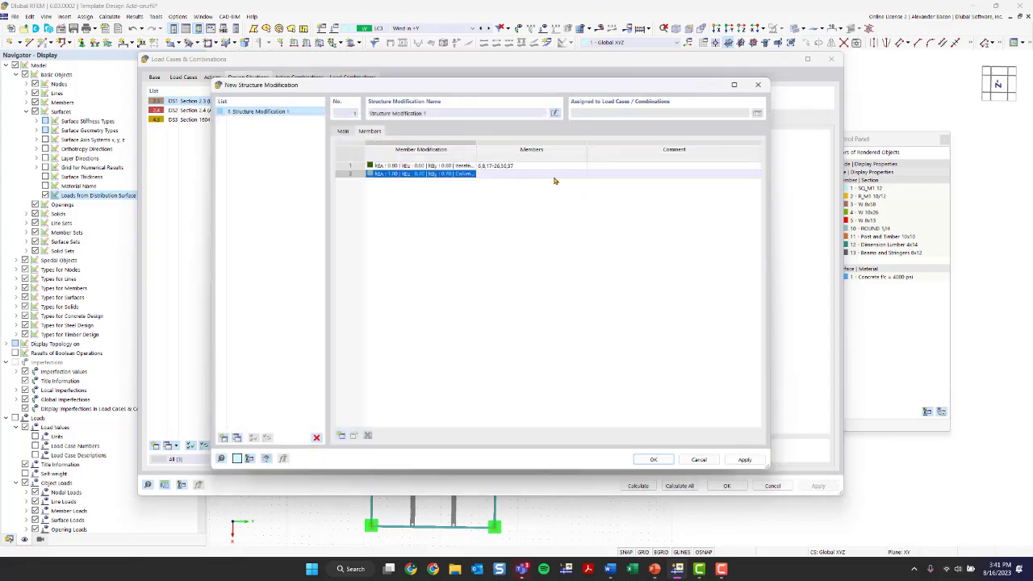
pyautogui.click(555, 179)
pyautogui.click(582, 174)
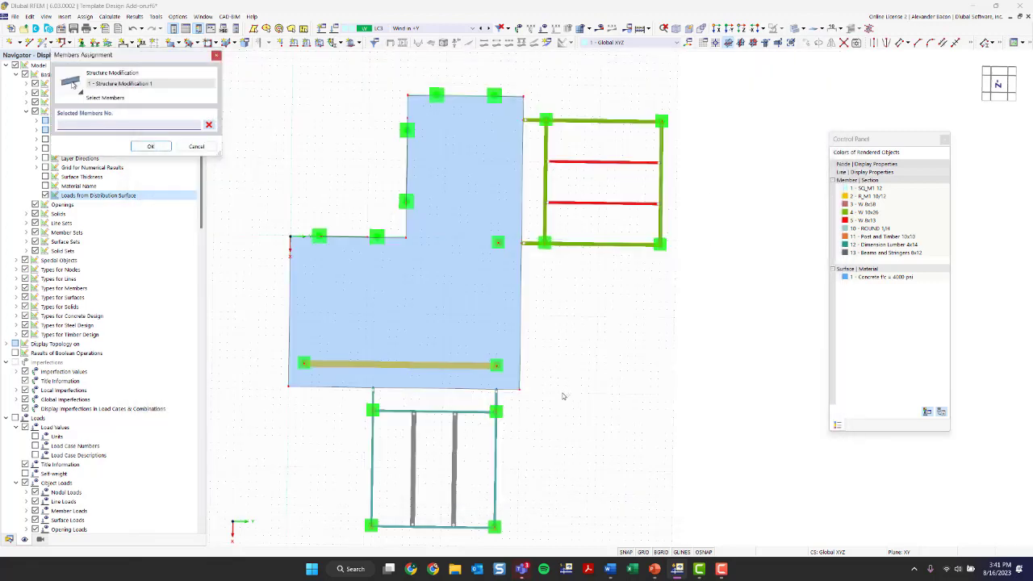
pyautogui.keyDown('ctrl'); pyautogui.moveTo(590, 396); pyautogui.dragTo(252, 292, button='middle'); pyautogui.keyUp('ctrl')
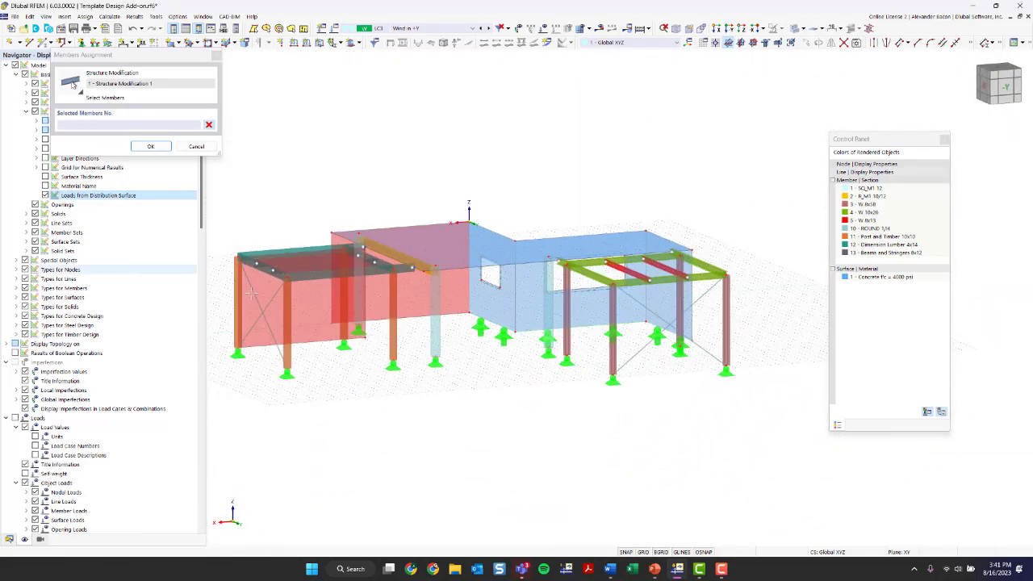
pyautogui.click(355, 305)
pyautogui.click(437, 339)
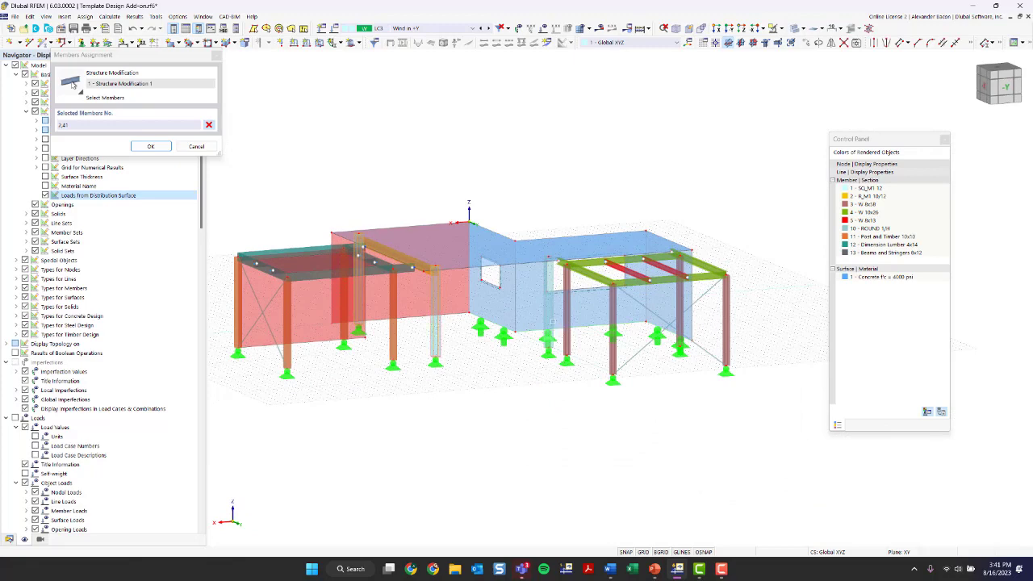
pyautogui.click(150, 146)
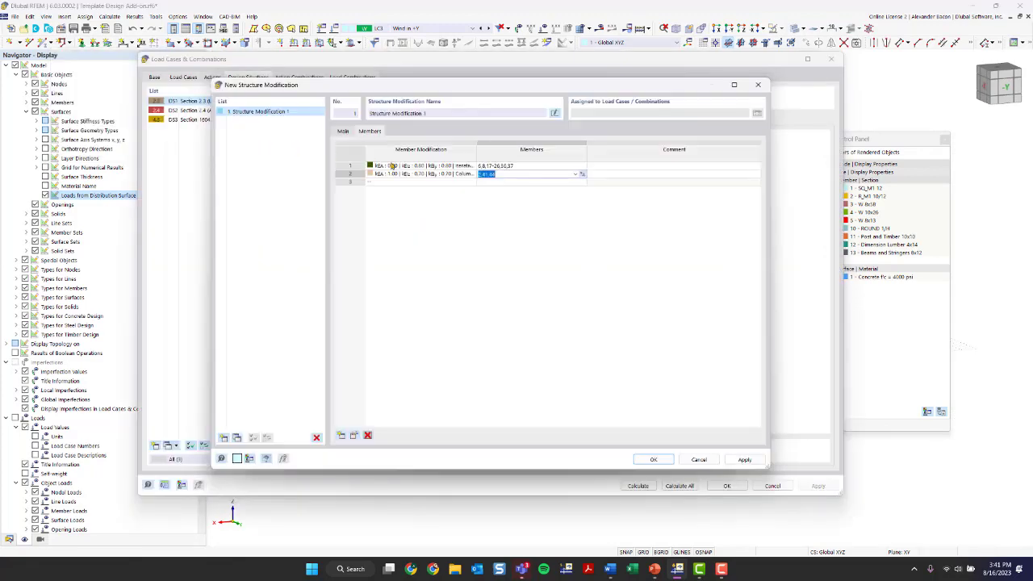
# Step: Add row 3 with a new ACI 318-19 Beams stiffness modification (0.35) assigned to member 4
pyautogui.click(426, 183)
pyautogui.click(473, 183)
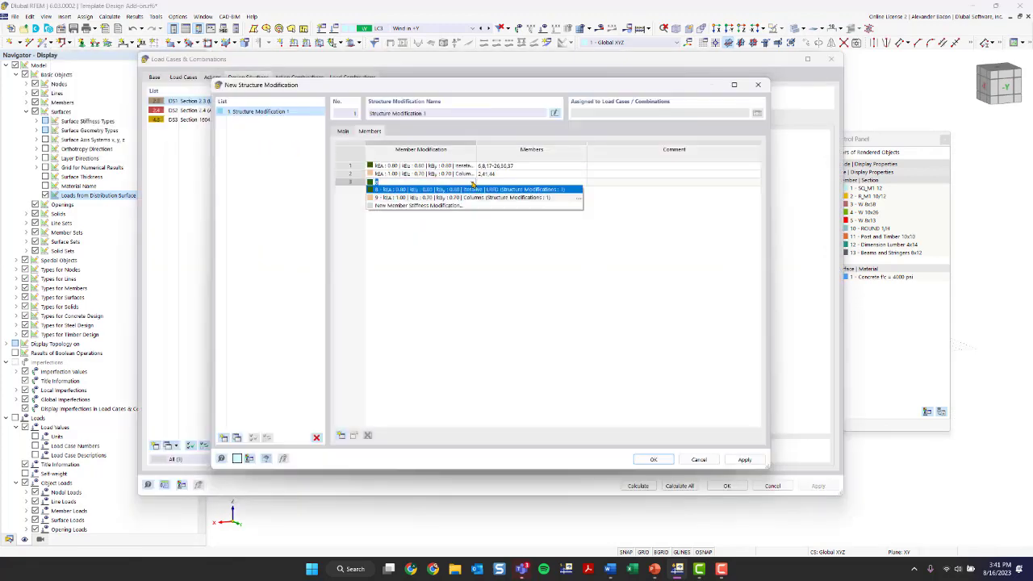
pyautogui.click(449, 205)
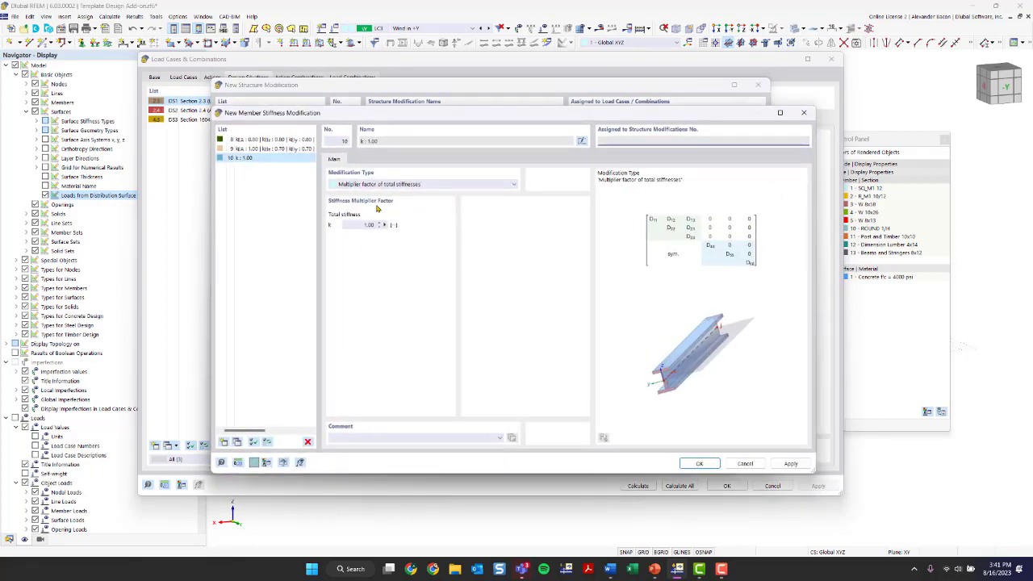
pyautogui.click(371, 184)
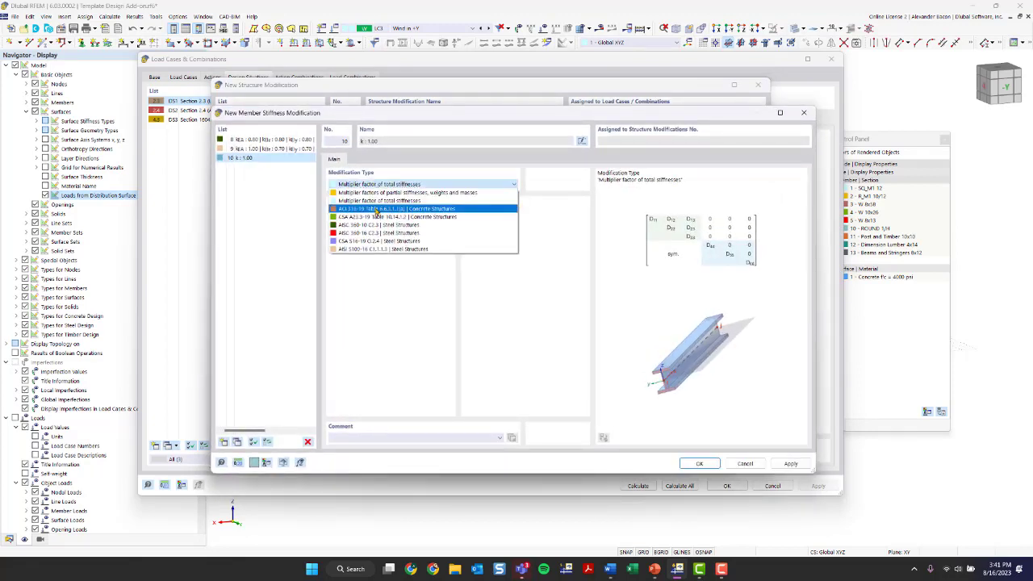
pyautogui.click(375, 208)
pyautogui.click(358, 226)
pyautogui.click(363, 239)
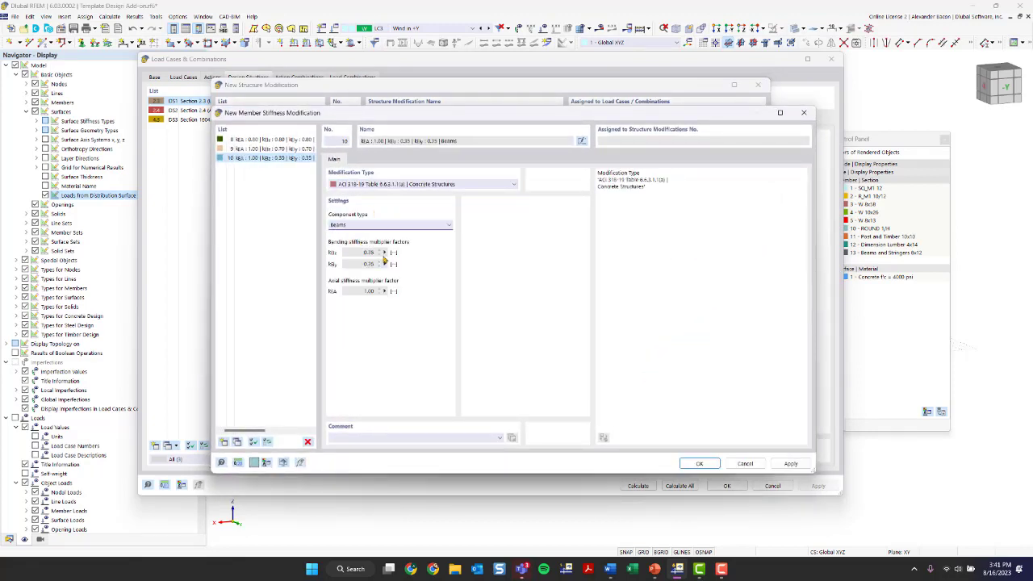
pyautogui.click(698, 463)
pyautogui.click(523, 182)
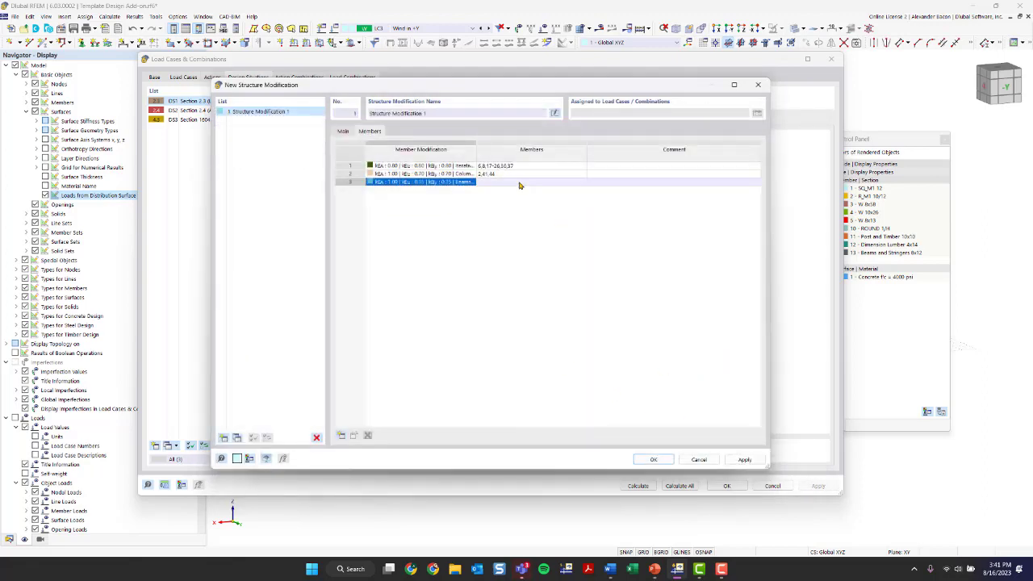
pyautogui.click(580, 184)
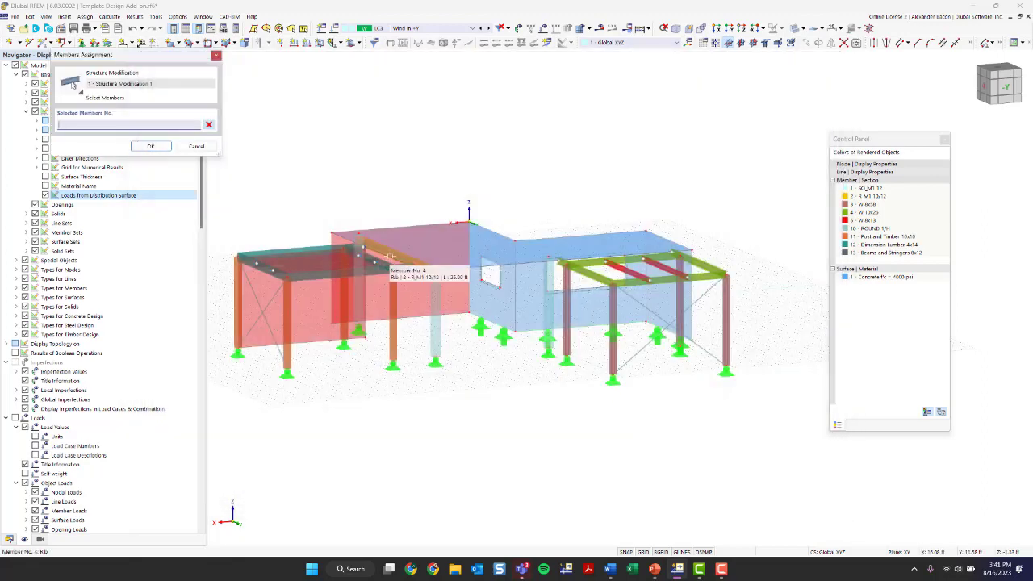
pyautogui.click(390, 256)
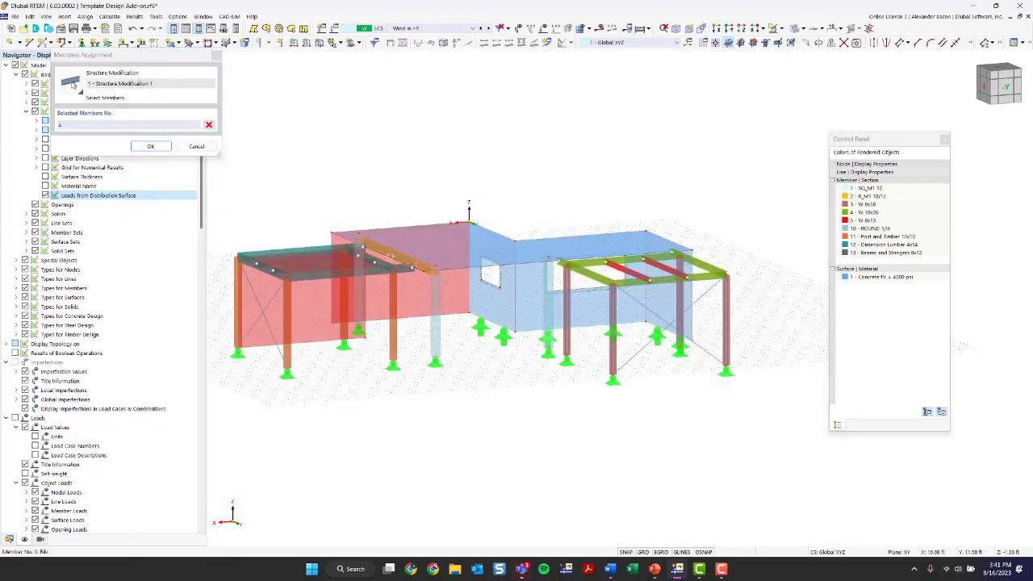
pyautogui.click(151, 146)
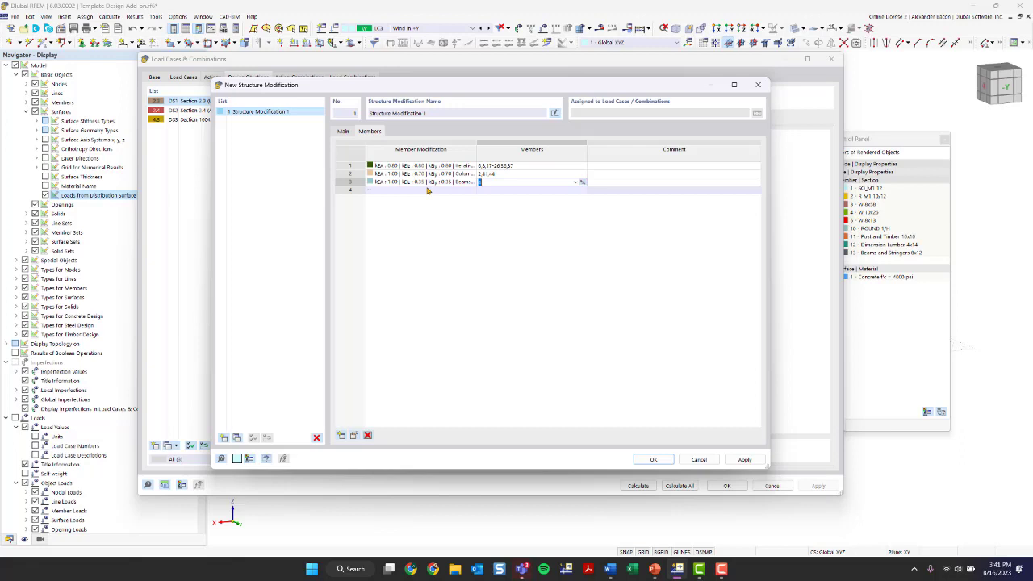
# Step: Enable surface stiffness modification and apply the 0.25 flat plates and slabs factor to surface 6
pyautogui.click(343, 130)
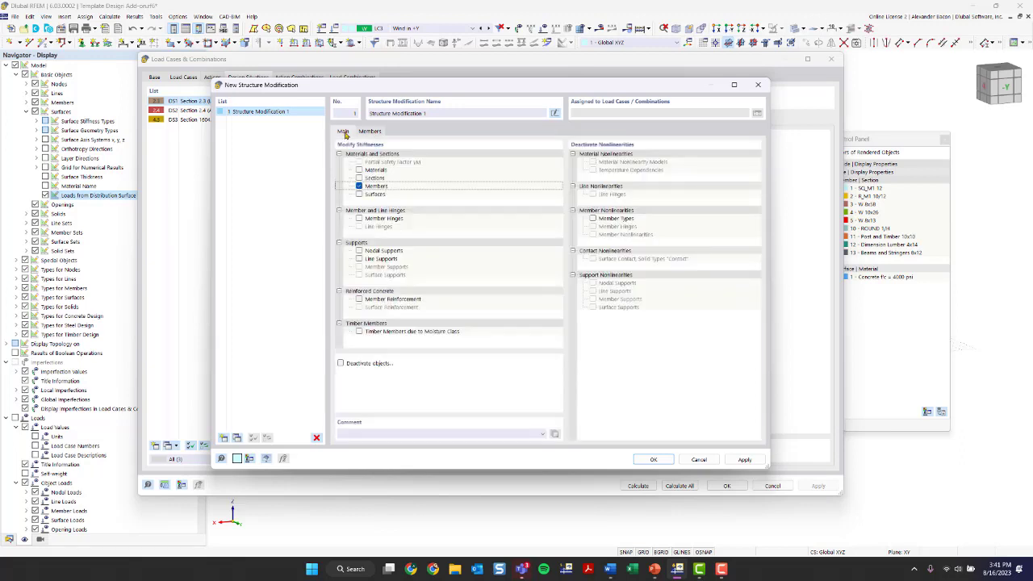
pyautogui.click(359, 195)
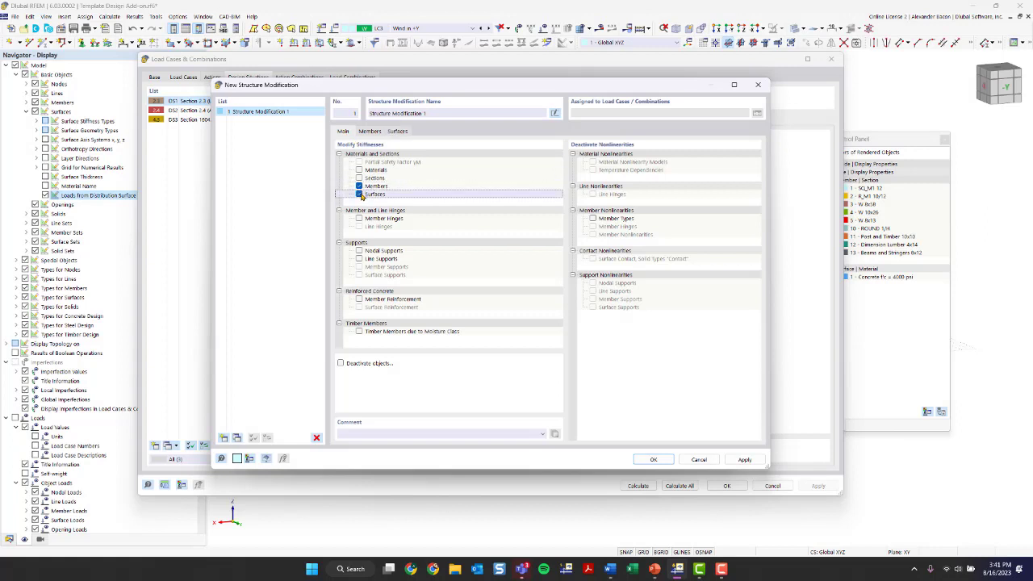
pyautogui.click(396, 131)
pyautogui.click(457, 164)
pyautogui.click(476, 168)
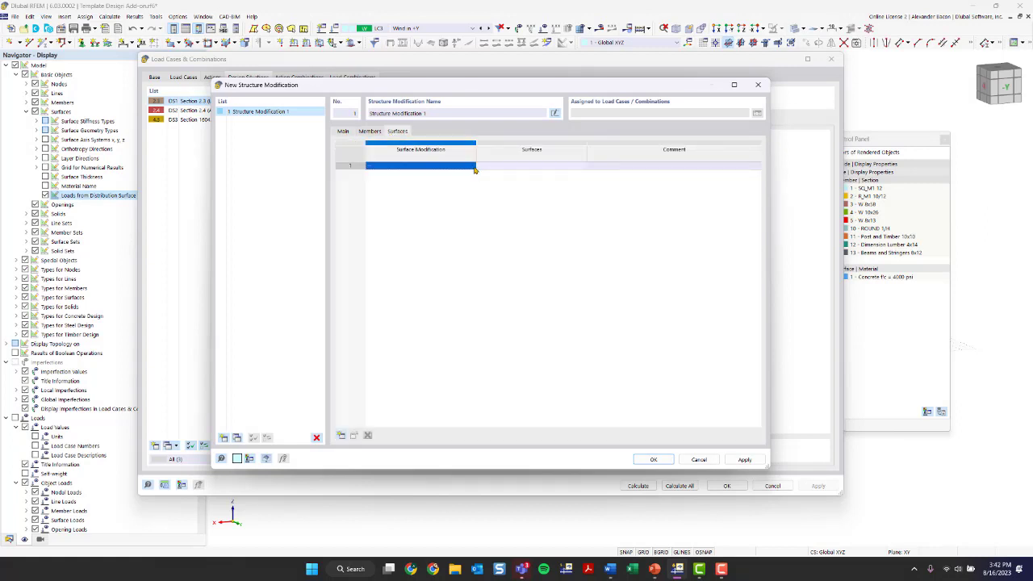
pyautogui.click(467, 165)
pyautogui.click(472, 167)
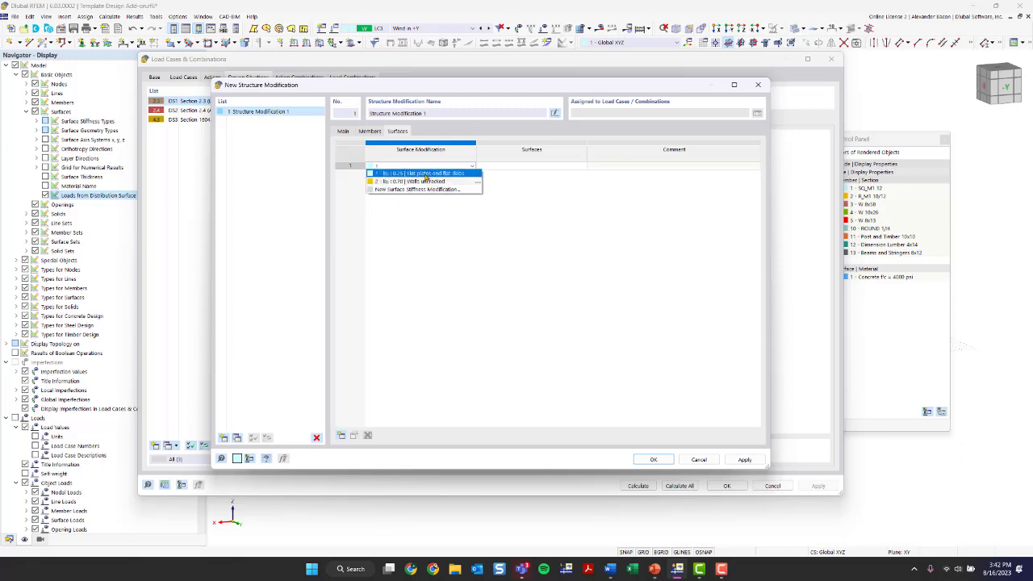
pyautogui.click(425, 174)
pyautogui.click(472, 166)
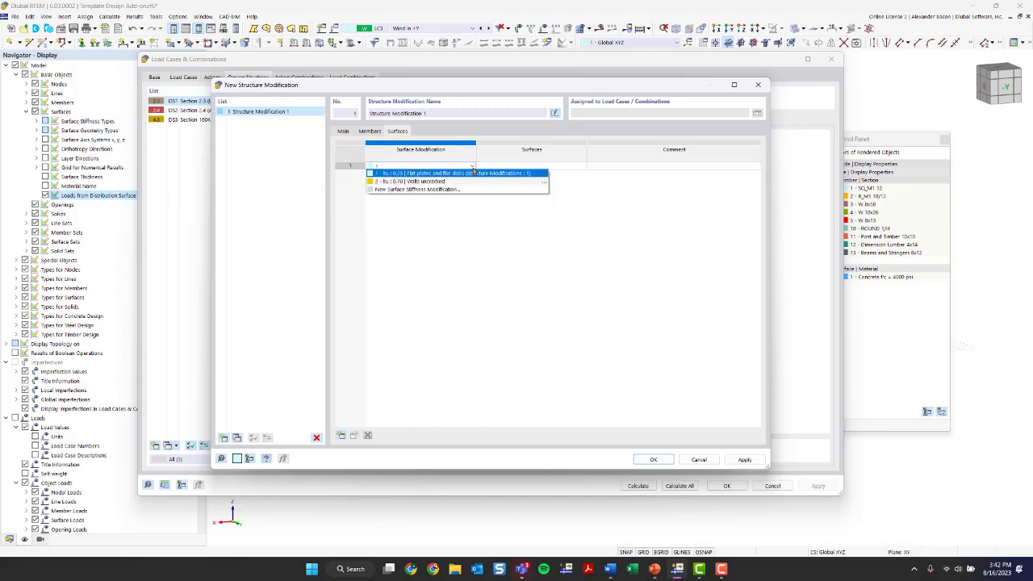
pyautogui.click(468, 174)
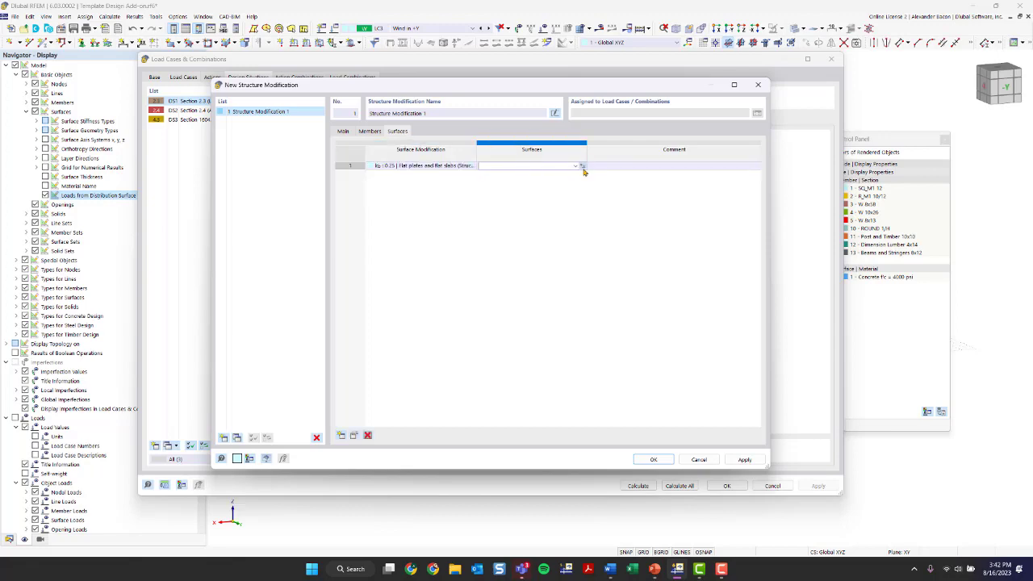
pyautogui.click(584, 171)
pyautogui.click(464, 238)
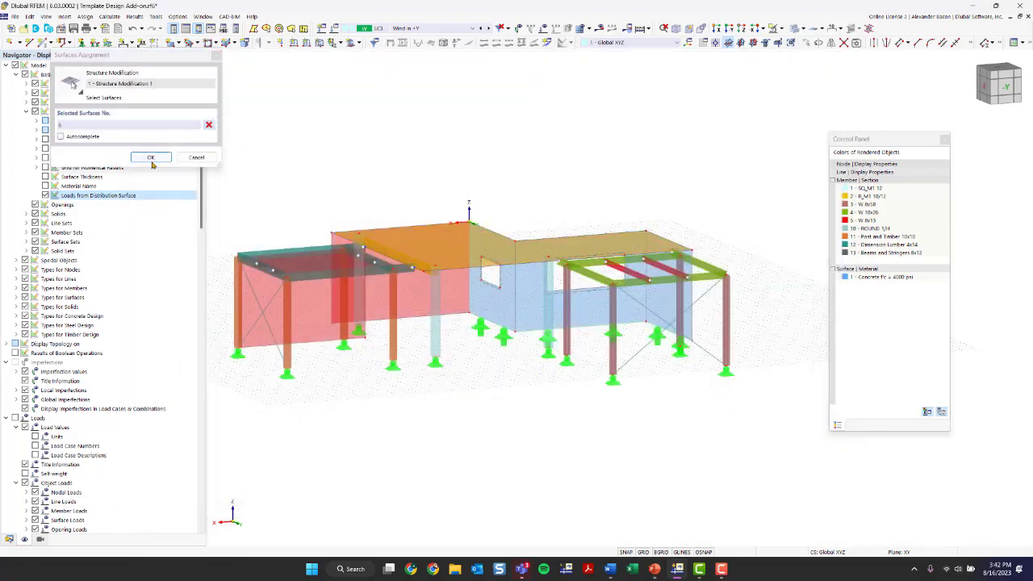
pyautogui.click(150, 156)
# Step: Add surface row 2 with the 0.70 uncracked walls modification on wall surfaces 2-4
pyautogui.click(419, 173)
pyautogui.click(472, 173)
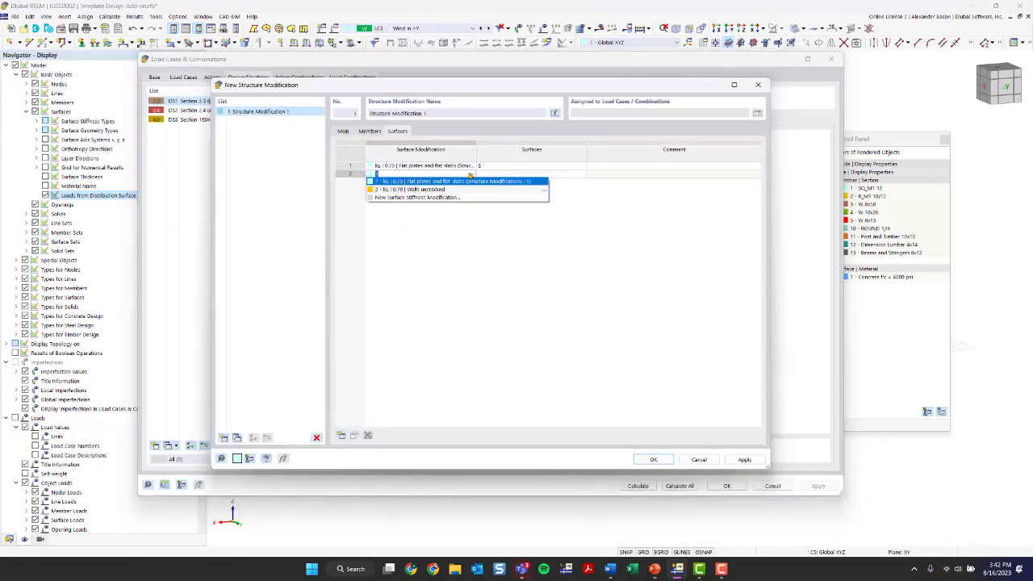
pyautogui.click(442, 190)
pyautogui.click(511, 176)
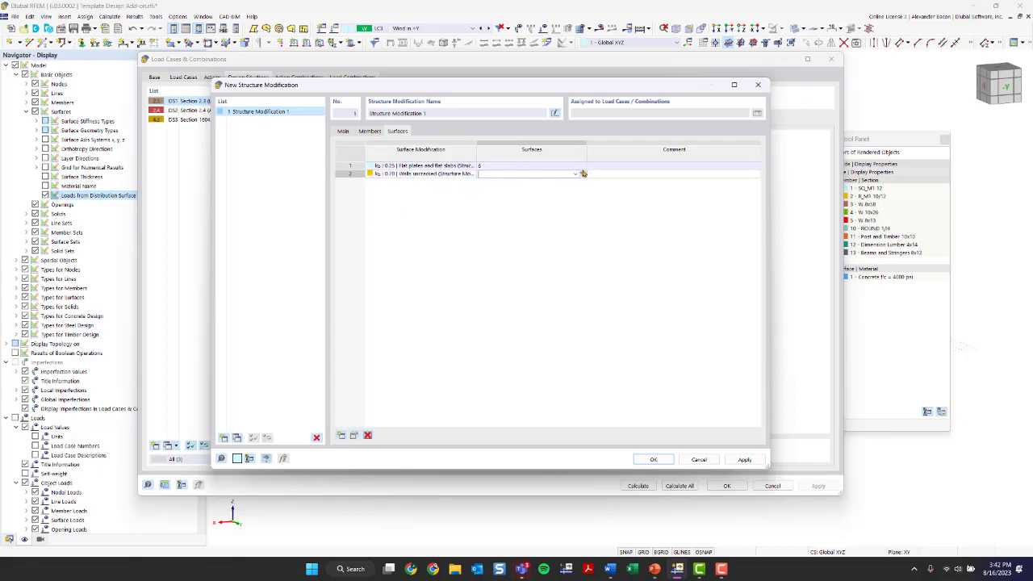
pyautogui.click(582, 172)
pyautogui.scroll(5, 393, 267)
pyautogui.keyDown('ctrl'); pyautogui.moveTo(403, 270); pyautogui.dragTo(484, 261, button='middle'); pyautogui.keyUp('ctrl')
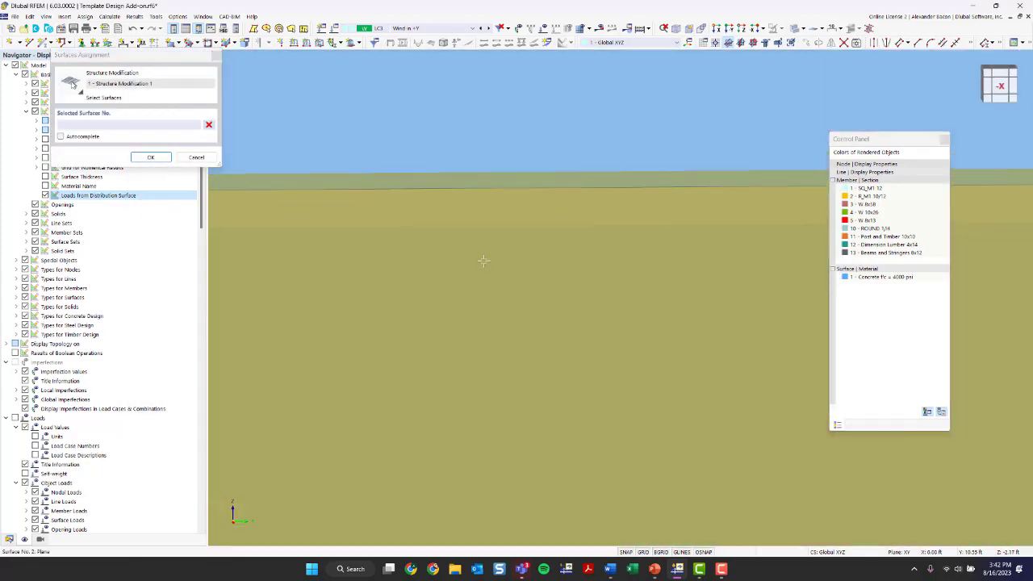
pyautogui.scroll(-7, 481, 266)
pyautogui.scroll(-4, 469, 281)
pyautogui.keyDown('ctrl'); pyautogui.moveTo(431, 298); pyautogui.dragTo(634, 449, button='middle'); pyautogui.keyUp('ctrl')
pyautogui.moveTo(646, 453); pyautogui.dragTo(455, 364)
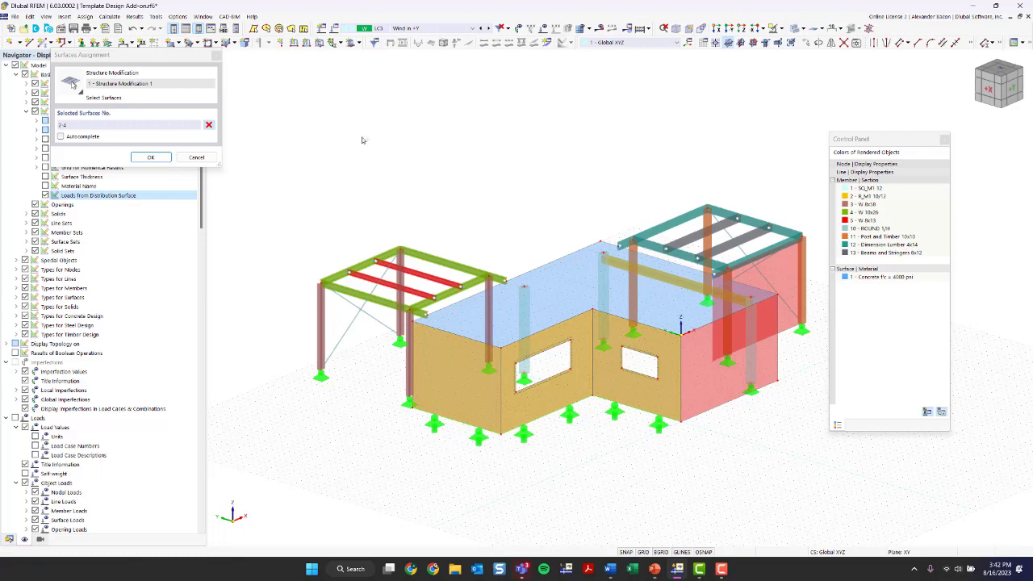
pyautogui.click(153, 161)
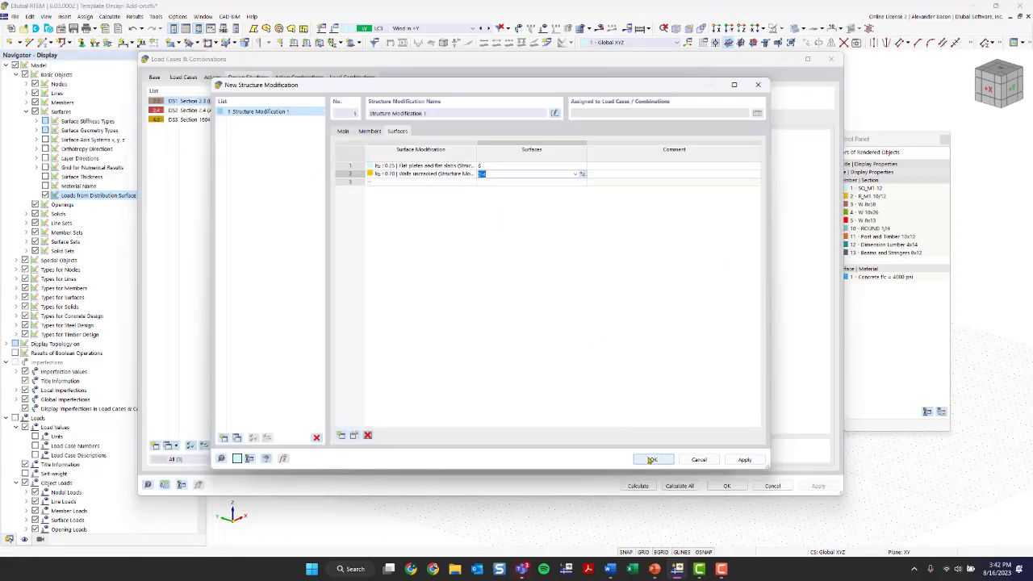
pyautogui.click(343, 131)
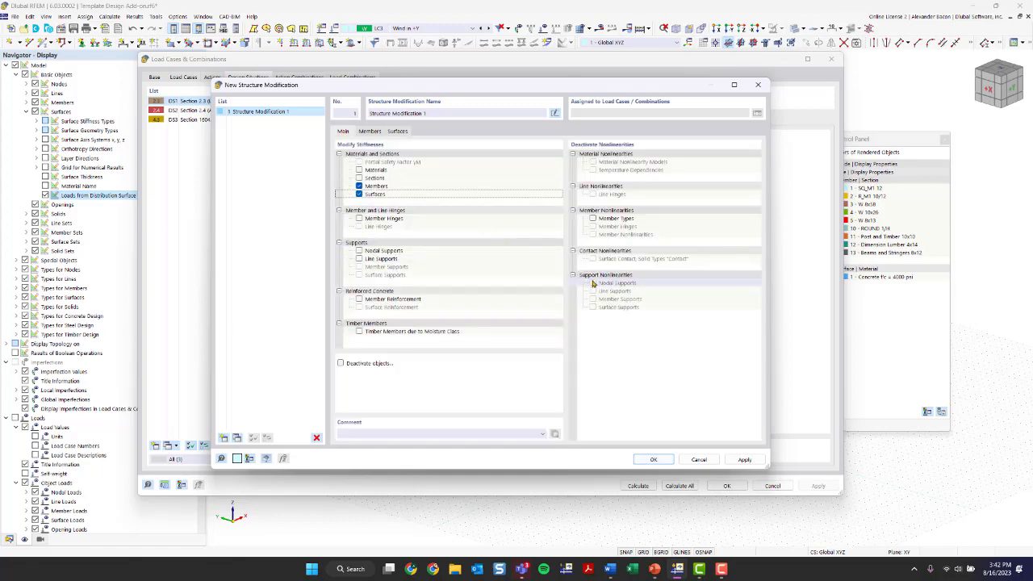
# Step: Add combination wizard 4 using SA2 second-order analysis with Structure Modification 1, then edit that modification
pyautogui.click(654, 459)
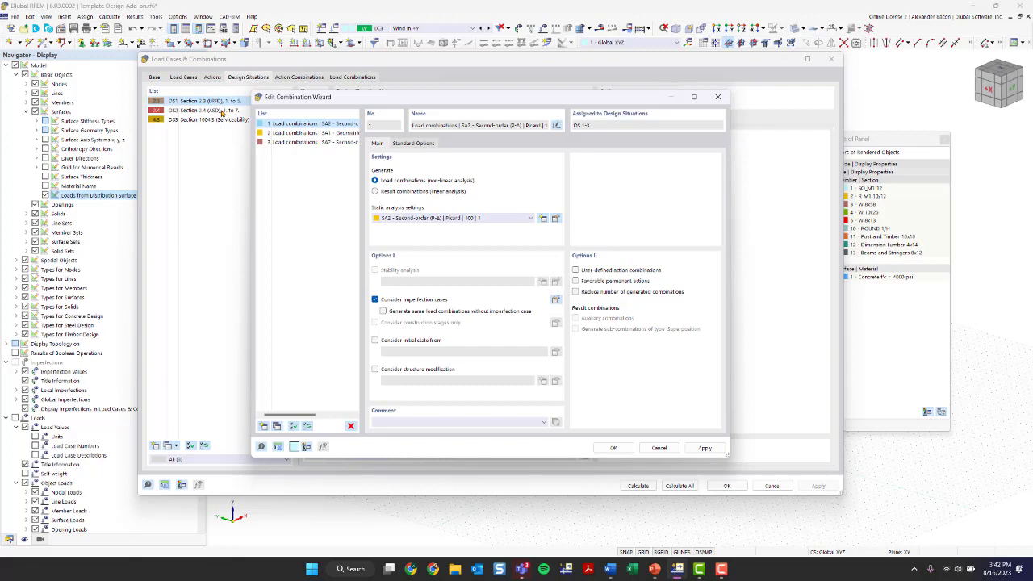
pyautogui.click(265, 428)
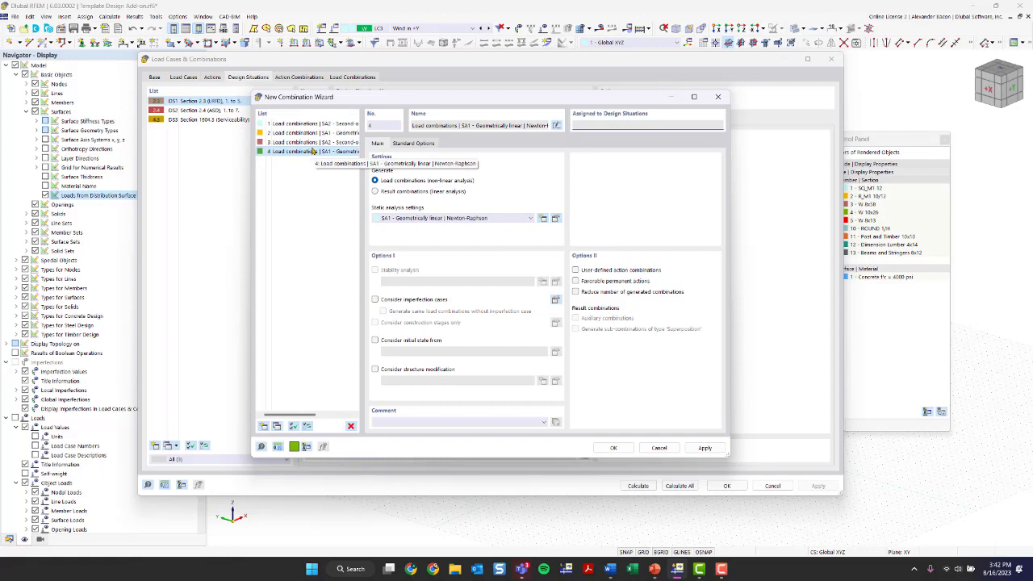
pyautogui.click(439, 218)
pyautogui.click(436, 234)
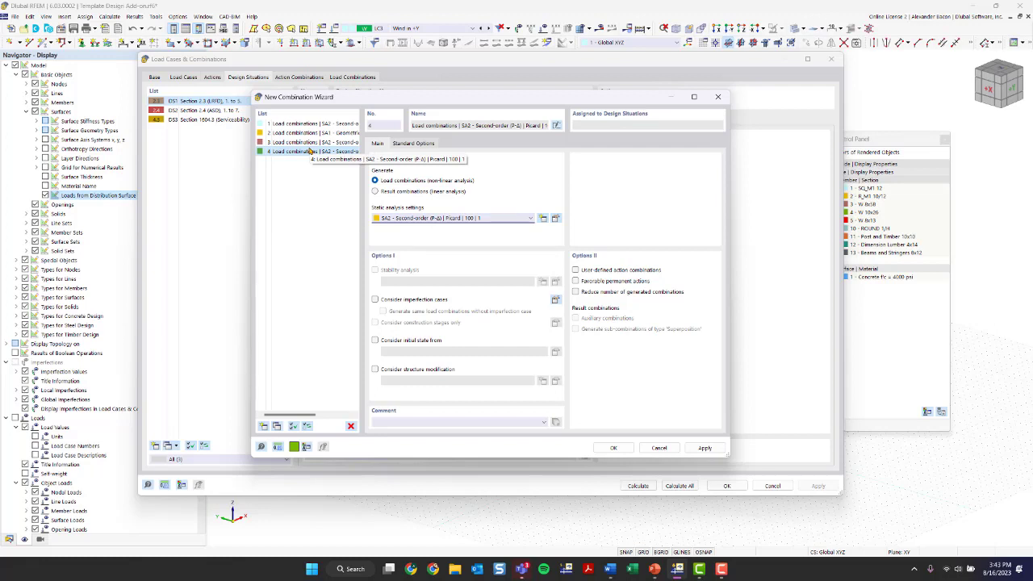
pyautogui.click(408, 372)
pyautogui.click(555, 382)
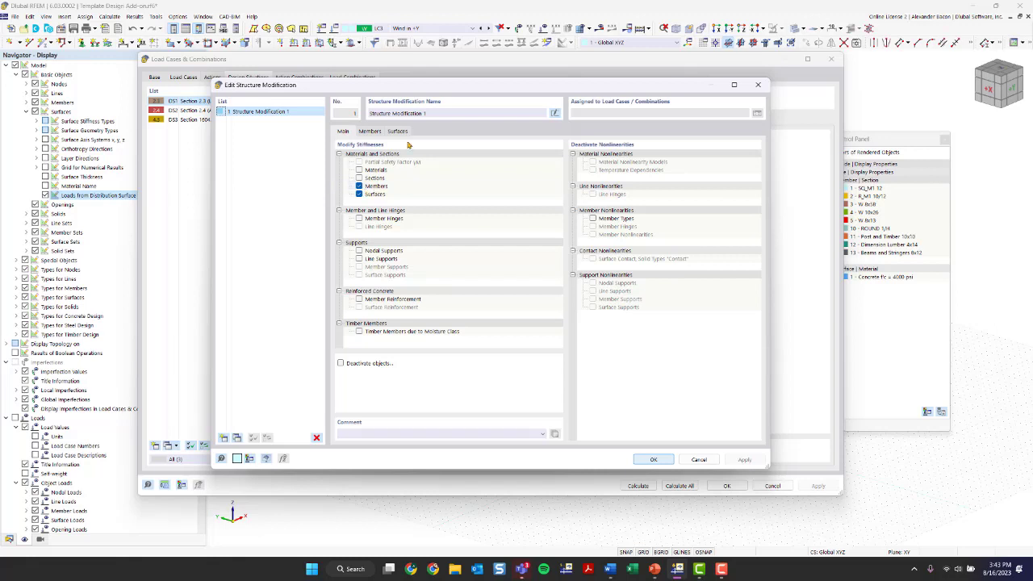
# Step: Create Structure Modification 2 whose member row 1 uses a new AISC 360-16 C2.3 ASD stiffness reduction
pyautogui.click(369, 130)
pyautogui.click(347, 131)
pyautogui.click(237, 438)
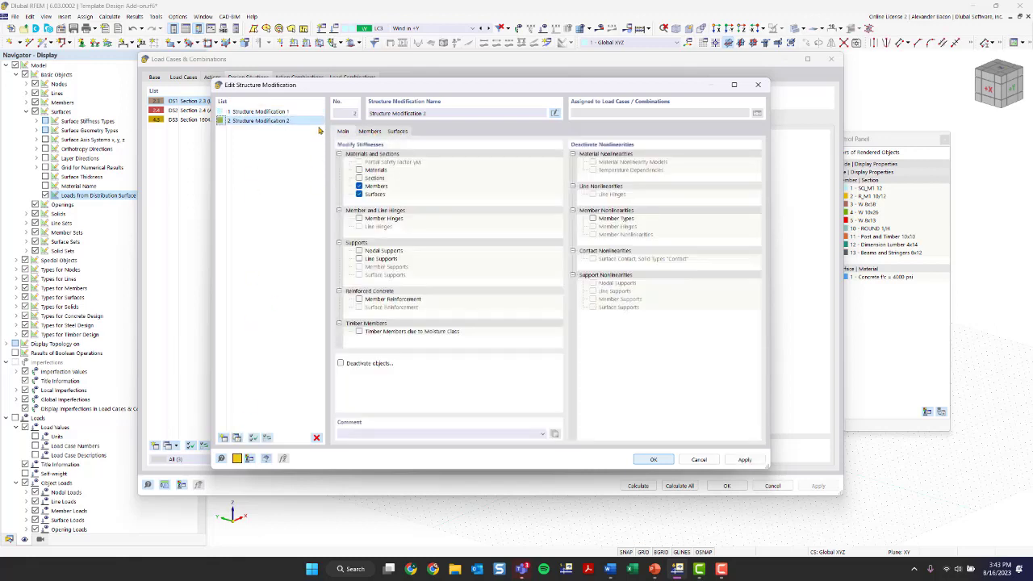
pyautogui.click(372, 133)
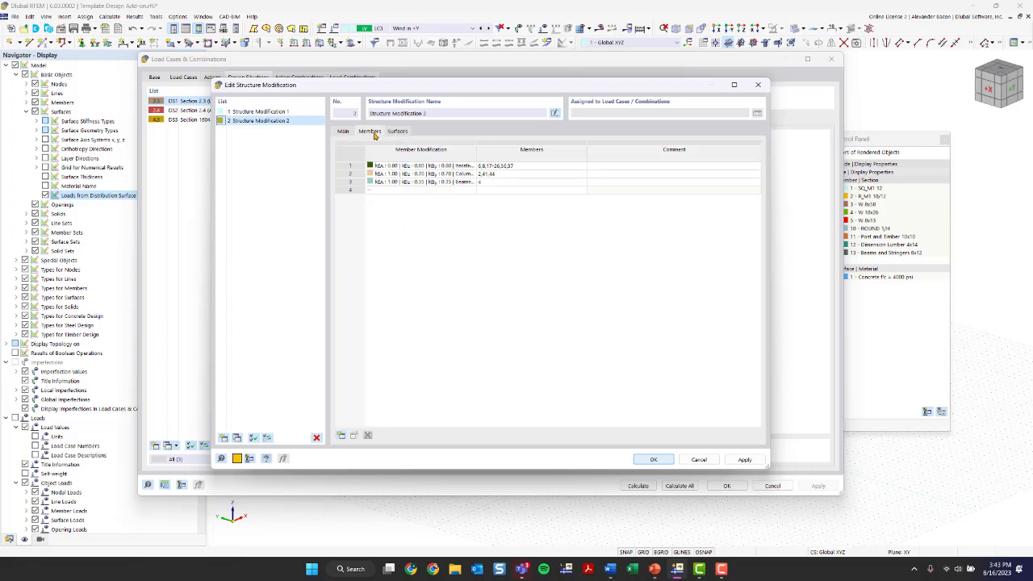
pyautogui.click(449, 166)
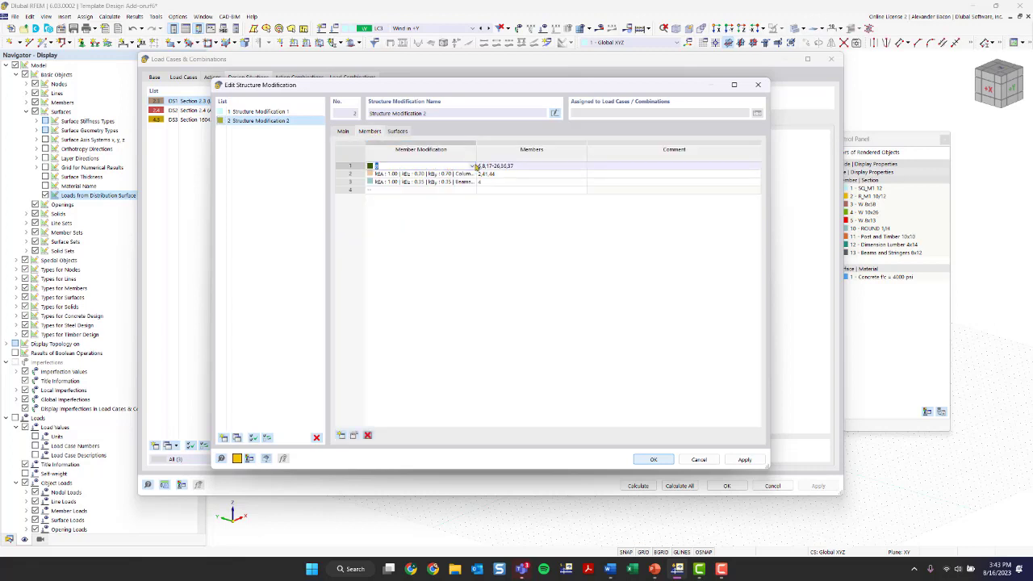
pyautogui.click(472, 165)
pyautogui.click(451, 199)
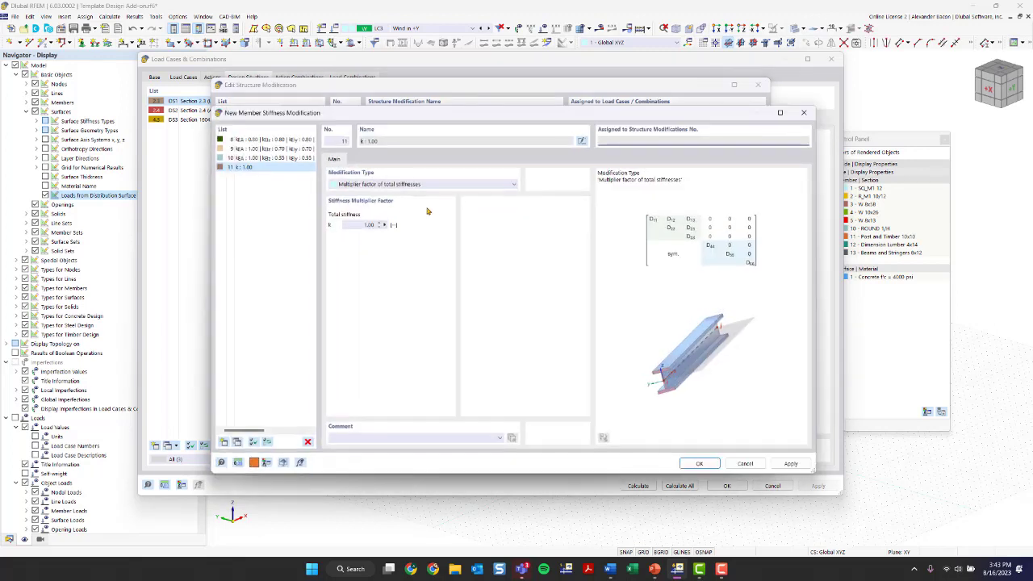
pyautogui.click(393, 185)
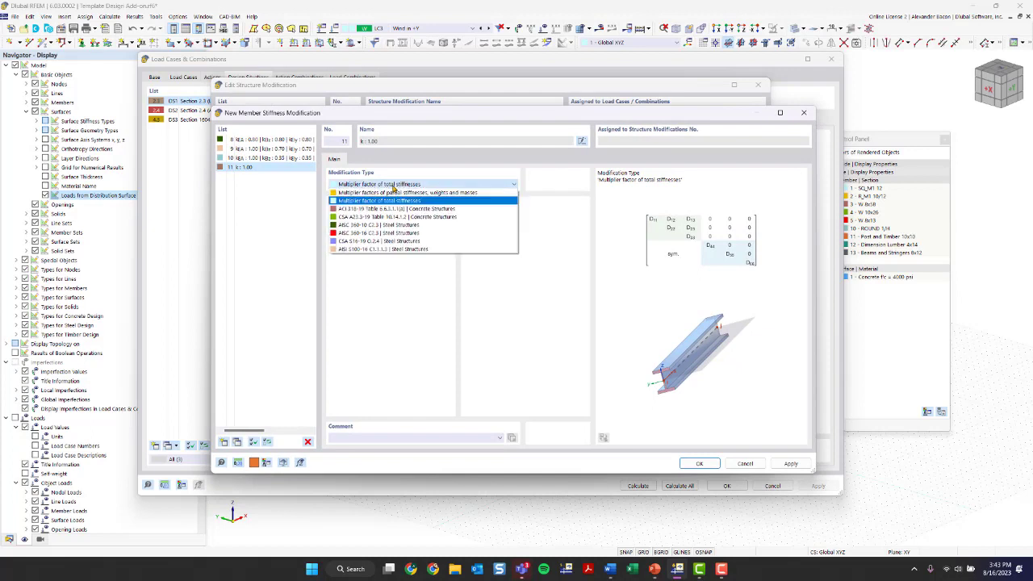
pyautogui.click(385, 233)
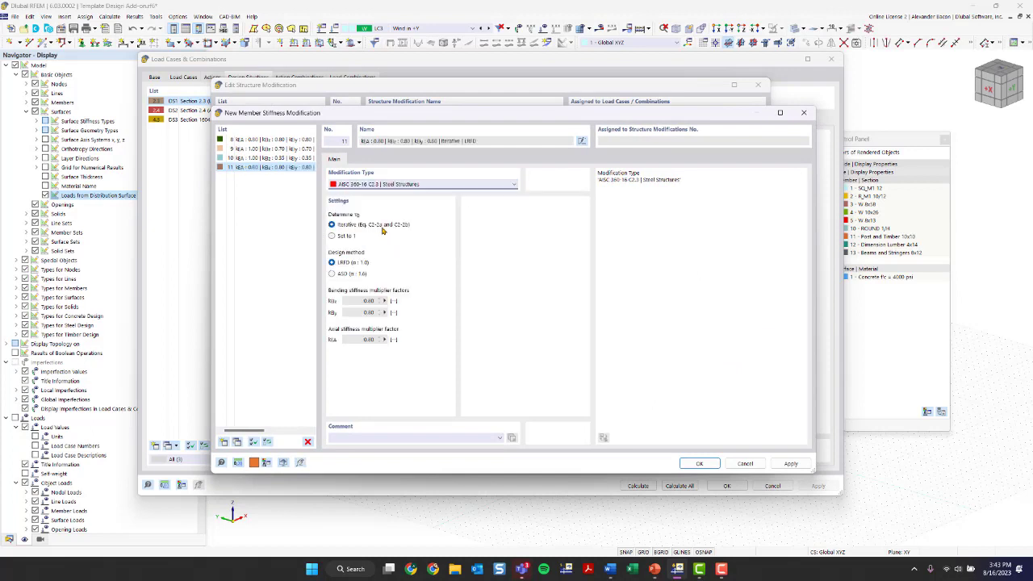
pyautogui.click(342, 274)
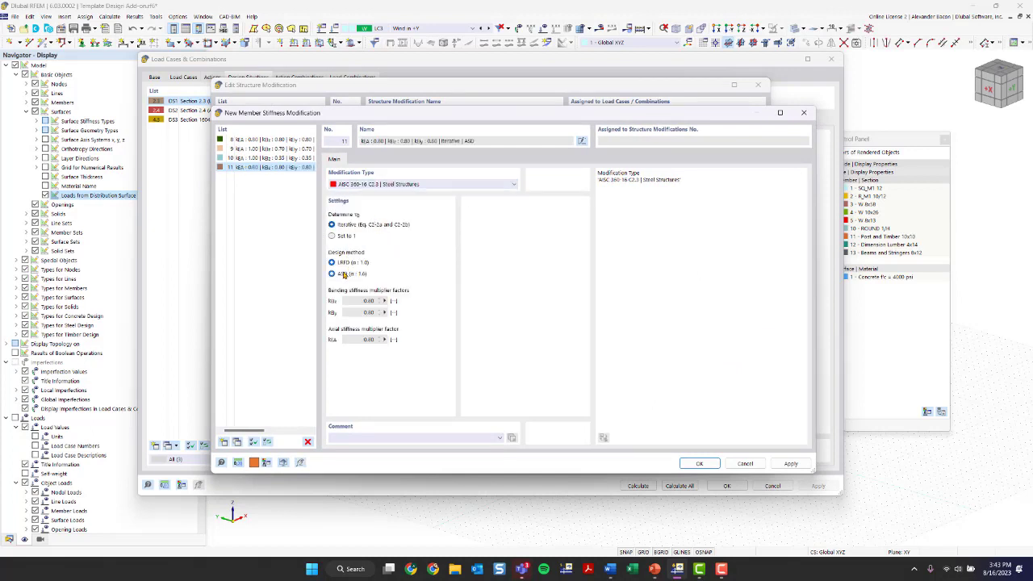
pyautogui.click(699, 463)
pyautogui.click(655, 459)
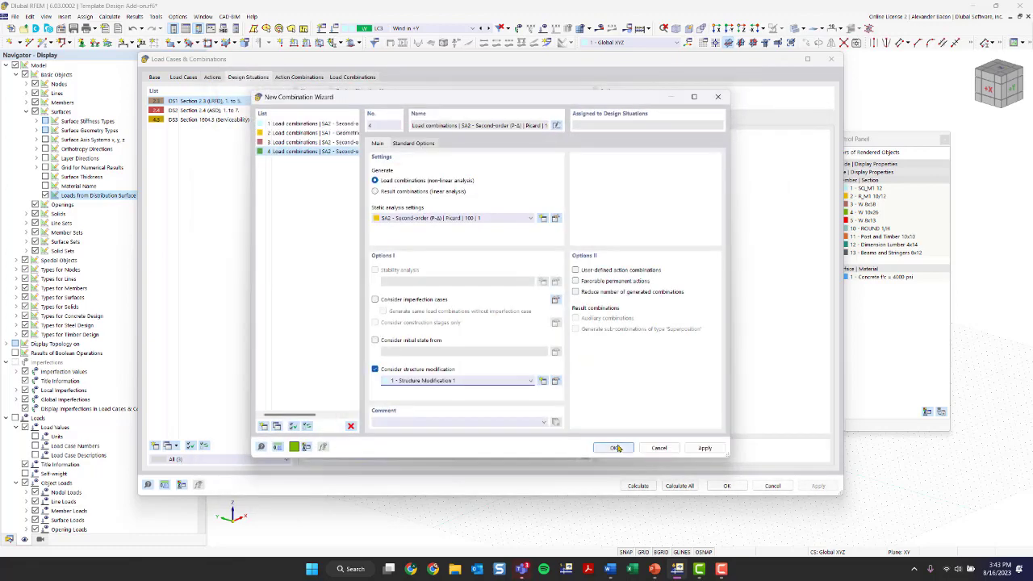
# Step: Assign combination wizard 4 to design situation DS2
pyautogui.click(615, 447)
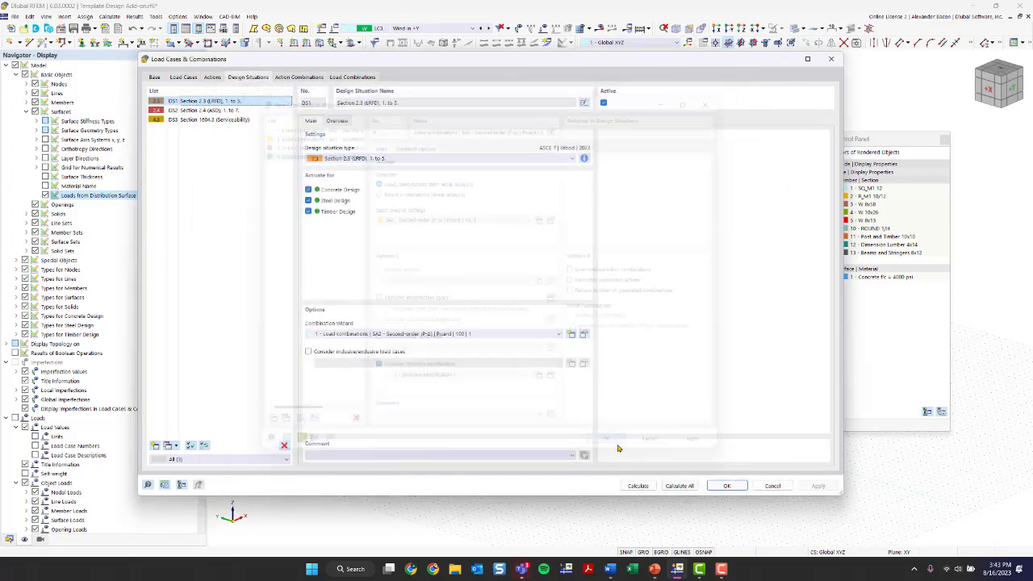
pyautogui.click(217, 111)
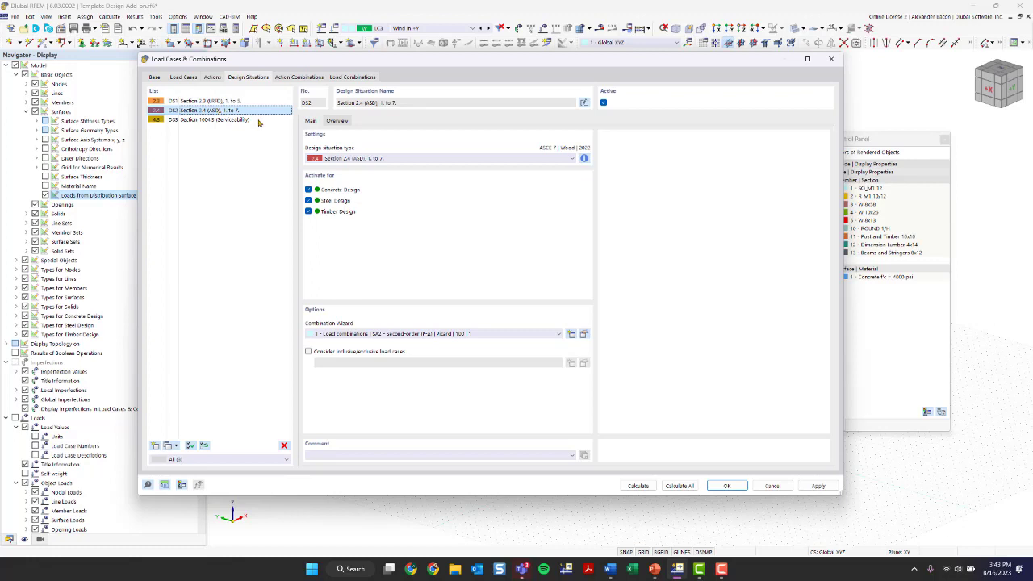
pyautogui.click(396, 334)
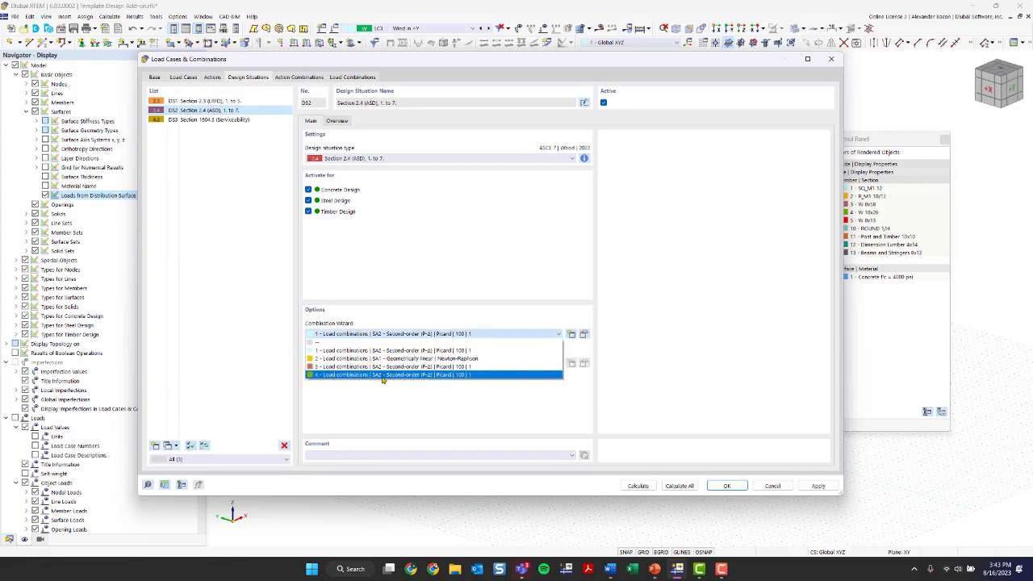
pyautogui.click(383, 375)
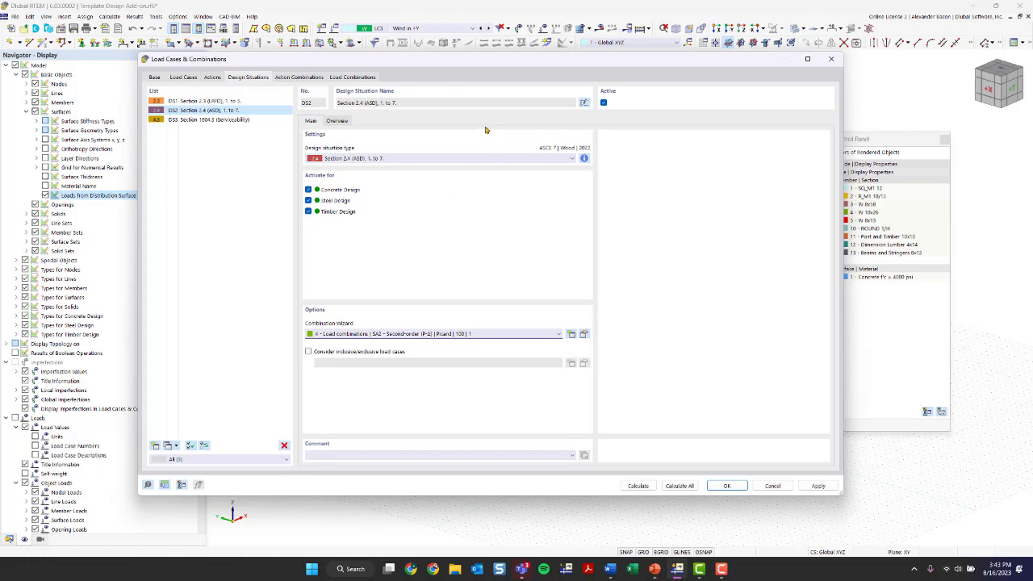
# Step: Select design situation DS3 and review its Section 1604.3 combination rules information
pyautogui.click(213, 120)
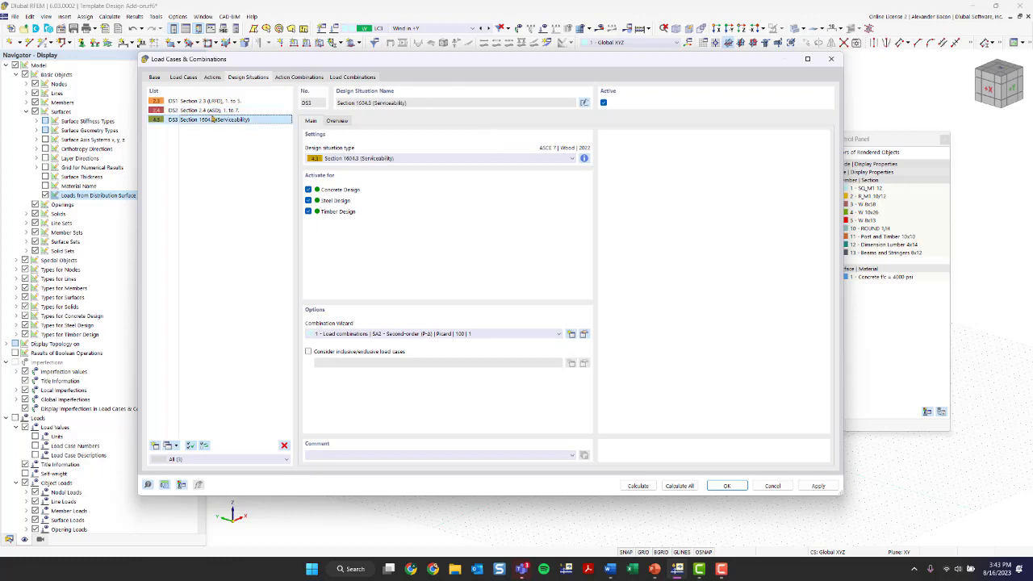
pyautogui.press('Up')
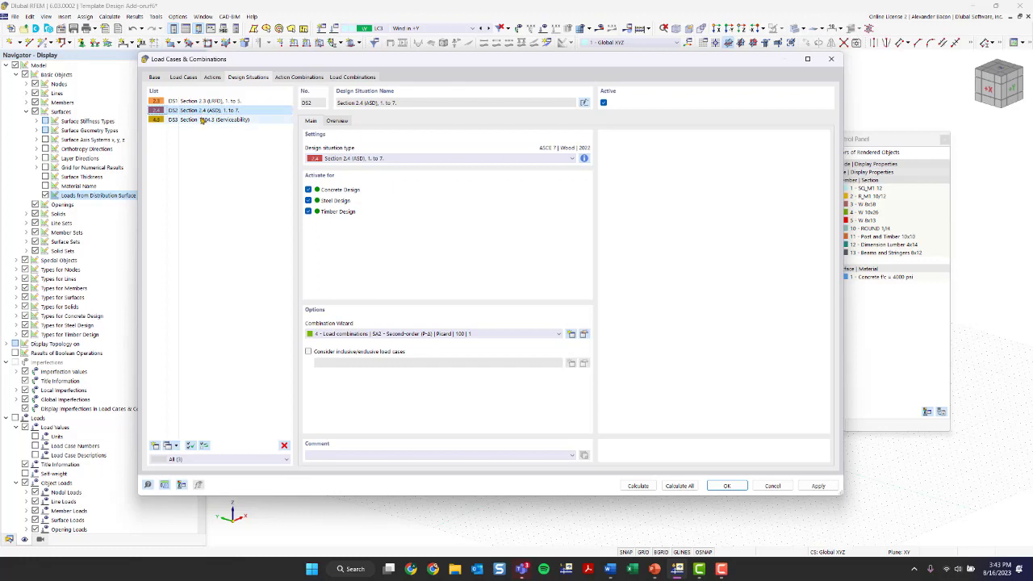
pyautogui.click(202, 120)
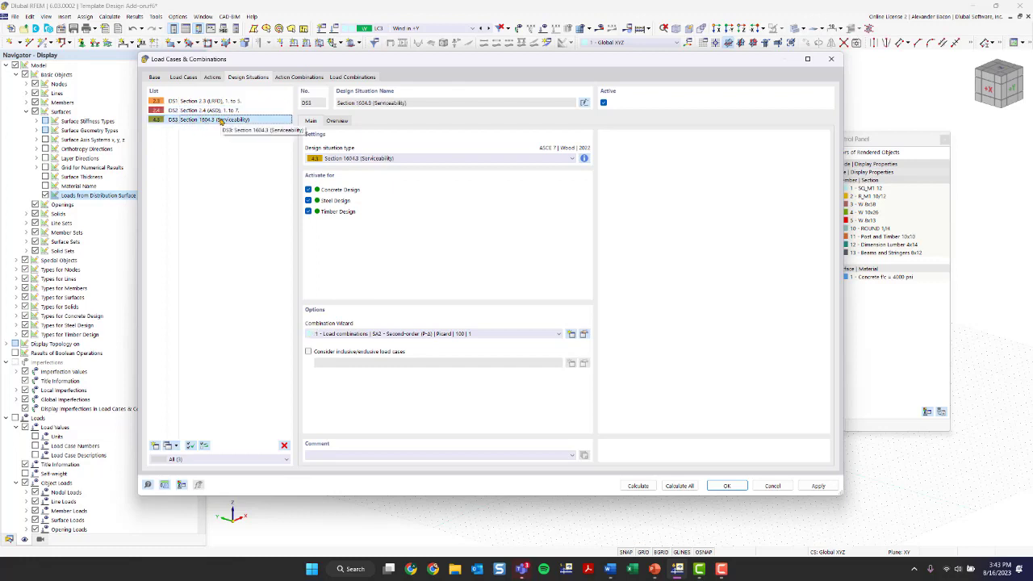
pyautogui.click(584, 158)
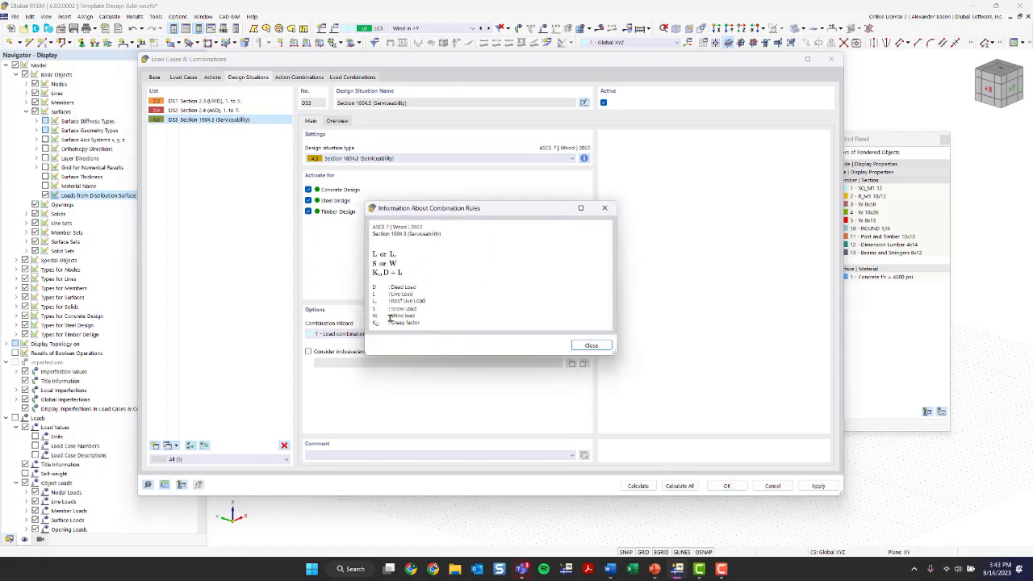
pyautogui.moveTo(390, 322); pyautogui.dragTo(420, 322)
pyautogui.click(604, 208)
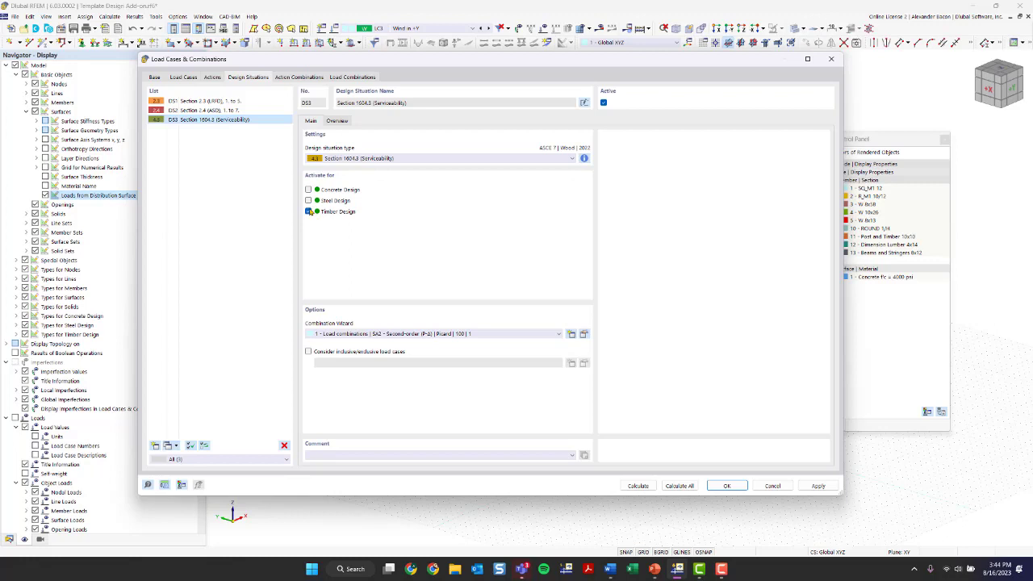
# Step: Accept the design situation changes, keep DS3 serviceability shown, and run Calculate All
pyautogui.click(725, 485)
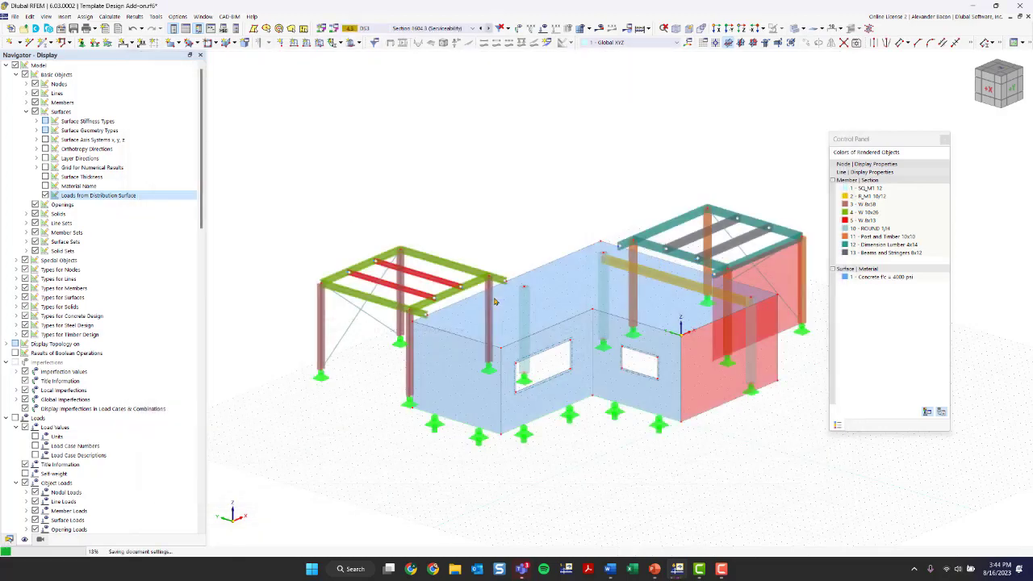
pyautogui.scroll(-2, 525, 248)
pyautogui.keyDown('ctrl'); pyautogui.moveTo(518, 216); pyautogui.dragTo(641, 191, button='middle'); pyautogui.keyUp('ctrl')
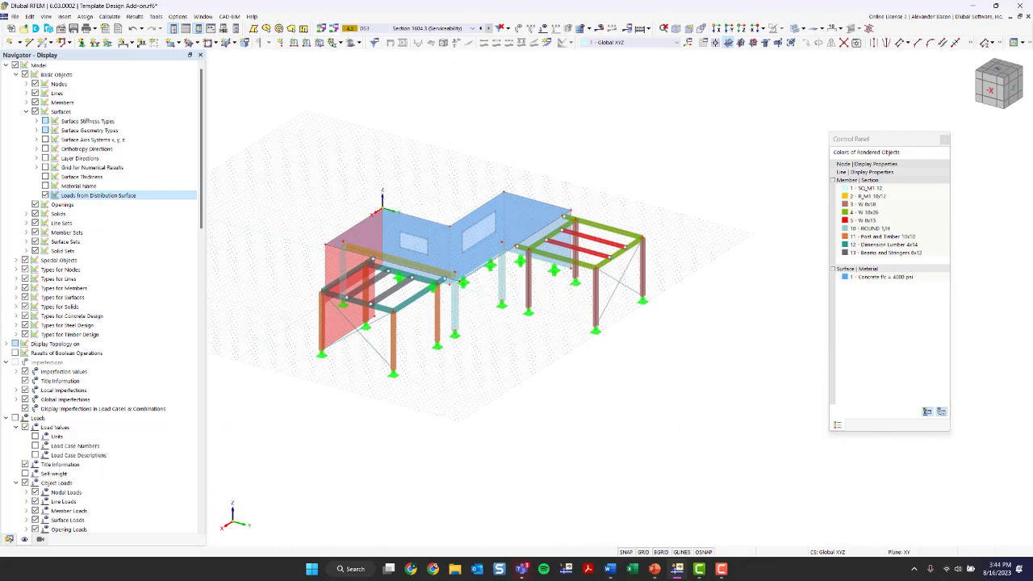
pyautogui.click(452, 30)
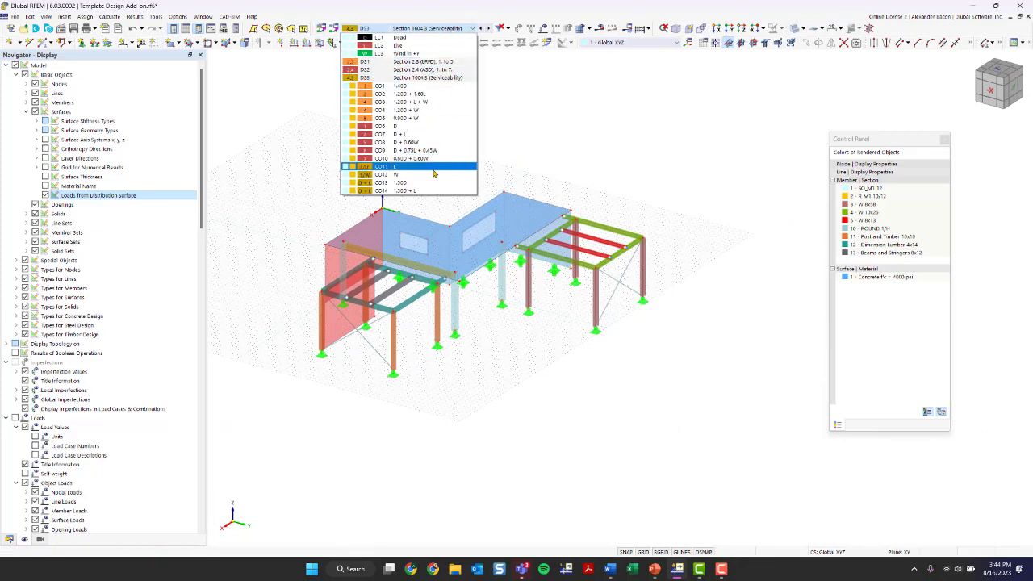
pyautogui.click(428, 34)
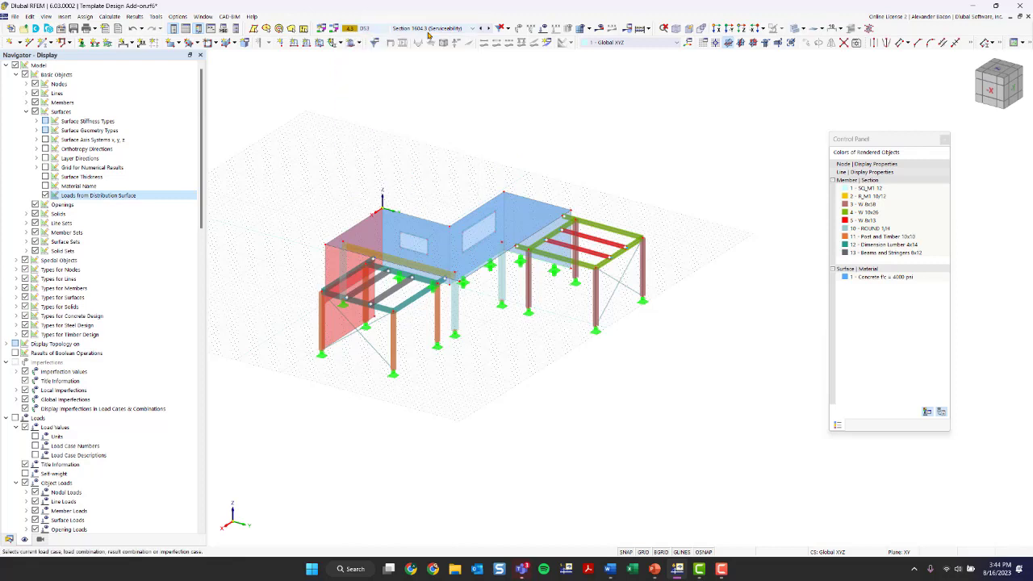
pyautogui.click(640, 29)
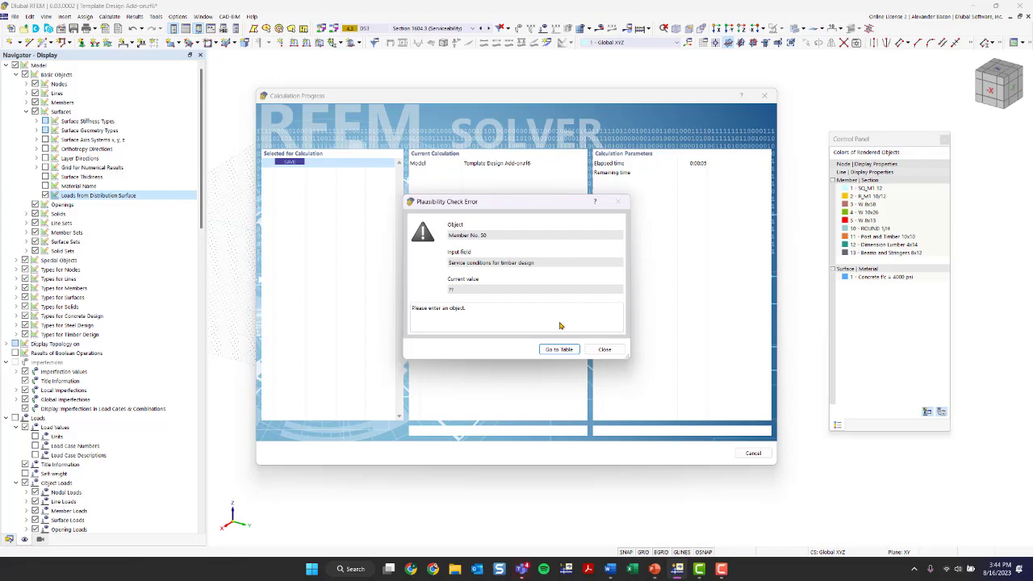
# Step: Fix members 50 and 51 in the Members table and recalculate, giving 1.136 in maximum displacement
pyautogui.click(559, 350)
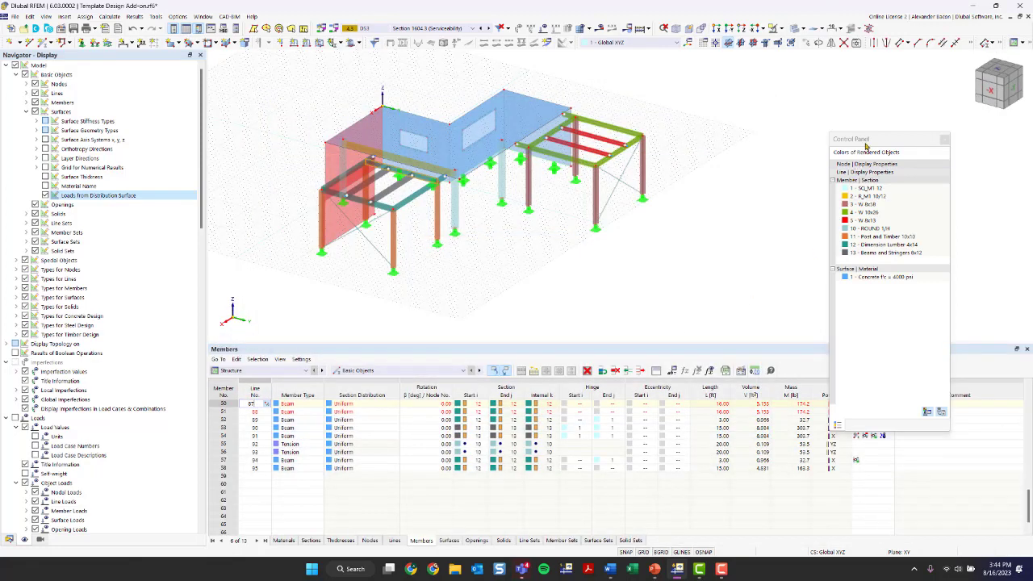
pyautogui.moveTo(868, 146); pyautogui.dragTo(944, 101)
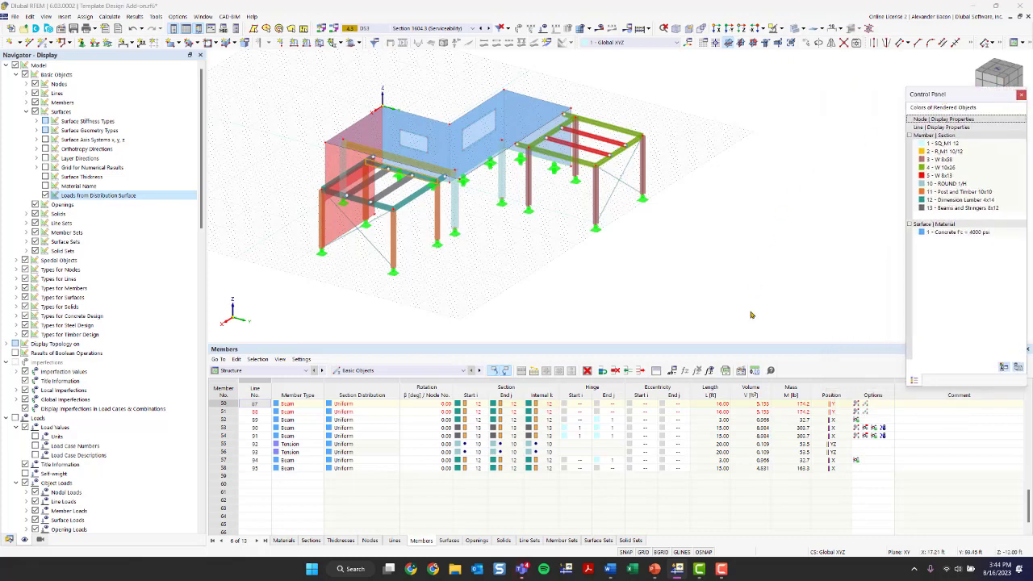
pyautogui.click(224, 403)
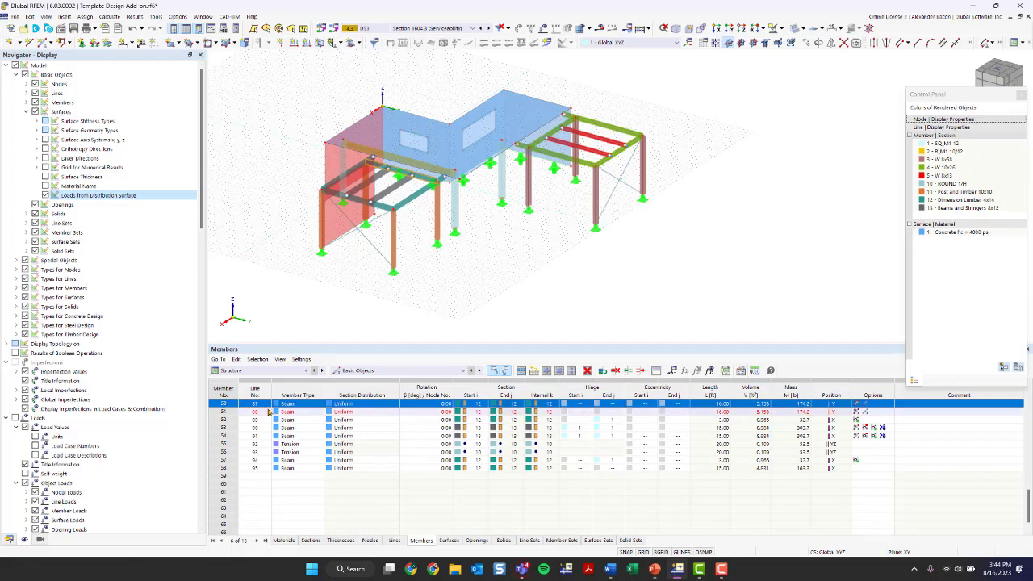
pyautogui.click(227, 412)
pyautogui.click(226, 404)
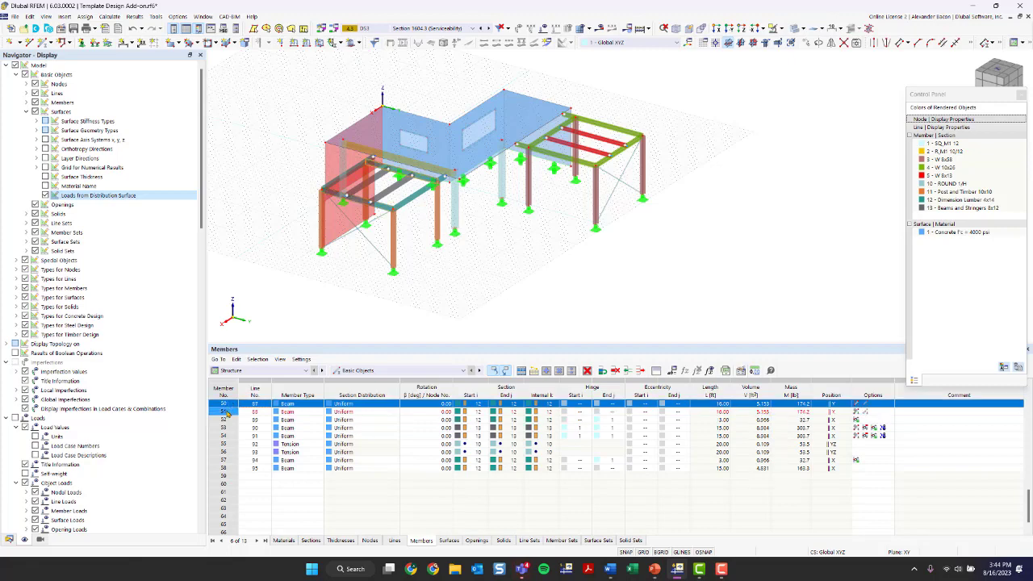
pyautogui.click(227, 411)
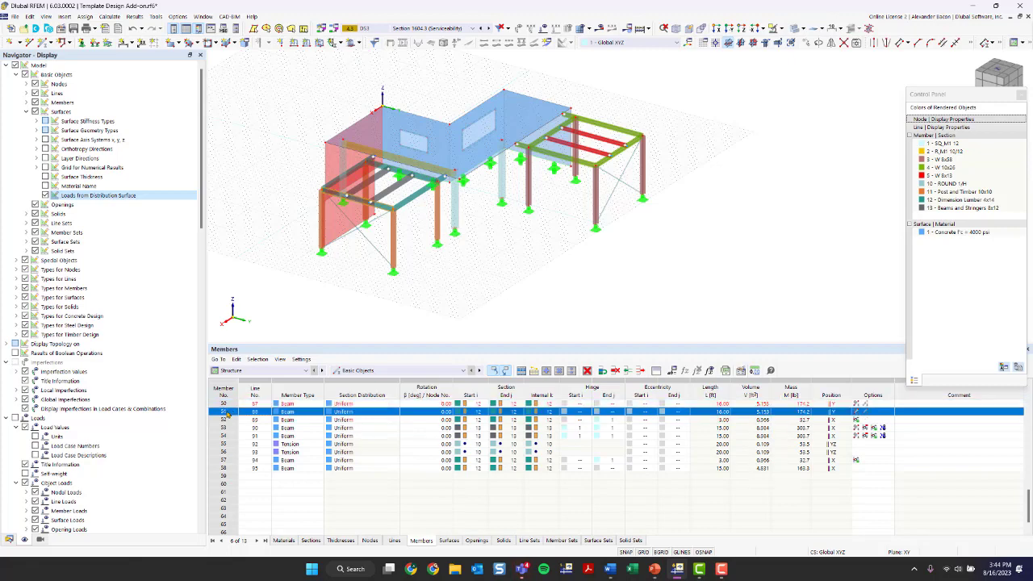
pyautogui.click(640, 28)
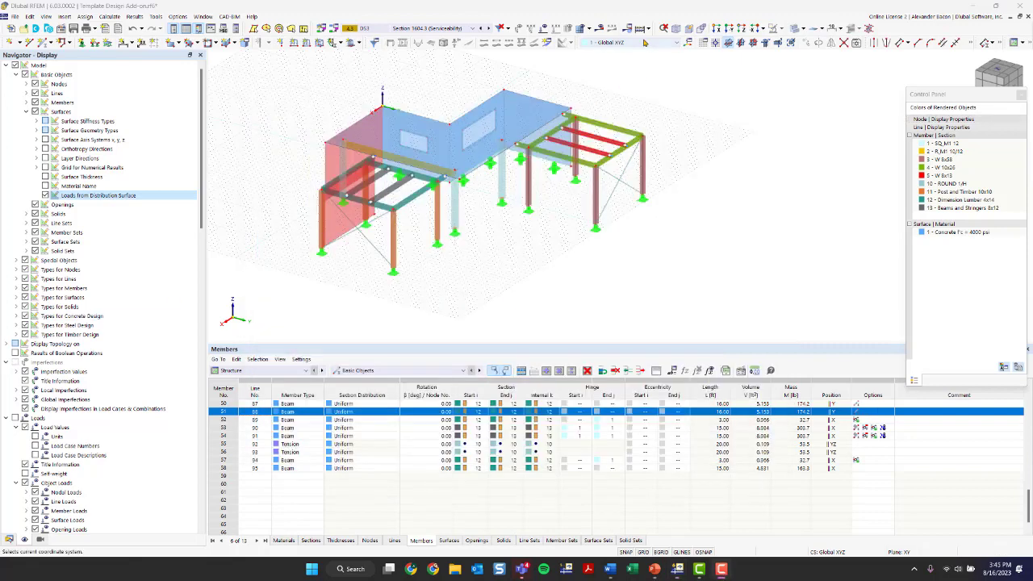
pyautogui.click(638, 31)
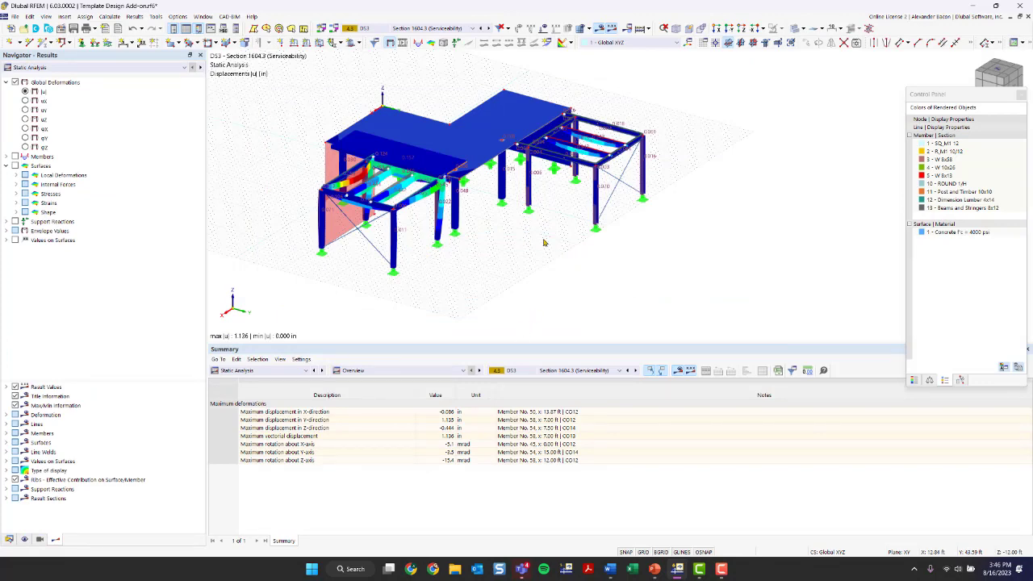
# Step: Switch the displayed results to design situation DS1 Section 2.3 (LRFD)
pyautogui.moveTo(543, 239); pyautogui.dragTo(511, 280, button='middle')
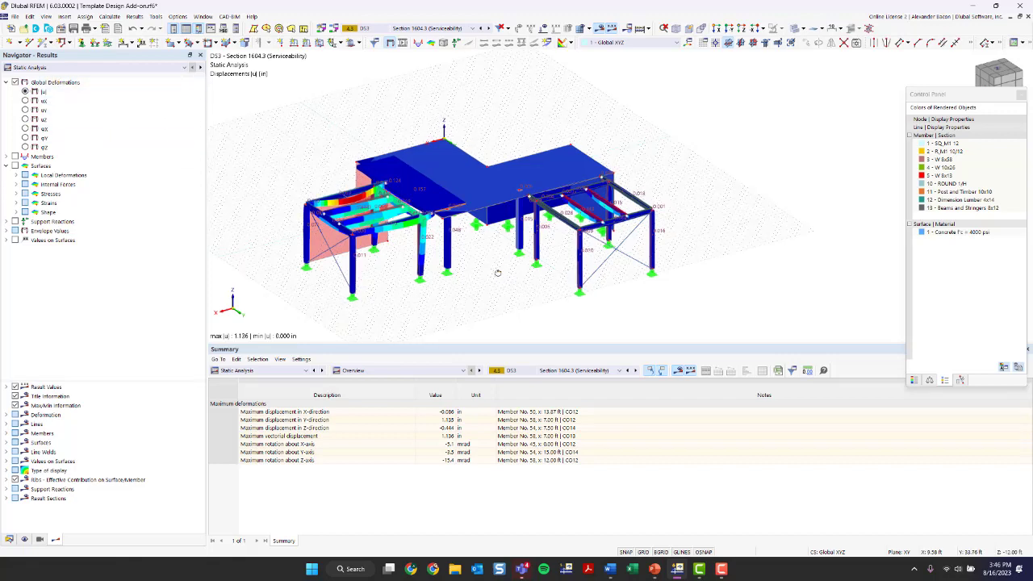
pyautogui.keyDown('ctrl'); pyautogui.moveTo(498, 272); pyautogui.dragTo(574, 276, button='middle'); pyautogui.keyUp('ctrl')
pyautogui.scroll(4, 430, 247)
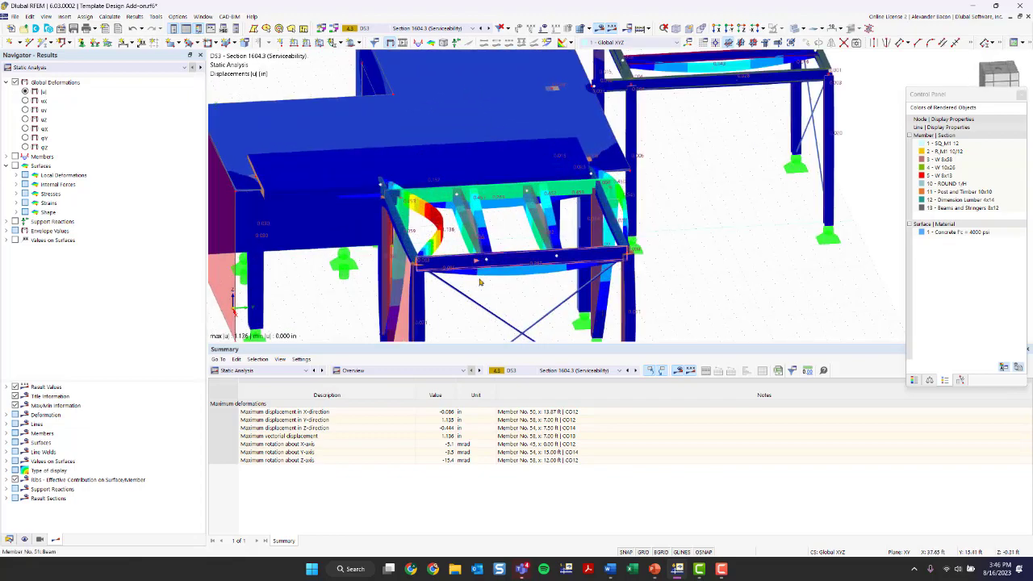
pyautogui.click(440, 29)
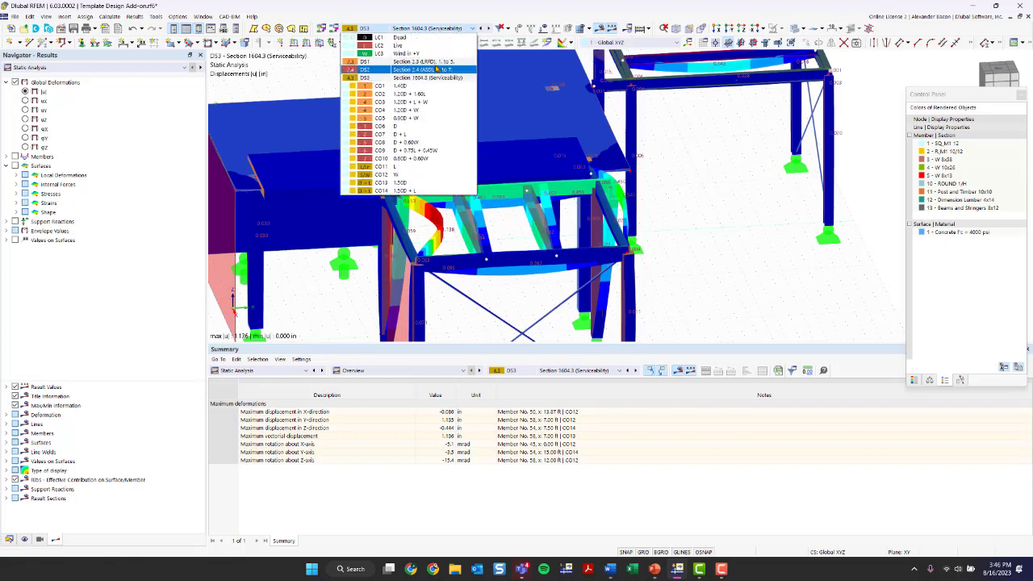
pyautogui.click(429, 63)
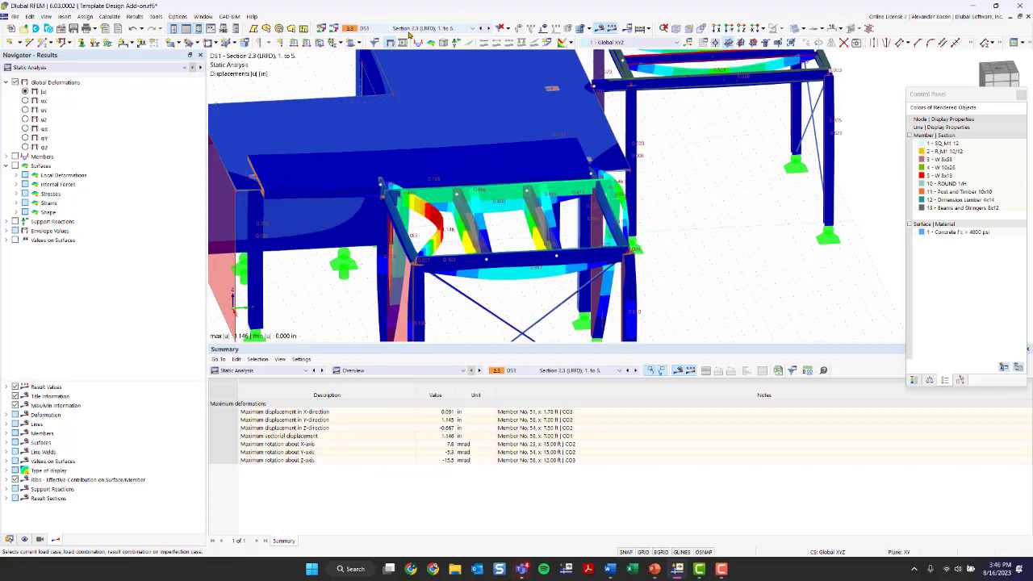
# Step: Turn on envelope values and show Max displacements, peaking at 1.146 in on member 55
pyautogui.scroll(-5, 528, 202)
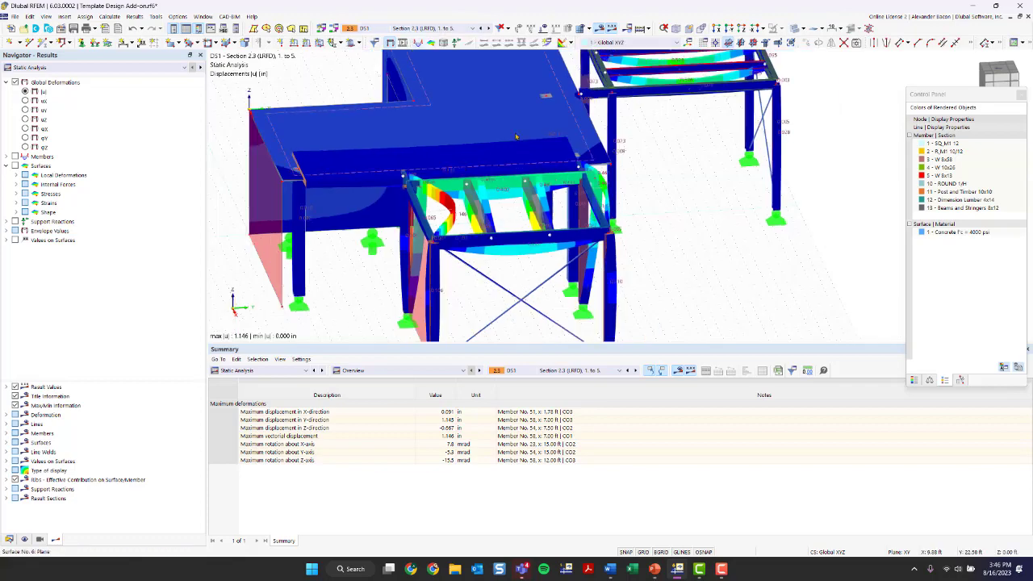
pyautogui.moveTo(530, 202)
pyautogui.keyDown('ctrl'); pyautogui.mouseDown(button='middle')
pyautogui.moveTo(543, 196)
pyautogui.moveTo(522, 218)
pyautogui.mouseUp(button='middle'); pyautogui.keyUp('ctrl')
pyautogui.click(14, 232)
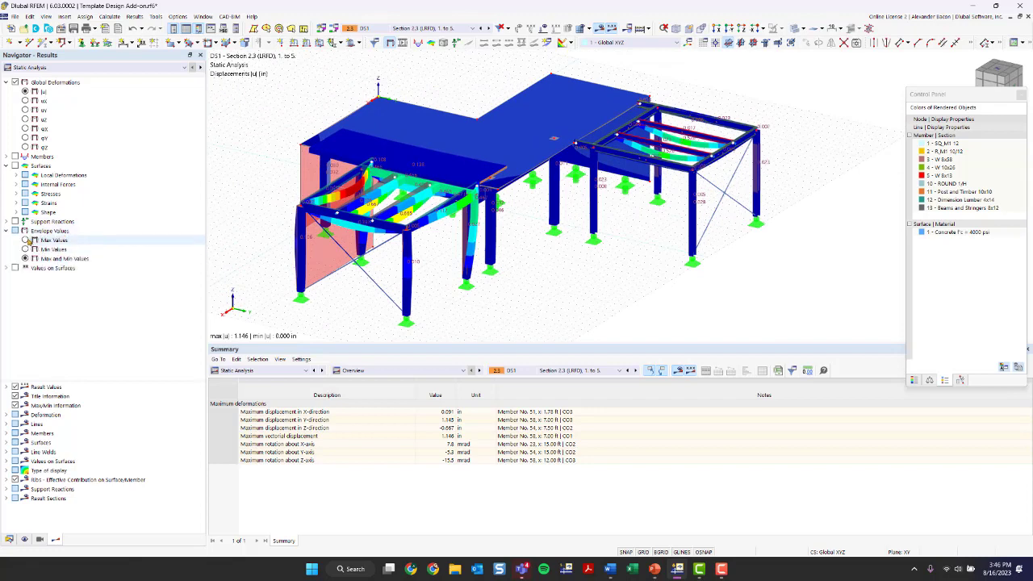
pyautogui.click(26, 241)
pyautogui.click(26, 249)
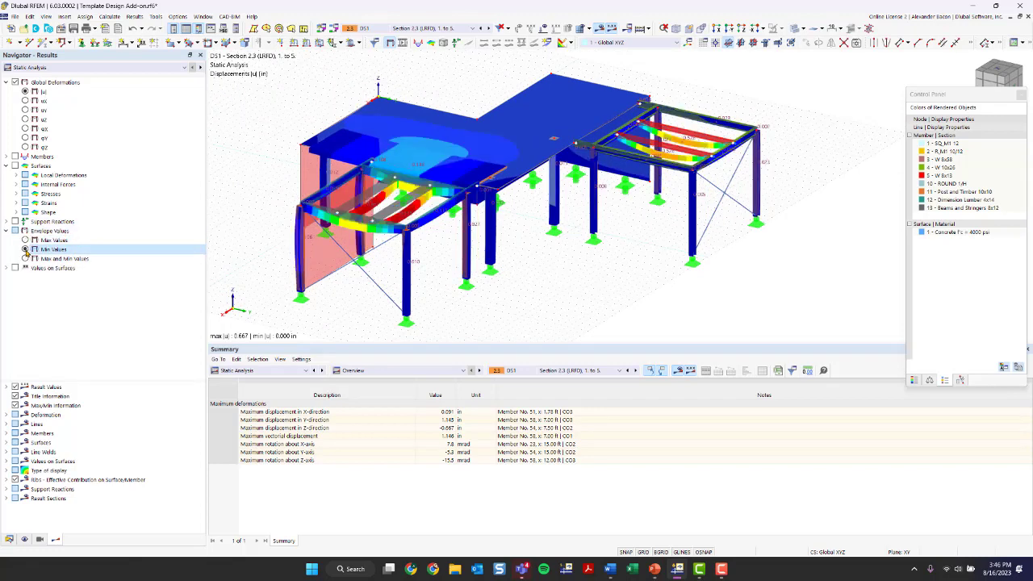
pyautogui.click(26, 240)
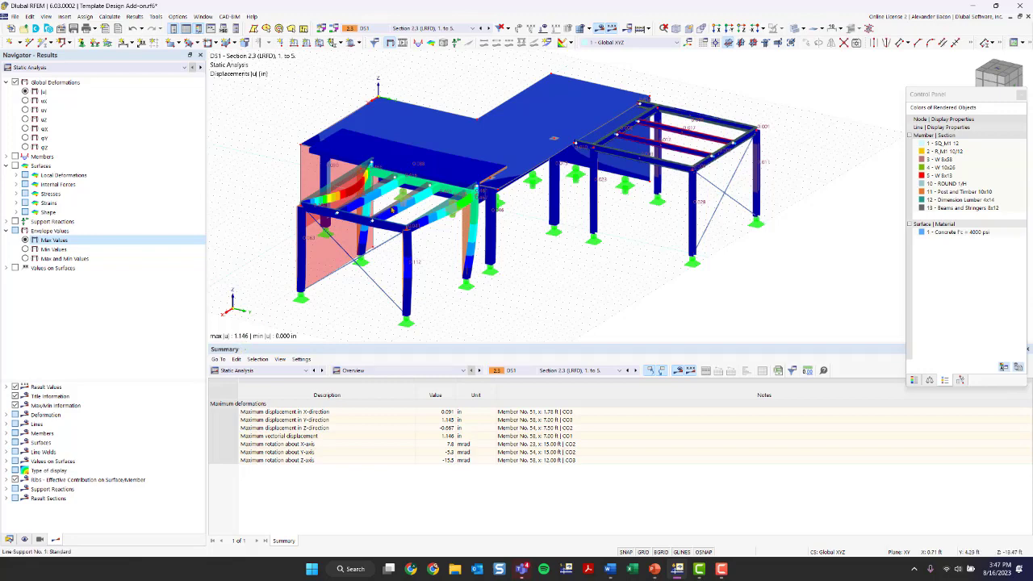
pyautogui.keyDown('ctrl'); pyautogui.moveTo(395, 254); pyautogui.dragTo(433, 255, button='middle'); pyautogui.keyUp('ctrl')
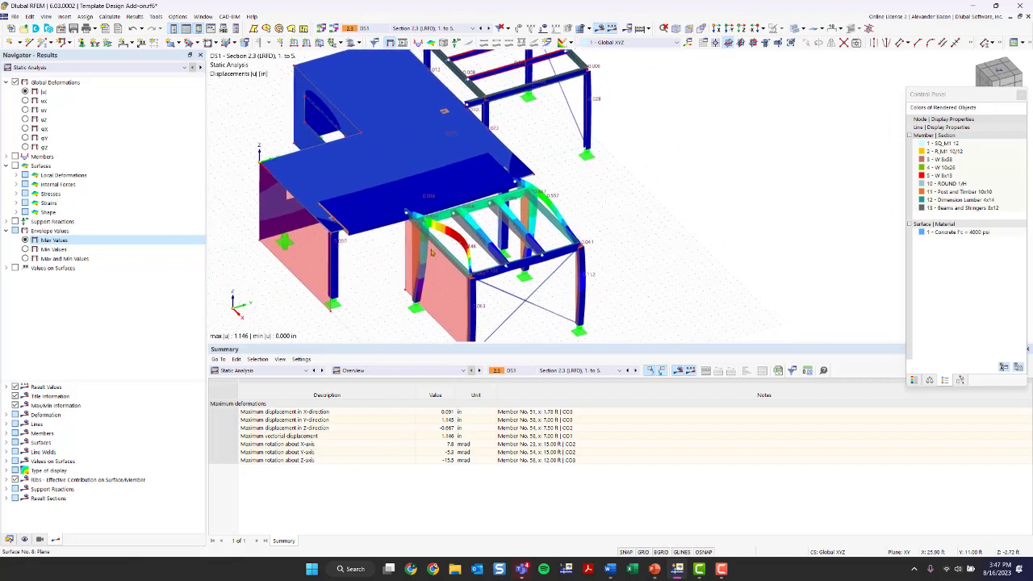
# Step: Dock the Control Panel and step the Deformations display factor down to 2.00
pyautogui.click(913, 380)
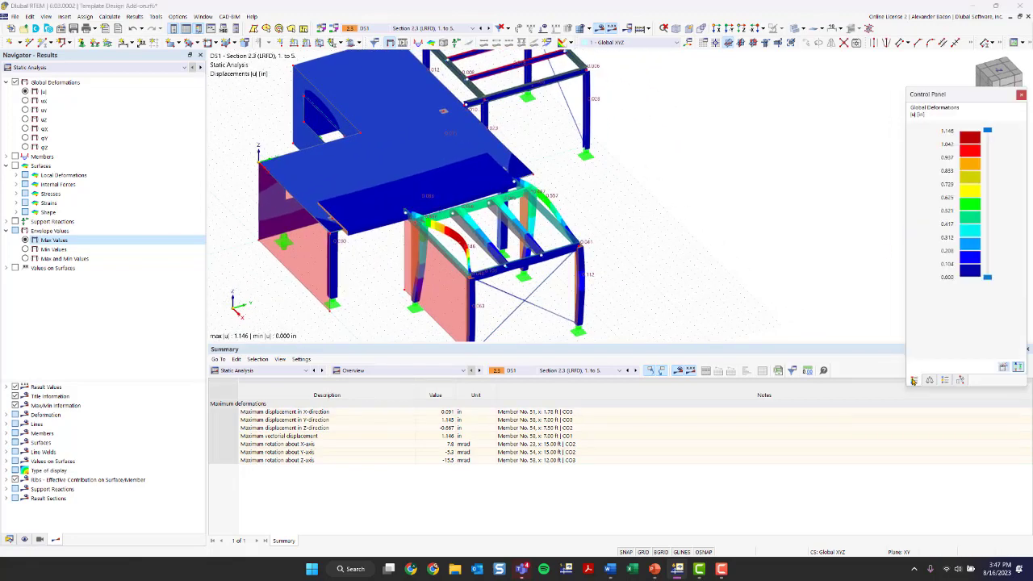
pyautogui.doubleClick(956, 94)
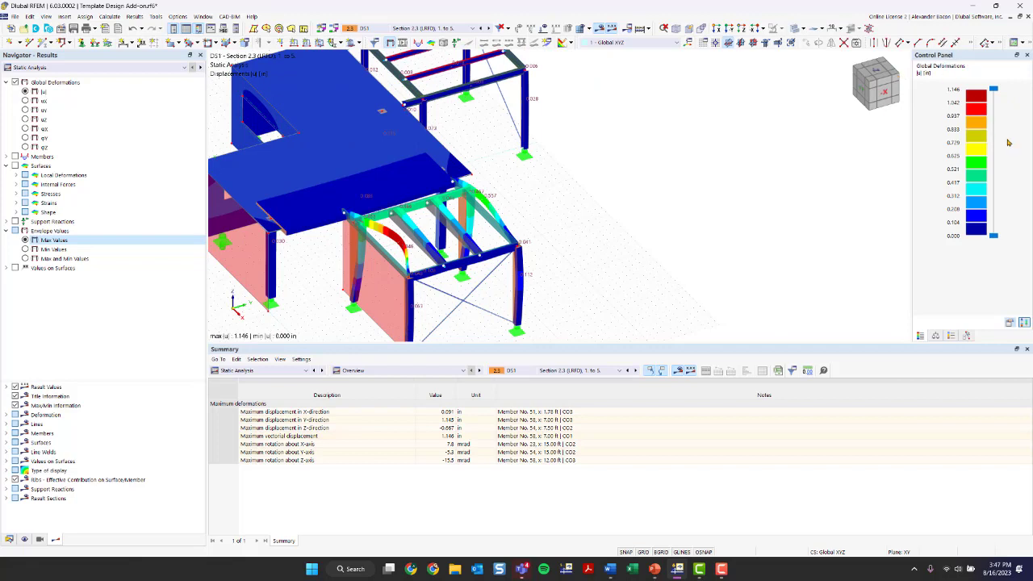
pyautogui.click(934, 336)
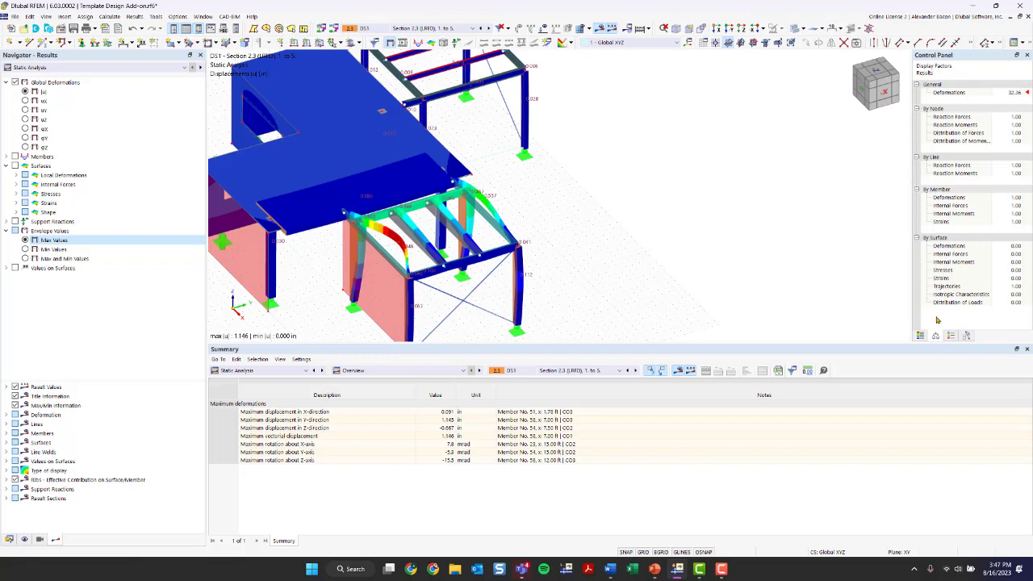
pyautogui.click(1010, 92)
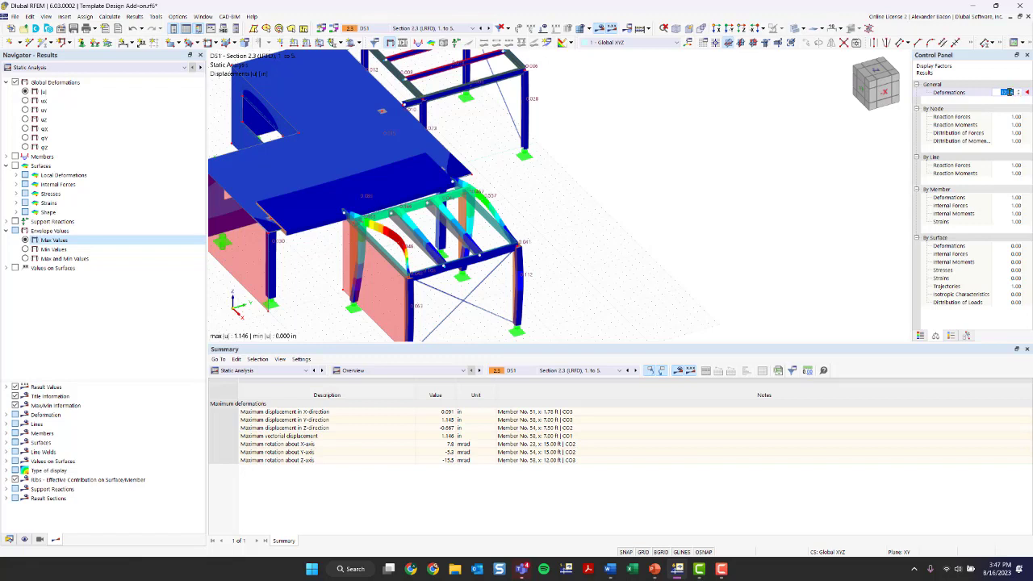
pyautogui.click(1020, 95)
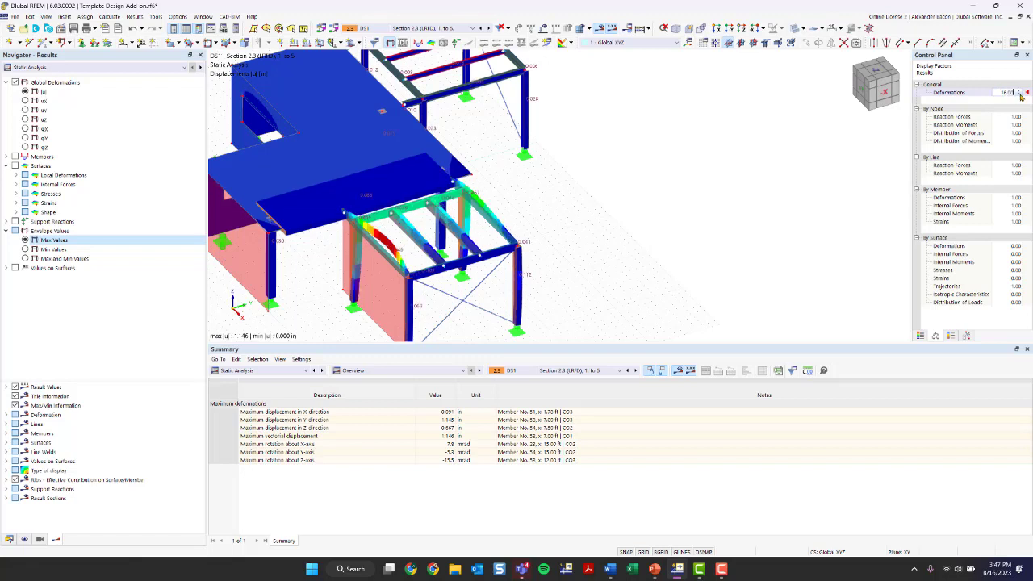
pyautogui.click(1020, 95)
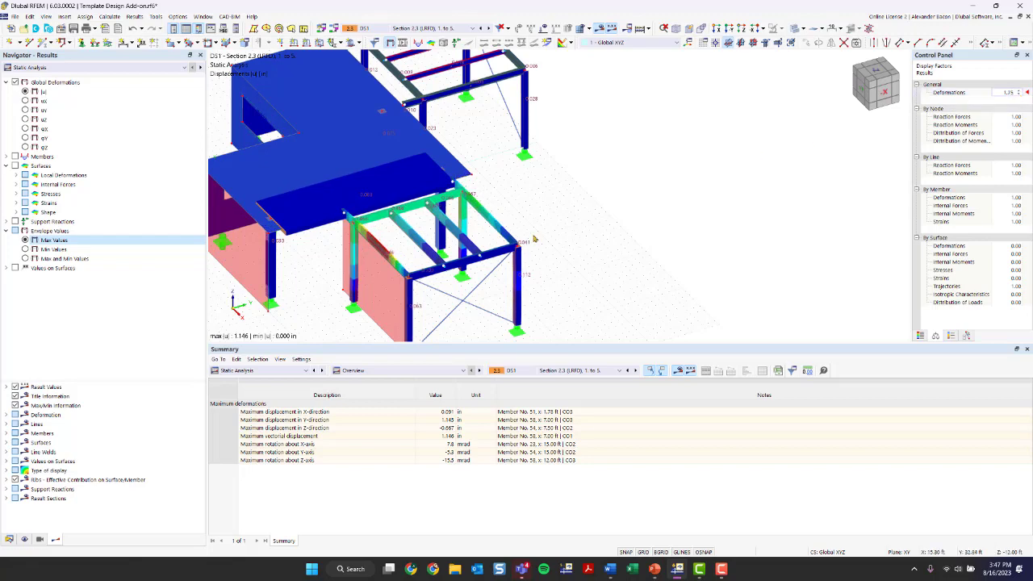
# Step: Raise the deformation display factor again, leaving it at 16.00
pyautogui.scroll(-1, 479, 238)
pyautogui.moveTo(479, 237); pyautogui.dragTo(416, 212, button='middle')
pyautogui.scroll(-2, 555, 241)
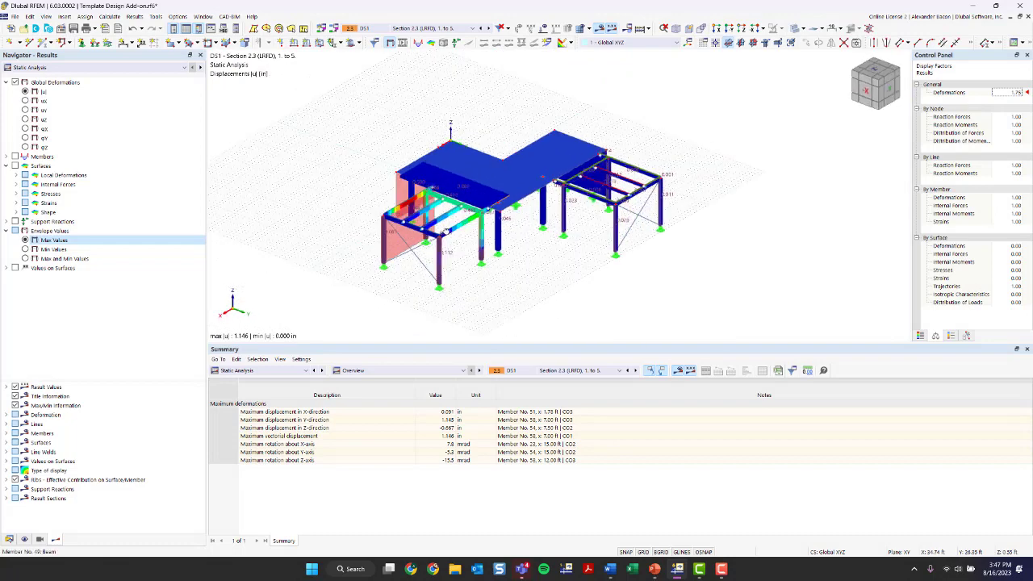
pyautogui.scroll(1, 416, 213)
pyautogui.scroll(1, 416, 210)
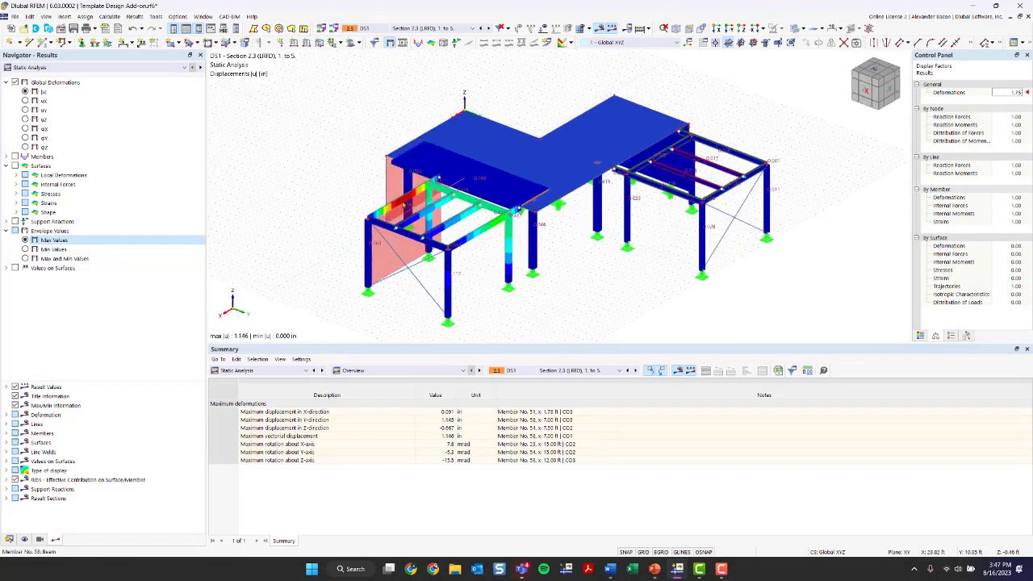
pyautogui.click(1017, 94)
pyautogui.click(1017, 94)
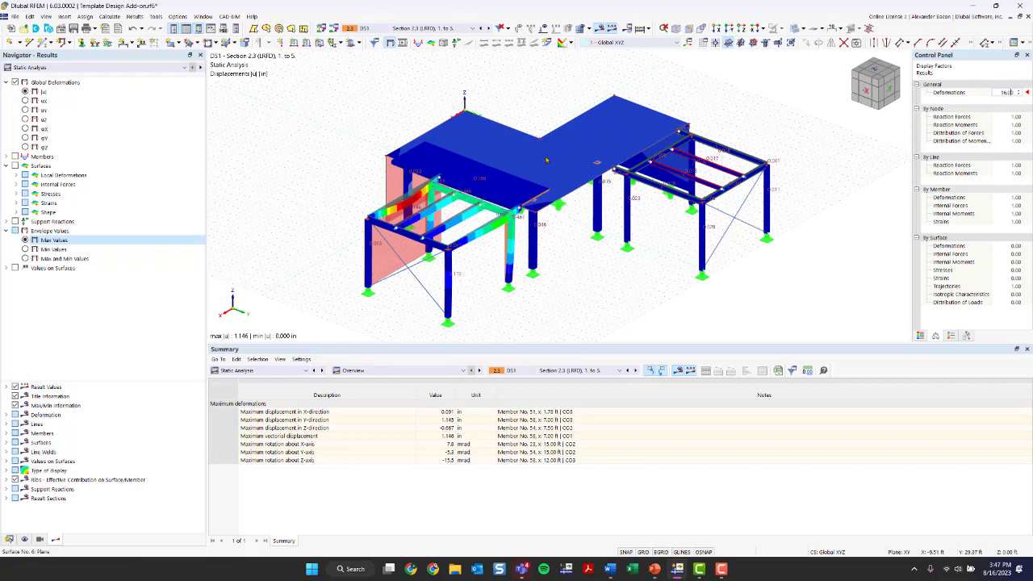
pyautogui.scroll(-1, 535, 300)
pyautogui.scroll(2, 605, 289)
pyautogui.keyDown('ctrl'); pyautogui.moveTo(514, 257); pyautogui.dragTo(577, 212, button='middle'); pyautogui.keyUp('ctrl')
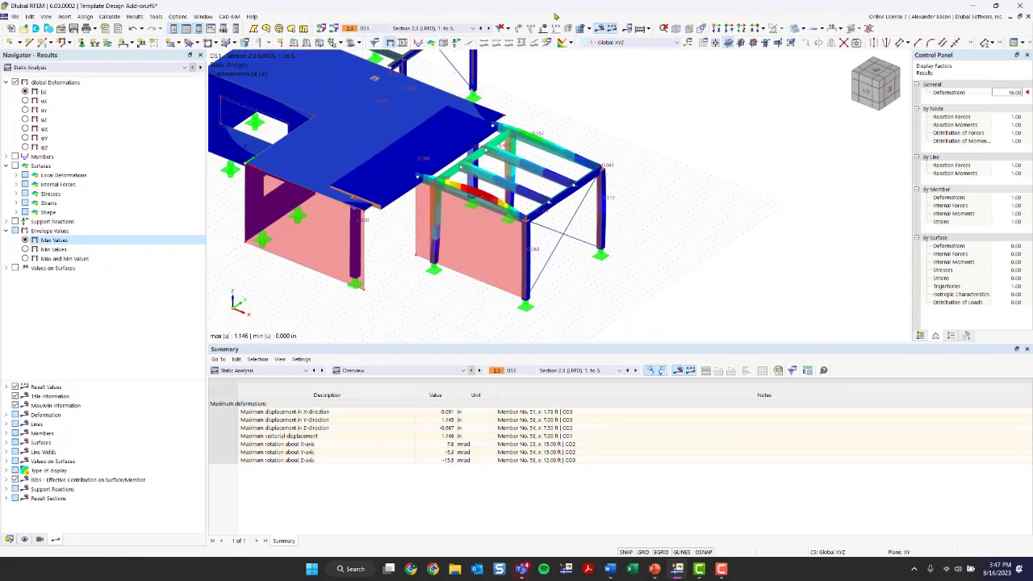
# Step: Hide the results, zoom to the timber frame, and open beam member 54 (8x12, 15.00 ft)
pyautogui.click(601, 29)
pyautogui.scroll(2, 608, 237)
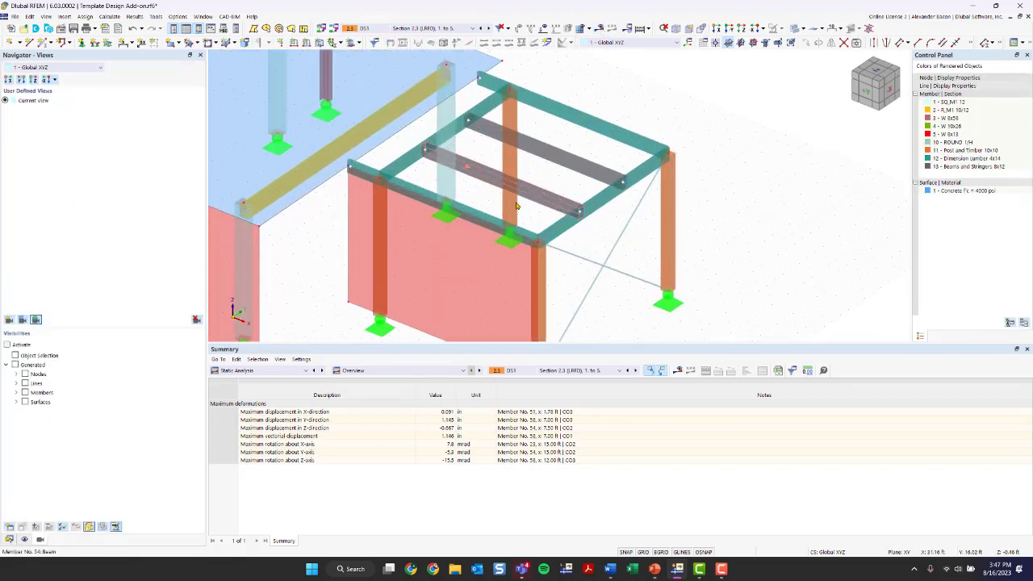
pyautogui.scroll(-2, 607, 237)
pyautogui.scroll(2, 541, 214)
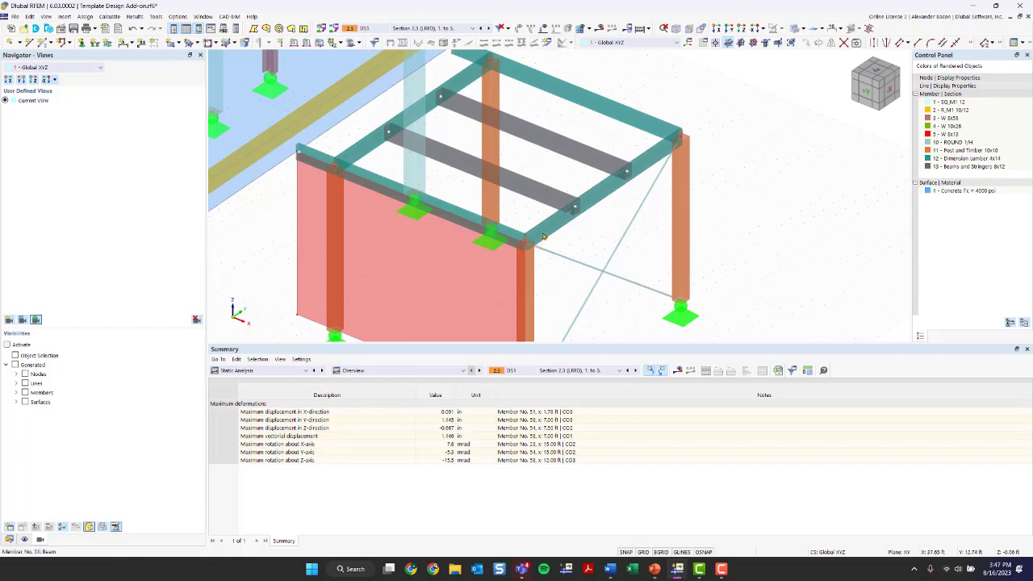
pyautogui.moveTo(547, 230)
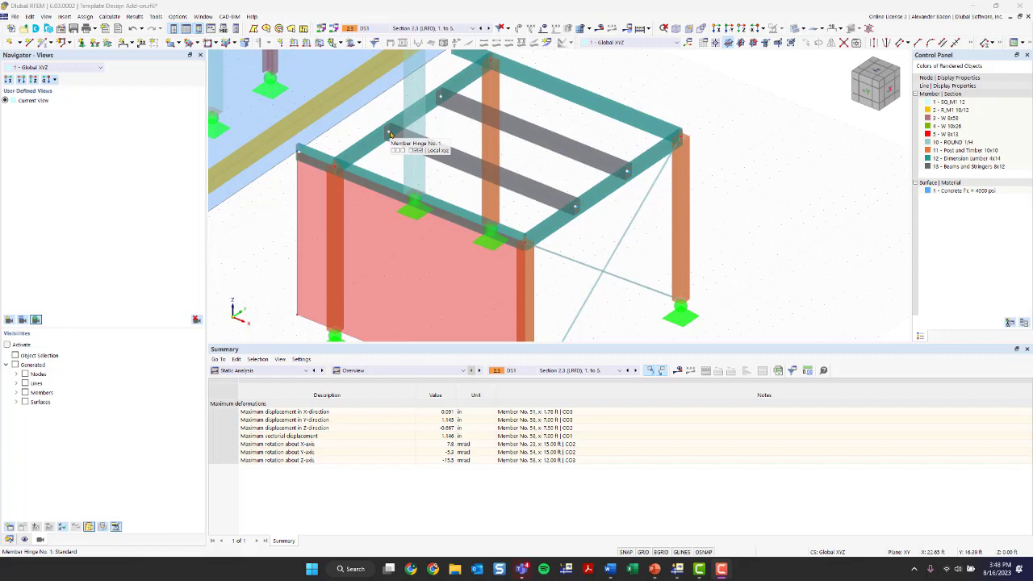
pyautogui.doubleClick(452, 158)
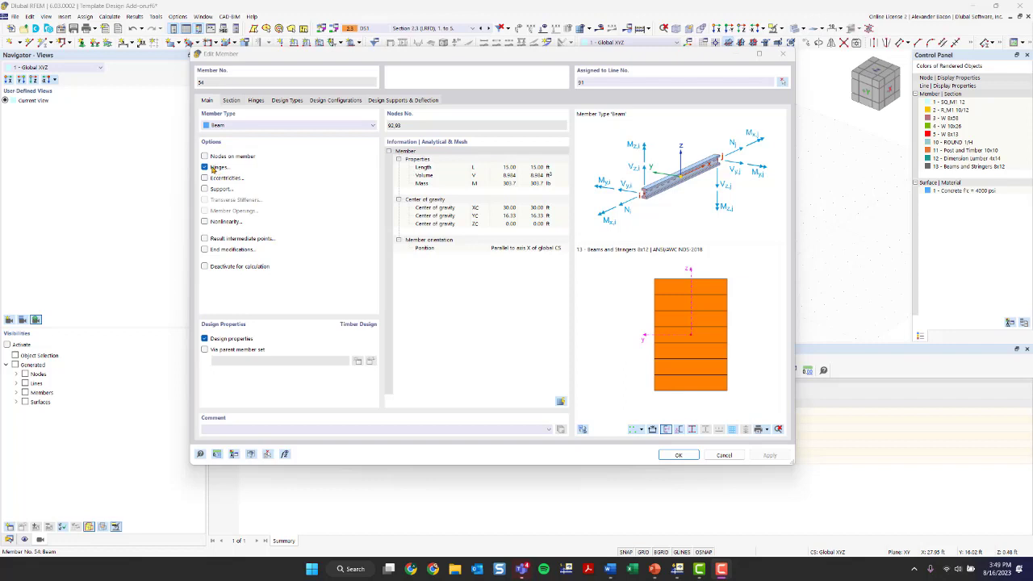
# Step: Uncheck Design properties for member 54 and edit its start hinge 1 (Local xyz)
pyautogui.click(206, 339)
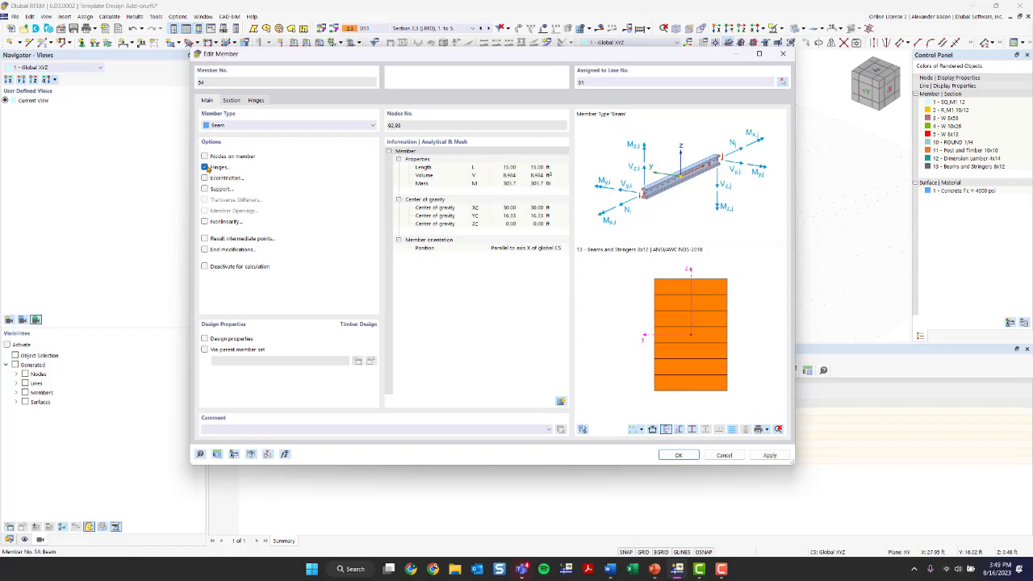
pyautogui.click(256, 100)
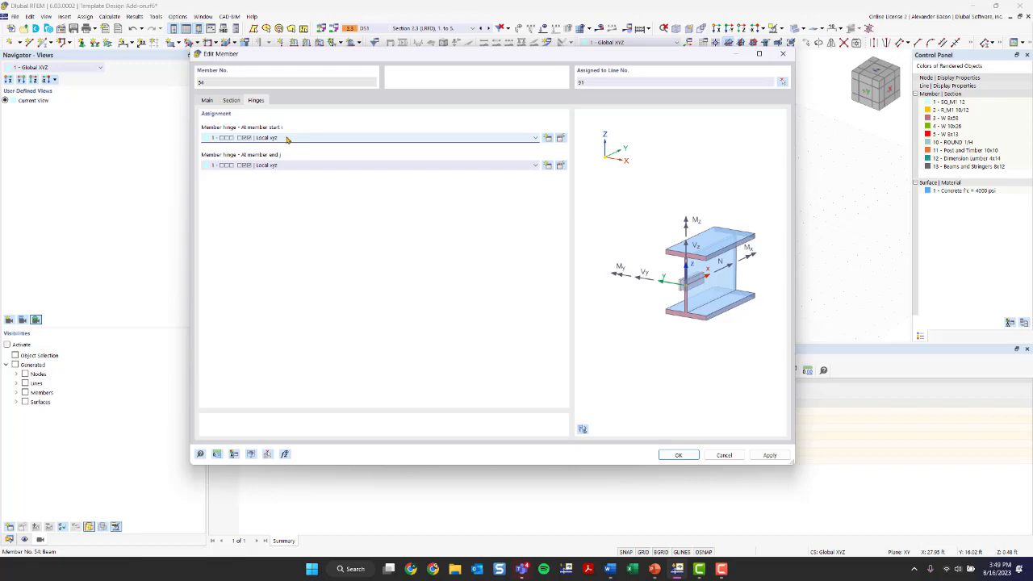
pyautogui.click(561, 139)
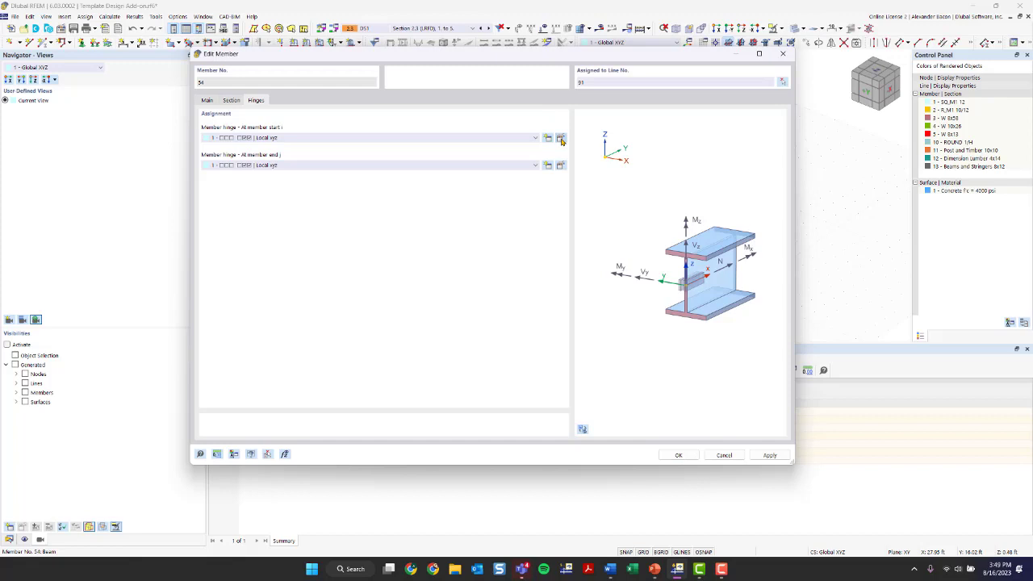
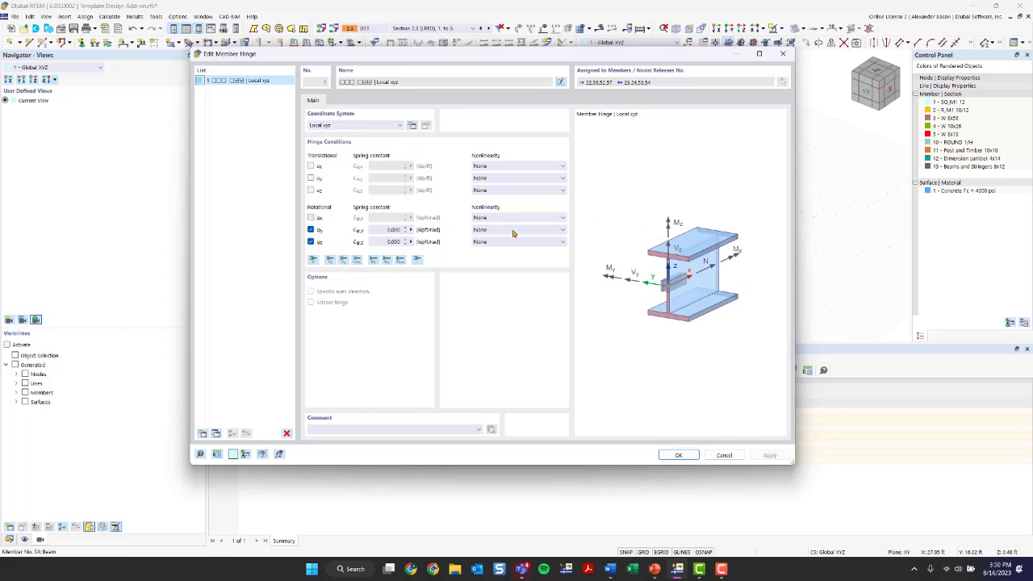
# Step: Confirm hinge 1 (Local xyz) on member 54 and accept deleting the design results
pyautogui.click(782, 53)
pyautogui.click(669, 457)
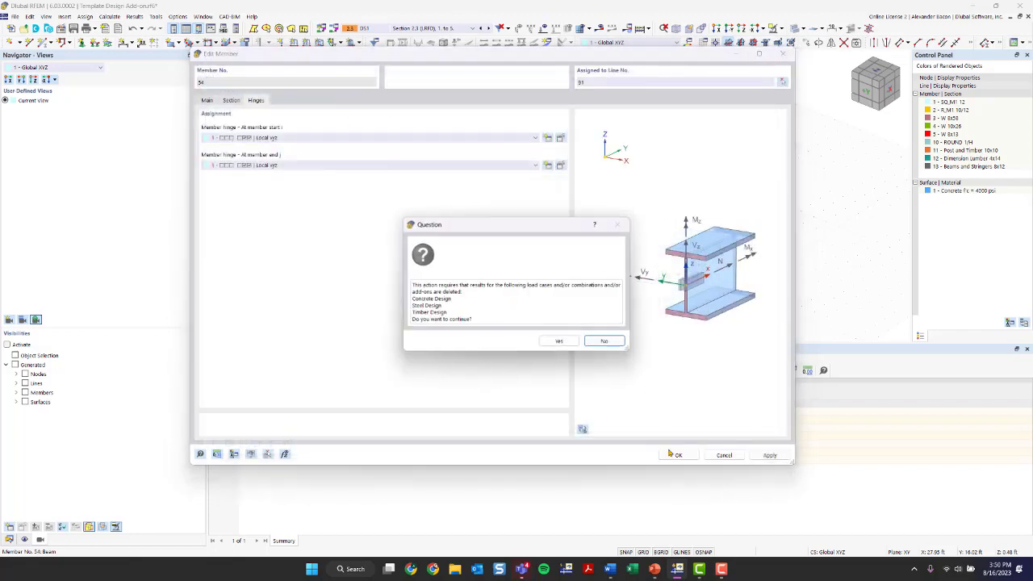
pyautogui.click(559, 341)
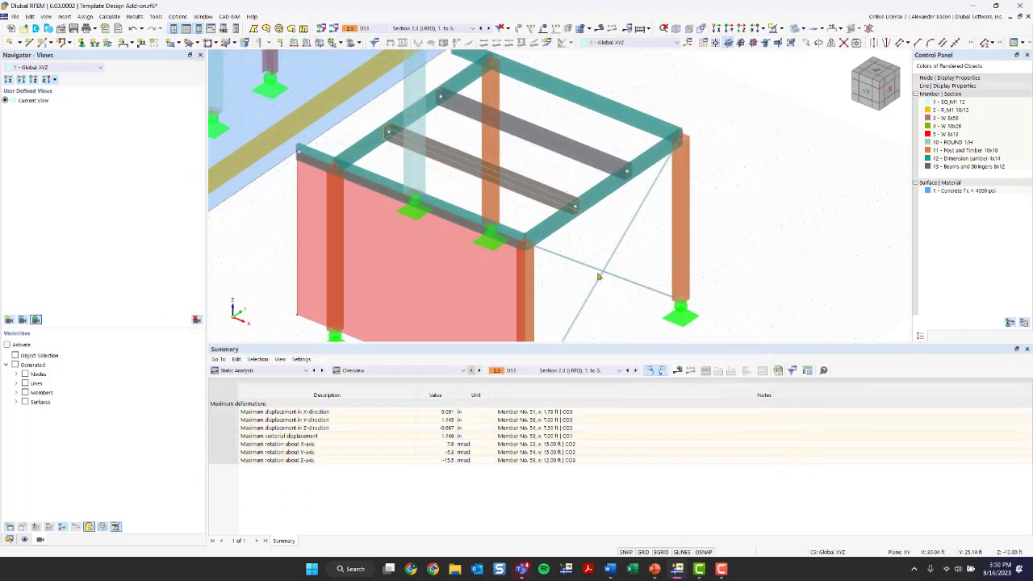
# Step: Assign the 1 - Local xyz hinge to both start and end of the edge beams
pyautogui.scroll(-2, 601, 277)
pyautogui.moveTo(619, 233); pyautogui.dragTo(553, 270, button='middle')
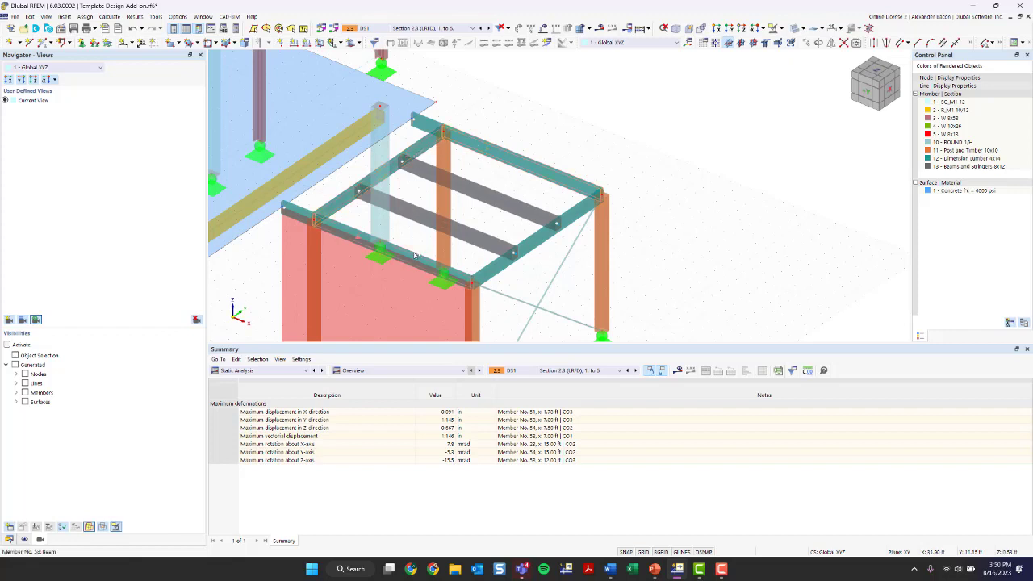
pyautogui.doubleClick(488, 271)
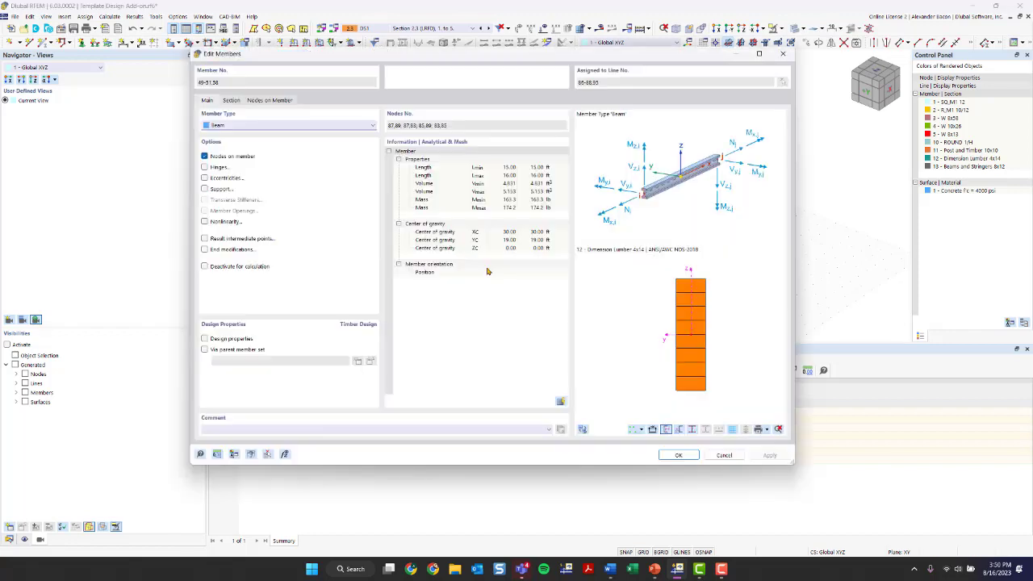
pyautogui.click(204, 167)
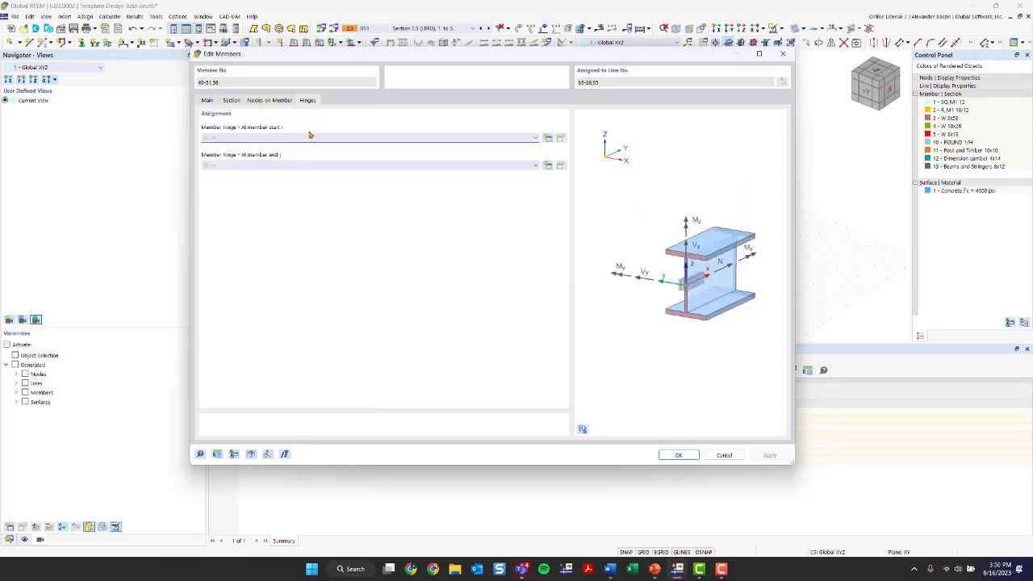
pyautogui.click(309, 135)
pyautogui.click(305, 154)
pyautogui.click(307, 164)
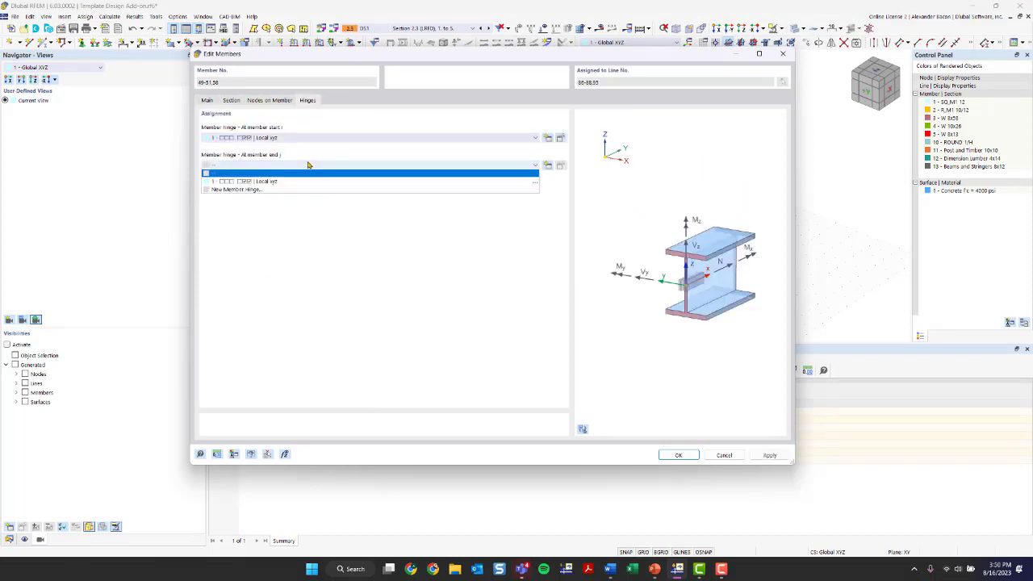
pyautogui.click(308, 181)
pyautogui.click(680, 455)
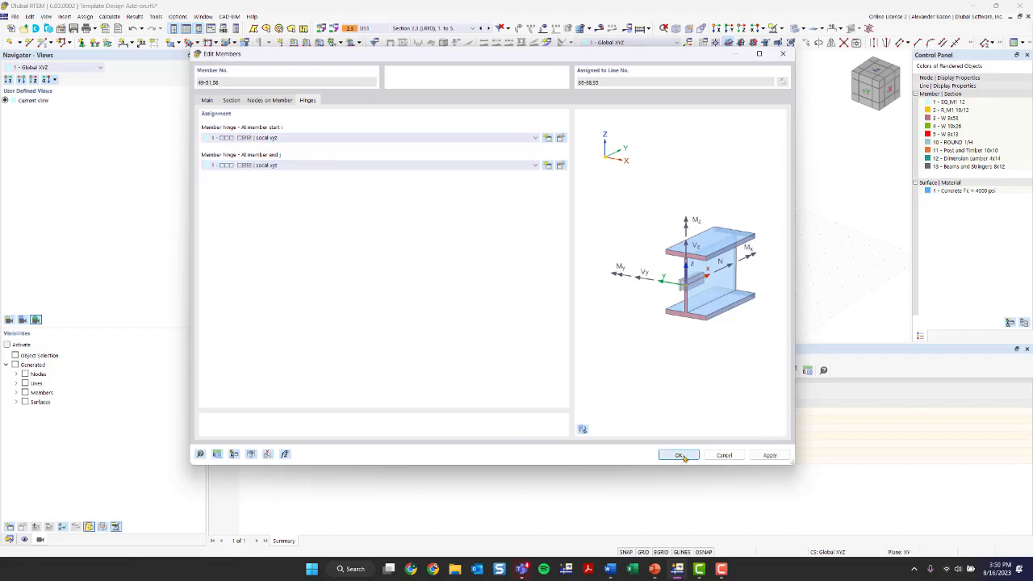
pyautogui.click(549, 326)
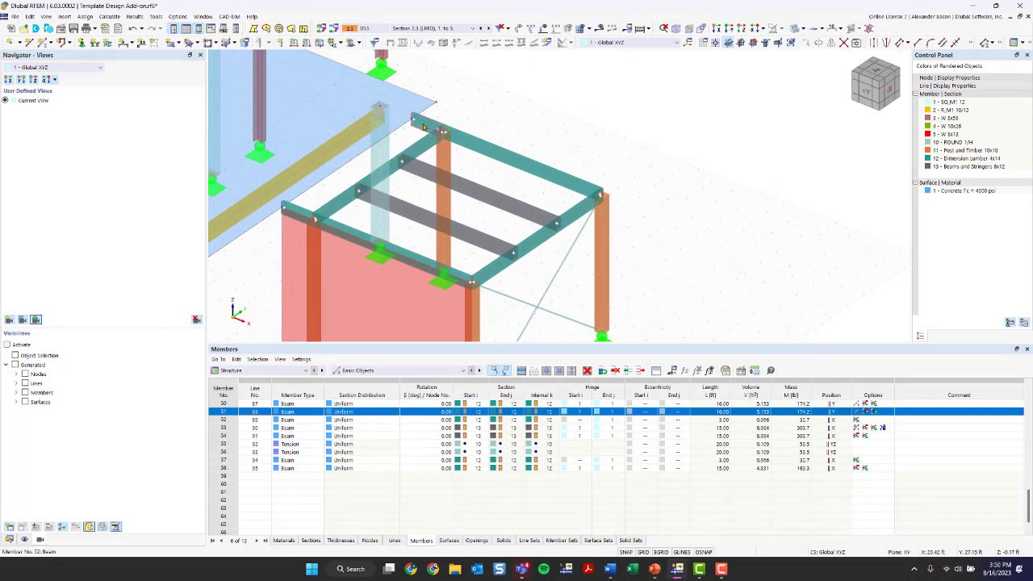
# Step: Set the 1 - Local xyz hinge at the start of the short 3 ft beam
pyautogui.doubleClick(304, 215)
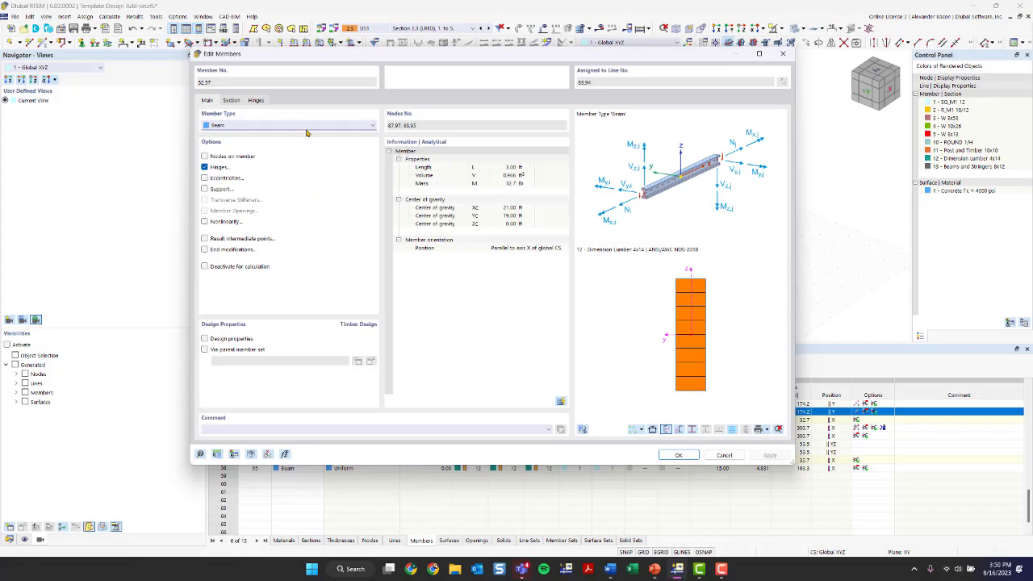
pyautogui.click(255, 101)
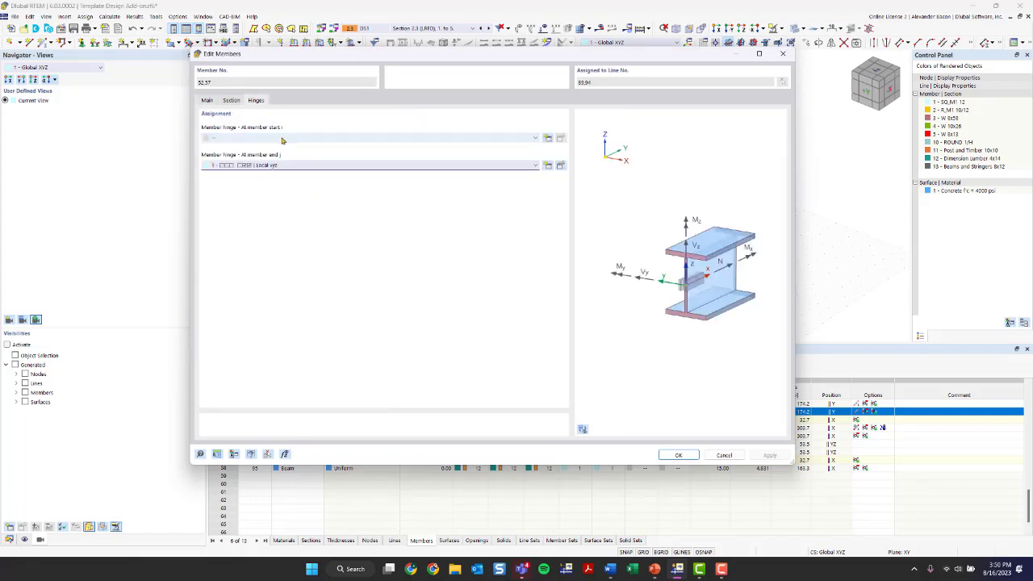
pyautogui.click(282, 139)
pyautogui.click(282, 153)
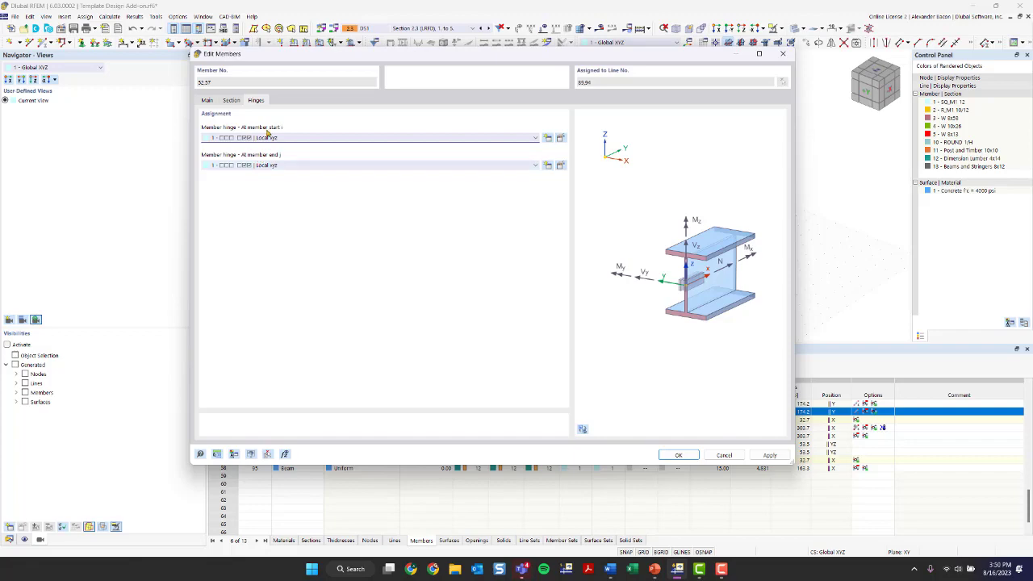
pyautogui.click(678, 455)
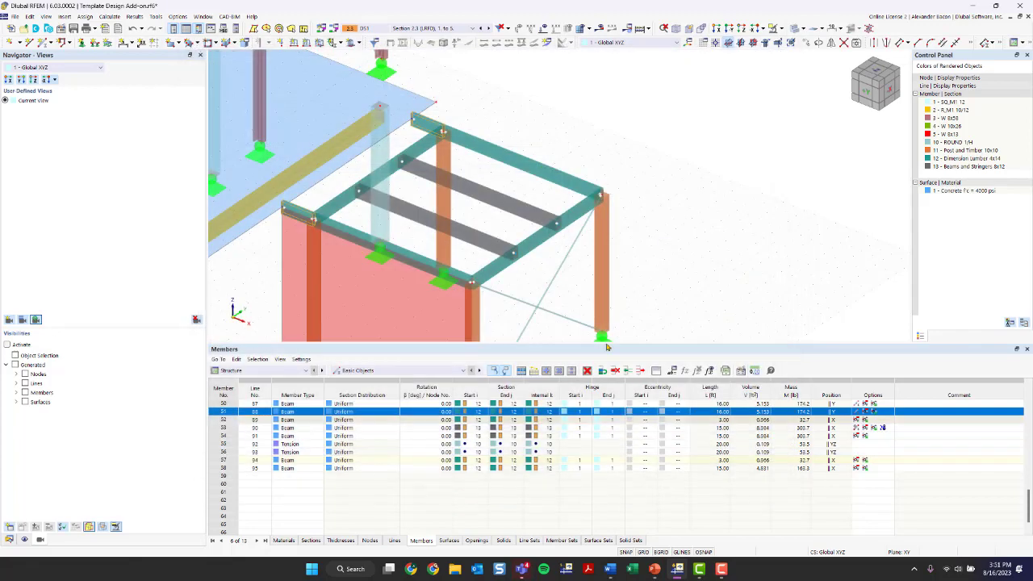
# Step: Frame the whole structure and switch it to a coloured line display
pyautogui.scroll(-1, 528, 288)
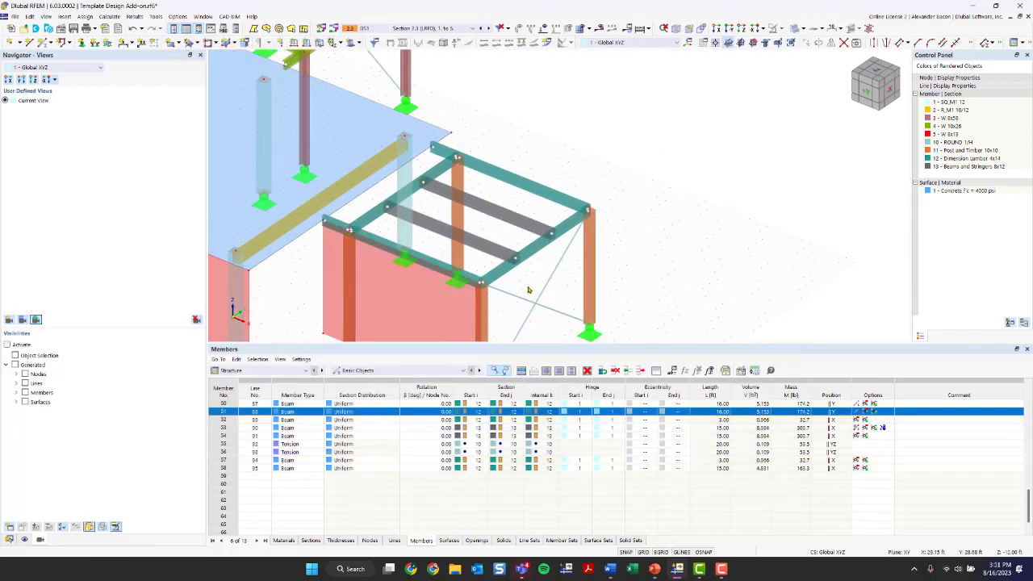
pyautogui.moveTo(530, 288); pyautogui.dragTo(520, 262, button='middle')
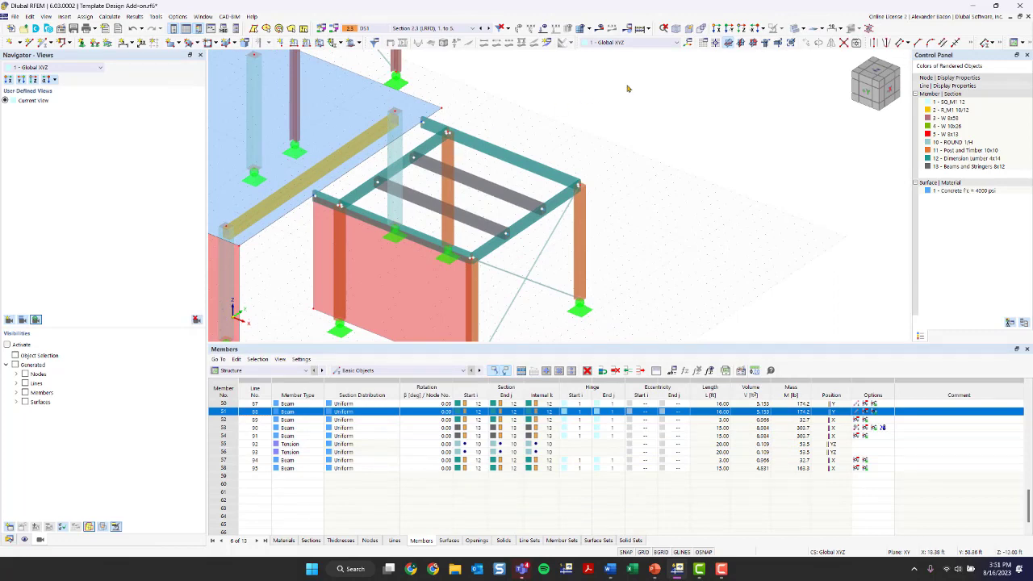
pyautogui.scroll(2, 469, 262)
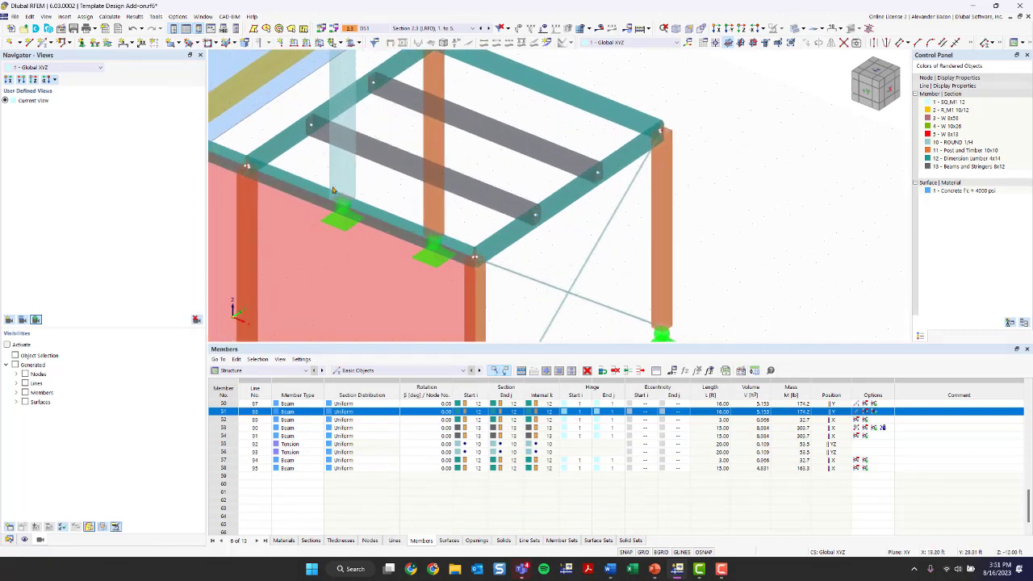
pyautogui.moveTo(250, 165); pyautogui.dragTo(355, 235, button='middle')
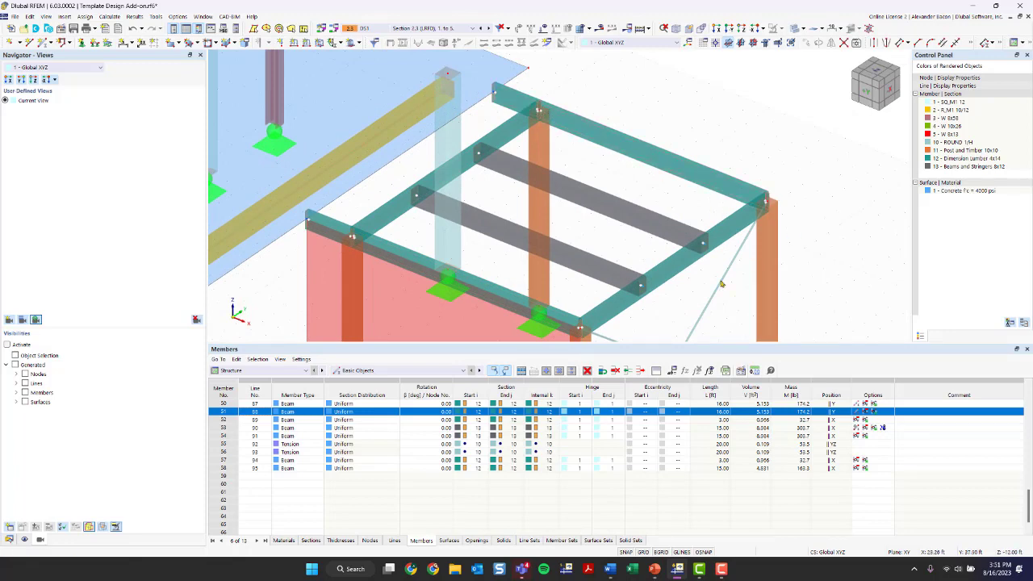
pyautogui.scroll(3, 432, 243)
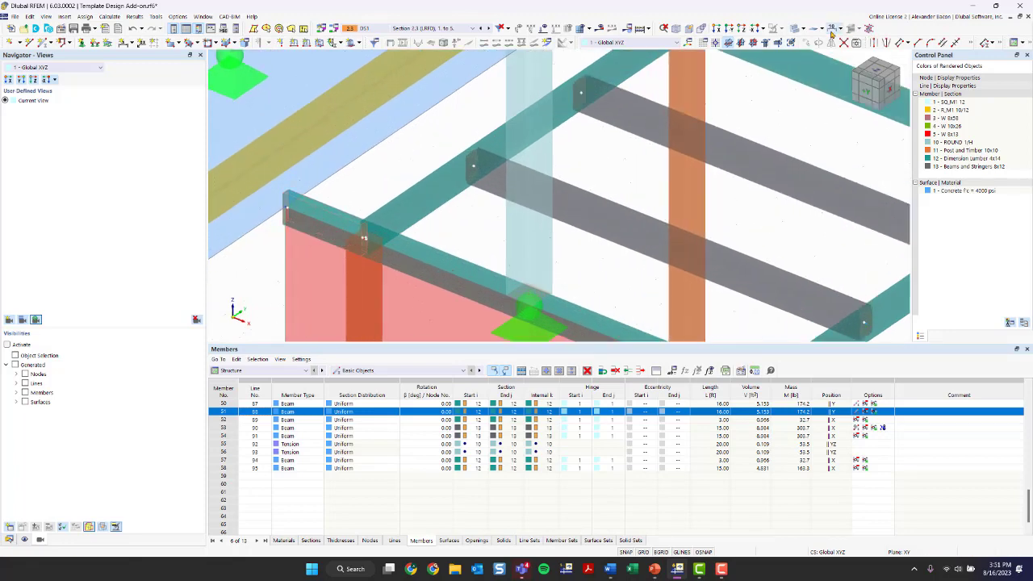
pyautogui.click(797, 28)
pyautogui.scroll(3, 355, 243)
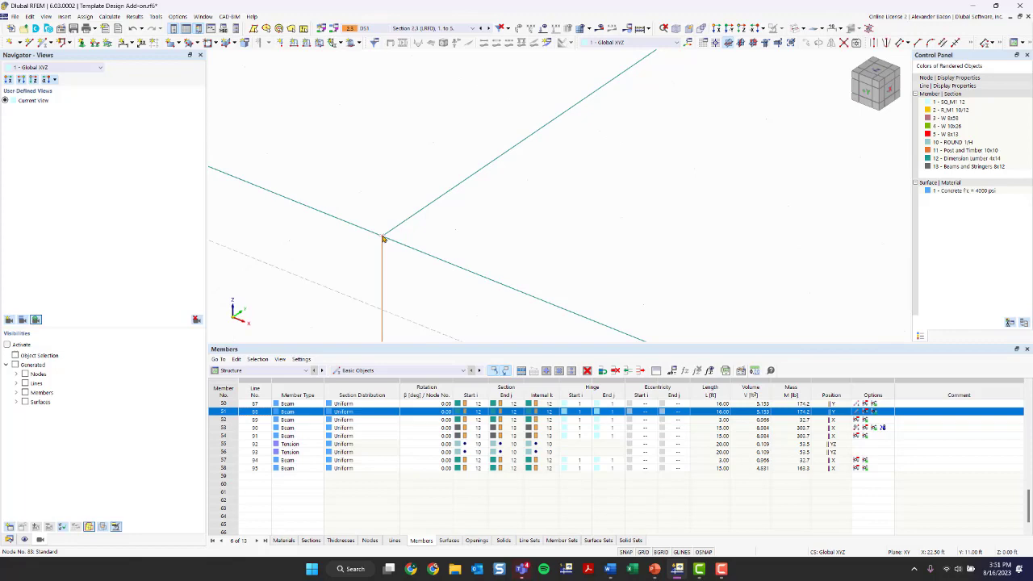
pyautogui.scroll(-10, 383, 238)
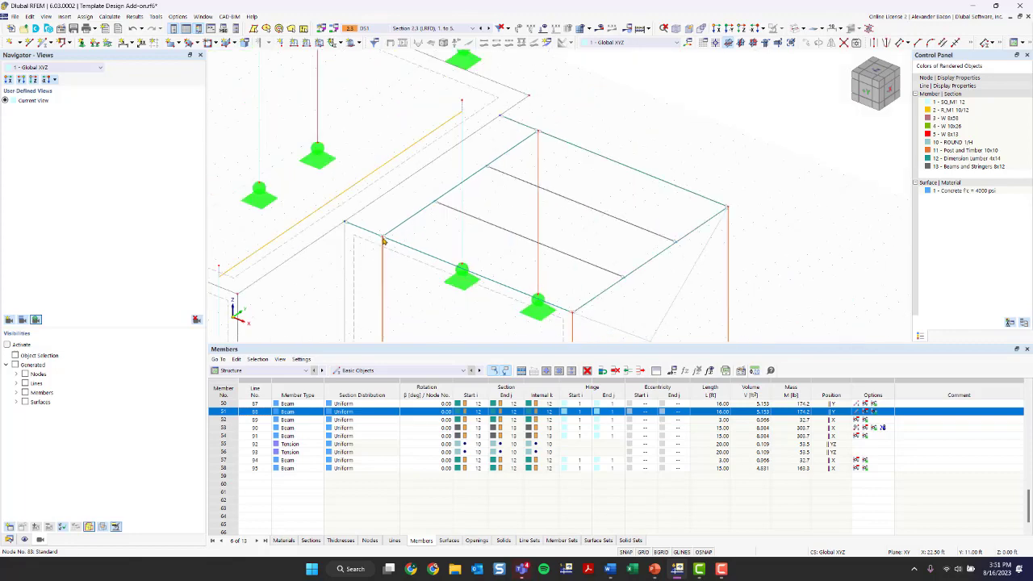
pyautogui.keyDown('ctrl'); pyautogui.moveTo(473, 260); pyautogui.dragTo(377, 240, button='middle'); pyautogui.keyUp('ctrl')
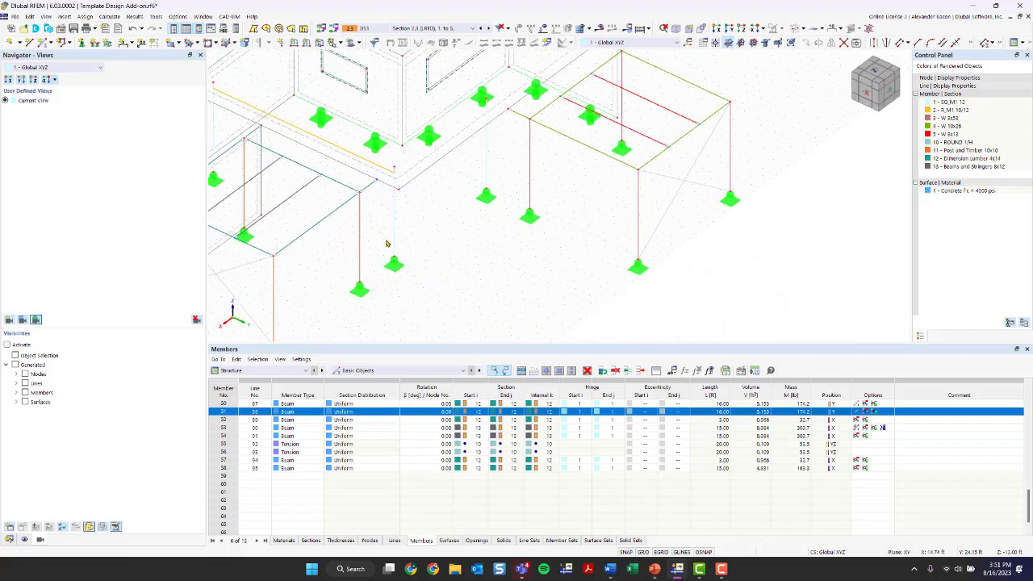
pyautogui.scroll(-4, 386, 242)
pyautogui.moveTo(455, 239); pyautogui.dragTo(560, 176, button='middle')
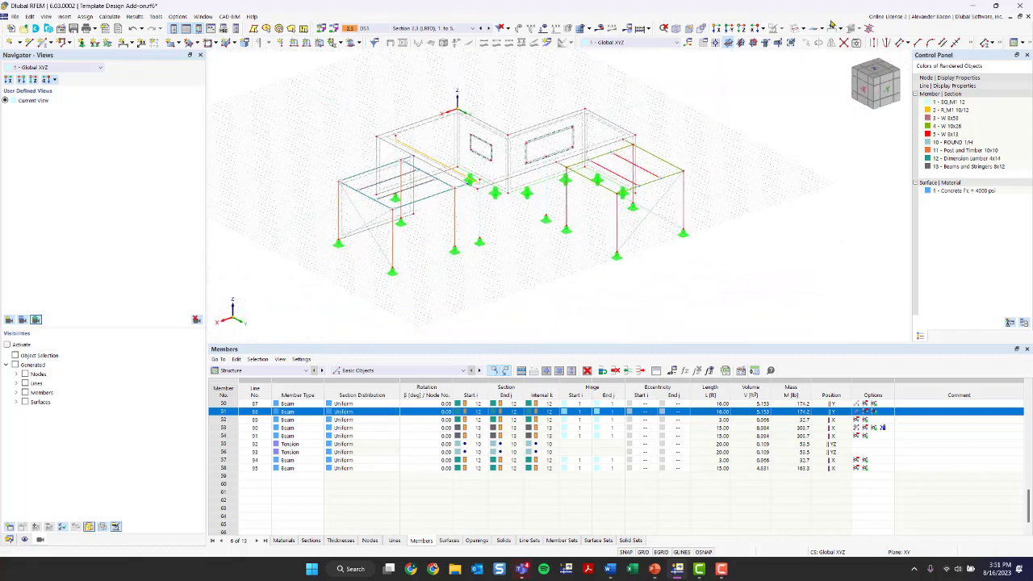
pyautogui.click(795, 29)
pyautogui.click(796, 29)
pyautogui.click(795, 29)
# Step: Calculate all load cases, then dismiss the error message to list errors and warnings
pyautogui.click(640, 30)
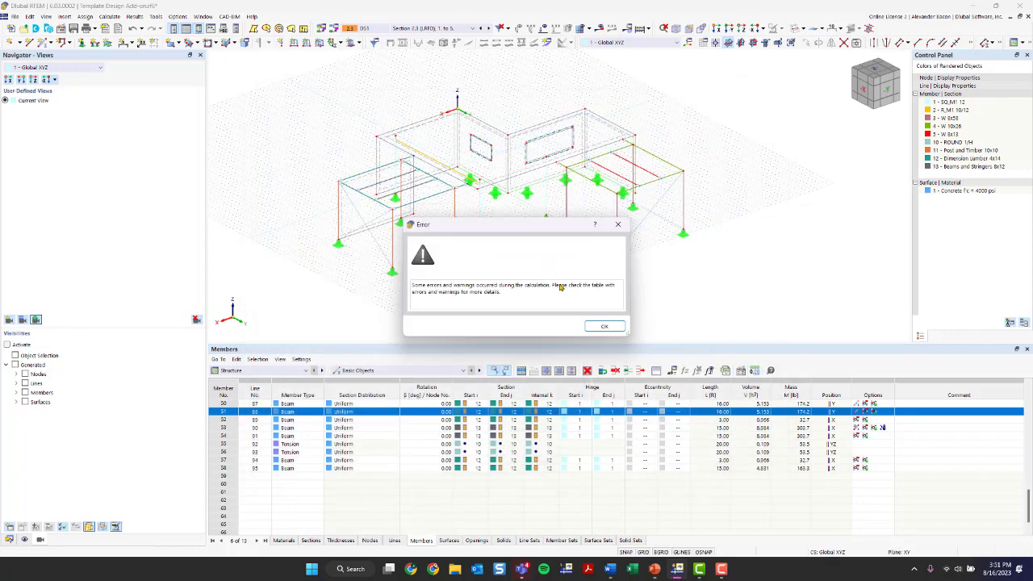
pyautogui.click(607, 327)
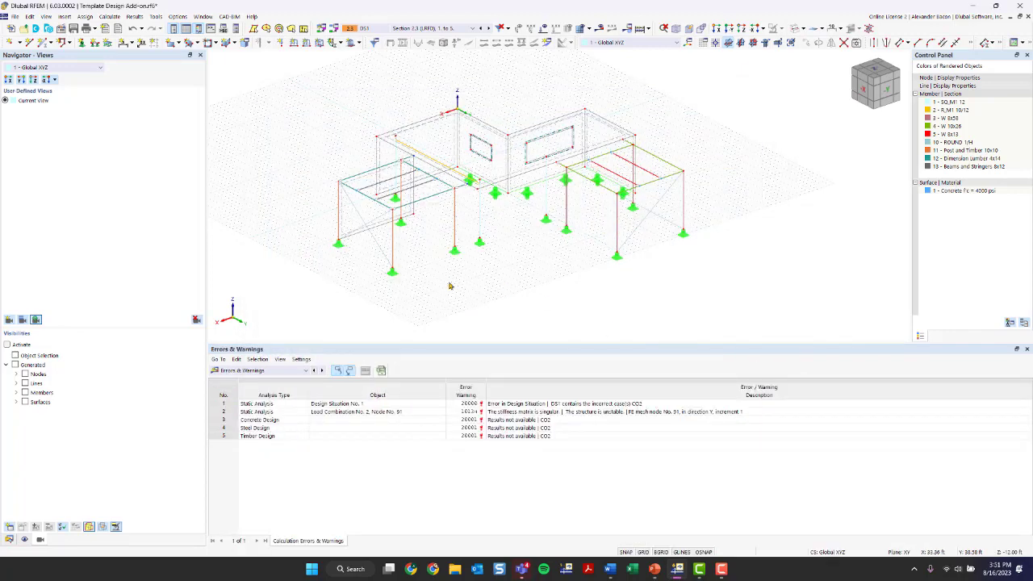
pyautogui.keyDown('ctrl'); pyautogui.moveTo(450, 288); pyautogui.dragTo(500, 284, button='middle'); pyautogui.keyUp('ctrl')
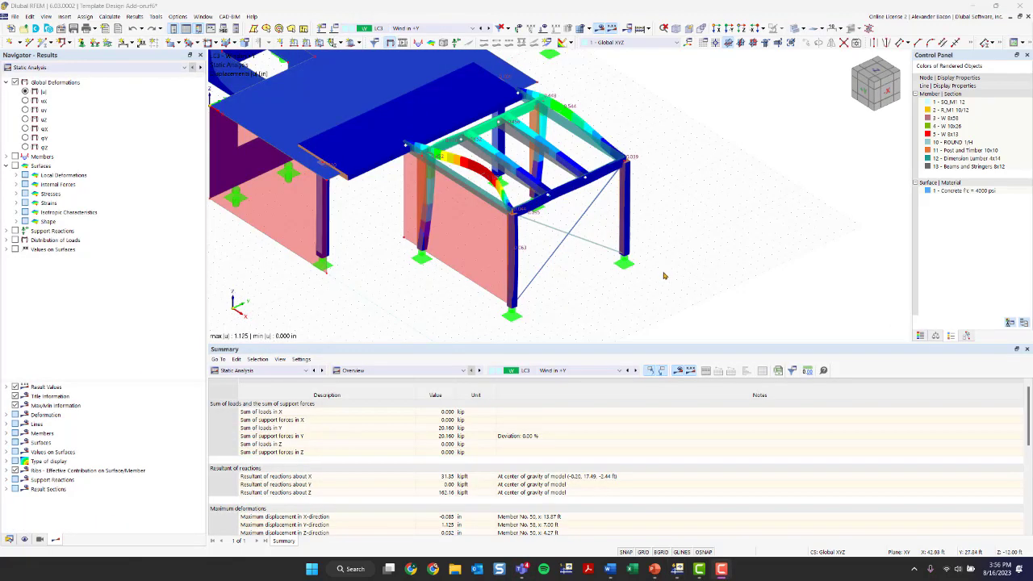
# Step: Turn off the results display and orbit around to the opposite side of the structure
pyautogui.keyDown('ctrl'); pyautogui.moveTo(429, 287); pyautogui.dragTo(510, 312, button='middle'); pyautogui.keyUp('ctrl')
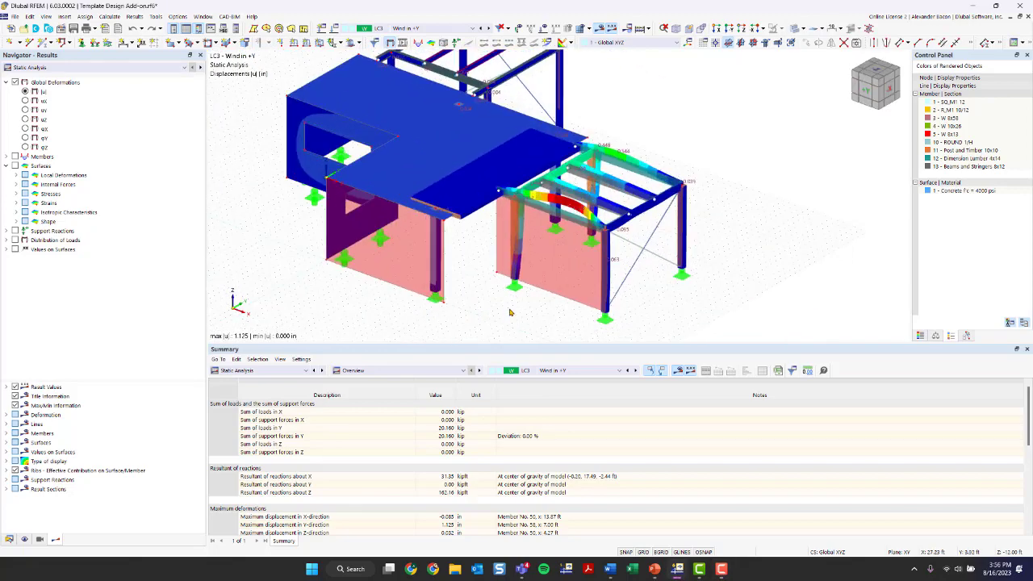
pyautogui.moveTo(805, 177); pyautogui.dragTo(742, 176, button='middle')
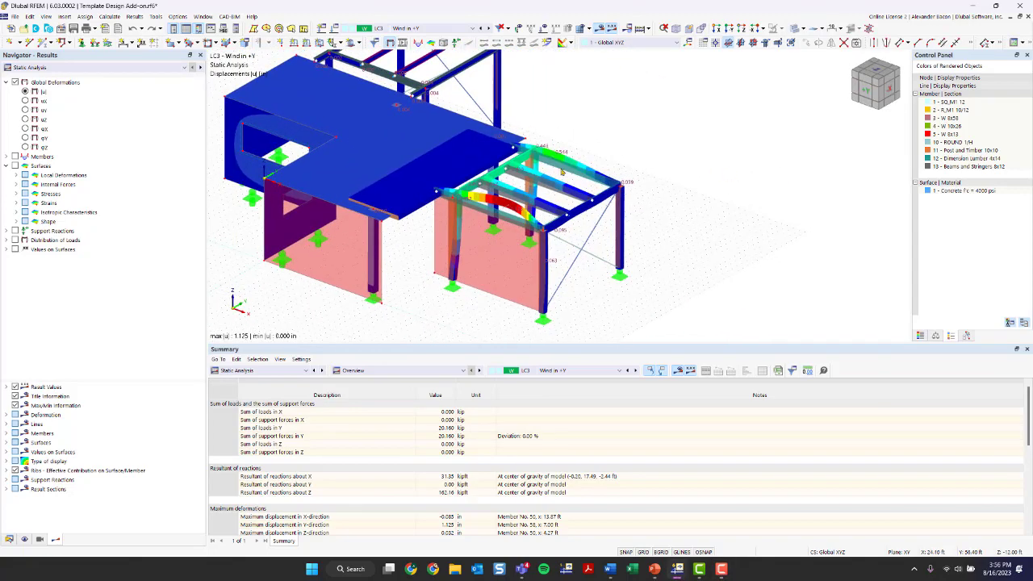
pyautogui.click(599, 28)
pyautogui.scroll(3, 457, 194)
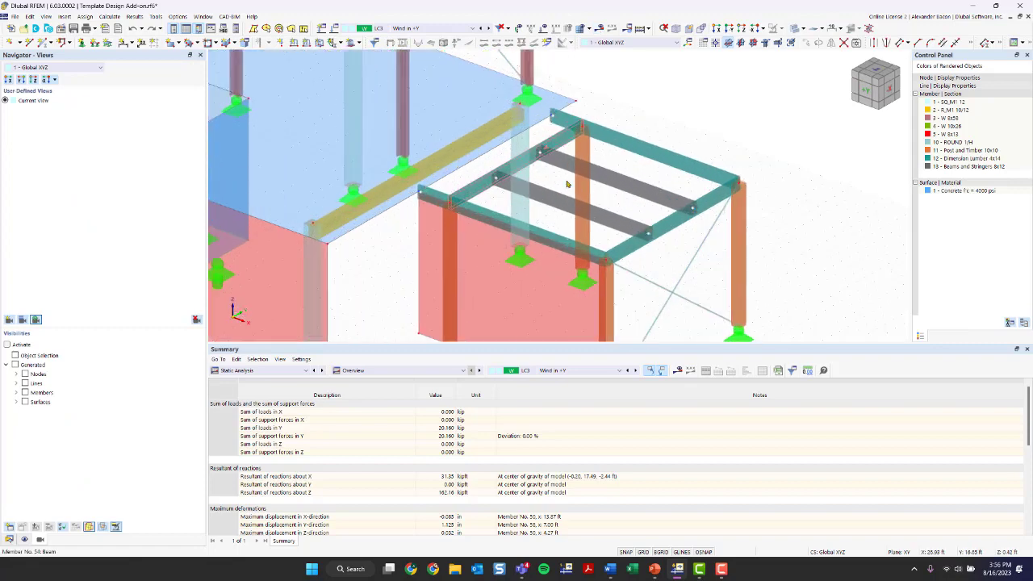
pyautogui.moveTo(692, 210); pyautogui.dragTo(591, 148, button='middle')
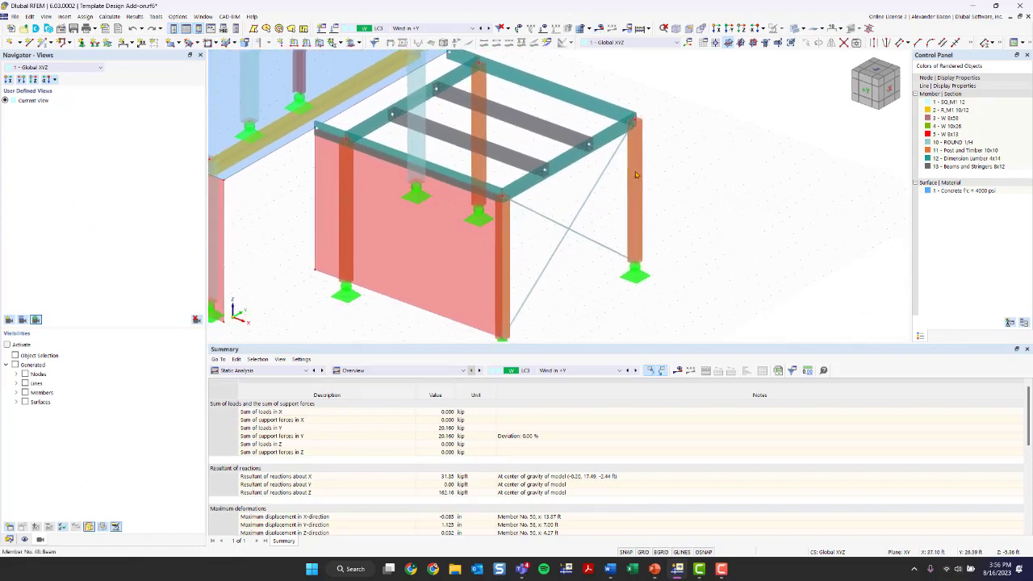
pyautogui.scroll(-2, 417, 199)
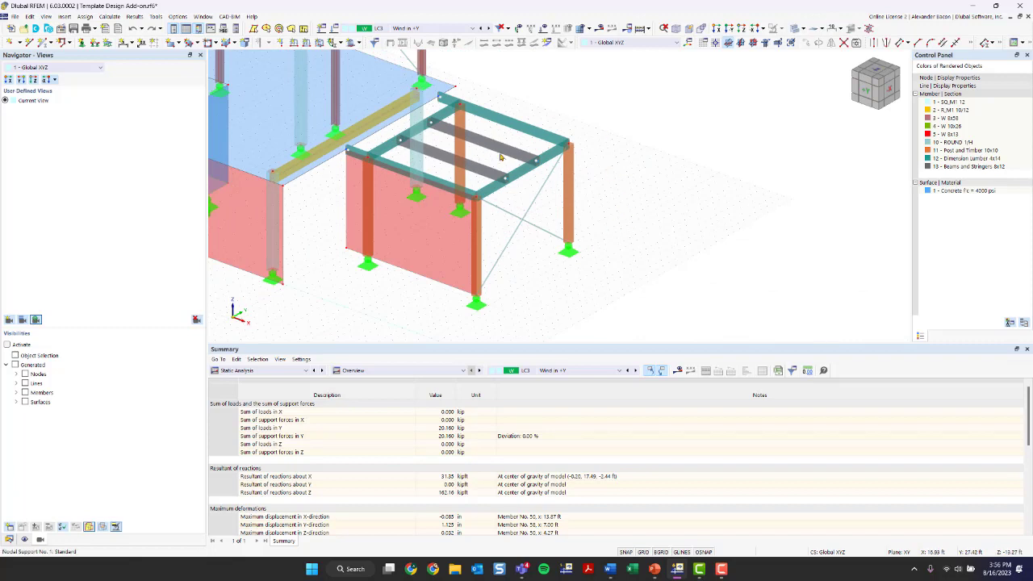
pyautogui.moveTo(590, 213); pyautogui.dragTo(597, 259, button='middle')
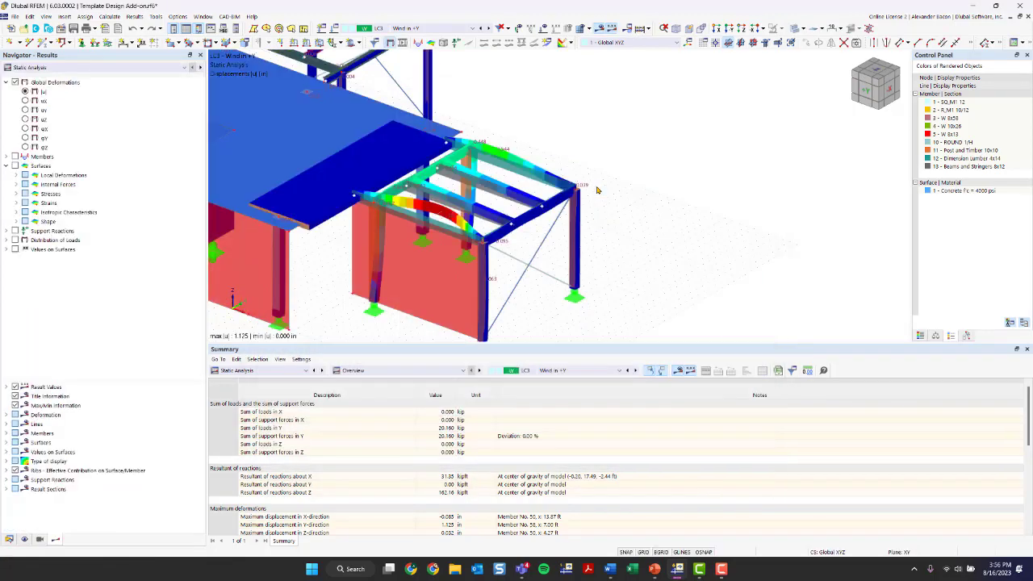
pyautogui.scroll(-2, 632, 235)
pyautogui.moveTo(632, 235); pyautogui.dragTo(693, 240, button='middle')
pyautogui.scroll(-1, 733, 207)
pyautogui.keyDown('ctrl'); pyautogui.moveTo(693, 240); pyautogui.dragTo(499, 244, button='middle'); pyautogui.keyUp('ctrl')
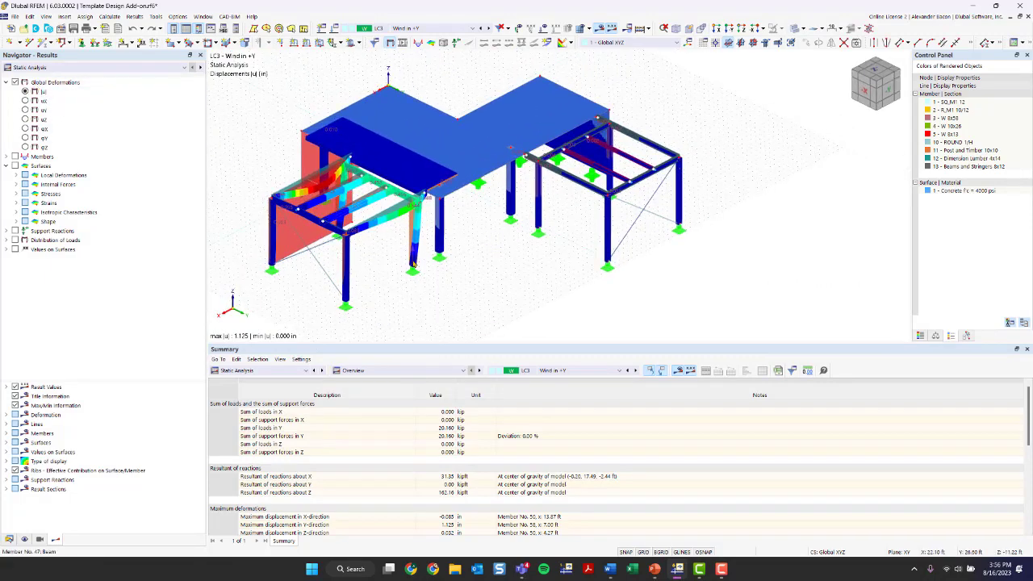
pyautogui.moveTo(475, 297); pyautogui.dragTo(494, 284, button='middle')
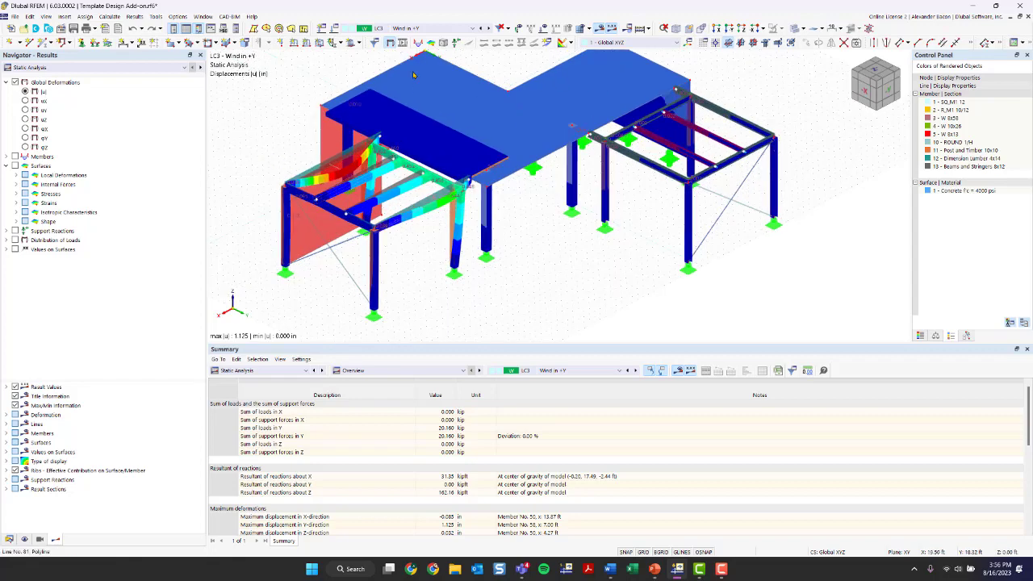
# Step: Show results for DS1 Section 2.3 (LRFD) and window-select one portion of the members
pyautogui.click(408, 29)
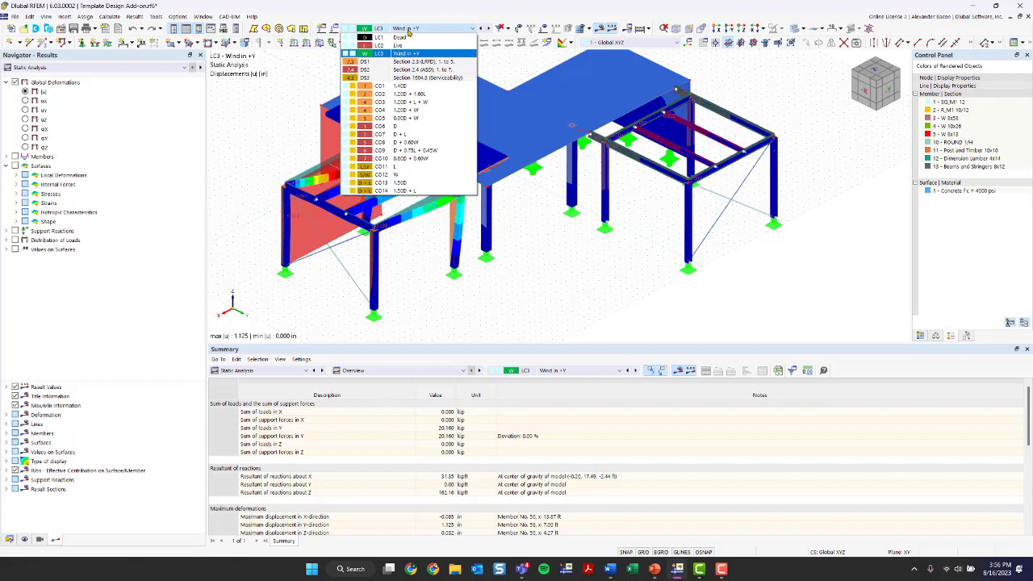
pyautogui.click(428, 66)
pyautogui.keyDown('ctrl'); pyautogui.moveTo(430, 74); pyautogui.dragTo(598, 167, button='middle'); pyautogui.keyUp('ctrl')
pyautogui.moveTo(589, 154); pyautogui.dragTo(363, 313)
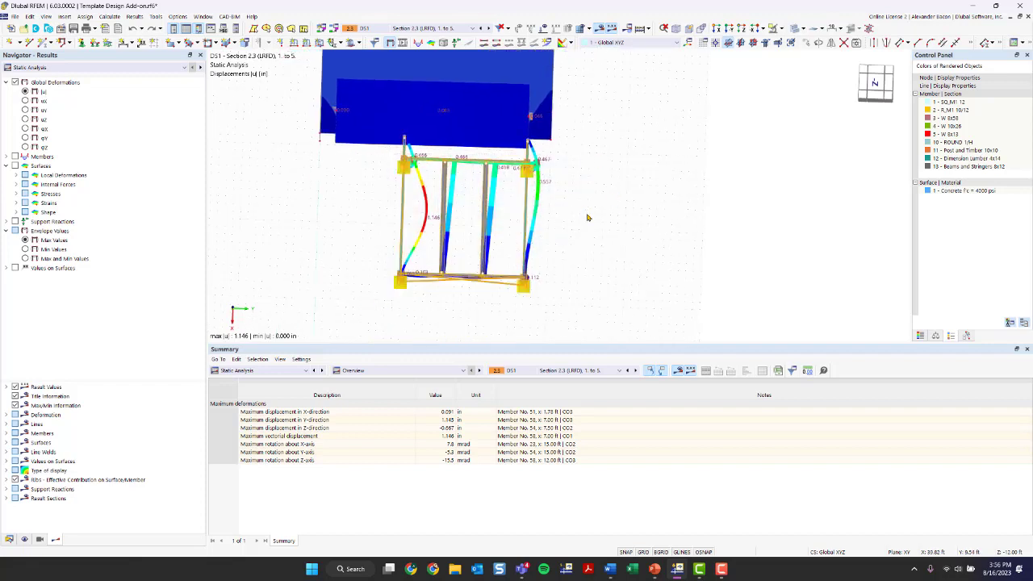
# Step: Hide the selected members and return to an isometric view
pyautogui.click(780, 30)
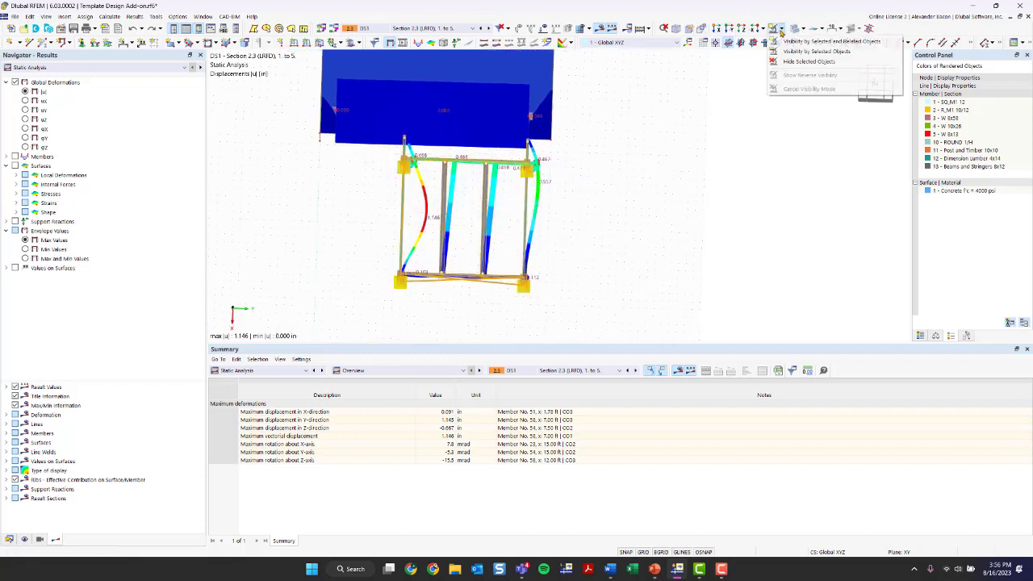
pyautogui.click(801, 63)
pyautogui.keyDown('ctrl'); pyautogui.moveTo(609, 226); pyautogui.dragTo(365, 177, button='middle'); pyautogui.keyUp('ctrl')
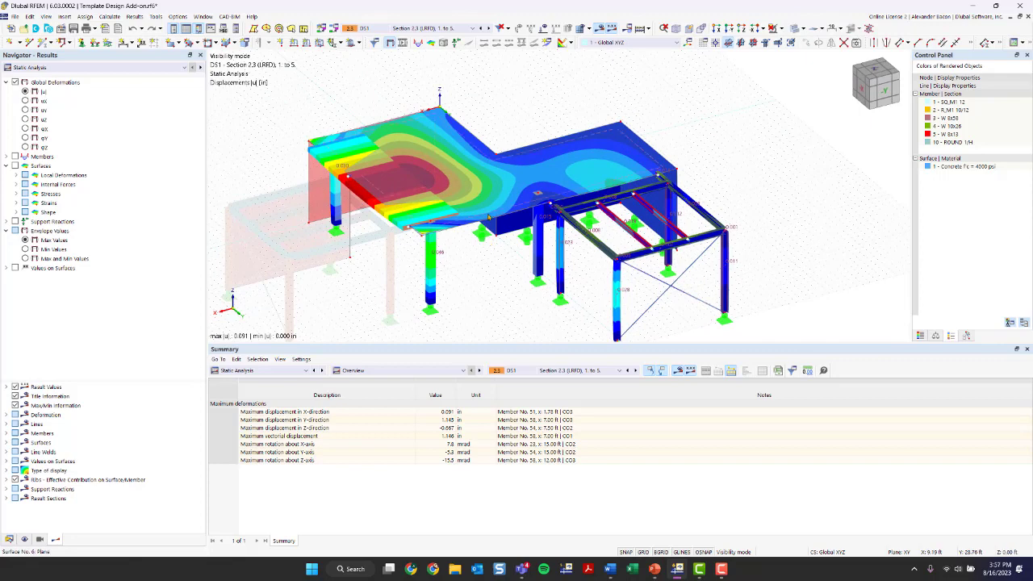
# Step: Turn on member internal force results, ending on the My moment diagram
pyautogui.doubleClick(24, 159)
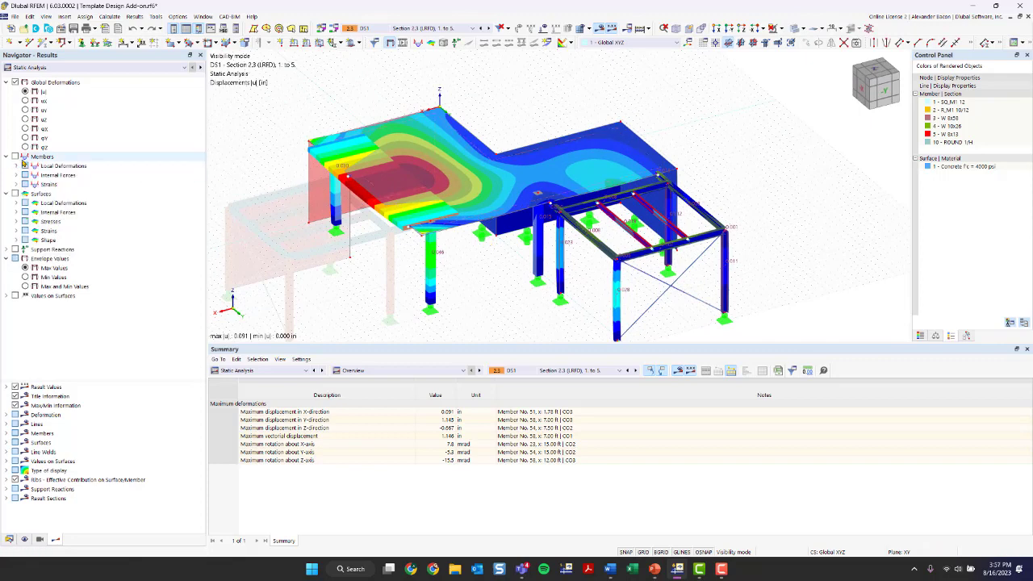
pyautogui.click(24, 157)
pyautogui.click(16, 174)
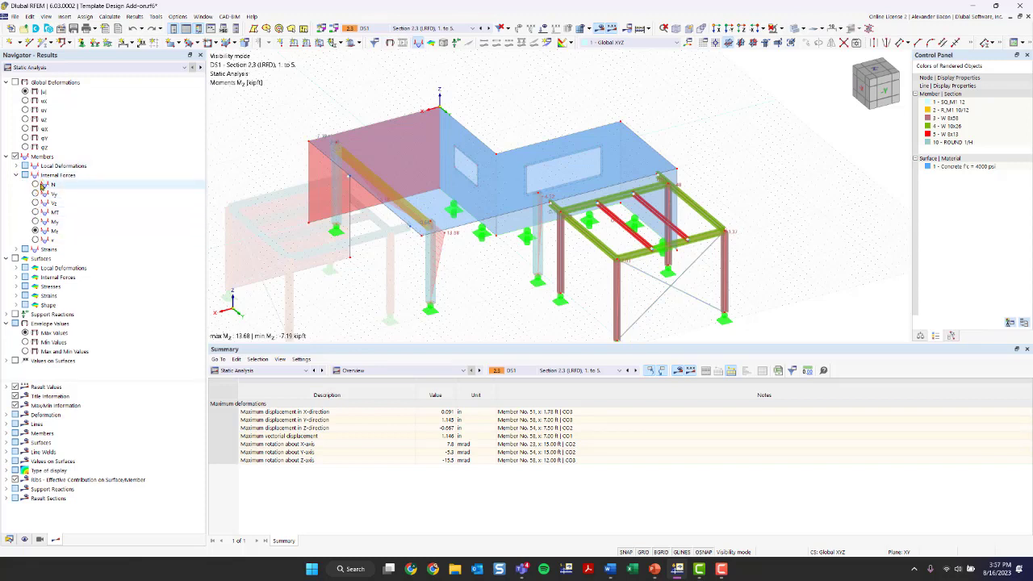
pyautogui.click(35, 203)
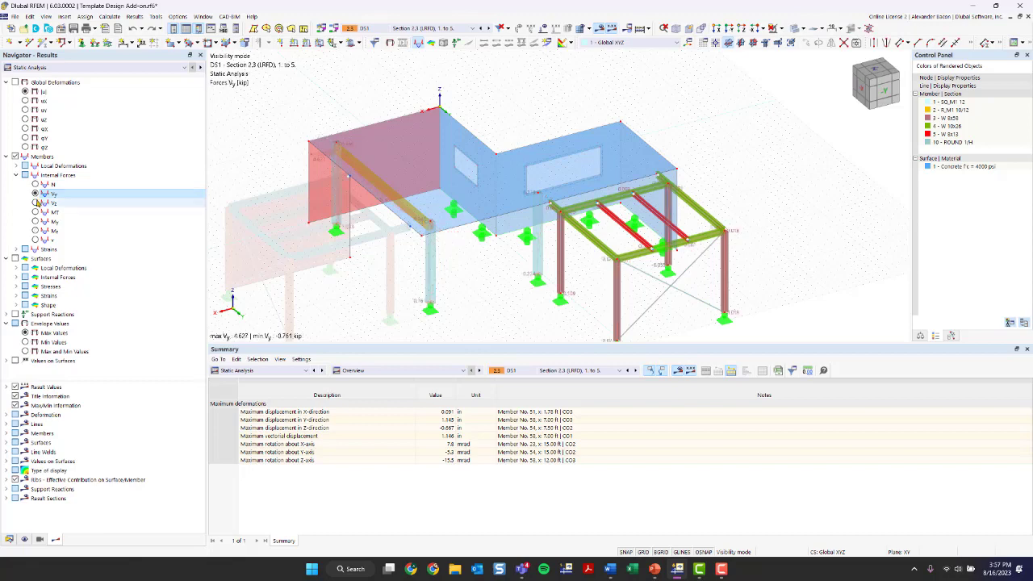
pyautogui.click(35, 185)
pyautogui.moveTo(339, 282); pyautogui.dragTo(296, 194, button='middle')
pyautogui.click(35, 221)
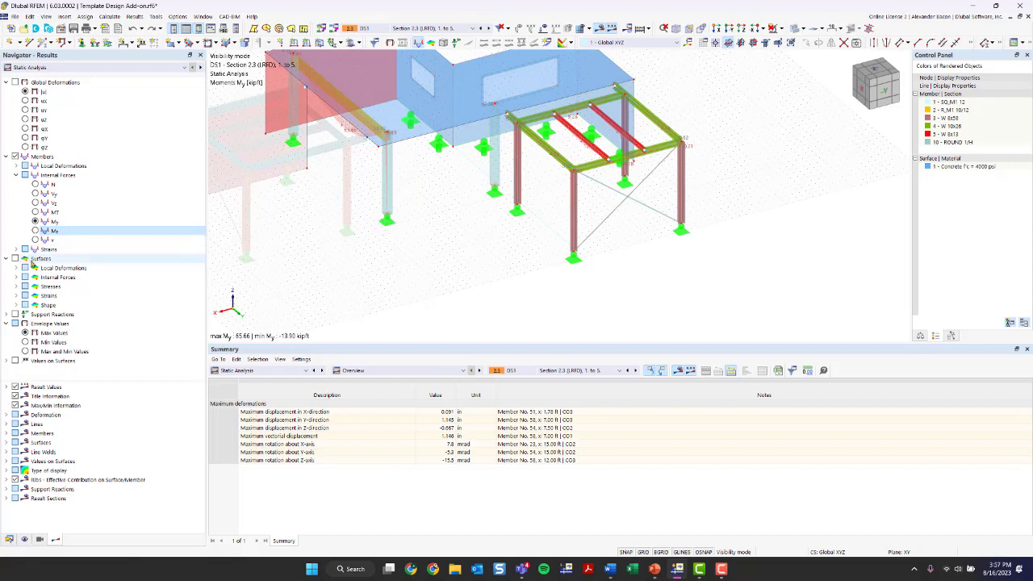
# Step: Show the slab's surface internal force results (my) after browsing the stress options
pyautogui.click(15, 259)
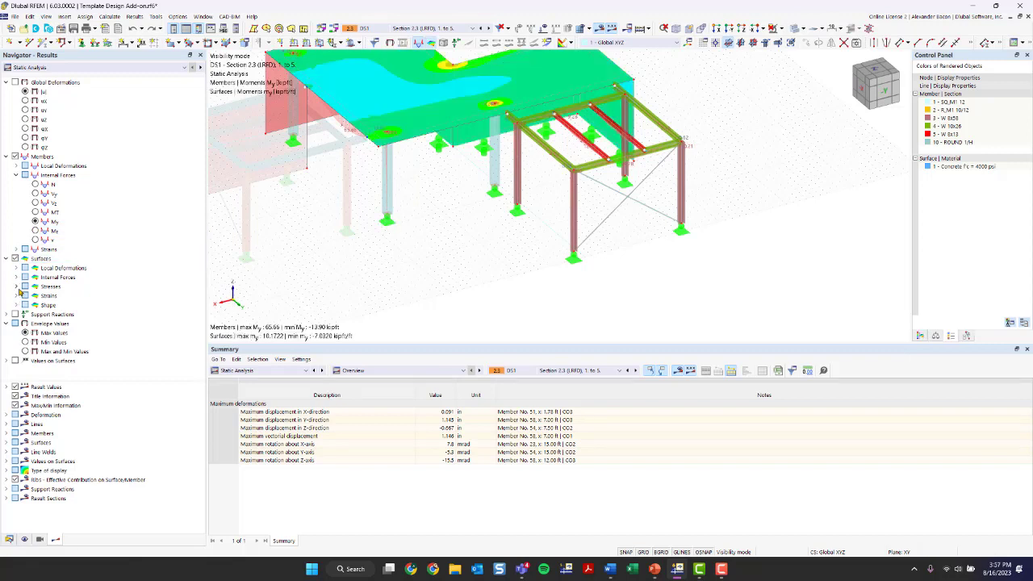
pyautogui.click(17, 288)
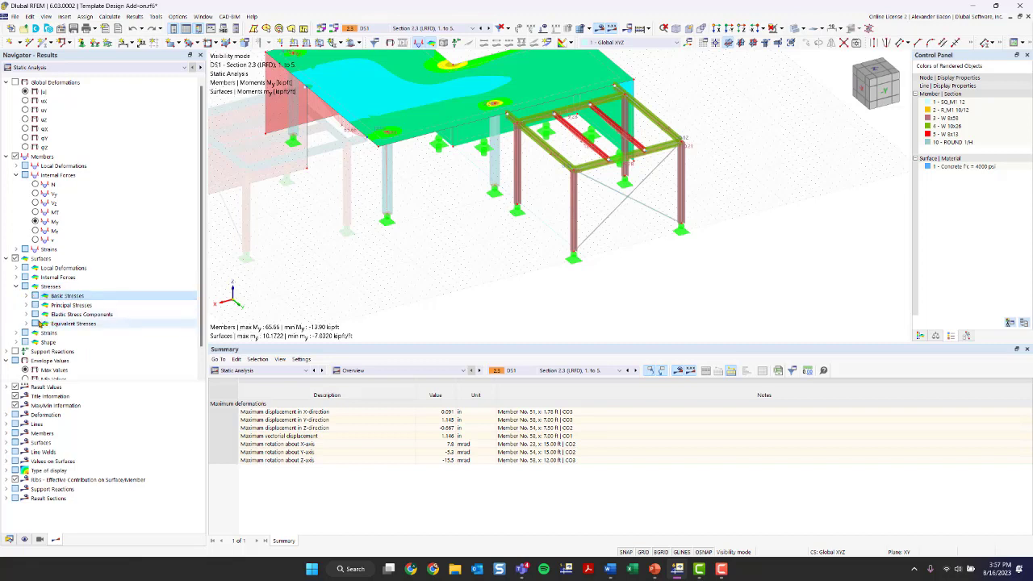
pyautogui.click(42, 323)
pyautogui.click(25, 324)
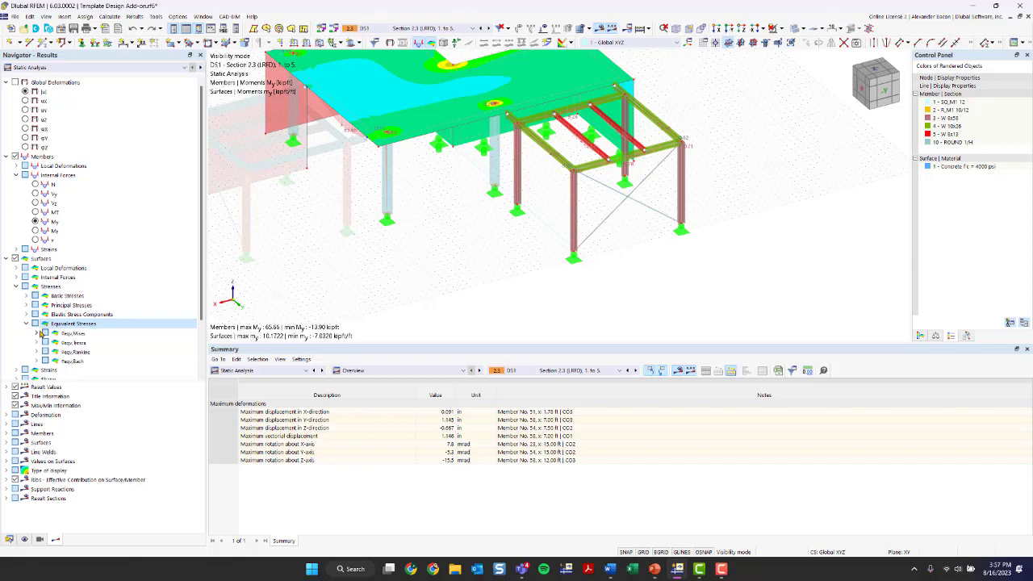
pyautogui.click(36, 333)
pyautogui.moveTo(315, 244); pyautogui.dragTo(351, 279, button='middle')
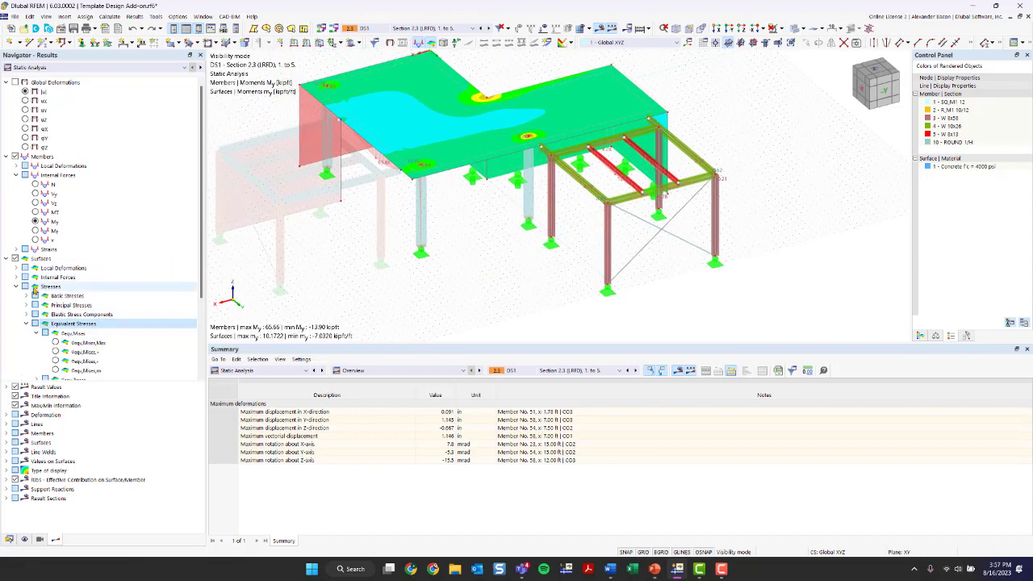
pyautogui.click(15, 286)
pyautogui.click(16, 277)
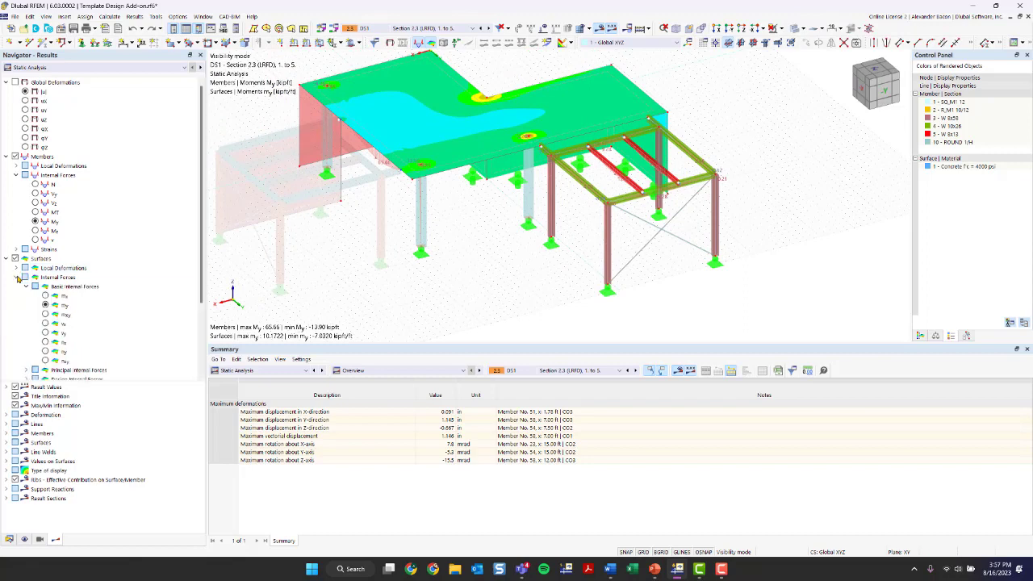
pyautogui.scroll(-1, 73, 289)
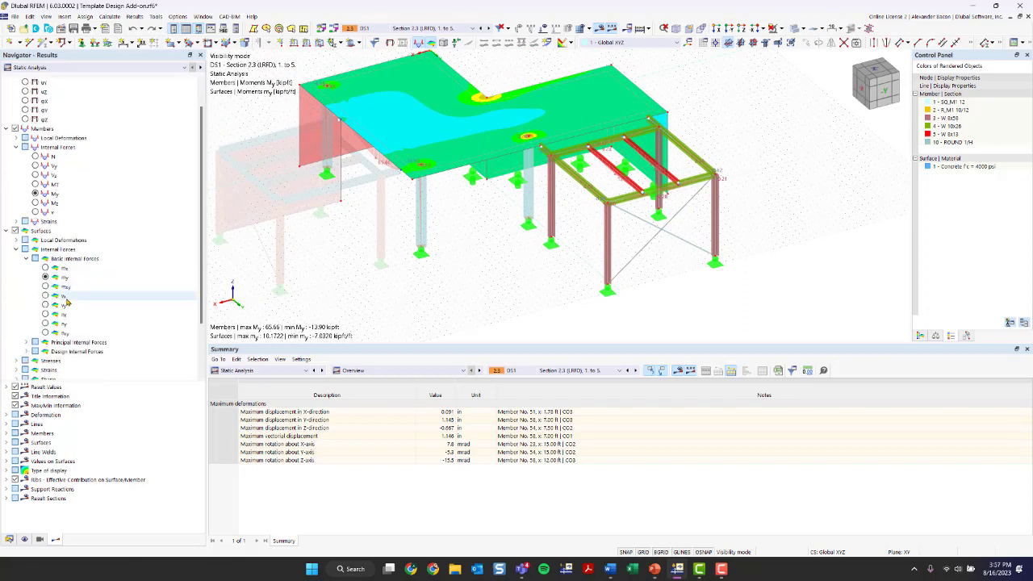
pyautogui.moveTo(467, 158); pyautogui.dragTo(441, 228, button='middle')
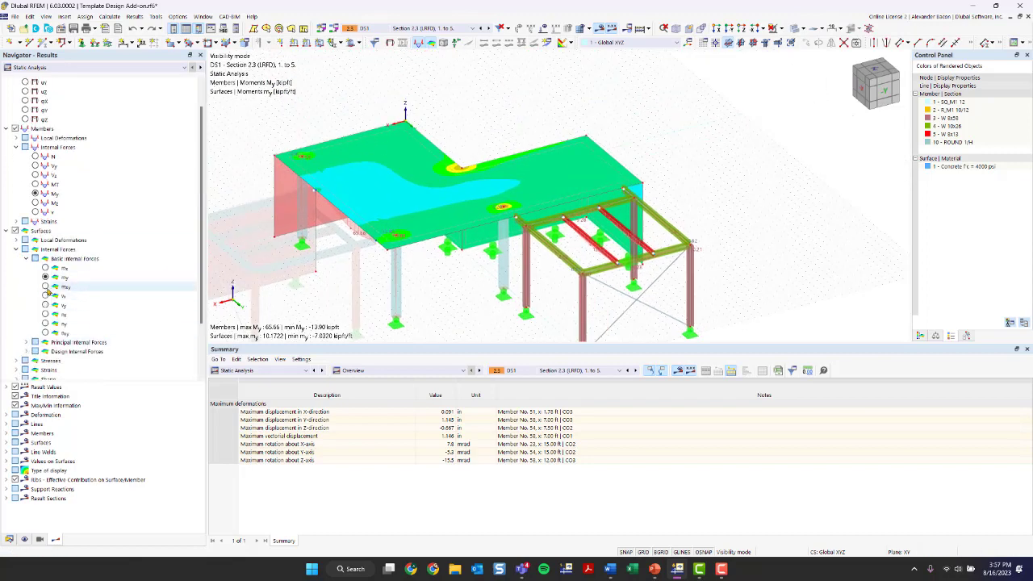
pyautogui.scroll(-2, 60, 310)
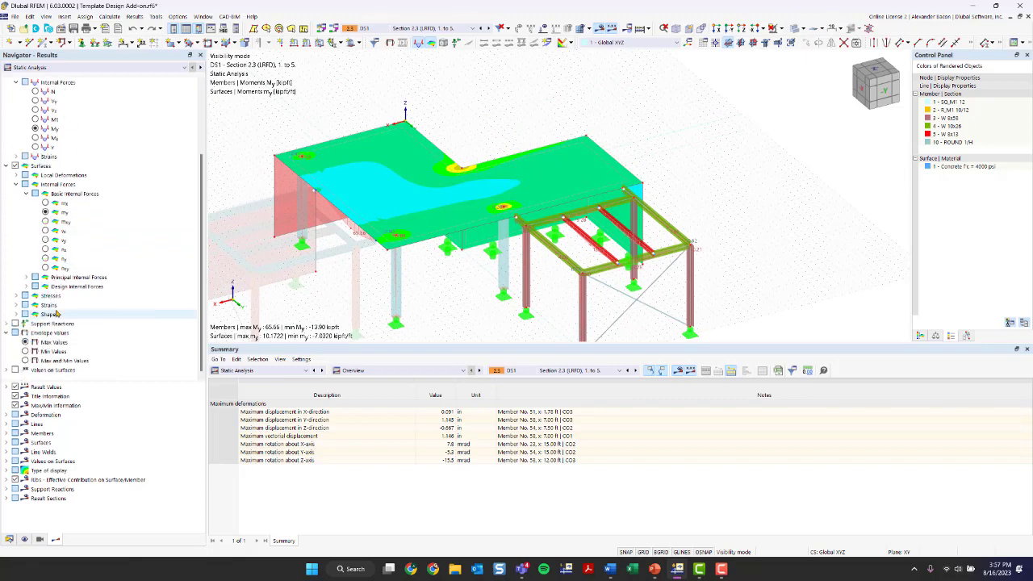
pyautogui.click(15, 370)
pyautogui.click(16, 370)
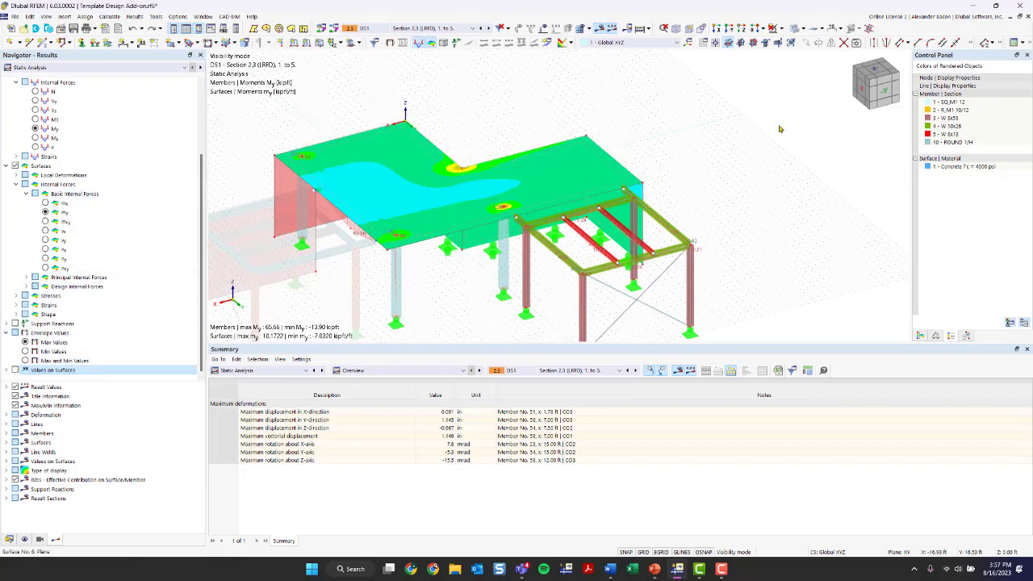
# Step: Show the colour scale legend and keep Static Analysis as the result category
pyautogui.click(920, 336)
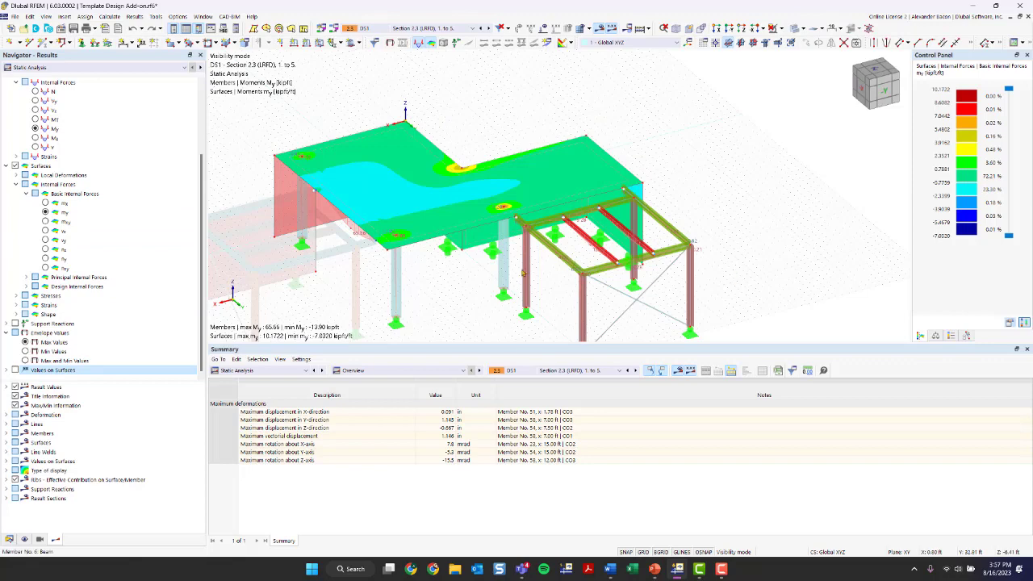
pyautogui.scroll(-1, 497, 277)
pyautogui.moveTo(498, 279); pyautogui.dragTo(516, 220, button='middle')
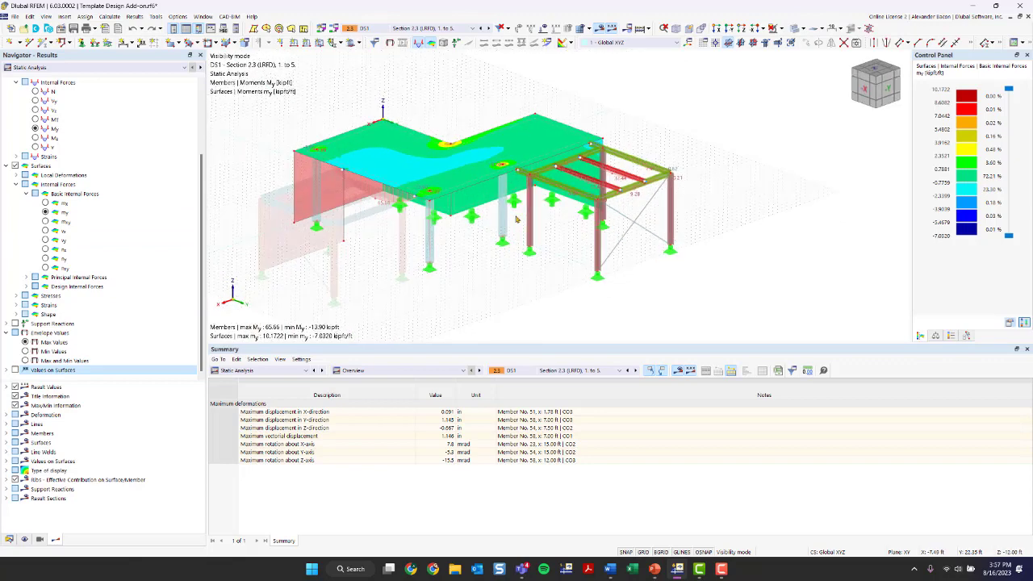
pyautogui.click(79, 68)
pyautogui.click(71, 75)
pyautogui.click(282, 370)
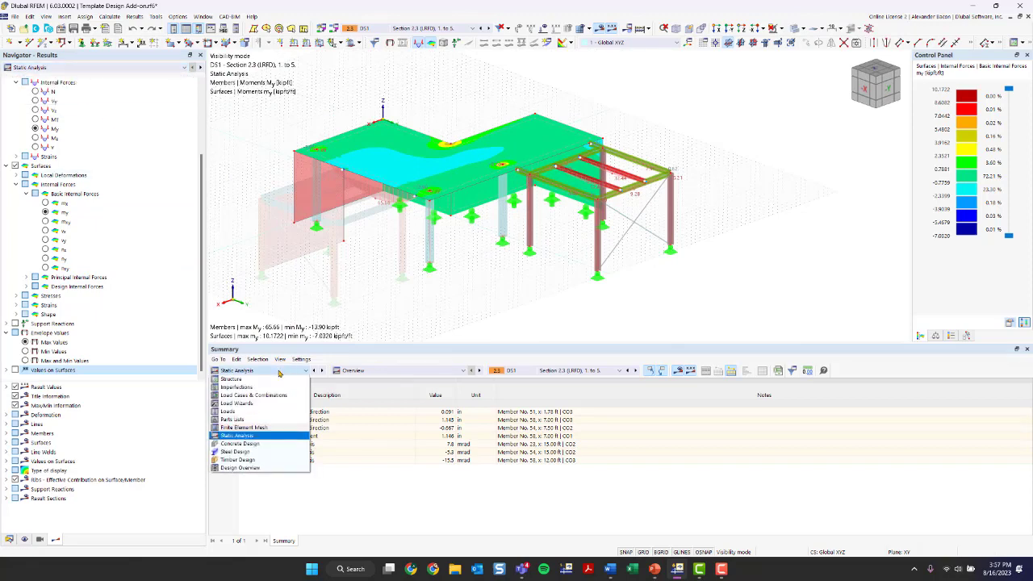
pyautogui.click(279, 372)
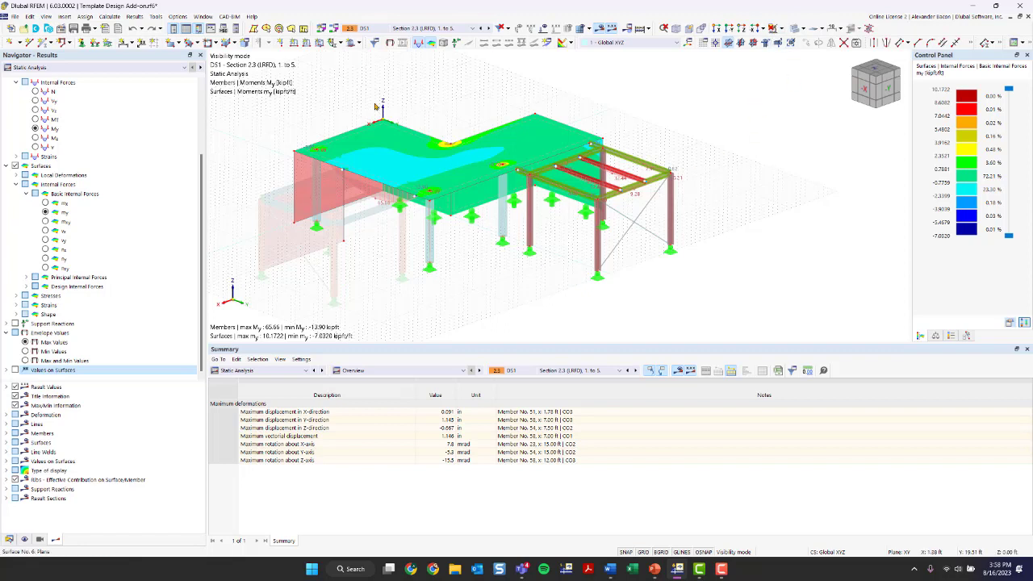
pyautogui.click(778, 24)
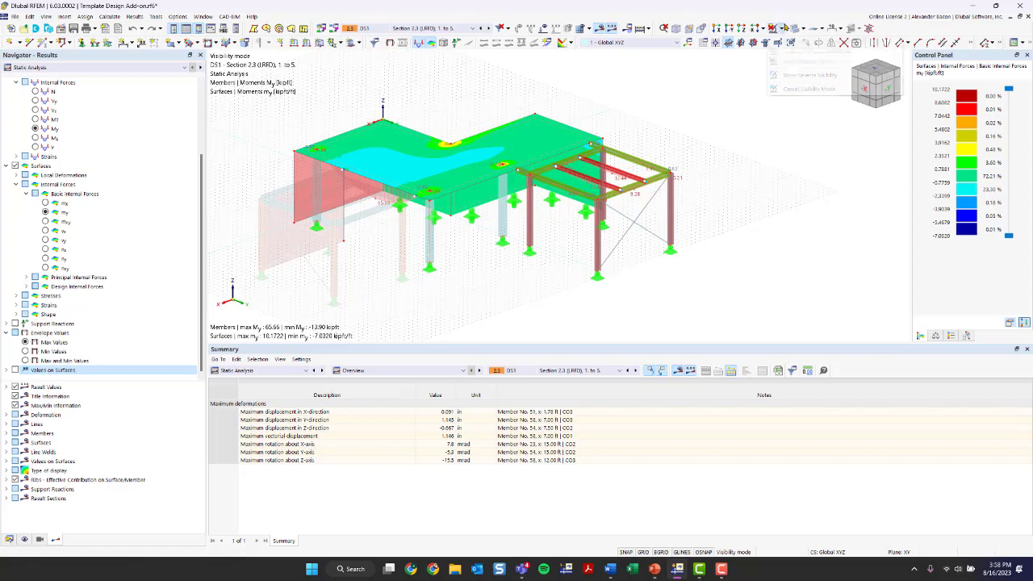
pyautogui.click(815, 88)
pyautogui.keyDown('ctrl'); pyautogui.moveTo(725, 118); pyautogui.dragTo(601, 95, button='middle'); pyautogui.keyUp('ctrl')
pyautogui.scroll(3, 38, 103)
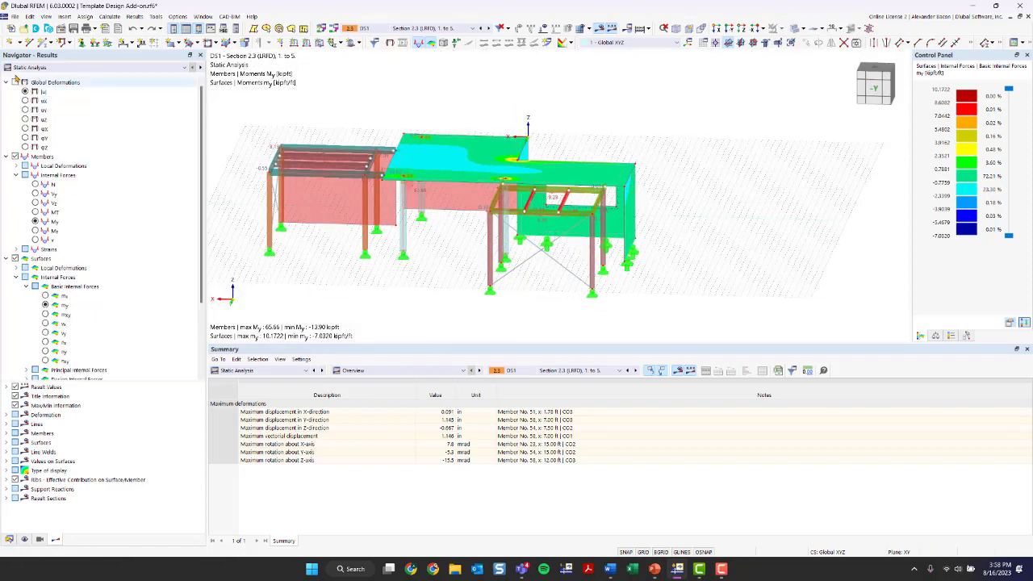
pyautogui.click(14, 82)
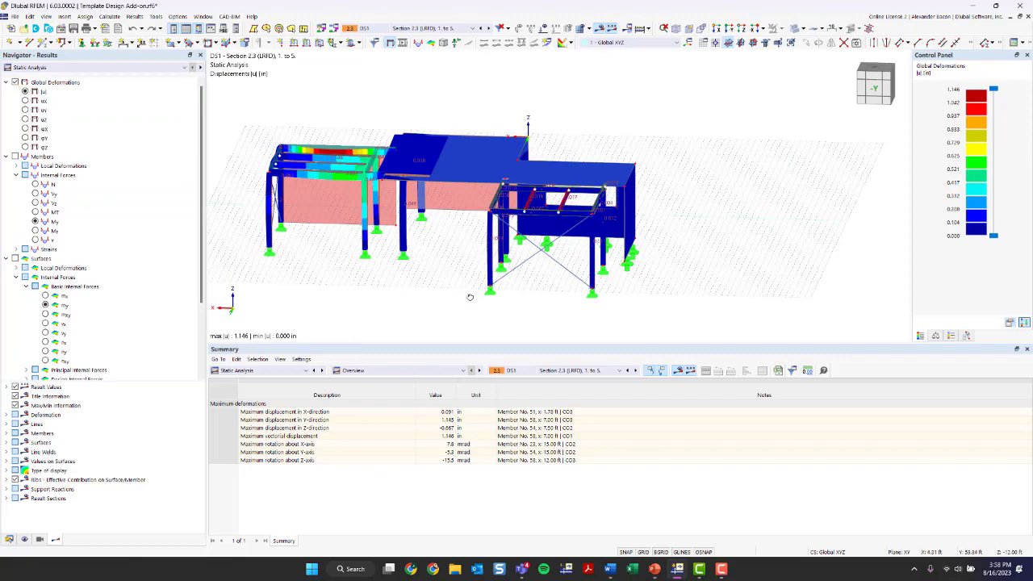
pyautogui.keyDown('ctrl'); pyautogui.moveTo(468, 299); pyautogui.dragTo(573, 315, button='middle'); pyautogui.keyUp('ctrl')
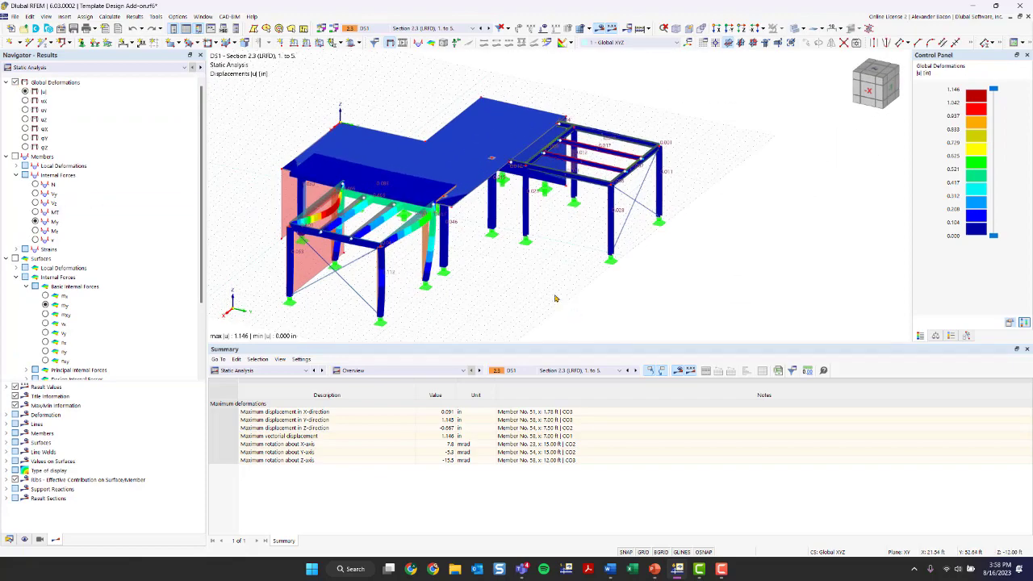
pyautogui.keyDown('ctrl'); pyautogui.moveTo(488, 282); pyautogui.dragTo(596, 277, button='middle'); pyautogui.keyUp('ctrl')
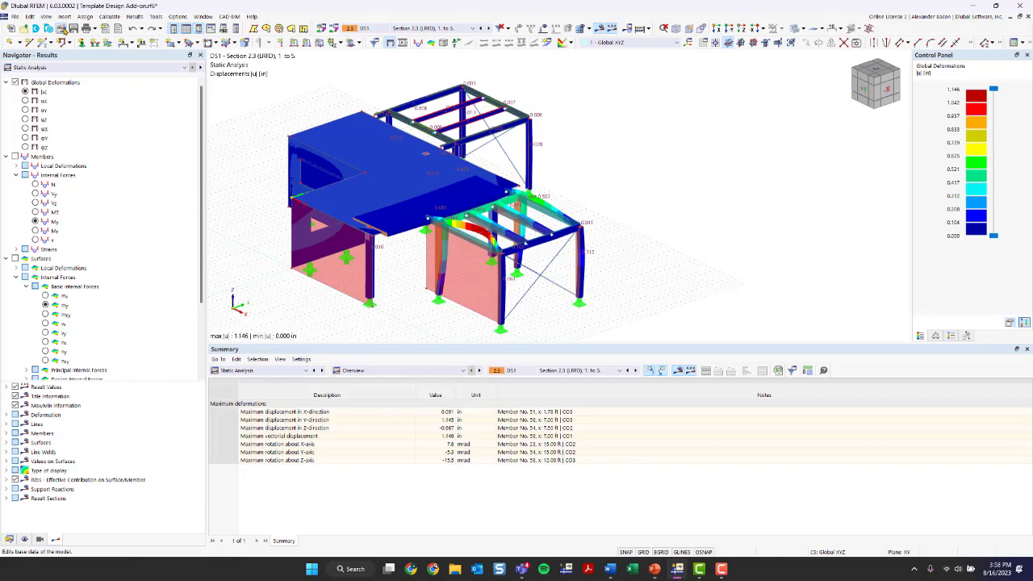
pyautogui.click(62, 28)
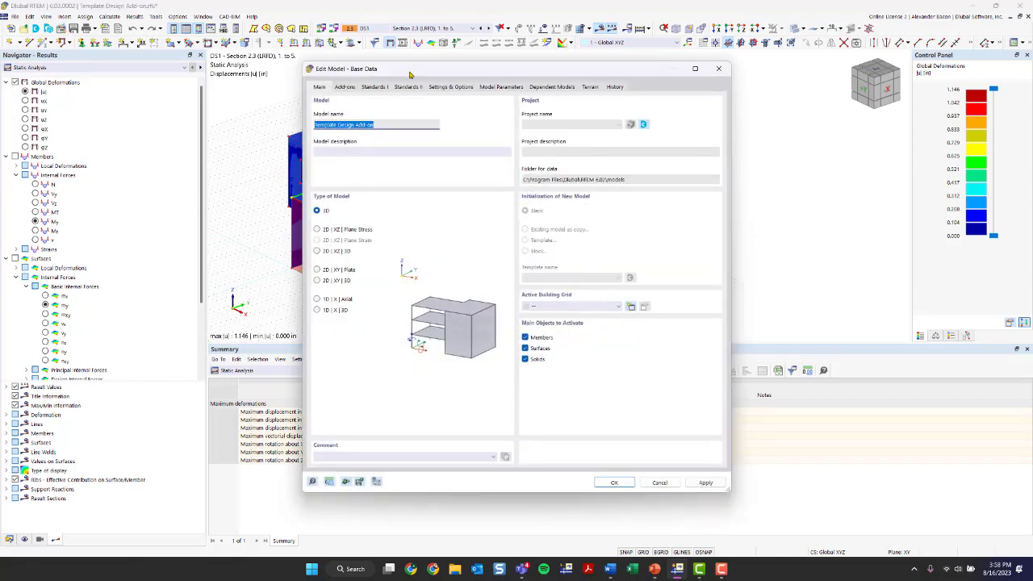
pyautogui.click(352, 87)
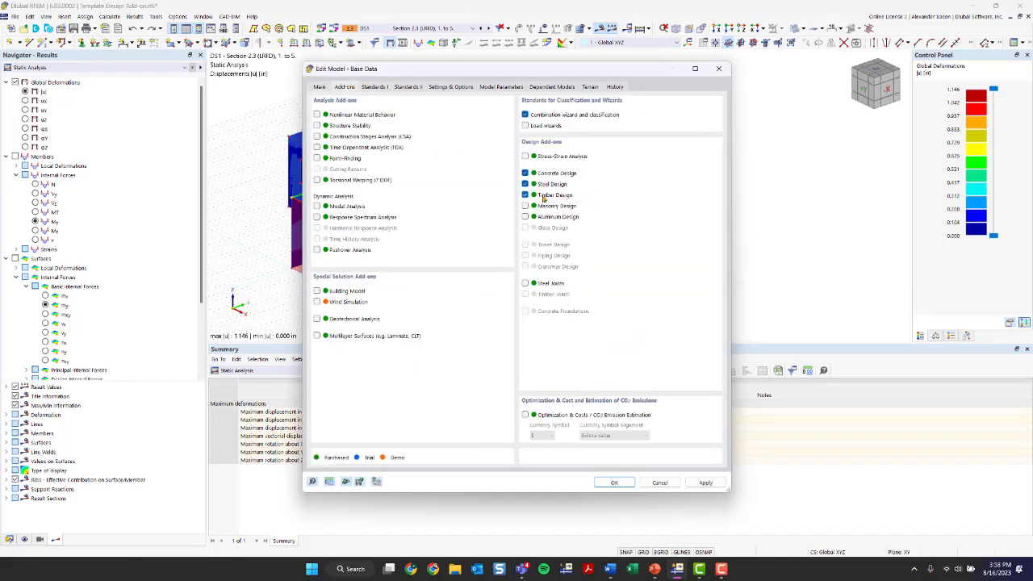
pyautogui.click(718, 68)
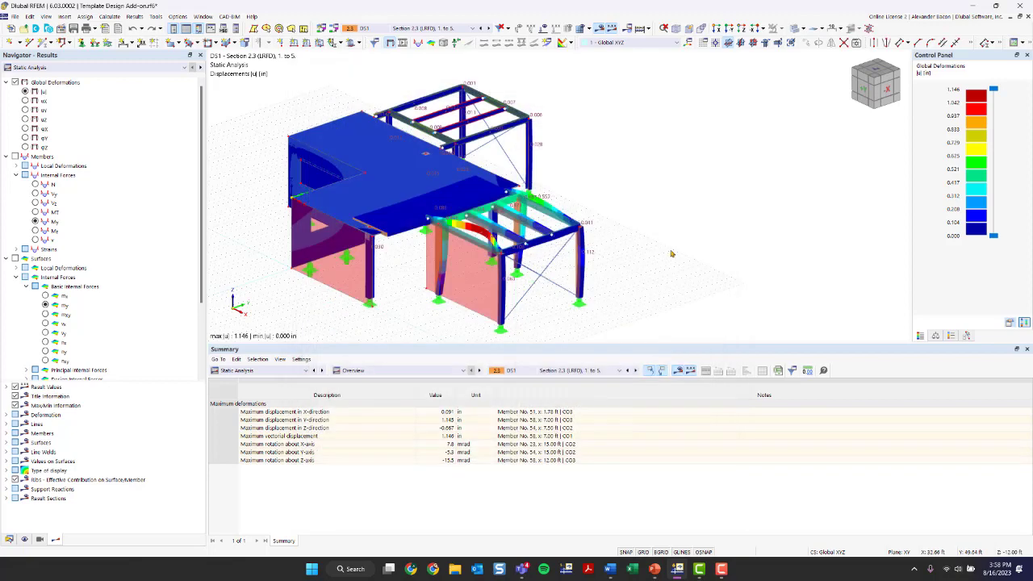
pyautogui.scroll(1, 668, 226)
pyautogui.moveTo(665, 227); pyautogui.dragTo(691, 204, button='middle')
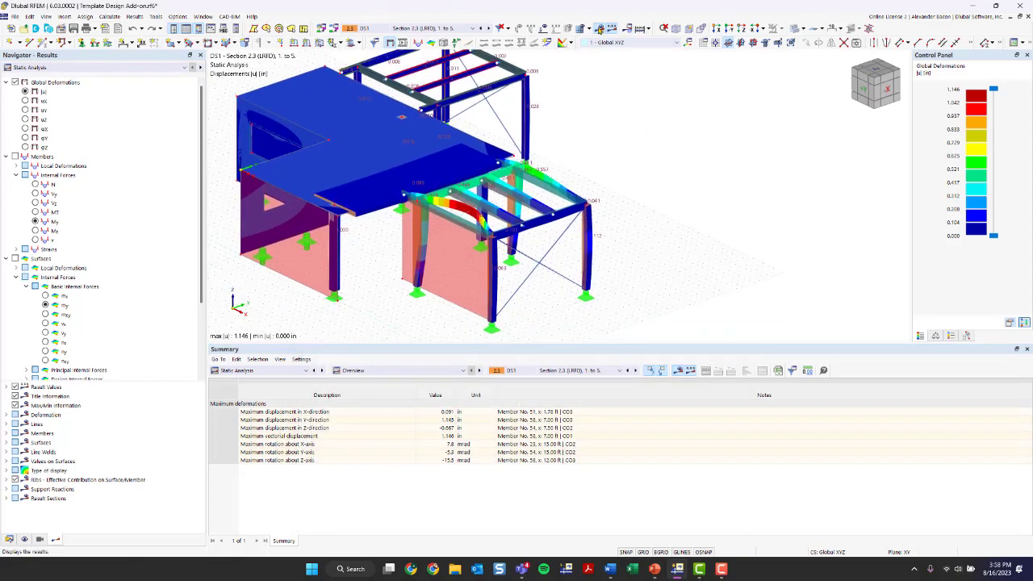
# Step: Switch off results, zoom in, and display member and node numbers on the model
pyautogui.click(598, 28)
pyautogui.scroll(1, 687, 161)
pyautogui.scroll(3, 529, 160)
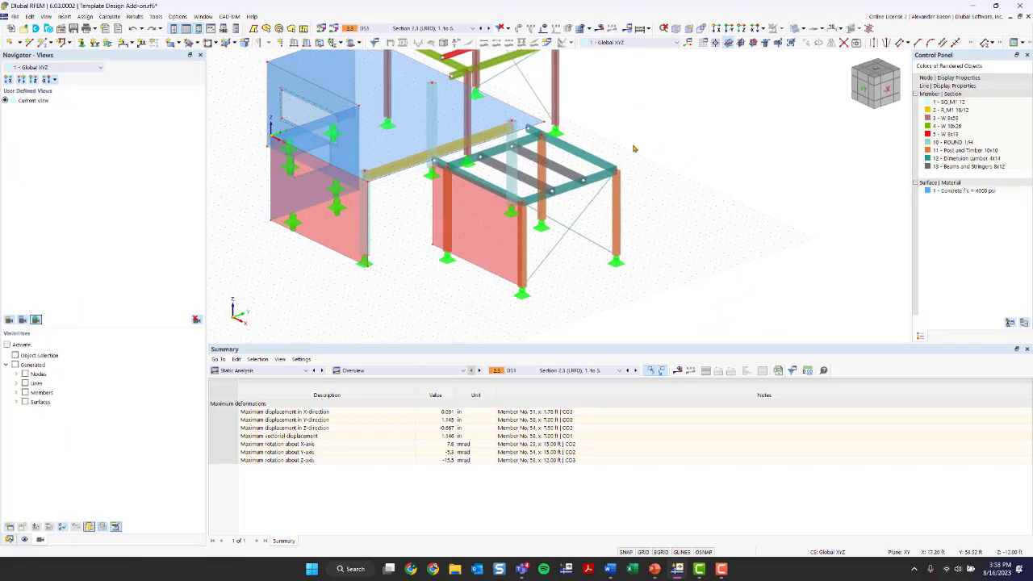
pyautogui.scroll(2, 528, 160)
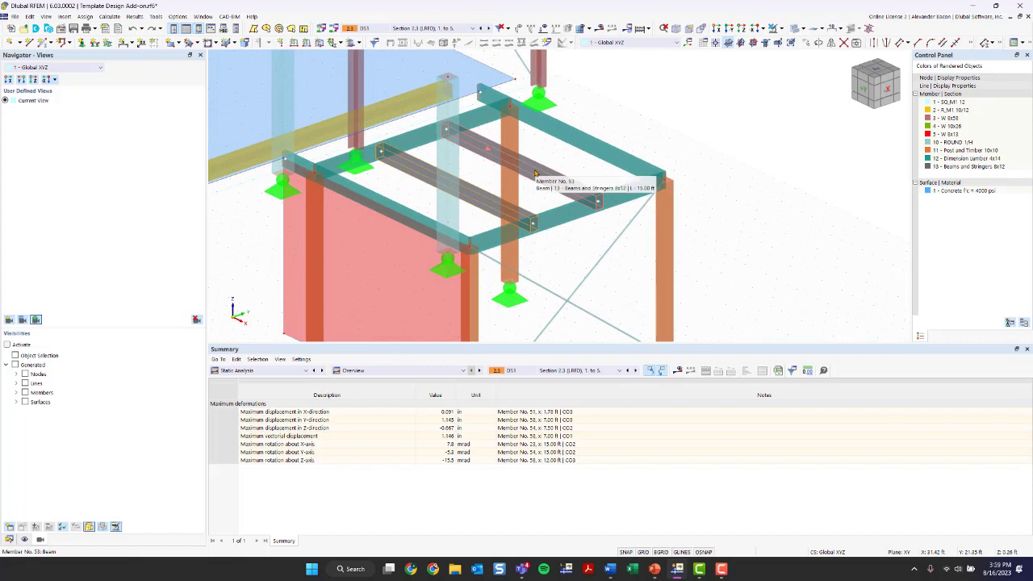
pyautogui.rightClick(563, 166)
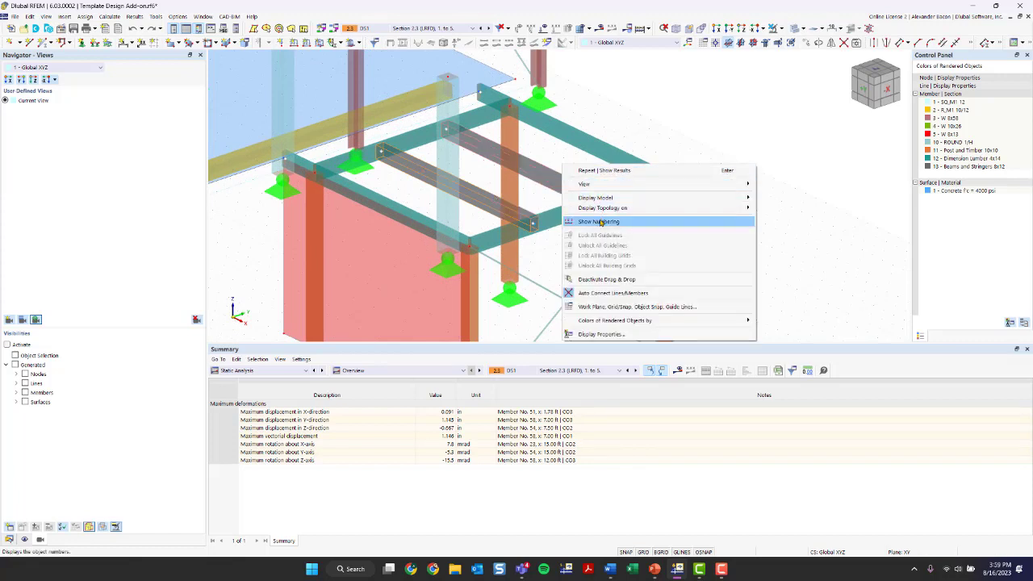
pyautogui.click(600, 221)
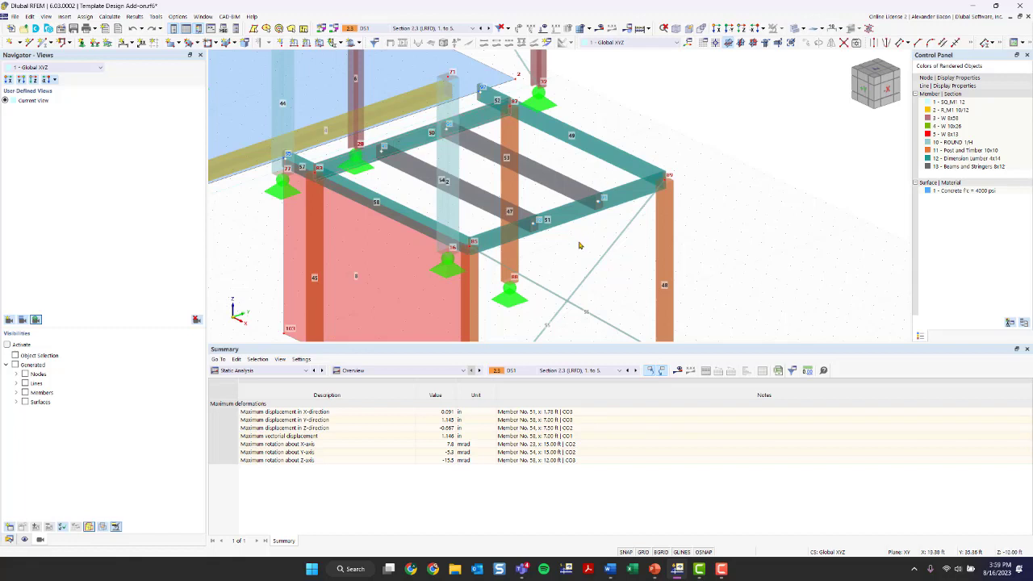
pyautogui.scroll(-4, 585, 198)
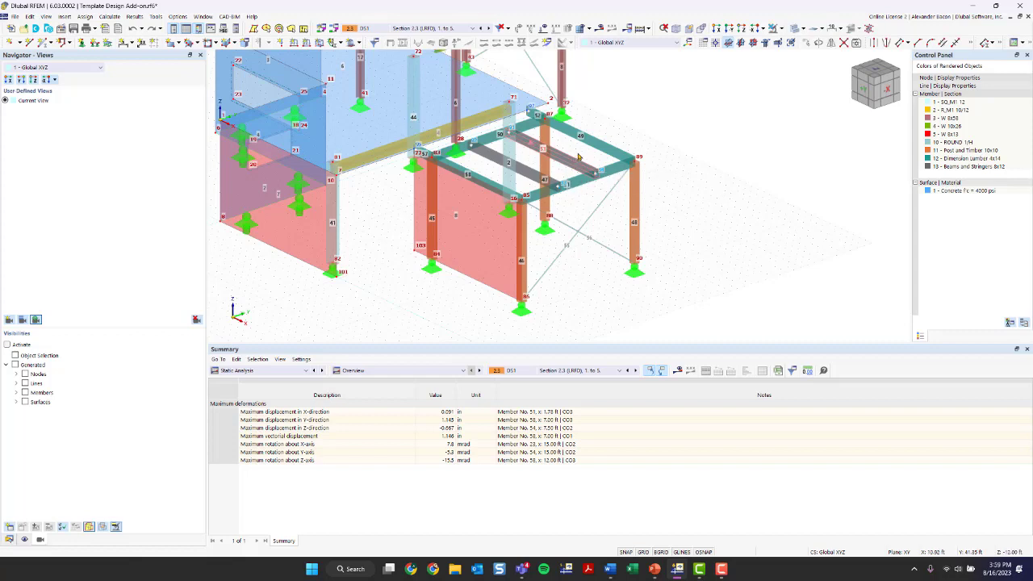
# Step: Edit timber beams 53 and 54 with Design properties on and list their effective length definitions
pyautogui.doubleClick(522, 173)
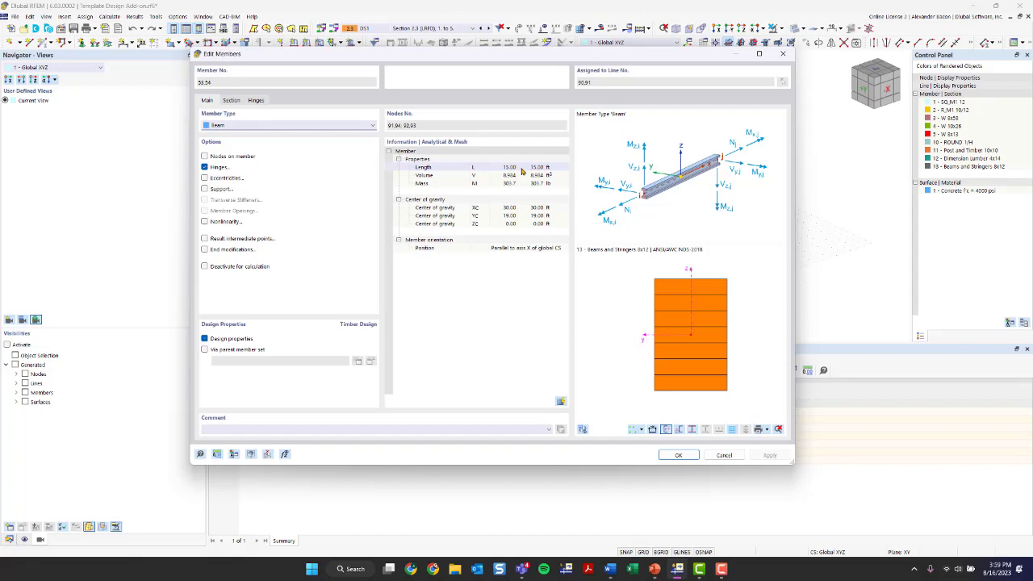
pyautogui.click(205, 339)
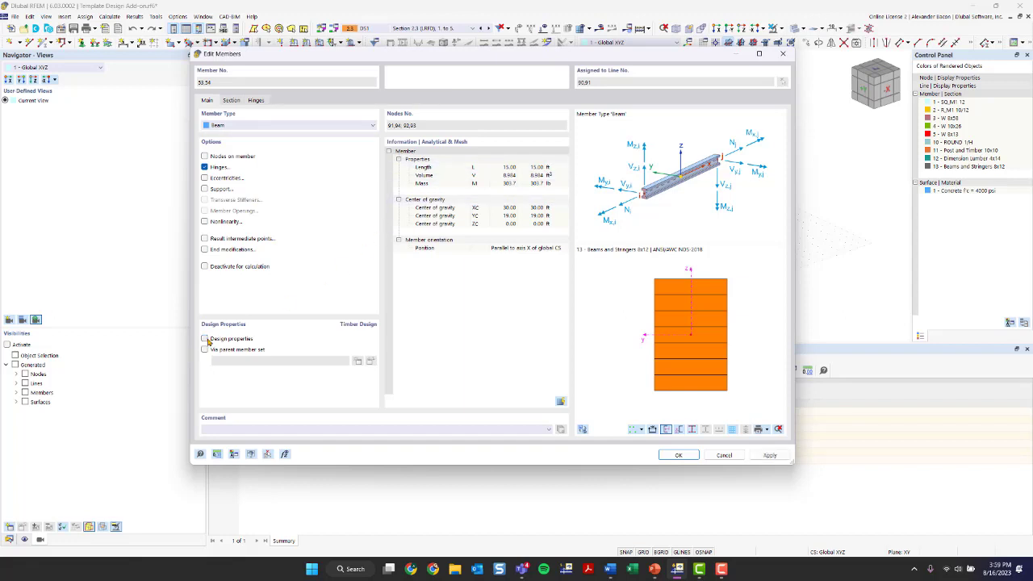
pyautogui.click(204, 338)
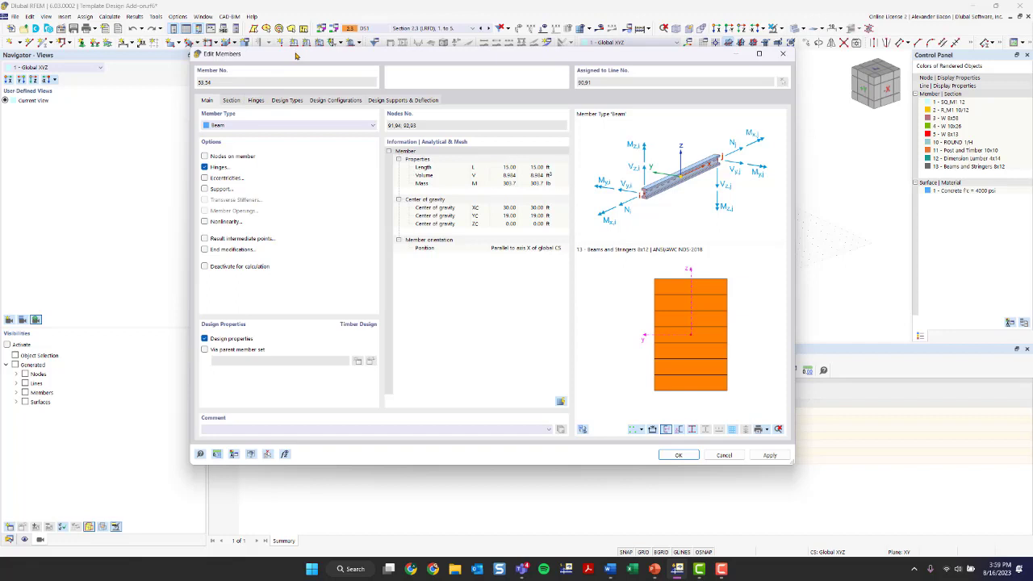
pyautogui.click(288, 101)
pyautogui.click(295, 139)
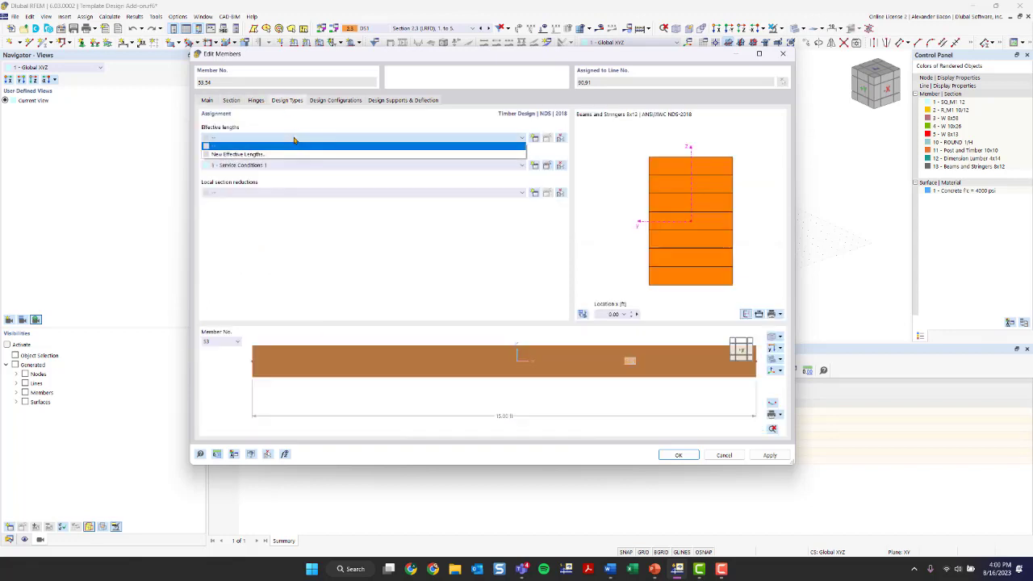
pyautogui.click(294, 139)
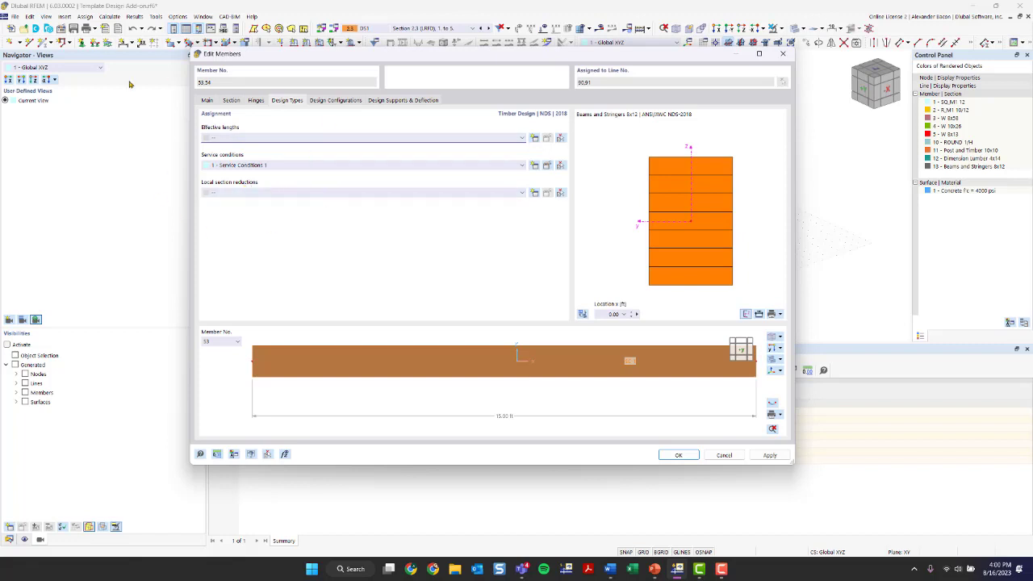
pyautogui.click(252, 139)
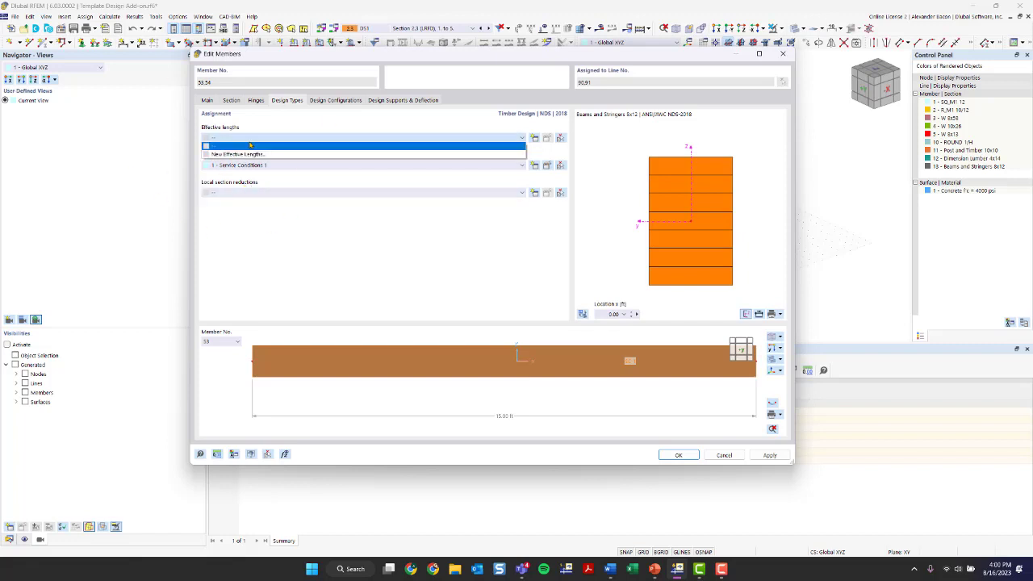
# Step: Create a new effective length definition with lateral-torsional buckling unchecked
pyautogui.click(386, 155)
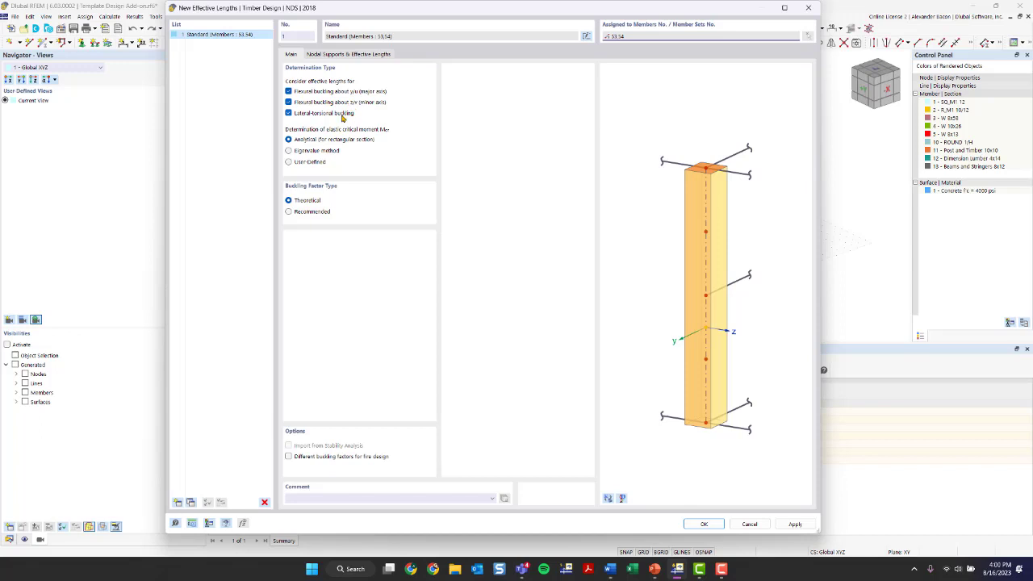
pyautogui.click(342, 118)
pyautogui.click(342, 119)
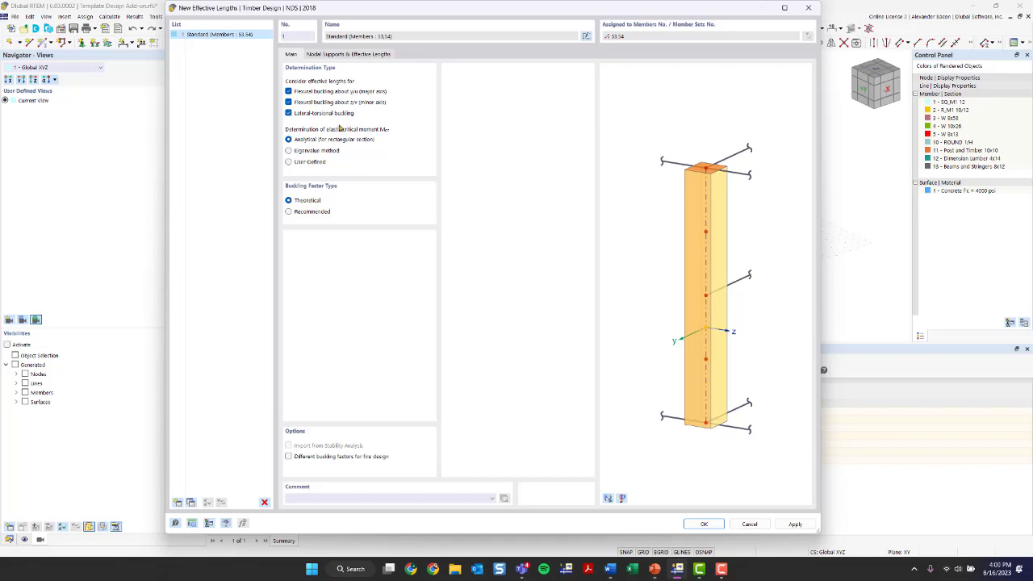
pyautogui.click(307, 117)
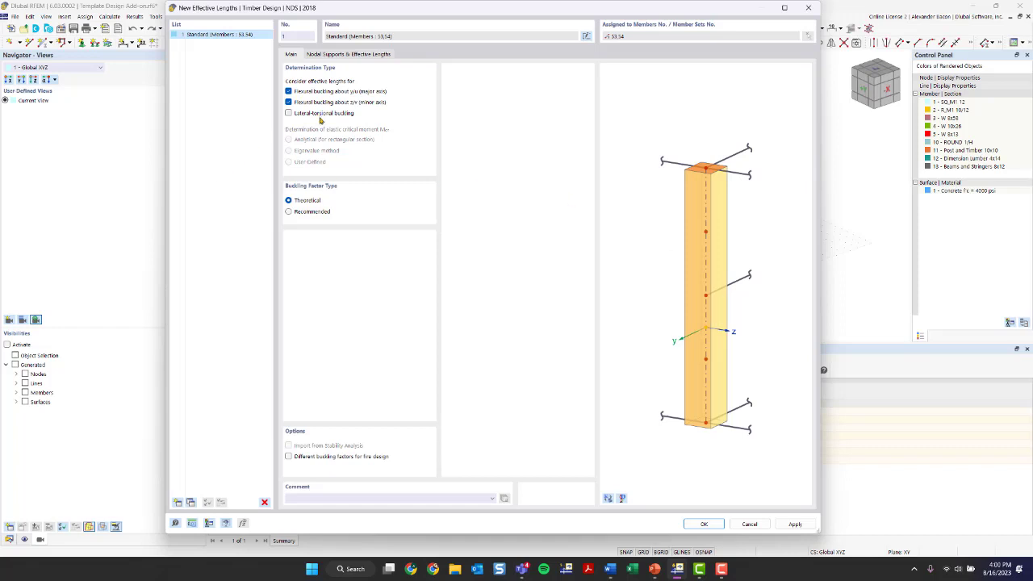
# Step: Review the beam's start and end nodal supports in the full-model preview
pyautogui.click(330, 57)
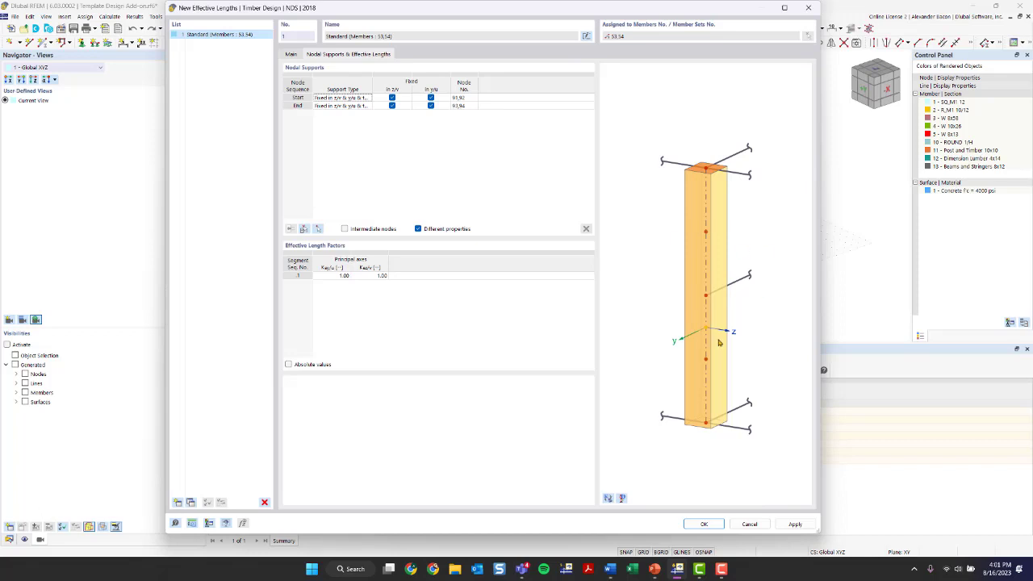
pyautogui.click(608, 499)
pyautogui.click(607, 498)
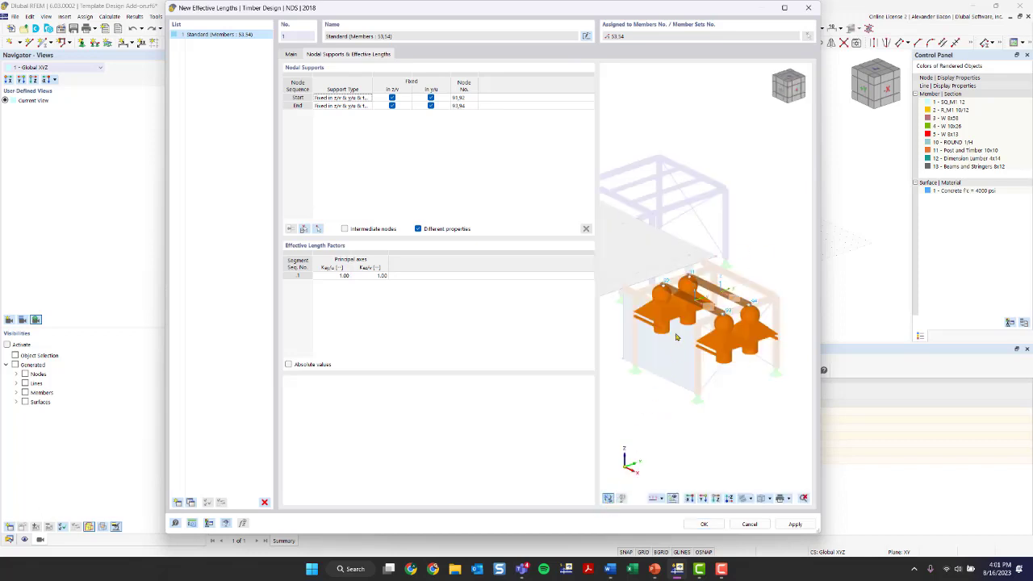
pyautogui.scroll(2, 699, 288)
pyautogui.scroll(1, 699, 288)
pyautogui.scroll(-1, 699, 336)
pyautogui.rightClick(726, 393)
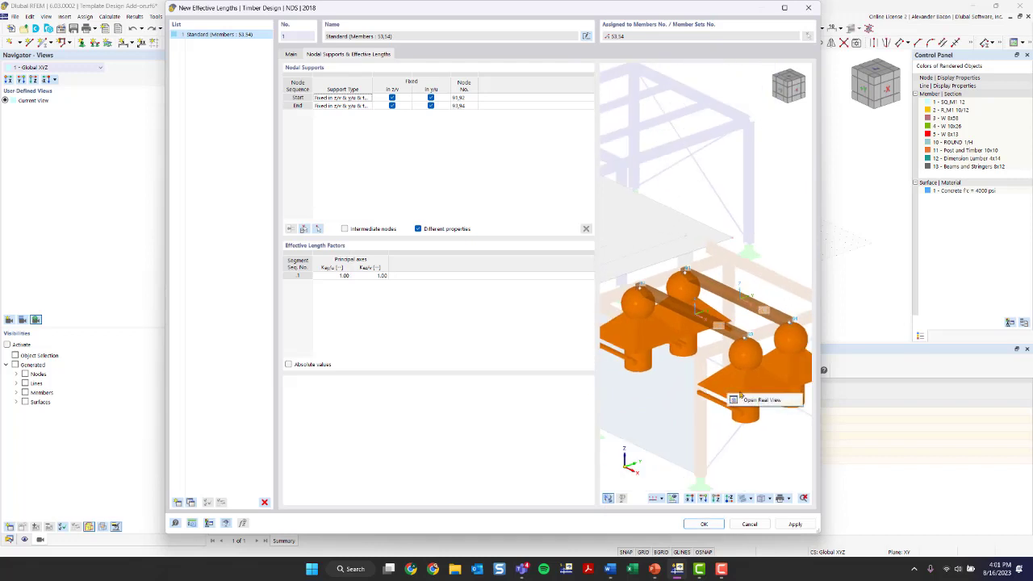
pyautogui.click(739, 392)
pyautogui.scroll(-4, 693, 299)
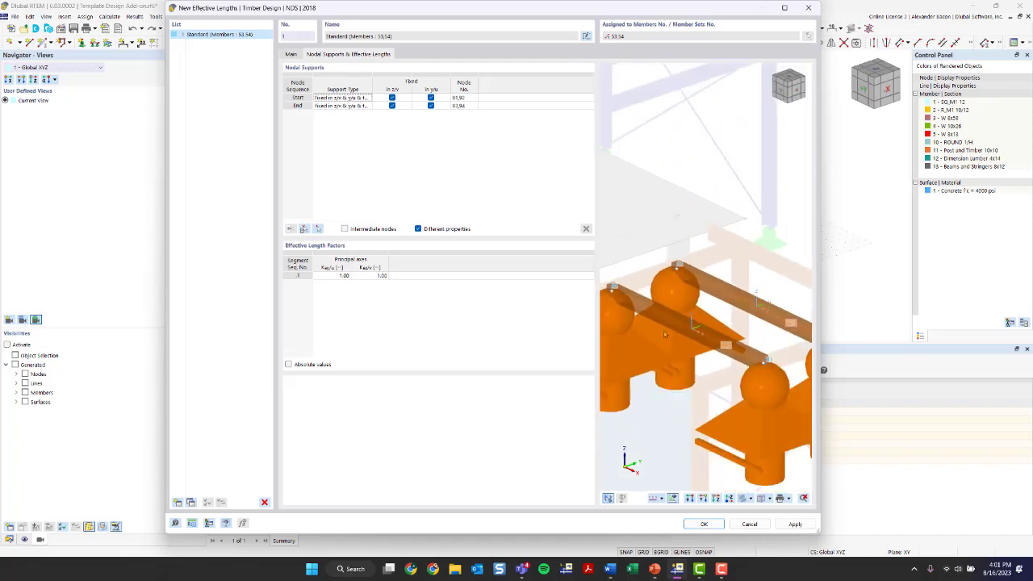
pyautogui.keyDown('ctrl'); pyautogui.moveTo(634, 340); pyautogui.dragTo(674, 313, button='middle'); pyautogui.keyUp('ctrl')
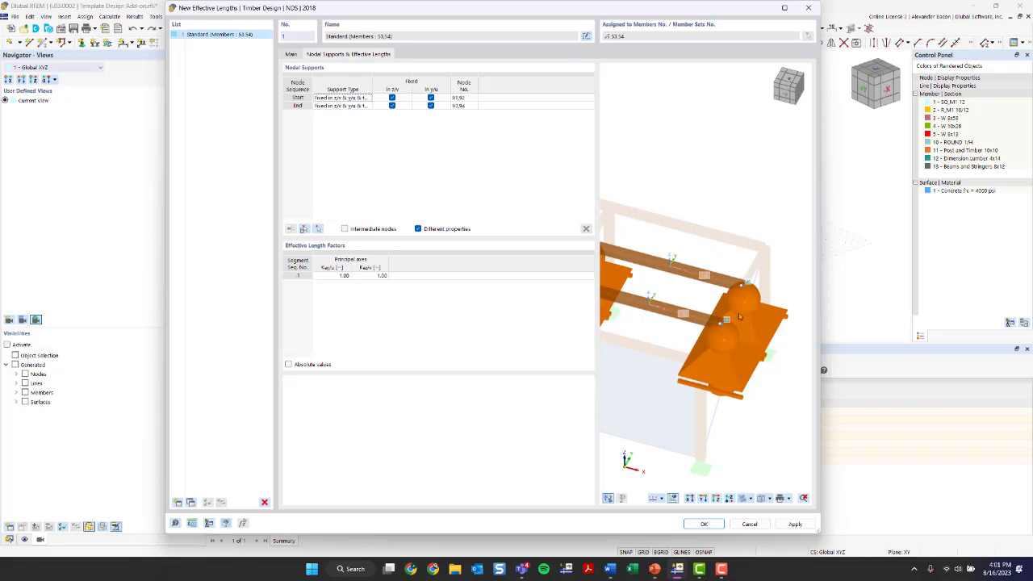
pyautogui.keyDown('ctrl'); pyautogui.moveTo(729, 304); pyautogui.dragTo(692, 296, button='middle'); pyautogui.keyUp('ctrl')
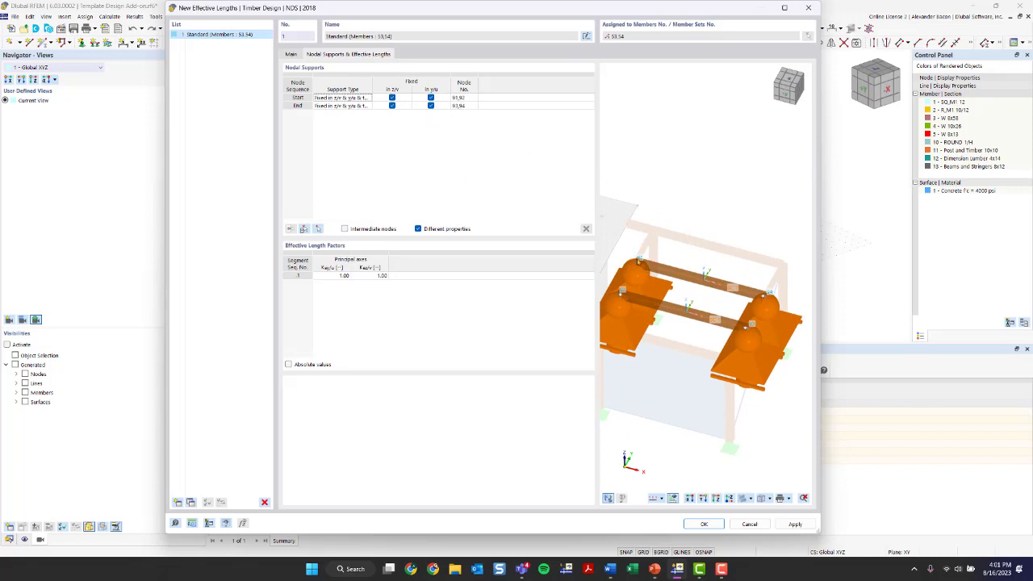
pyautogui.click(300, 98)
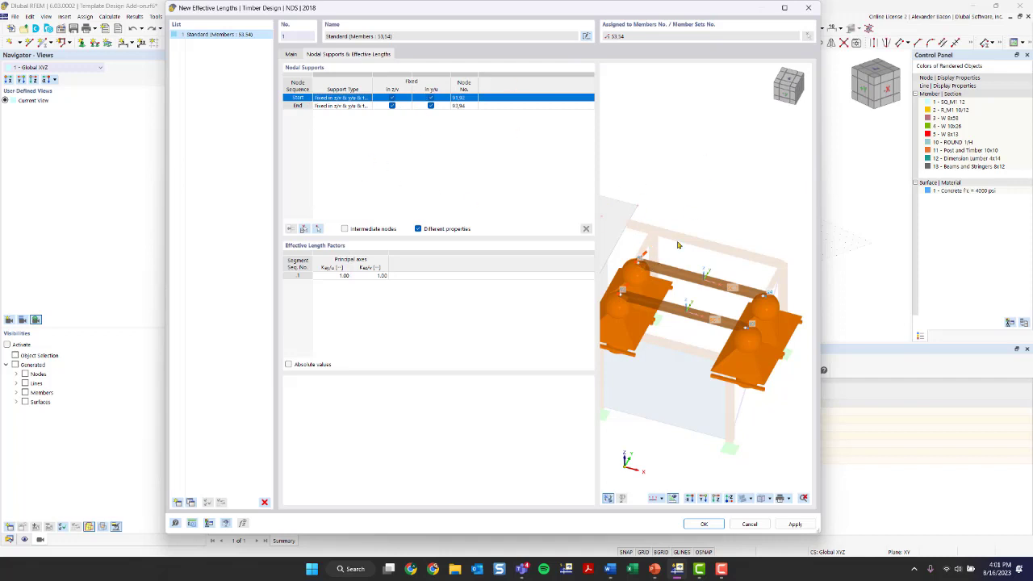
pyautogui.click(299, 105)
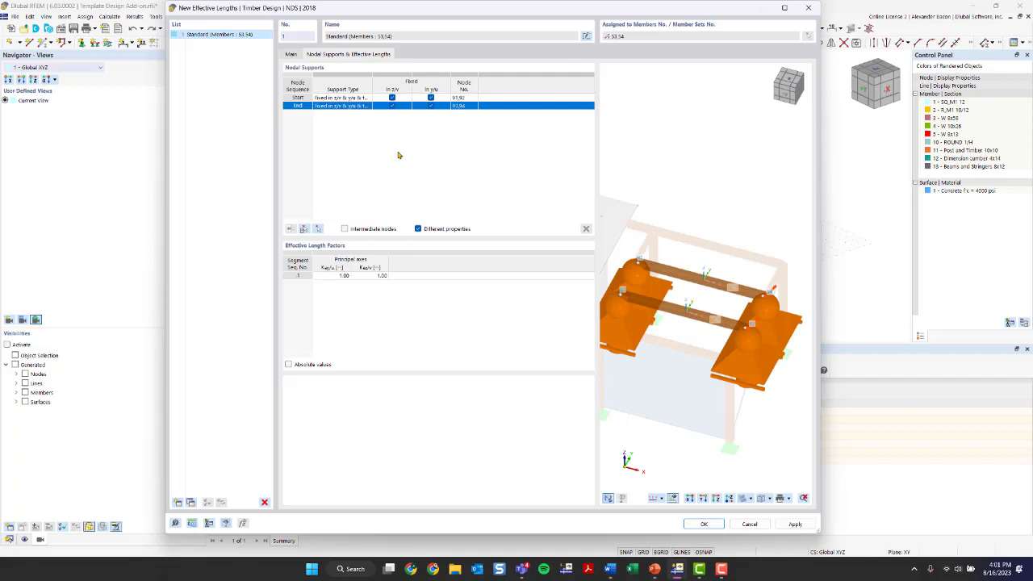
# Step: Keep the Kcy/u effective length factors at 1.00 and save the Standard definition
pyautogui.click(335, 276)
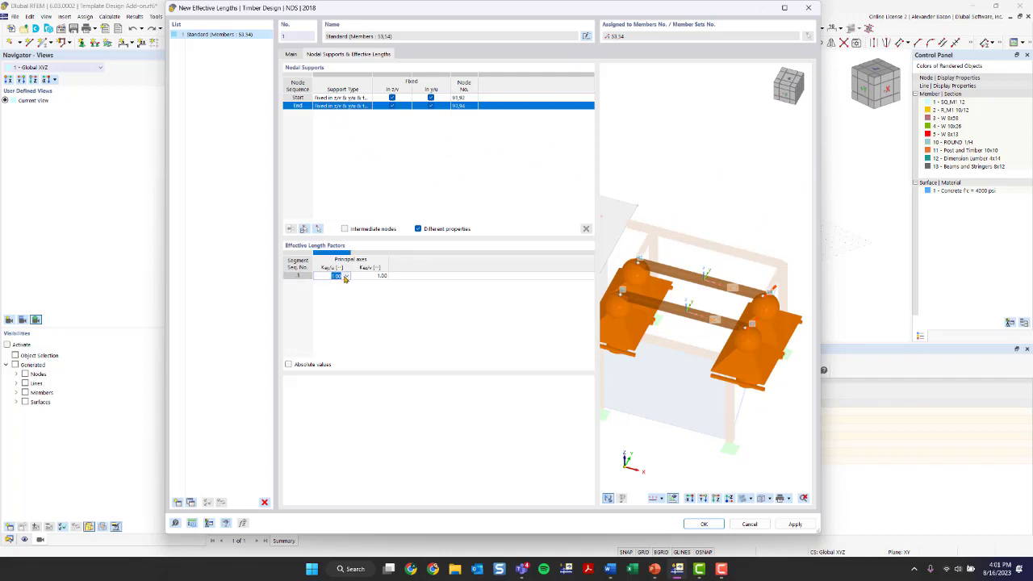
pyautogui.click(346, 276)
pyautogui.click(346, 276)
pyautogui.click(346, 276)
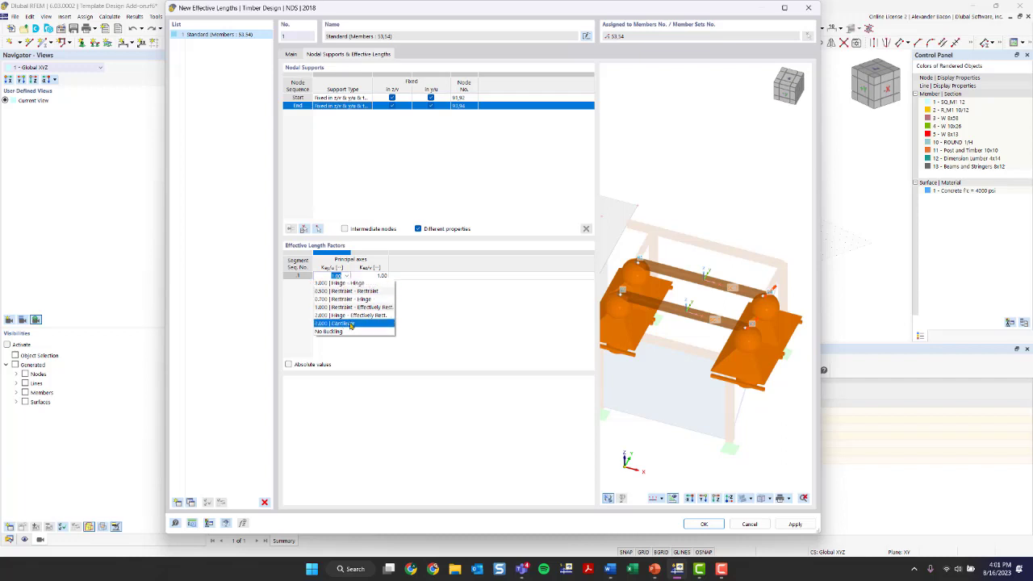
pyautogui.click(460, 357)
pyautogui.click(460, 357)
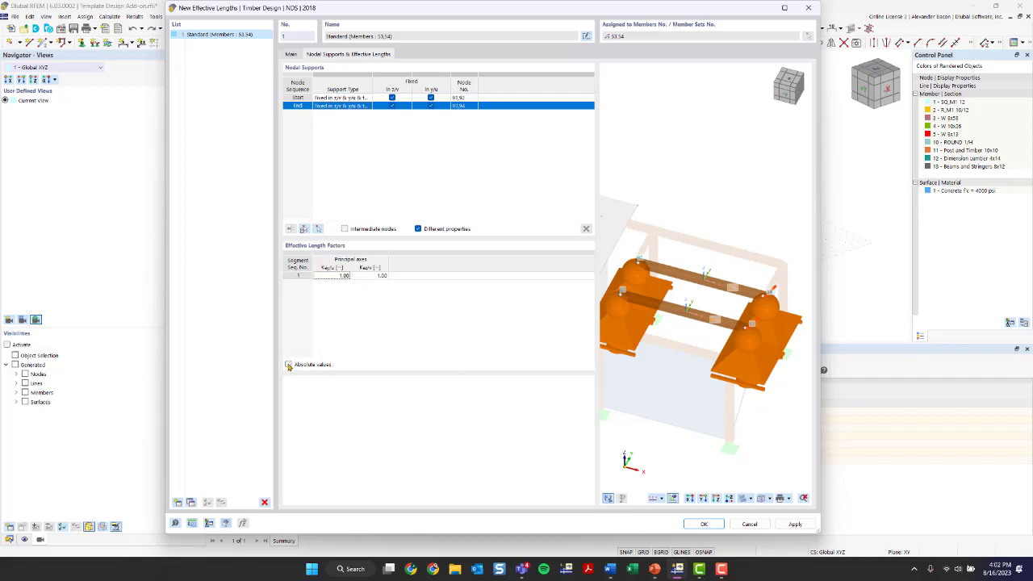
pyautogui.click(289, 364)
pyautogui.click(289, 365)
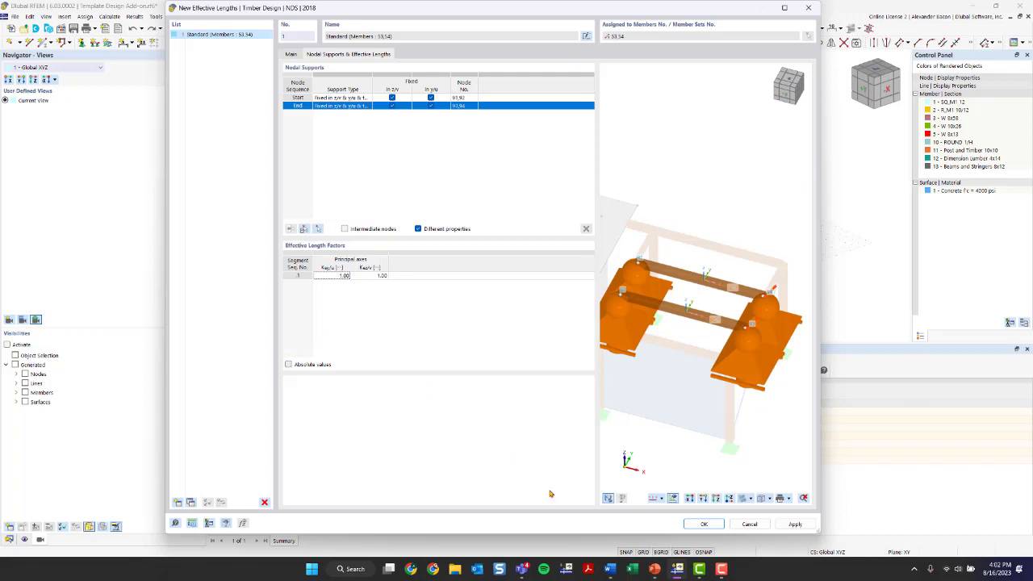
pyautogui.click(702, 524)
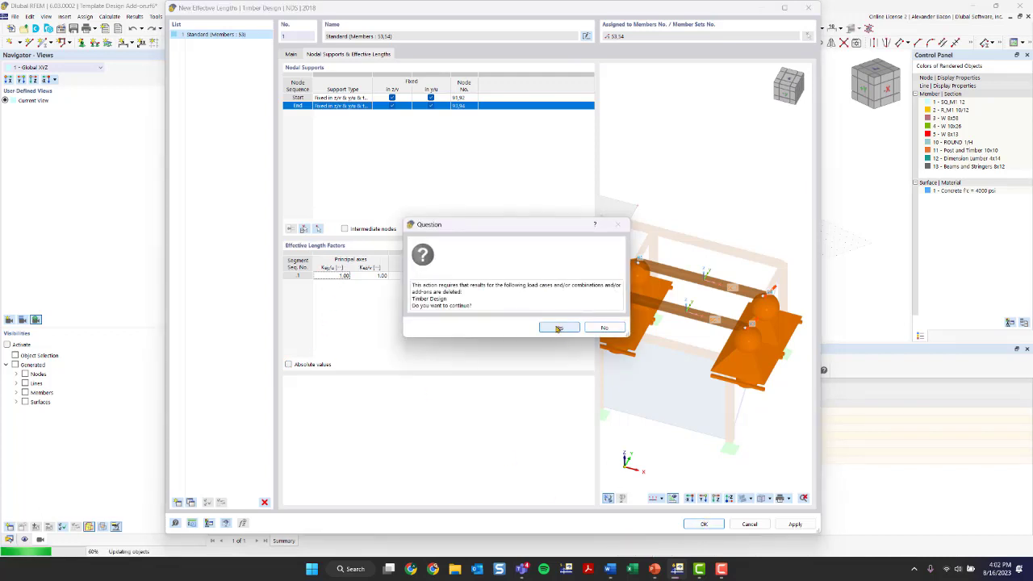
pyautogui.click(558, 327)
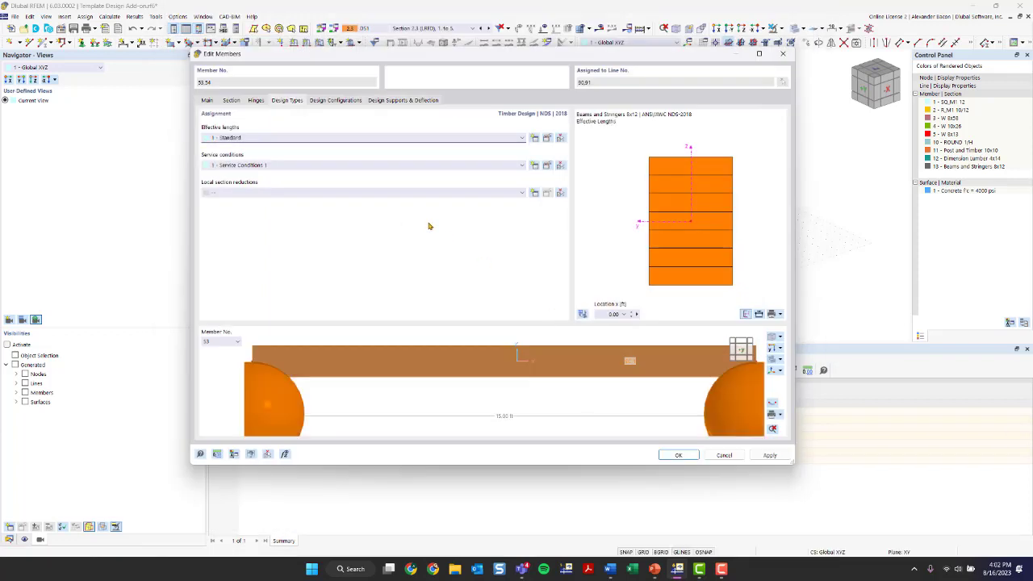
pyautogui.scroll(-6, 463, 381)
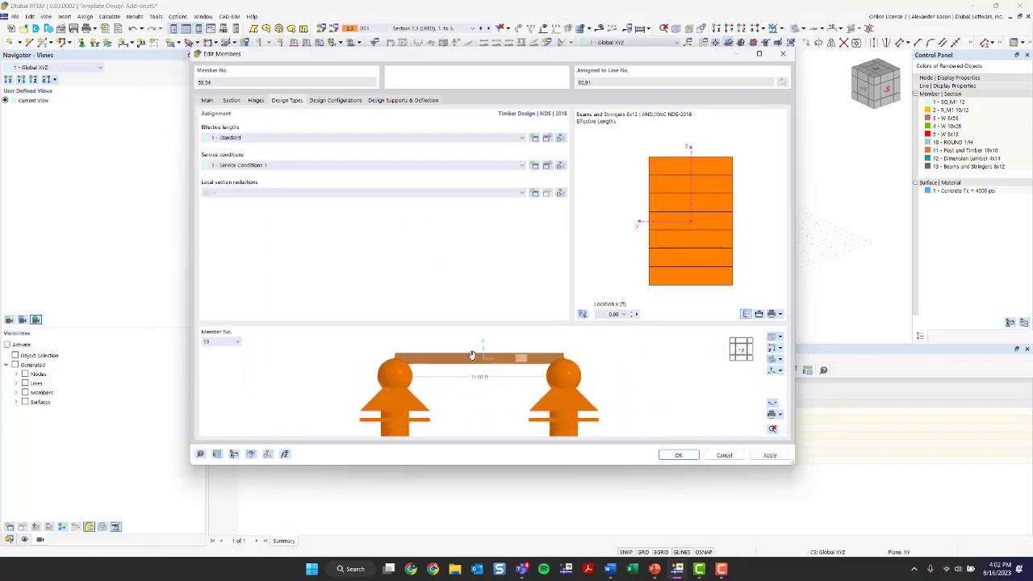
# Step: Open the 1 - Default timber strength configuration from the member's Design Configurations
pyautogui.keyDown('ctrl'); pyautogui.moveTo(473, 355); pyautogui.dragTo(516, 418, button='middle'); pyautogui.keyUp('ctrl')
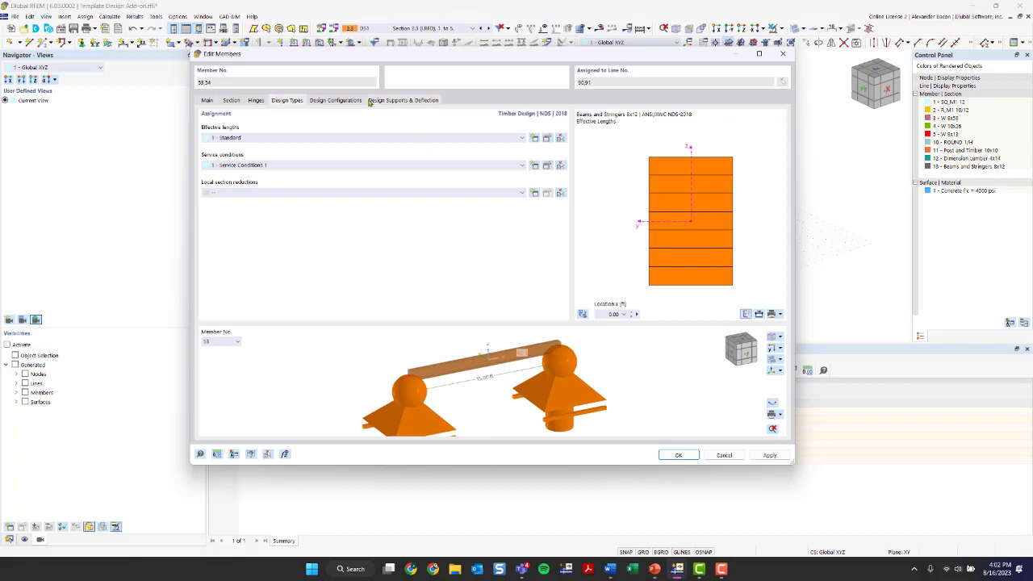
pyautogui.click(334, 102)
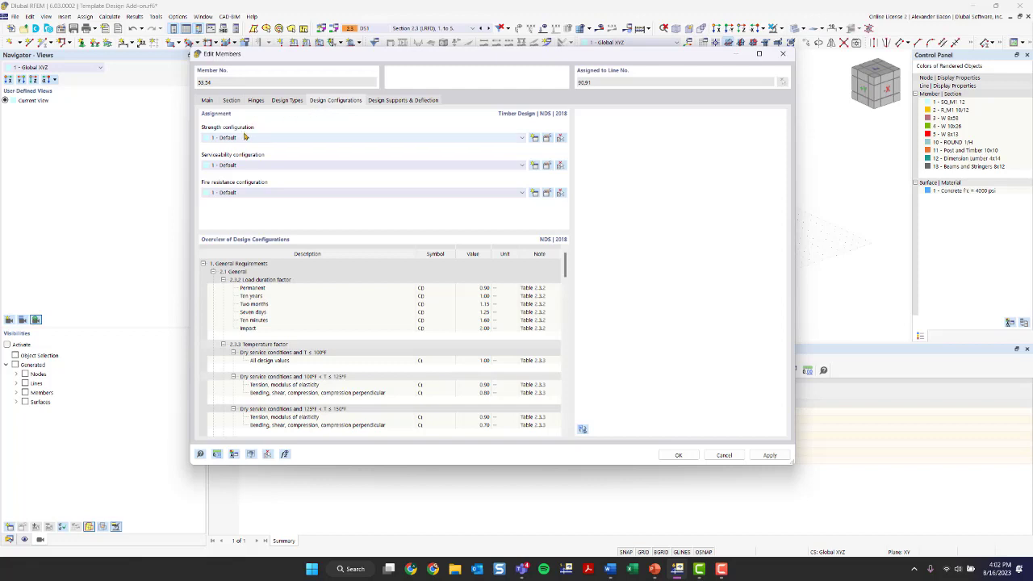
pyautogui.click(548, 138)
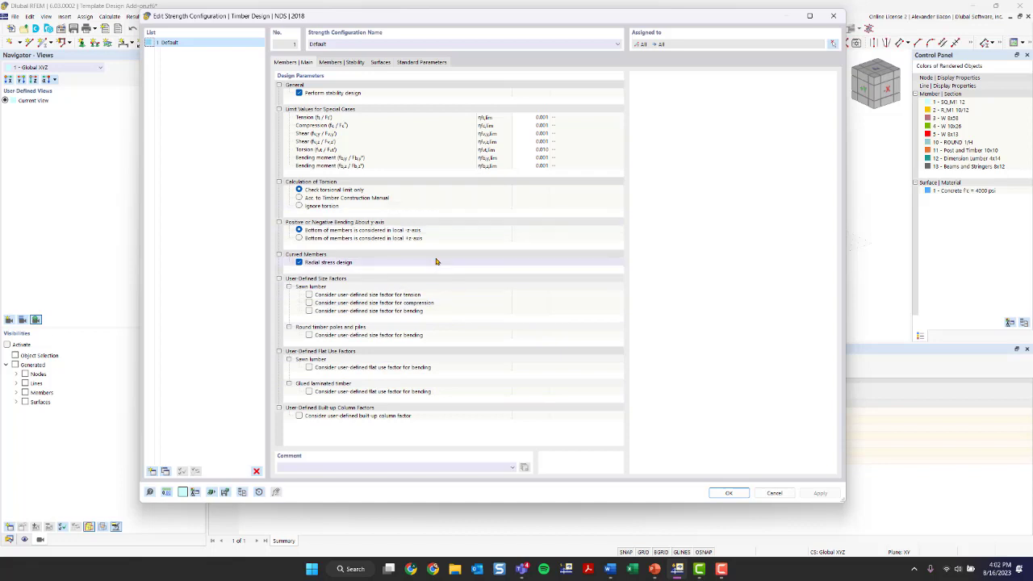
# Step: Enter a Ct temperature factor of 0.50 in Standard Parameters, then close the window
pyautogui.click(347, 64)
pyautogui.click(377, 64)
pyautogui.click(415, 68)
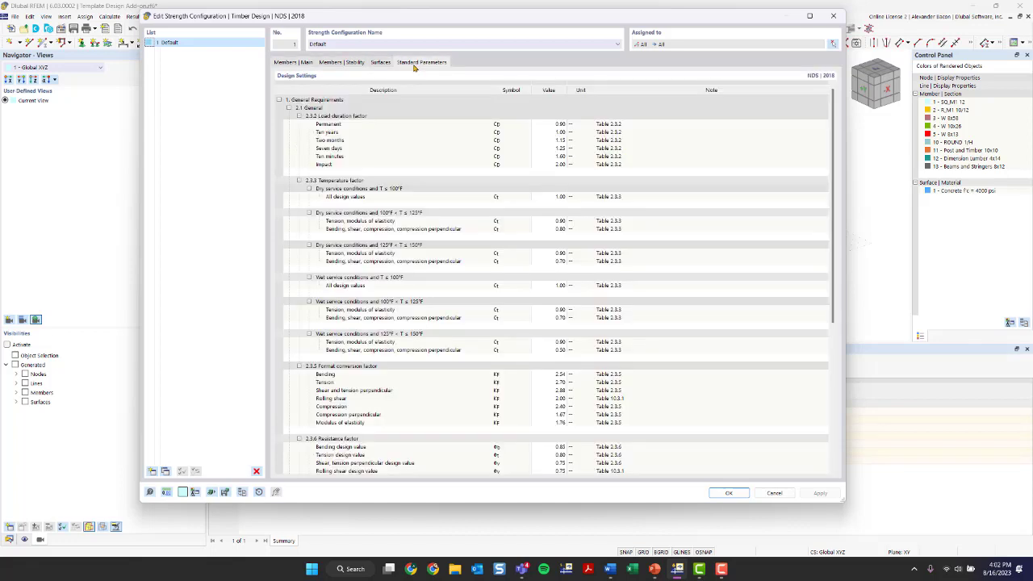
pyautogui.doubleClick(551, 223)
pyautogui.write('0.50')
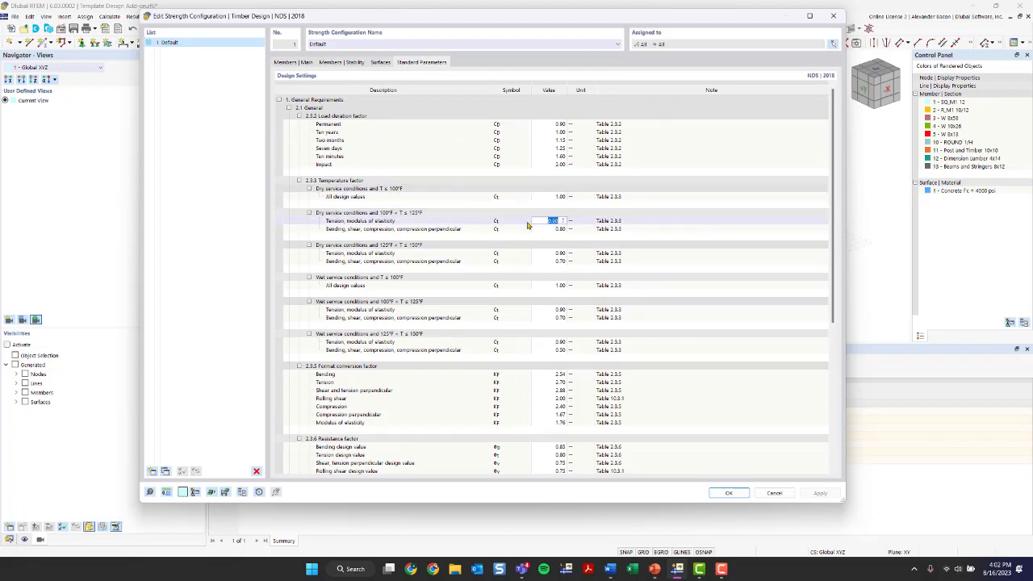
pyautogui.scroll(-1, 480, 221)
pyautogui.scroll(-1, 449, 209)
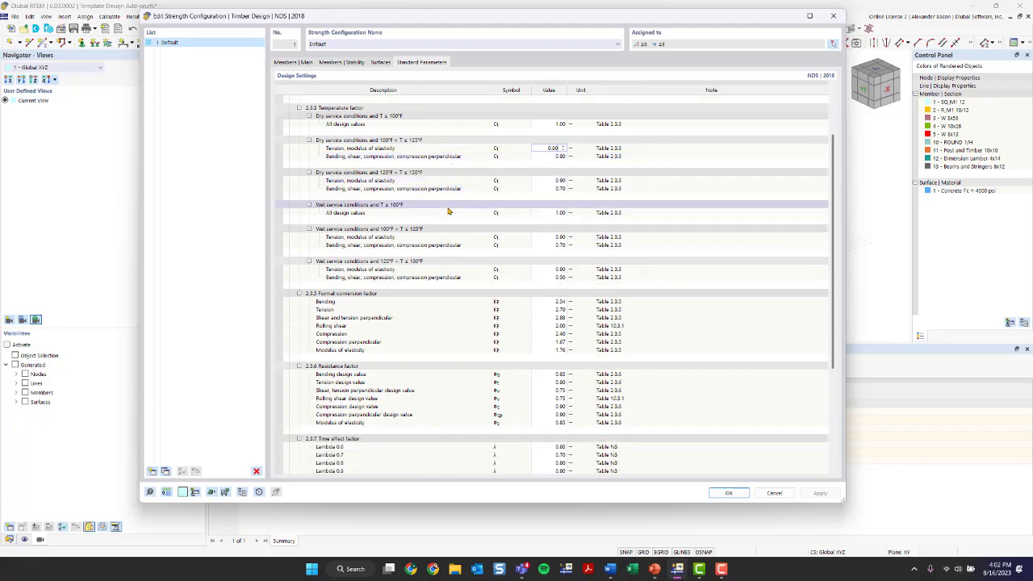
pyautogui.scroll(-4, 475, 277)
pyautogui.scroll(5, 475, 278)
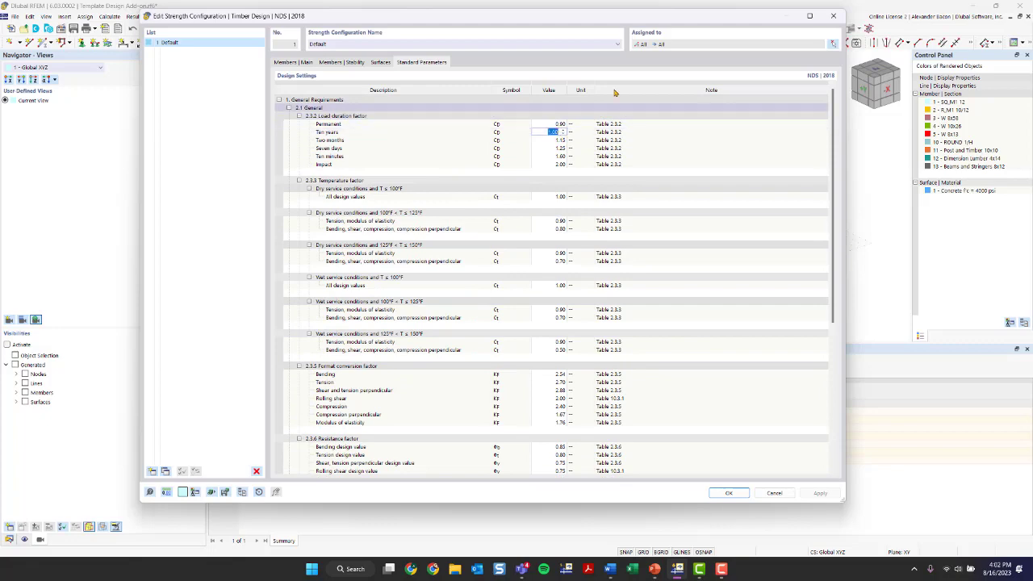
pyautogui.click(833, 16)
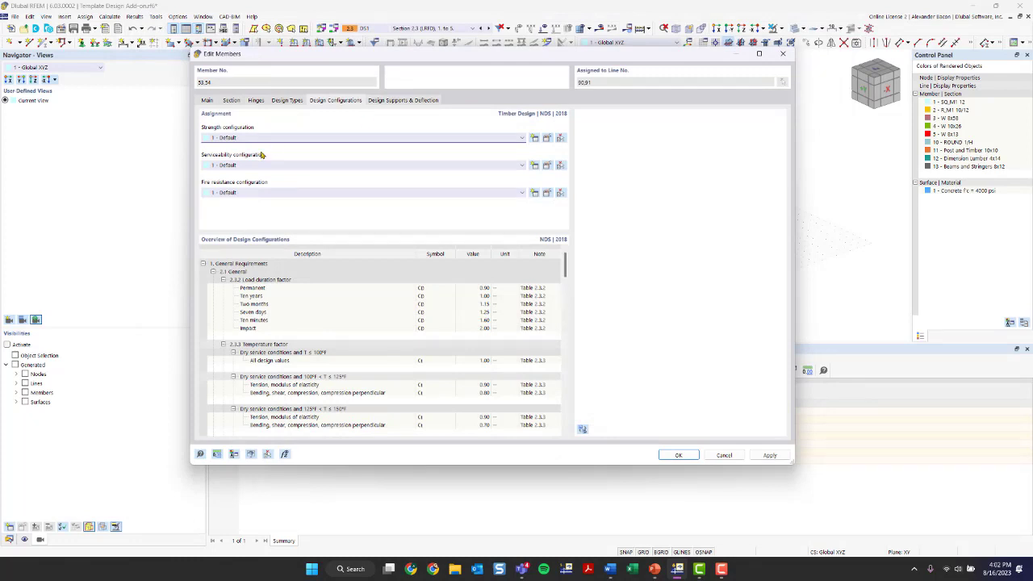
pyautogui.click(547, 166)
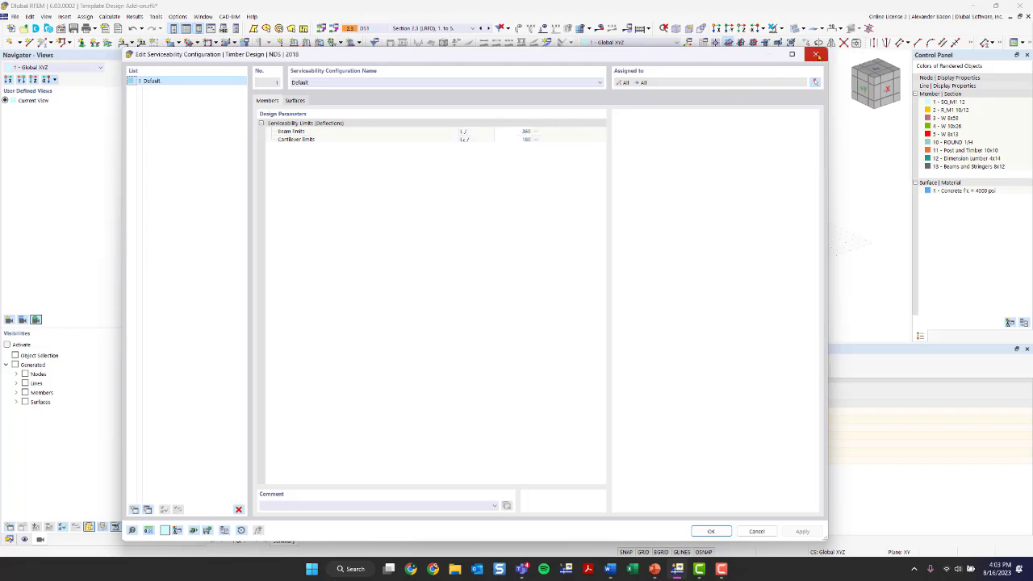
pyautogui.click(815, 54)
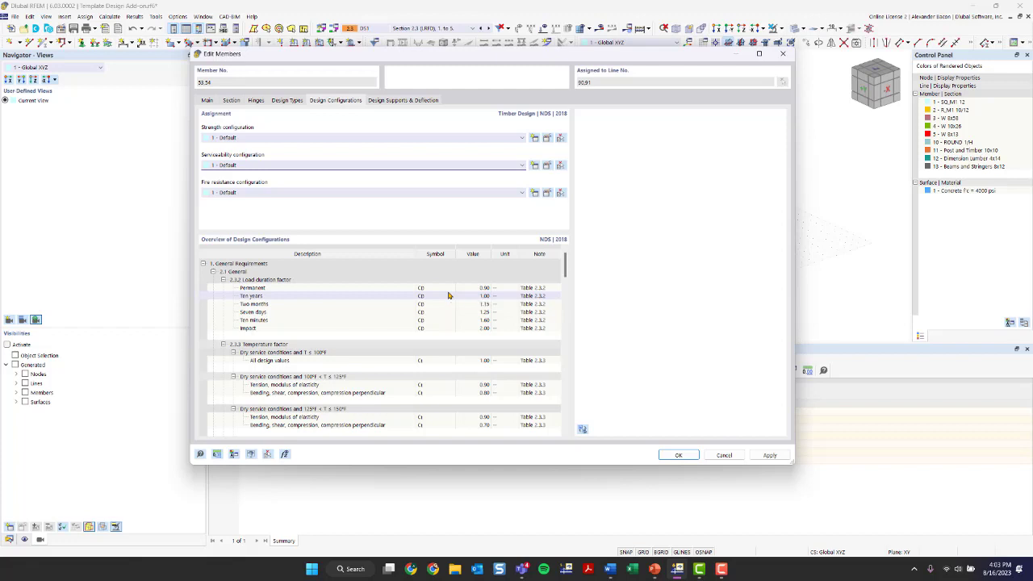
# Step: Keep the member-start design support as '--' under Design Supports & Deflection and apply the member settings
pyautogui.click(394, 101)
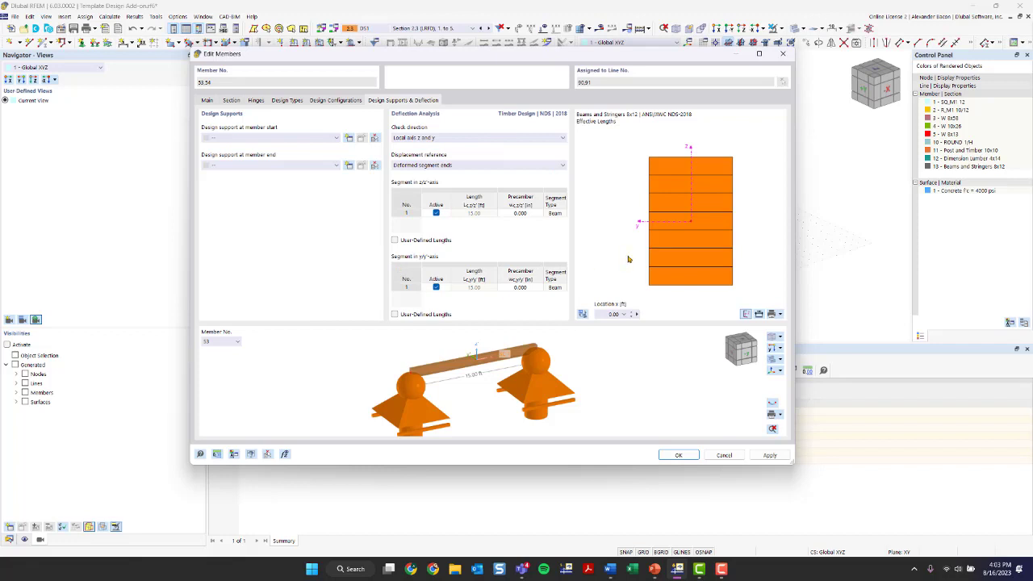
pyautogui.click(237, 141)
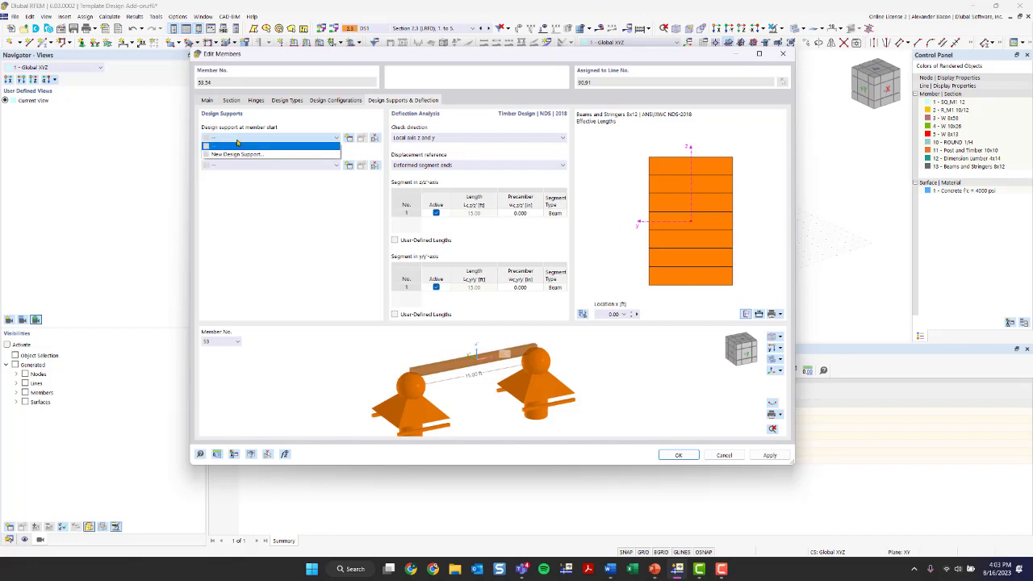
pyautogui.click(238, 145)
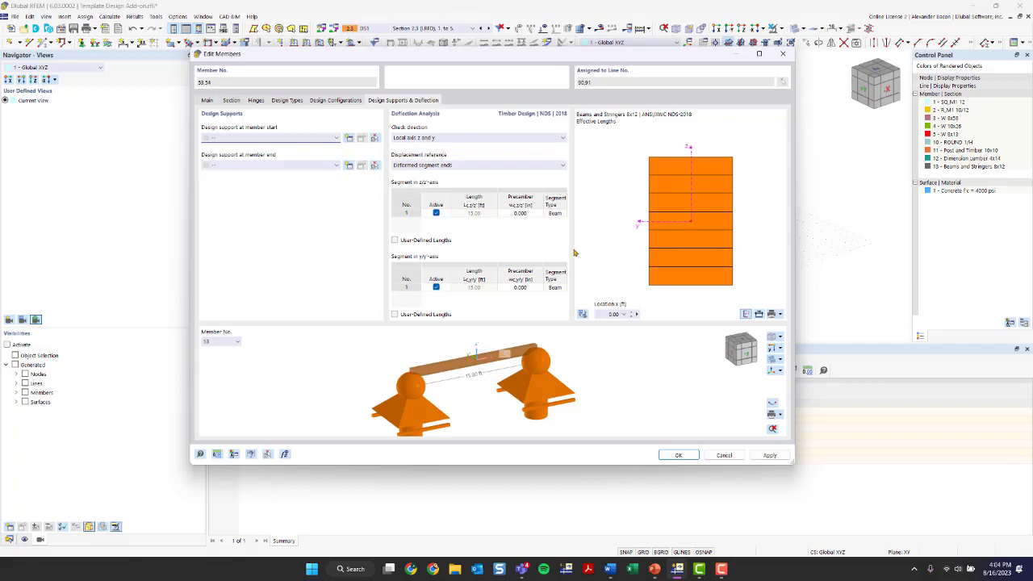
pyautogui.click(678, 457)
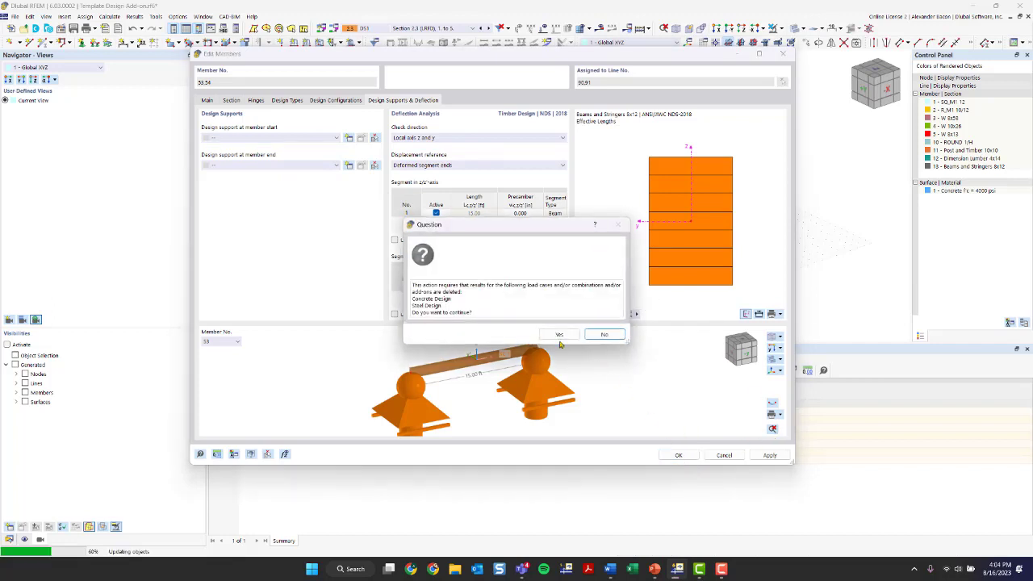
# Step: Accept deleting the existing design results and hide the member and node numbering
pyautogui.click(556, 334)
pyautogui.scroll(-2, 567, 259)
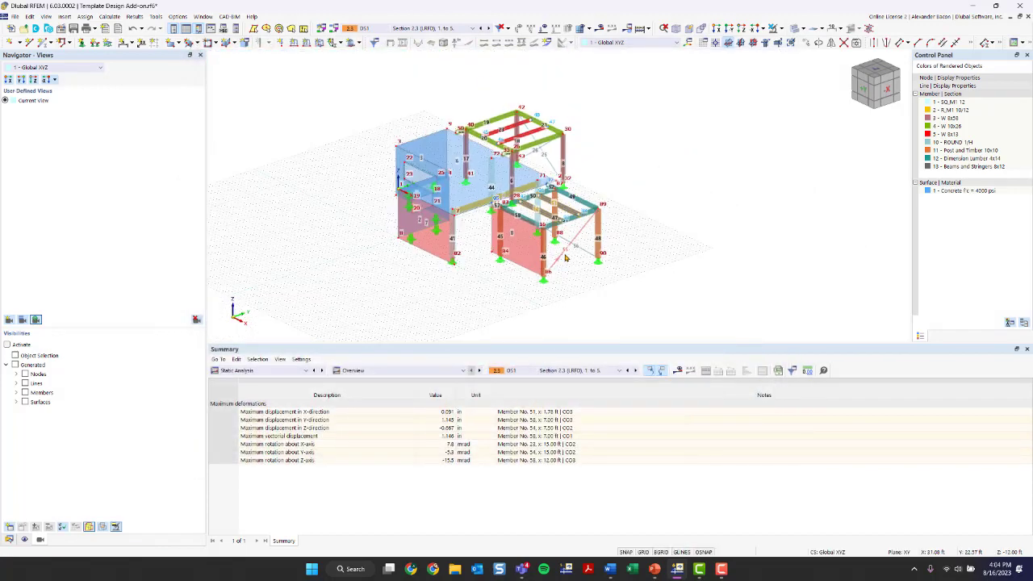
pyautogui.scroll(1, 573, 249)
pyautogui.rightClick(654, 149)
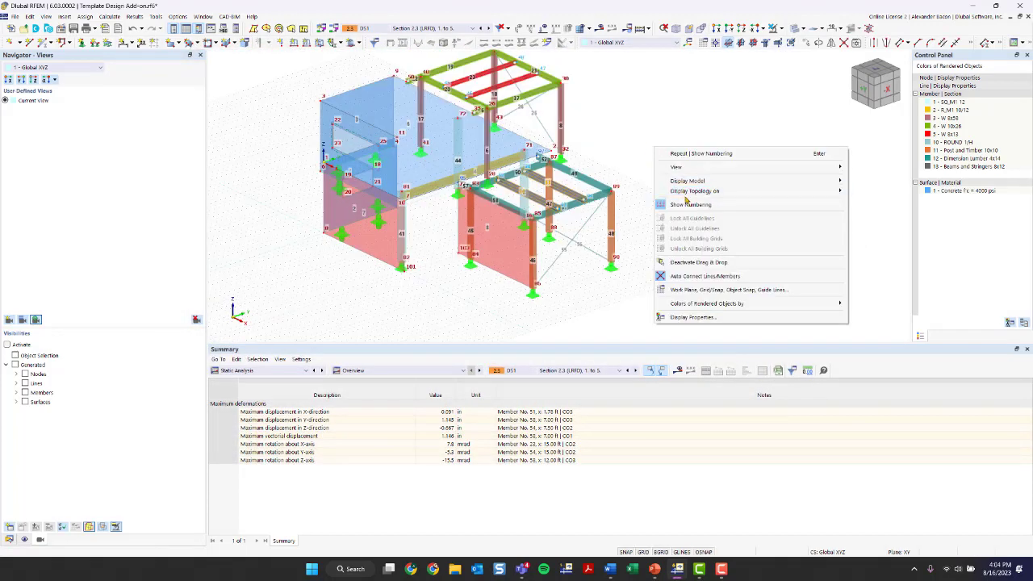
pyautogui.click(685, 203)
pyautogui.rightClick(644, 176)
pyautogui.click(670, 232)
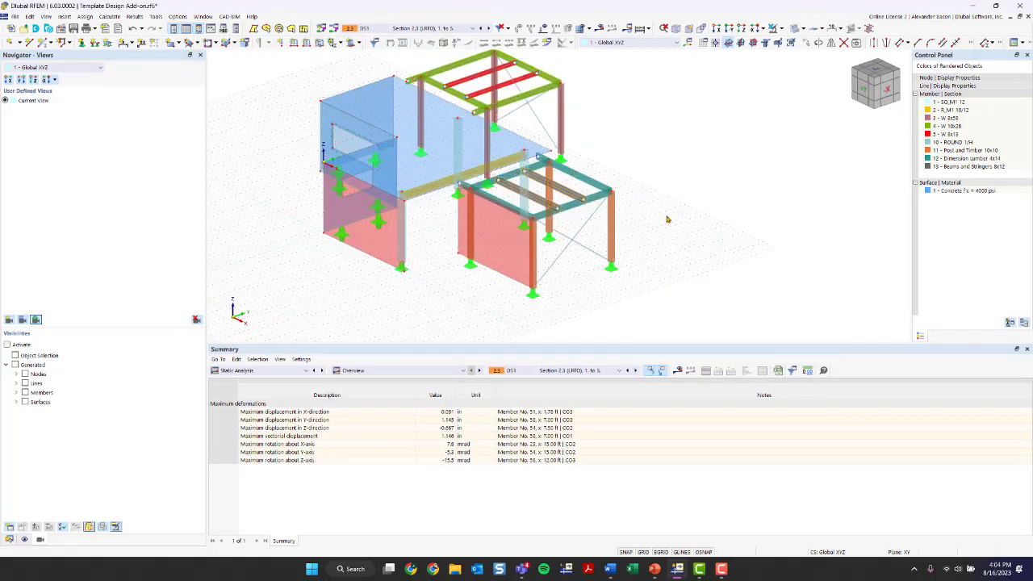
# Step: Widen the model view, enlarge the table, and switch the table to Timber Design
pyautogui.scroll(3, 528, 207)
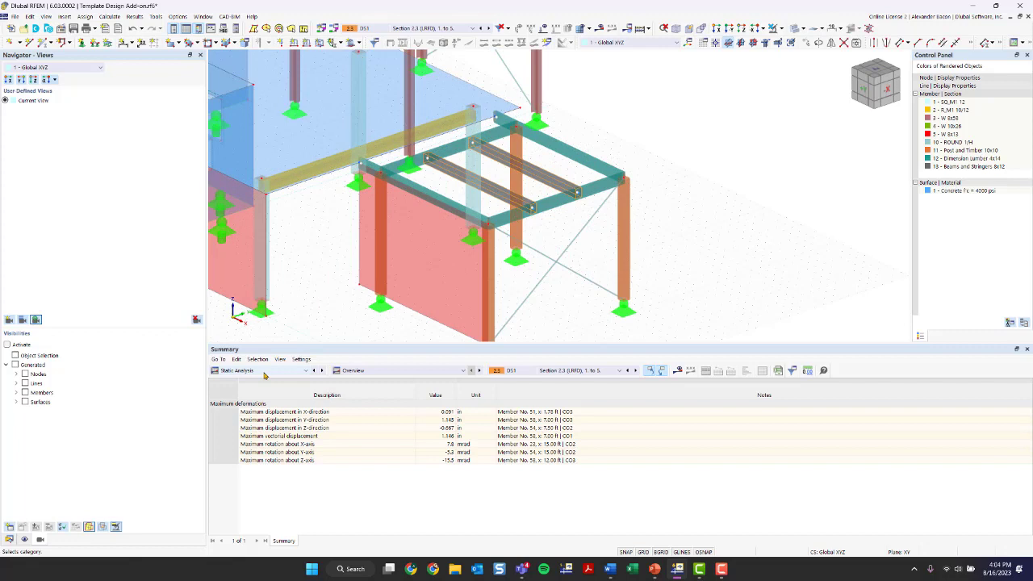
pyautogui.moveTo(207, 295); pyautogui.dragTo(132, 295)
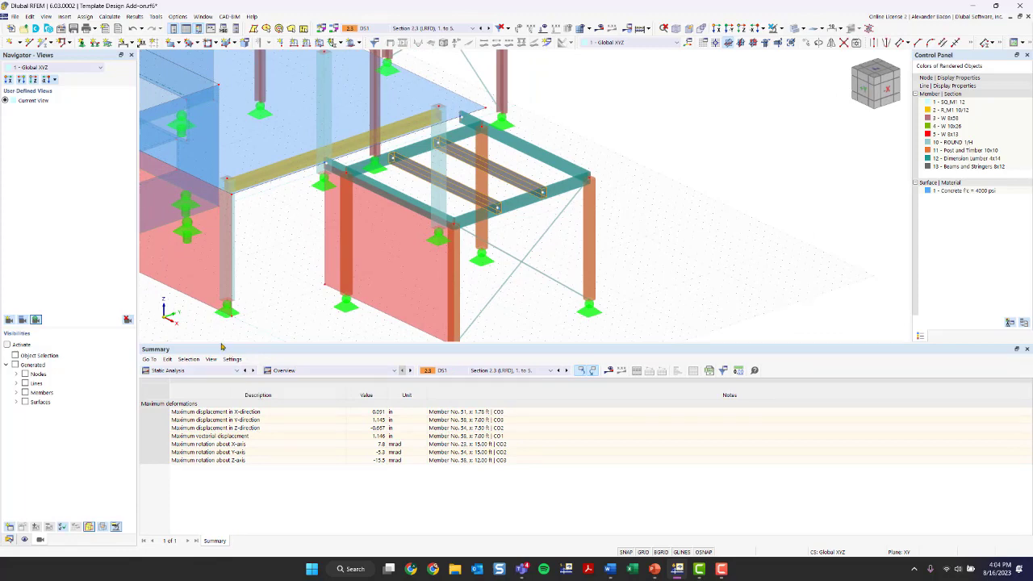
pyautogui.moveTo(224, 347); pyautogui.dragTo(223, 315)
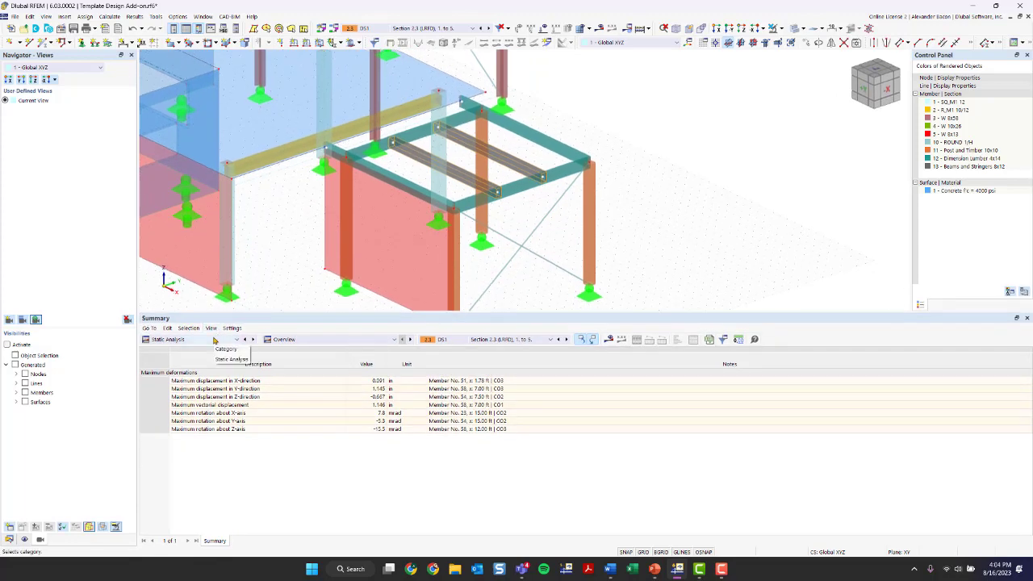
pyautogui.click(214, 339)
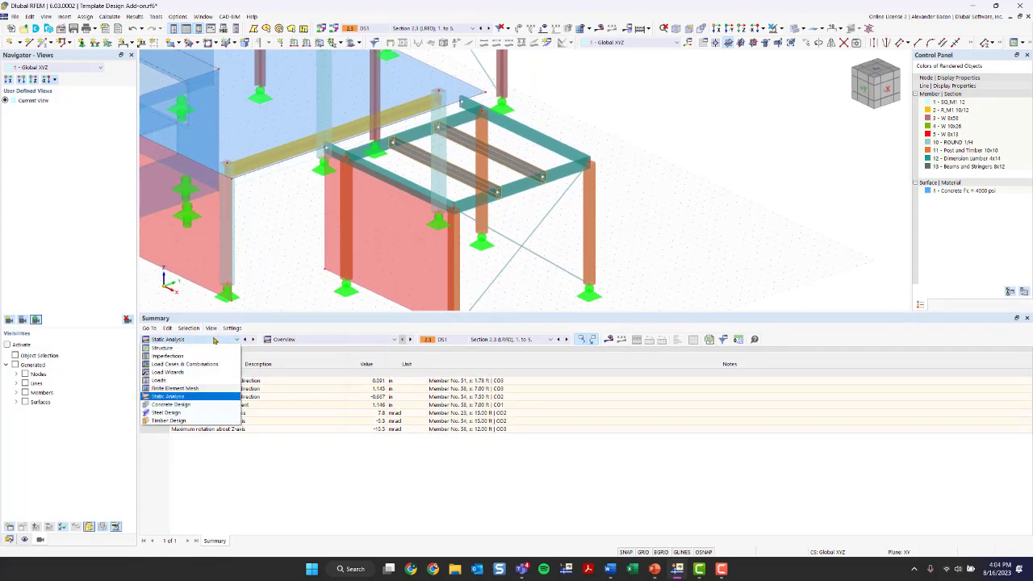
pyautogui.click(185, 421)
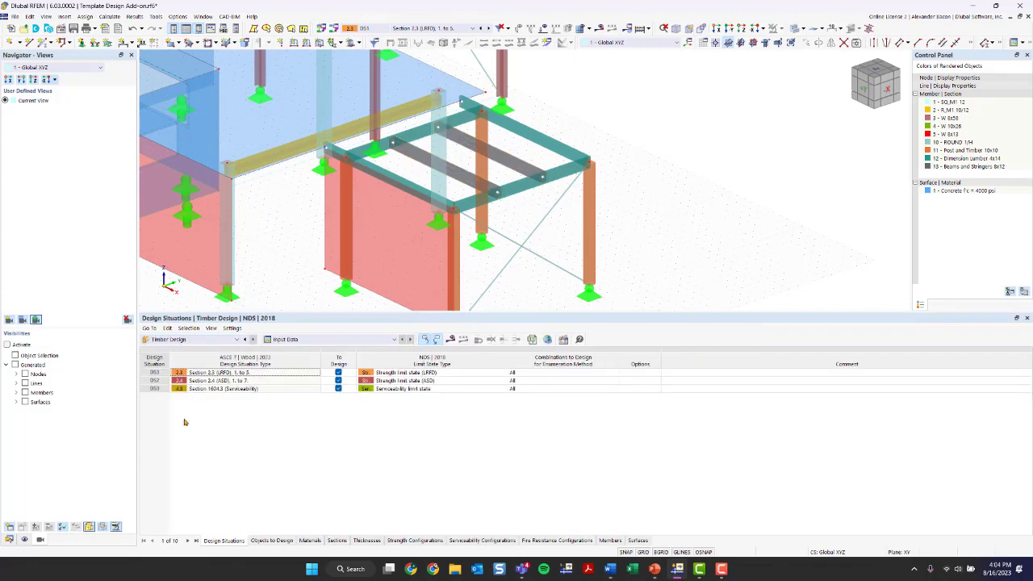
# Step: Keep the table on input data and untick To Design for DS2 (ASD), leaving DS1 and DS3 enabled
pyautogui.click(329, 339)
pyautogui.click(329, 345)
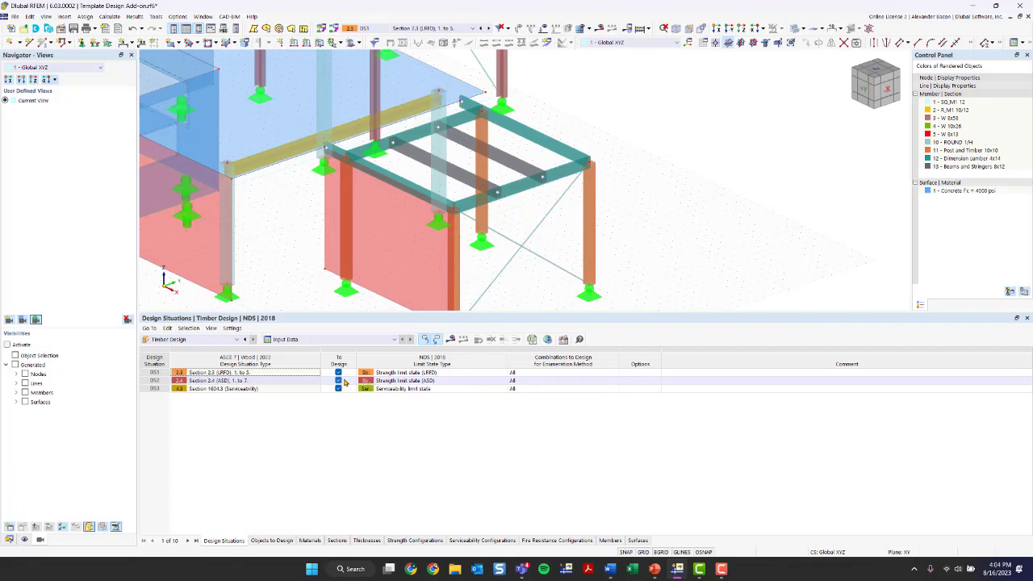
pyautogui.click(339, 381)
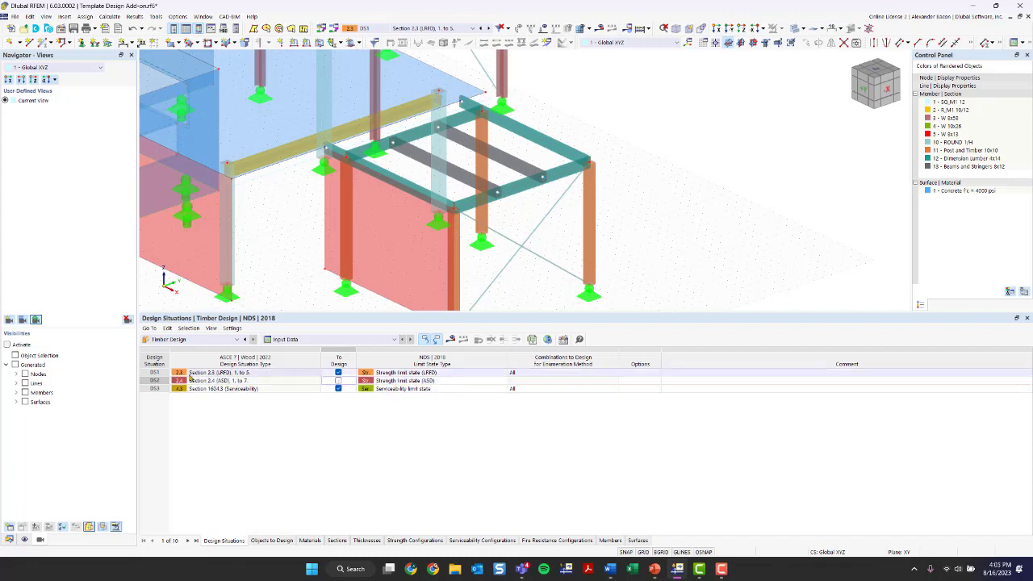
pyautogui.click(208, 390)
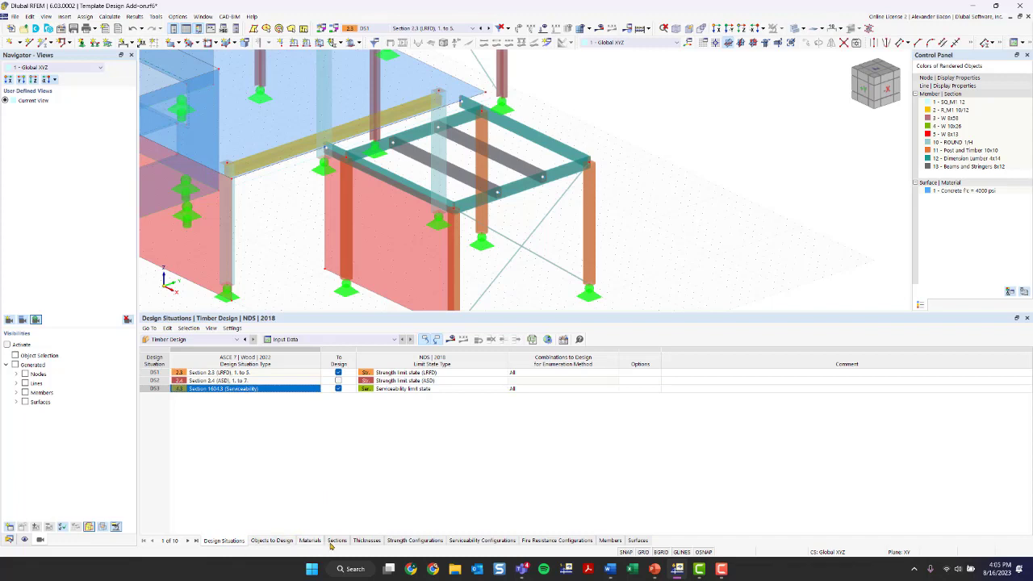
# Step: In Objects to Design, drop surfaces and all members, and pick members 53 and 54 instead
pyautogui.click(271, 540)
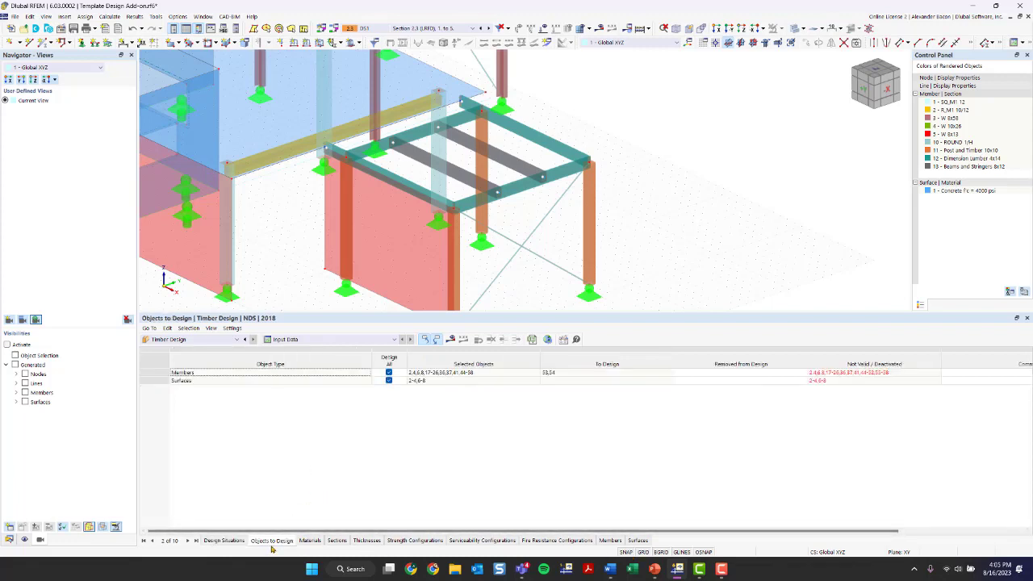
pyautogui.click(388, 380)
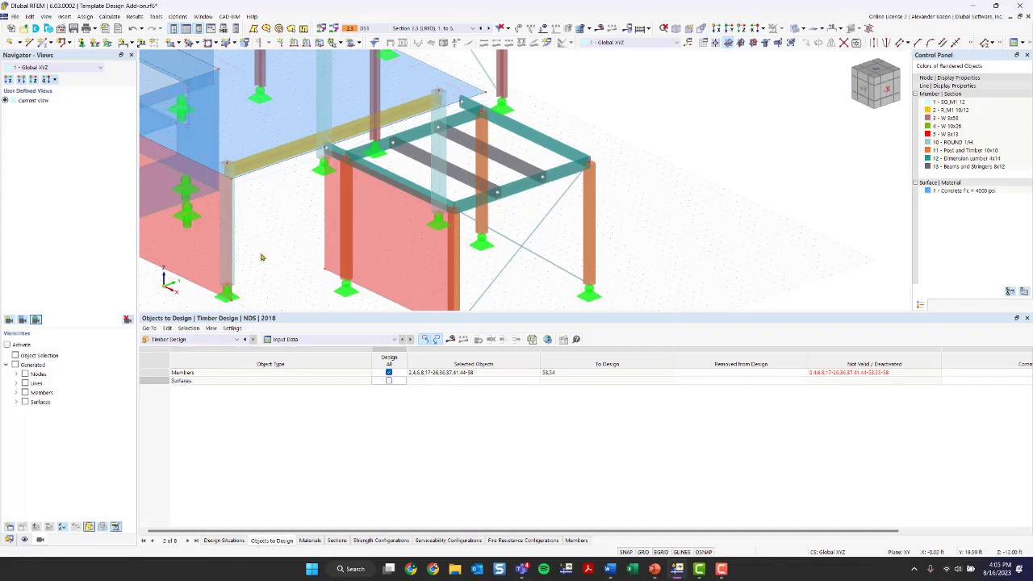
pyautogui.click(389, 373)
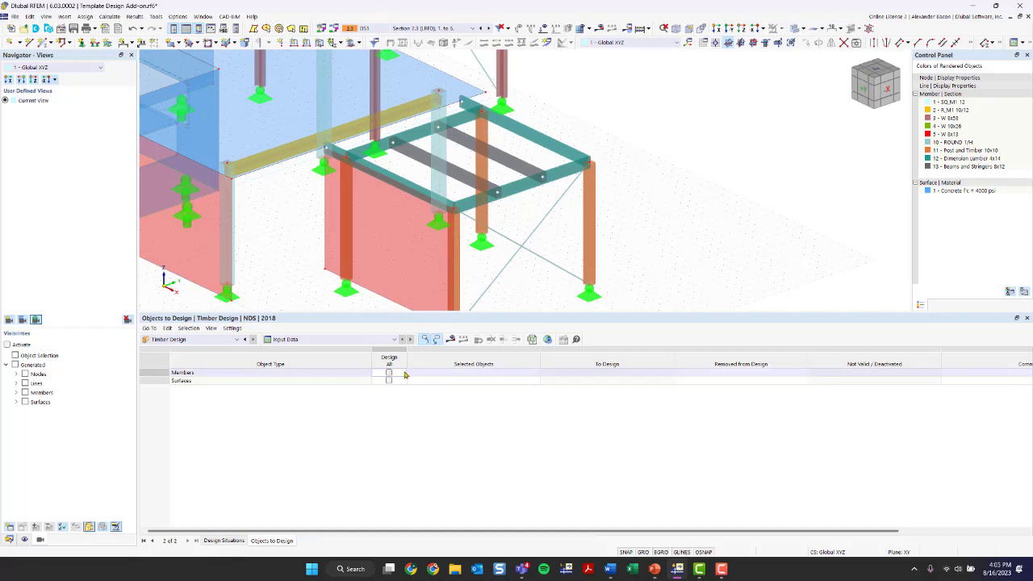
pyautogui.doubleClick(449, 375)
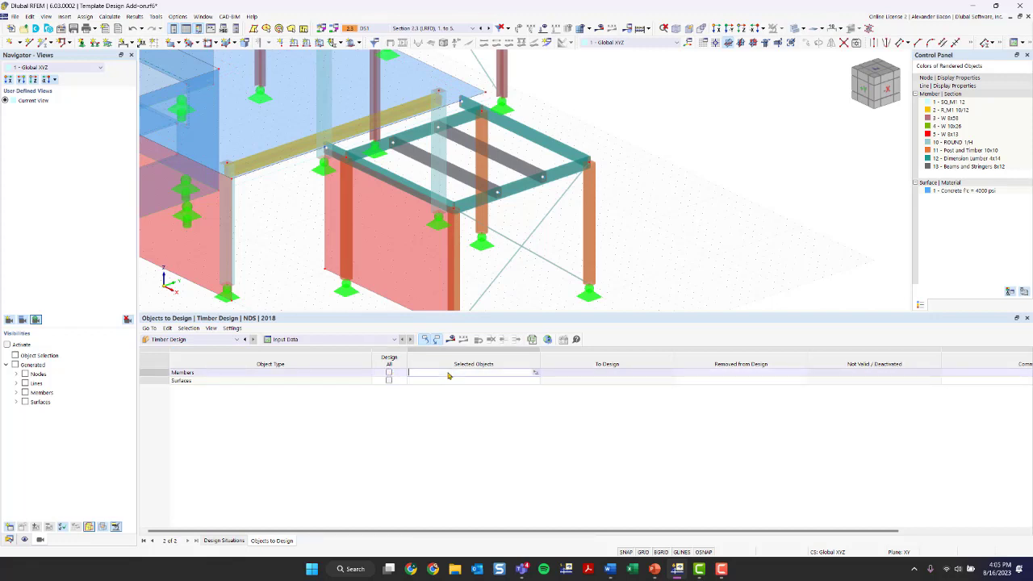
pyautogui.click(534, 376)
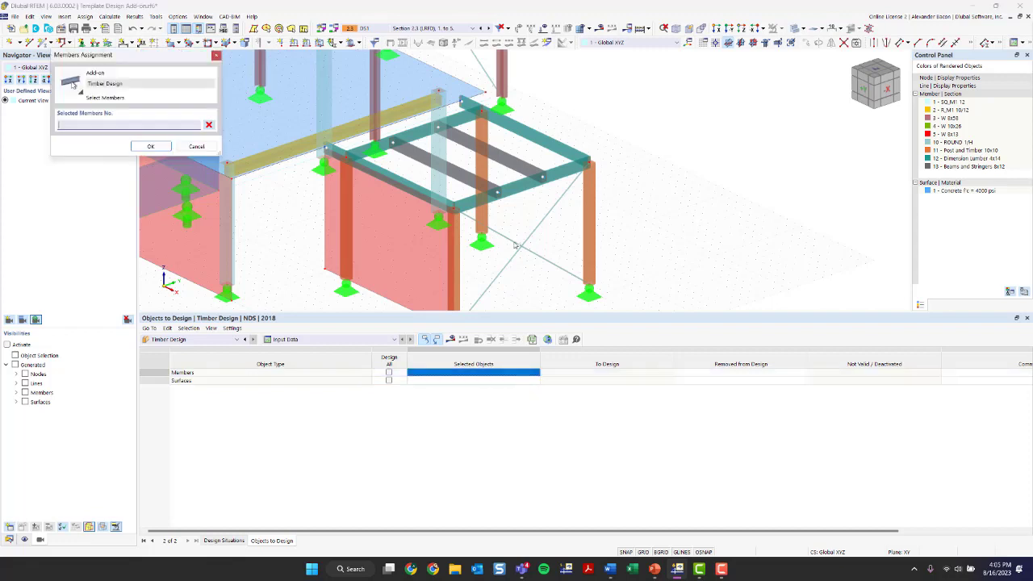
pyautogui.click(459, 171)
pyautogui.click(477, 146)
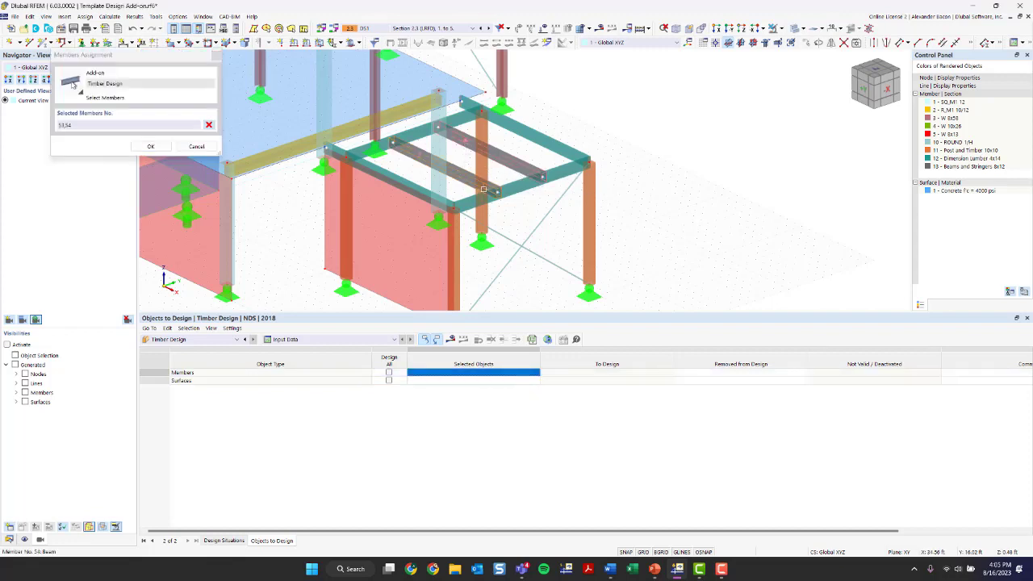
pyautogui.click(150, 146)
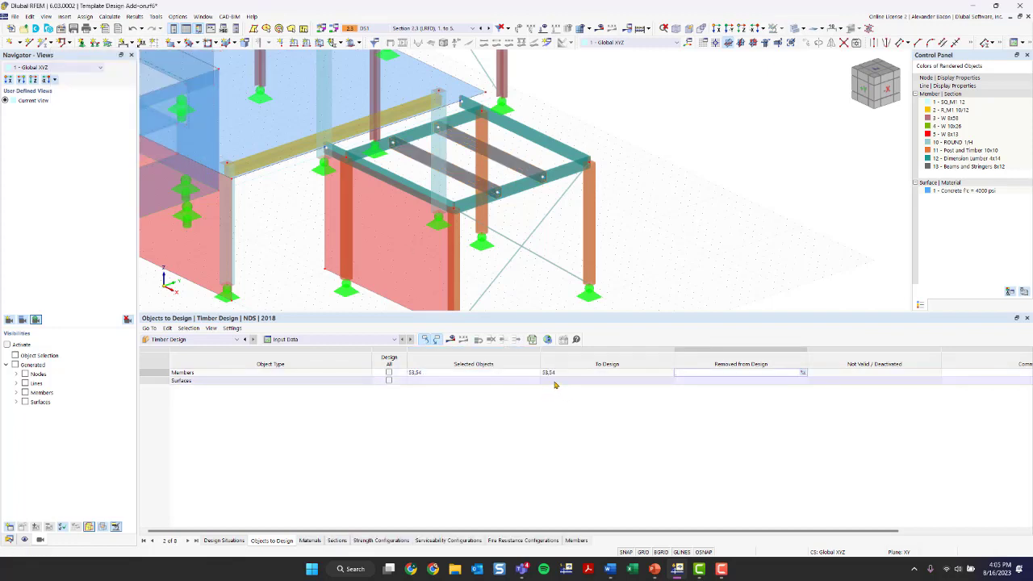
# Step: Review the timber design Materials and Sections lists, then return to Design Situations
pyautogui.click(325, 343)
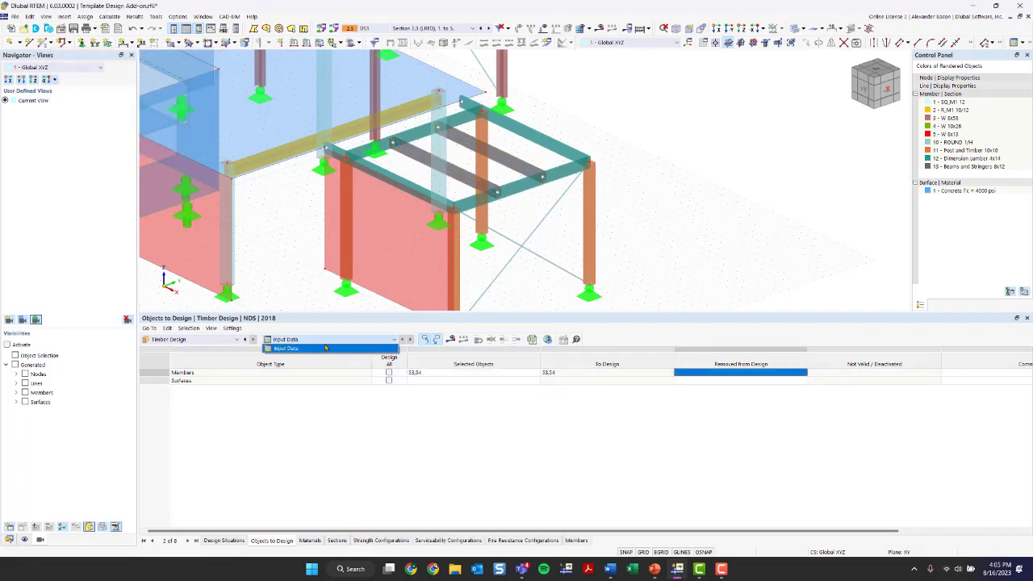
pyautogui.click(325, 348)
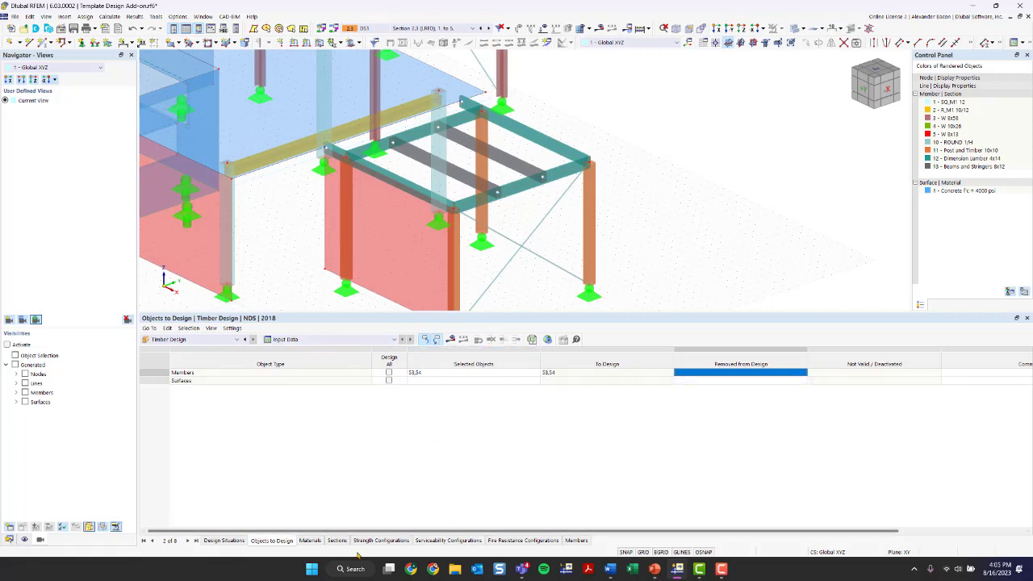
pyautogui.click(311, 540)
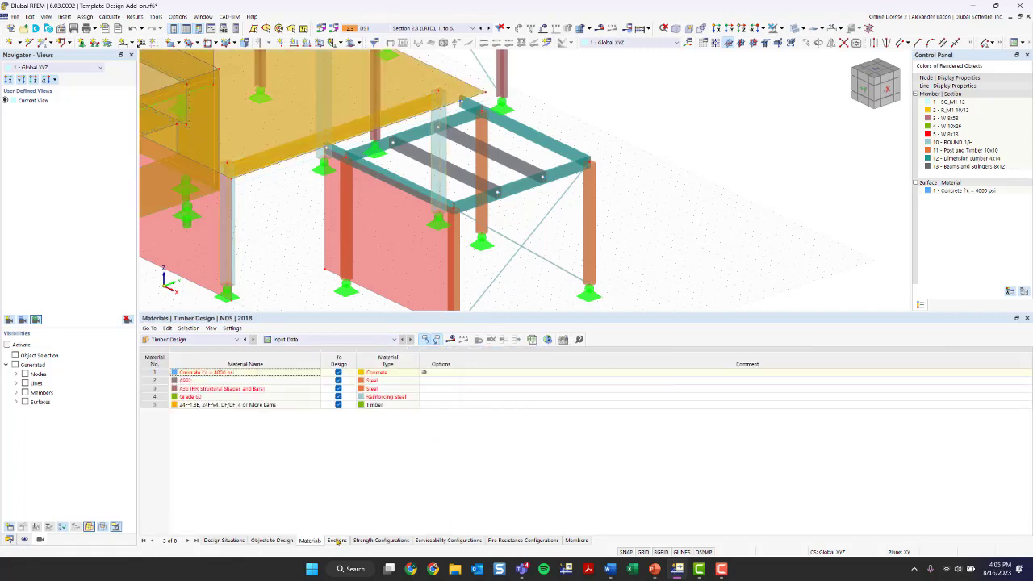
pyautogui.click(337, 541)
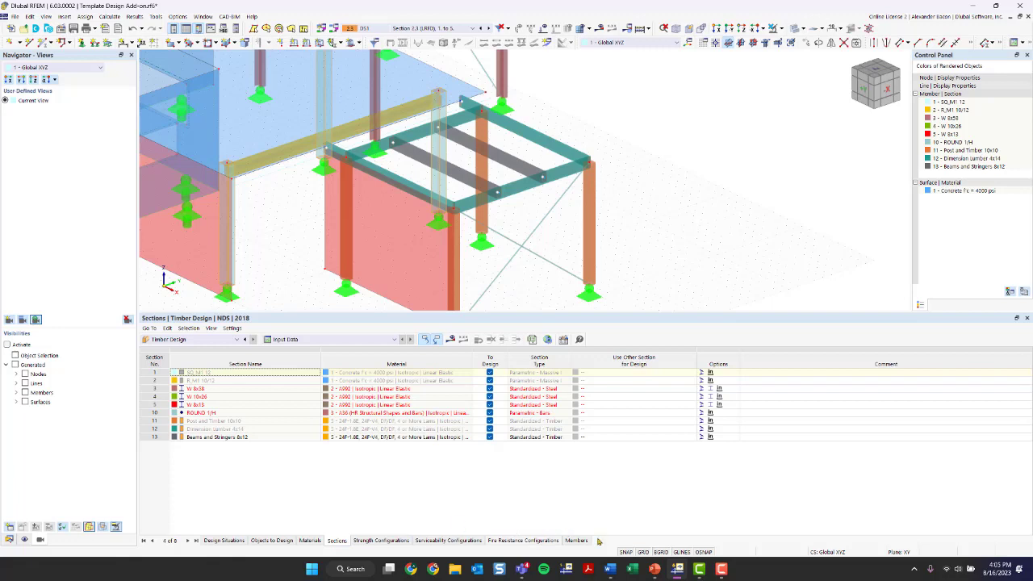
pyautogui.click(311, 541)
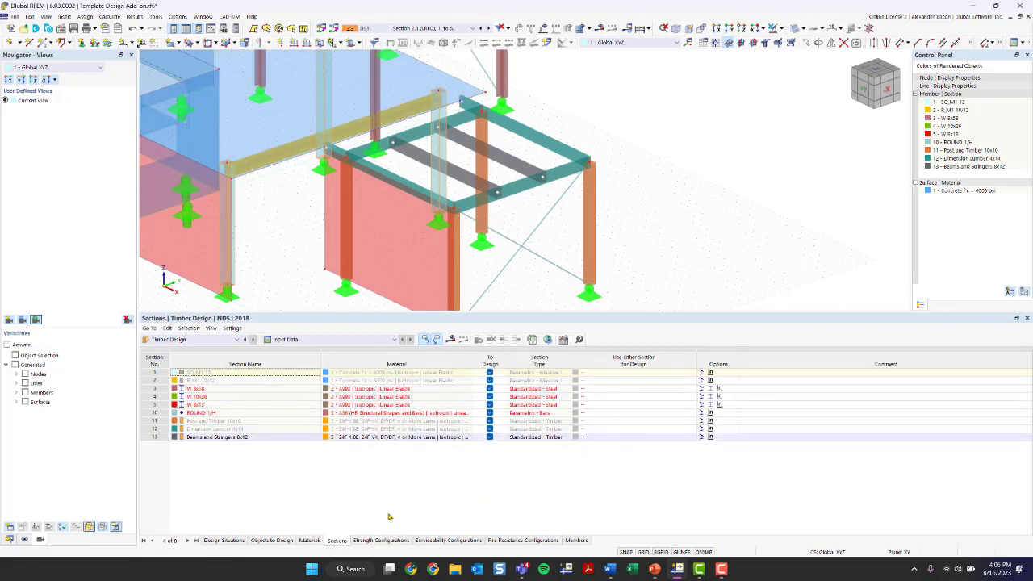
pyautogui.click(233, 540)
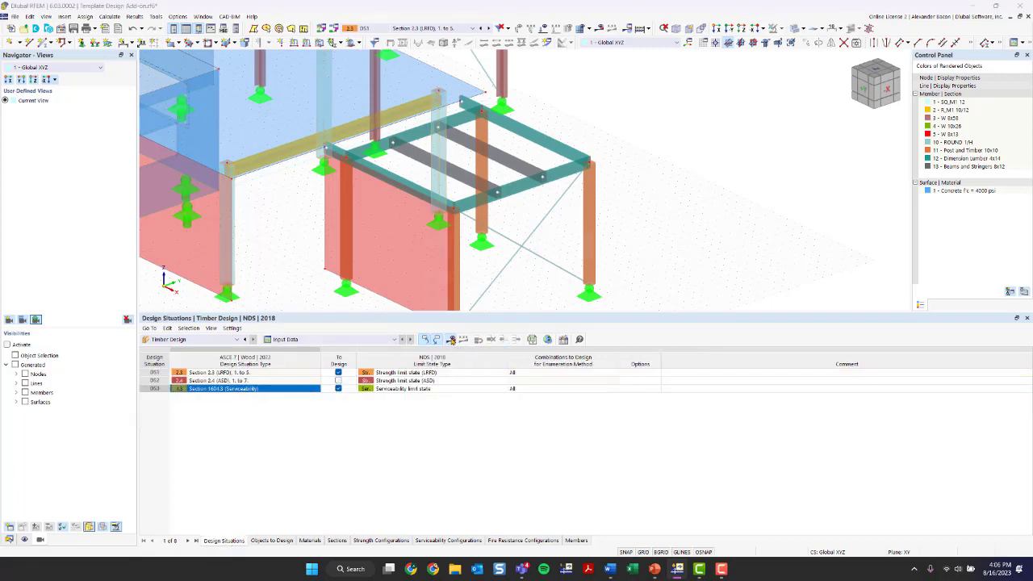
# Step: Run the timber design calculation and confirm it
pyautogui.click(450, 339)
pyautogui.click(553, 326)
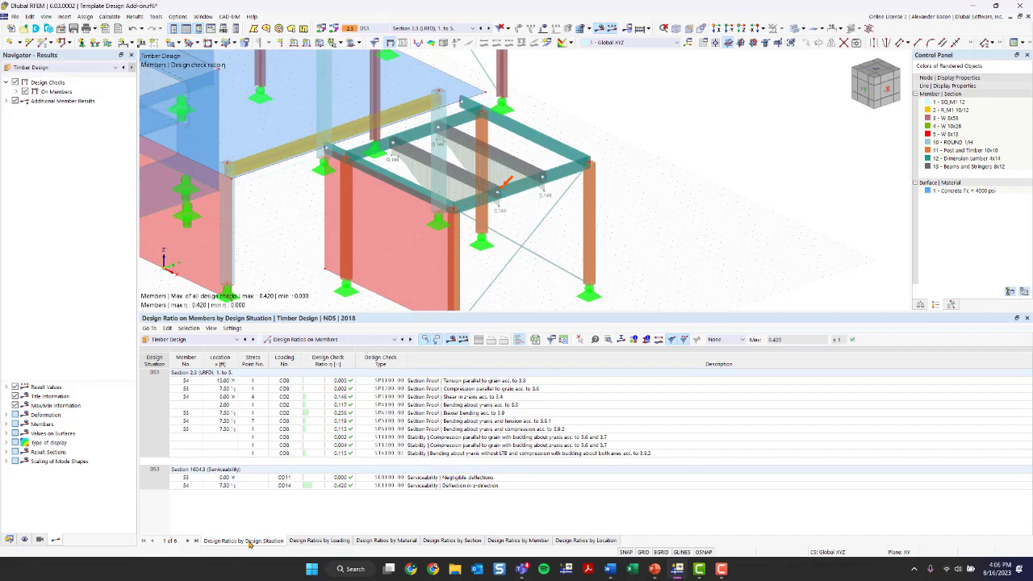
# Step: Select the 'Bending about y-axis acc. to 3.3' row in the Design Ratios table
pyautogui.click(165, 473)
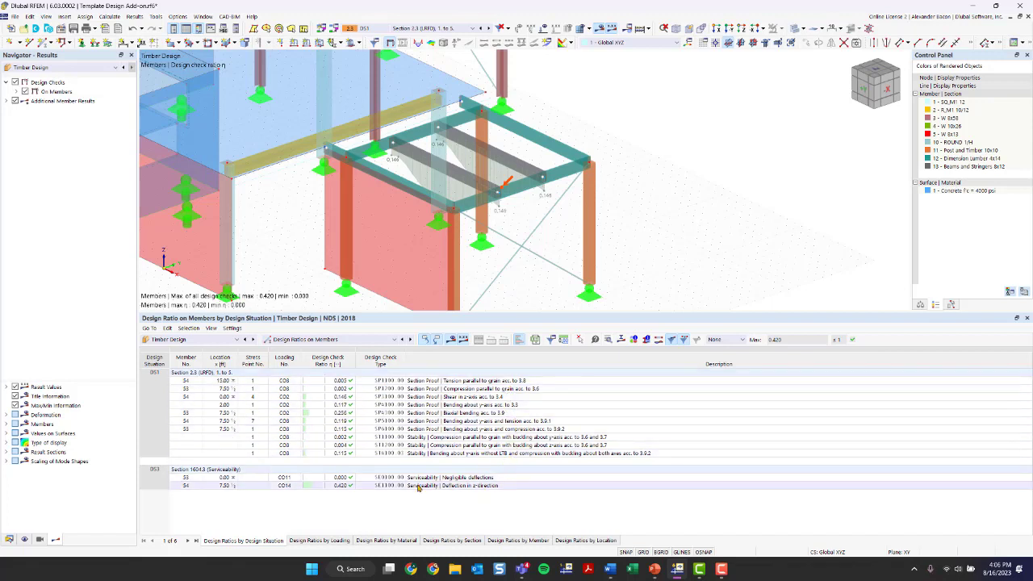
pyautogui.click(482, 404)
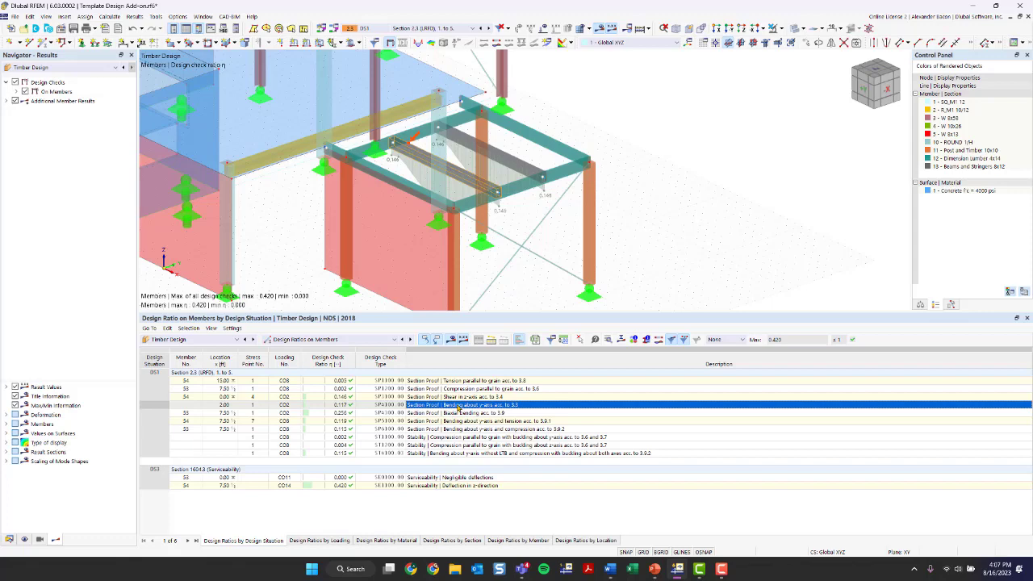
pyautogui.doubleClick(457, 407)
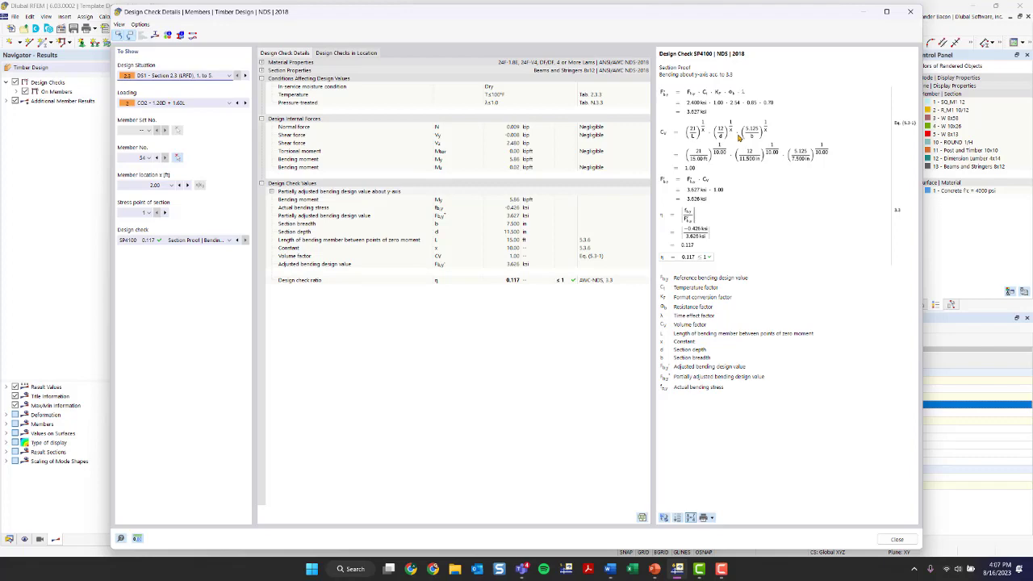
pyautogui.click(910, 11)
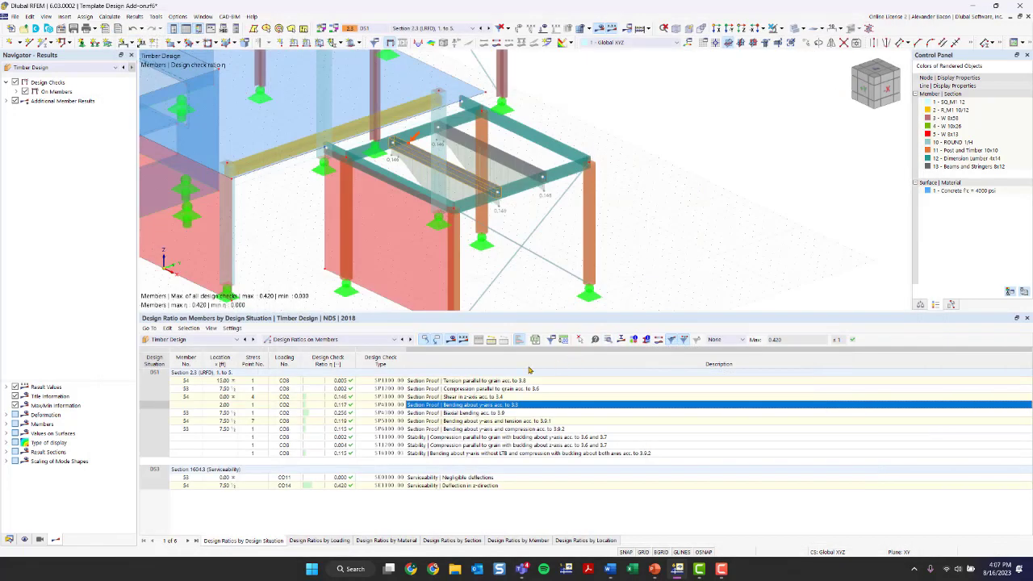
pyautogui.click(516, 382)
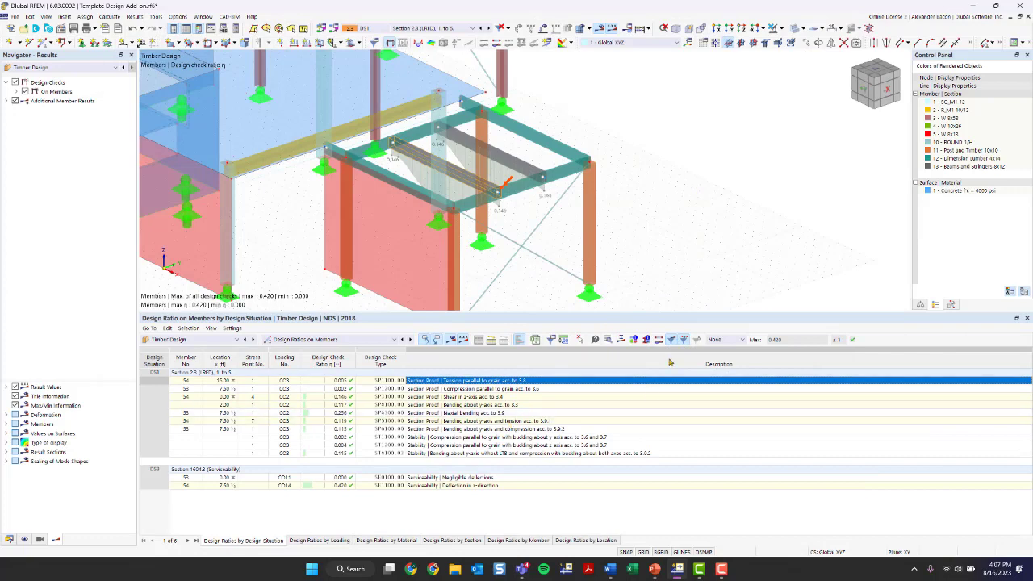
pyautogui.click(608, 340)
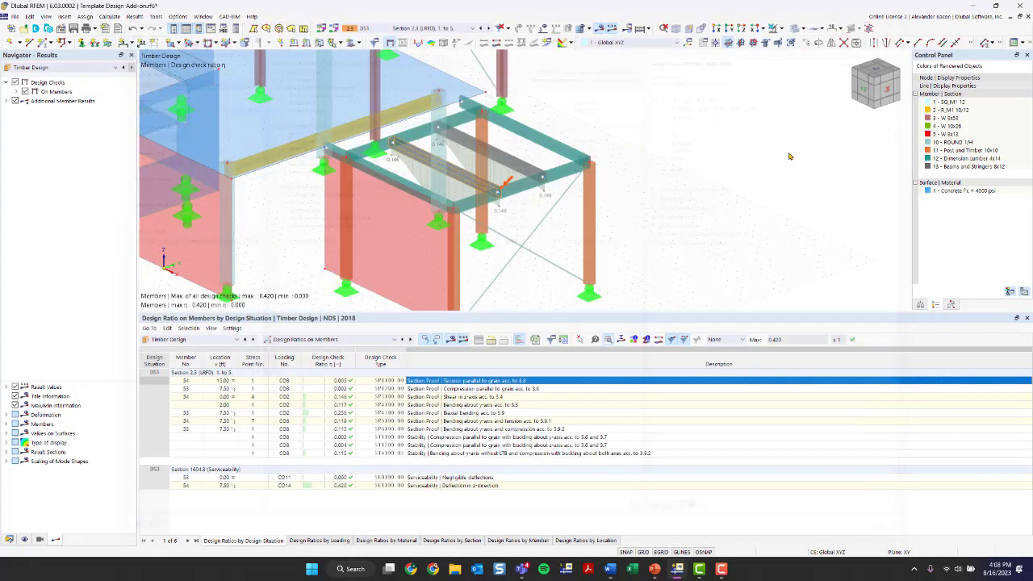
pyautogui.click(910, 12)
pyautogui.click(501, 421)
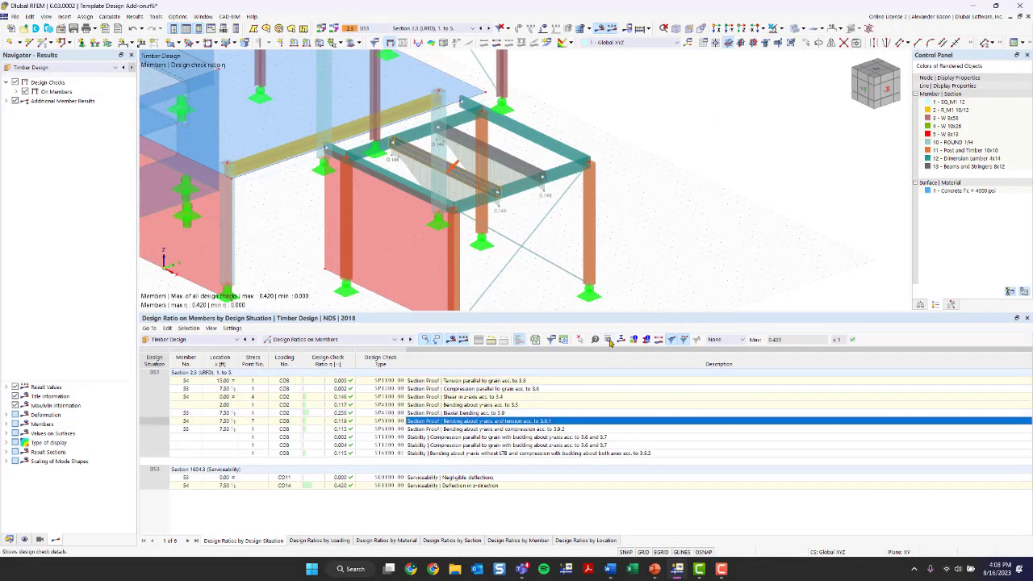
pyautogui.click(611, 339)
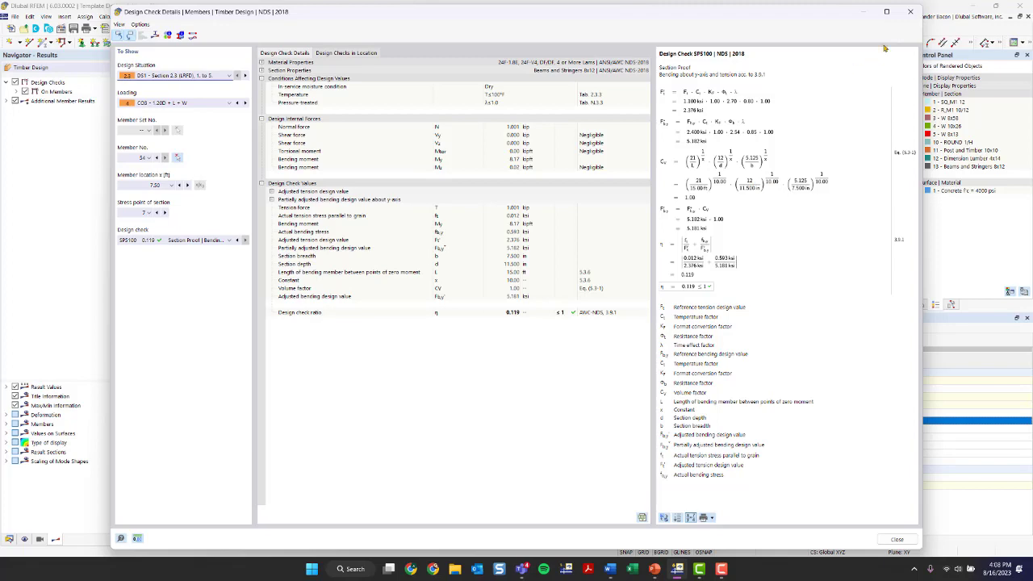
pyautogui.click(910, 12)
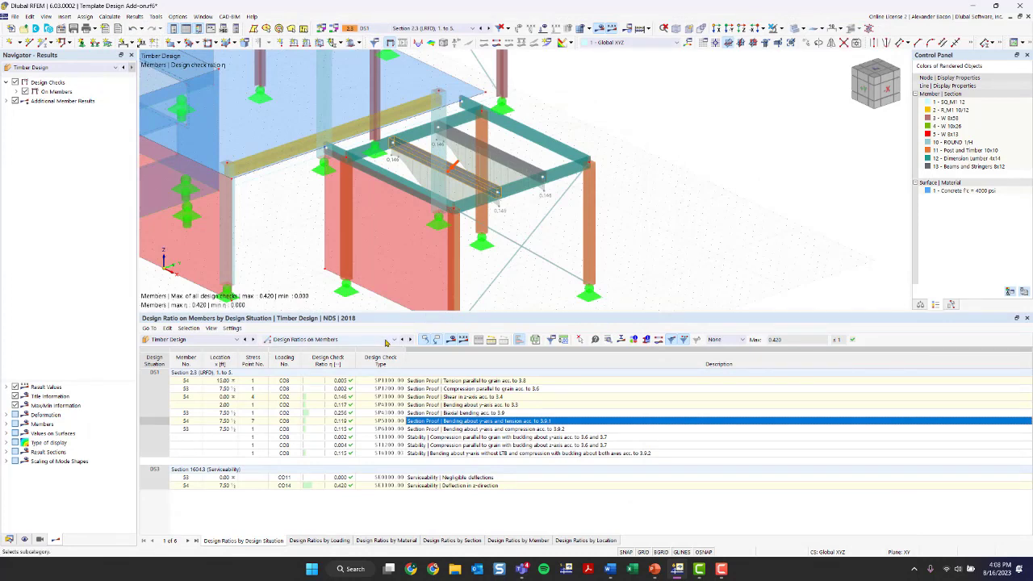
pyautogui.keyDown('ctrl'); pyautogui.moveTo(526, 195); pyautogui.dragTo(601, 179, button='middle'); pyautogui.keyUp('ctrl')
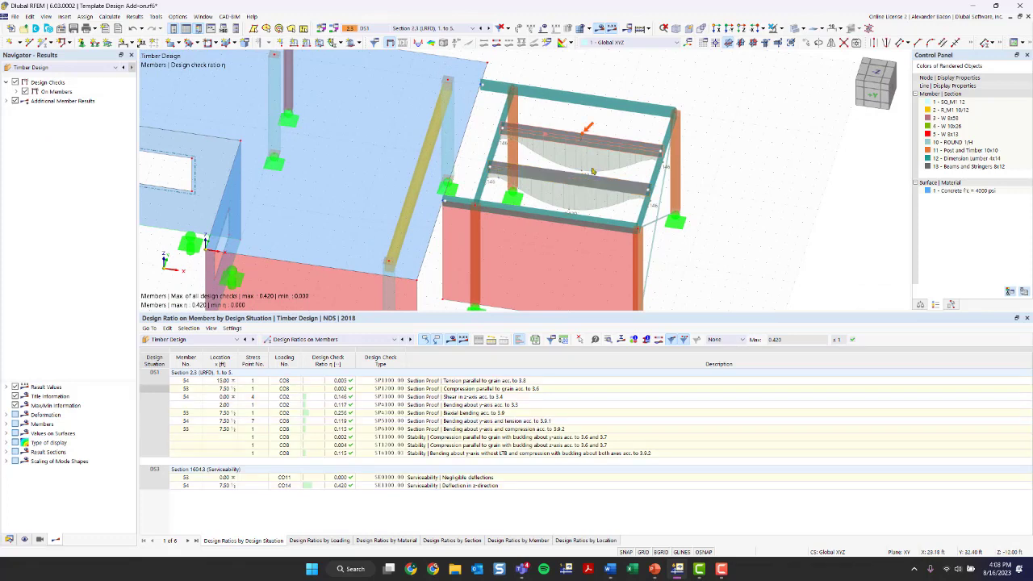
# Step: Show only the two timber beams with greyed parts hidden, zoom in, and expand On Members results
pyautogui.click(782, 28)
pyautogui.click(808, 51)
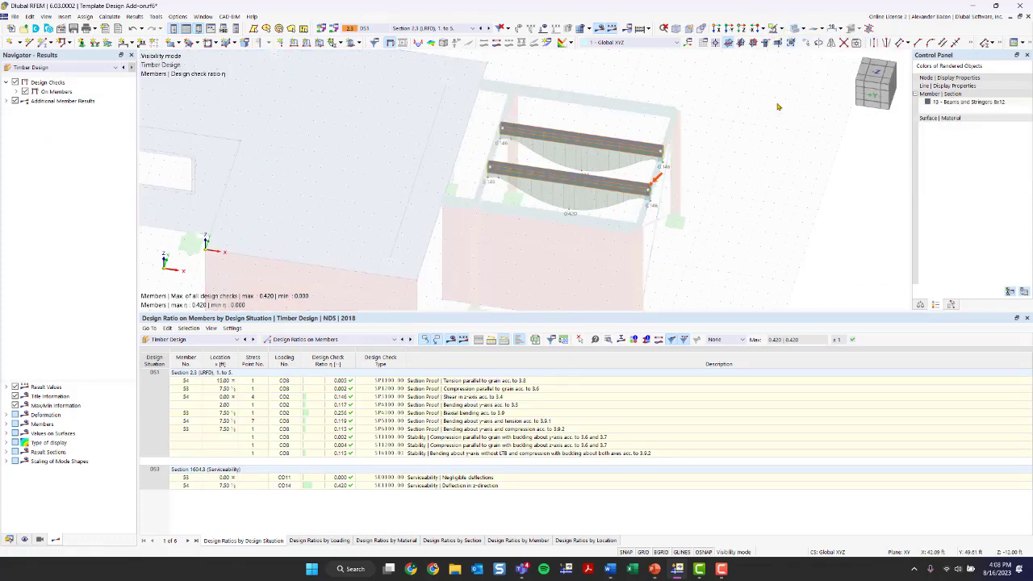
pyautogui.rightClick(750, 198)
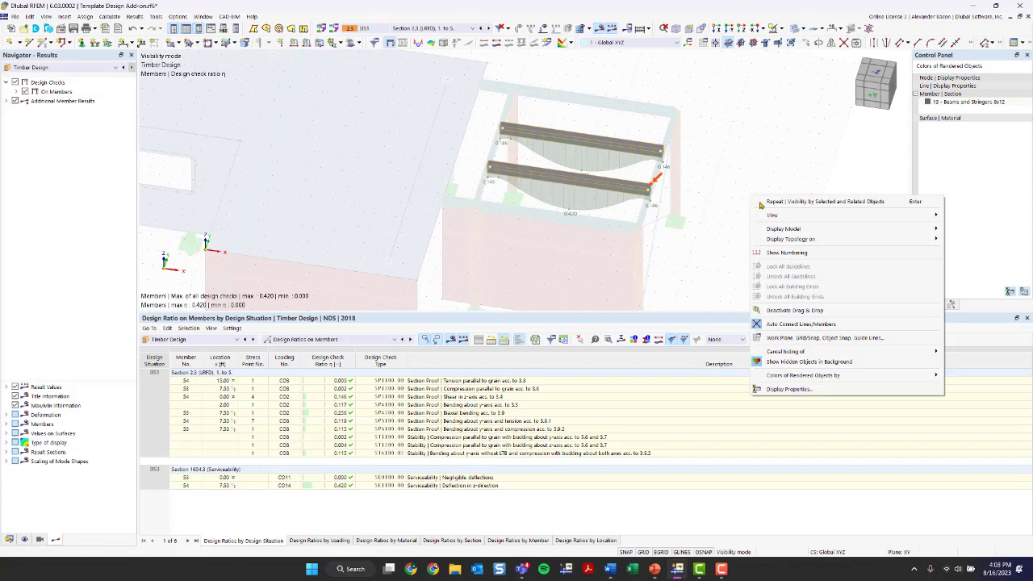
pyautogui.click(788, 351)
pyautogui.keyDown('ctrl'); pyautogui.moveTo(705, 272); pyautogui.dragTo(411, 218, button='middle'); pyautogui.keyUp('ctrl')
pyautogui.scroll(4, 508, 168)
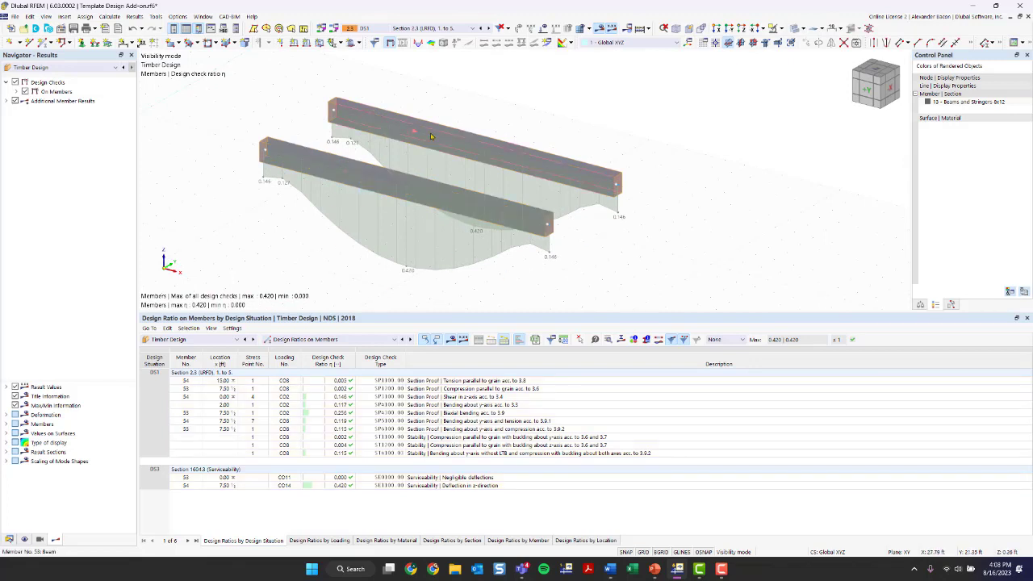
pyautogui.click(7, 100)
pyautogui.click(17, 92)
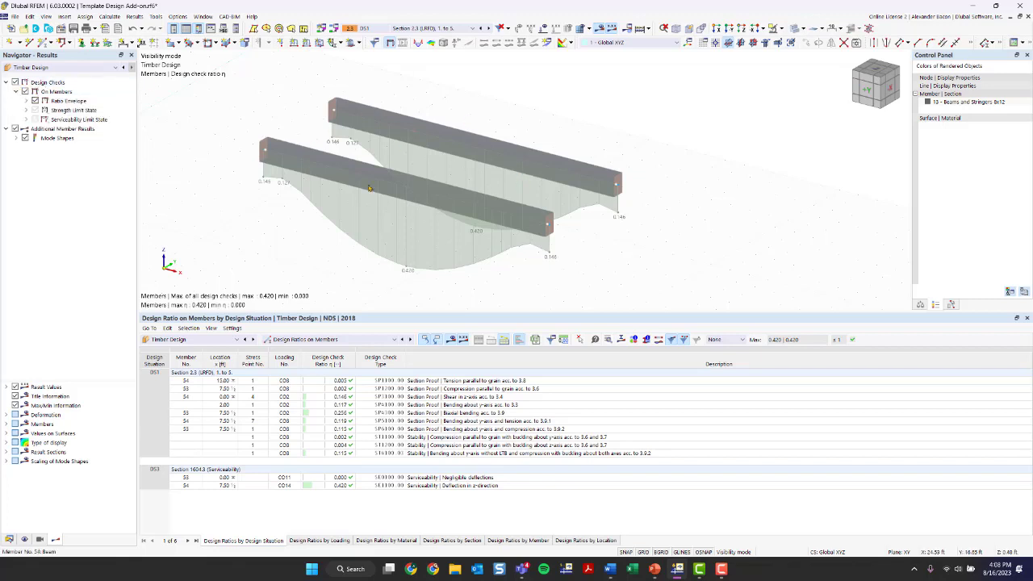
# Step: Set Ratio Envelope to the maximum of selected design checks and turn off design ratio diagrams
pyautogui.click(25, 100)
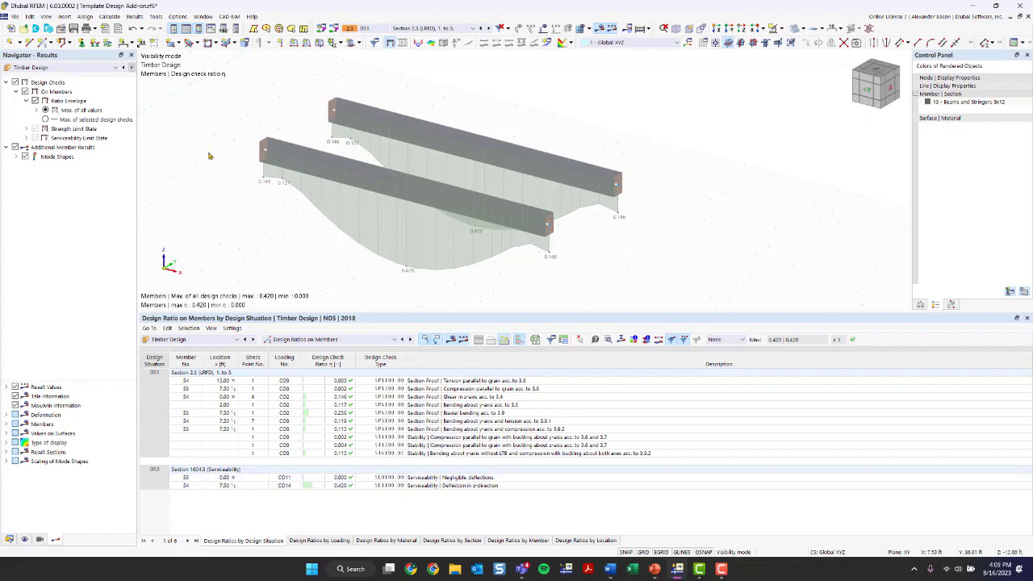
pyautogui.click(46, 119)
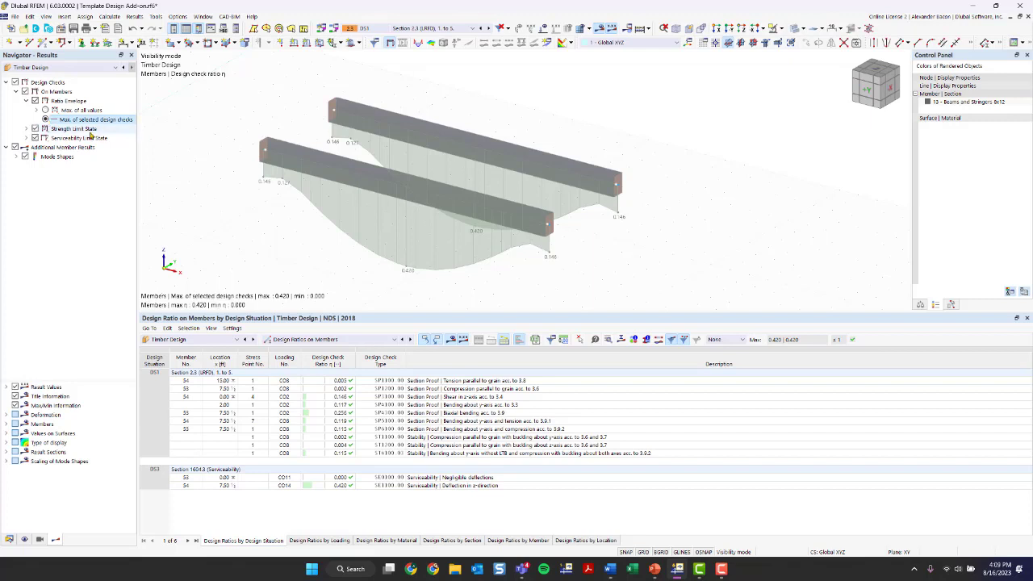
pyautogui.click(26, 128)
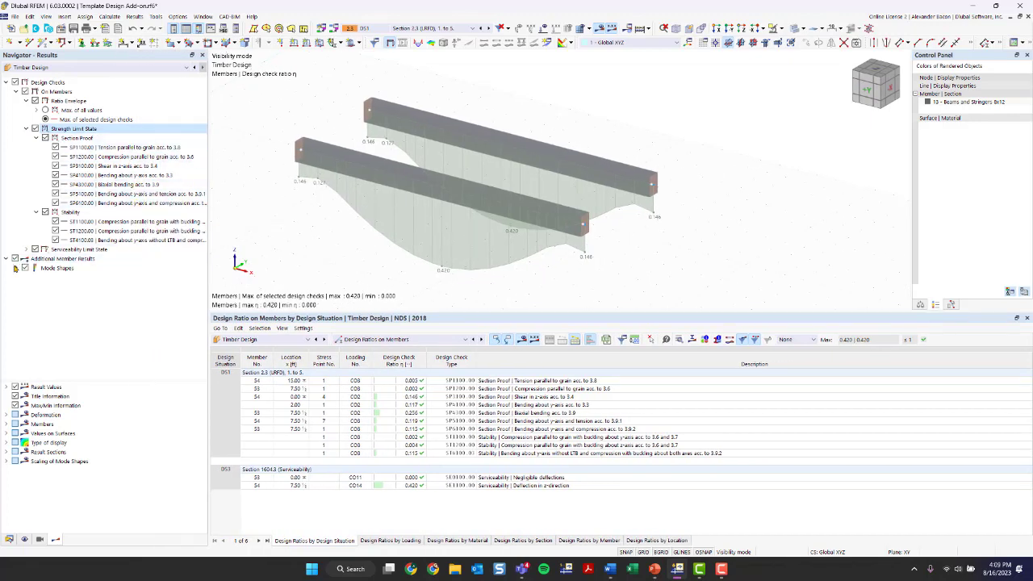
pyautogui.doubleClick(44, 266)
pyautogui.click(15, 82)
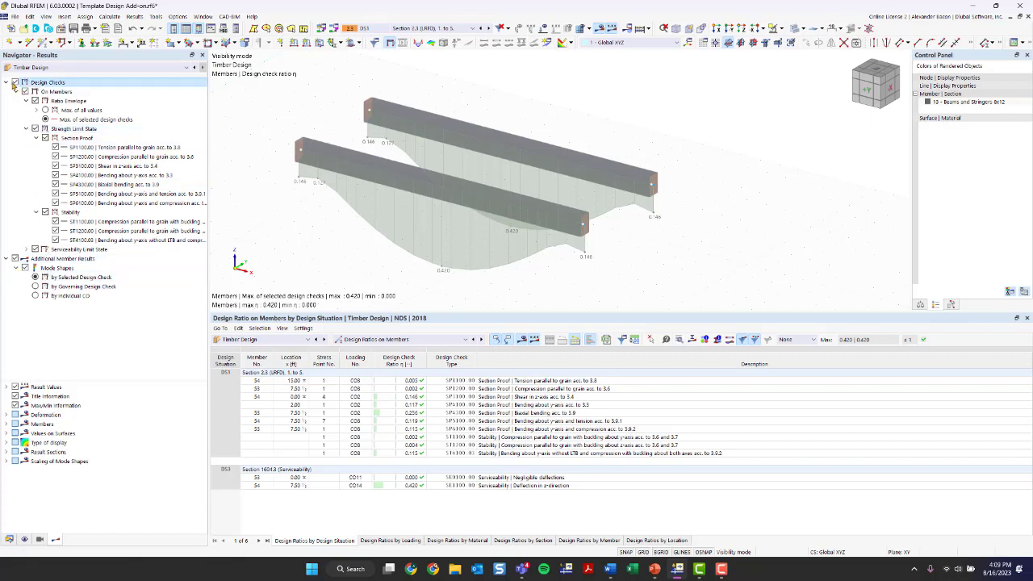
# Step: Base mode shapes on the selected design check and uncheck Additional Member Results
pyautogui.click(36, 287)
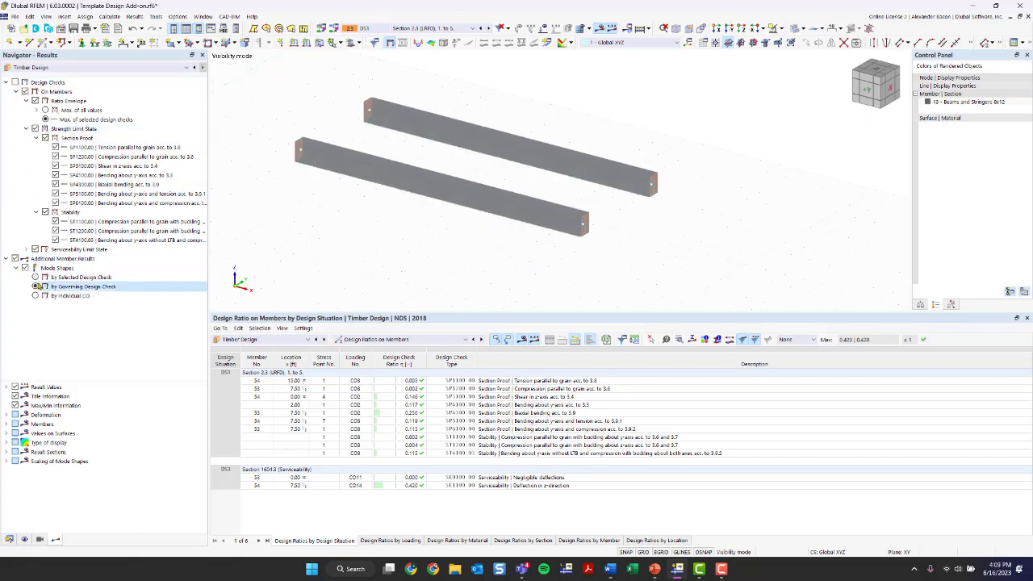
pyautogui.click(16, 268)
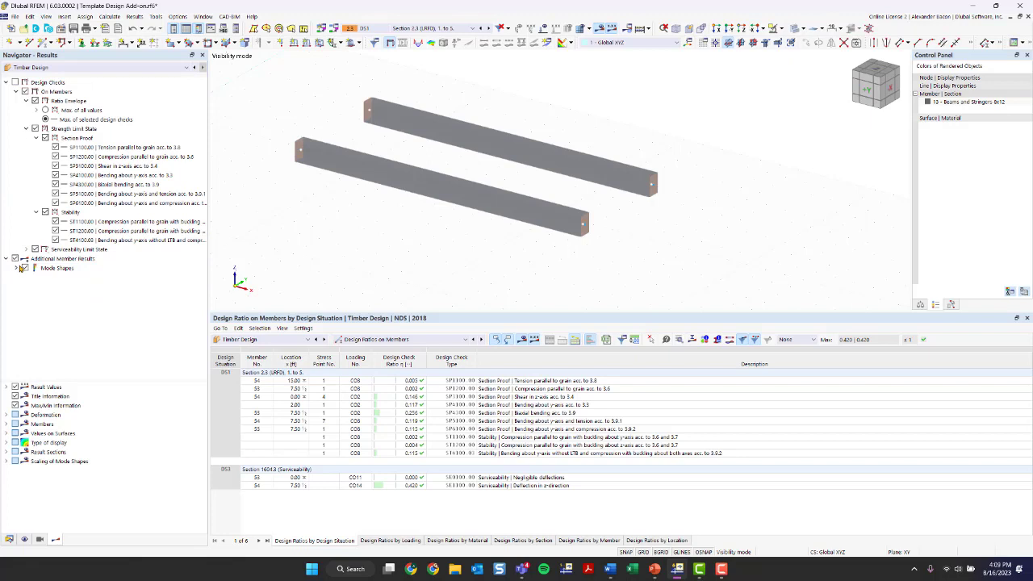
pyautogui.click(16, 267)
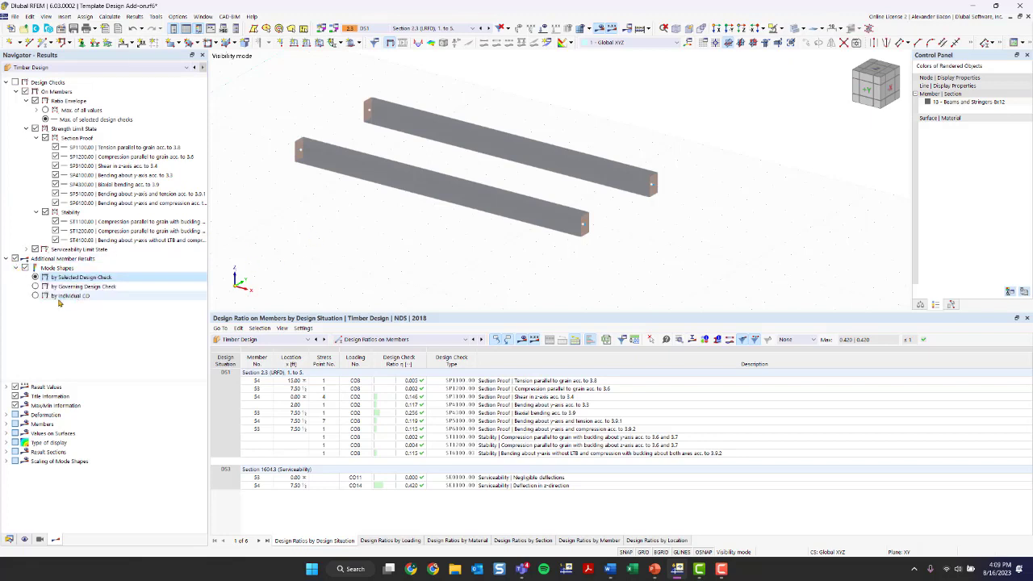
pyautogui.click(36, 296)
pyautogui.click(37, 286)
pyautogui.click(36, 278)
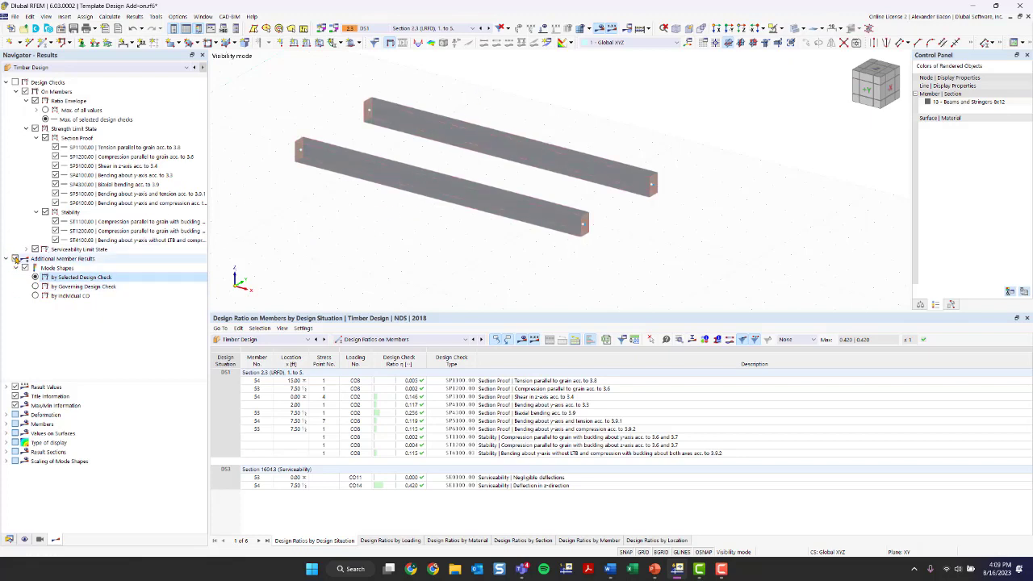
pyautogui.click(14, 259)
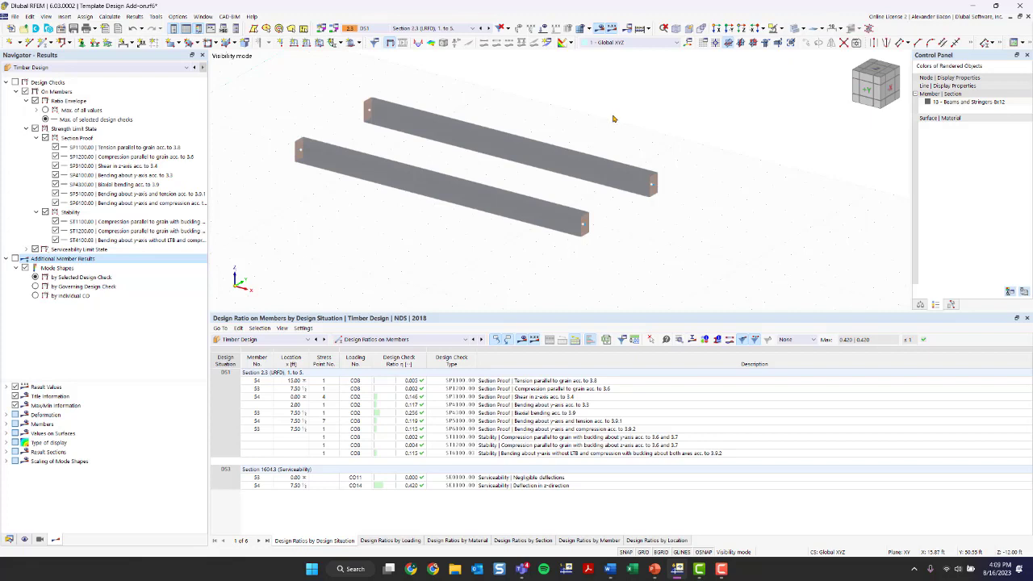
pyautogui.scroll(-2, 613, 118)
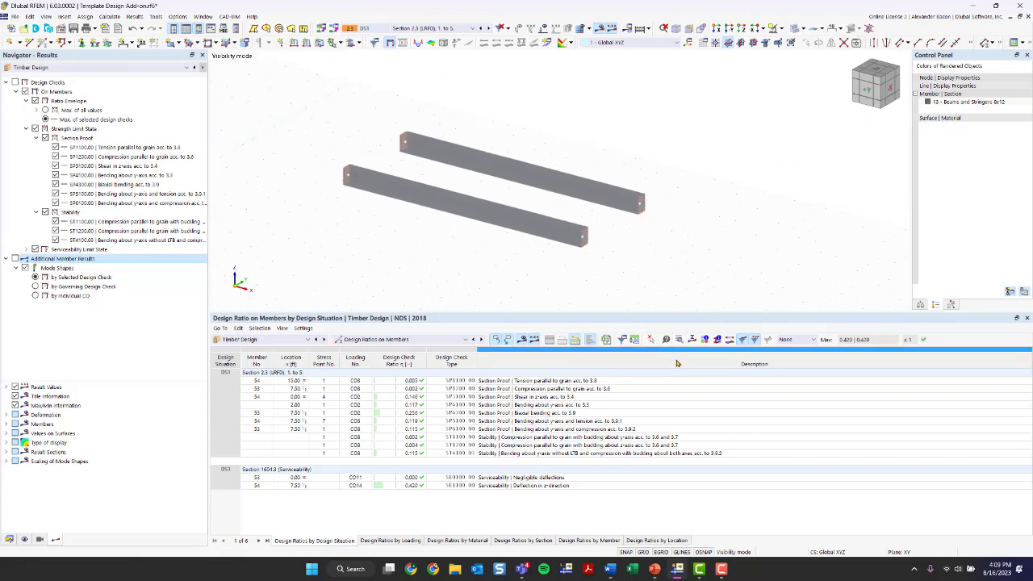
# Step: Switch the Navigator to Data, save the model, and cancel visibility mode to show the whole structure
pyautogui.click(9, 539)
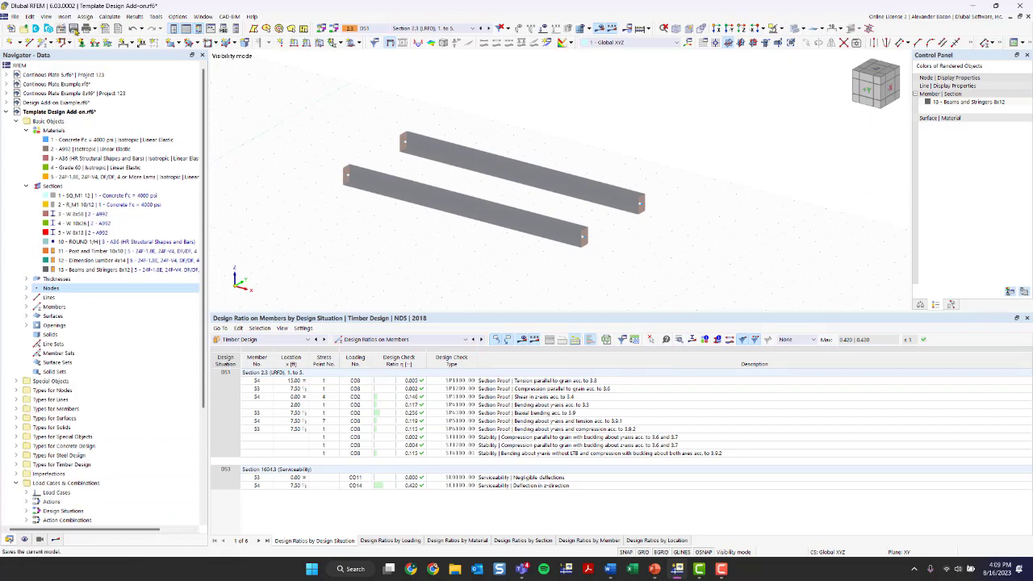
pyautogui.click(73, 29)
pyautogui.click(780, 28)
pyautogui.click(799, 90)
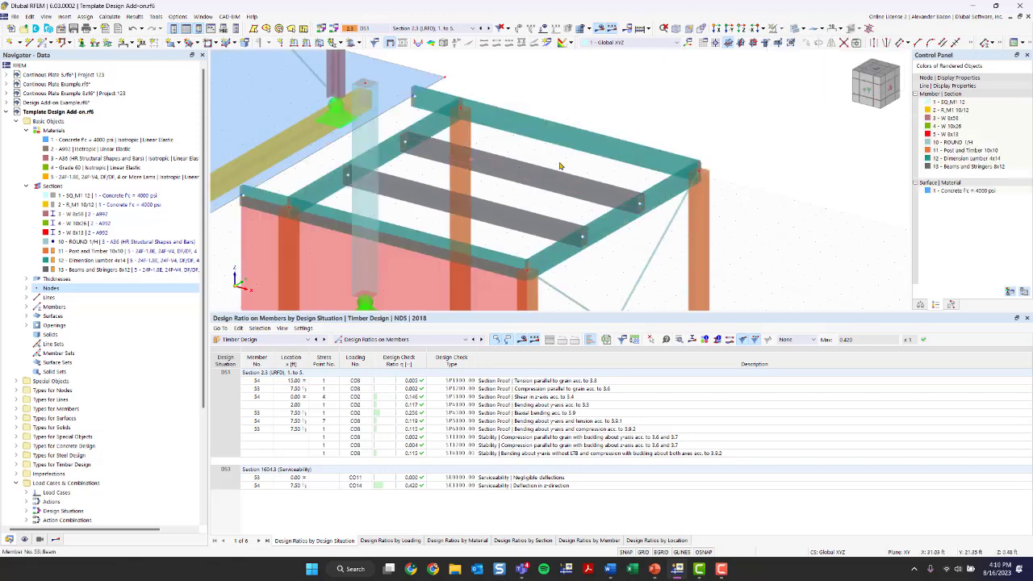
pyautogui.scroll(1, 649, 167)
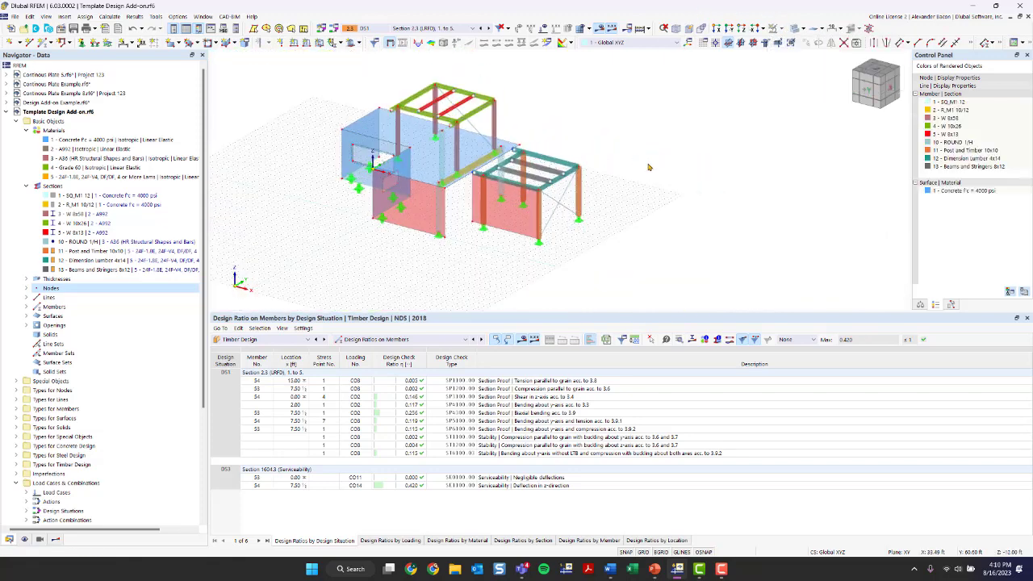
pyautogui.keyDown('ctrl'); pyautogui.moveTo(649, 167); pyautogui.dragTo(541, 220, button='middle'); pyautogui.keyUp('ctrl')
pyautogui.scroll(2, 542, 220)
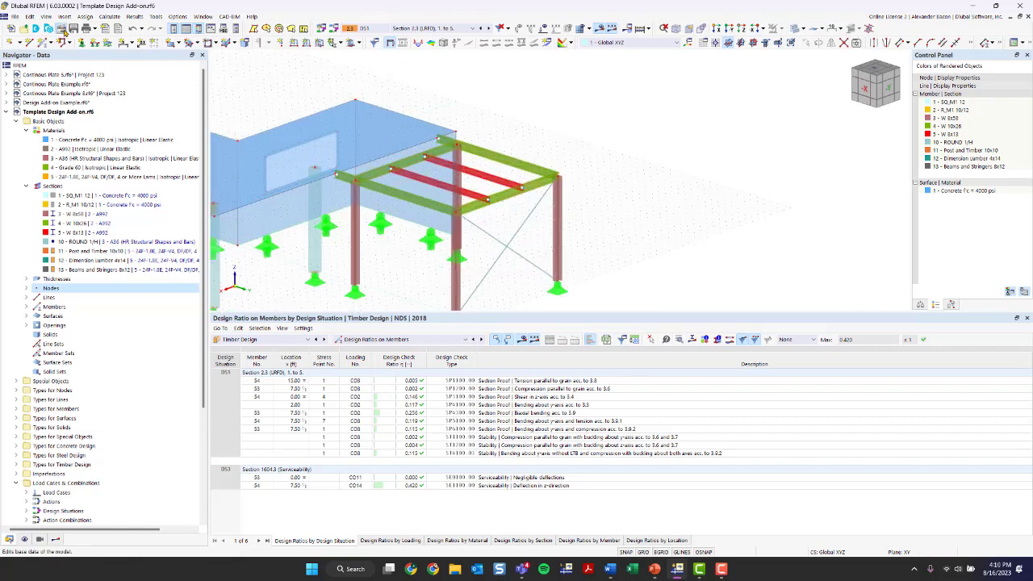
# Step: Check the enabled add-ons in the model's Base Data settings
pyautogui.click(62, 29)
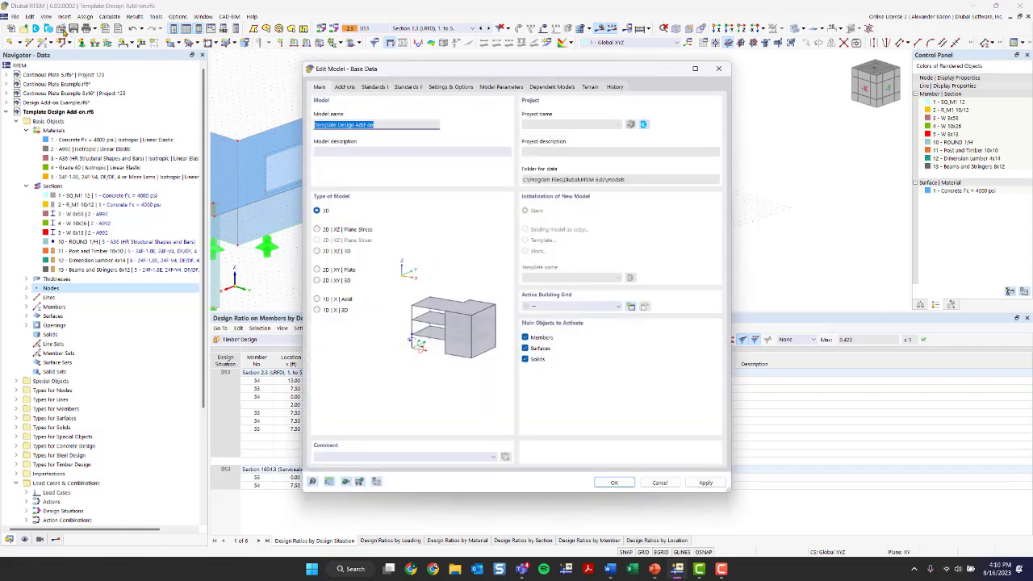
pyautogui.click(343, 86)
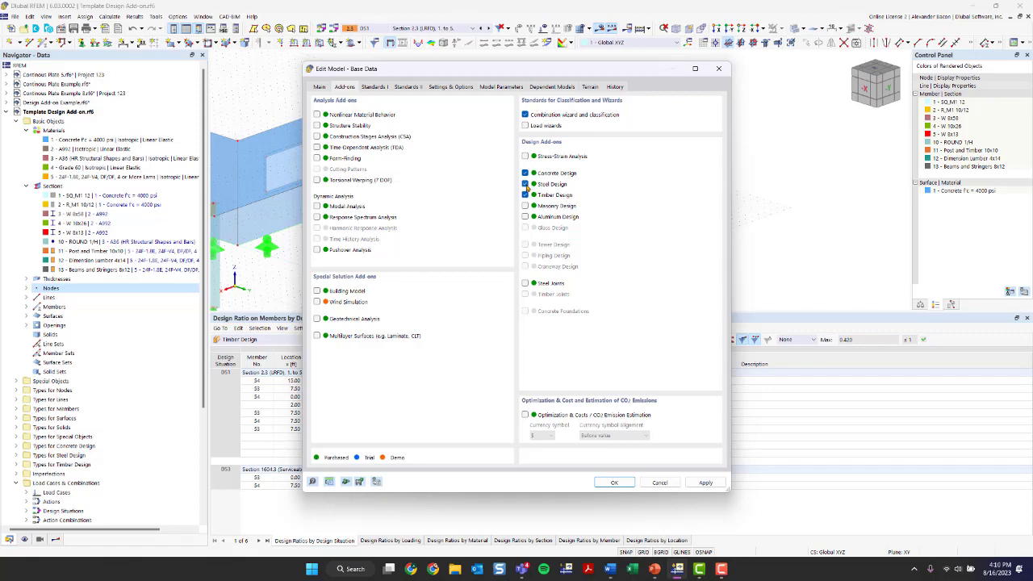
pyautogui.click(718, 69)
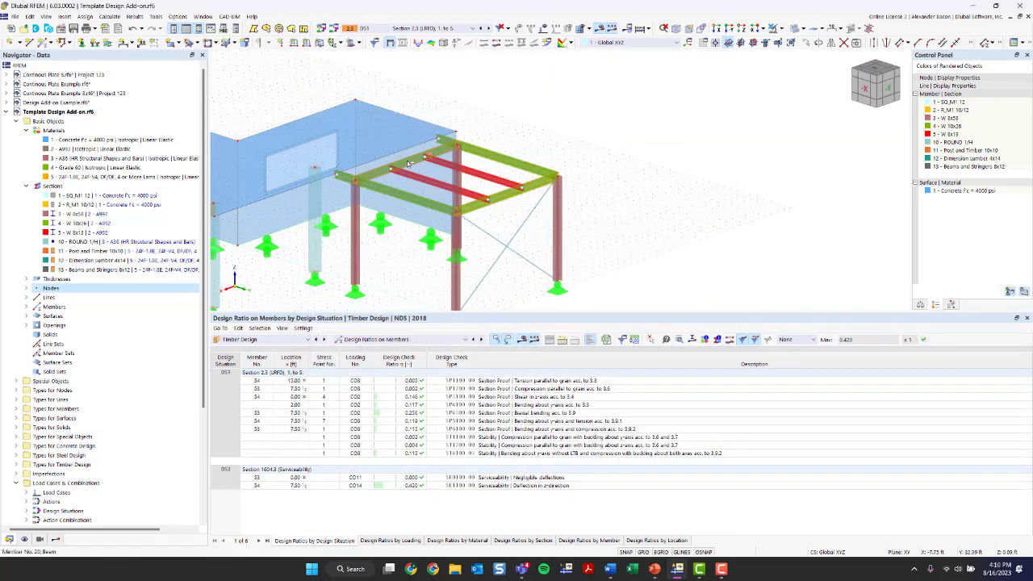
# Step: Create a new effective length definition in the Design Types tab of beam members 20 and 21
pyautogui.doubleClick(502, 200)
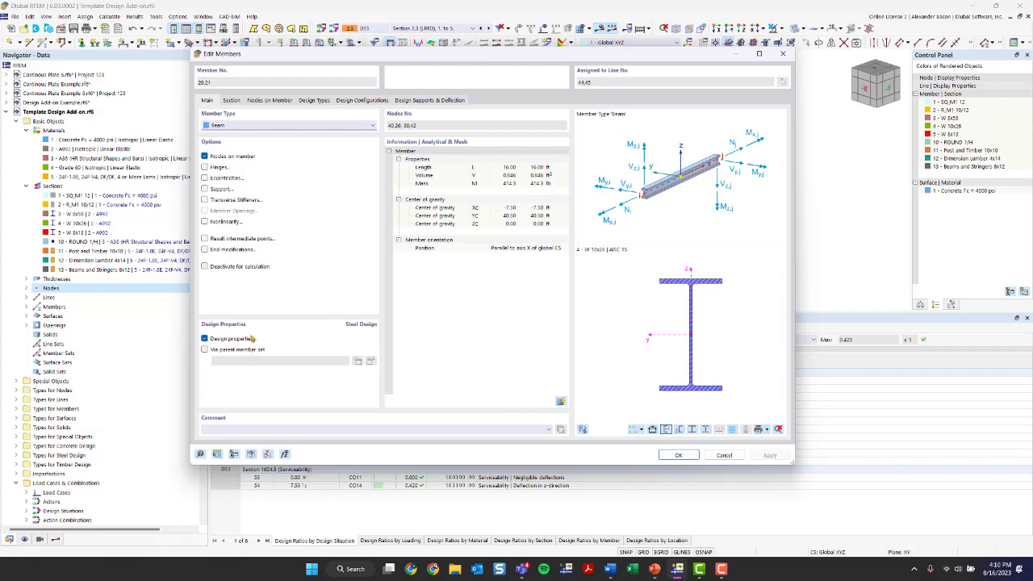
pyautogui.click(232, 100)
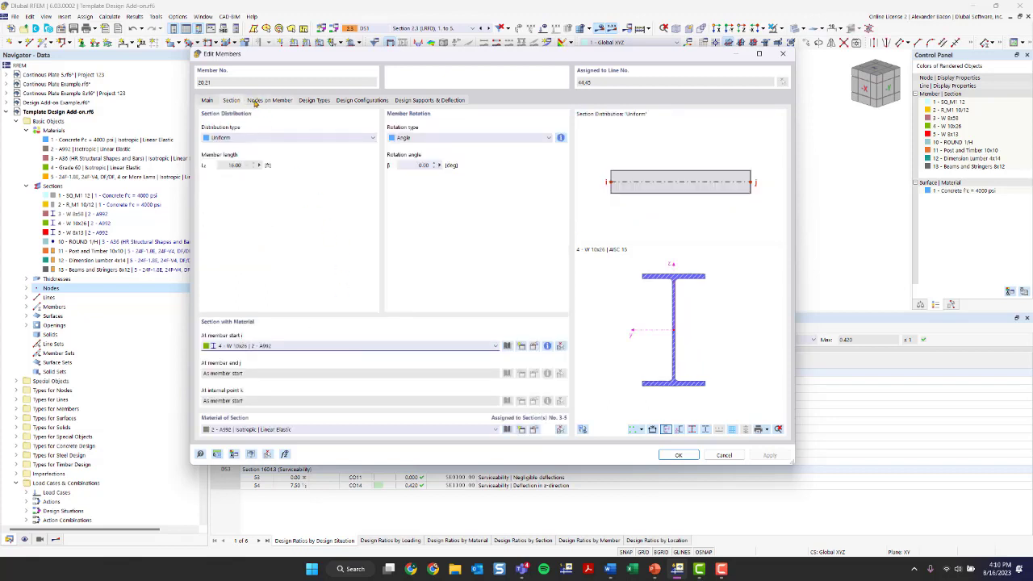
pyautogui.click(315, 100)
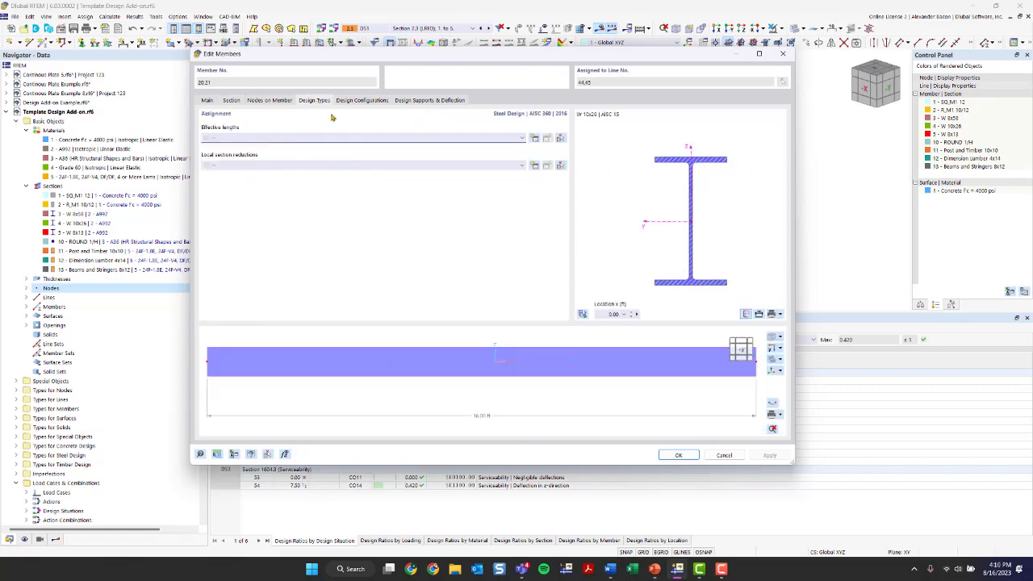
pyautogui.click(354, 139)
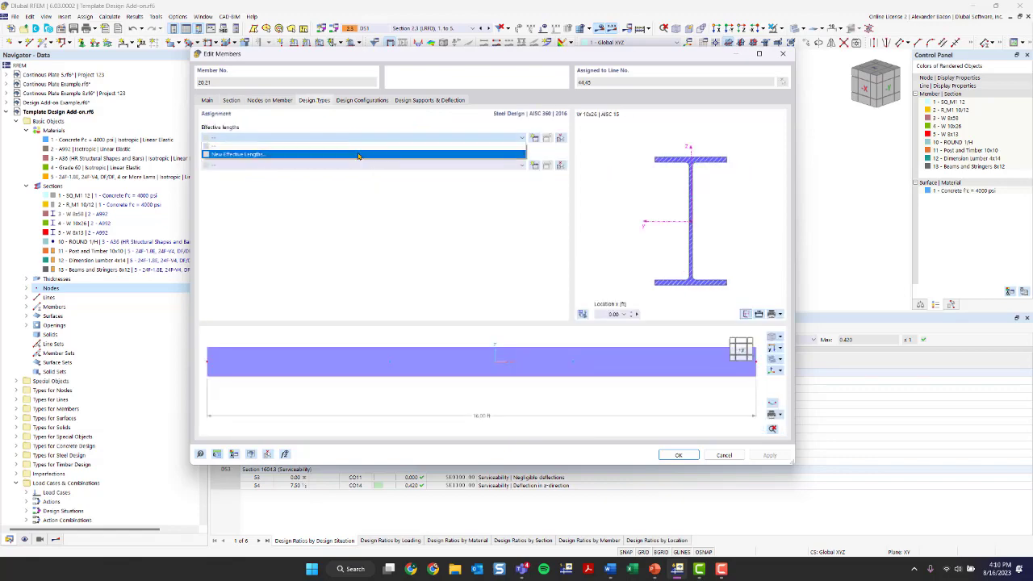
pyautogui.click(358, 155)
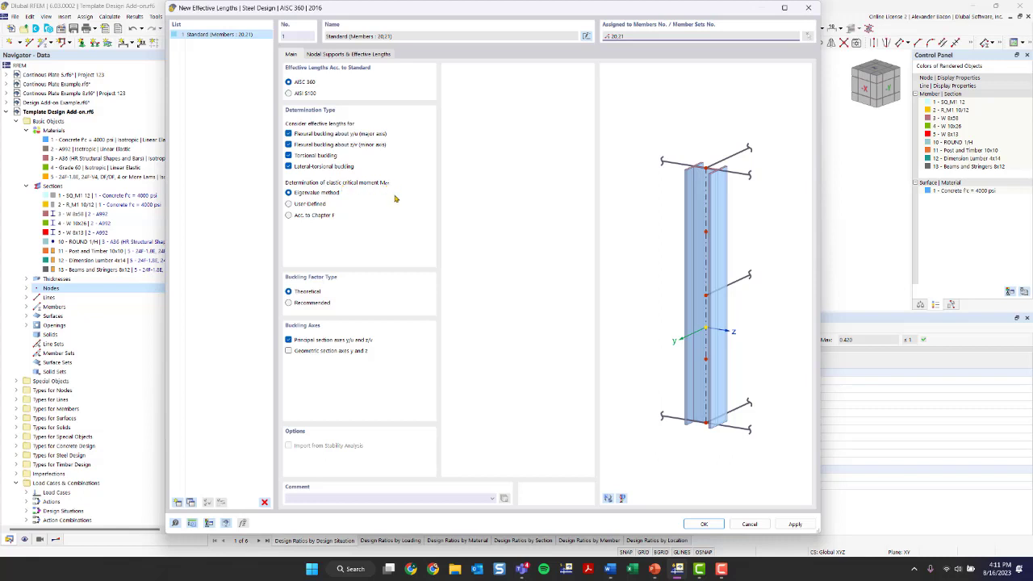
# Step: Determine the elastic critical moment per Chapter F rather than eigenvalue, with Cb left at 1.0
pyautogui.click(302, 217)
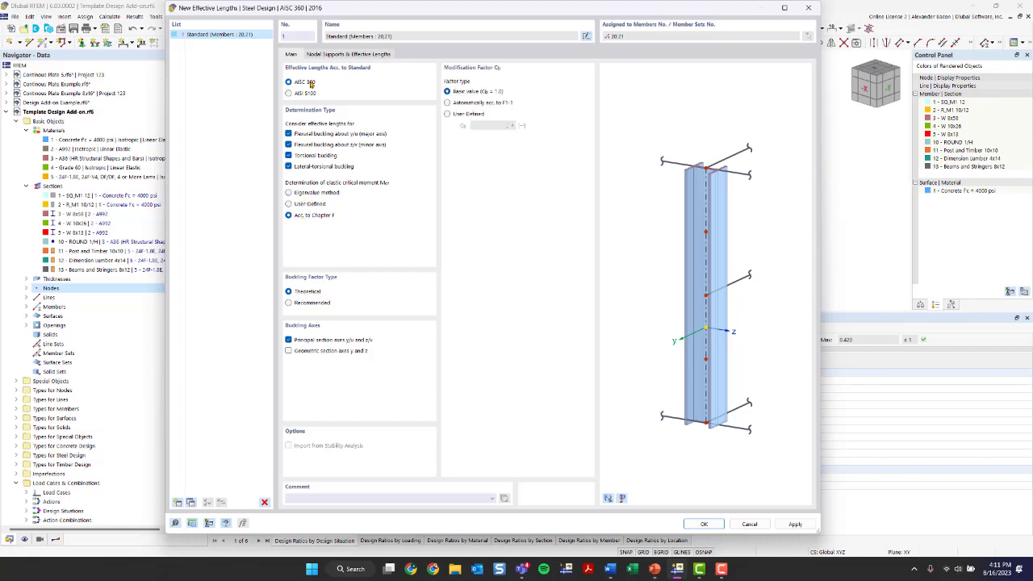
pyautogui.click(308, 195)
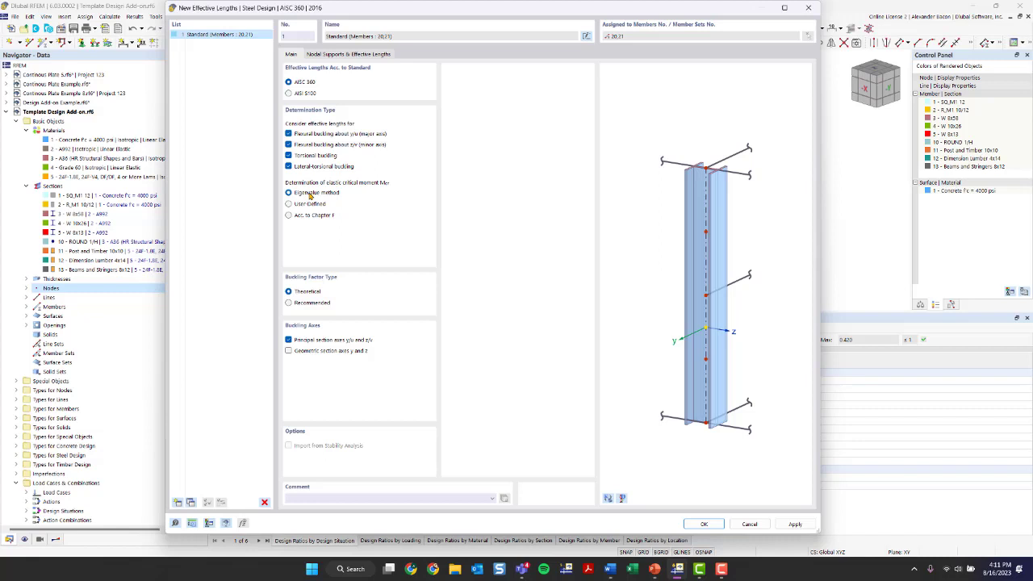
pyautogui.click(293, 216)
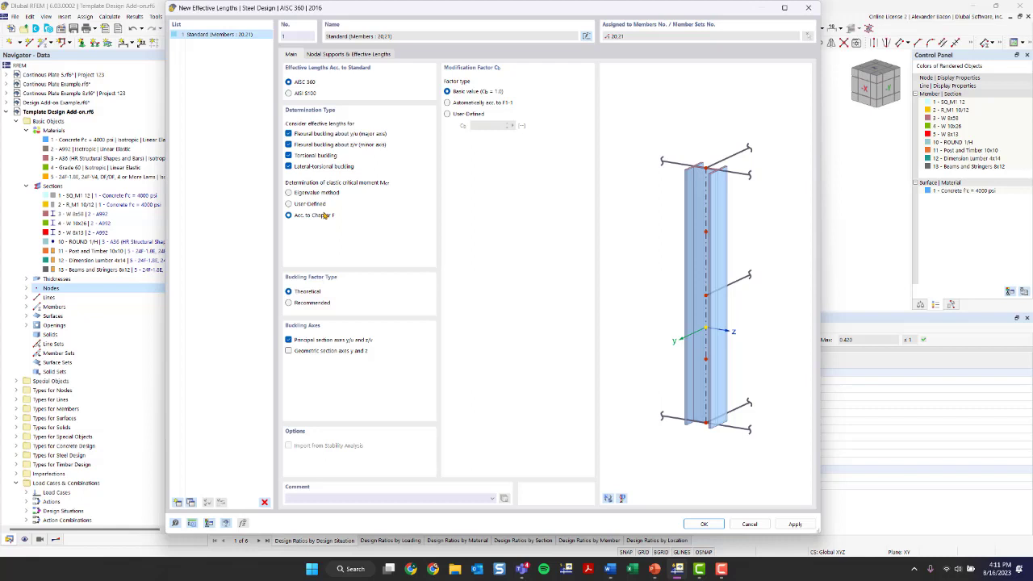
# Step: In Nodal Supports & Effective Lengths, enable Intermediate nodes for the beams' effective lengths
pyautogui.click(319, 54)
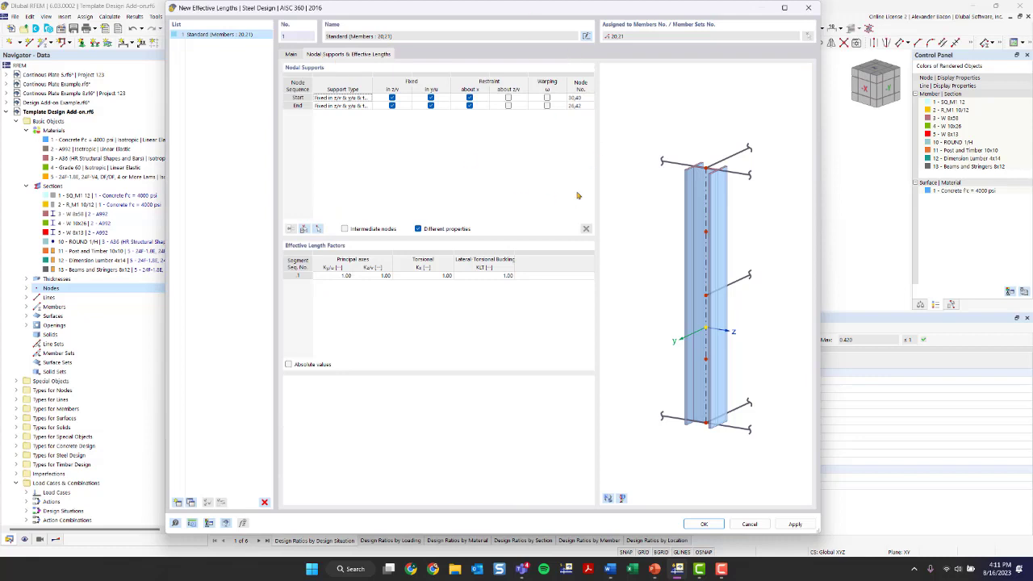
pyautogui.click(609, 498)
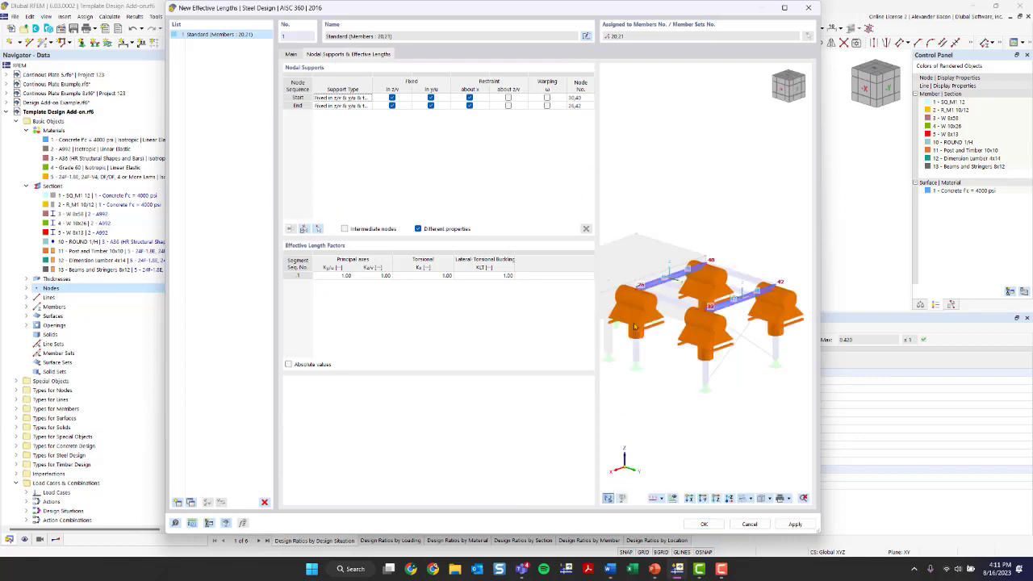
pyautogui.scroll(6, 685, 323)
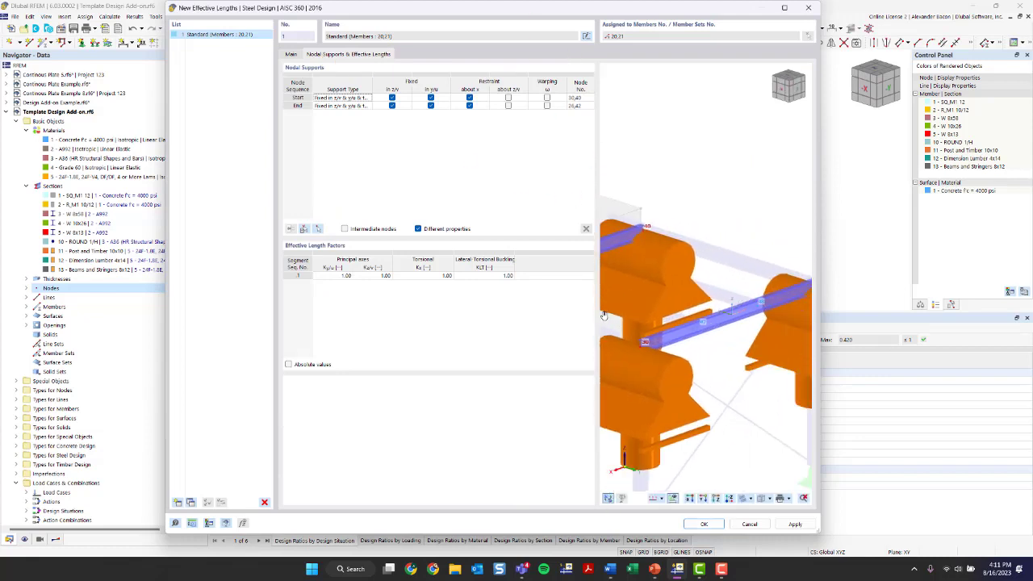
pyautogui.keyDown('ctrl'); pyautogui.moveTo(634, 358); pyautogui.dragTo(780, 330, button='middle'); pyautogui.keyUp('ctrl')
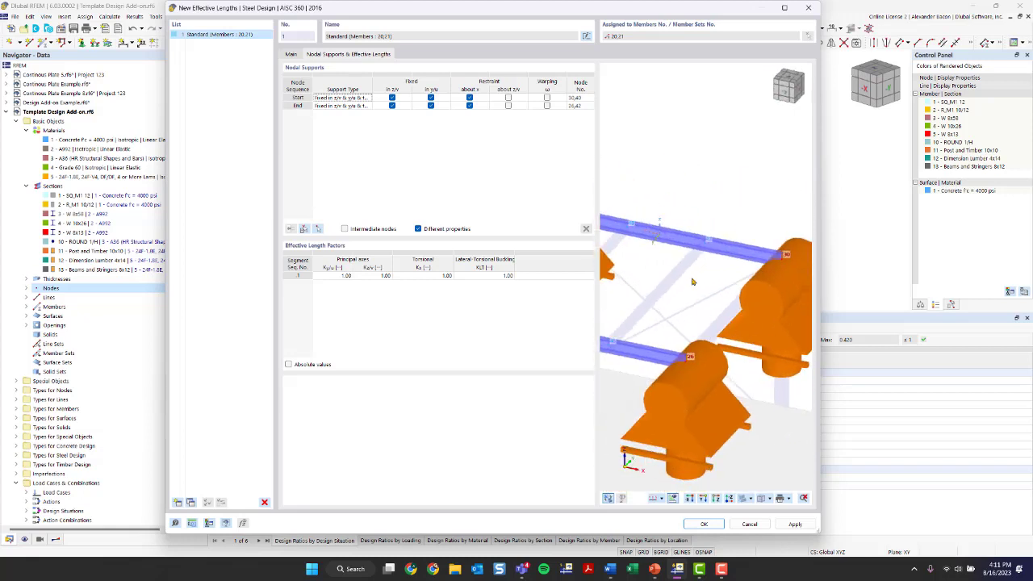
pyautogui.scroll(-3, 688, 260)
pyautogui.keyDown('ctrl'); pyautogui.moveTo(688, 260); pyautogui.dragTo(655, 311, button='middle'); pyautogui.keyUp('ctrl')
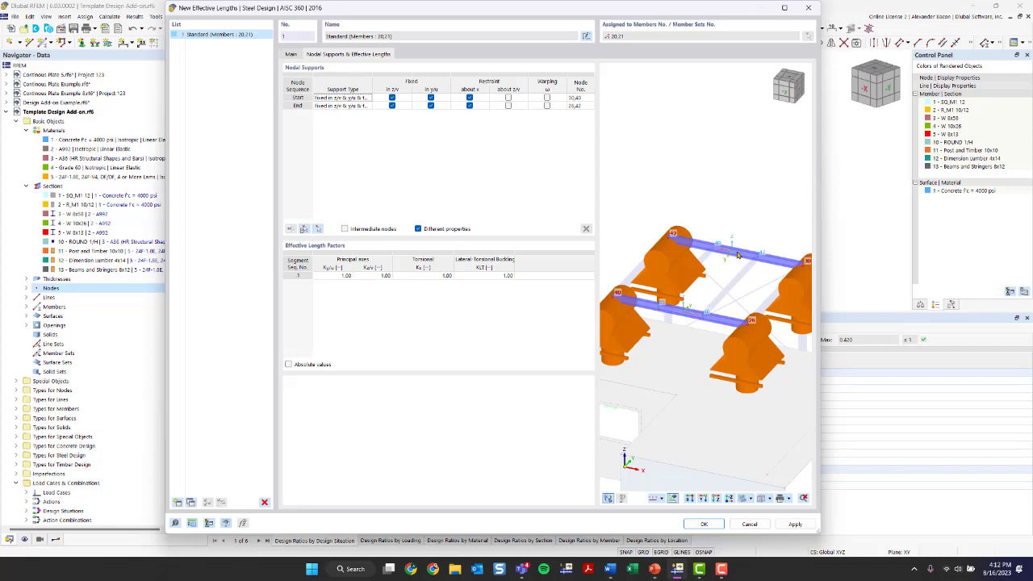
pyautogui.click(345, 229)
# Step: Pick nodes 47 and 46 as intermediate nodes and add two intermediate support rows
pyautogui.click(318, 231)
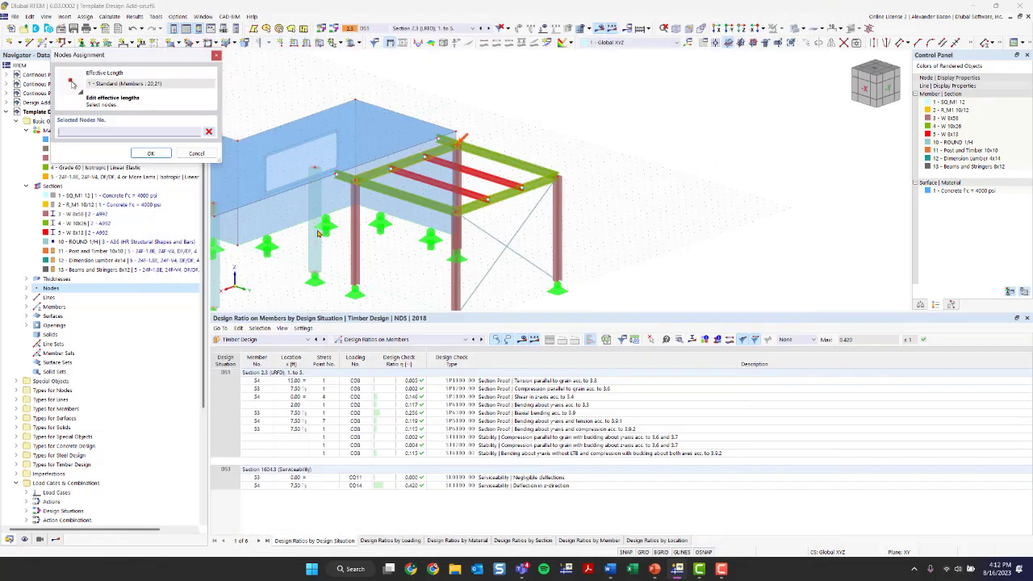
pyautogui.click(487, 199)
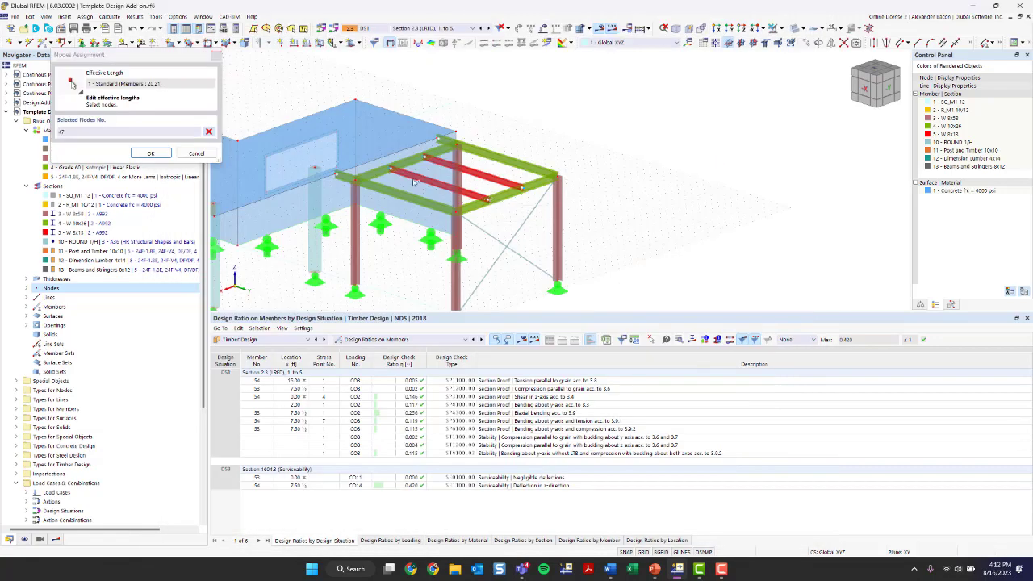
pyautogui.click(421, 161)
pyautogui.click(151, 153)
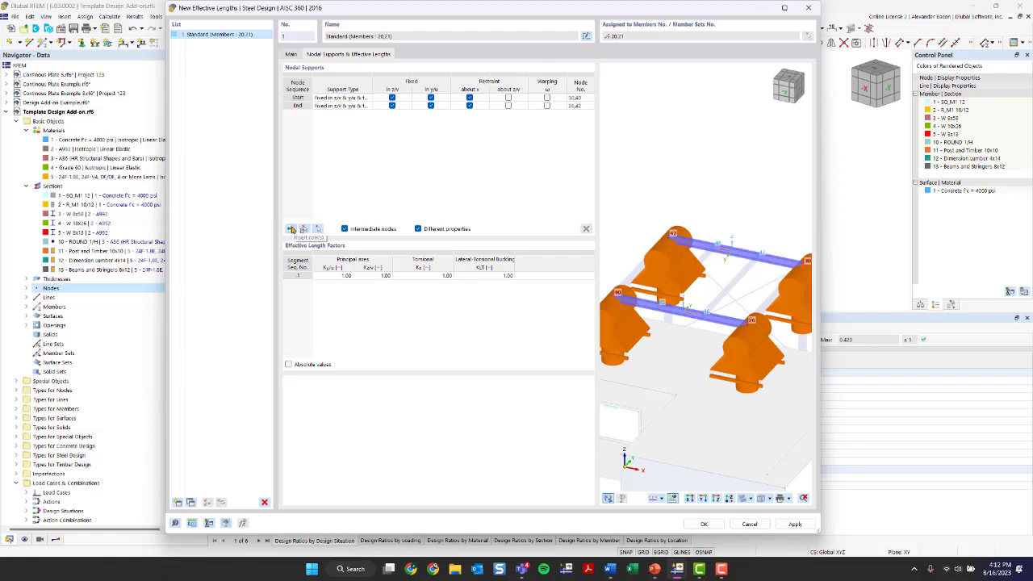
pyautogui.click(292, 229)
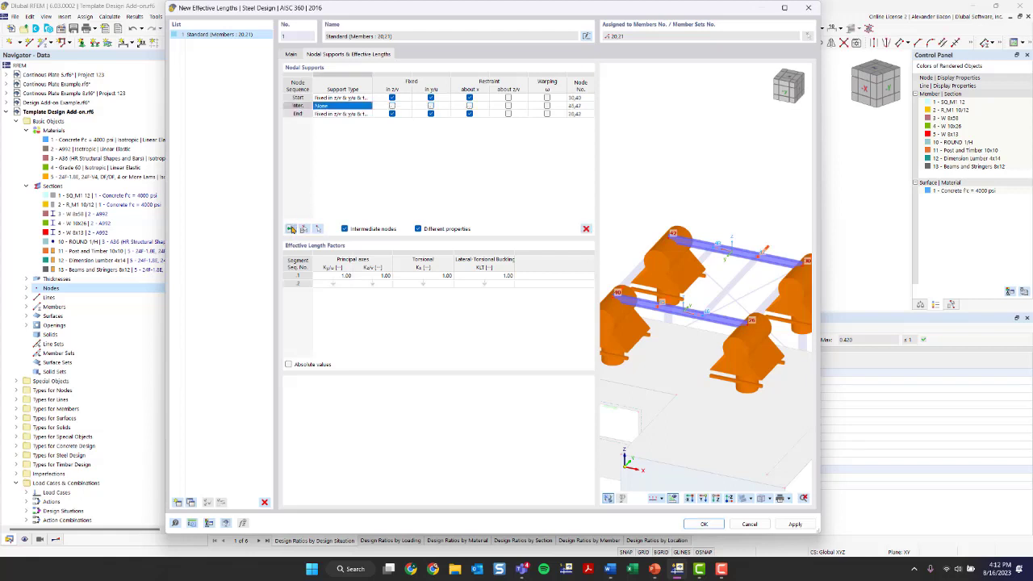
pyautogui.click(292, 229)
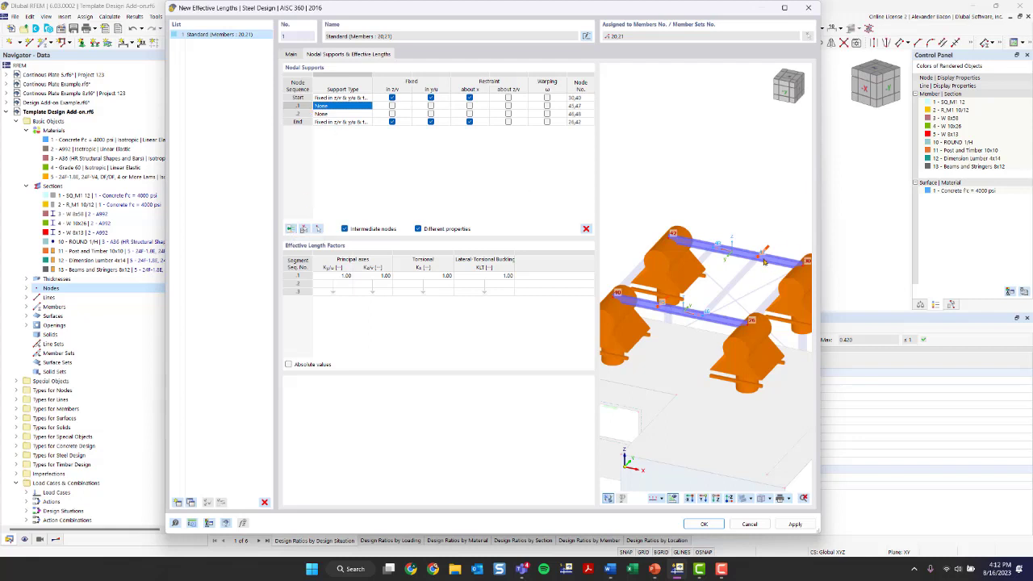
# Step: Restrain intermediate nodes 1 and 2 in y, and node 2 about x
pyautogui.click(577, 105)
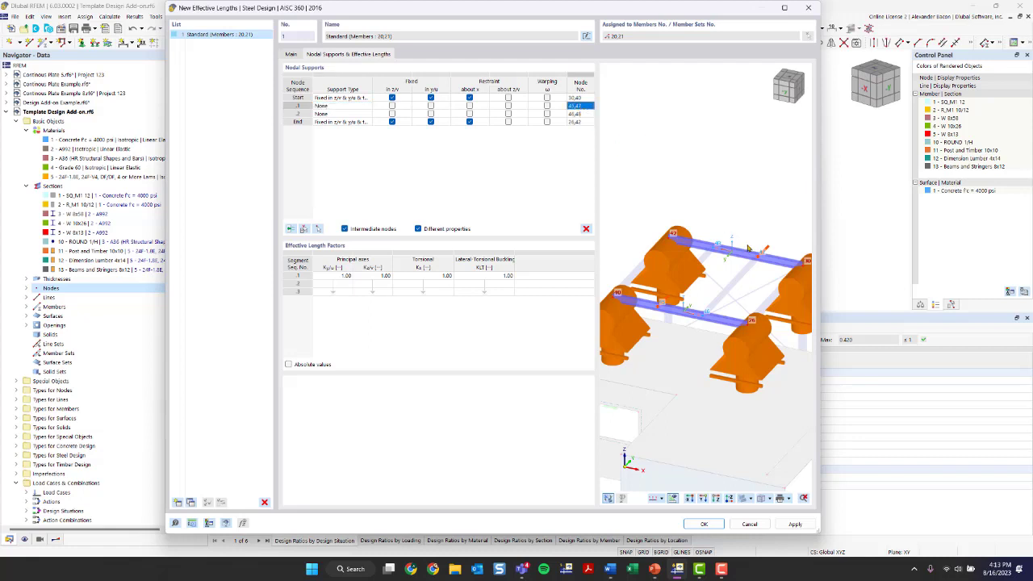
pyautogui.scroll(3, 716, 250)
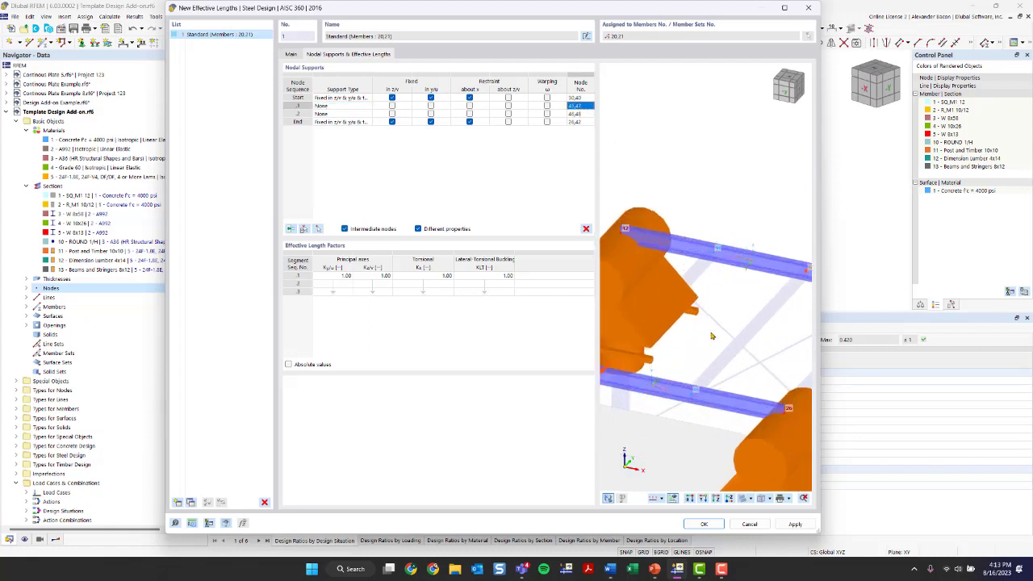
pyautogui.scroll(-2, 711, 332)
pyautogui.scroll(-1, 757, 291)
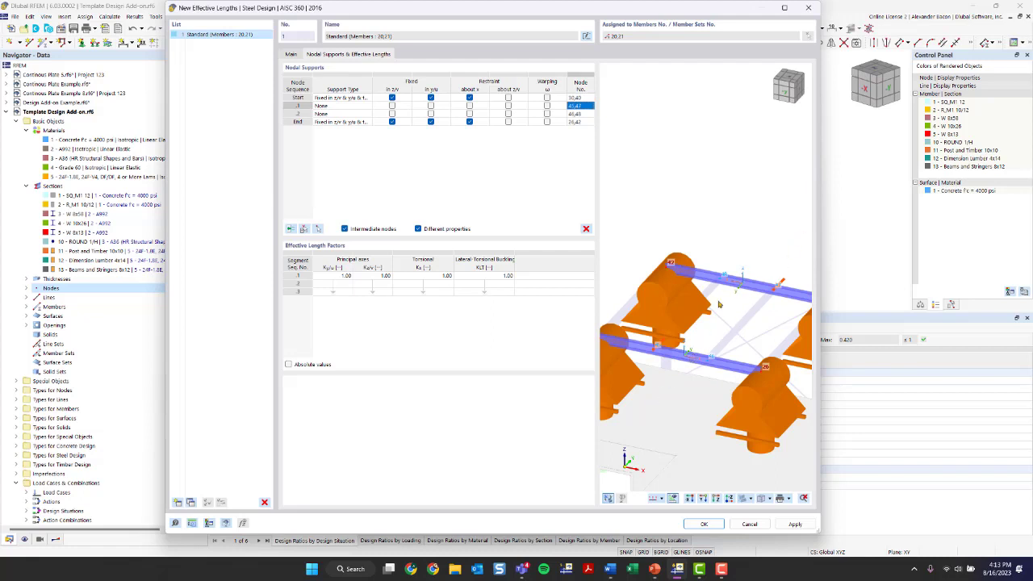
pyautogui.click(431, 106)
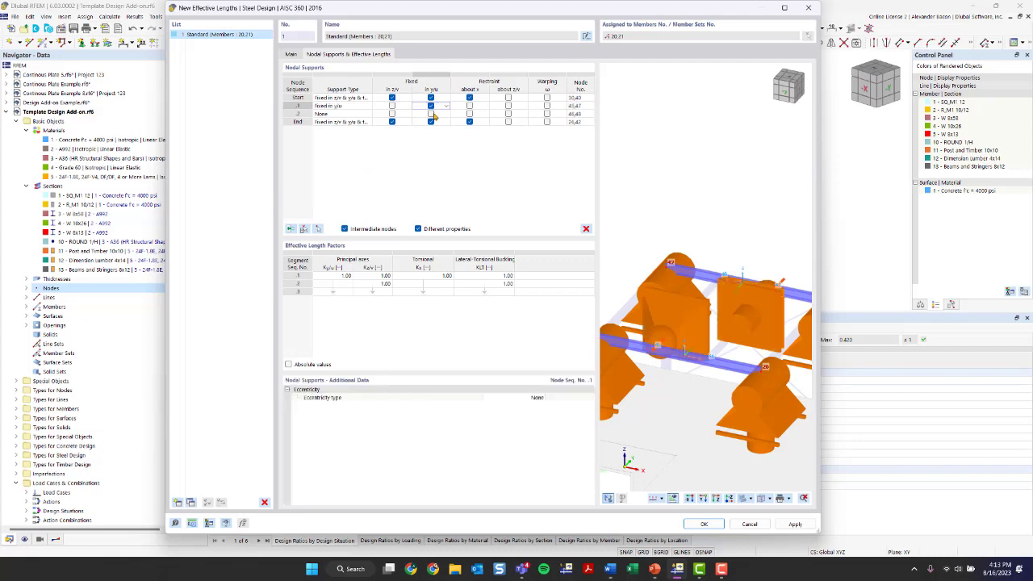
pyautogui.click(432, 113)
pyautogui.scroll(-1, 740, 329)
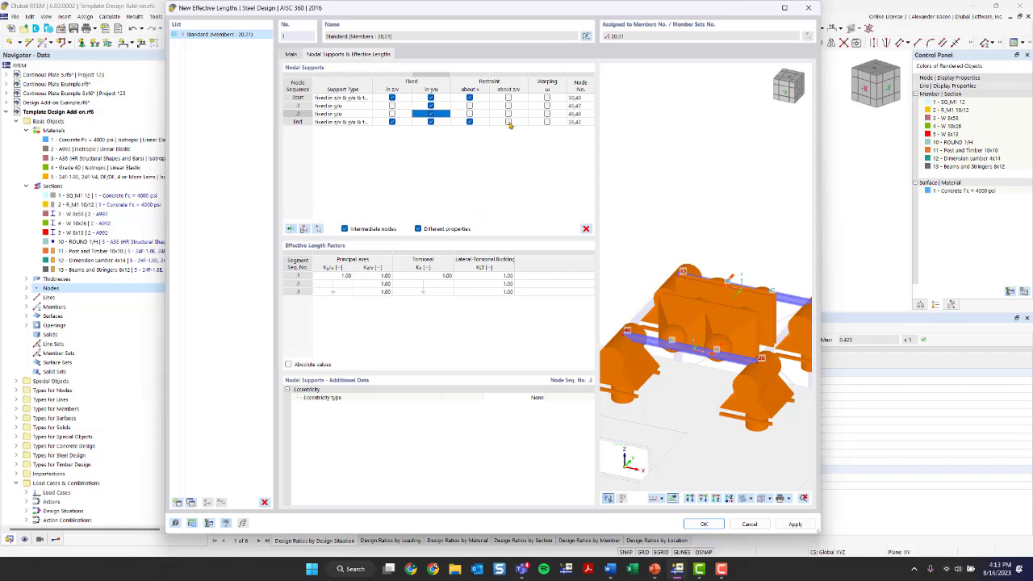
pyautogui.click(470, 113)
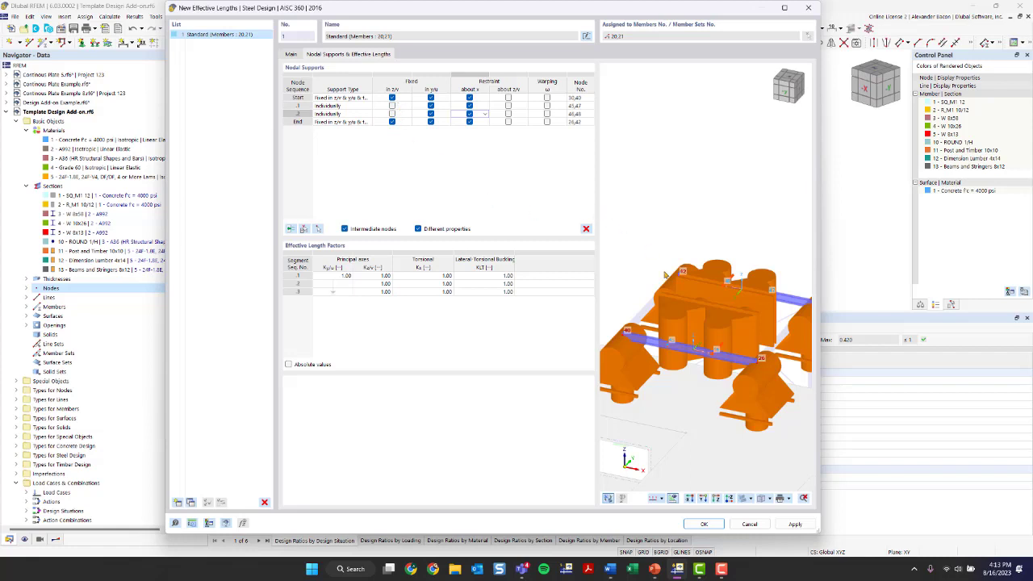
# Step: Save effective length definition 1 - Standard for members 20 and 21
pyautogui.scroll(-1, 755, 369)
pyautogui.rightClick(632, 374)
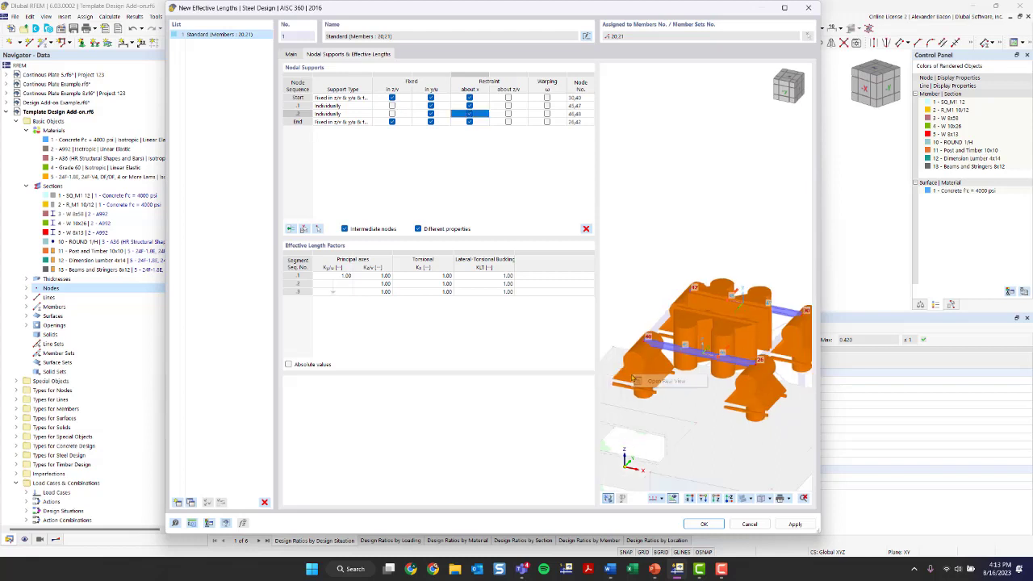
pyautogui.click(714, 329)
pyautogui.scroll(2, 653, 369)
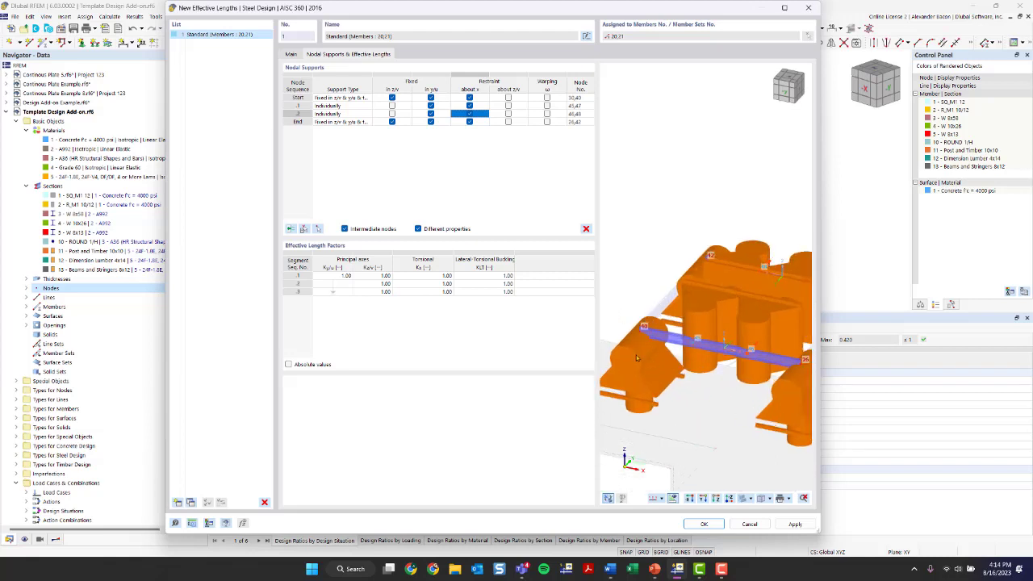
pyautogui.scroll(-3, 705, 319)
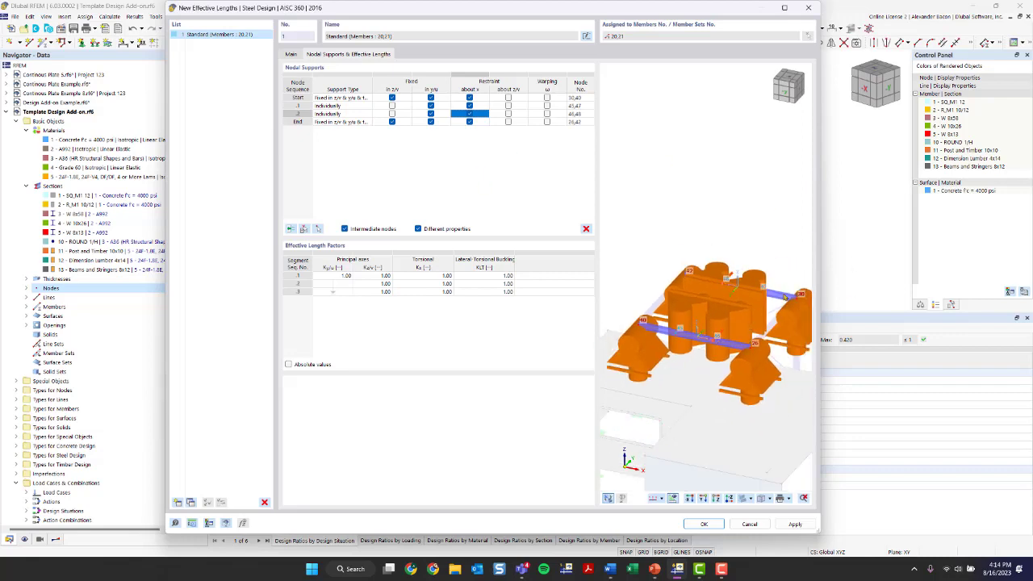
pyautogui.click(703, 524)
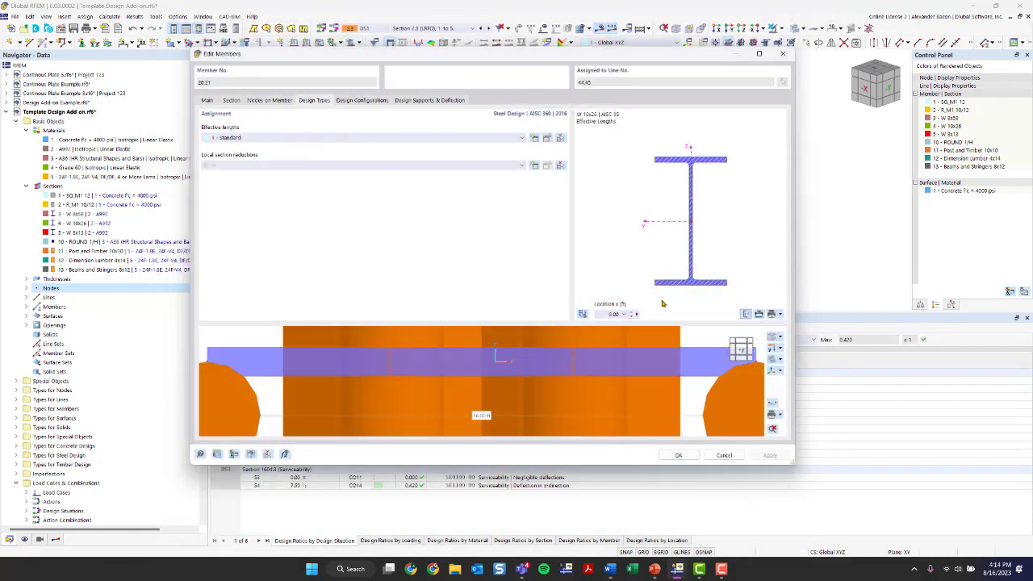
# Step: Review the default steel strength configuration, including its Stability options, without changes
pyautogui.scroll(-6, 643, 376)
pyautogui.moveTo(638, 381); pyautogui.dragTo(609, 455, button='middle')
pyautogui.scroll(-1, 587, 409)
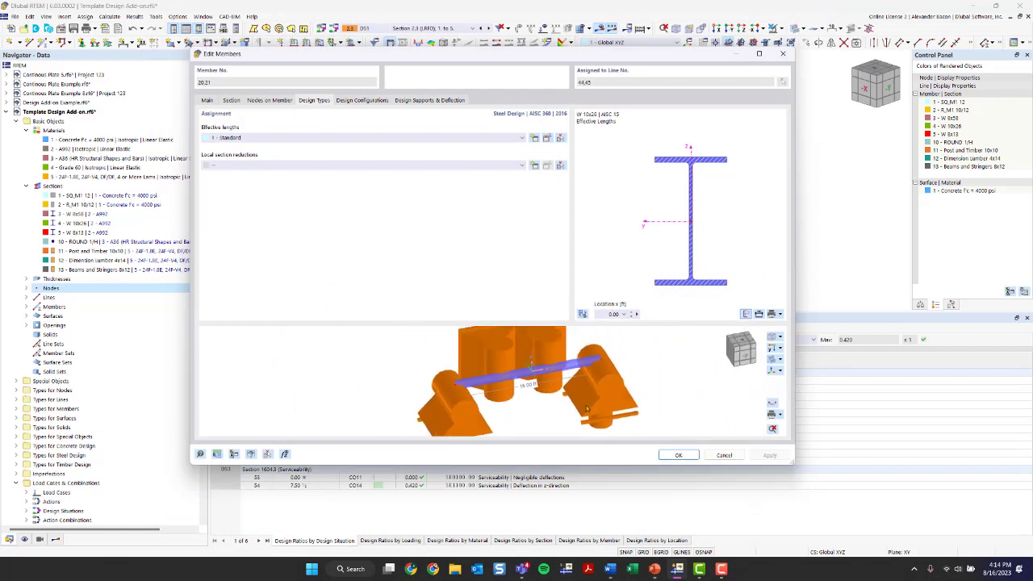
pyautogui.click(348, 103)
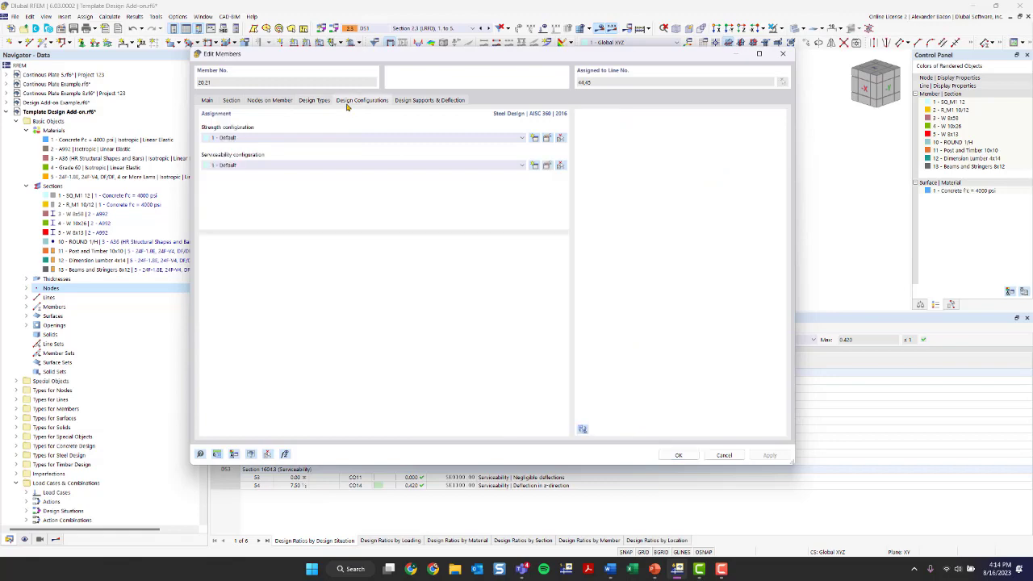
pyautogui.click(546, 140)
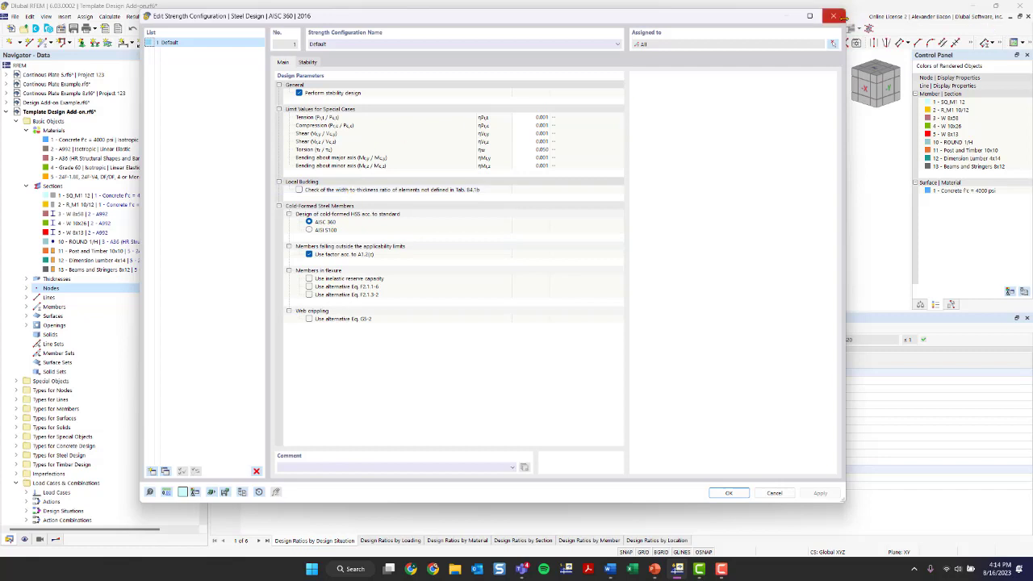
pyautogui.click(307, 62)
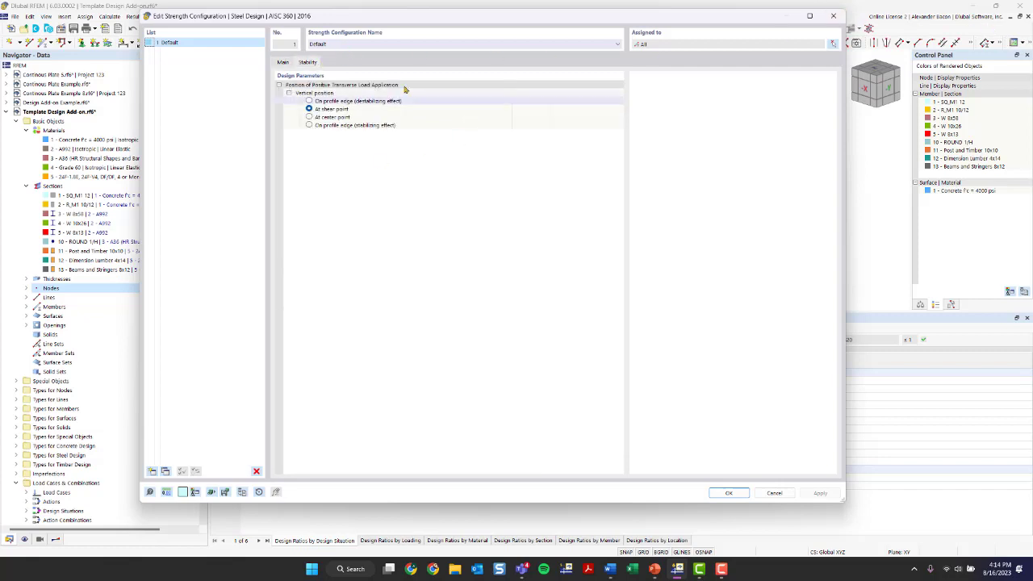
pyautogui.click(833, 16)
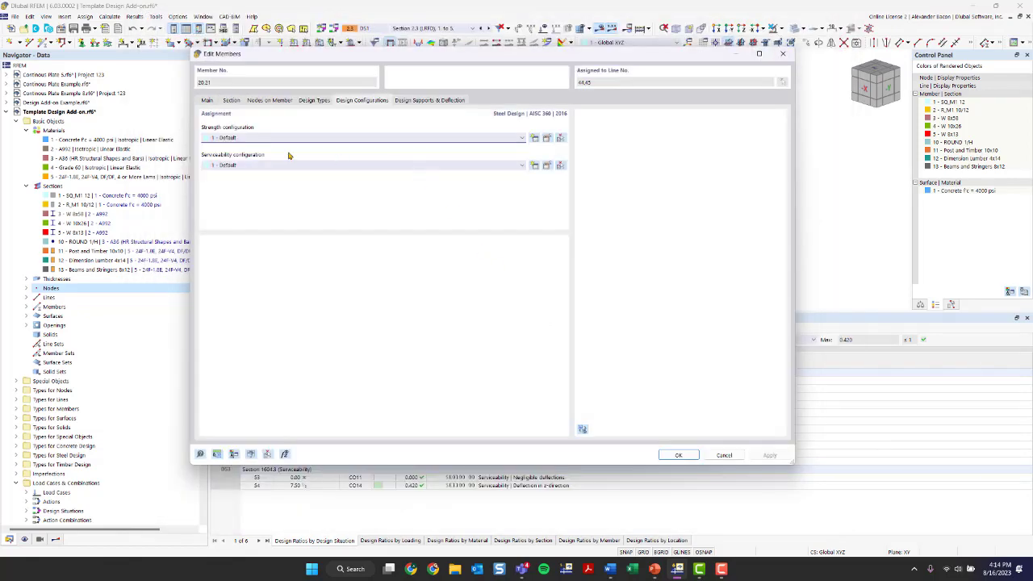
# Step: Review the serviceability configuration, then finish editing members 20 and 21
pyautogui.click(549, 165)
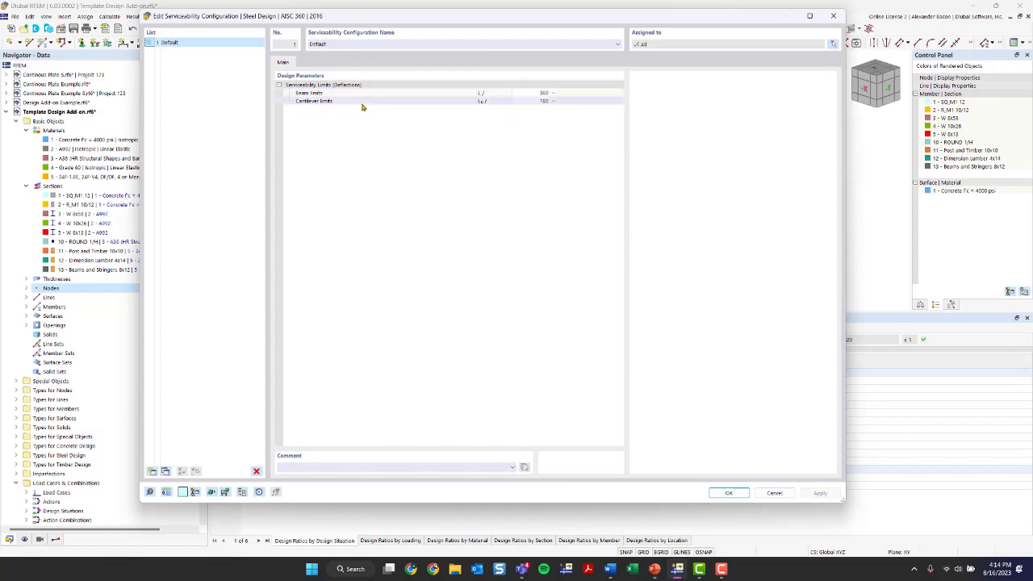
pyautogui.click(832, 15)
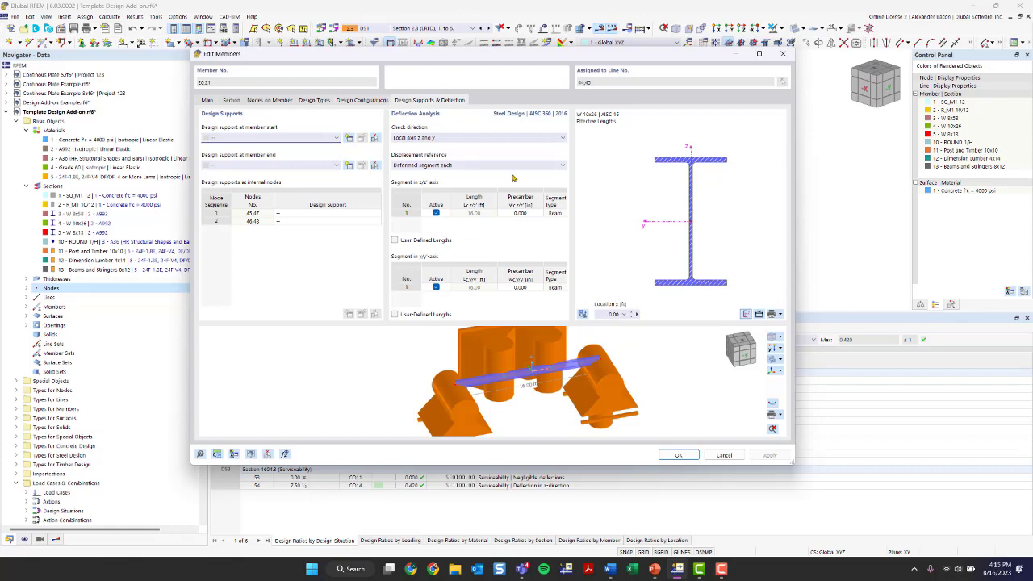
pyautogui.click(677, 454)
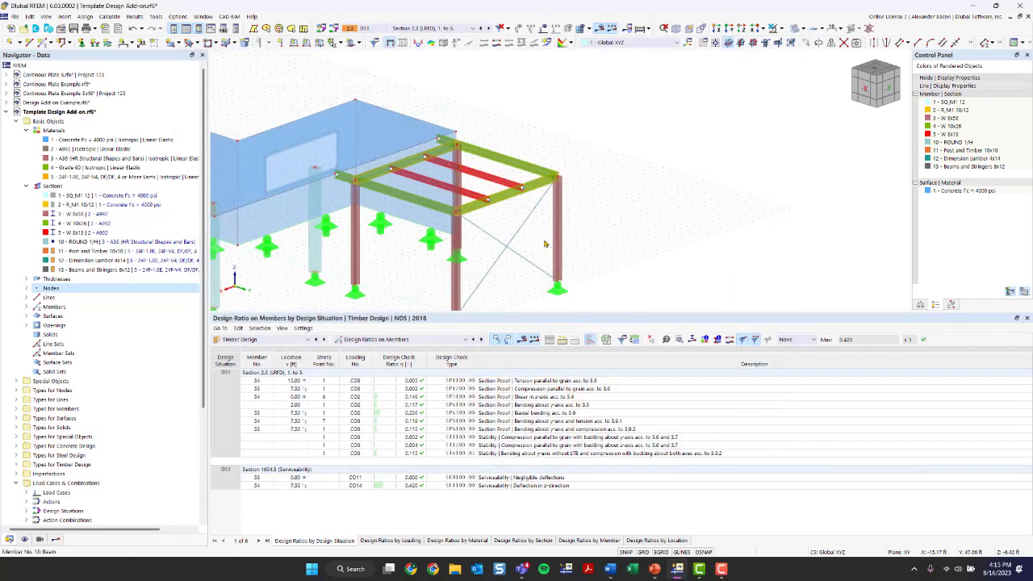
# Step: Switch the input table to Steel Design and include design situation DS2
pyautogui.scroll(-3, 539, 247)
pyautogui.moveTo(534, 250); pyautogui.dragTo(539, 218, button='middle')
pyautogui.click(275, 340)
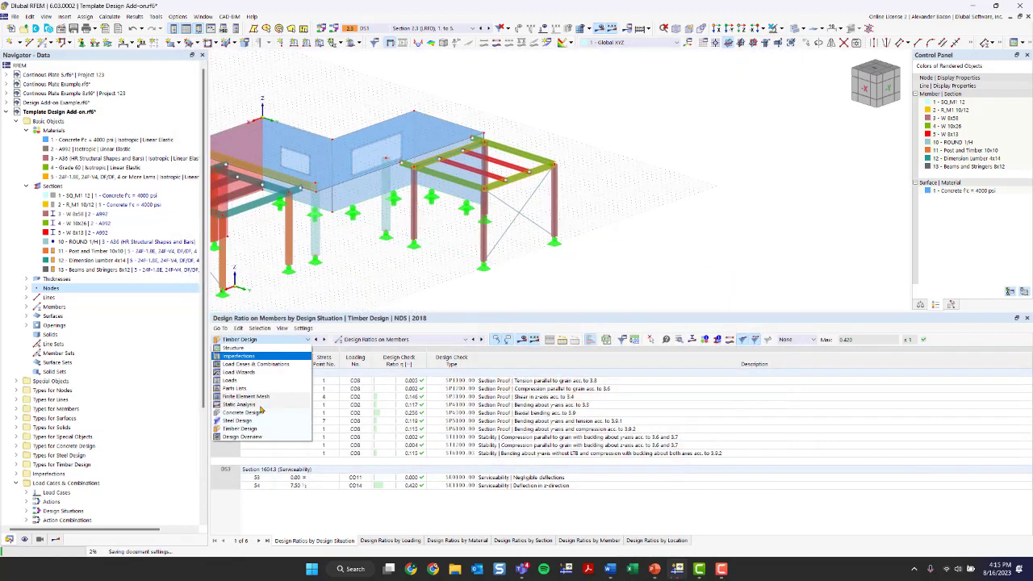
pyautogui.click(247, 425)
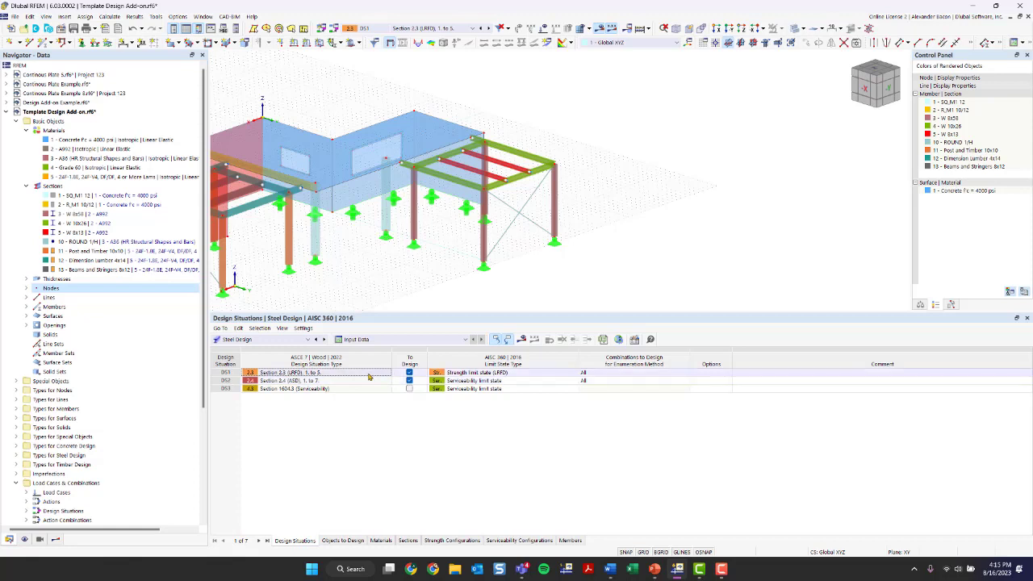
pyautogui.click(409, 380)
# Step: Untick Design All and pick only members 20 and 21 for steel design
pyautogui.click(344, 540)
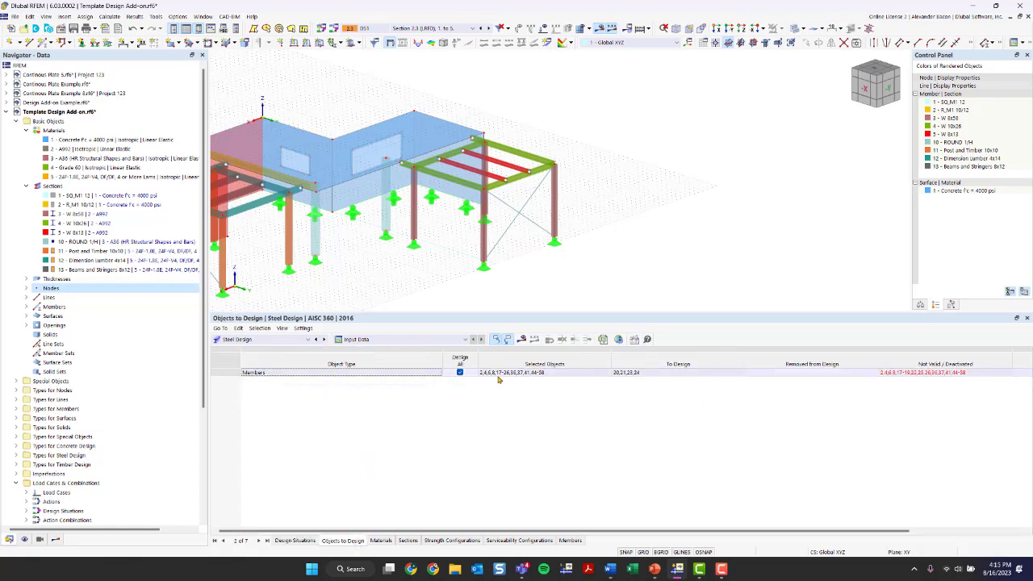
pyautogui.click(460, 373)
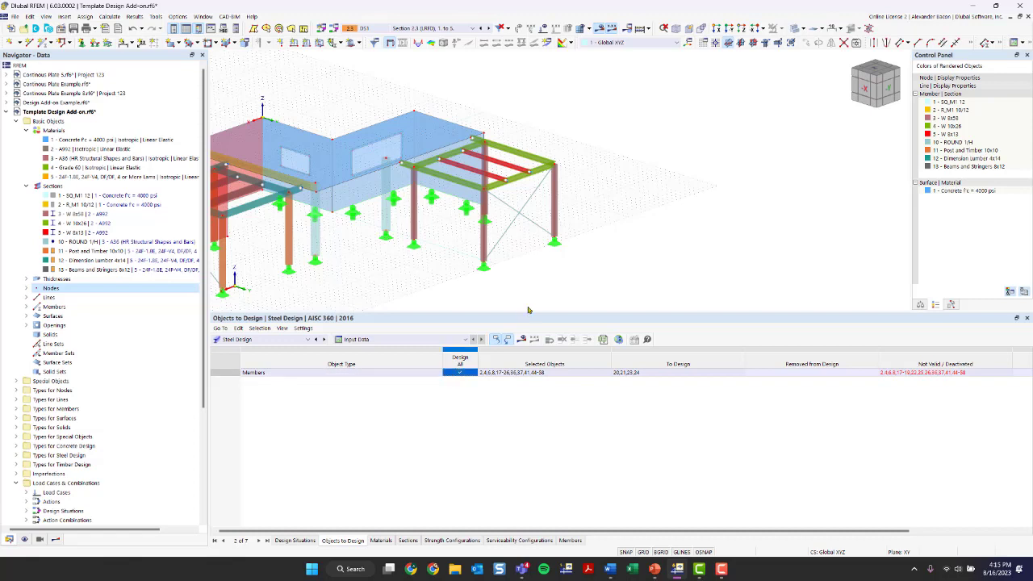
pyautogui.click(557, 372)
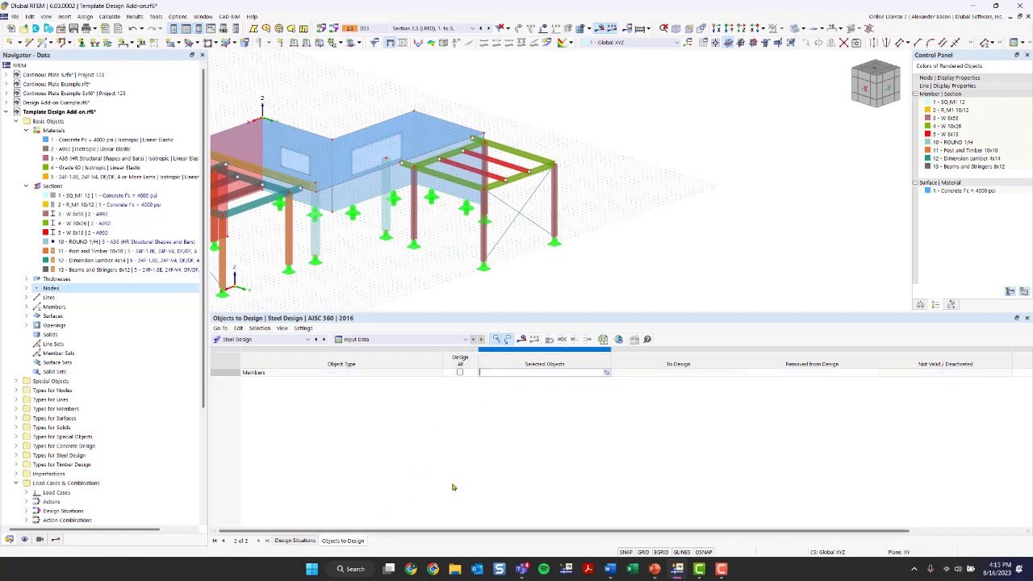
pyautogui.click(605, 373)
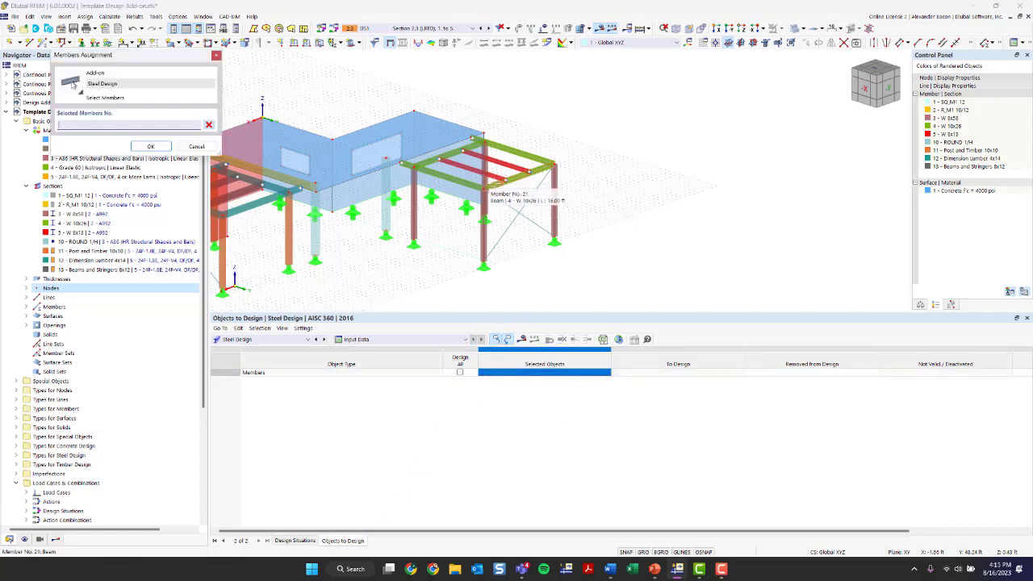
pyautogui.click(476, 173)
pyautogui.click(473, 155)
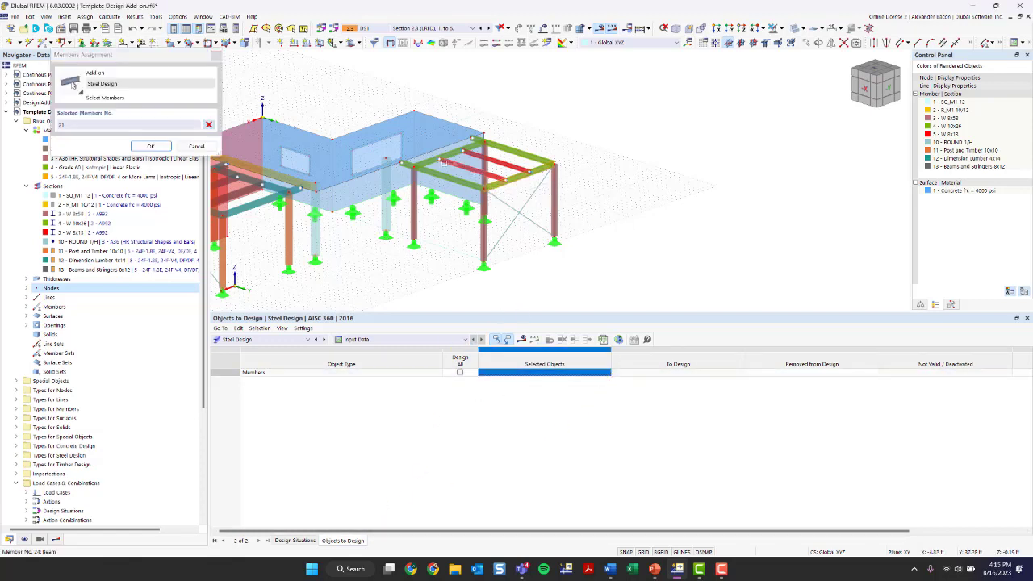
pyautogui.click(143, 148)
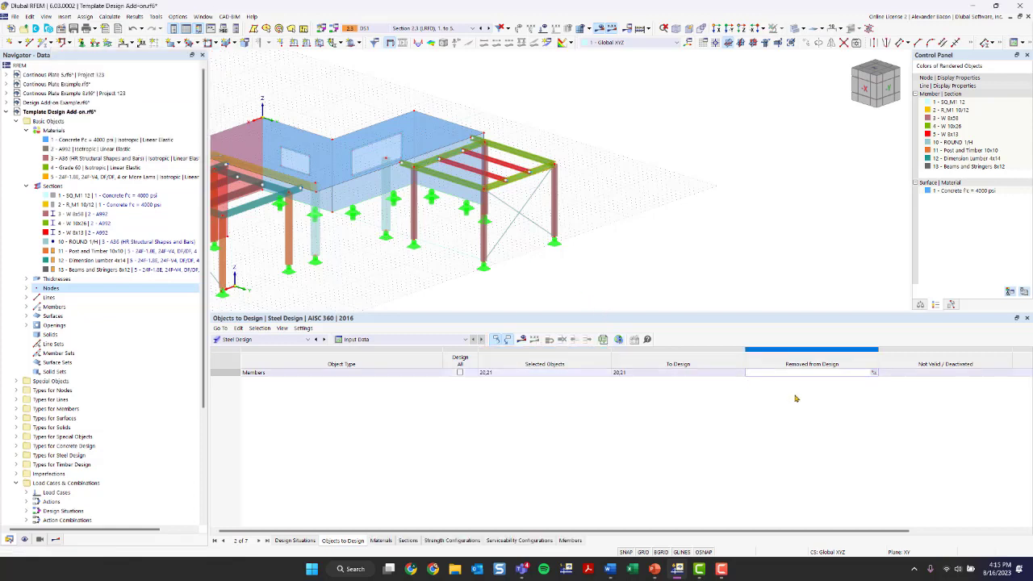
pyautogui.click(386, 540)
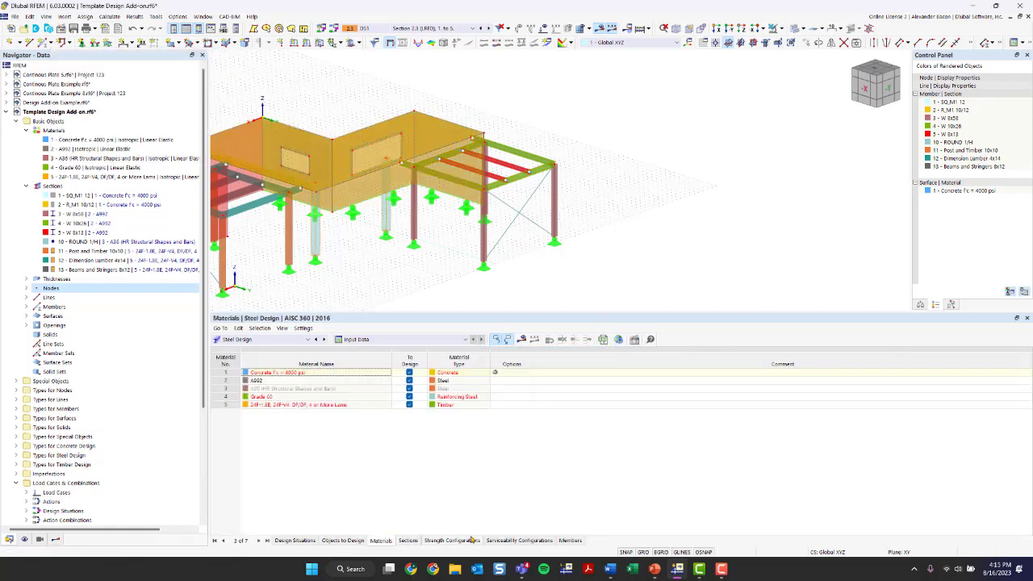
# Step: Run the steel design, inspect ratios peaking at 0.139, then open concrete members 2, 41, 44
pyautogui.click(521, 339)
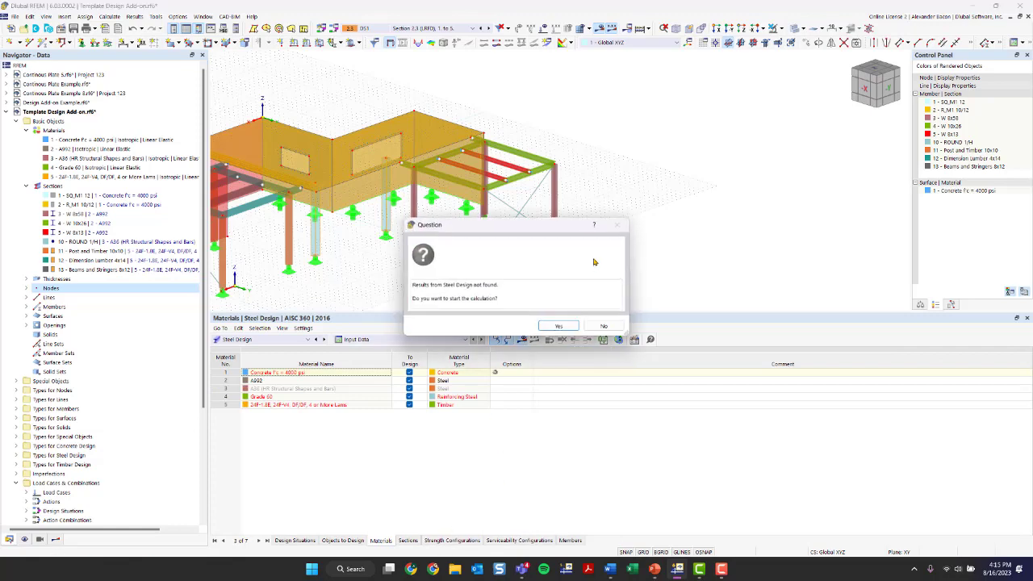
pyautogui.click(558, 326)
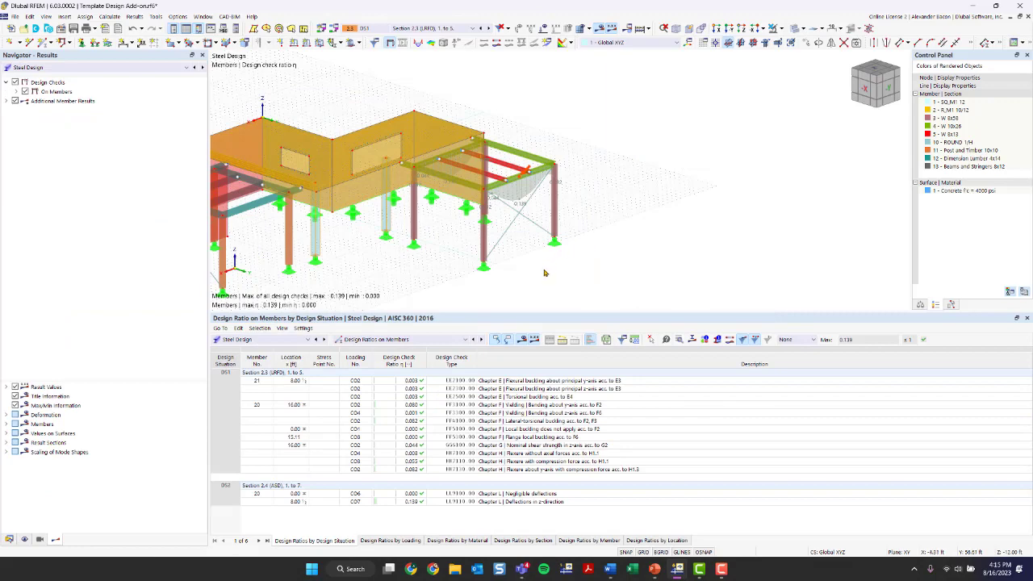
pyautogui.keyDown('ctrl'); pyautogui.moveTo(546, 272); pyautogui.dragTo(529, 289, button='middle'); pyautogui.keyUp('ctrl')
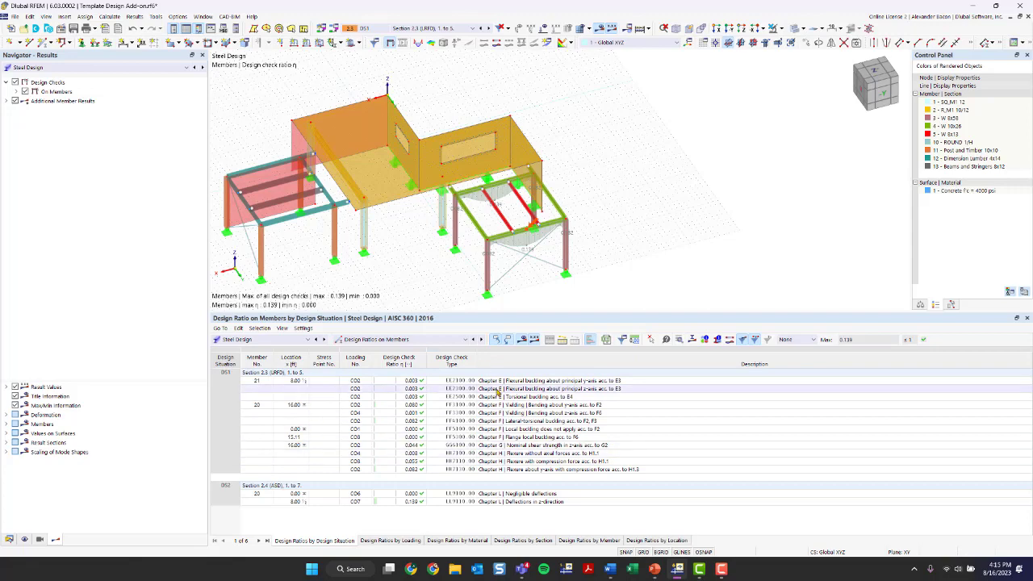
pyautogui.scroll(5, 582, 251)
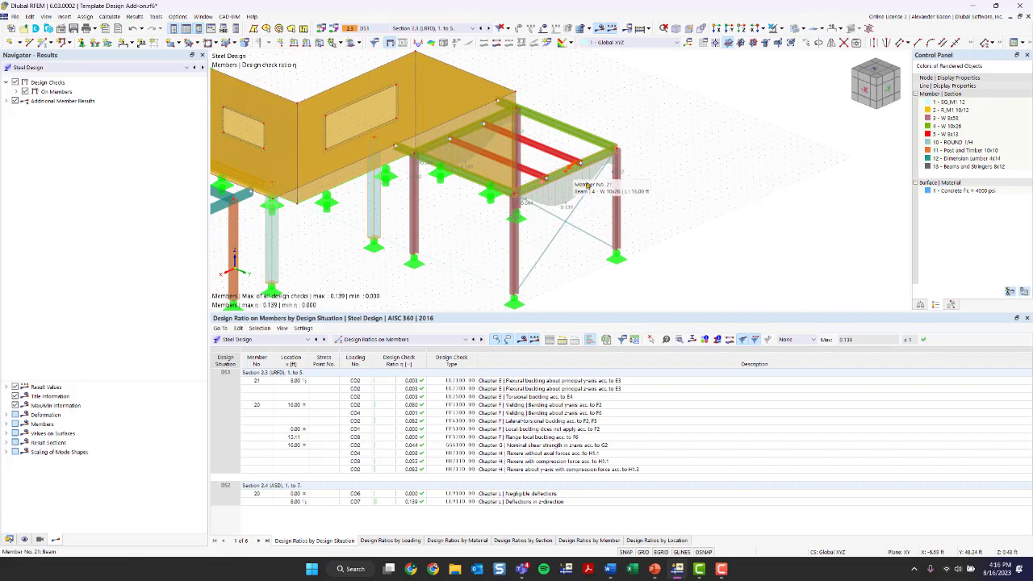
pyautogui.moveTo(386, 254); pyautogui.dragTo(556, 212, button='middle')
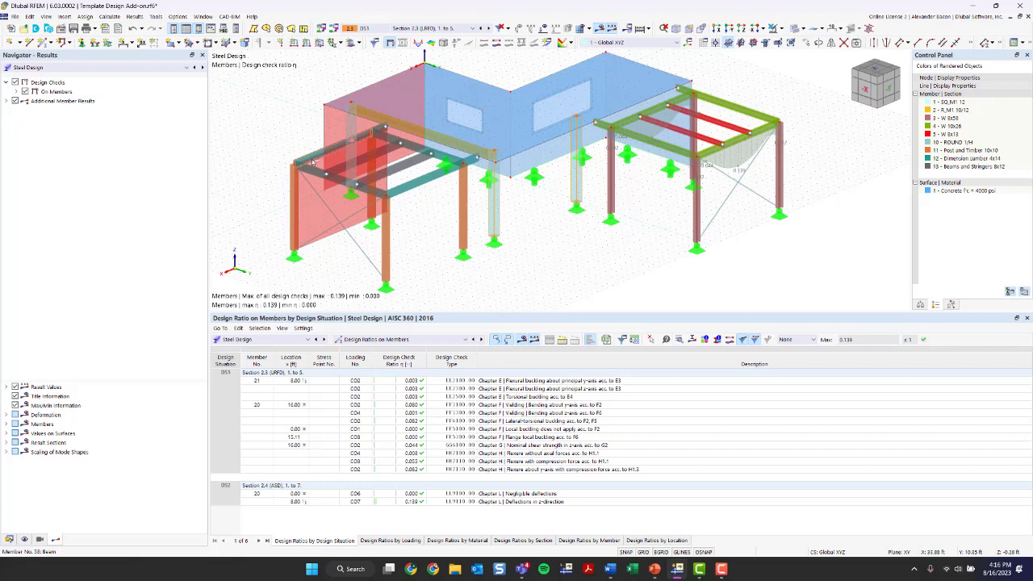
pyautogui.doubleClick(352, 131)
pyautogui.click(352, 127)
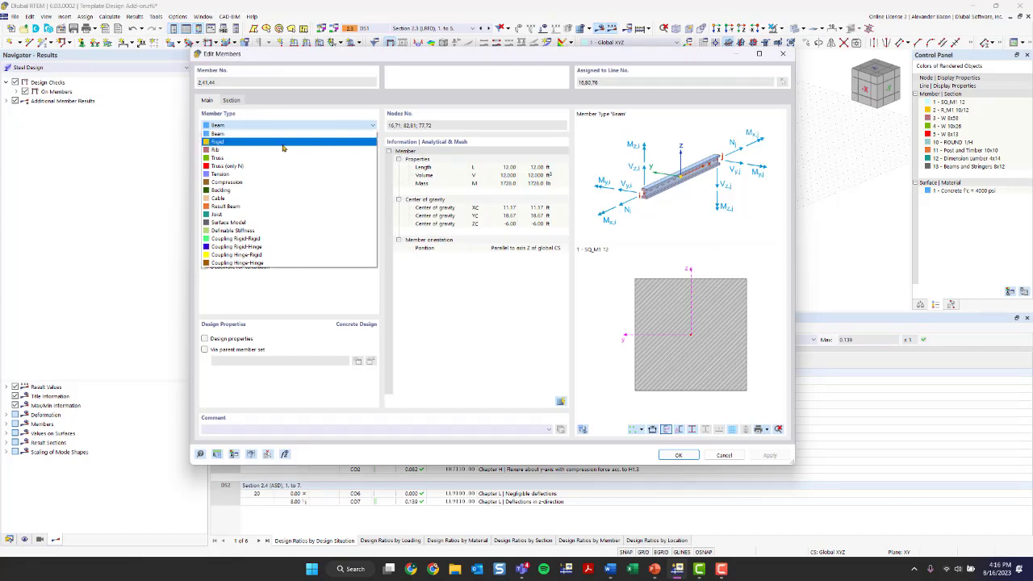
# Step: Keep members 2, 41, 44 as Beam with Design properties on, showing ACI 318-19 Concrete Effective Lengths
pyautogui.click(267, 131)
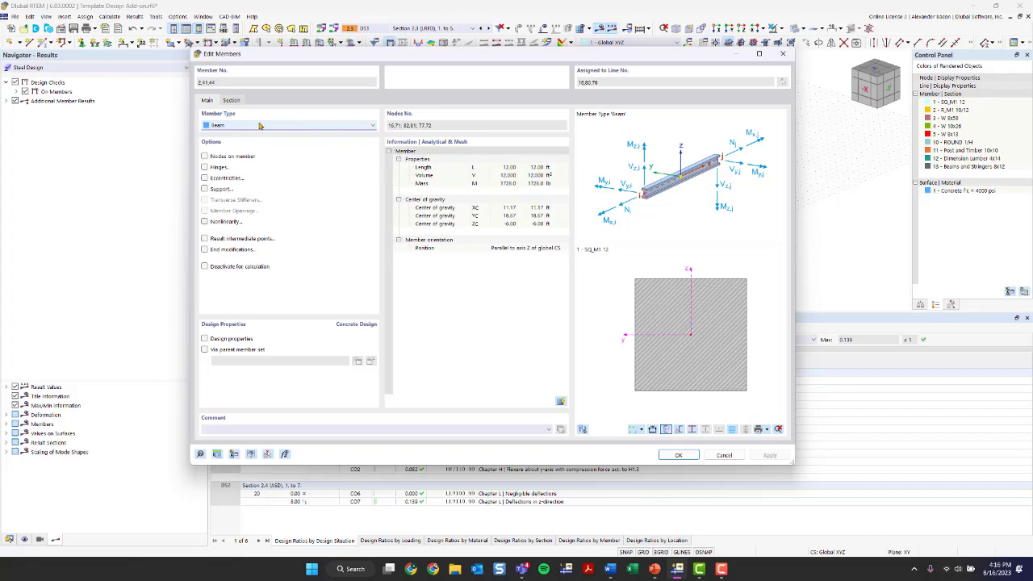
pyautogui.click(218, 340)
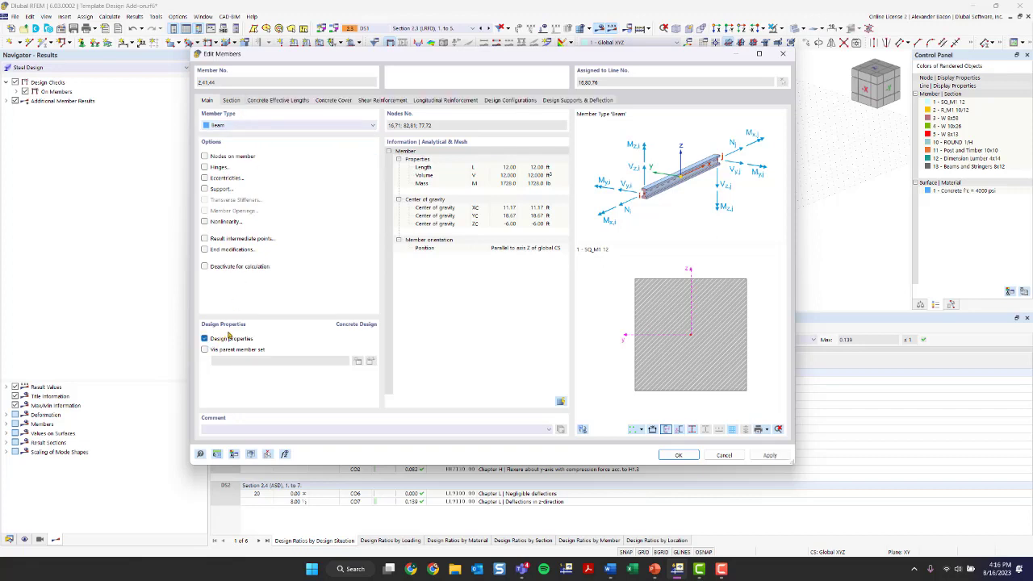
pyautogui.click(273, 100)
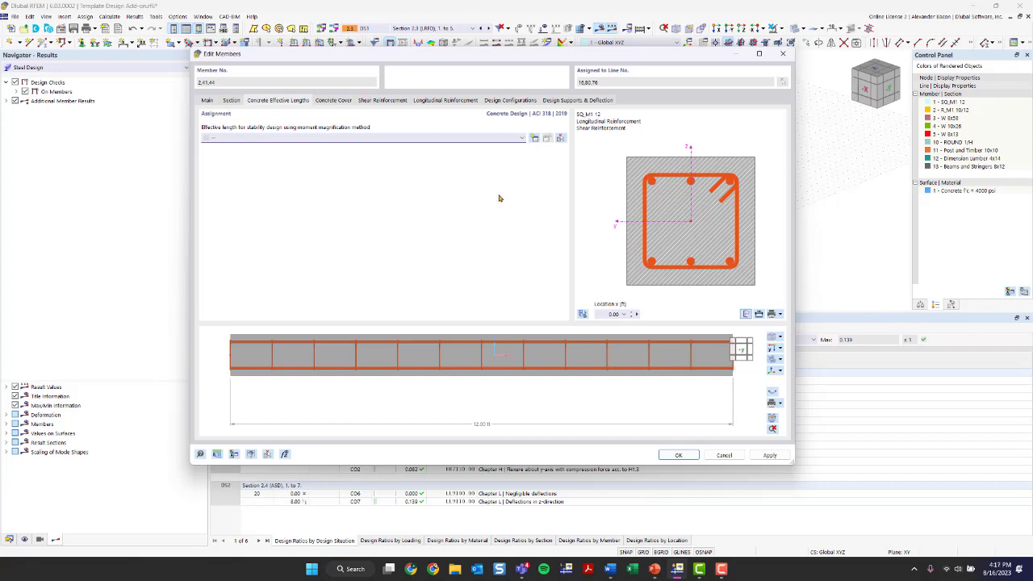
# Step: Set the concrete cover to 0
pyautogui.click(332, 100)
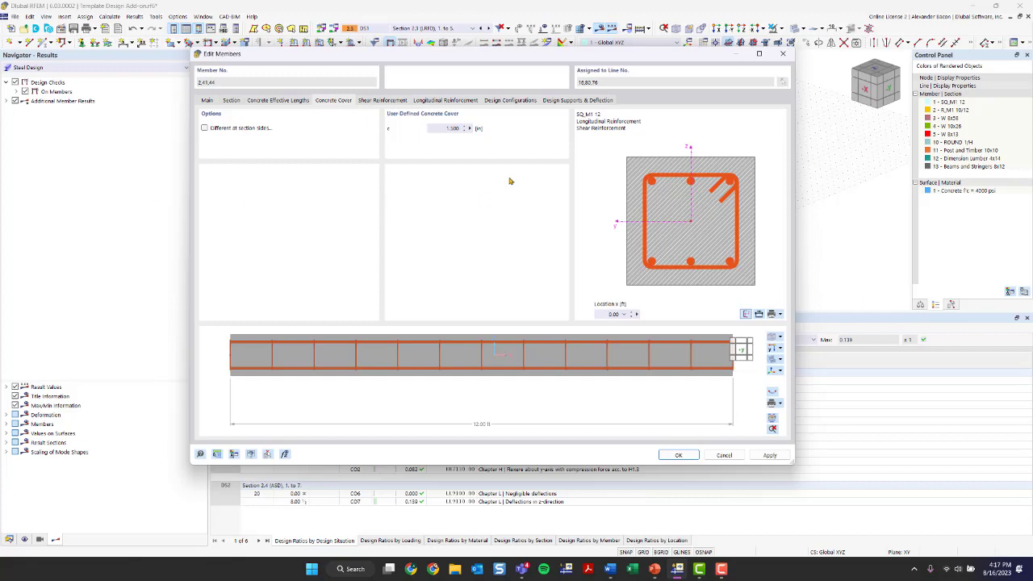
pyautogui.doubleClick(439, 129)
pyautogui.write('0.5')
# Step: Give the stirrups type A (two-legged closed, 135° hooks) in Grade 60, then create a new material
pyautogui.click(376, 102)
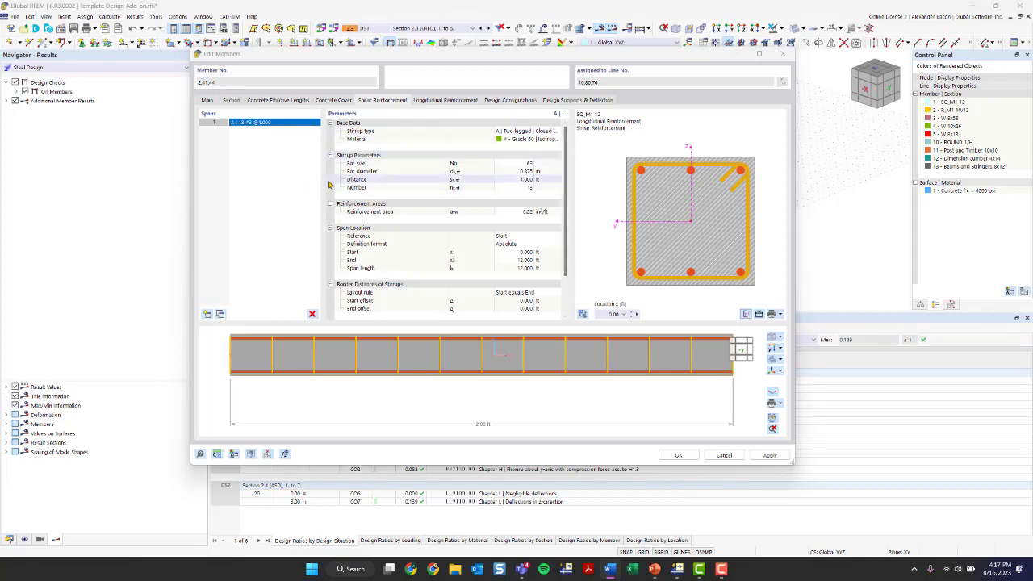
pyautogui.click(531, 133)
pyautogui.click(531, 133)
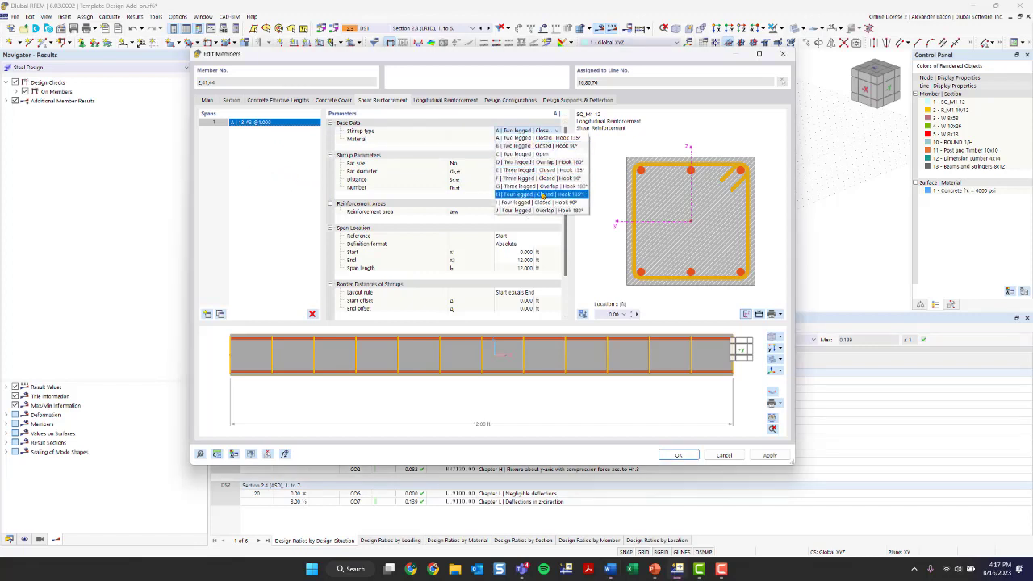
pyautogui.click(552, 138)
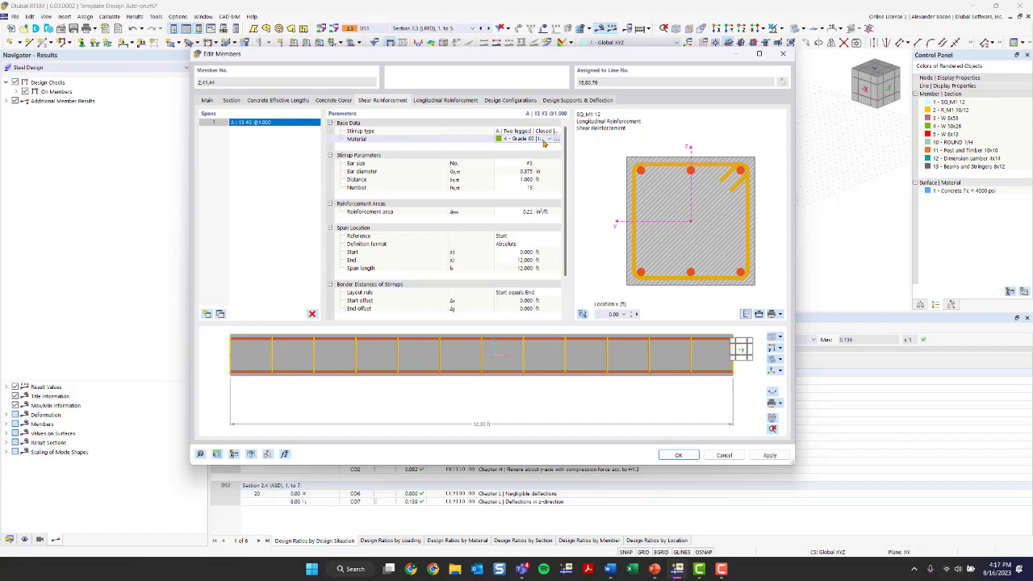
pyautogui.click(547, 140)
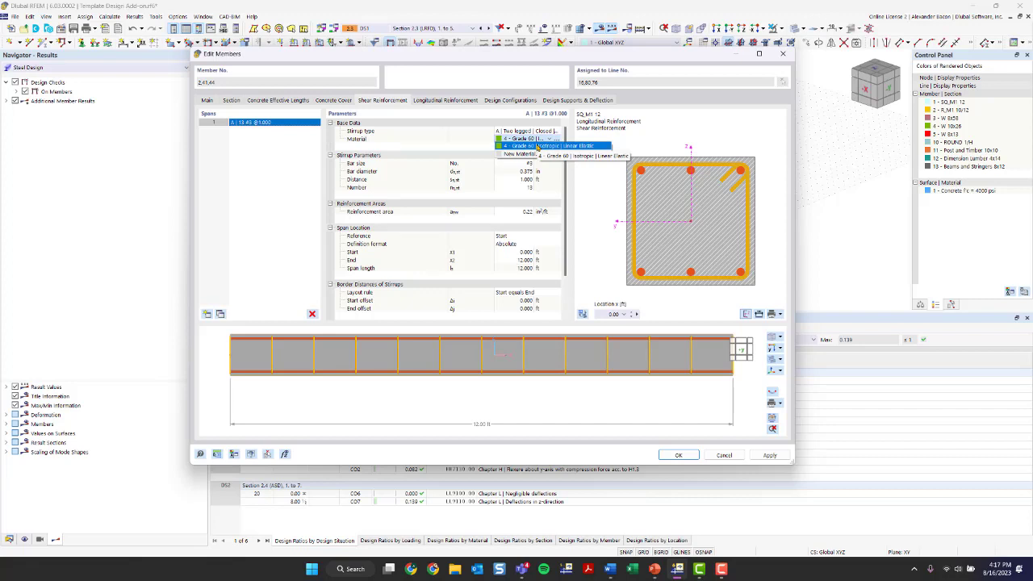
pyautogui.click(537, 147)
pyautogui.keyDown('ctrl'); pyautogui.moveTo(594, 390); pyautogui.dragTo(562, 408, button='middle'); pyautogui.keyUp('ctrl')
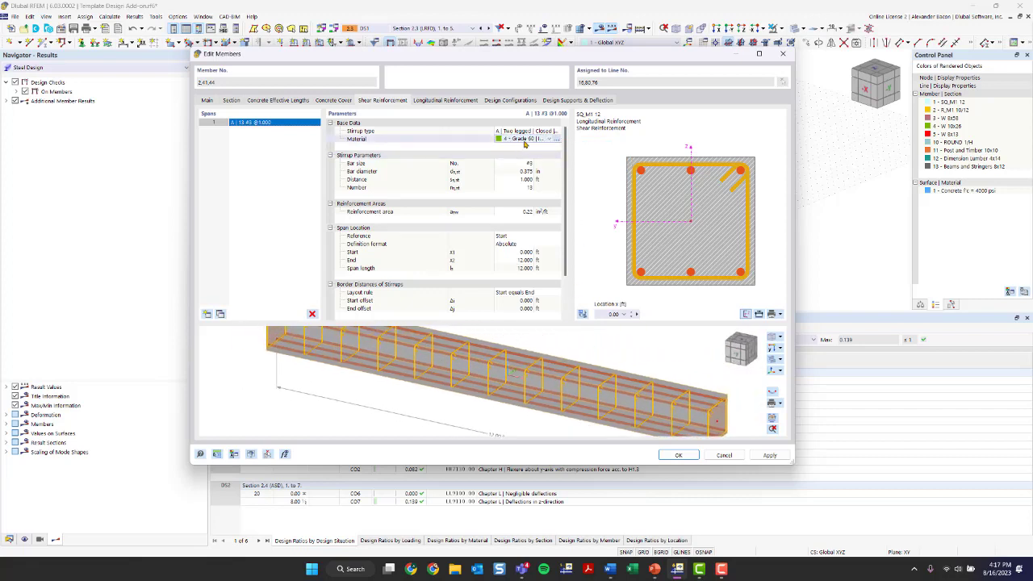
pyautogui.click(536, 153)
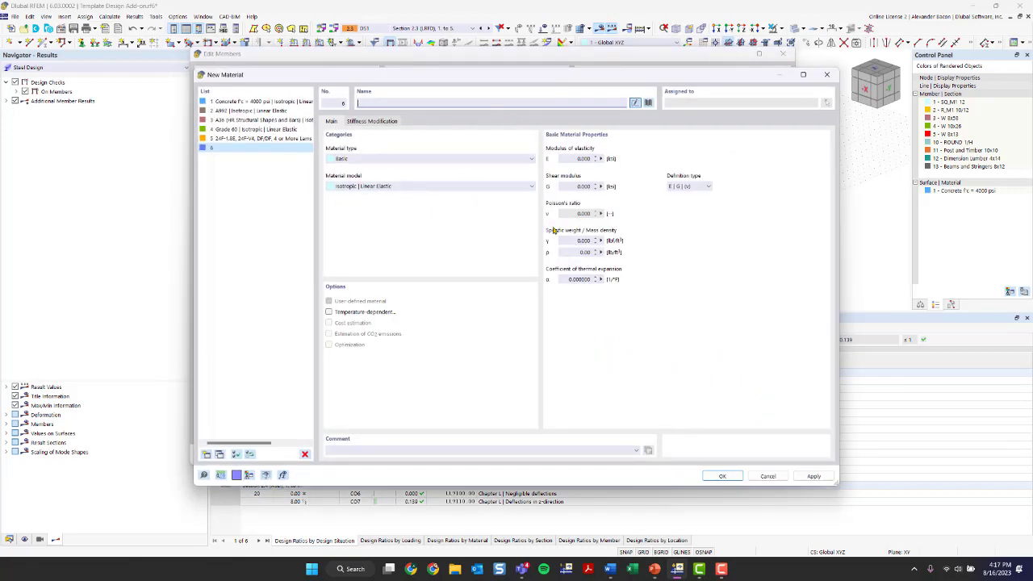
pyautogui.click(648, 103)
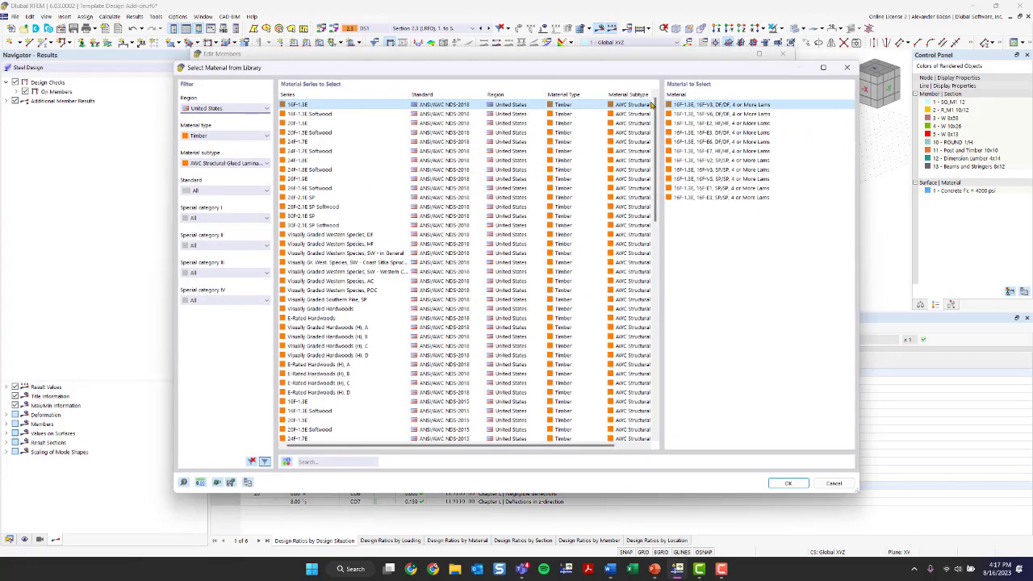
pyautogui.click(226, 108)
pyautogui.click(226, 108)
pyautogui.click(220, 135)
pyautogui.click(220, 137)
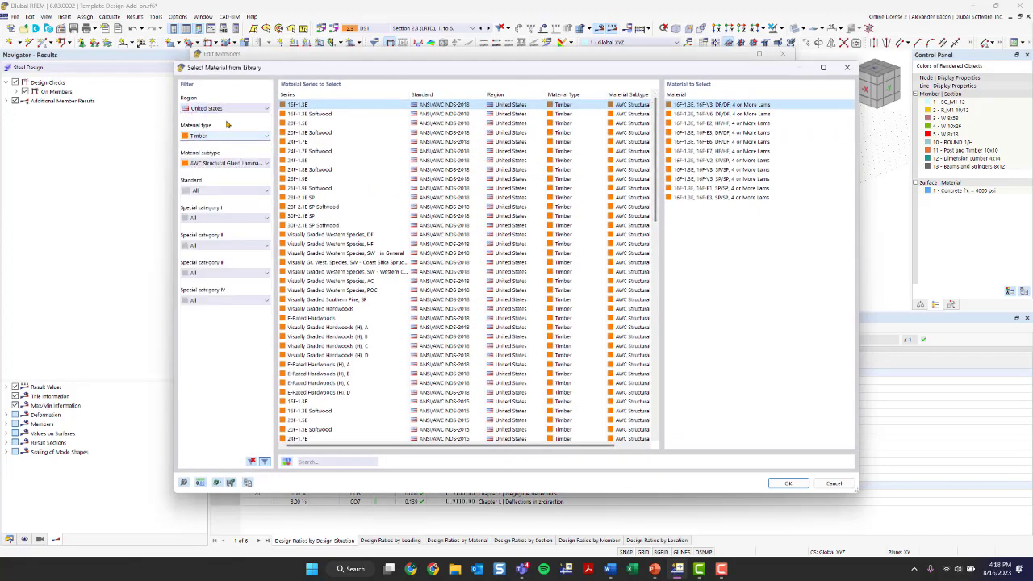
pyautogui.click(225, 109)
pyautogui.click(217, 116)
pyautogui.click(220, 137)
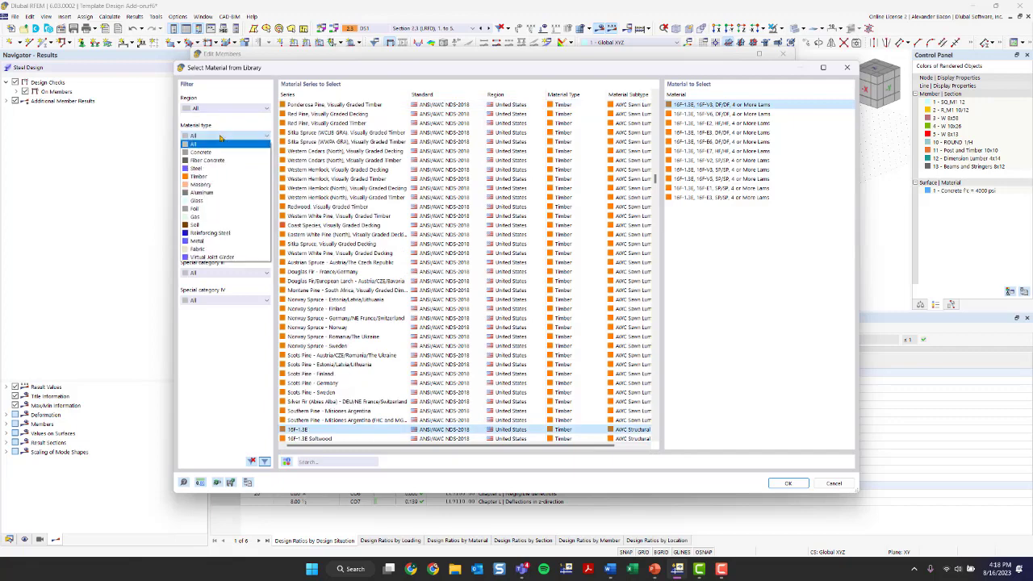
pyautogui.click(226, 232)
pyautogui.click(226, 164)
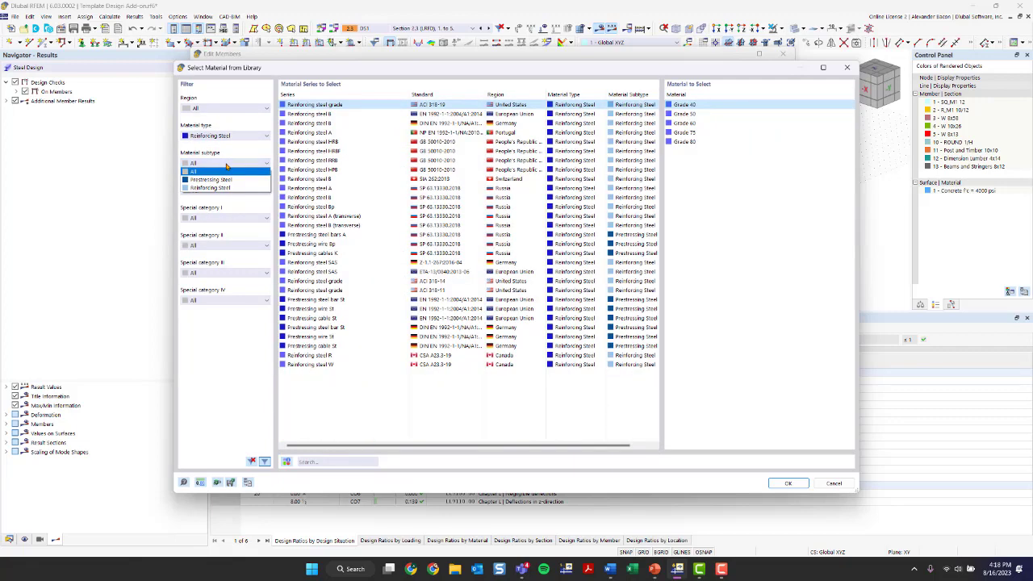
pyautogui.click(222, 126)
pyautogui.click(219, 109)
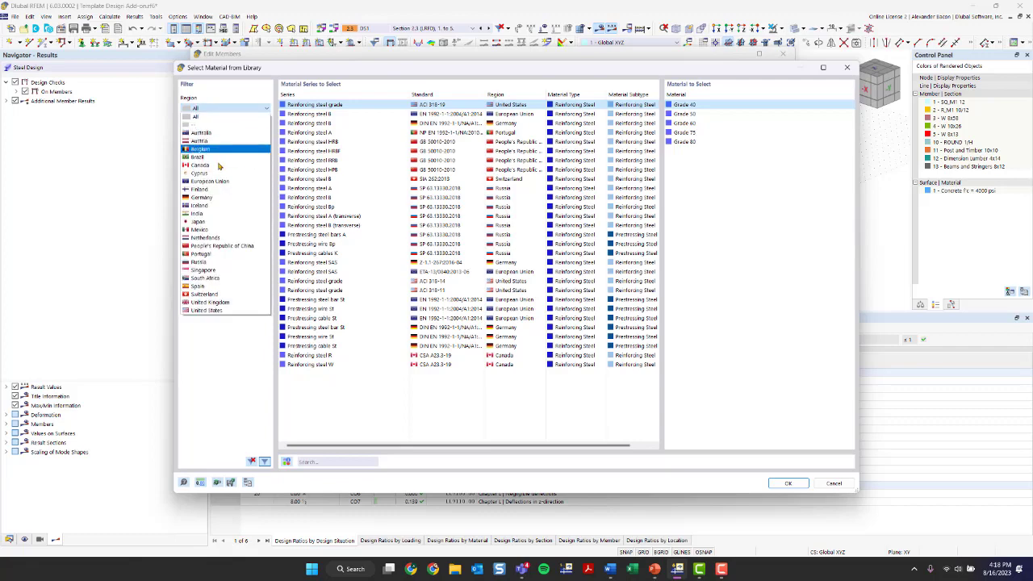
pyautogui.click(216, 311)
pyautogui.click(234, 135)
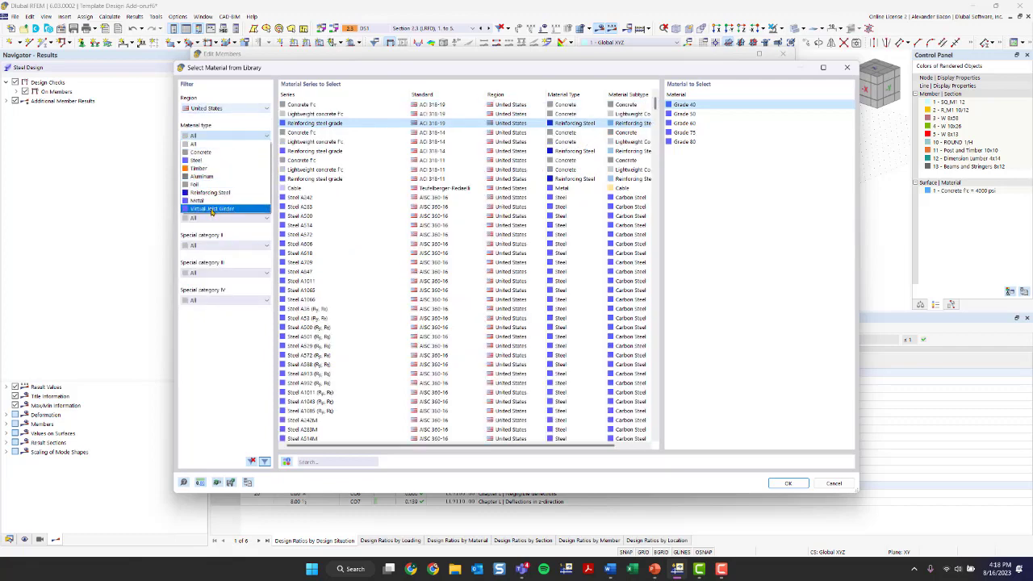
pyautogui.click(209, 193)
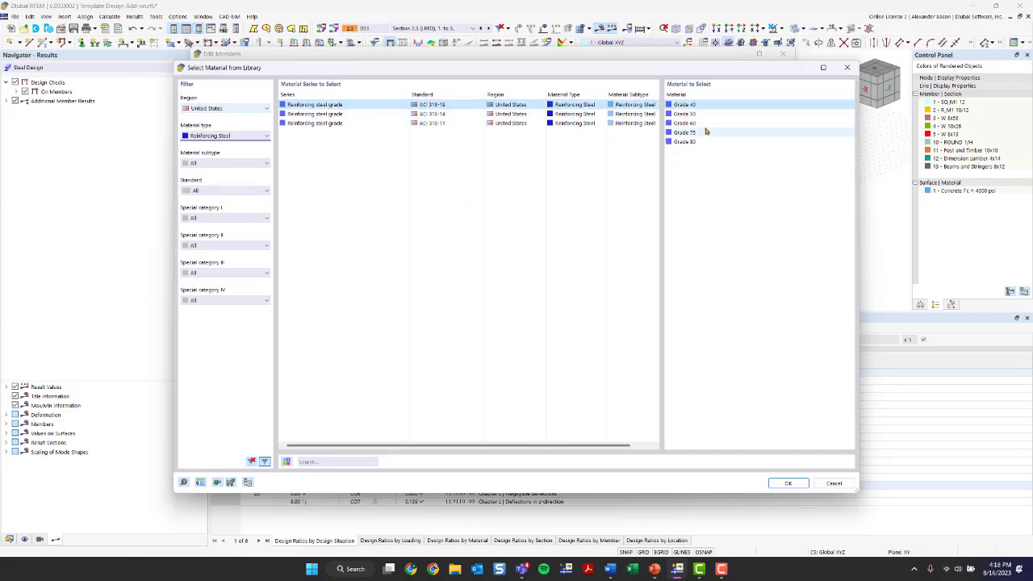
pyautogui.click(703, 125)
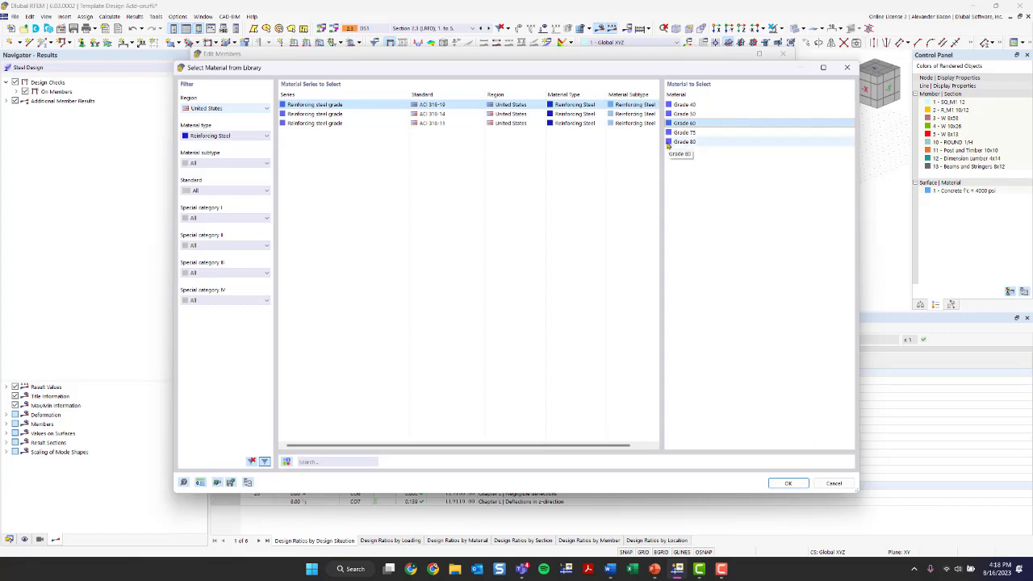
pyautogui.click(846, 67)
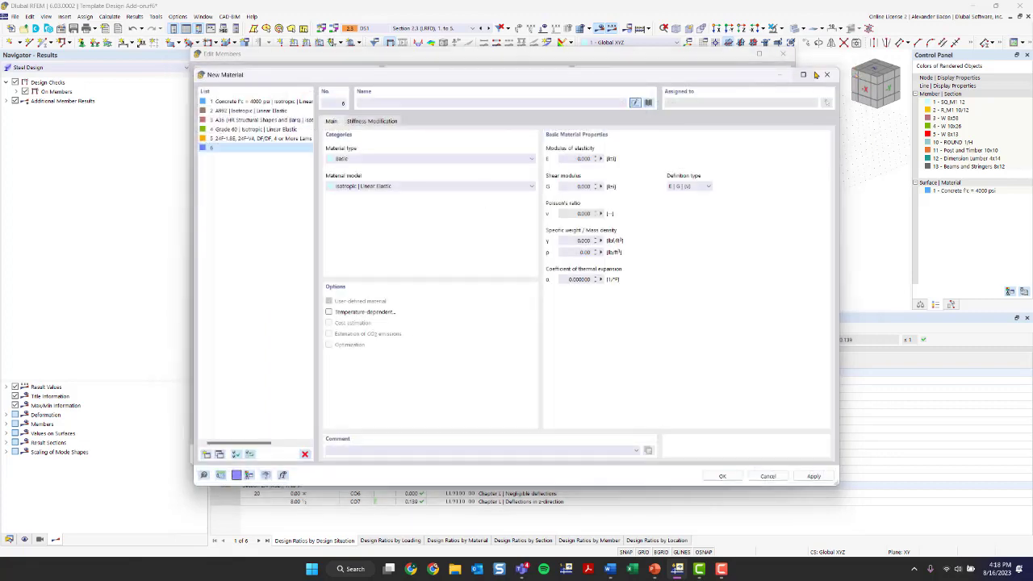
# Step: Close the New Material dialog and make the stirrups #4 bars
pyautogui.click(826, 75)
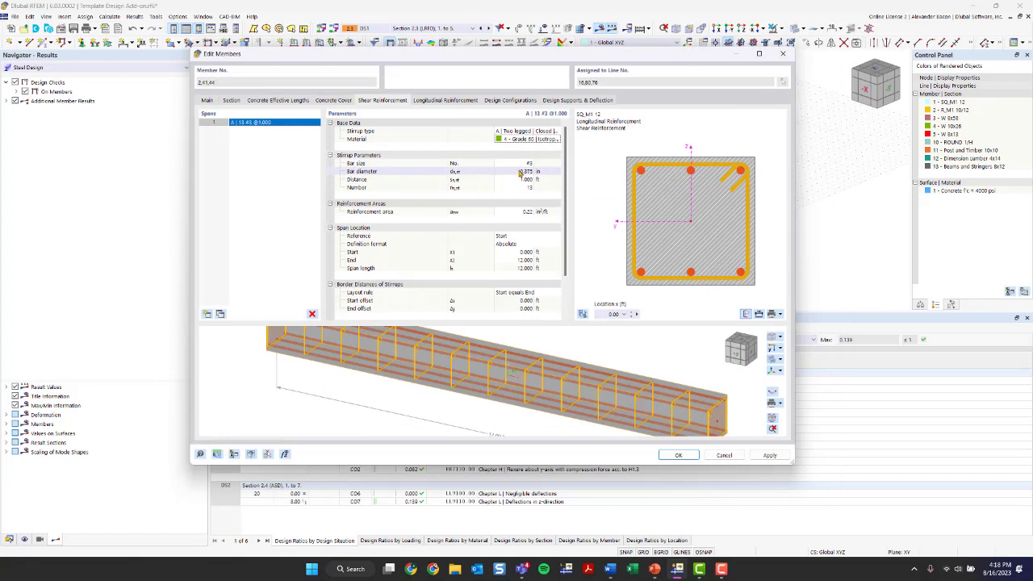
pyautogui.click(516, 164)
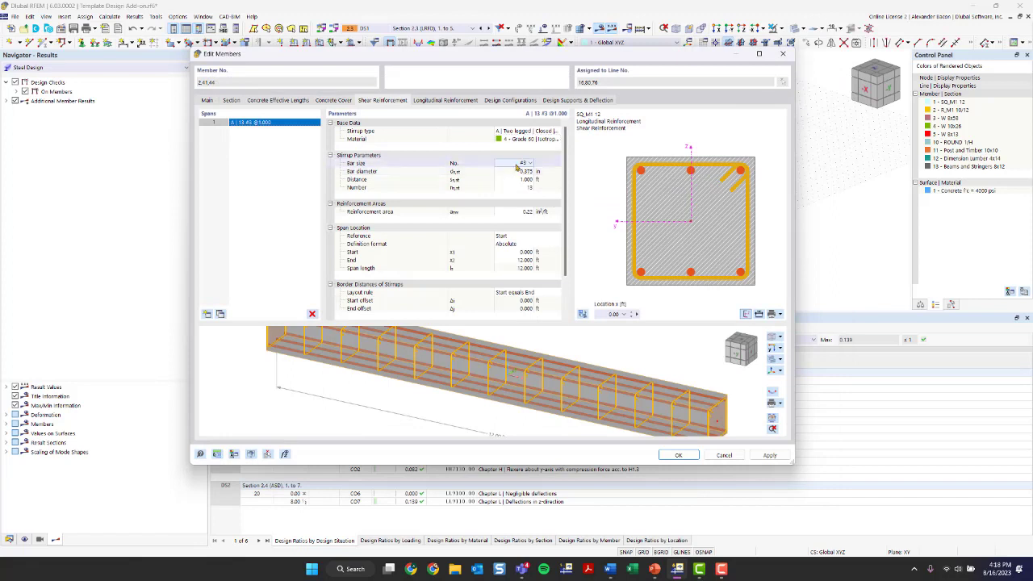
pyautogui.click(520, 164)
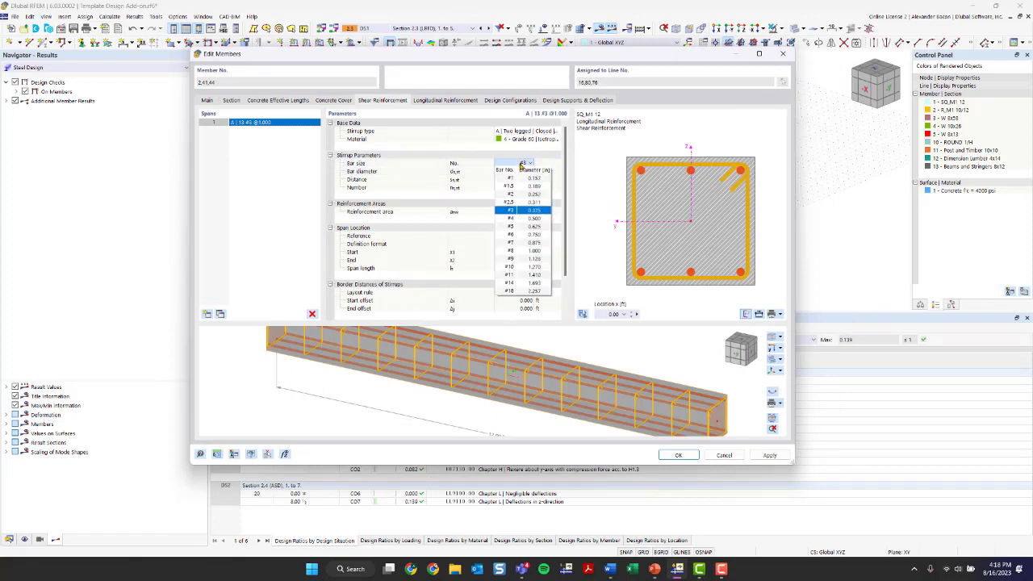
pyautogui.click(523, 188)
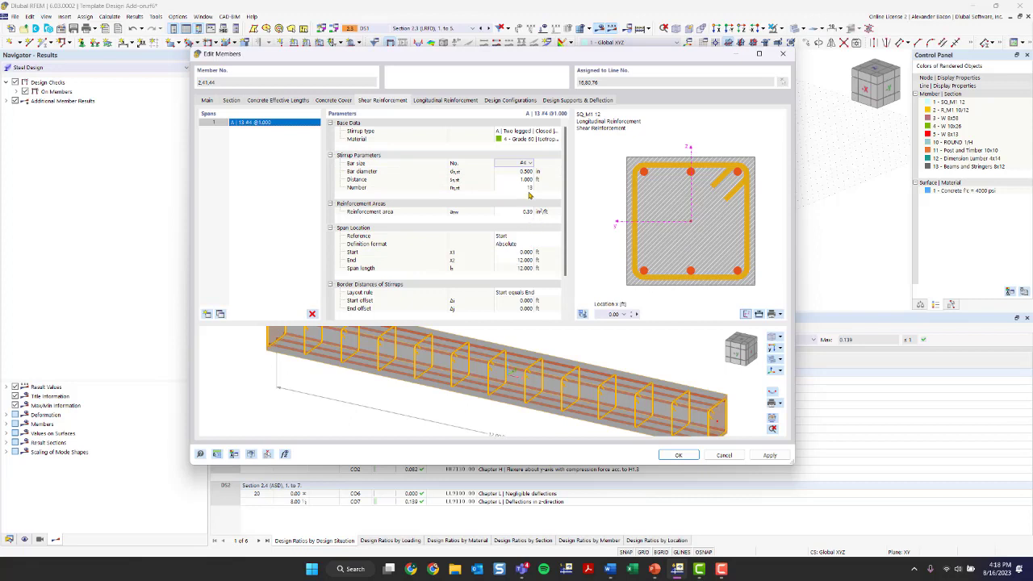
# Step: Adjust the stirrup count (17, then 13, then 15) and spacing to 0.790 ft
pyautogui.click(528, 187)
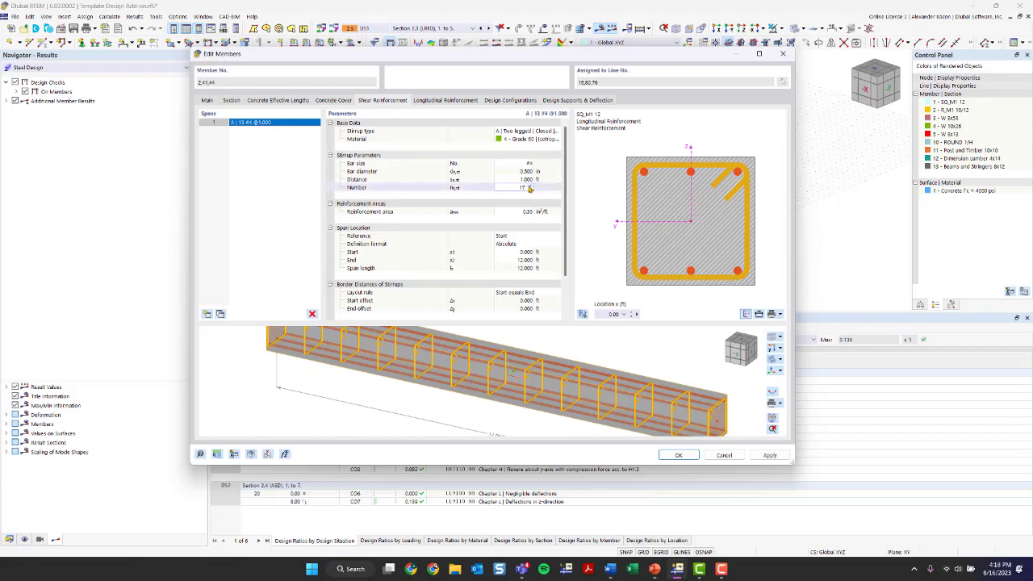
pyautogui.write('17')
pyautogui.press('Return')
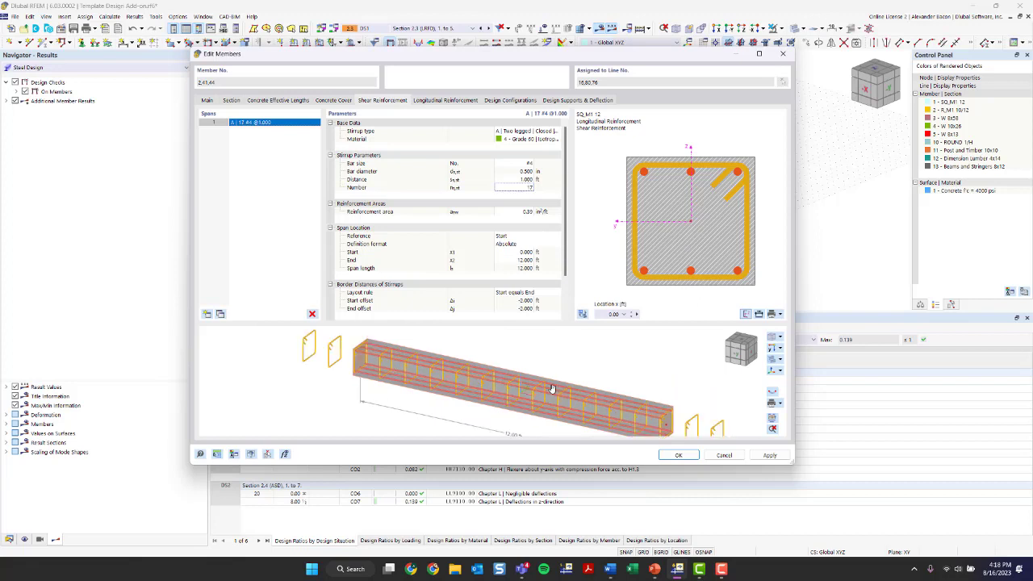
pyautogui.click(530, 187)
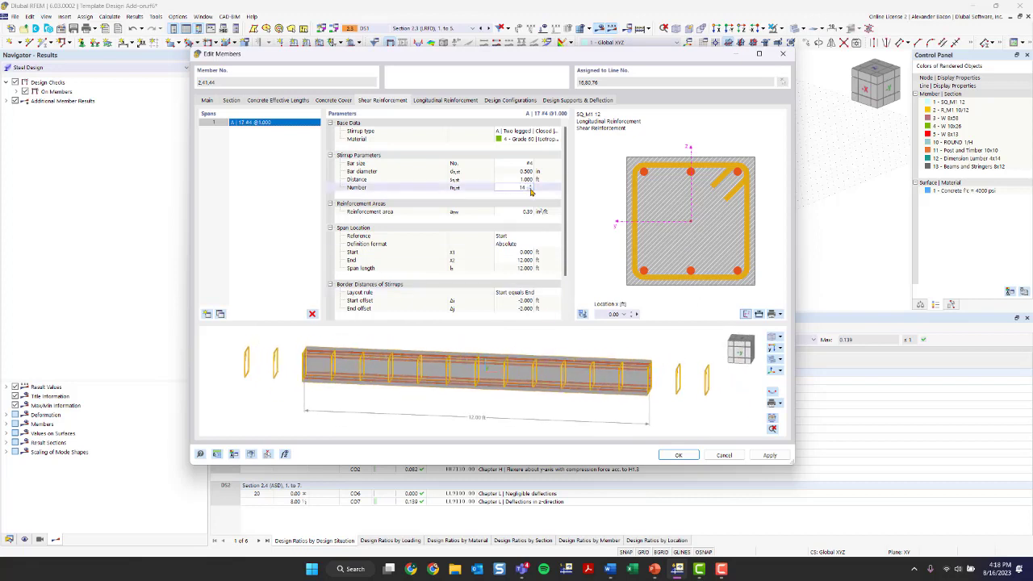
pyautogui.click(531, 190)
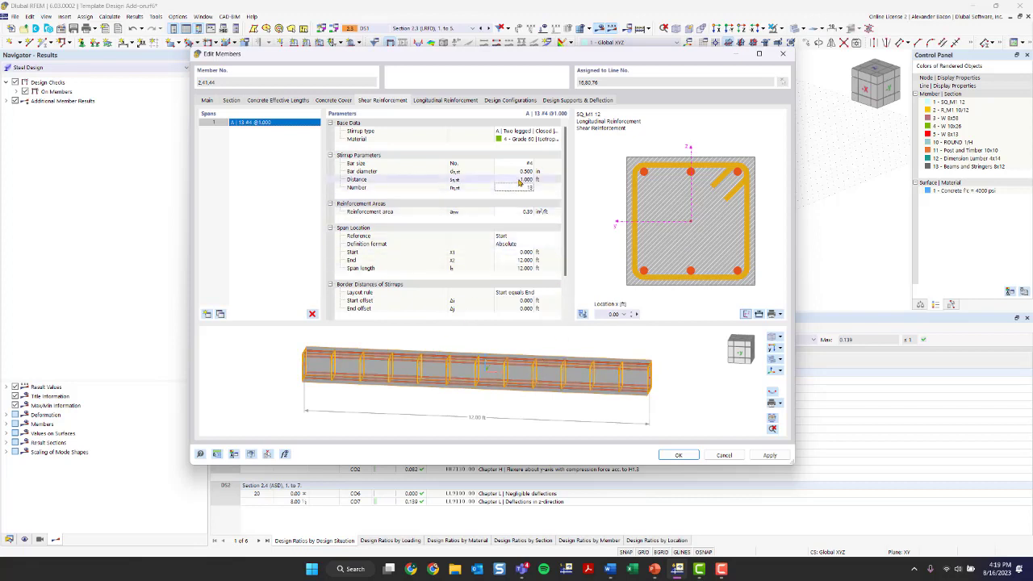
pyautogui.click(521, 179)
pyautogui.write('0.070')
pyautogui.click(530, 182)
pyautogui.click(562, 351)
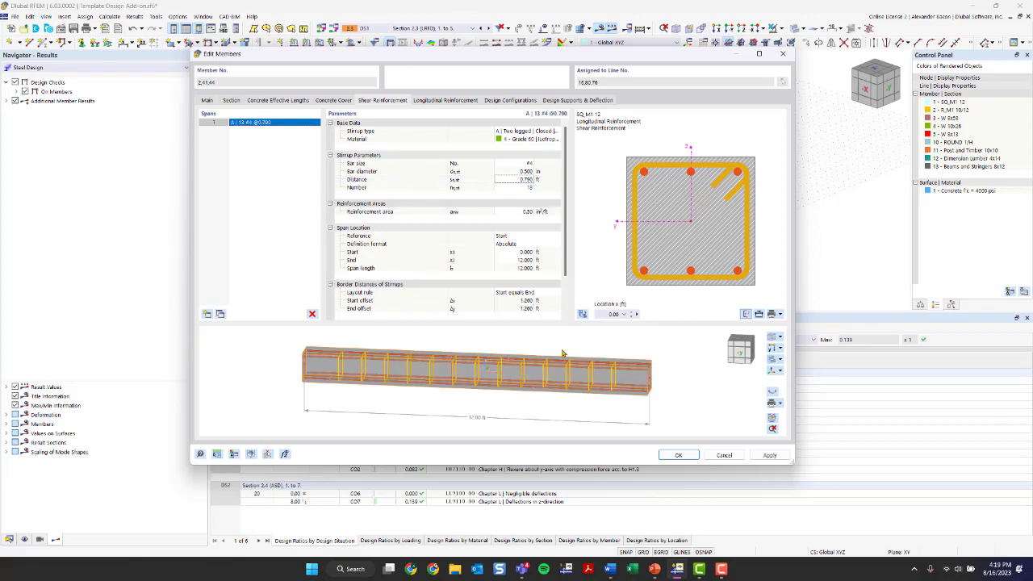
pyautogui.click(530, 188)
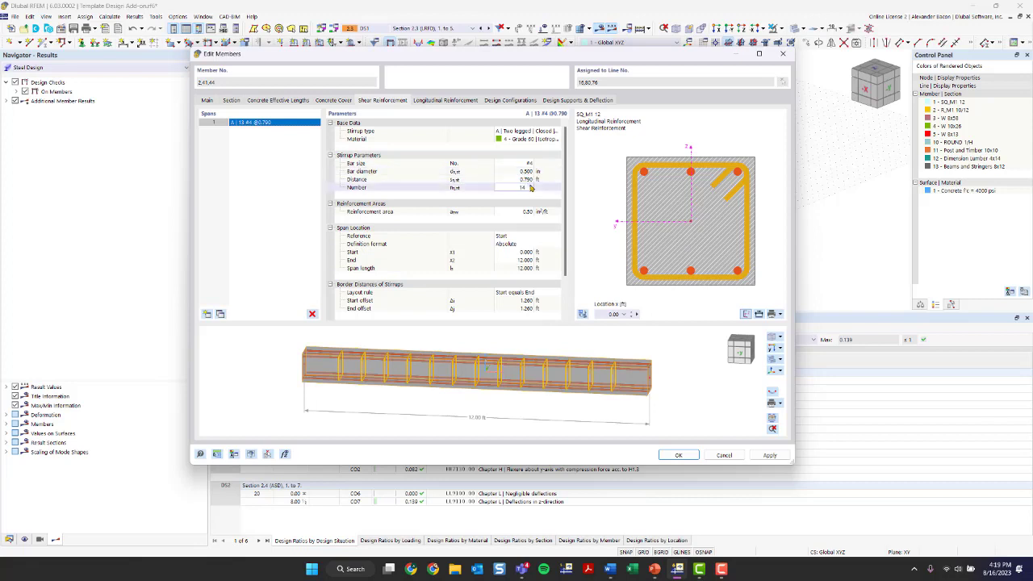
pyautogui.click(308, 392)
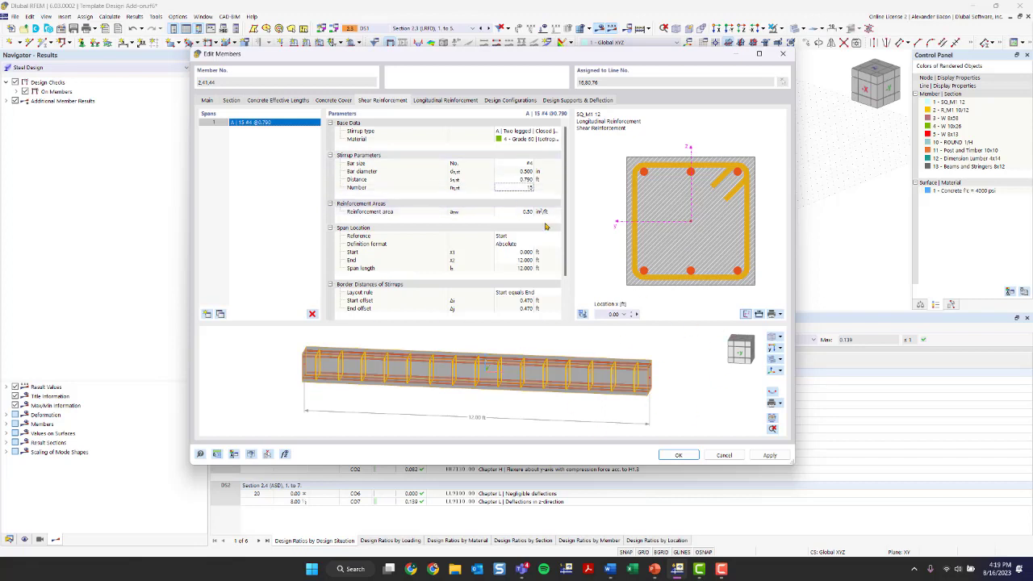
# Step: Split the stirrups into four spans, starting with 8 #4 @0.790
pyautogui.scroll(-2, 523, 230)
pyautogui.scroll(2, 525, 231)
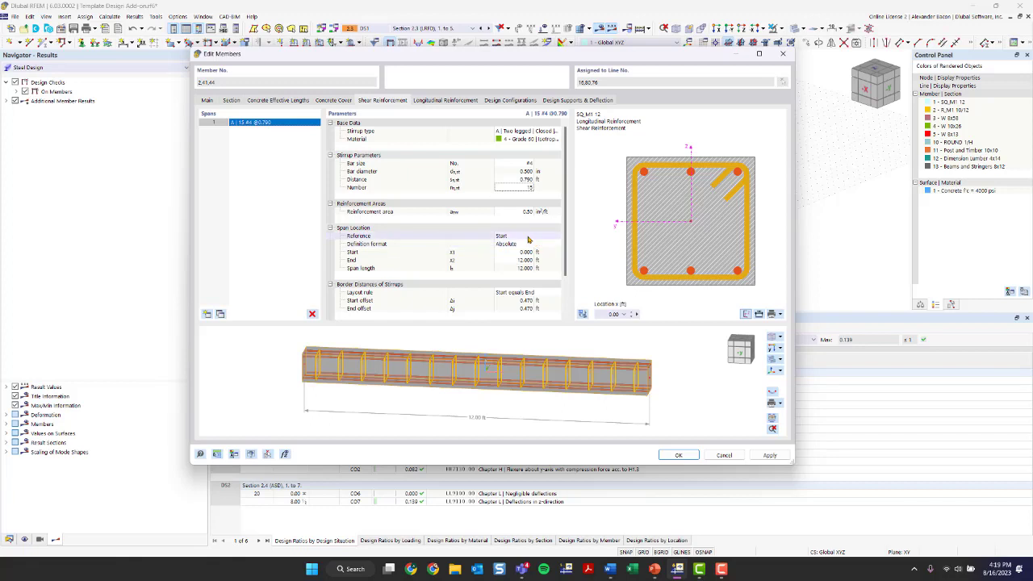
pyautogui.scroll(-2, 533, 240)
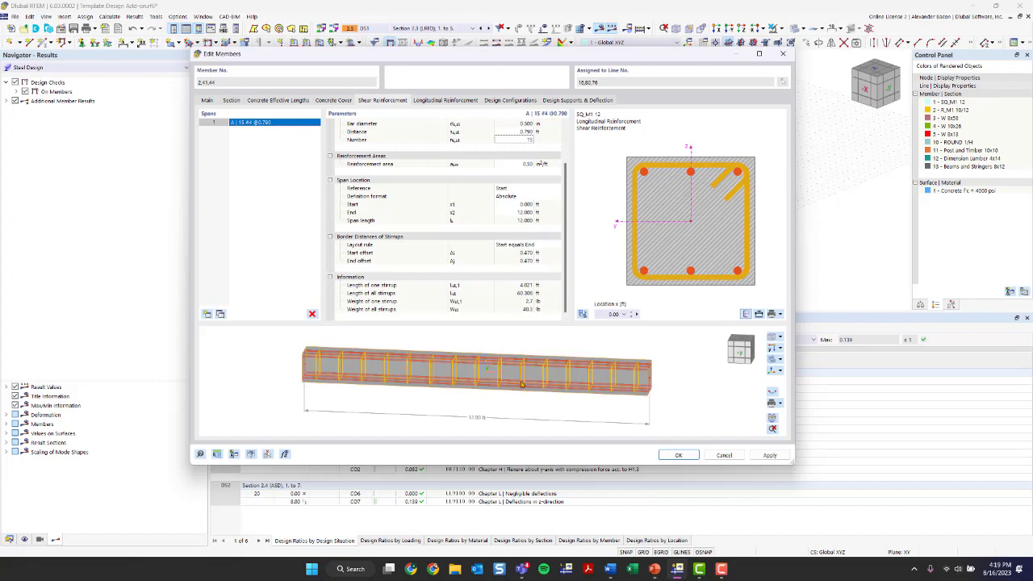
pyautogui.click(204, 315)
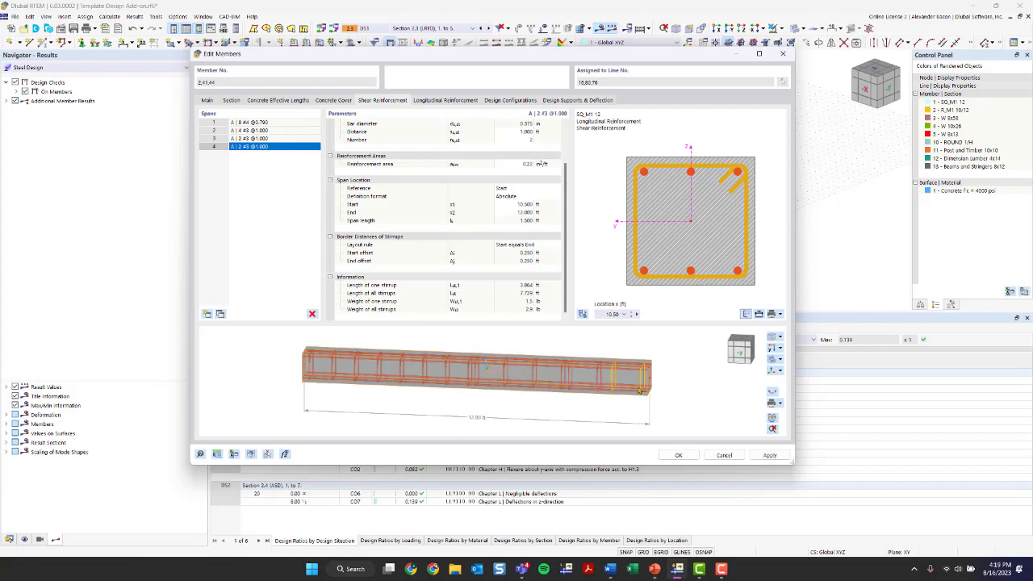
# Step: Delete the extra stirrup spans, leaving a single span
pyautogui.click(313, 315)
pyautogui.click(313, 314)
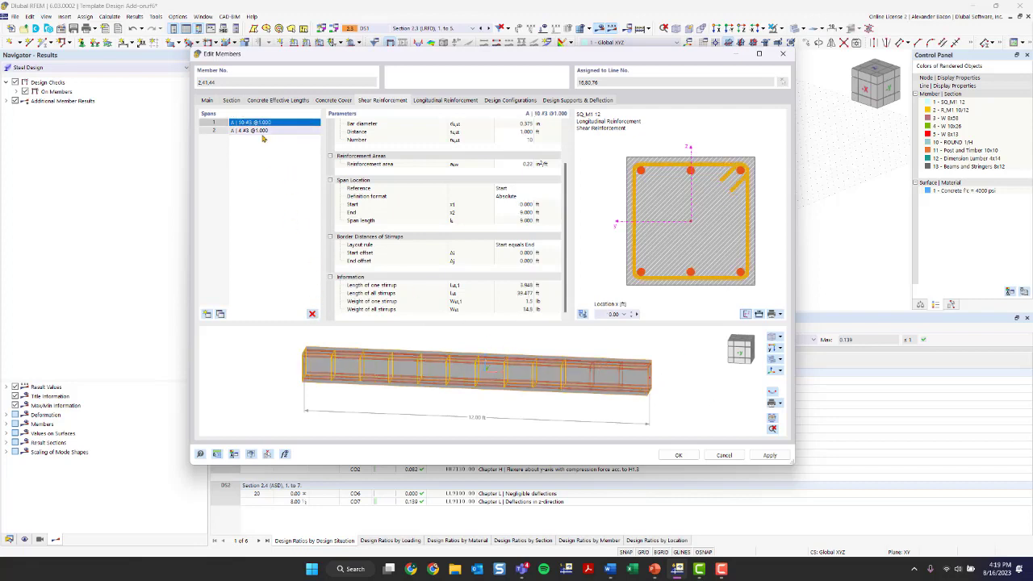
pyautogui.click(313, 314)
pyautogui.scroll(2, 538, 175)
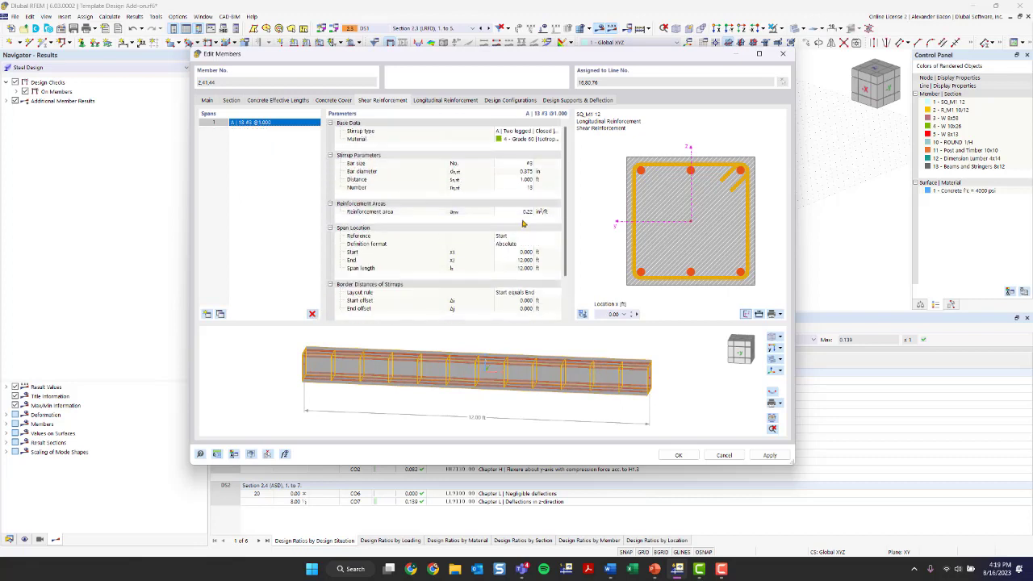
# Step: Make the remaining stirrups 17 #4 bars at 0.750 ft spacing
pyautogui.click(528, 165)
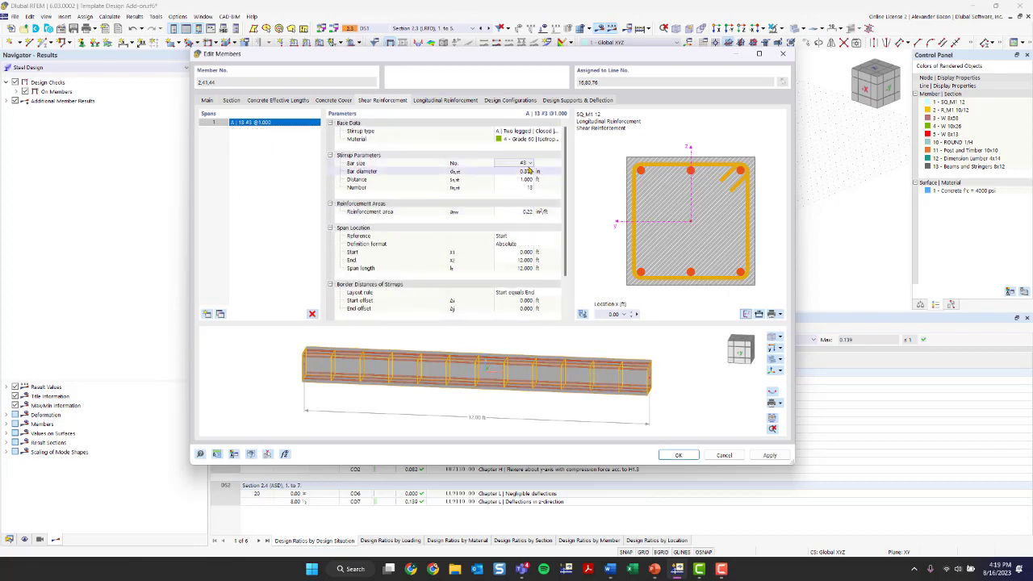
pyautogui.click(528, 164)
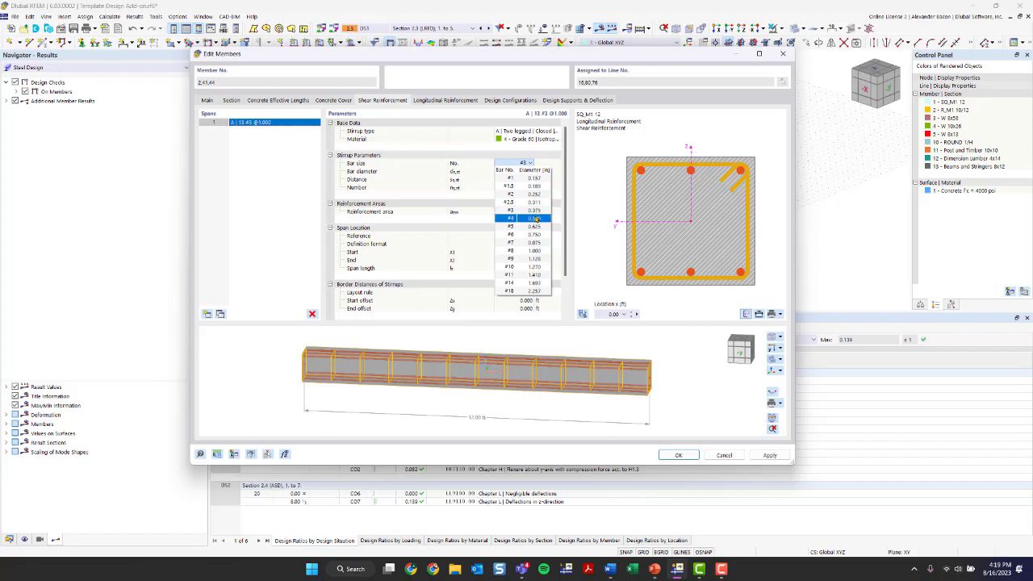
pyautogui.click(521, 180)
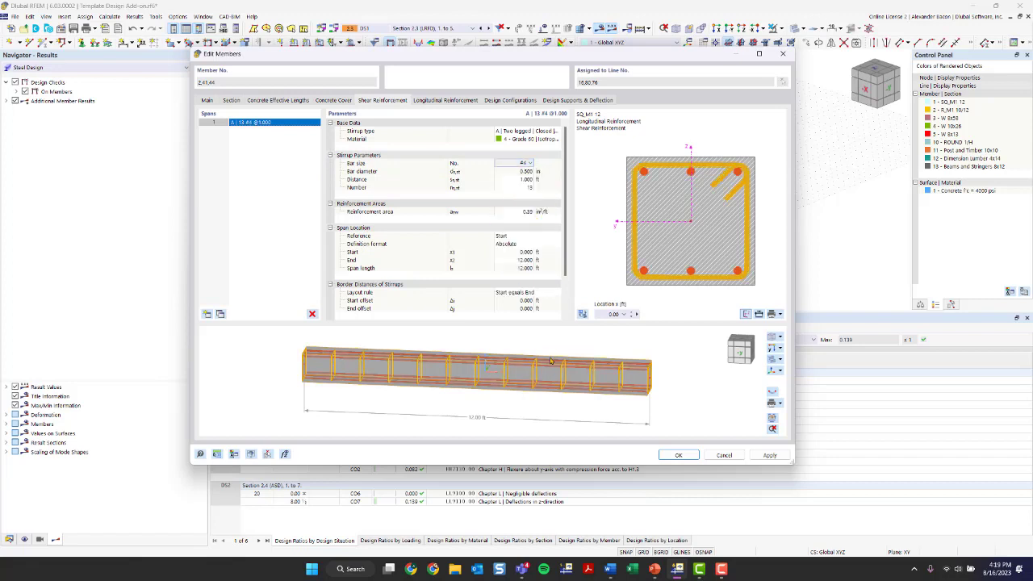
pyautogui.click(529, 181)
pyautogui.write('0.')
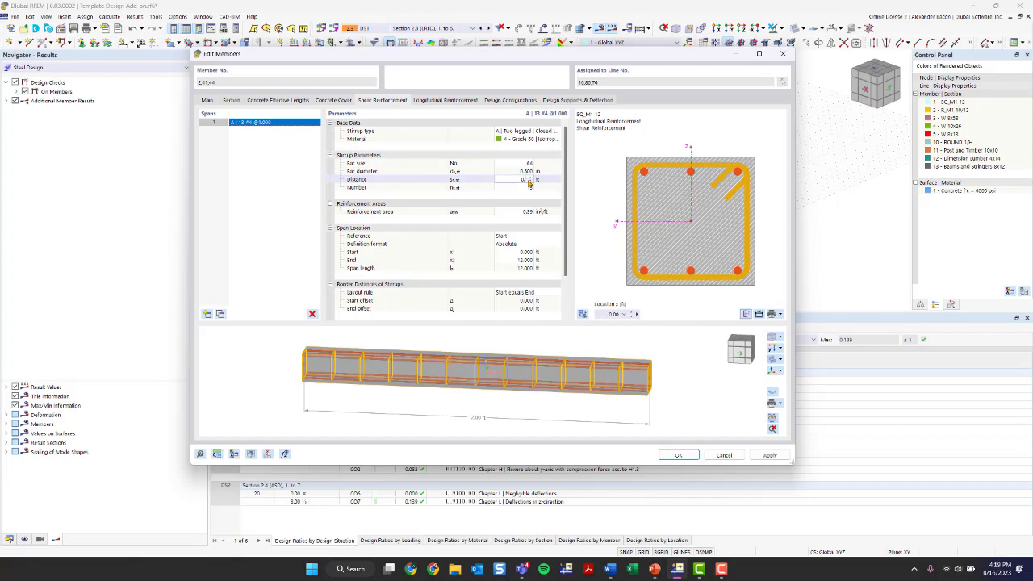
pyautogui.write('75')
pyautogui.press('Return')
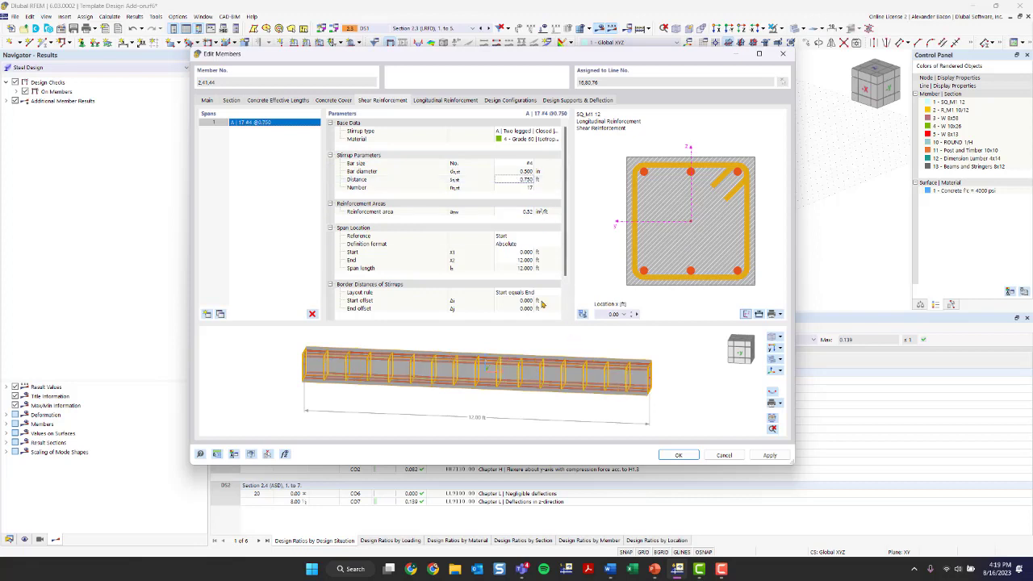
pyautogui.click(439, 101)
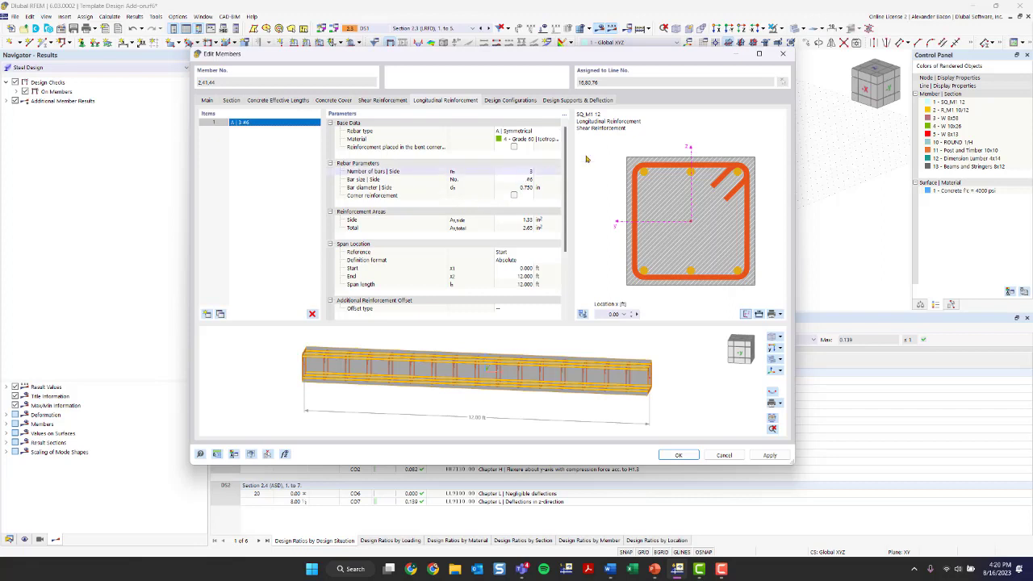
# Step: Set the longitudinal rebar type to Uniformly surrounding and view the column preview in 3D
pyautogui.click(535, 133)
pyautogui.click(534, 132)
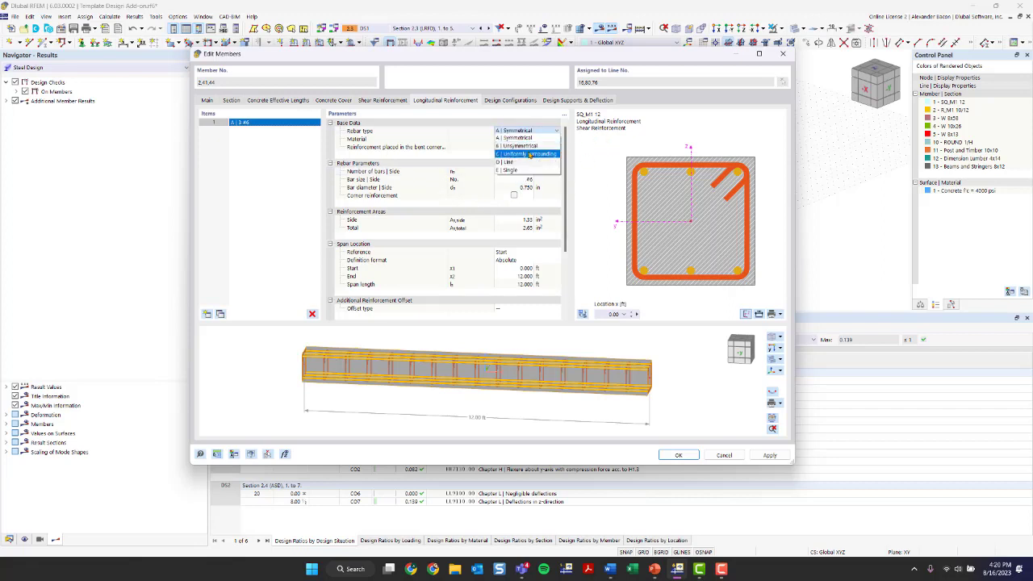
pyautogui.click(533, 154)
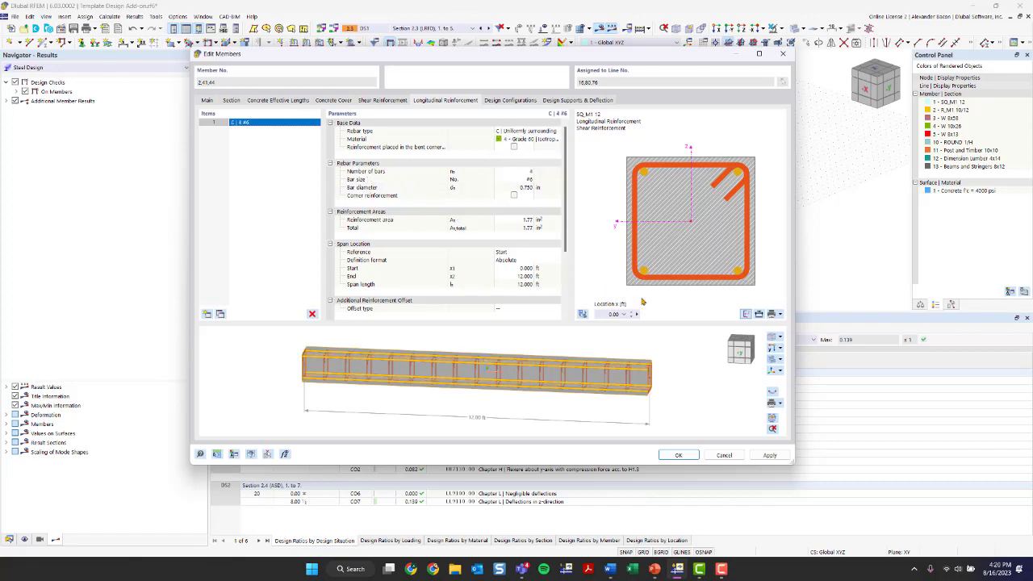
pyautogui.keyDown('ctrl'); pyautogui.moveTo(638, 375); pyautogui.dragTo(576, 374, button='middle'); pyautogui.keyUp('ctrl')
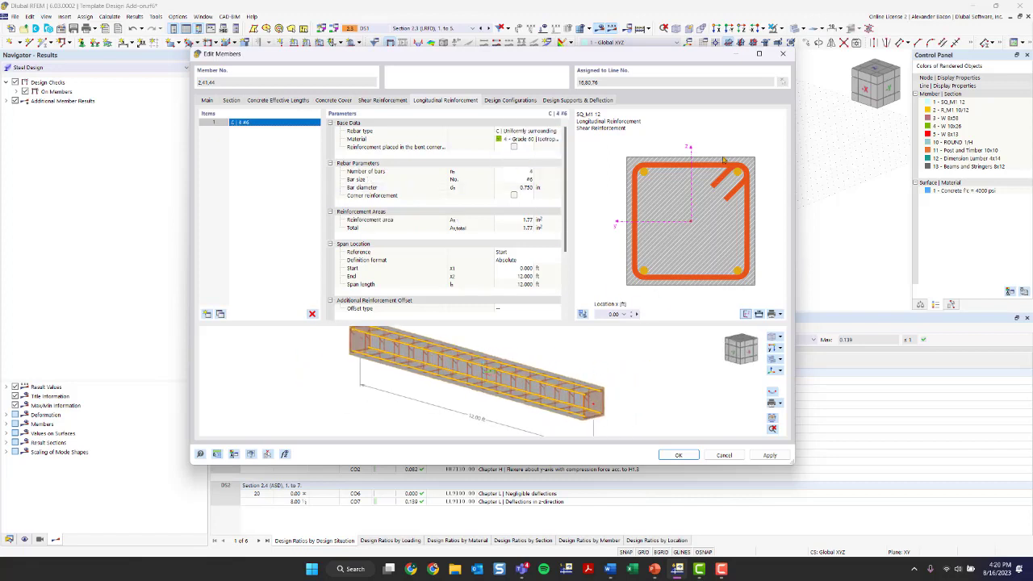
# Step: Make the four longitudinal bars #8 size
pyautogui.click(526, 172)
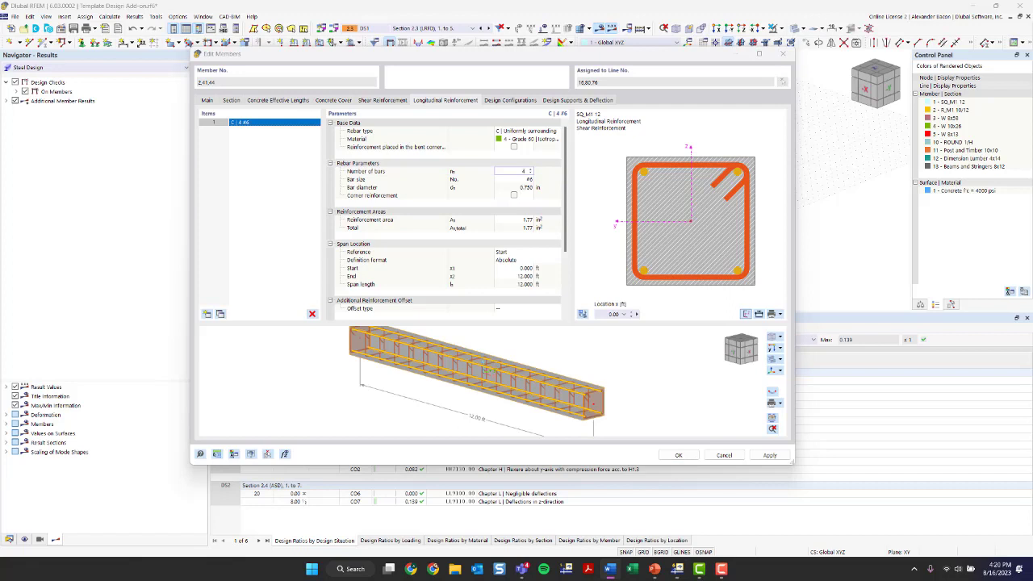
pyautogui.click(532, 179)
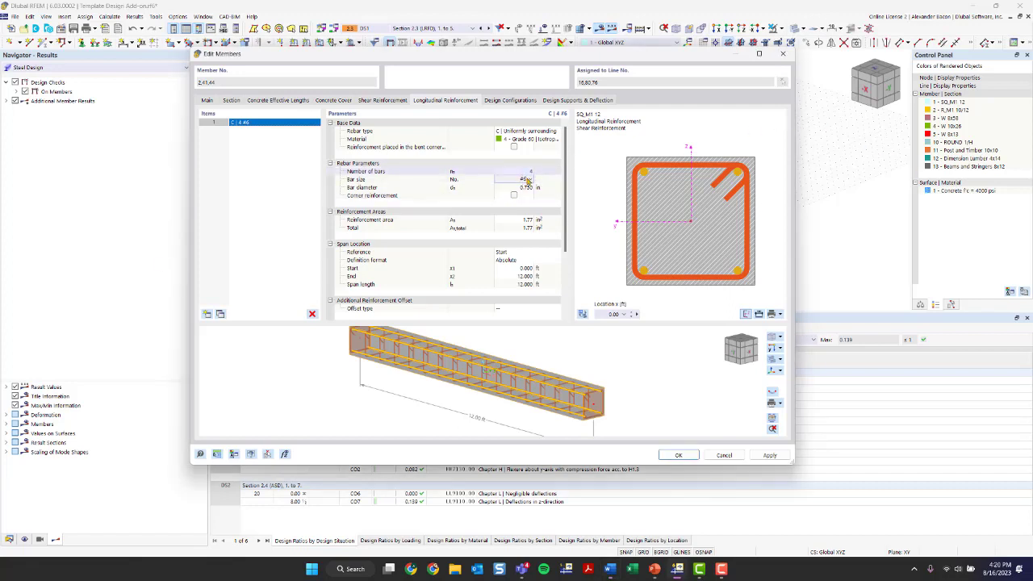
pyautogui.click(528, 180)
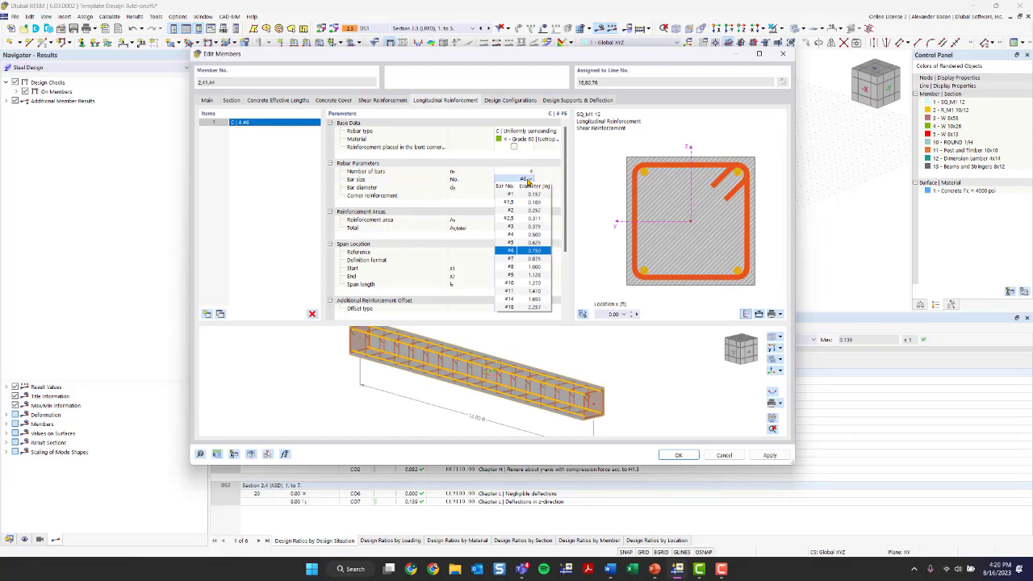
pyautogui.click(524, 268)
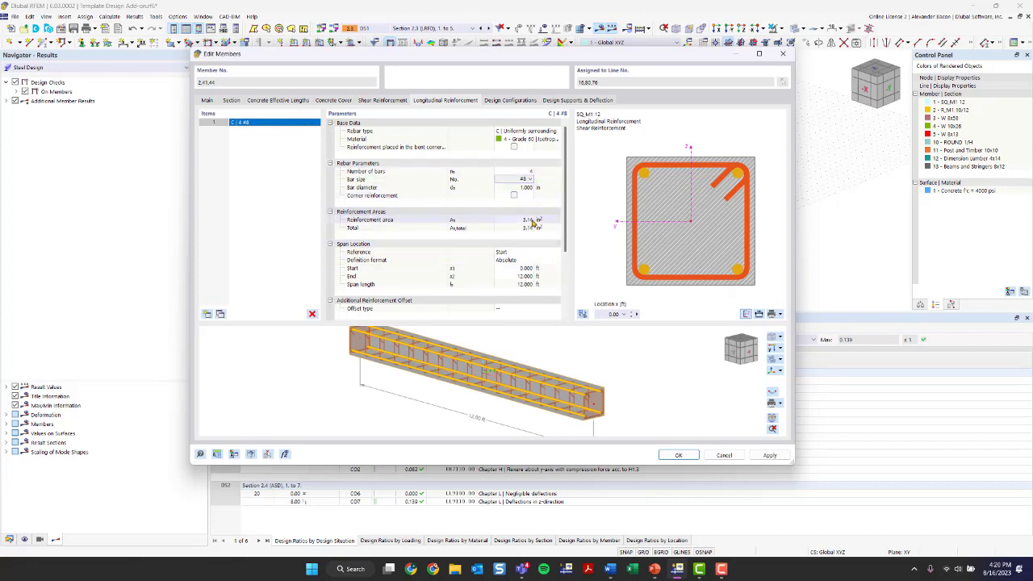
pyautogui.scroll(-4, 530, 269)
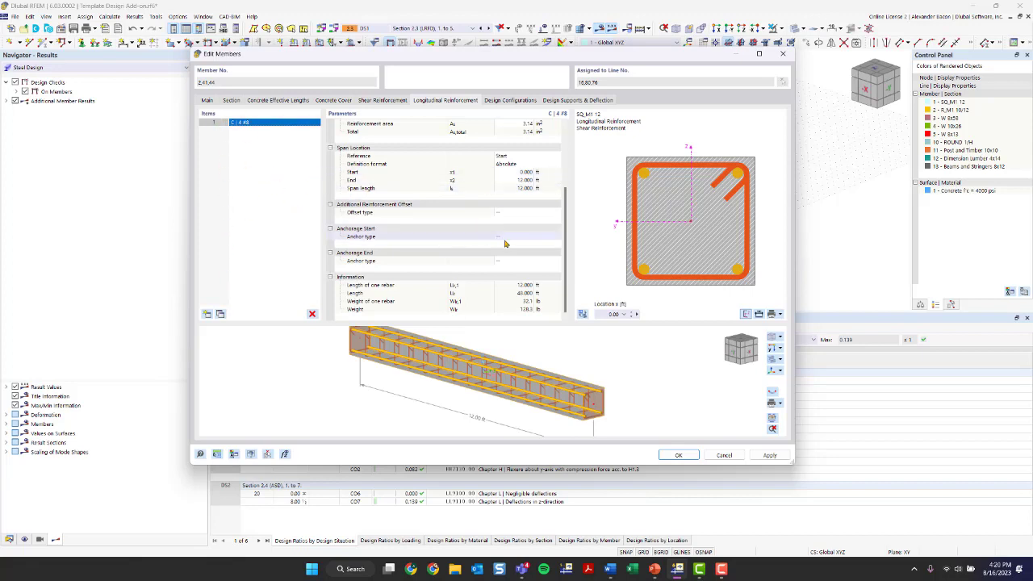
# Step: Check the offset and leave the start anchorage type unset, then show the design configurations
pyautogui.click(506, 215)
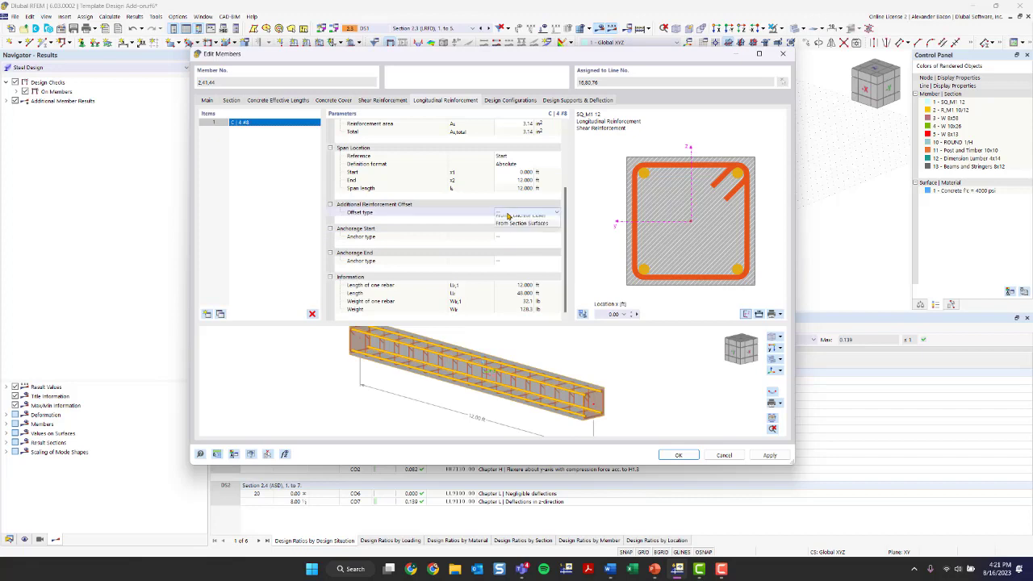
pyautogui.click(518, 237)
pyautogui.click(518, 238)
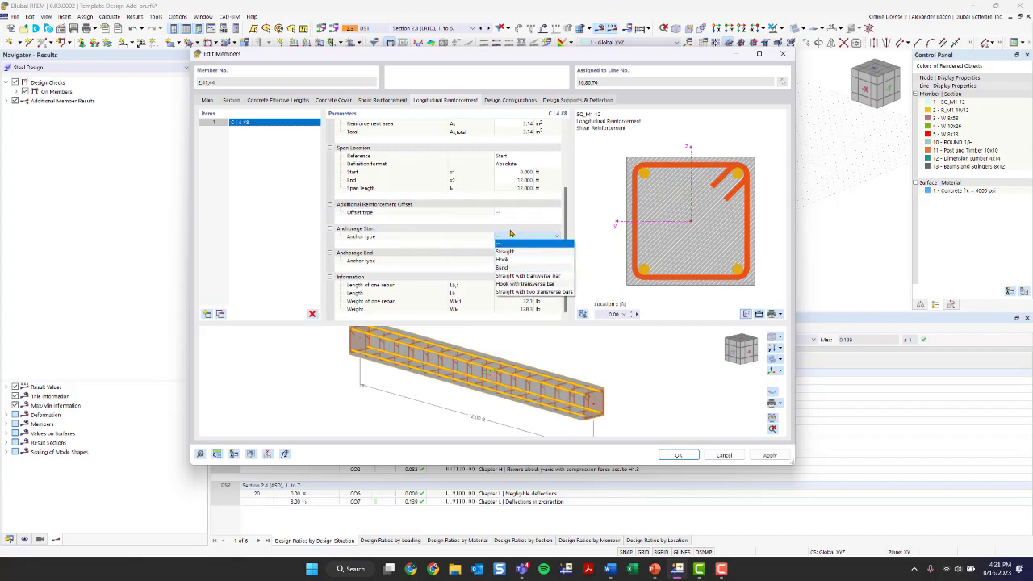
pyautogui.click(513, 239)
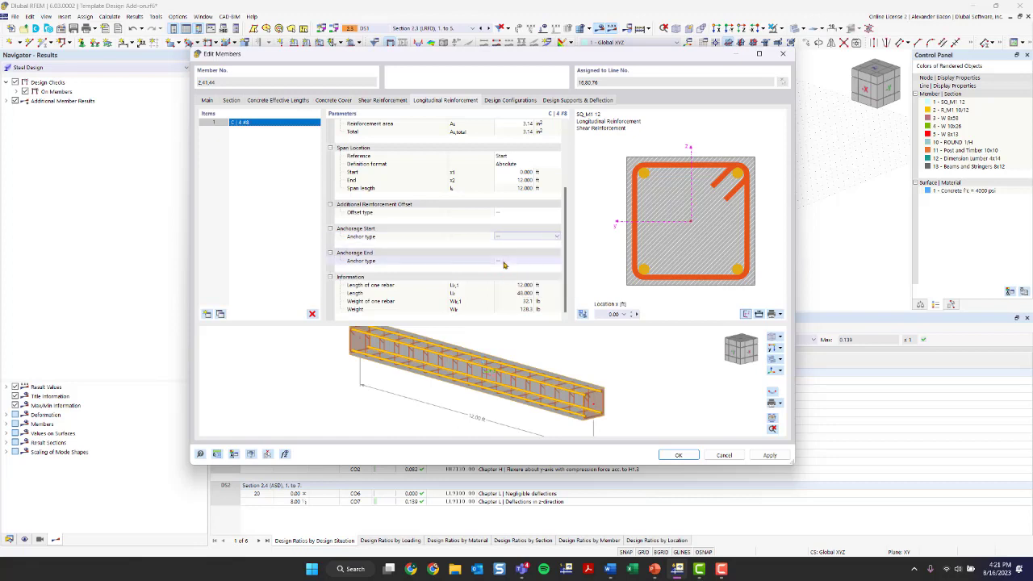
pyautogui.scroll(4, 502, 252)
pyautogui.click(508, 103)
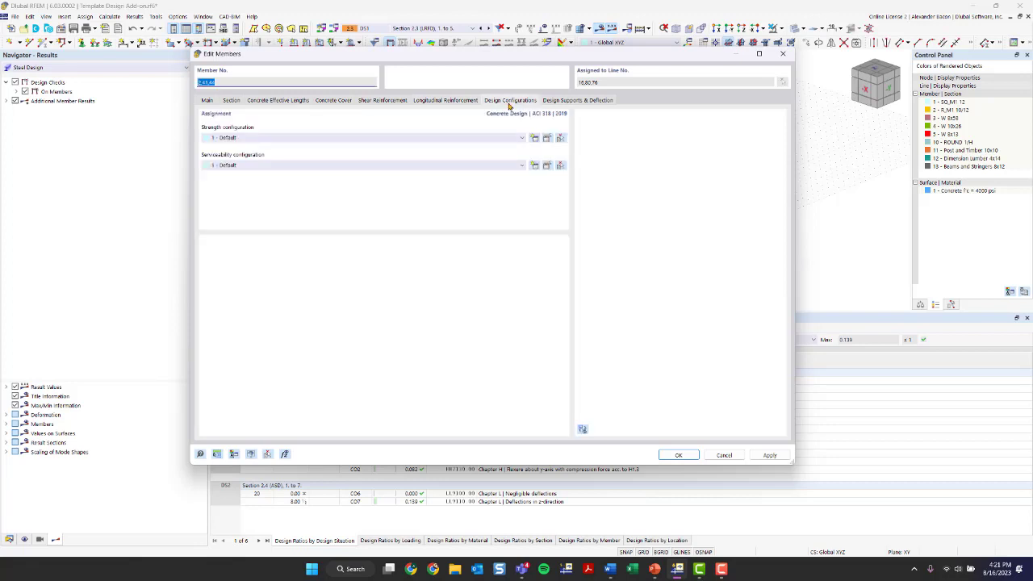
# Step: Review the Default ACI 318-19 strength configuration's Members, Stability, Surfaces and Punching settings
pyautogui.click(548, 139)
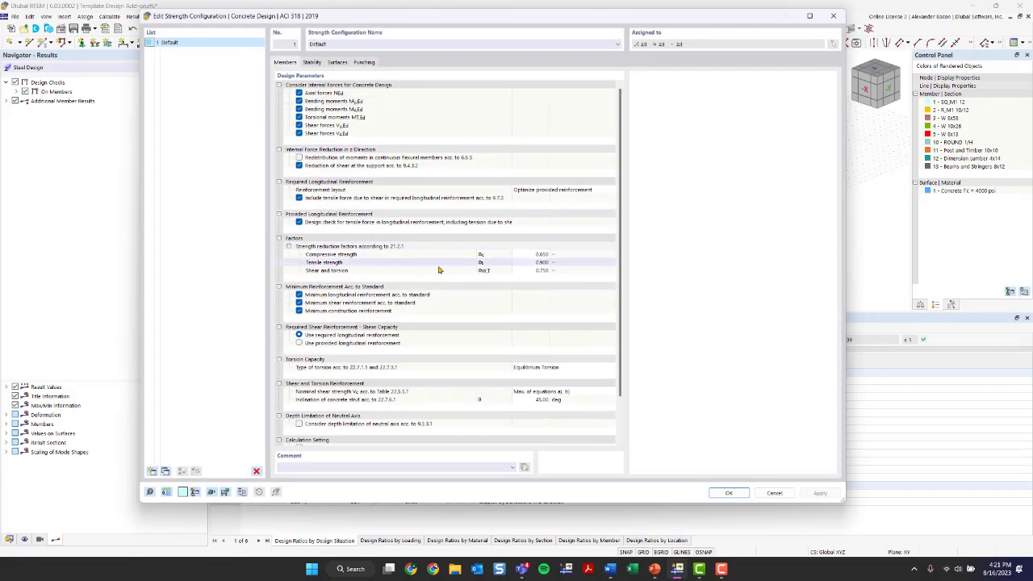
pyautogui.scroll(-3, 439, 270)
pyautogui.scroll(3, 443, 277)
pyautogui.click(313, 62)
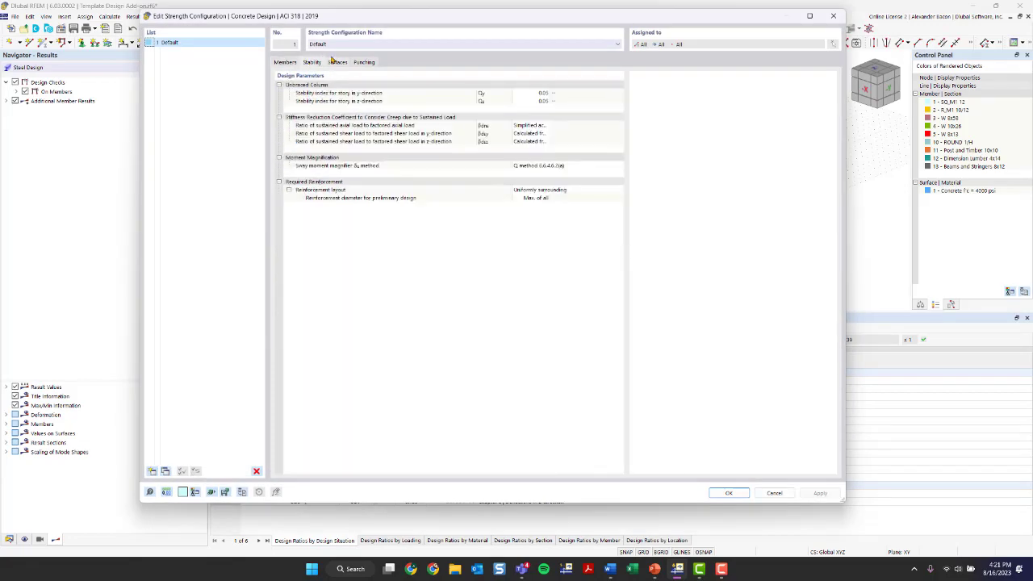
pyautogui.click(334, 62)
pyautogui.click(369, 63)
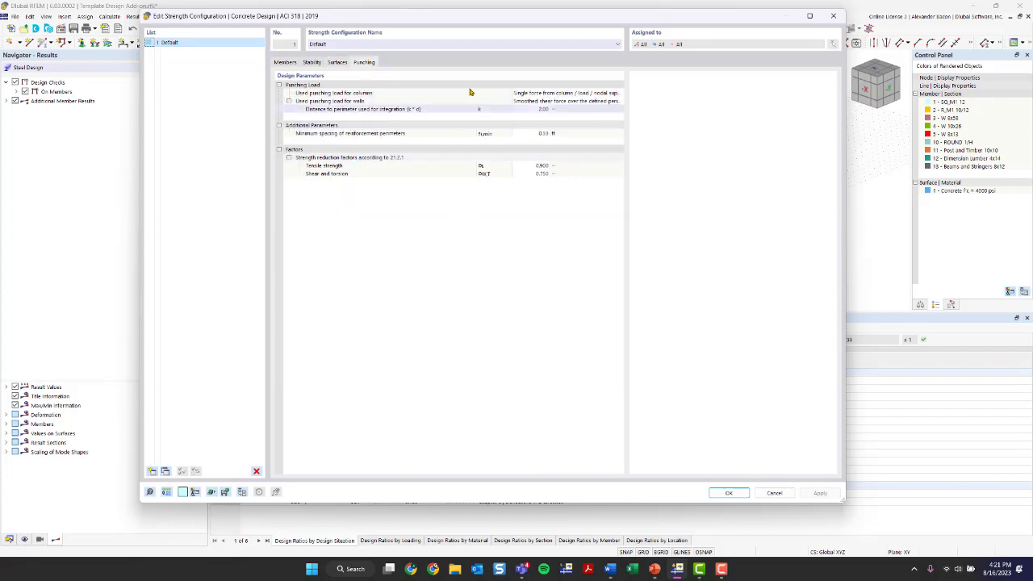
# Step: Close the strength configuration and open the Default ACI 318-19 serviceability configuration
pyautogui.click(833, 16)
pyautogui.click(791, 48)
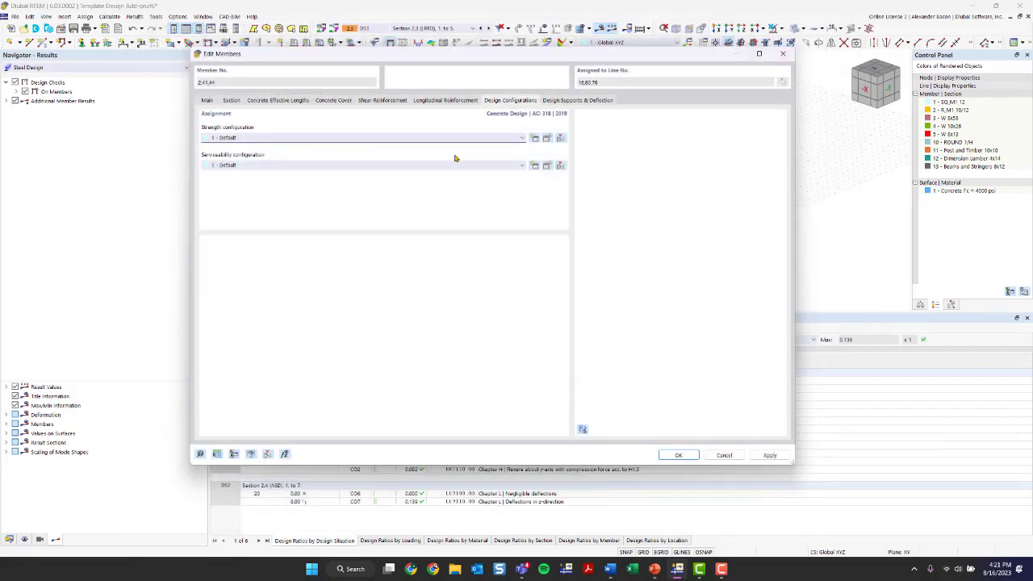
pyautogui.click(547, 165)
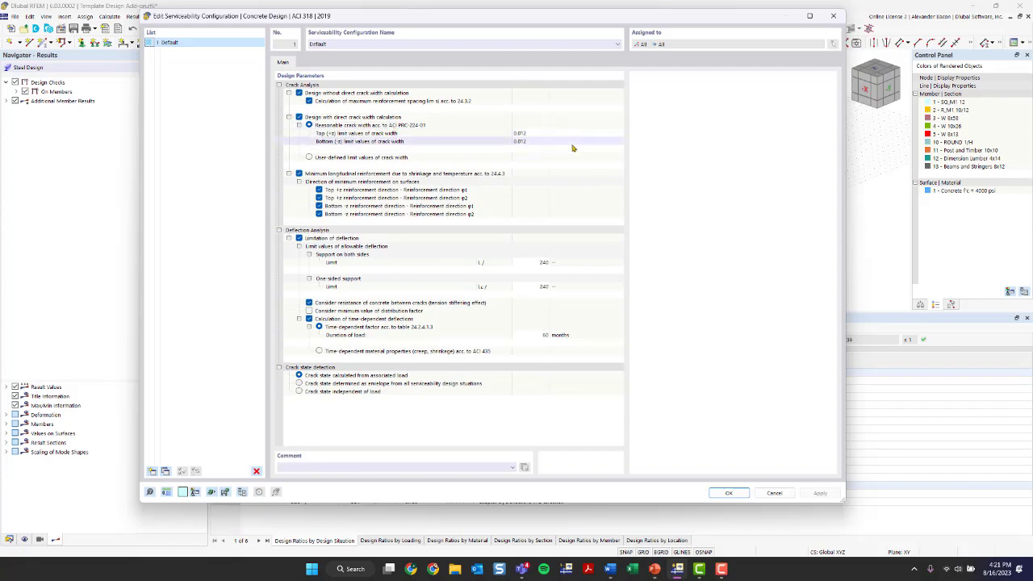
# Step: Close the serviceability configuration, check the Design Supports & Deflection settings, and confirm the member edits
pyautogui.click(833, 15)
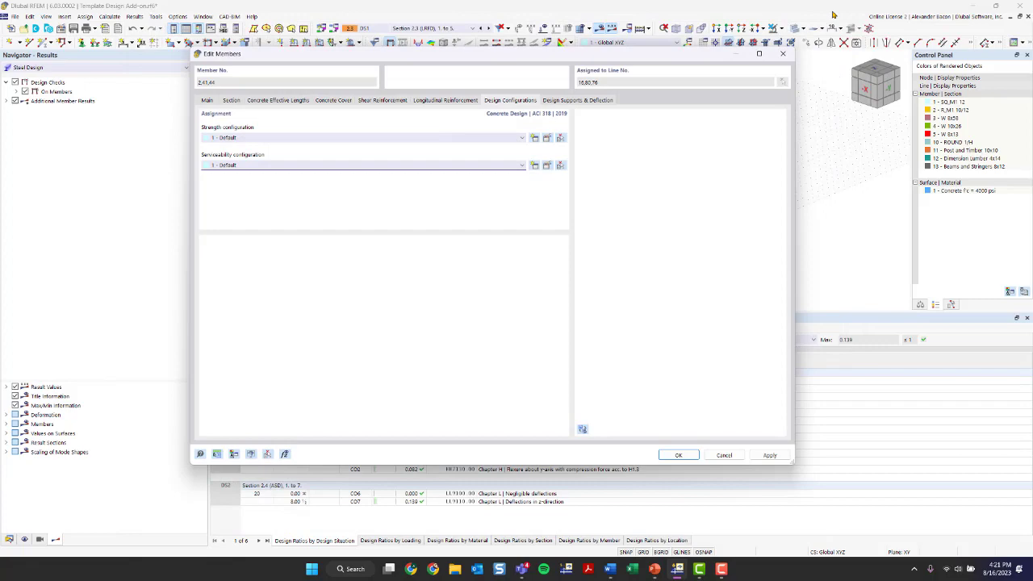
pyautogui.click(600, 101)
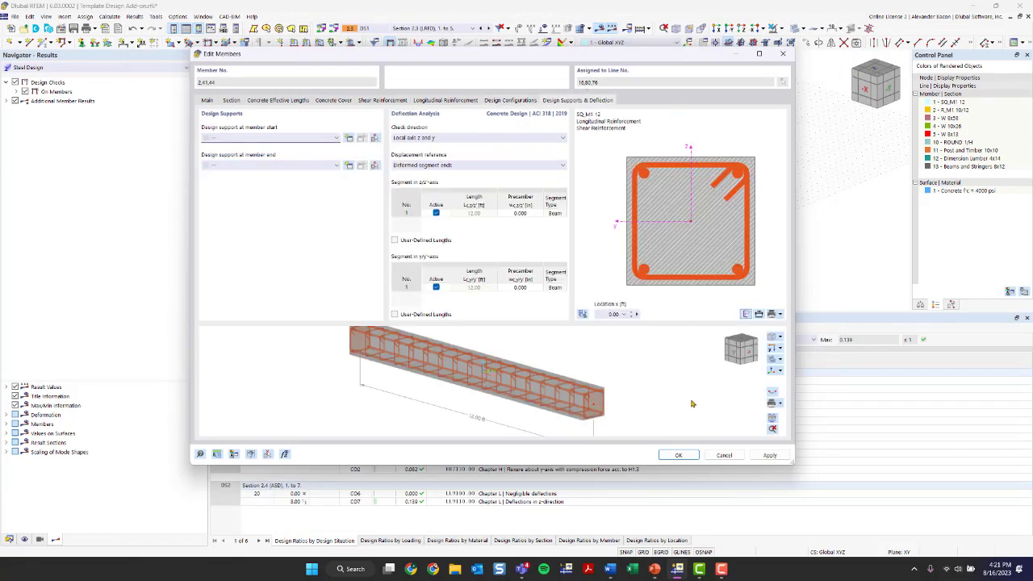
pyautogui.click(689, 455)
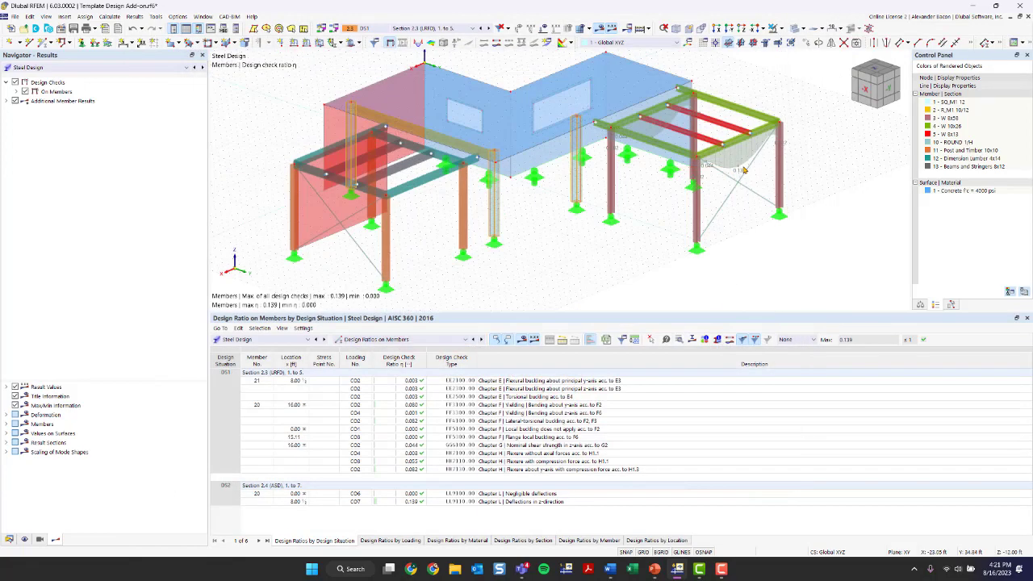
# Step: Switch the table to Concrete Design and run the concrete design calculation
pyautogui.click(264, 339)
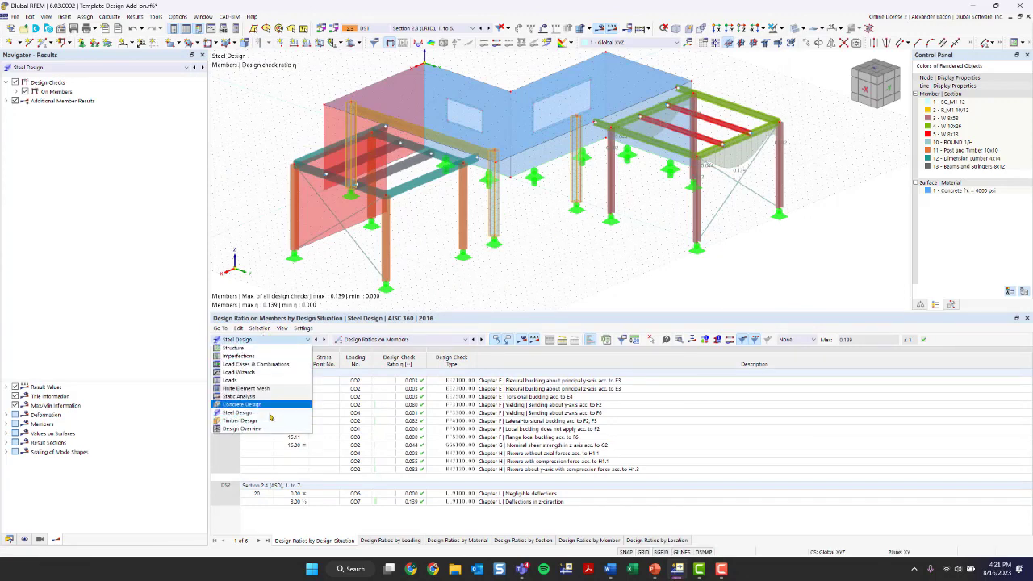
pyautogui.click(258, 404)
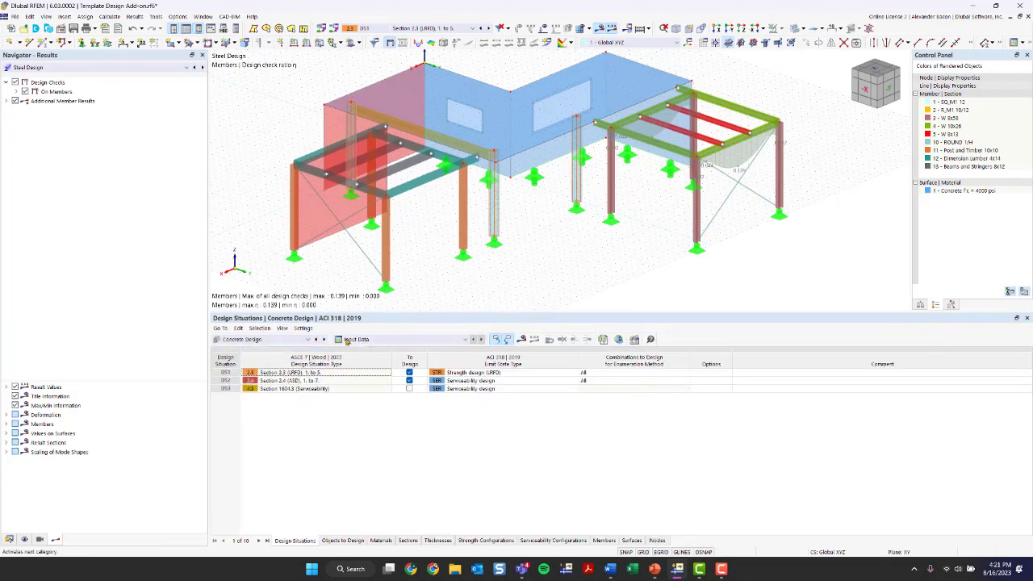
pyautogui.click(521, 339)
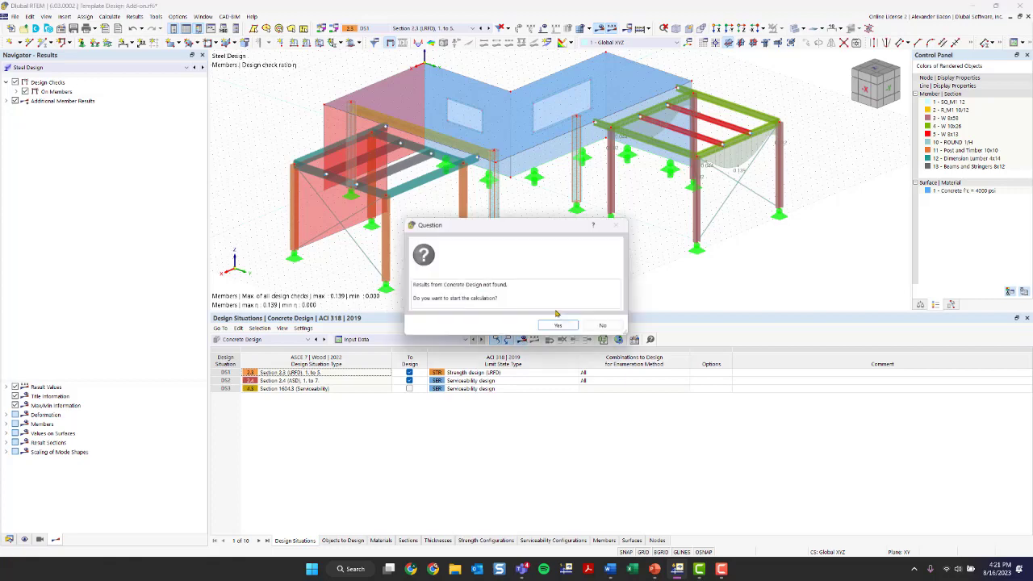
pyautogui.click(557, 325)
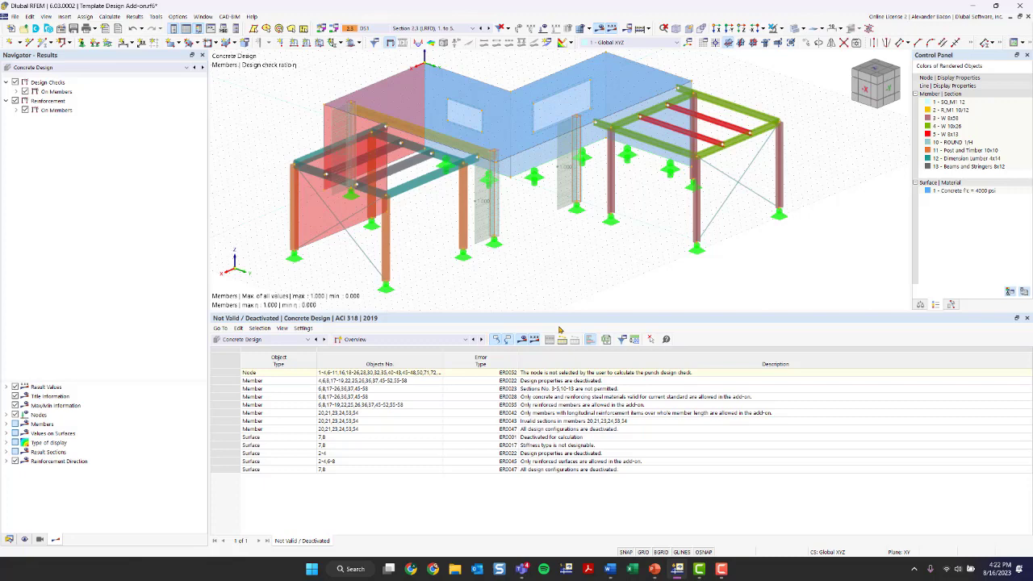
# Step: View the concrete design ratios on members, then return the table to Input Data
pyautogui.click(387, 341)
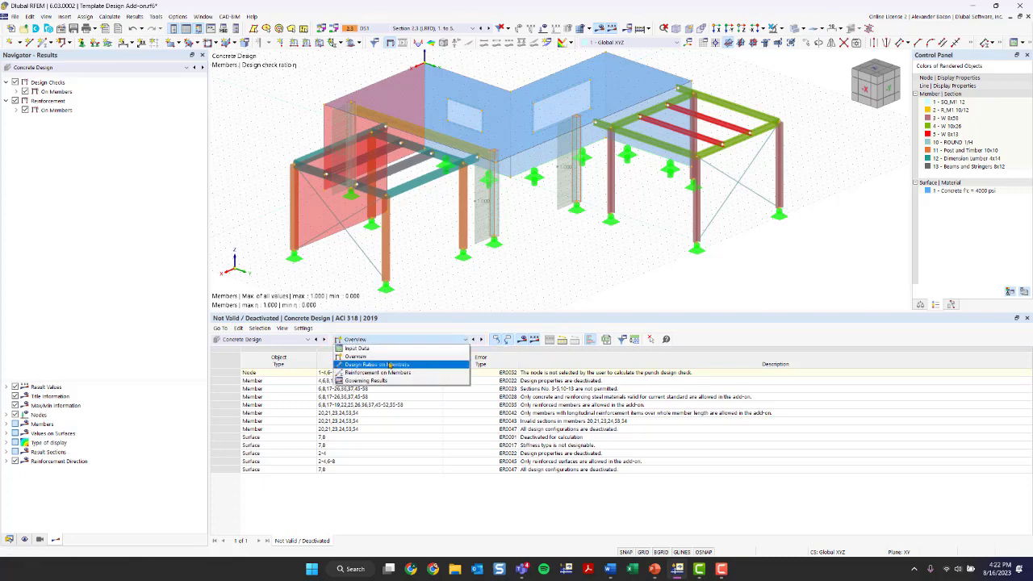
pyautogui.click(390, 367)
pyautogui.click(383, 339)
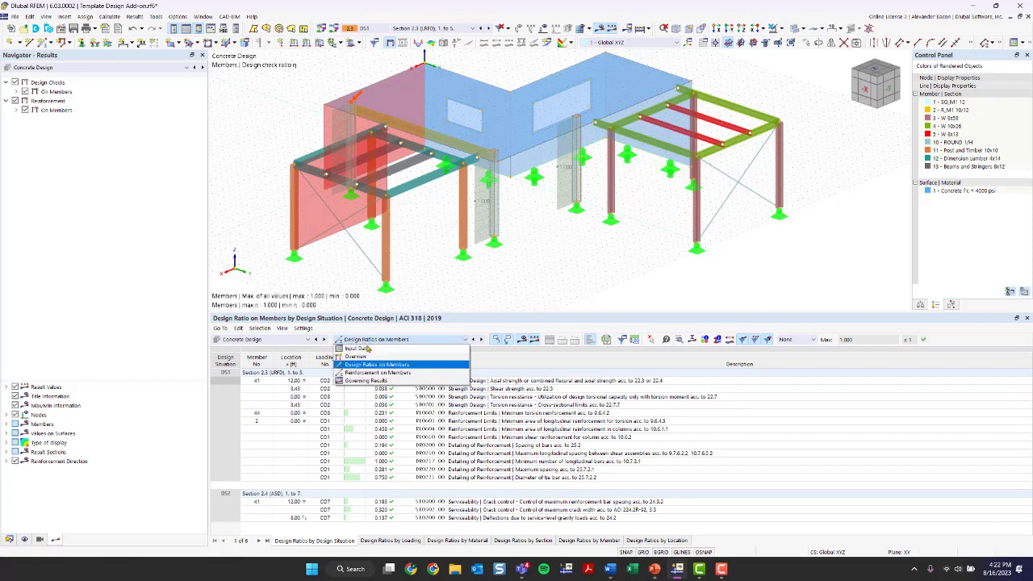
pyautogui.click(360, 349)
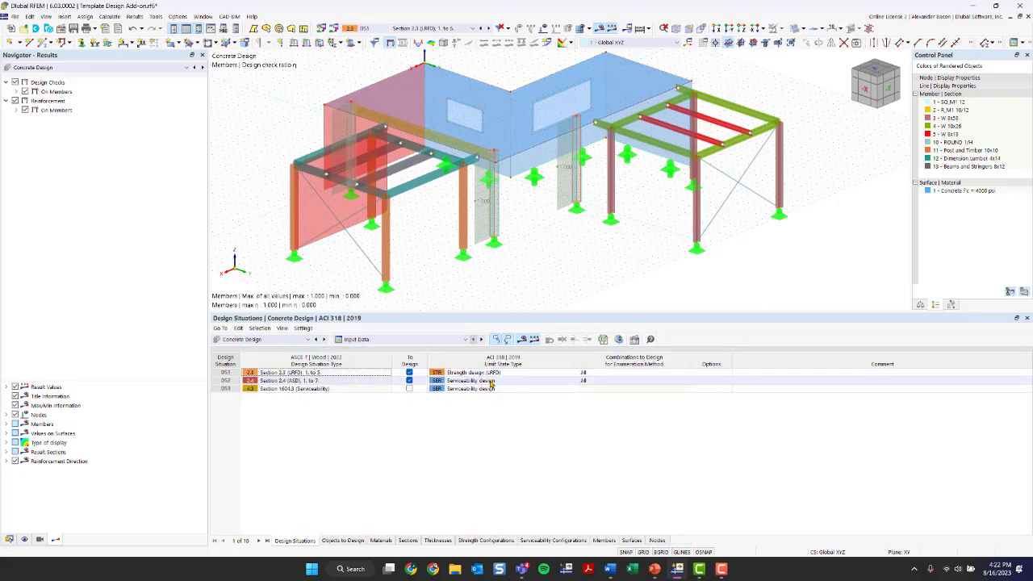
# Step: Exclude nodes with punching from the concrete design, accepting deletion of existing results
pyautogui.click(339, 540)
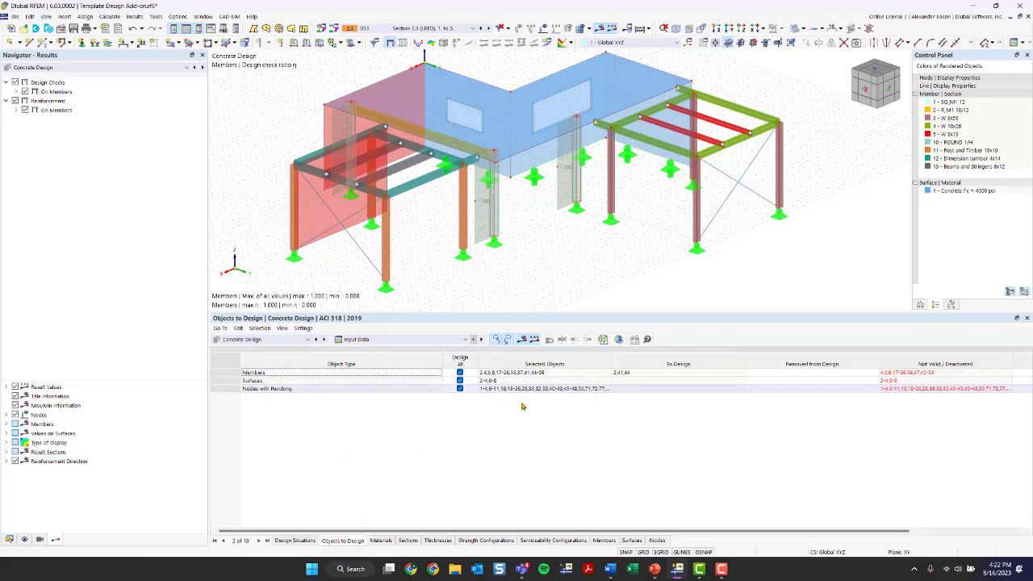
pyautogui.click(460, 389)
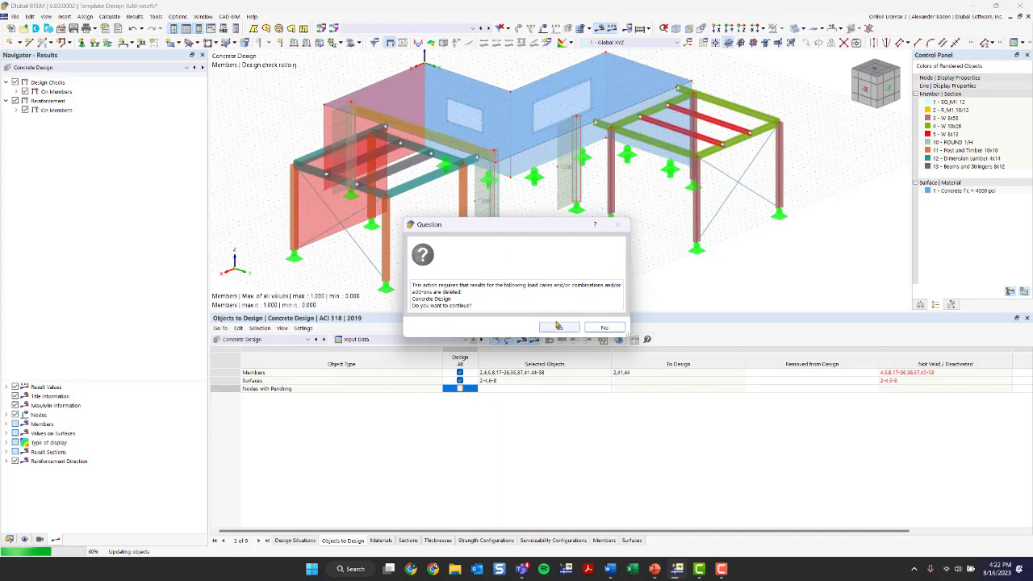
pyautogui.click(558, 326)
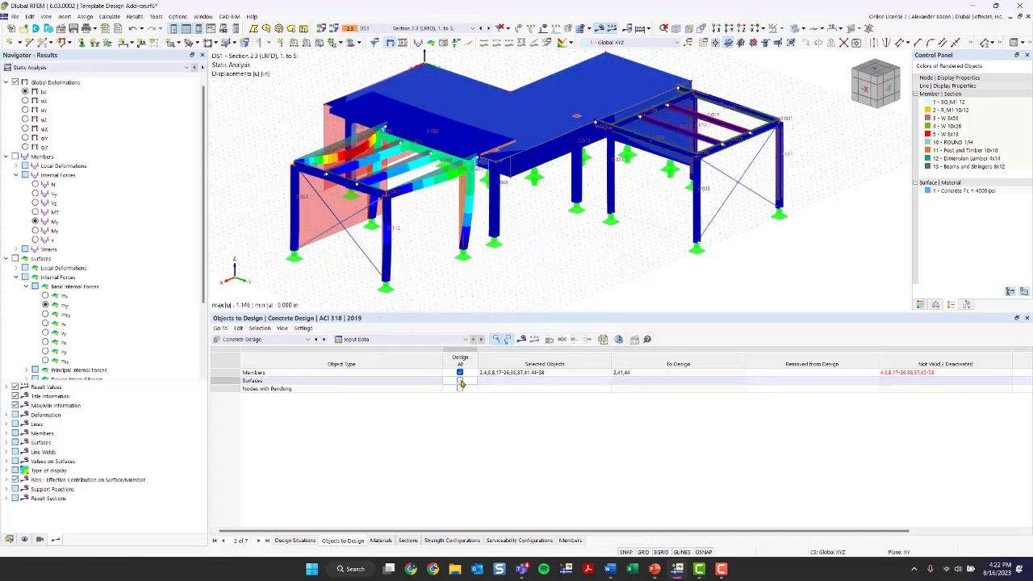
# Step: Restrict the member design to members 2, 41 and 44 instead of all members
pyautogui.click(459, 372)
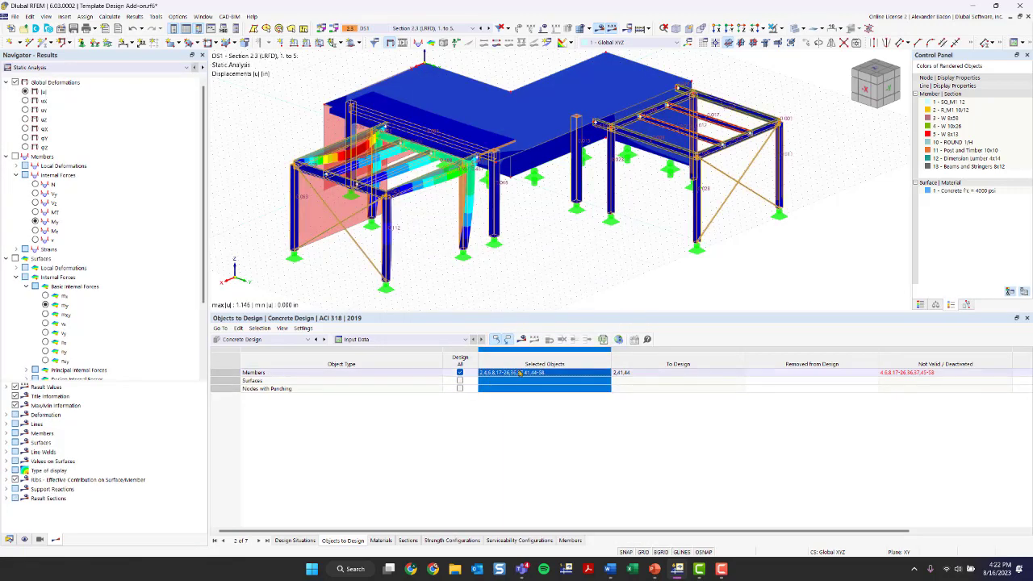
pyautogui.click(459, 372)
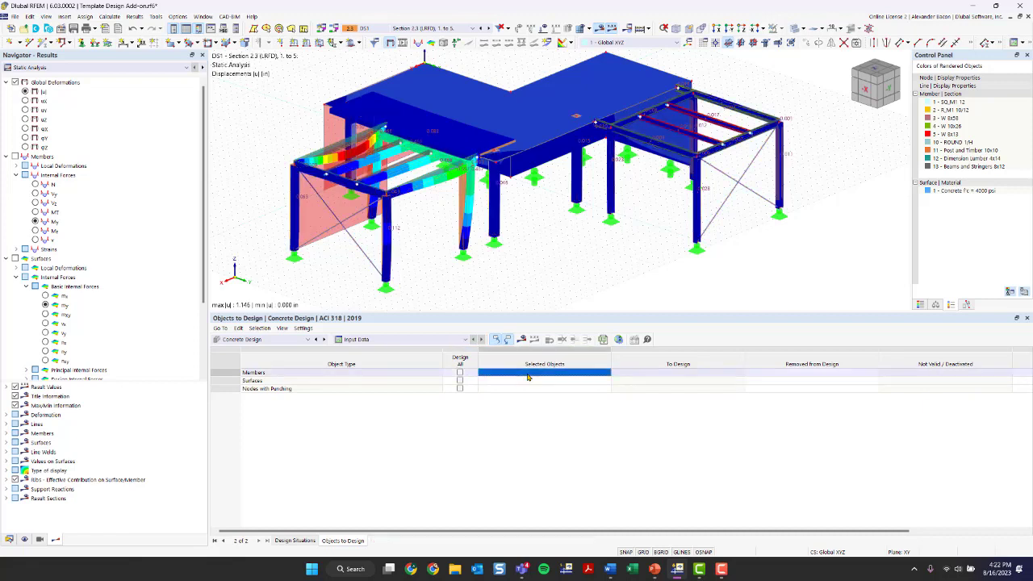
pyautogui.click(608, 373)
pyautogui.click(463, 199)
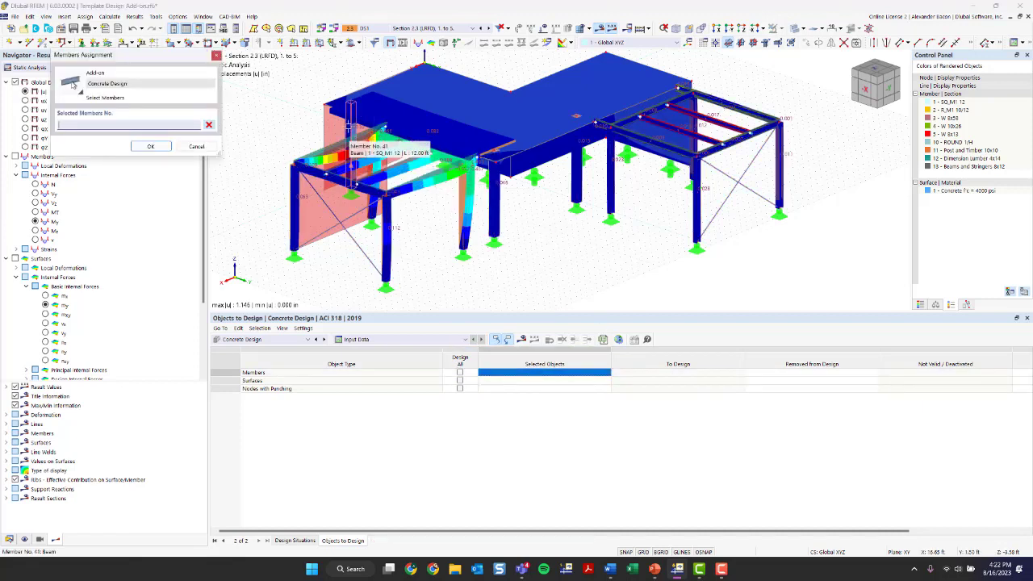
pyautogui.click(493, 214)
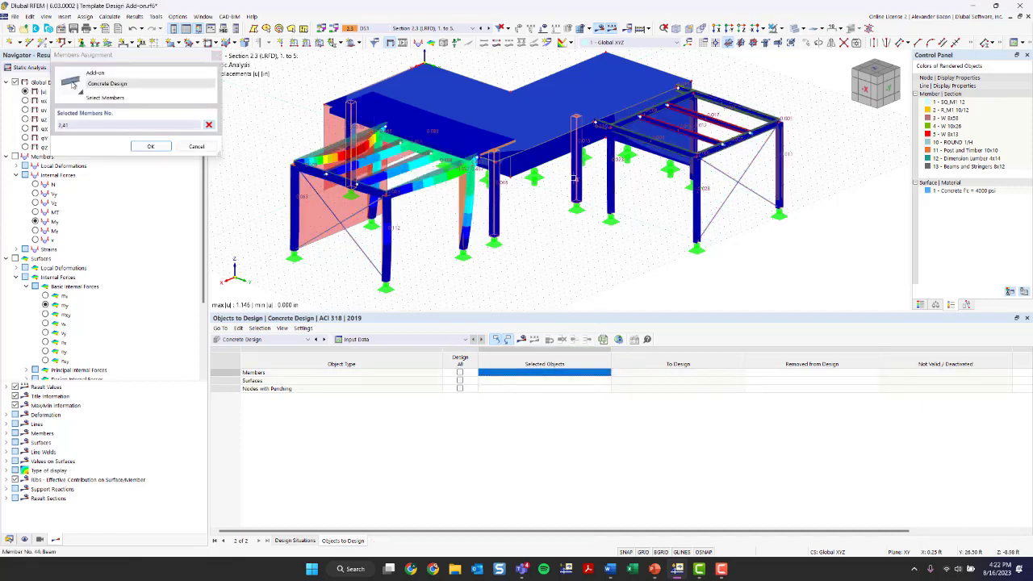
pyautogui.click(576, 187)
pyautogui.click(161, 151)
pyautogui.click(160, 150)
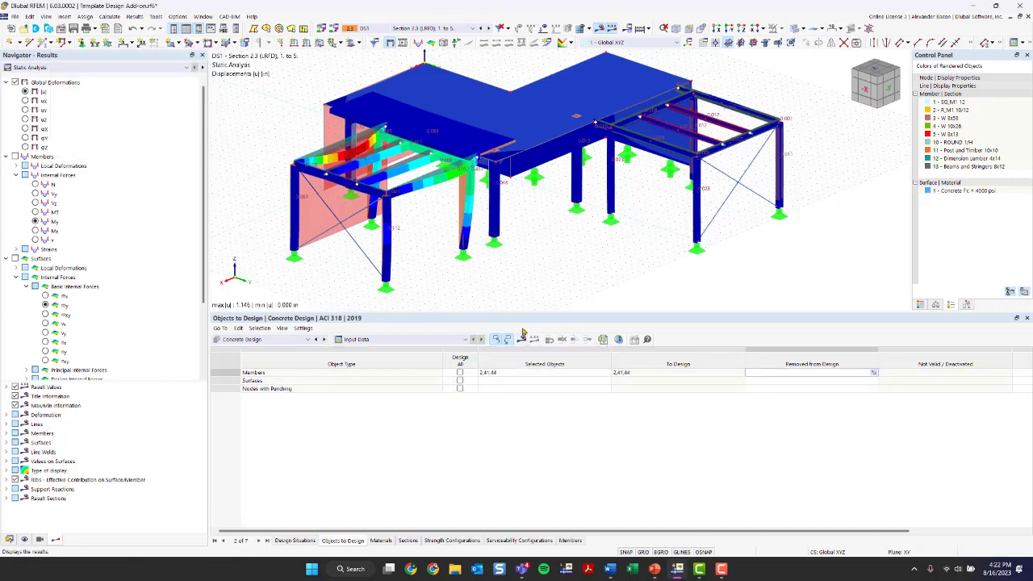
# Step: Rerun the concrete design calculation for the selected members
pyautogui.keyDown('ctrl'); pyautogui.moveTo(519, 265); pyautogui.dragTo(452, 277, button='middle'); pyautogui.keyUp('ctrl')
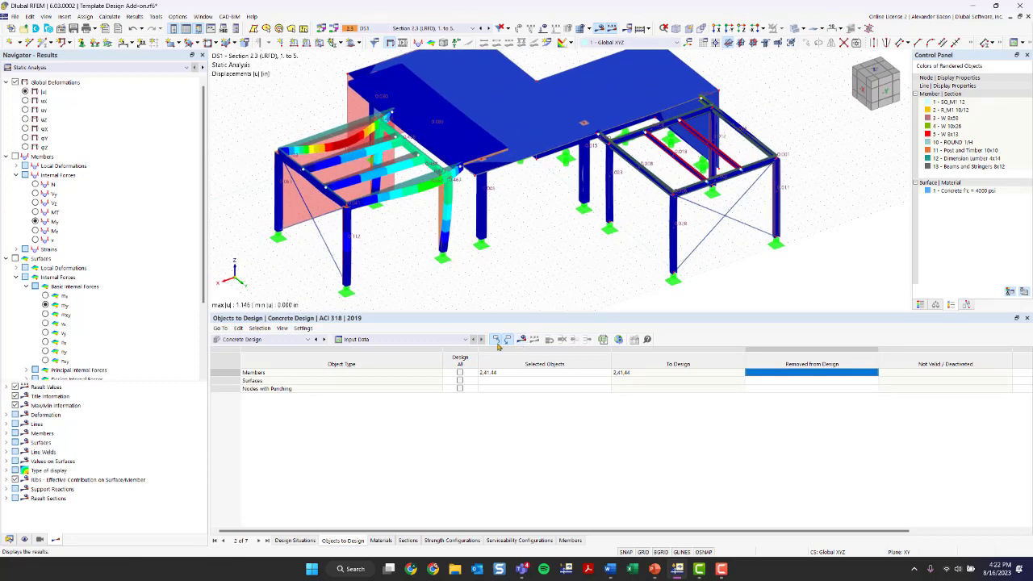
pyautogui.click(495, 338)
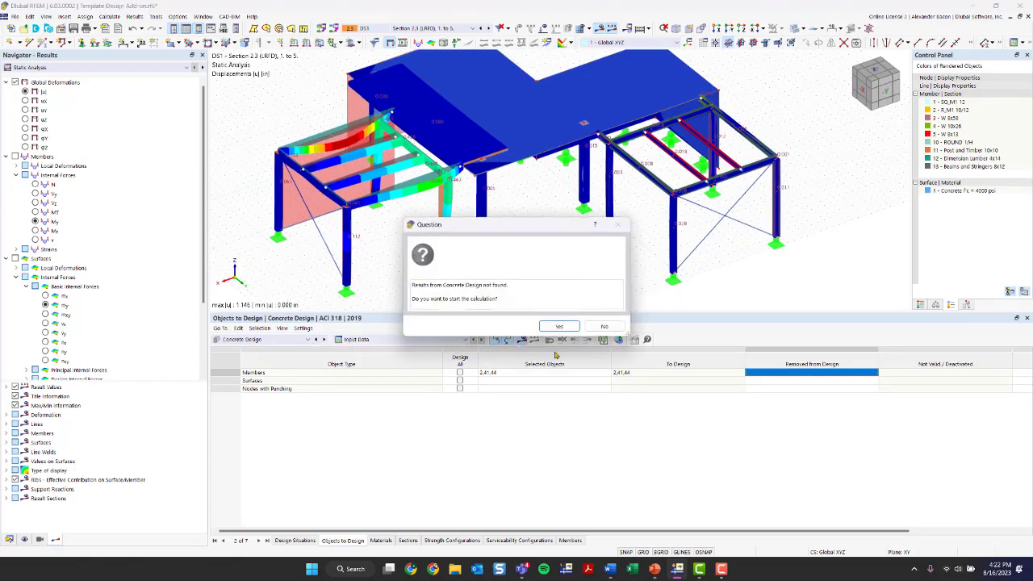
pyautogui.click(555, 326)
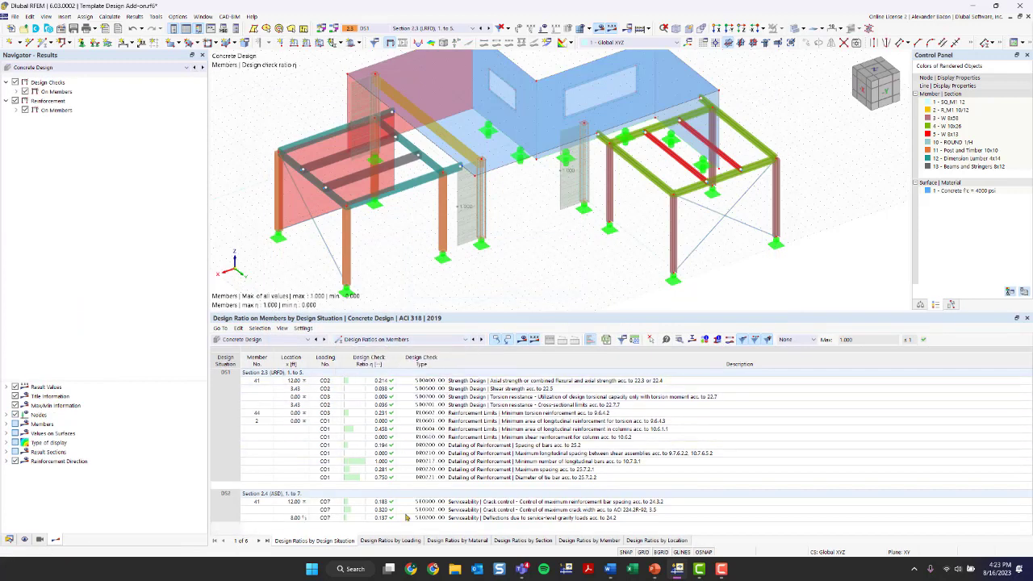
# Step: Zoom in on the reinforced column and select the 1.000 minimum longitudinal bars check row
pyautogui.scroll(1, 479, 189)
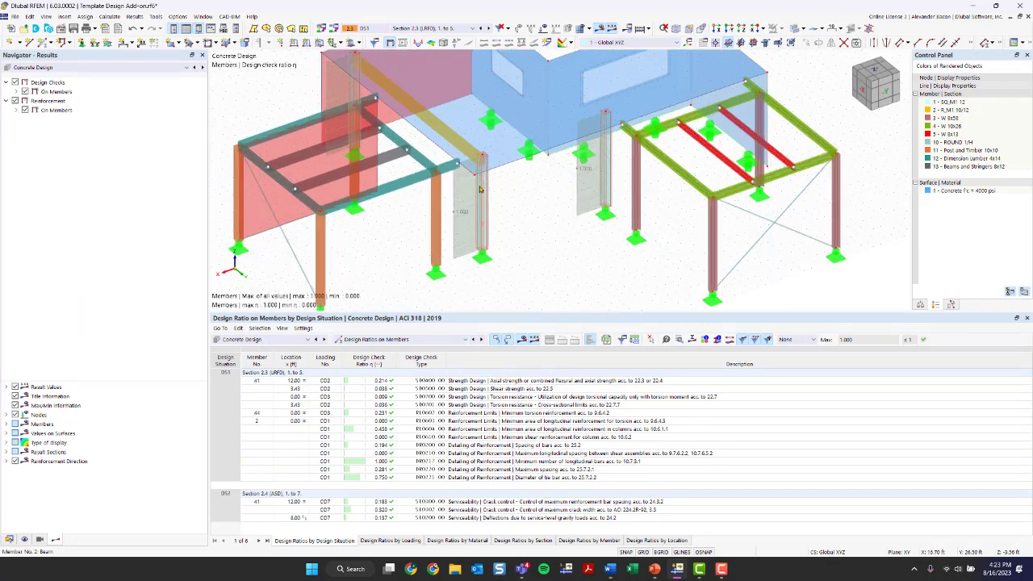
pyautogui.scroll(5, 480, 189)
pyautogui.scroll(-5, 544, 221)
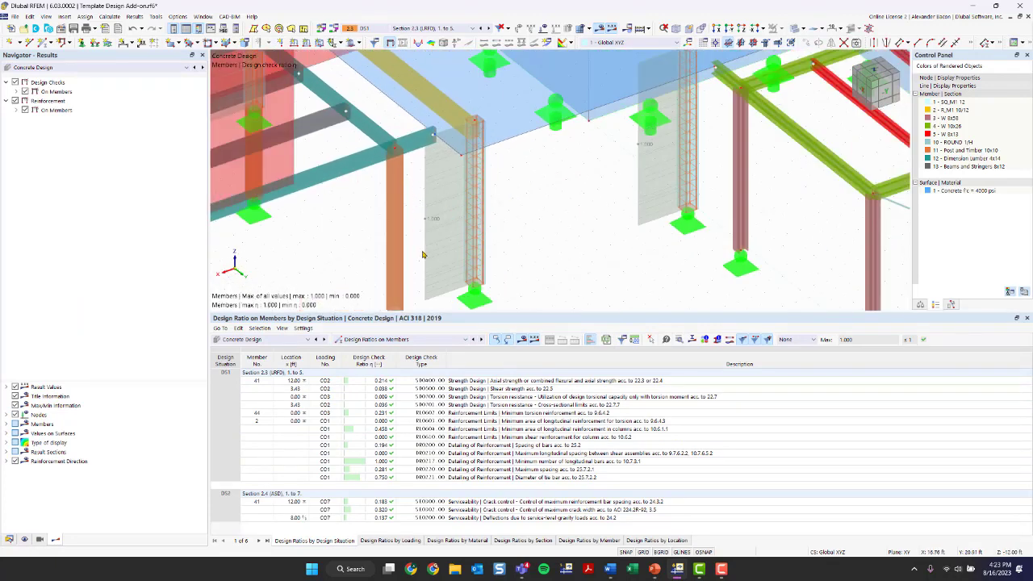
pyautogui.scroll(-1, 589, 206)
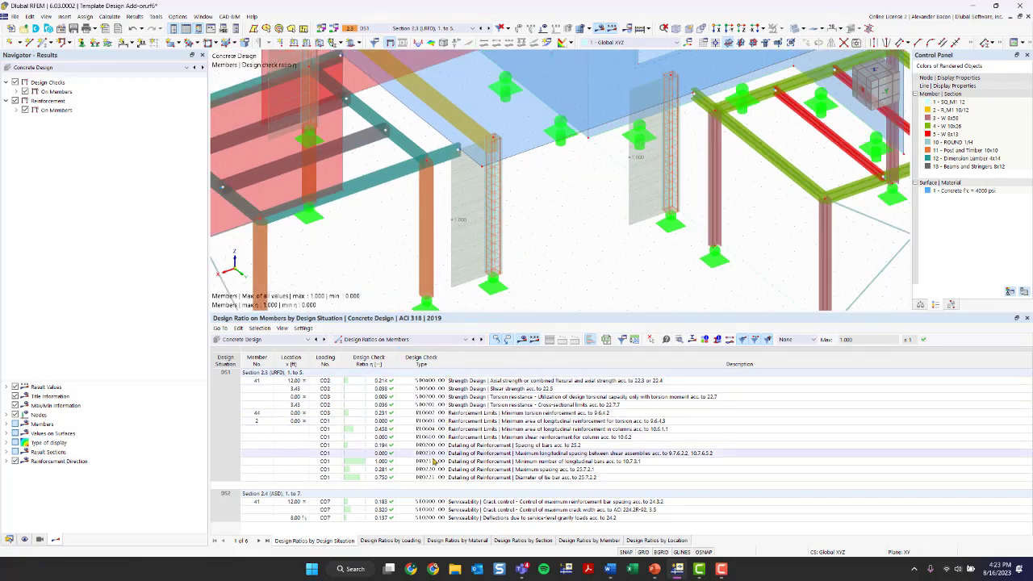
pyautogui.click(386, 462)
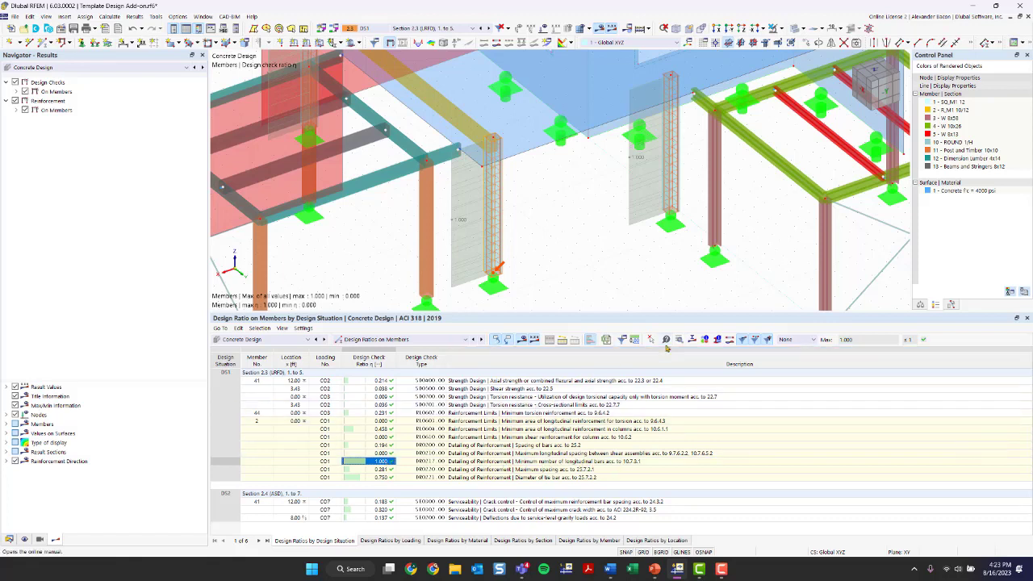
# Step: Inspect the design check details of the minimum longitudinal bars check
pyautogui.doubleClick(711, 458)
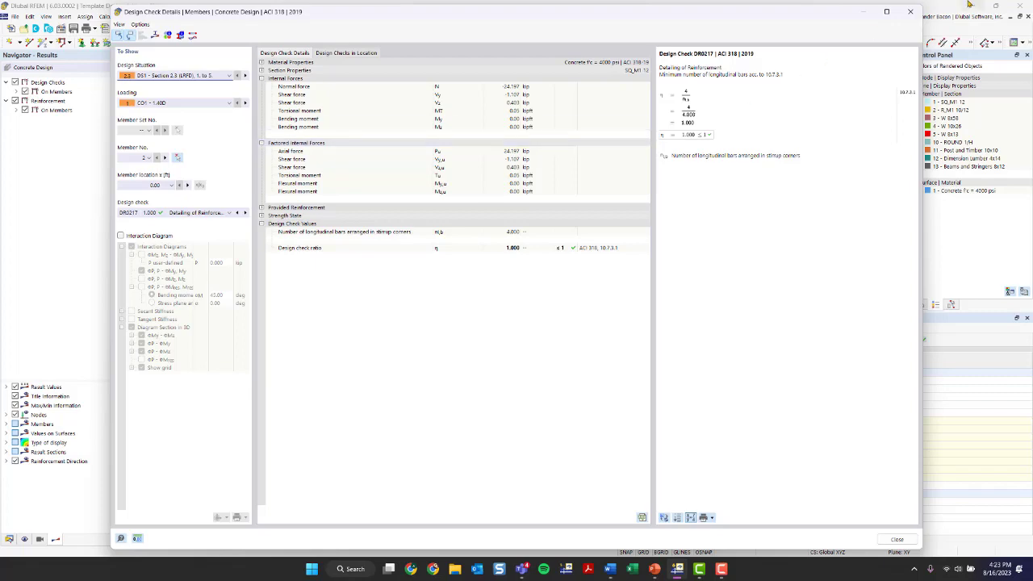
pyautogui.click(910, 12)
pyautogui.scroll(-5, 531, 187)
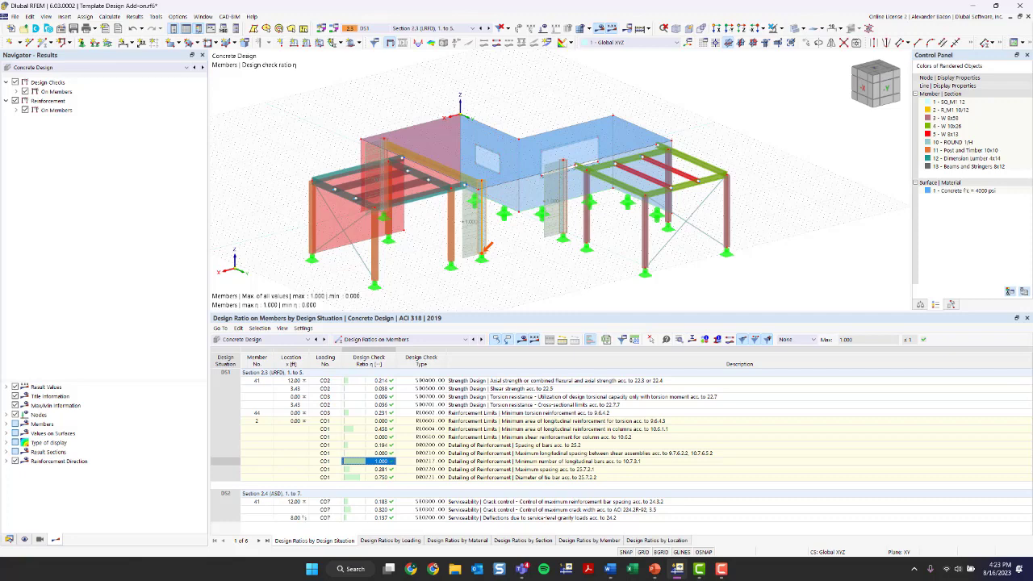
# Step: Review member 41's axial and flexural strength check with its 3D interaction diagram
pyautogui.click(570, 381)
pyautogui.doubleClick(573, 382)
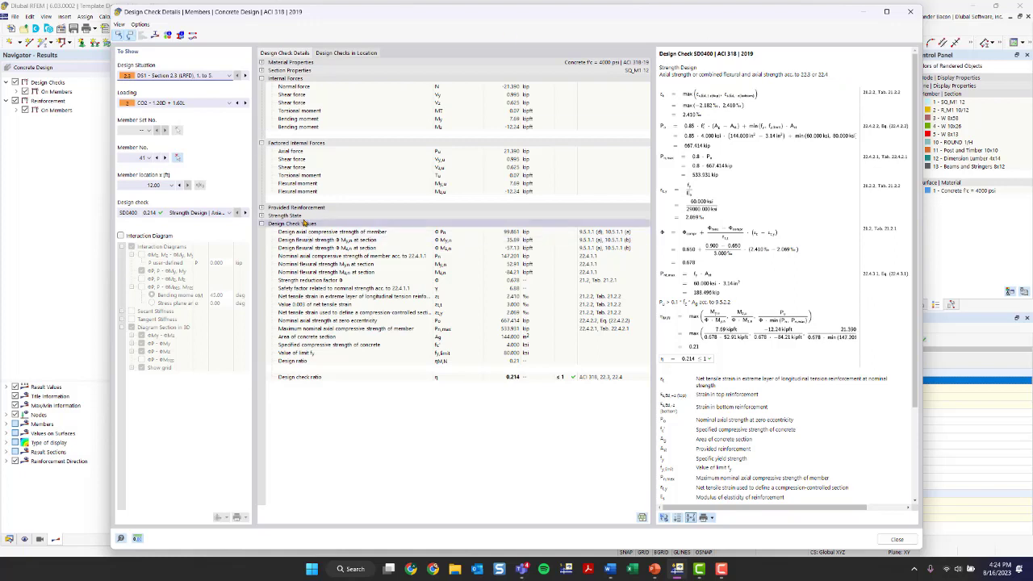
pyautogui.click(121, 236)
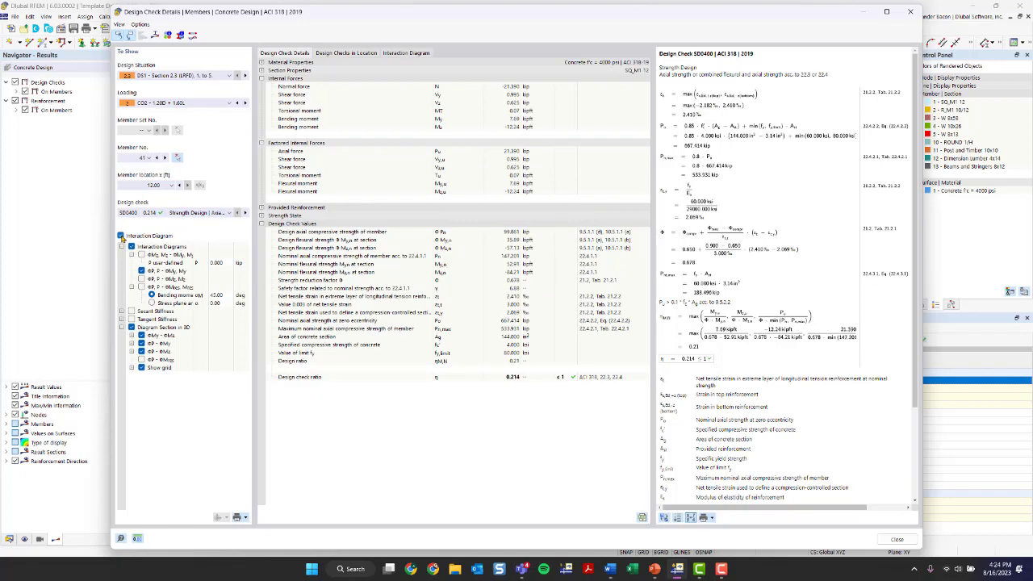
pyautogui.click(397, 53)
pyautogui.keyDown('ctrl'); pyautogui.moveTo(779, 290); pyautogui.dragTo(752, 301, button='middle'); pyautogui.keyUp('ctrl')
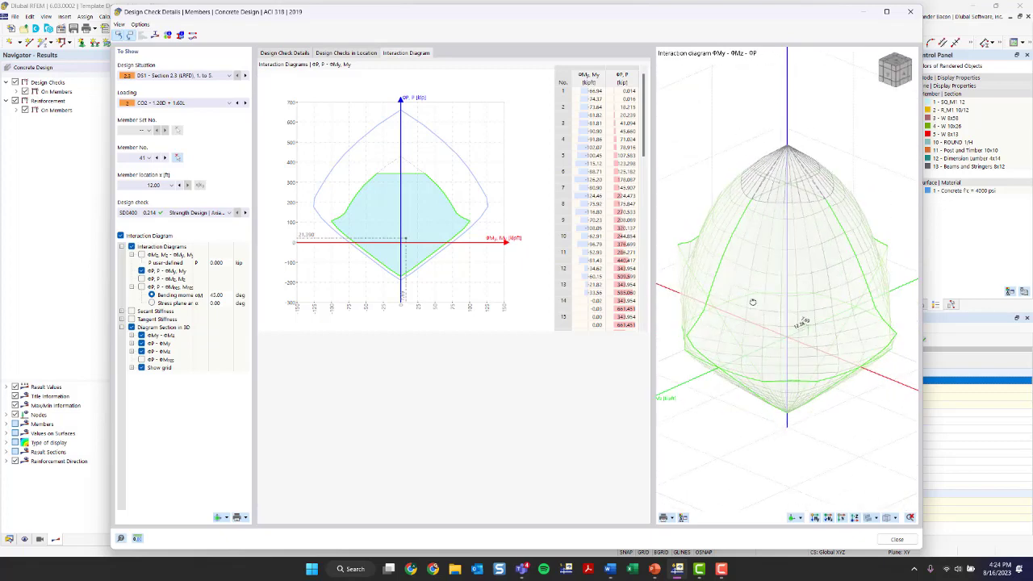
pyautogui.scroll(-4, 756, 286)
pyautogui.scroll(3, 756, 286)
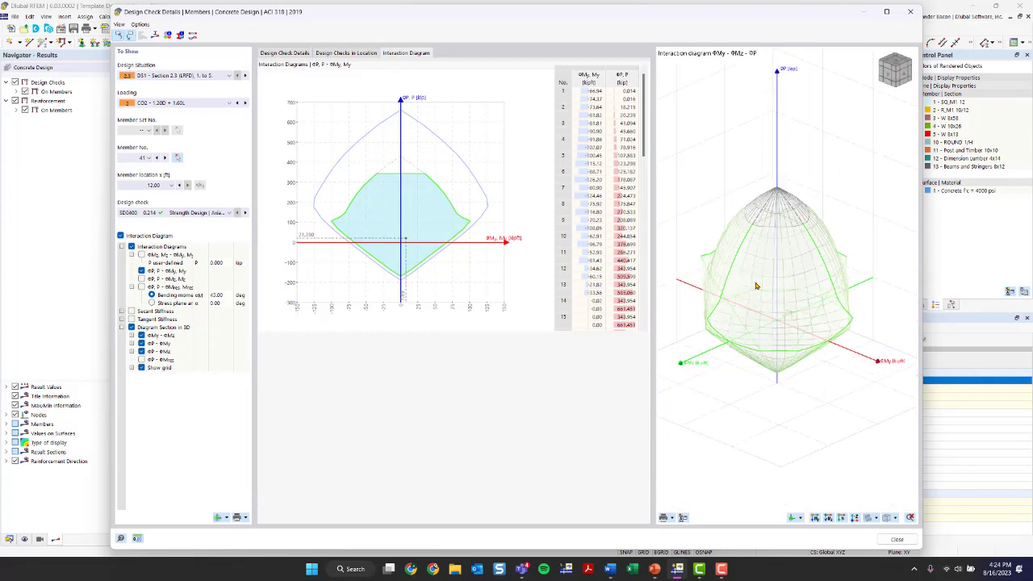
pyautogui.scroll(-3, 607, 170)
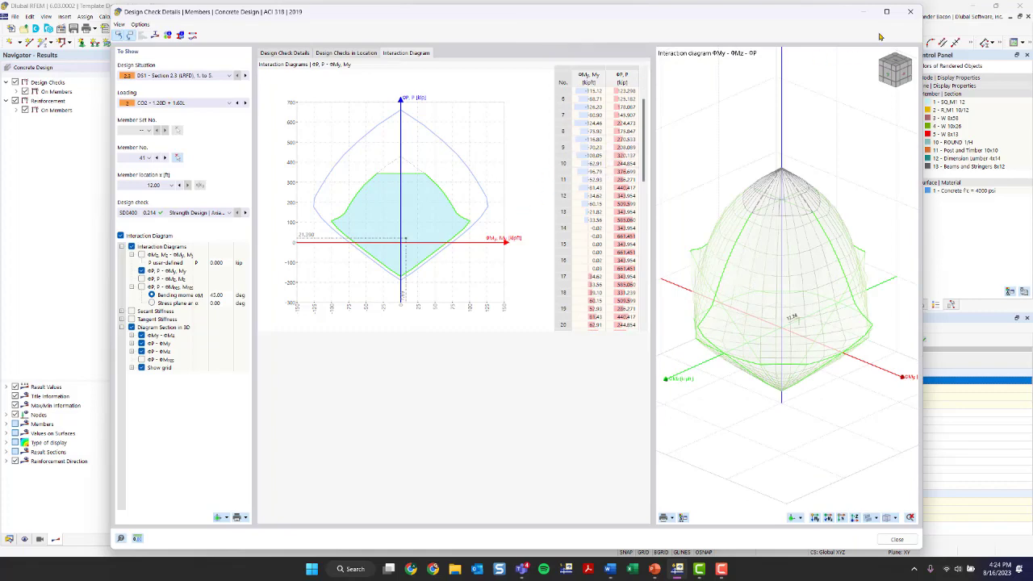
pyautogui.click(910, 11)
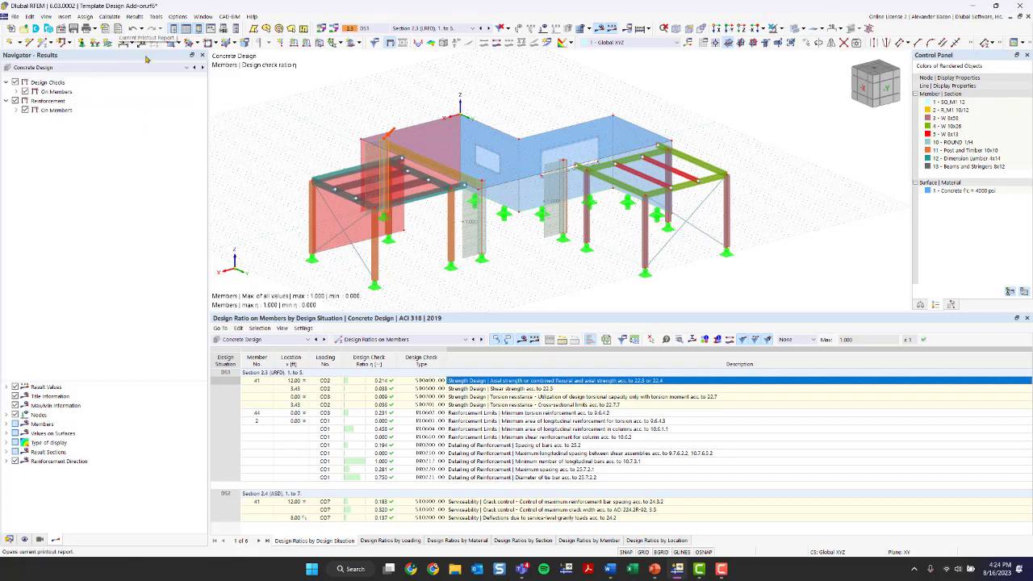
# Step: Enlarge the model view, show the Data navigator, and create a new printout report
pyautogui.moveTo(315, 312); pyautogui.dragTo(311, 405)
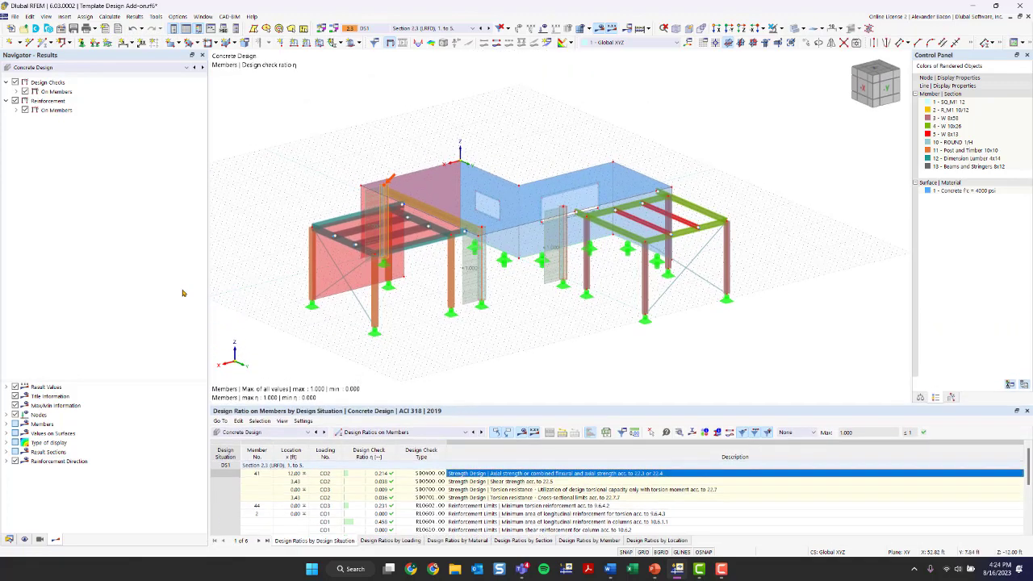
pyautogui.moveTo(182, 294); pyautogui.dragTo(118, 293)
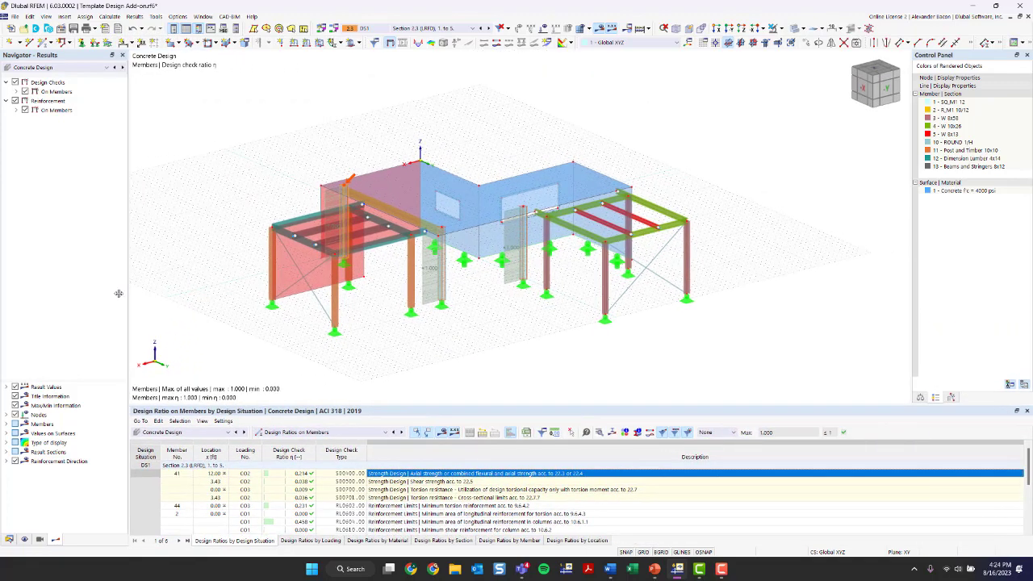
pyautogui.click(9, 539)
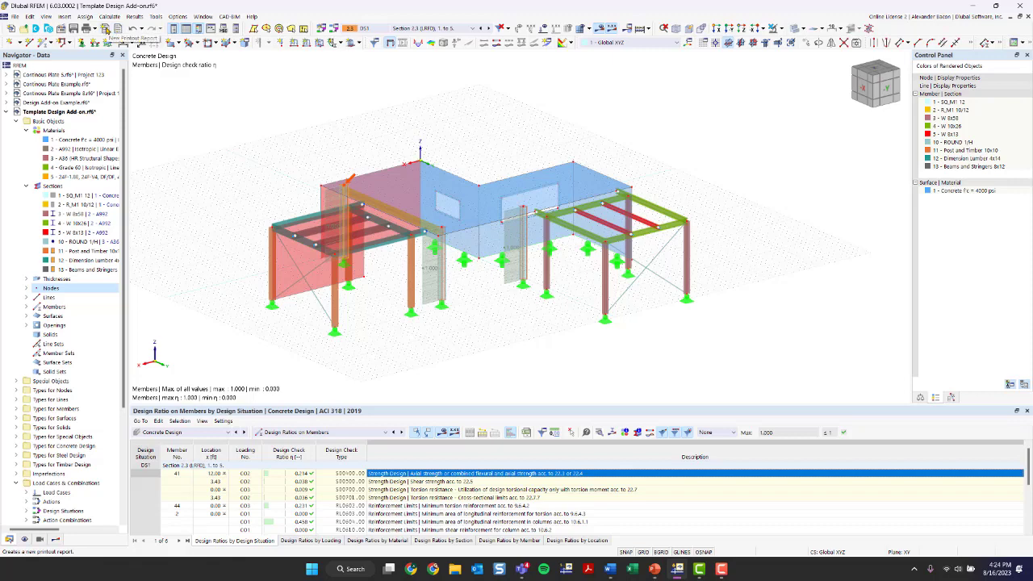
pyautogui.click(105, 29)
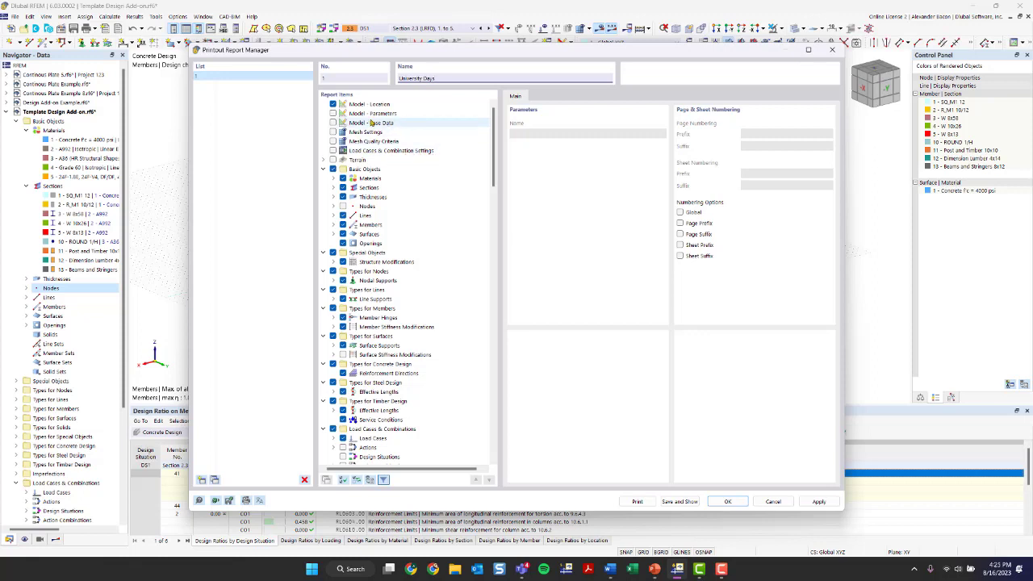
# Step: Include Joists under the Members report items and browse the Surfaces items
pyautogui.scroll(-2, 367, 133)
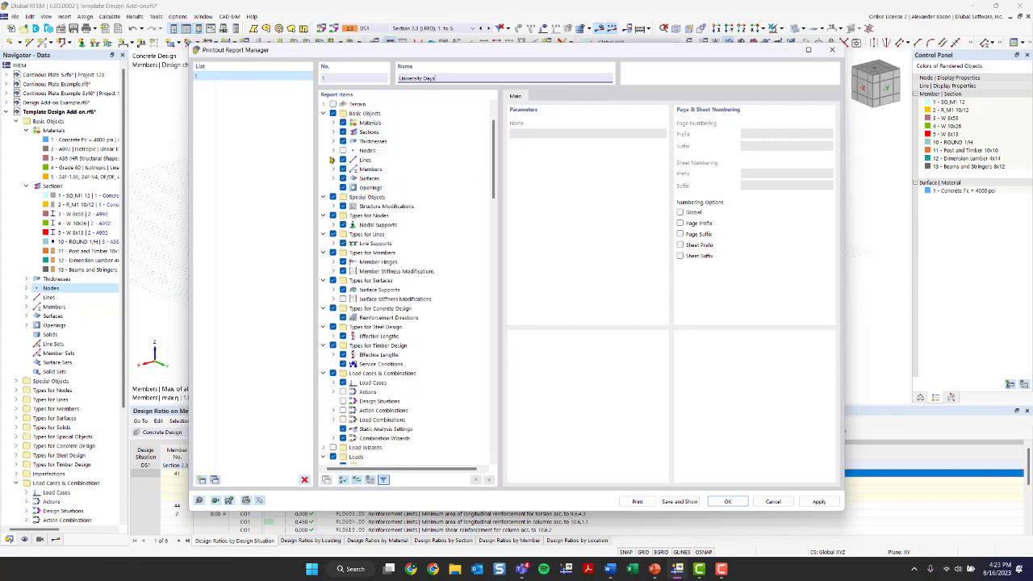
pyautogui.click(333, 169)
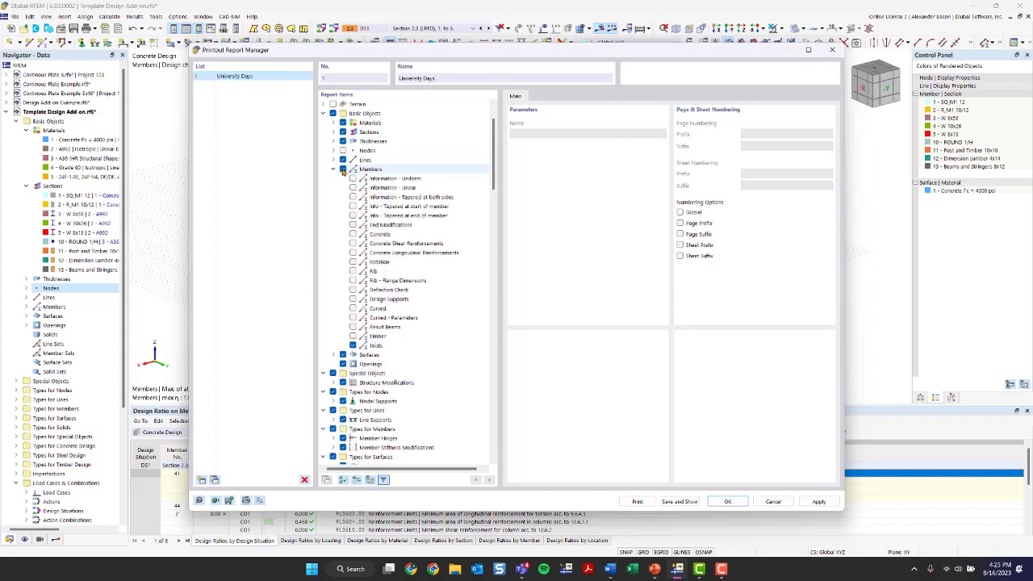
pyautogui.click(352, 345)
pyautogui.scroll(2, 362, 334)
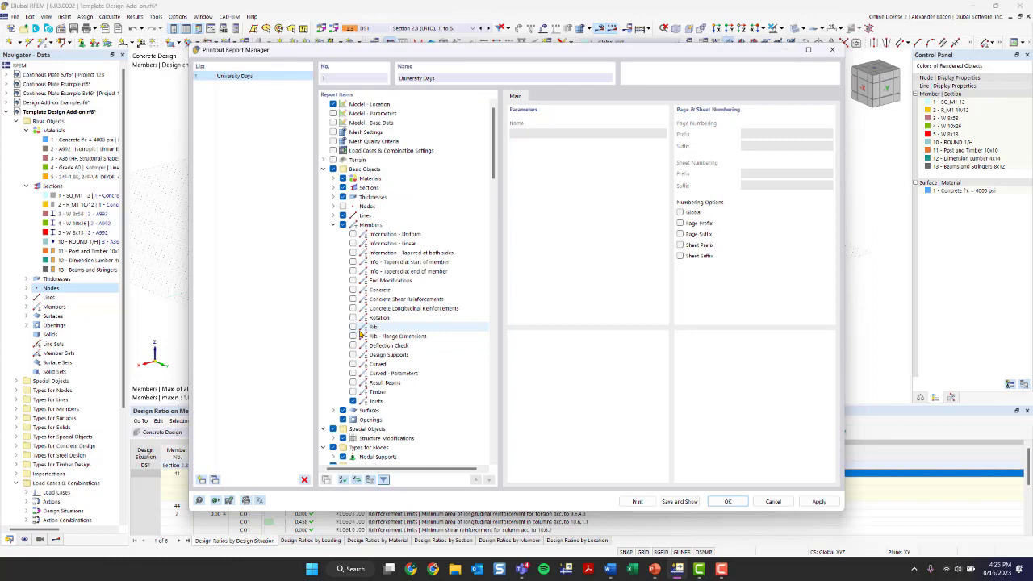
pyautogui.click(334, 225)
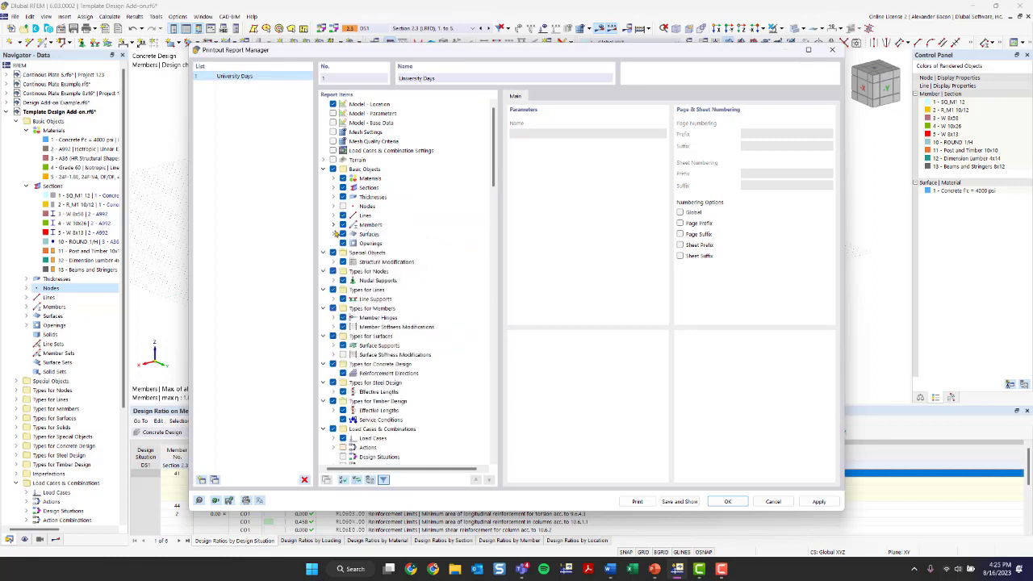
pyautogui.click(333, 234)
pyautogui.click(333, 234)
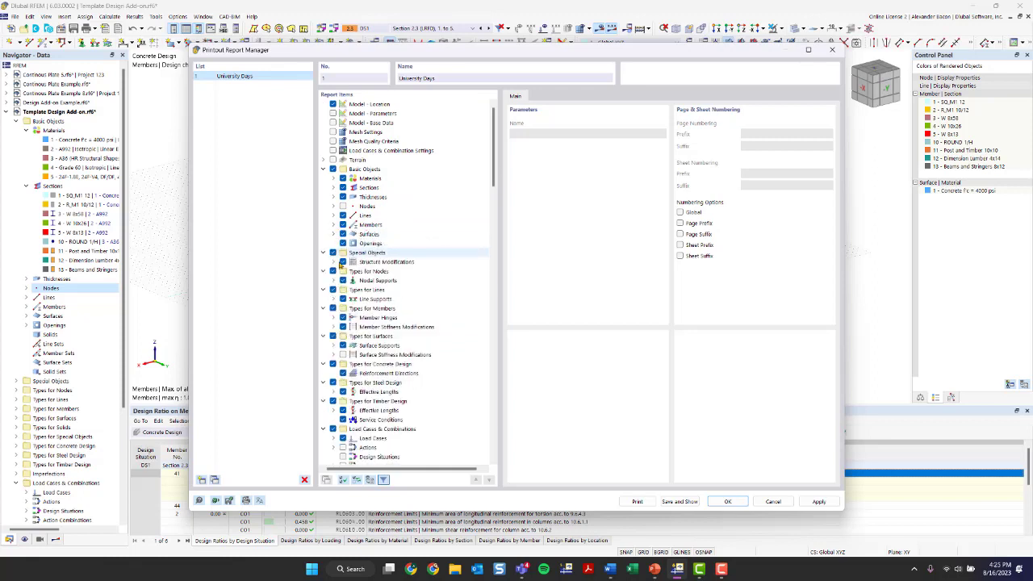
pyautogui.scroll(-4, 345, 266)
pyautogui.scroll(-6, 351, 311)
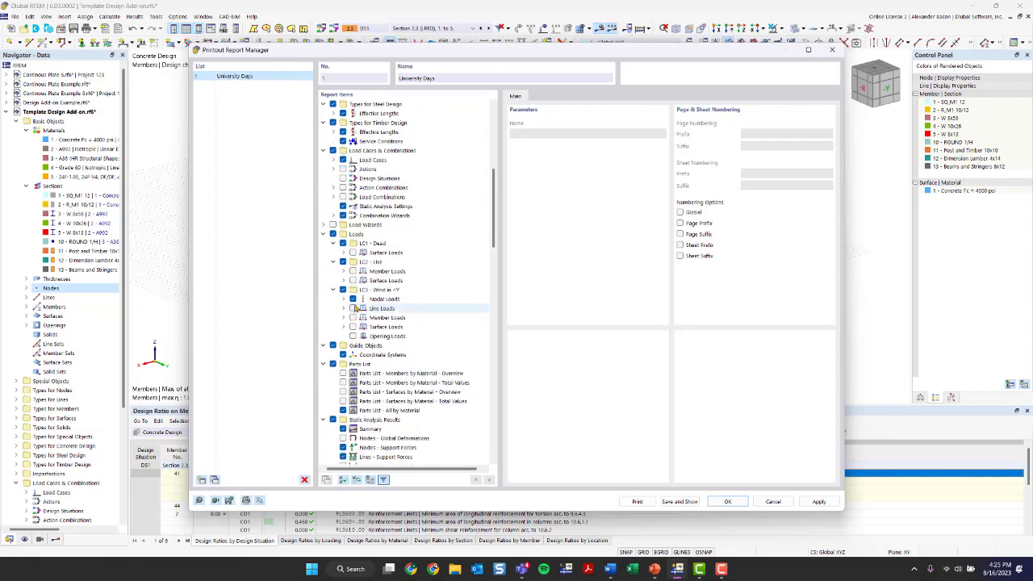
pyautogui.scroll(10, 356, 309)
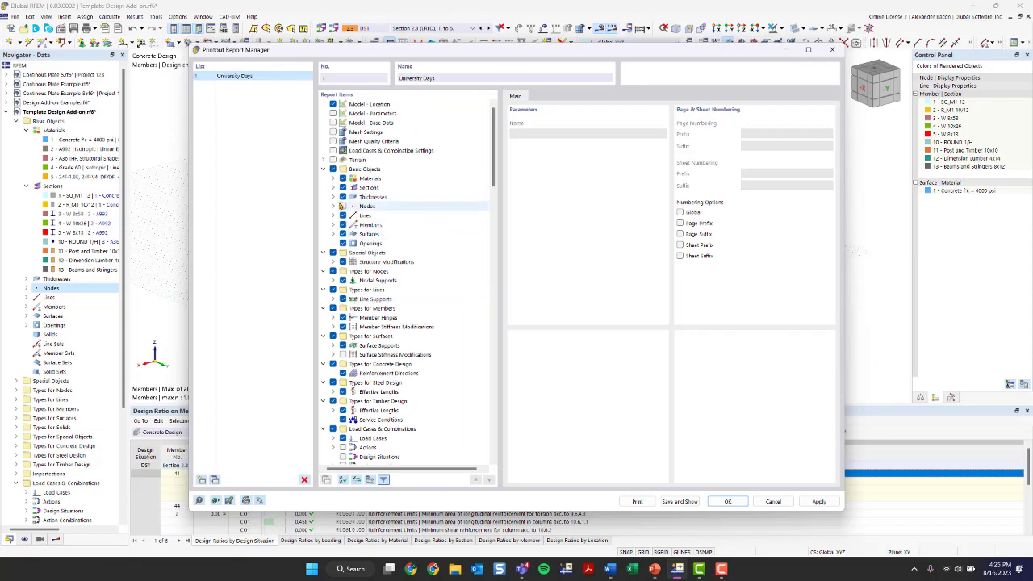
pyautogui.scroll(-20, 340, 208)
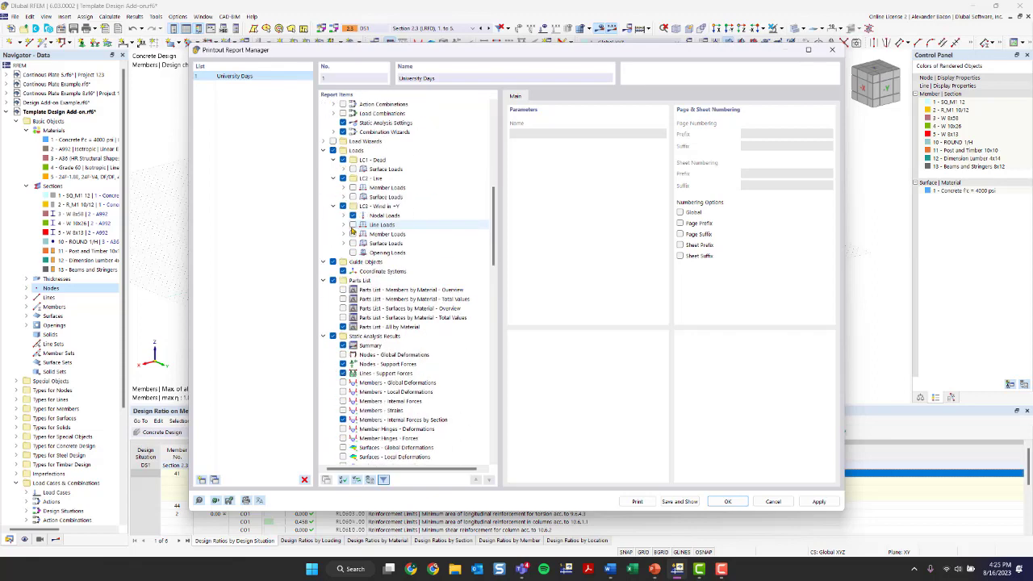
pyautogui.scroll(7, 354, 236)
# Step: Collapse the report items tree and expand Timber Design results to the Design Overview
pyautogui.rightClick(468, 225)
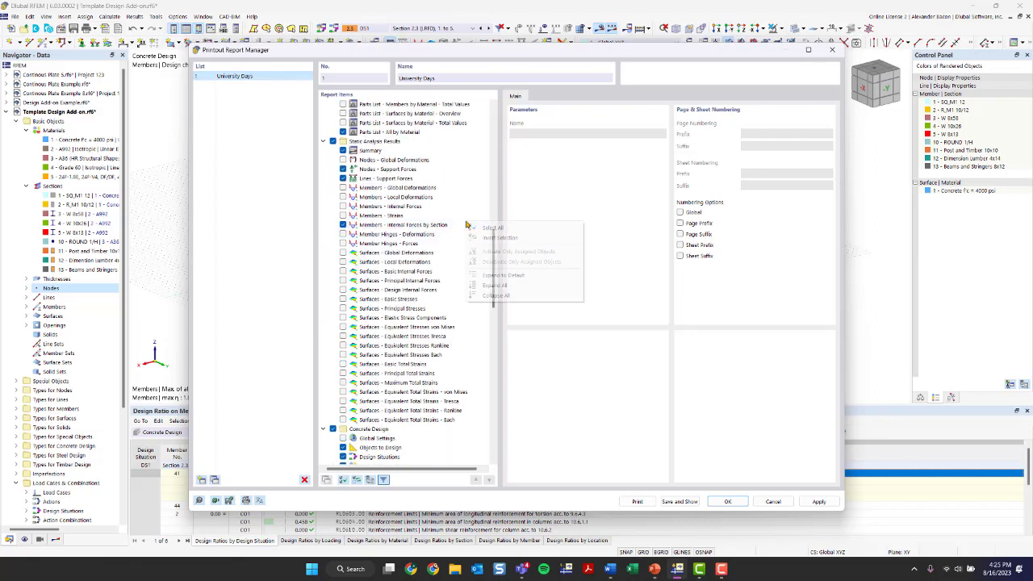
pyautogui.click(494, 295)
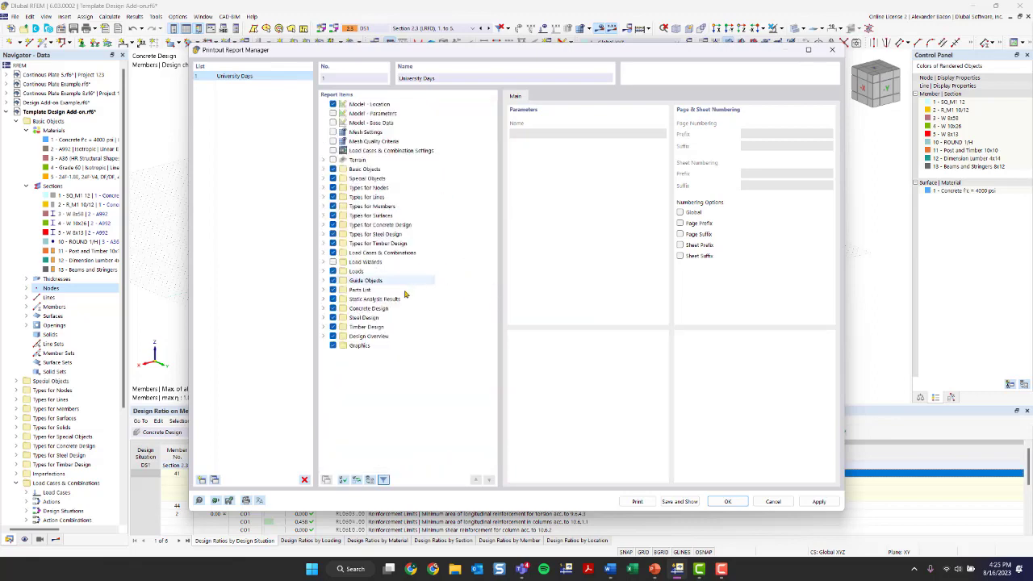
pyautogui.click(322, 326)
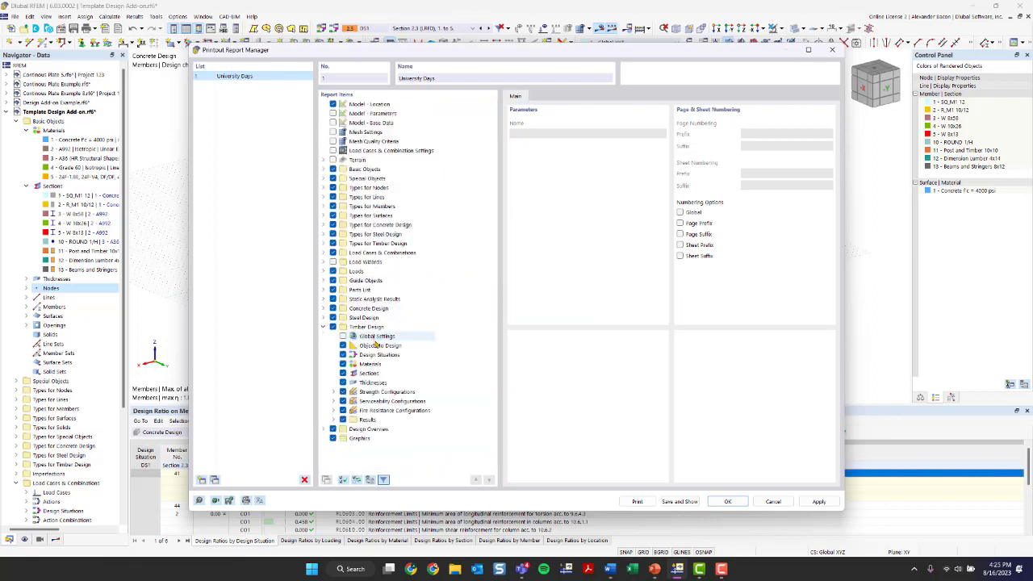
pyautogui.click(332, 391)
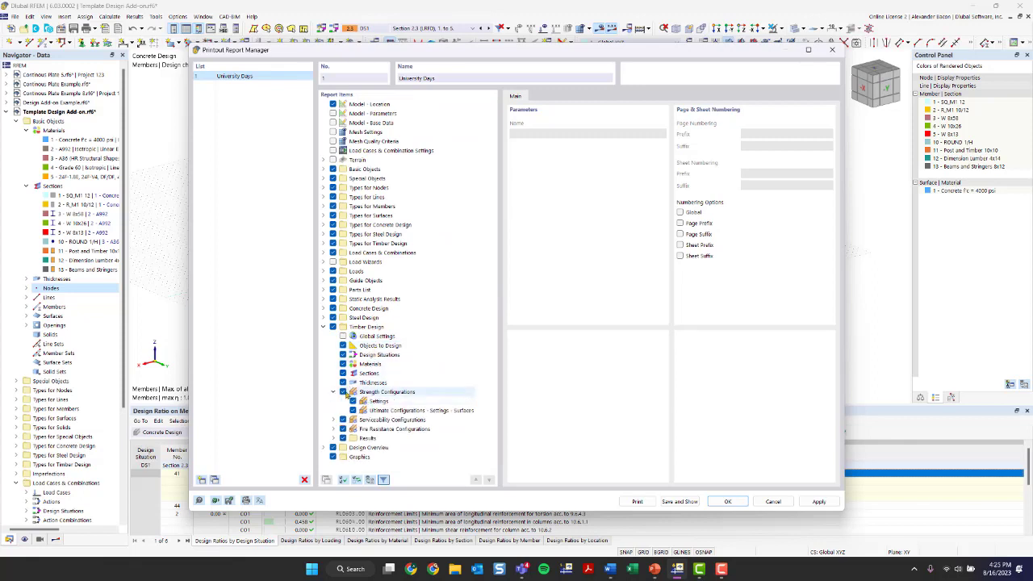
pyautogui.click(333, 391)
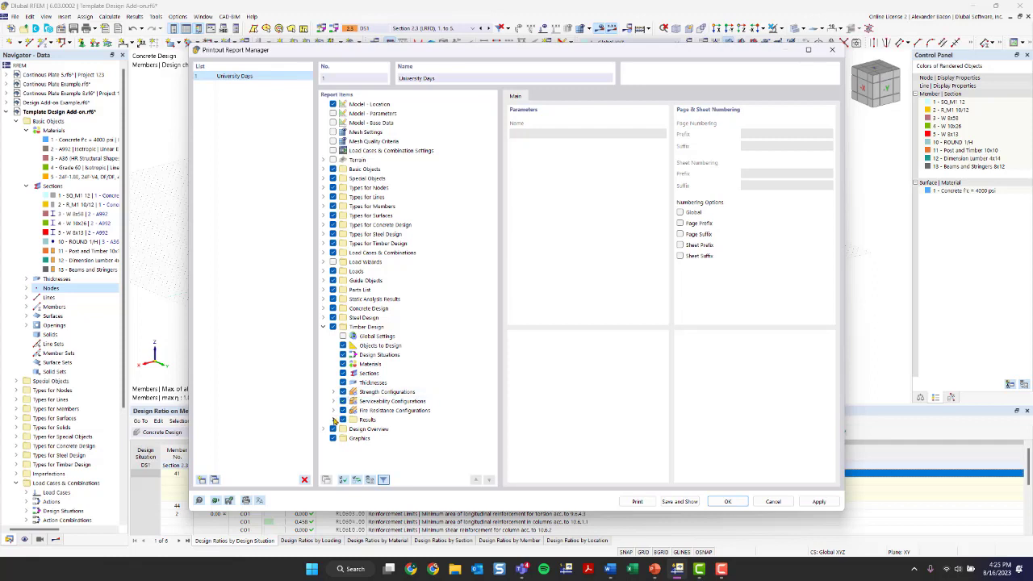
pyautogui.click(333, 420)
pyautogui.scroll(-2, 339, 424)
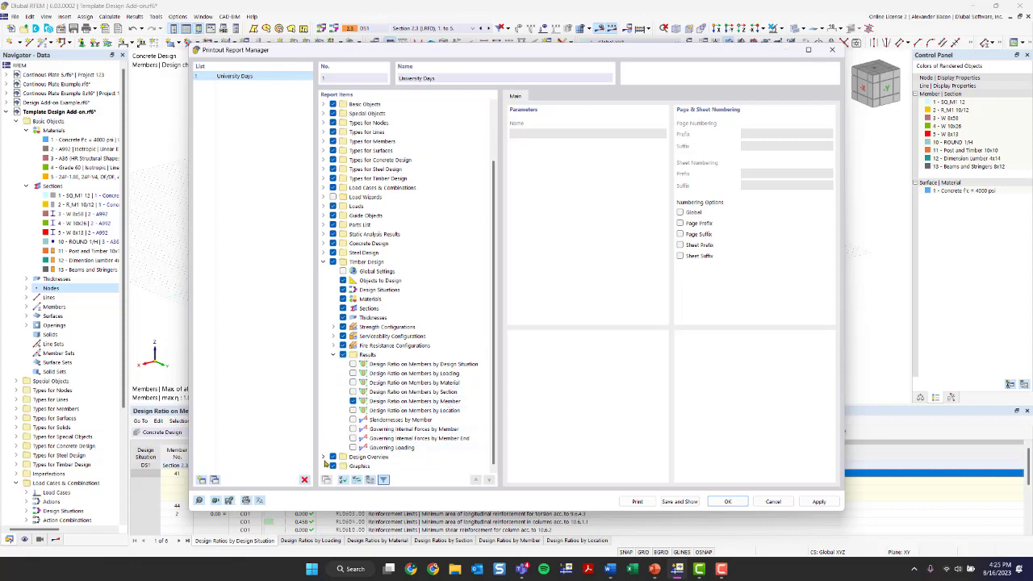
pyautogui.click(324, 457)
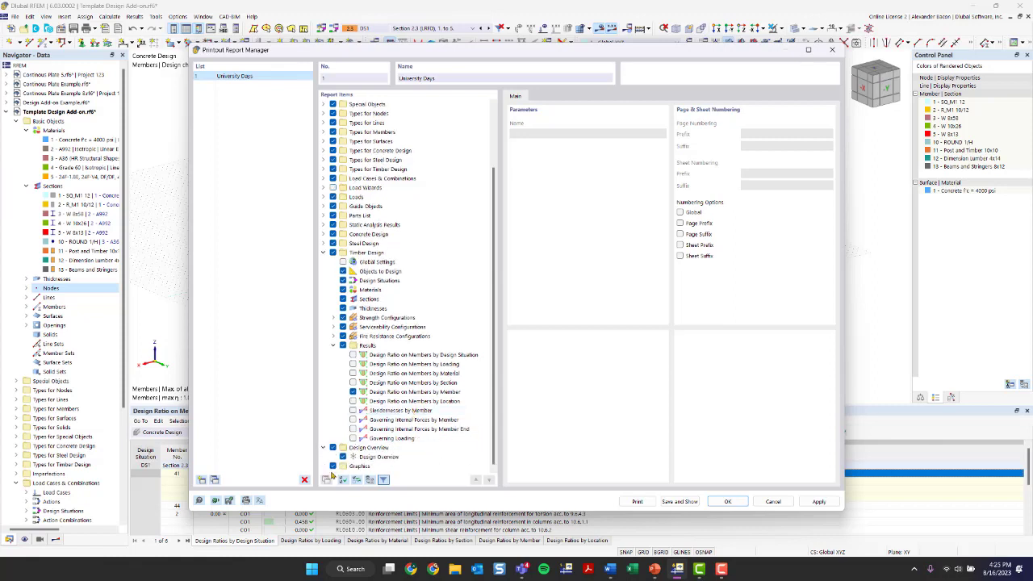
pyautogui.scroll(3, 395, 250)
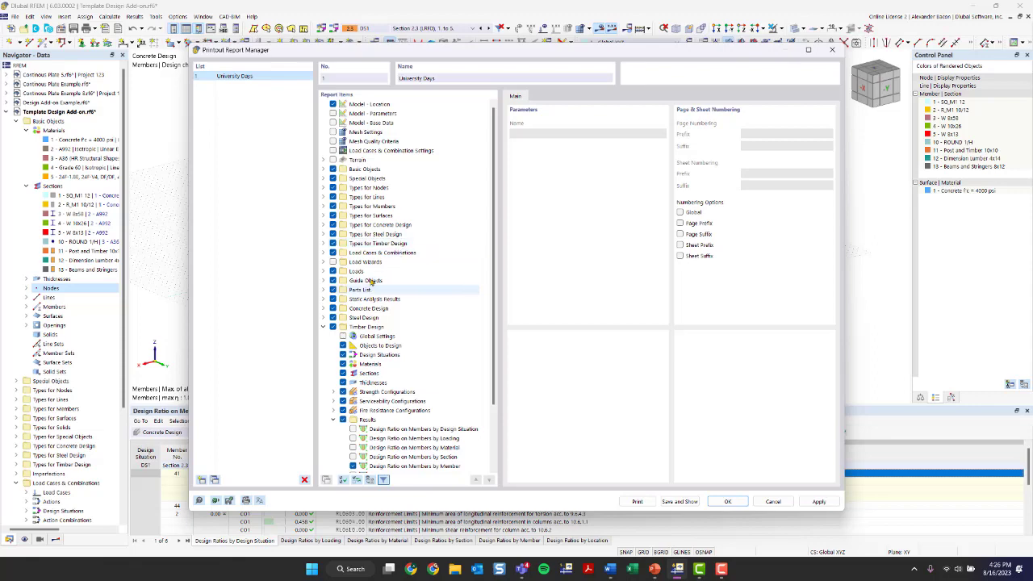
pyautogui.scroll(-3, 364, 226)
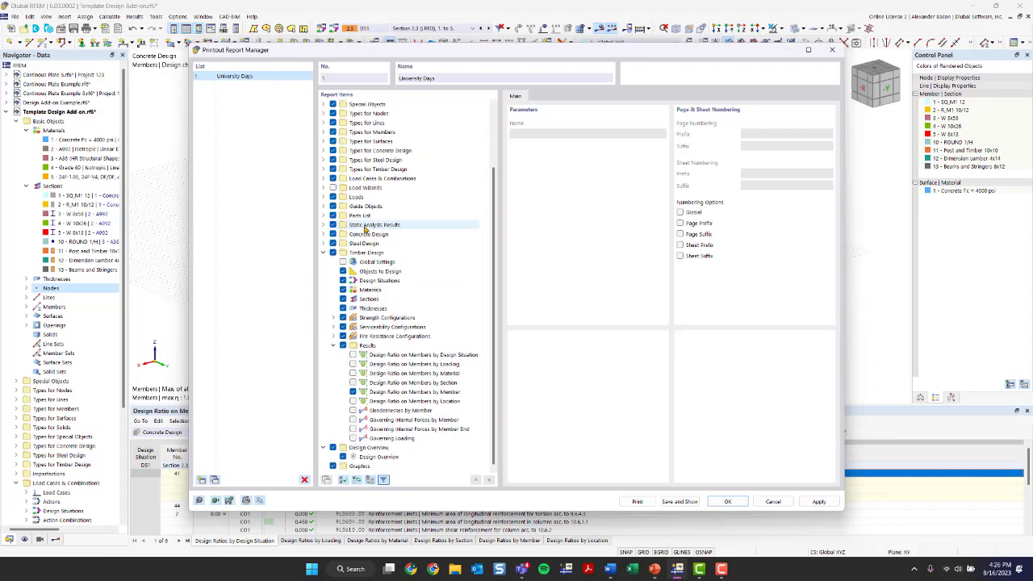
# Step: Check the printout language, then browse the printer, paper, header and cover page settings
pyautogui.click(259, 500)
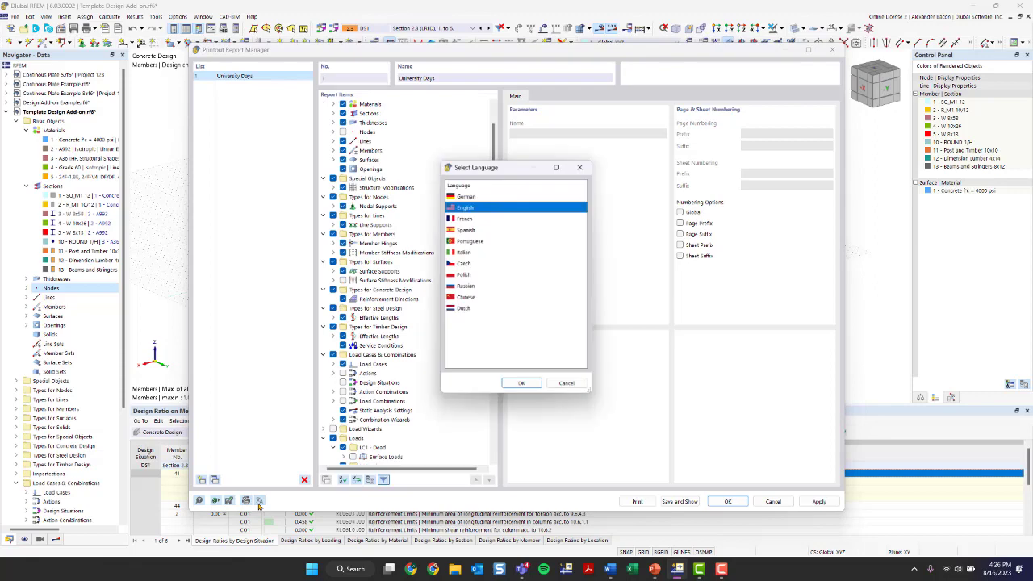
pyautogui.click(584, 166)
pyautogui.click(246, 500)
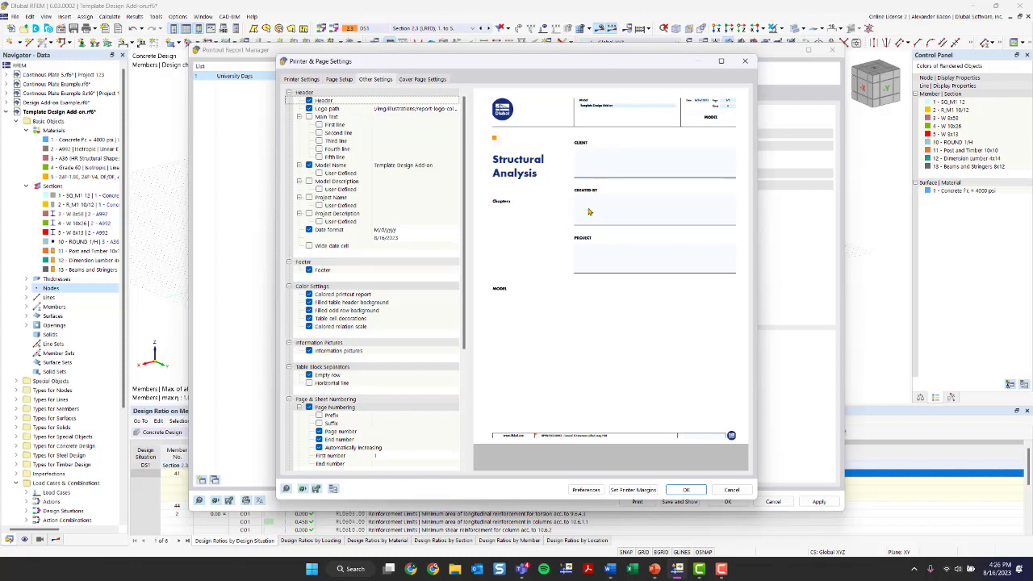
pyautogui.click(348, 80)
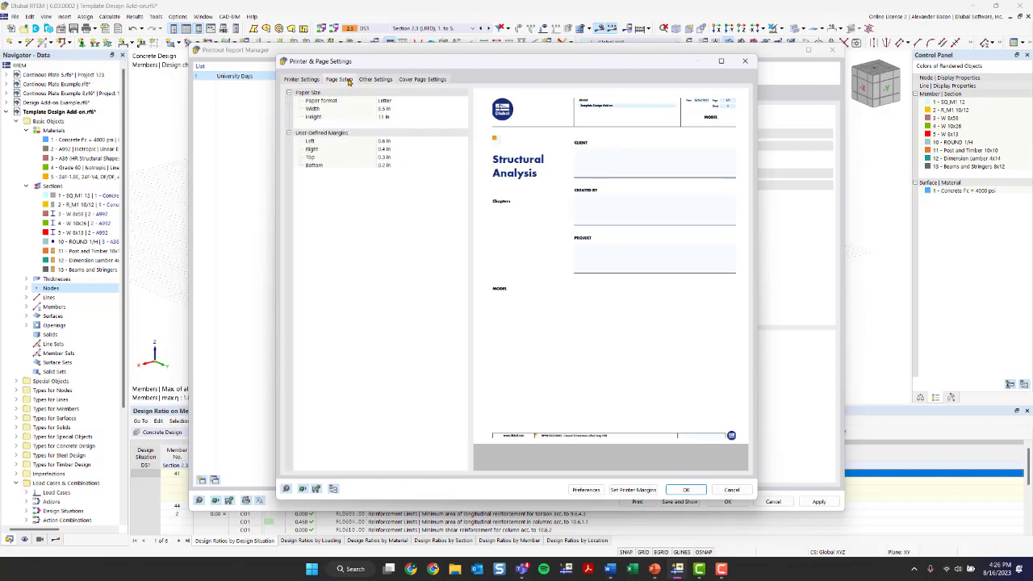
pyautogui.click(380, 81)
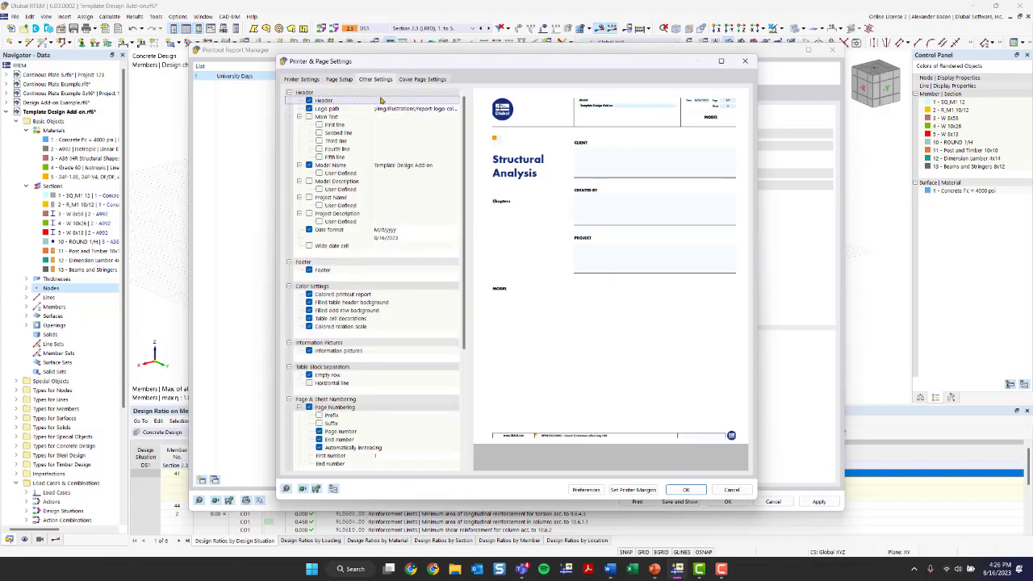
pyautogui.click(309, 81)
pyautogui.click(368, 80)
pyautogui.click(408, 79)
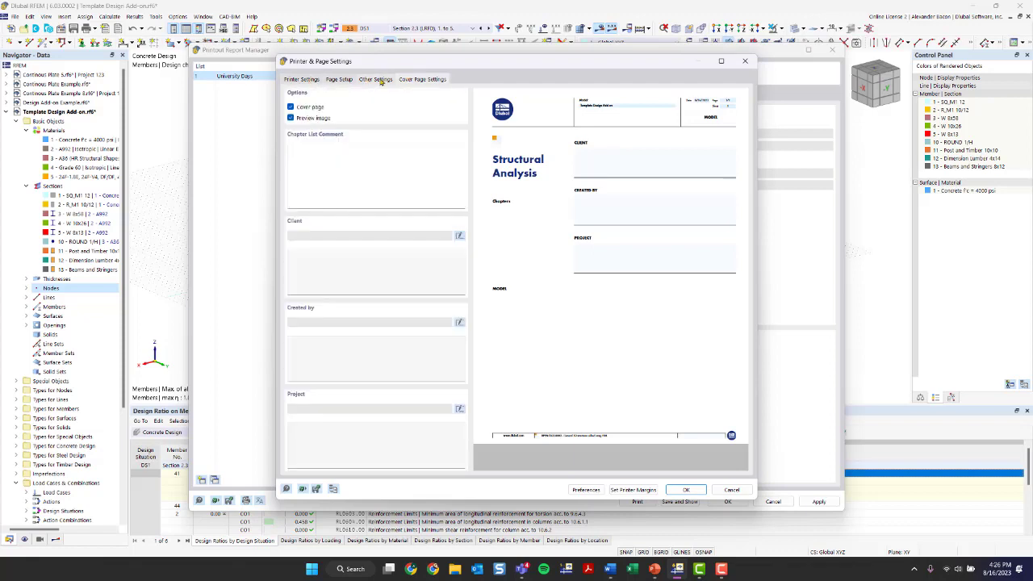
pyautogui.click(380, 82)
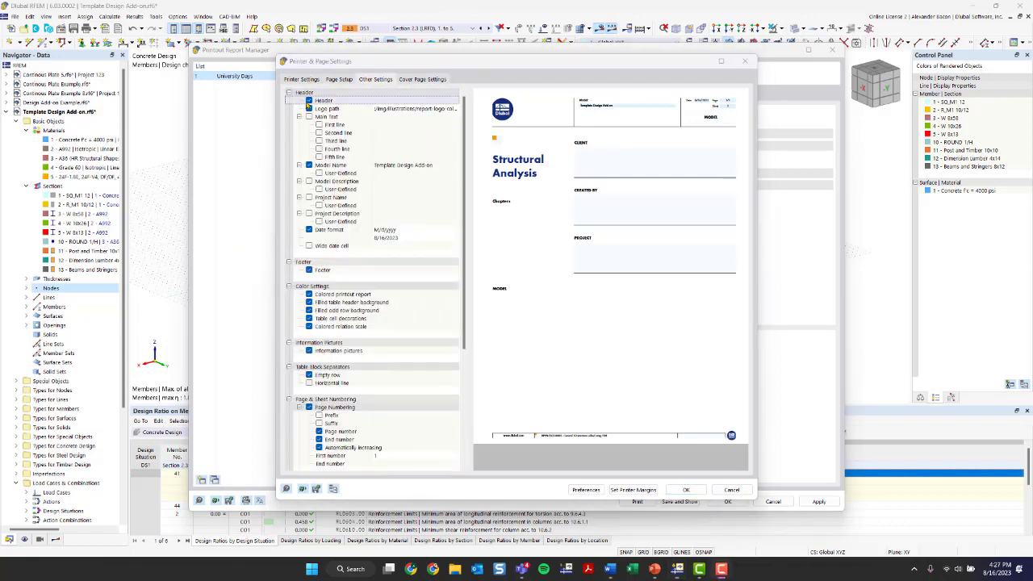
# Step: Review the header logo path and cover page Client and Created by fields, then confirm
pyautogui.click(403, 110)
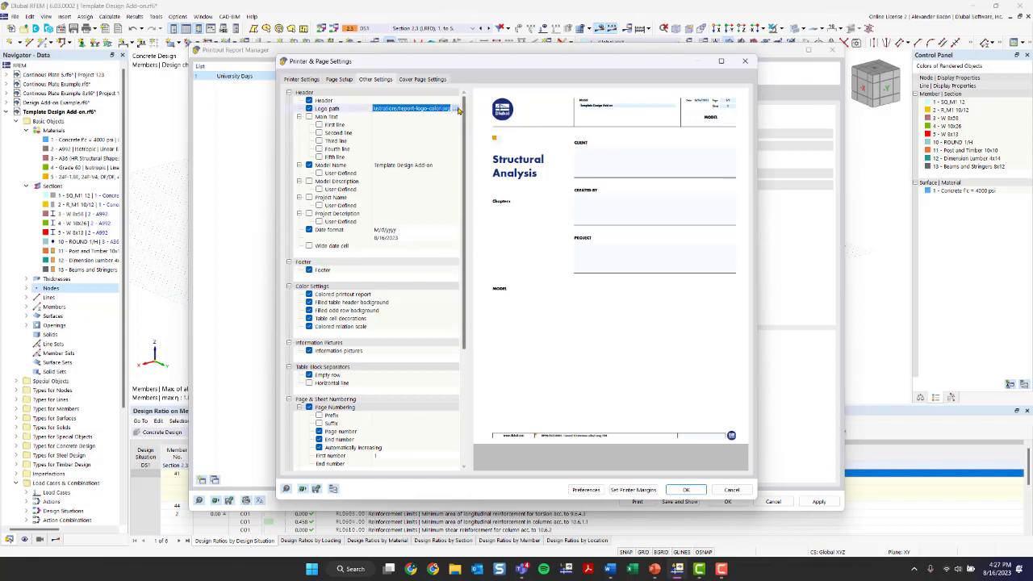
pyautogui.click(422, 79)
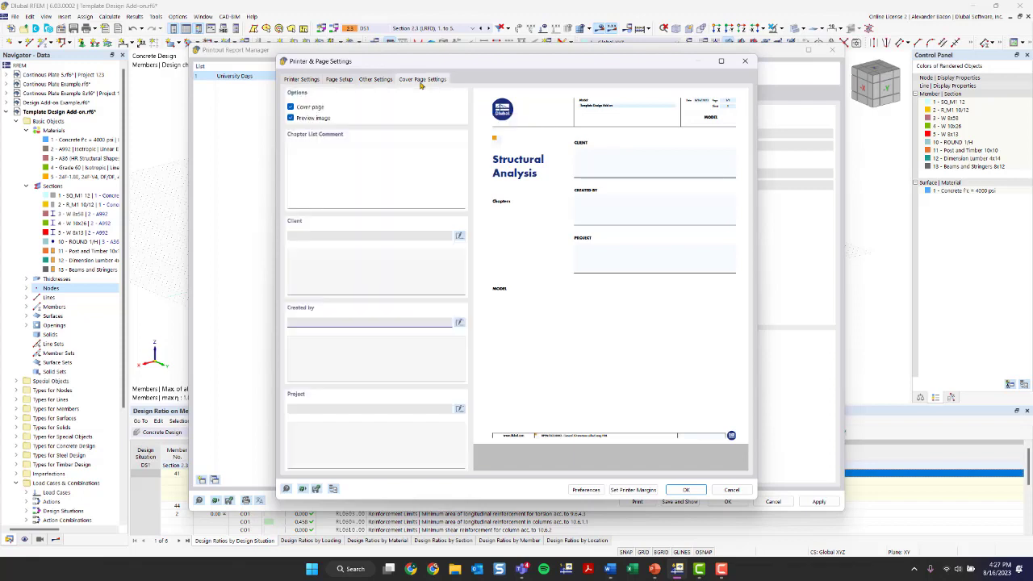
pyautogui.click(364, 268)
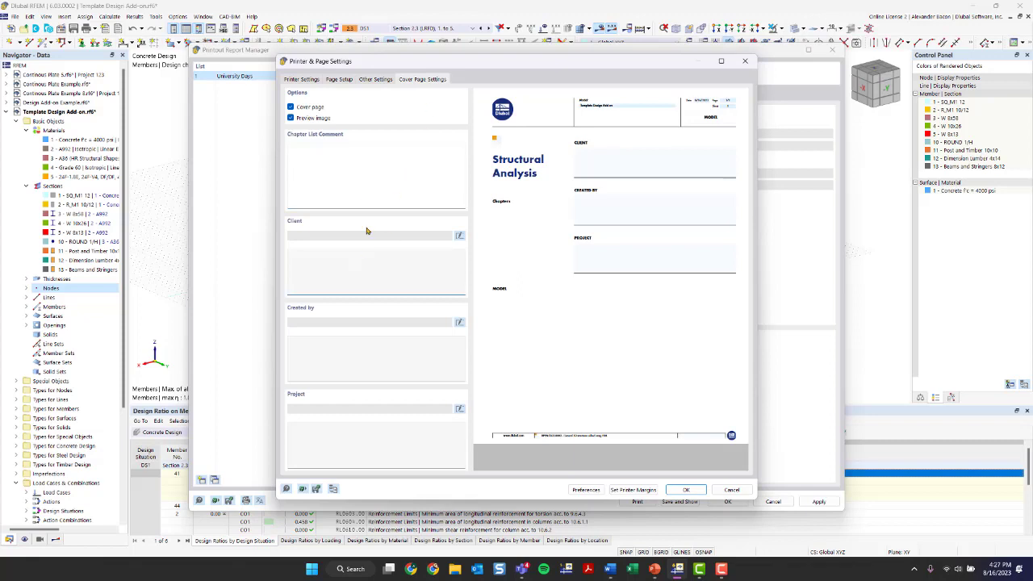
pyautogui.click(329, 353)
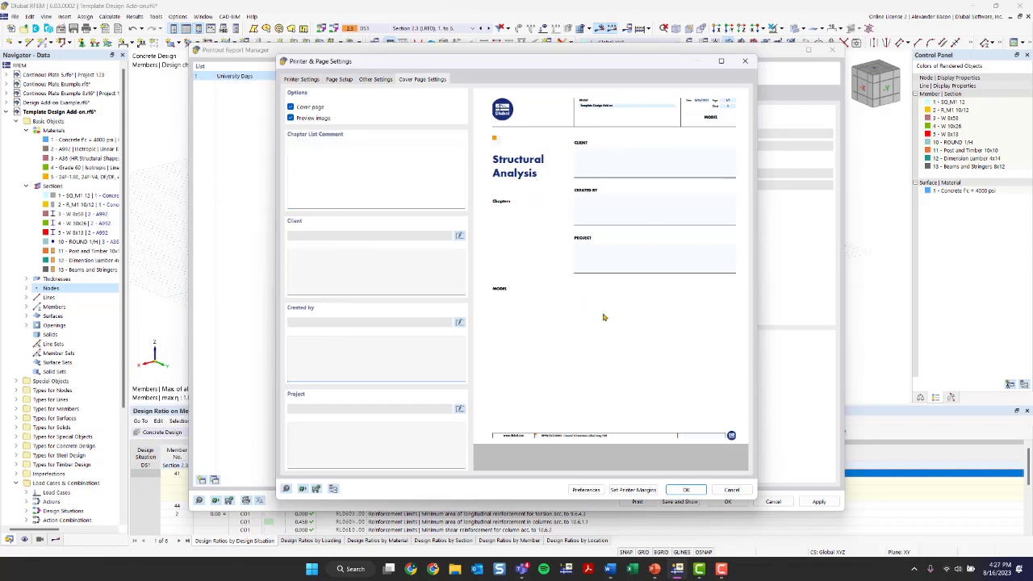
pyautogui.click(378, 79)
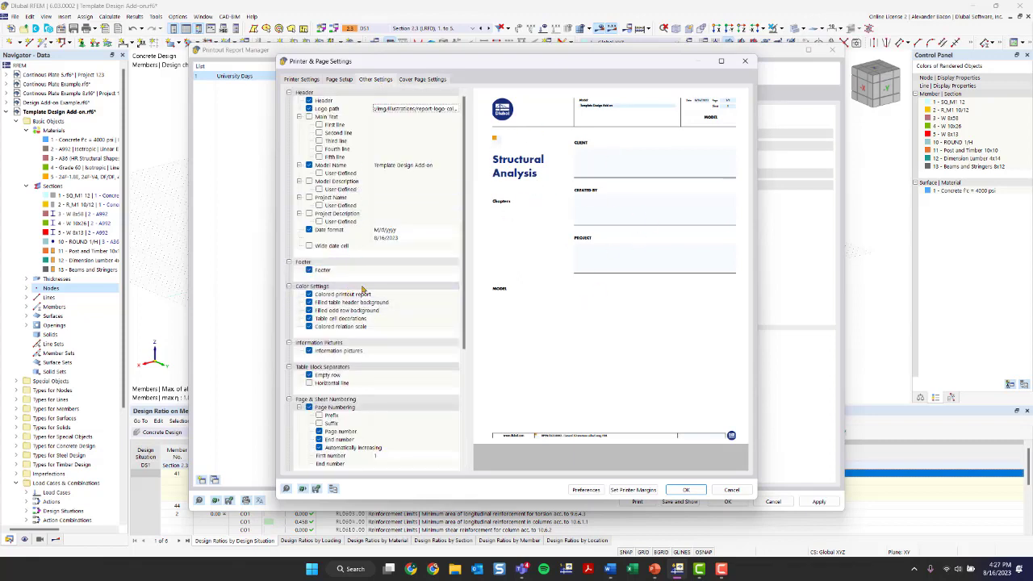
pyautogui.click(746, 62)
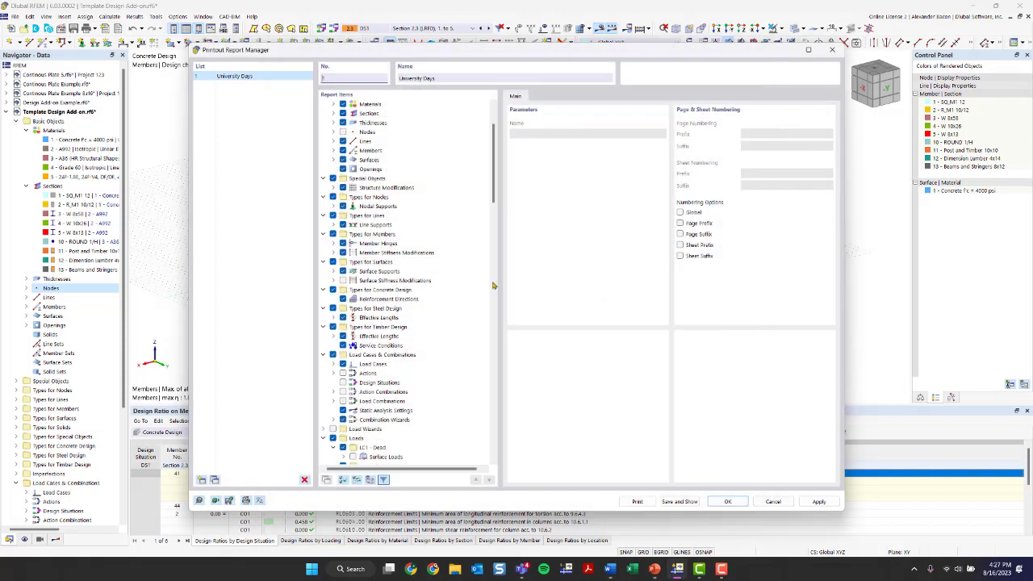
# Step: Print the report to a PDF named 'University Days PR' saved on the Desktop
pyautogui.click(636, 501)
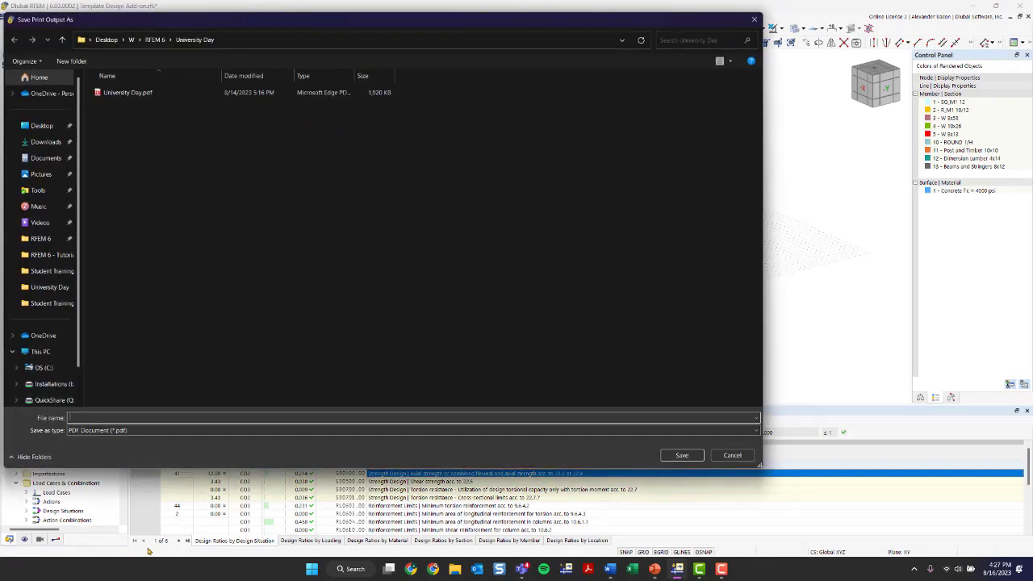
pyautogui.moveTo(196, 24); pyautogui.dragTo(266, 36)
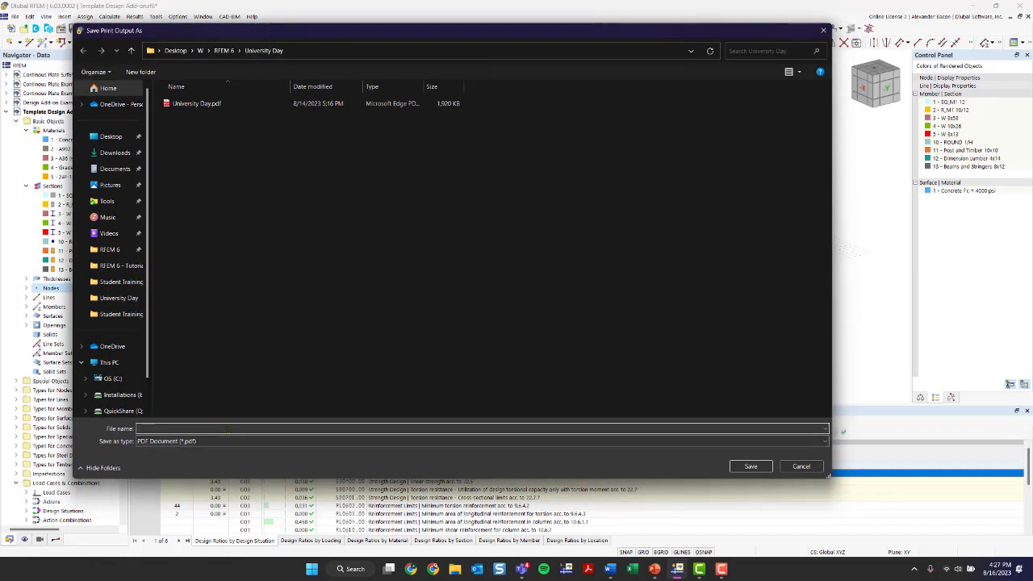
pyautogui.write('Univ')
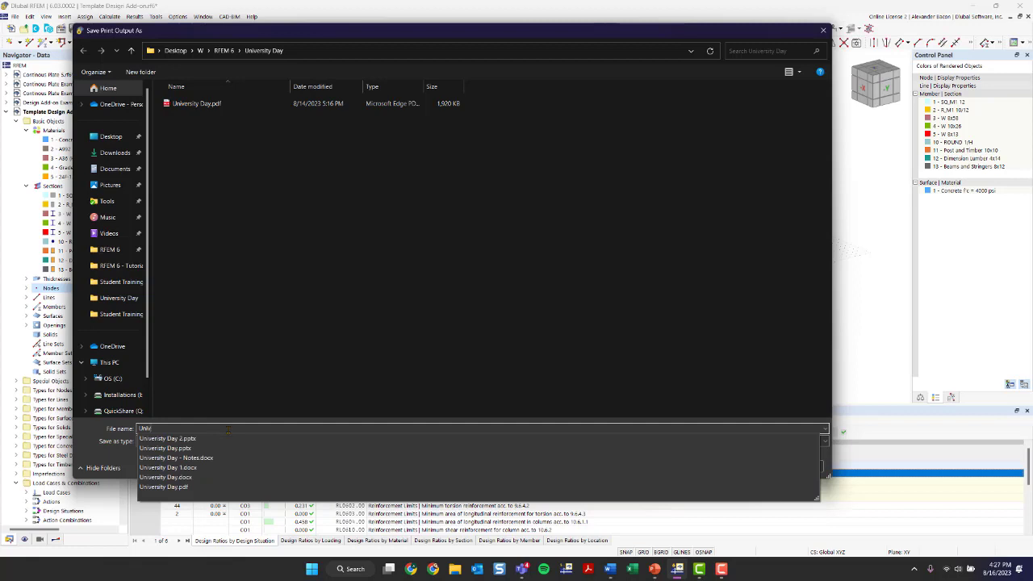
pyautogui.write('er')
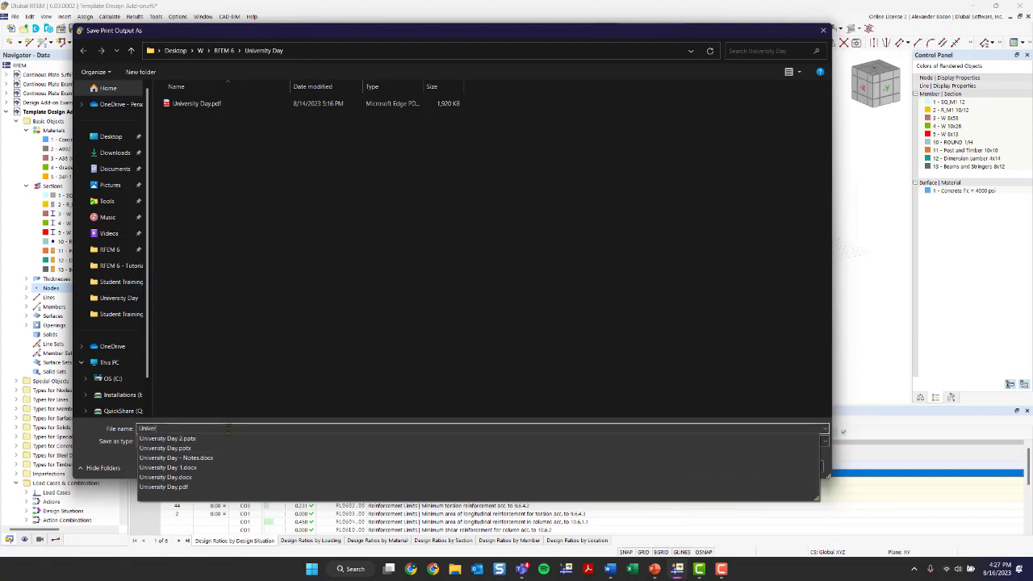
pyautogui.write('sity Days PR')
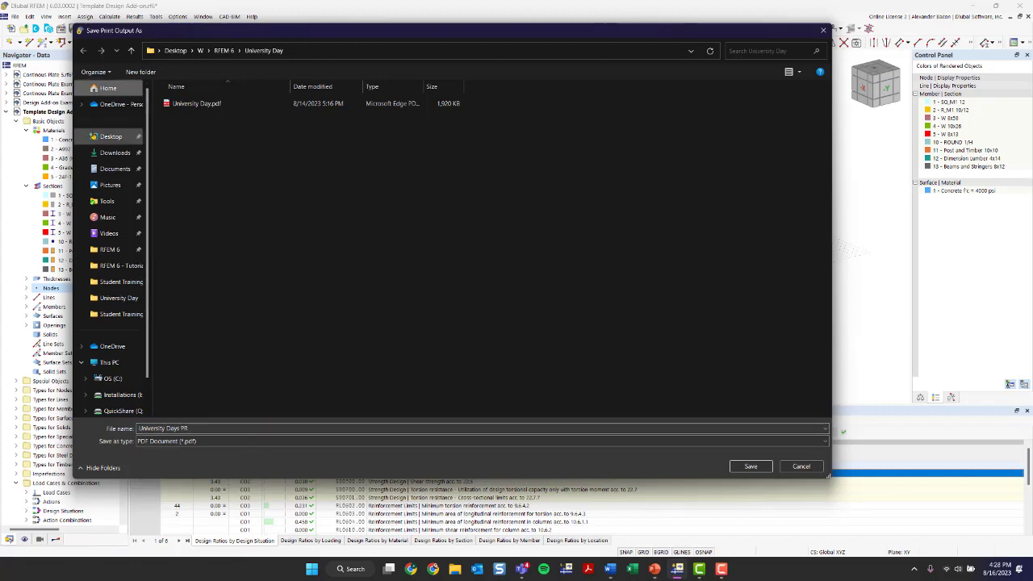
pyautogui.click(111, 136)
pyautogui.click(751, 466)
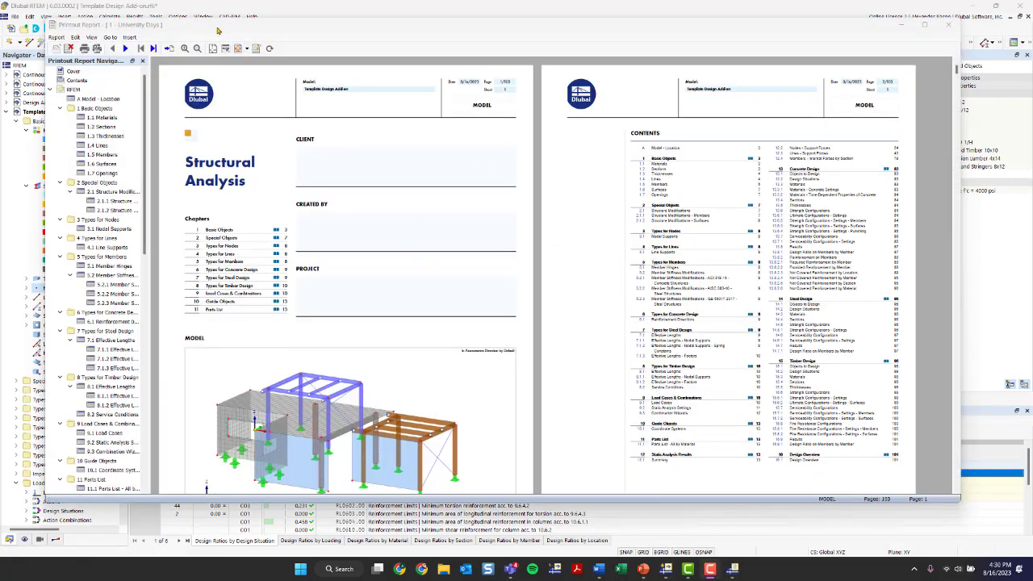
# Step: Browse the report chapters 1.1 Materials, 1.2 Sections, 1.3 Thicknesses, 1.6 Surfaces and 2.1.2
pyautogui.scroll(-1, 309, 203)
pyautogui.scroll(-3, 104, 240)
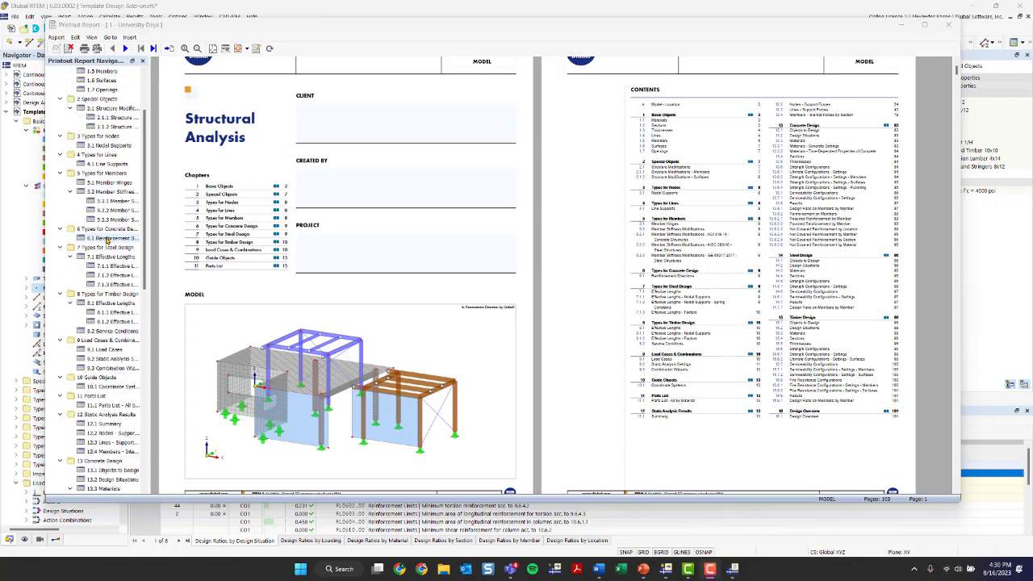
pyautogui.scroll(3, 107, 239)
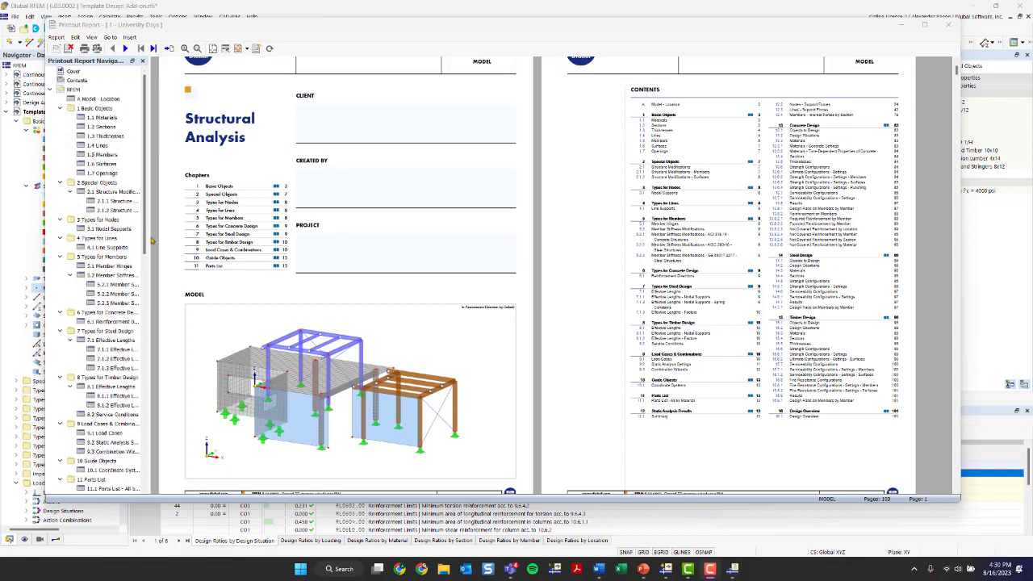
pyautogui.moveTo(148, 242); pyautogui.dragTo(203, 244)
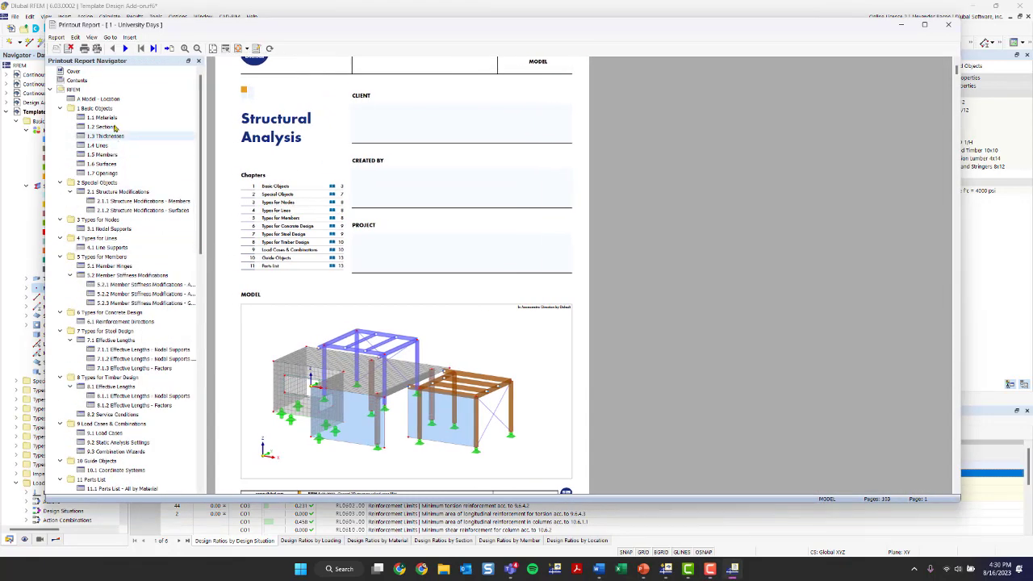
pyautogui.click(103, 118)
pyautogui.click(109, 127)
pyautogui.click(110, 166)
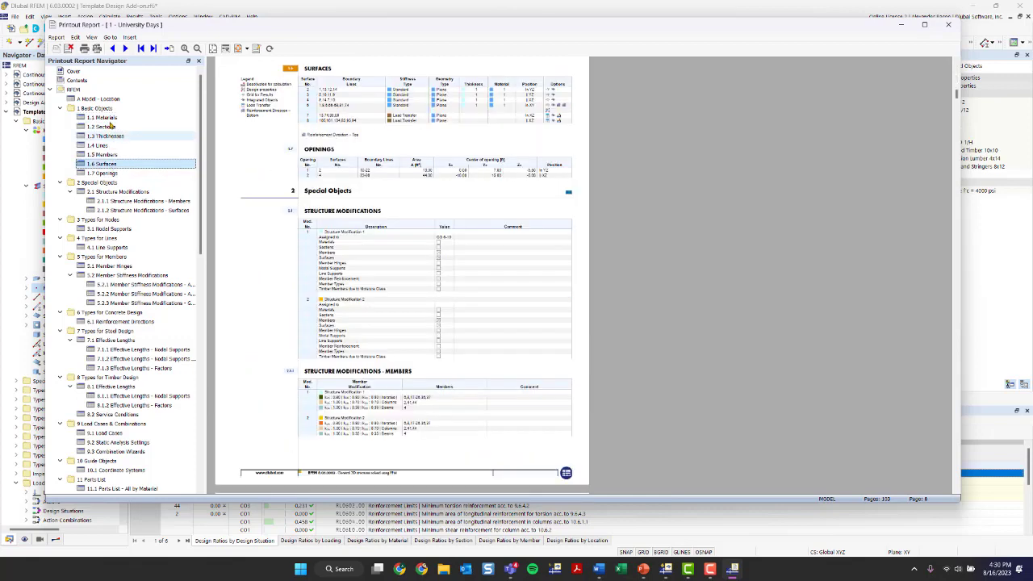
pyautogui.click(110, 119)
pyautogui.click(103, 127)
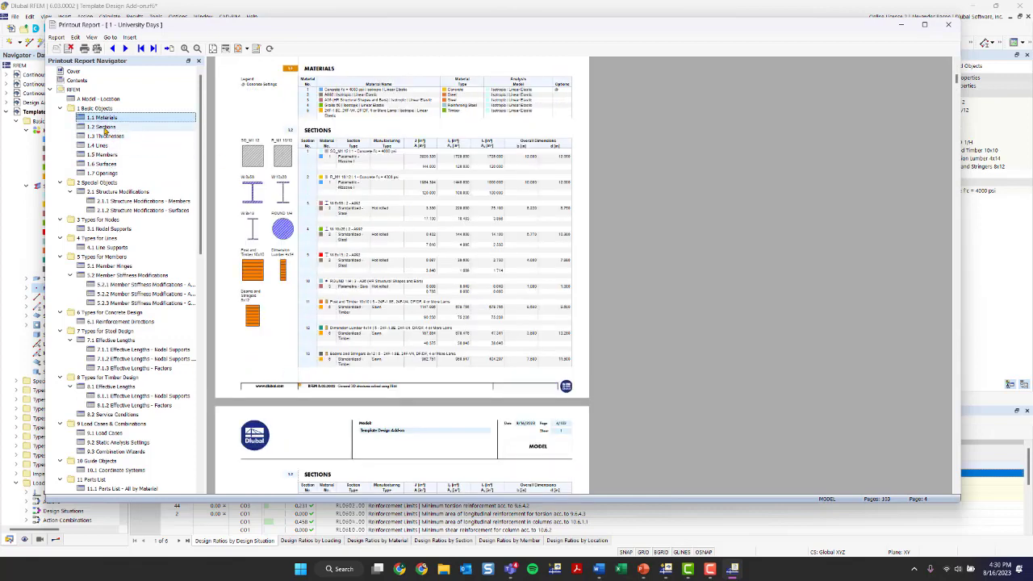
pyautogui.click(102, 136)
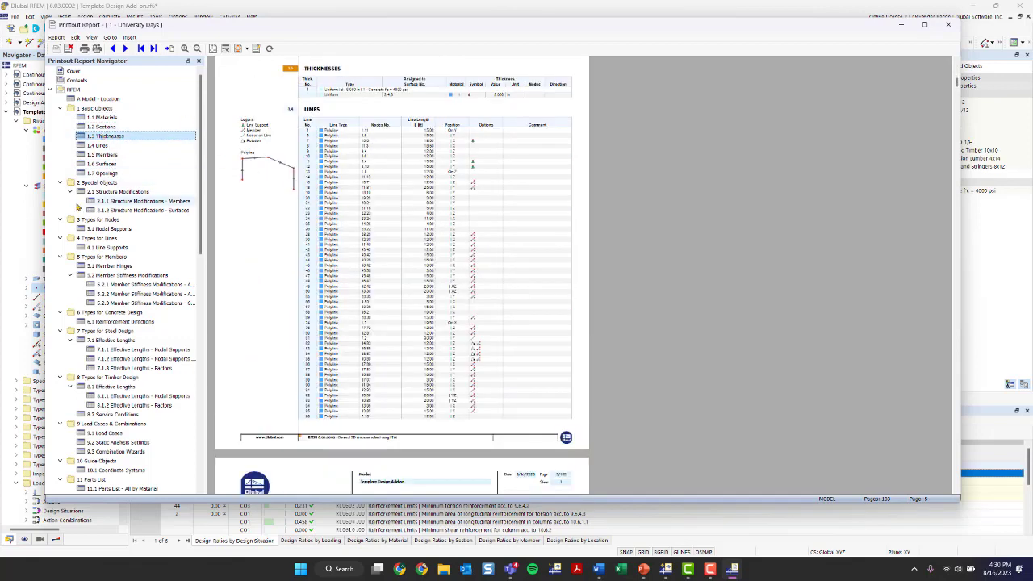
pyautogui.scroll(-3, 99, 173)
pyautogui.click(58, 126)
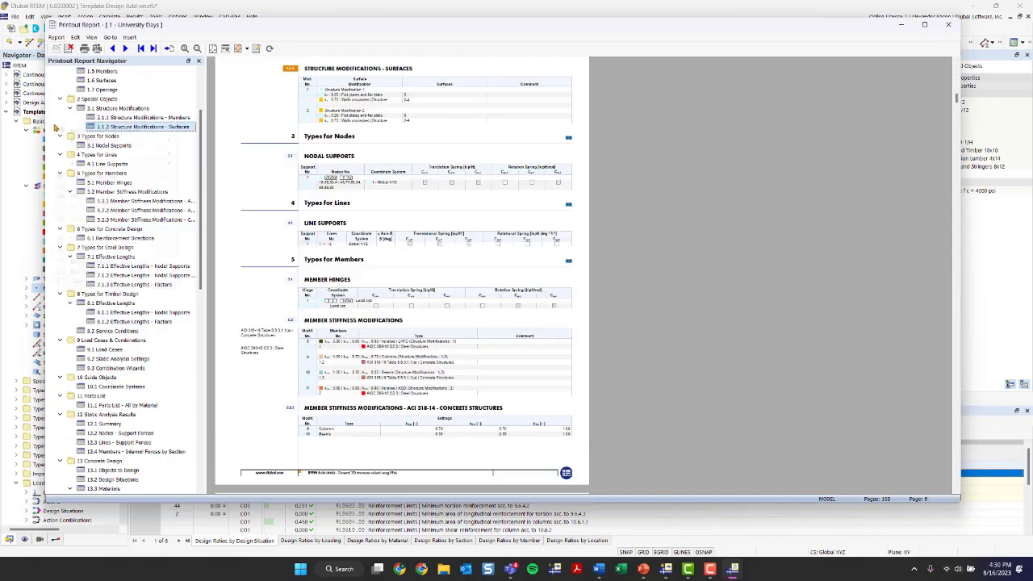
# Step: Collapse the chapter tree, expand 14 Steel Design, and review 14.1 Objects to Design
pyautogui.rightClick(57, 126)
pyautogui.click(84, 280)
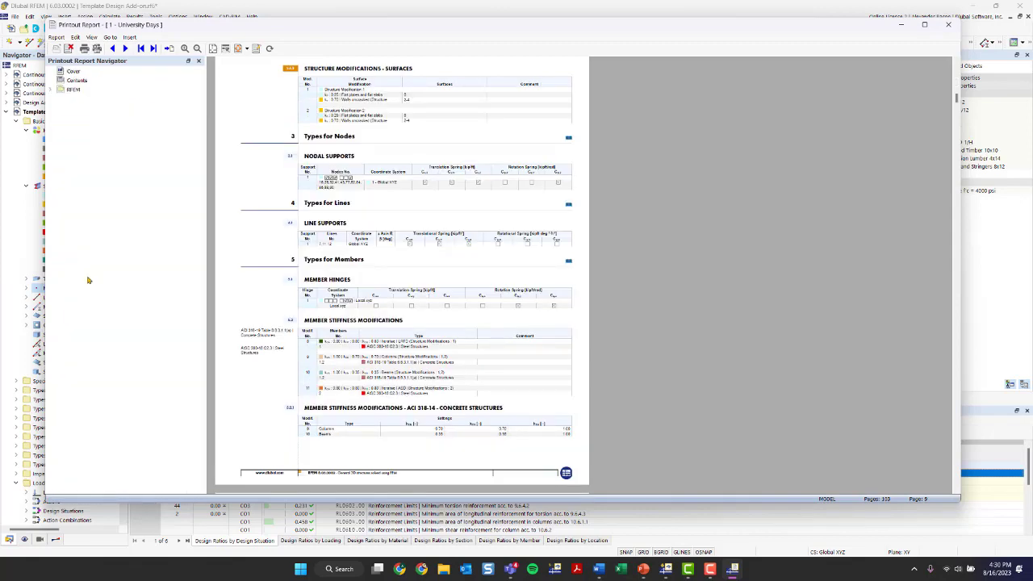
pyautogui.click(51, 90)
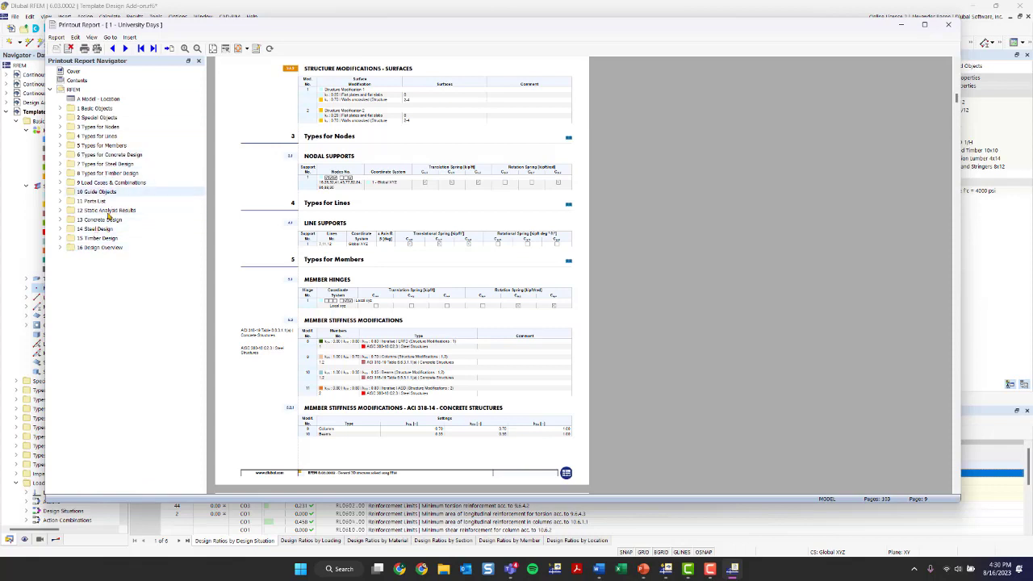
pyautogui.click(61, 230)
pyautogui.click(107, 239)
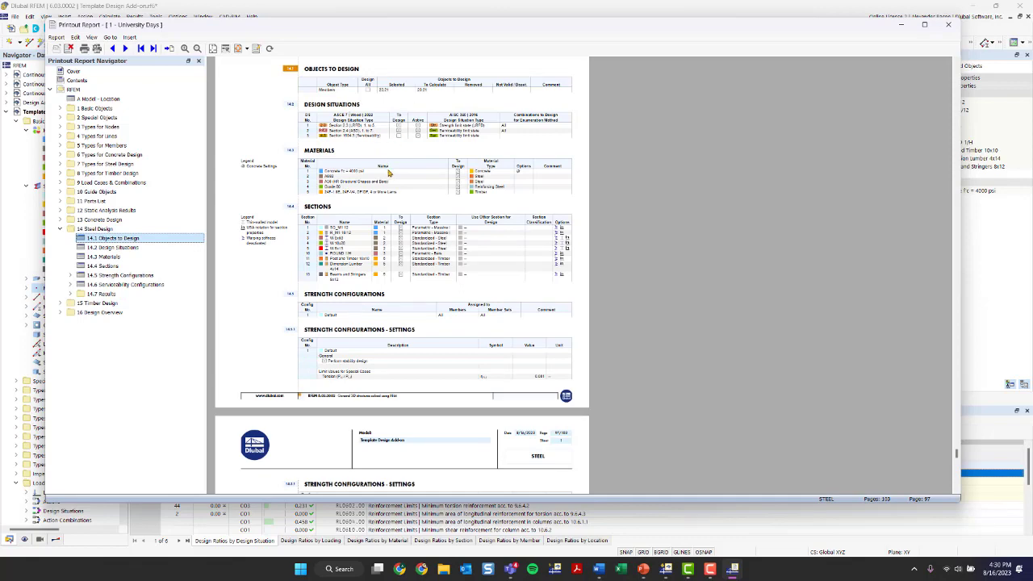
pyautogui.scroll(-8, 409, 215)
pyautogui.scroll(-6, 409, 215)
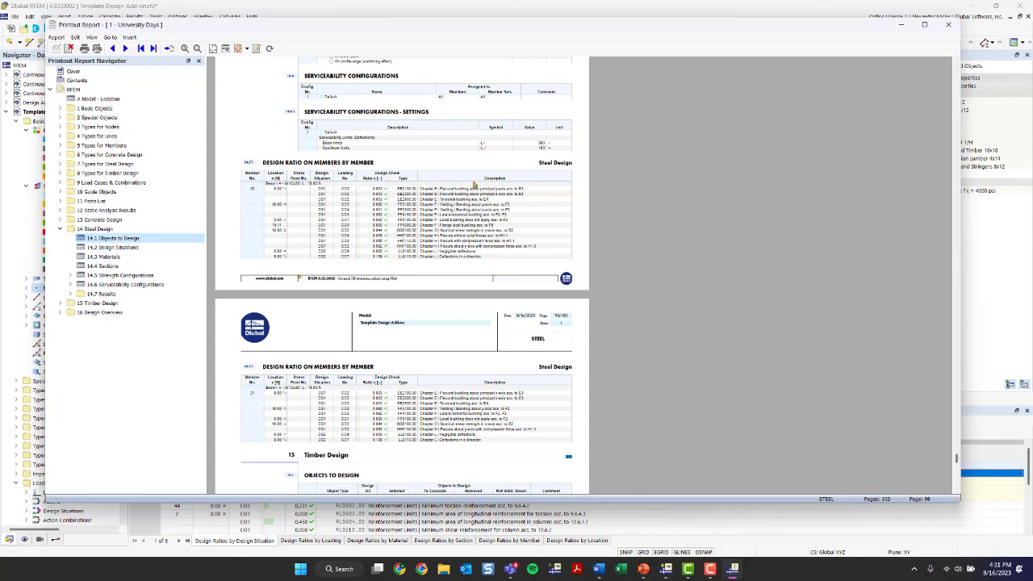
pyautogui.scroll(-9, 521, 196)
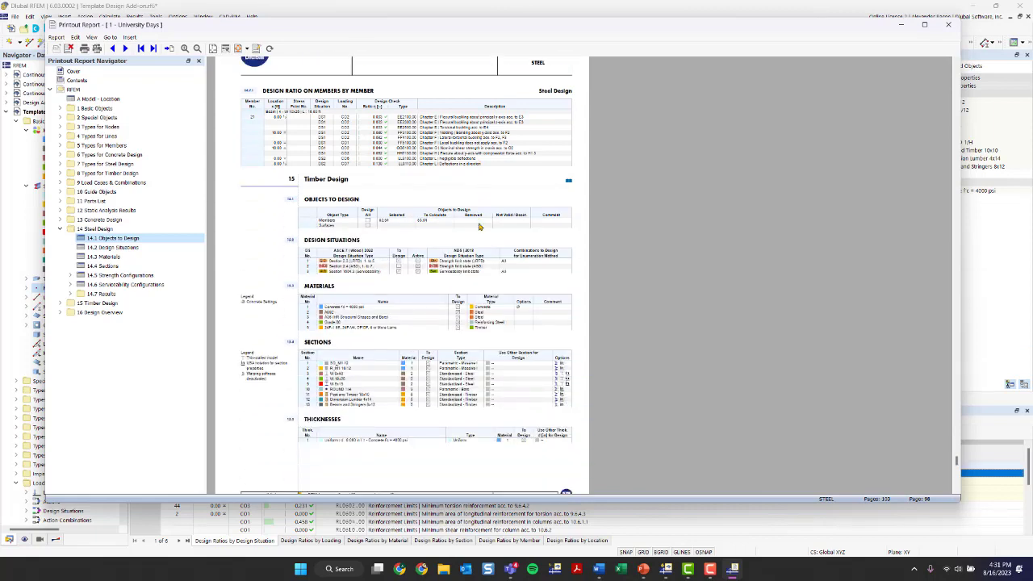
pyautogui.scroll(2, 478, 231)
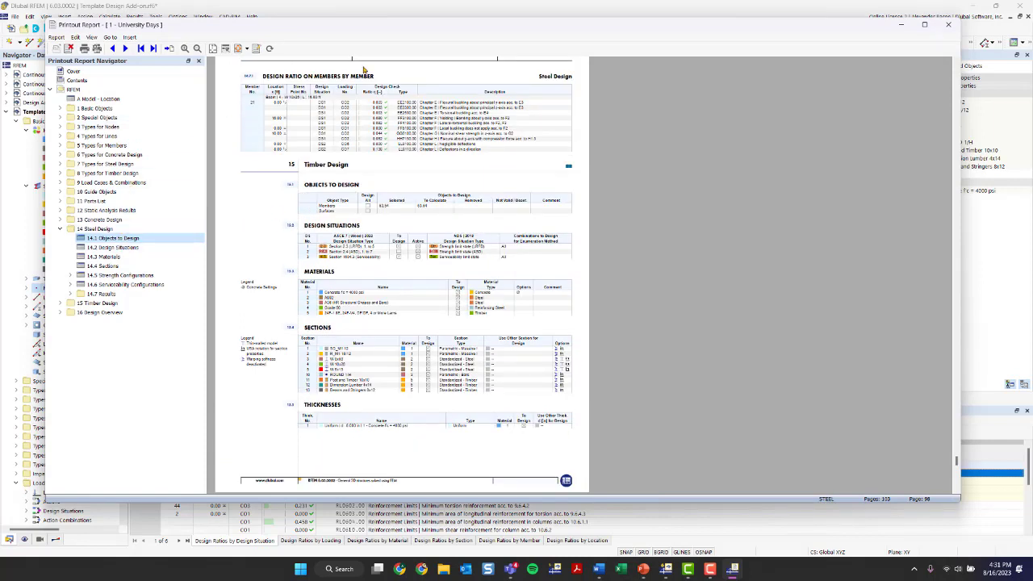
# Step: Move 14.2 Design Situations below 14.3 Sections in the Steel Design chapter
pyautogui.click(105, 249)
pyautogui.moveTo(106, 252); pyautogui.dragTo(173, 271)
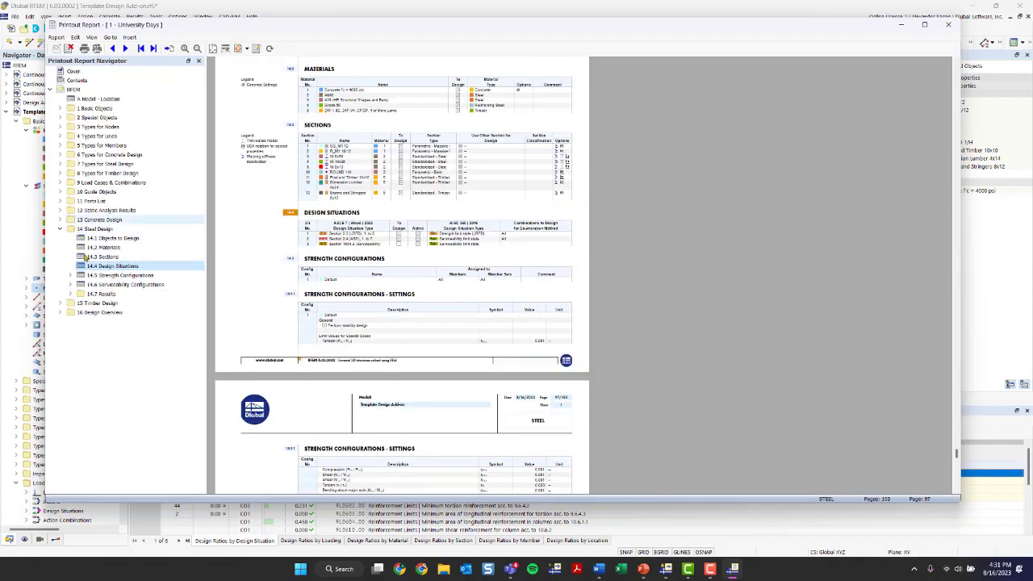
pyautogui.moveTo(337, 24); pyautogui.dragTo(364, 28)
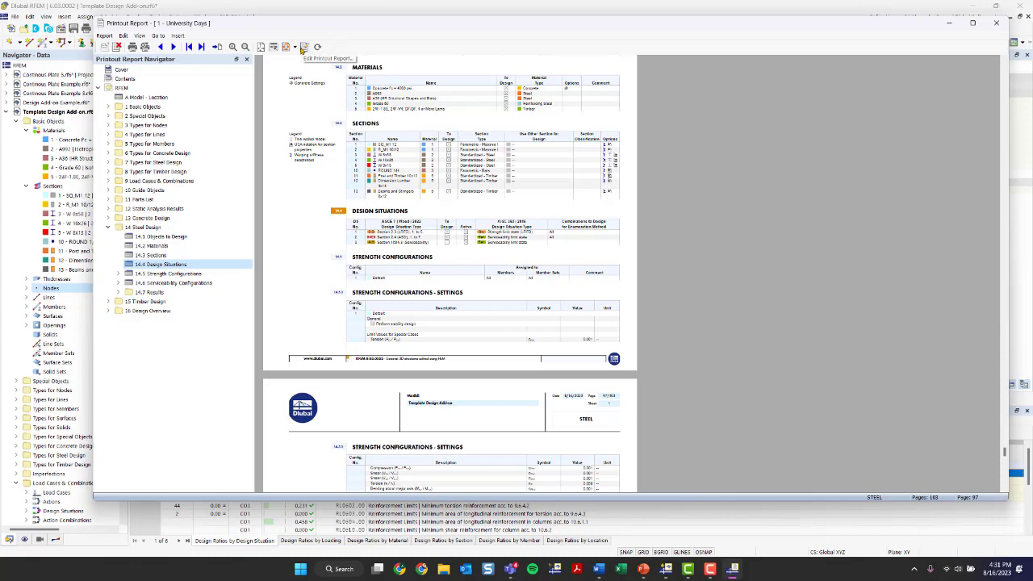
pyautogui.click(111, 37)
pyautogui.moveTo(122, 37)
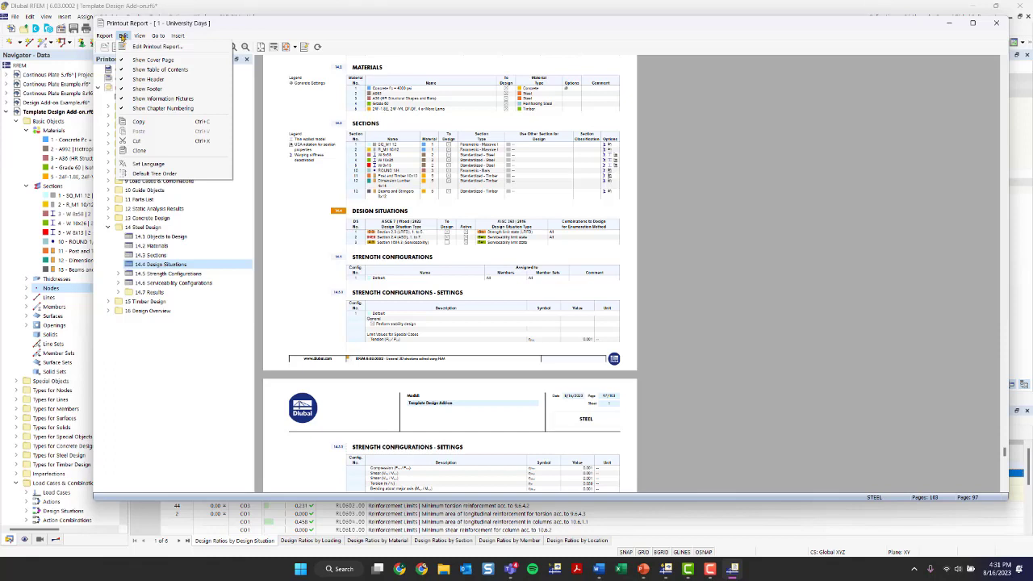
pyautogui.click(300, 27)
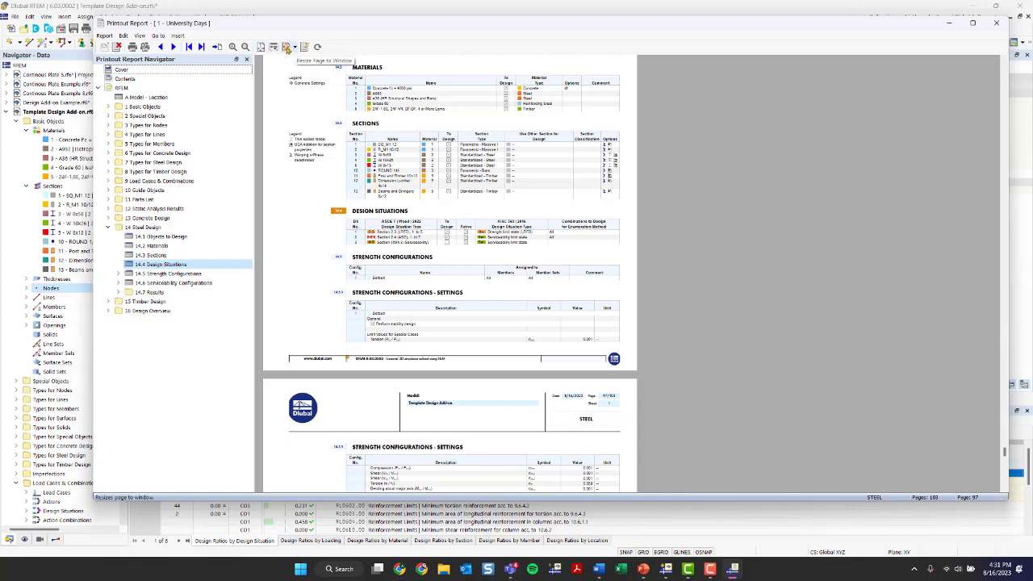
# Step: Close the report preview and review the Timber Design printout report template
pyautogui.click(995, 23)
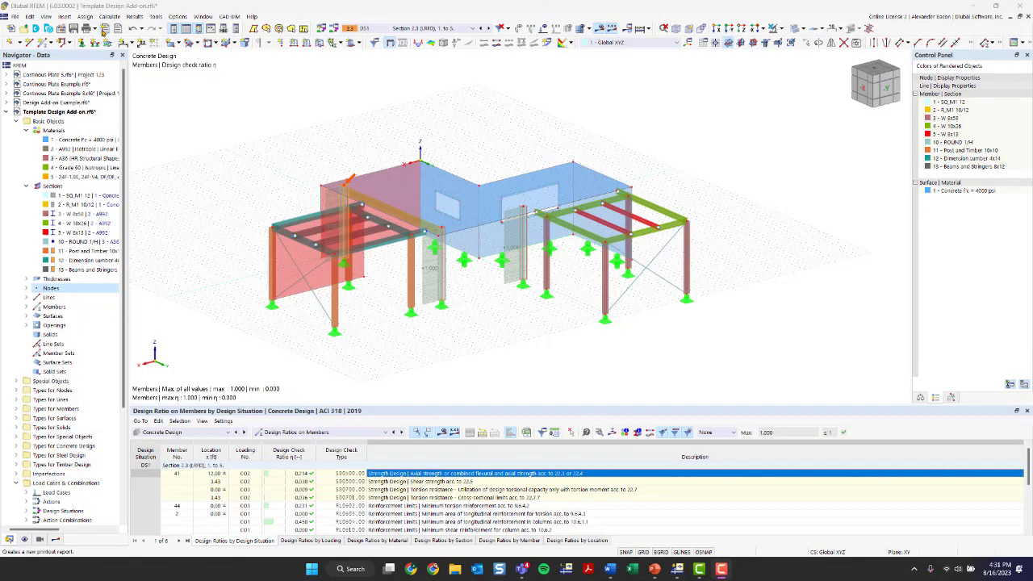
pyautogui.click(104, 31)
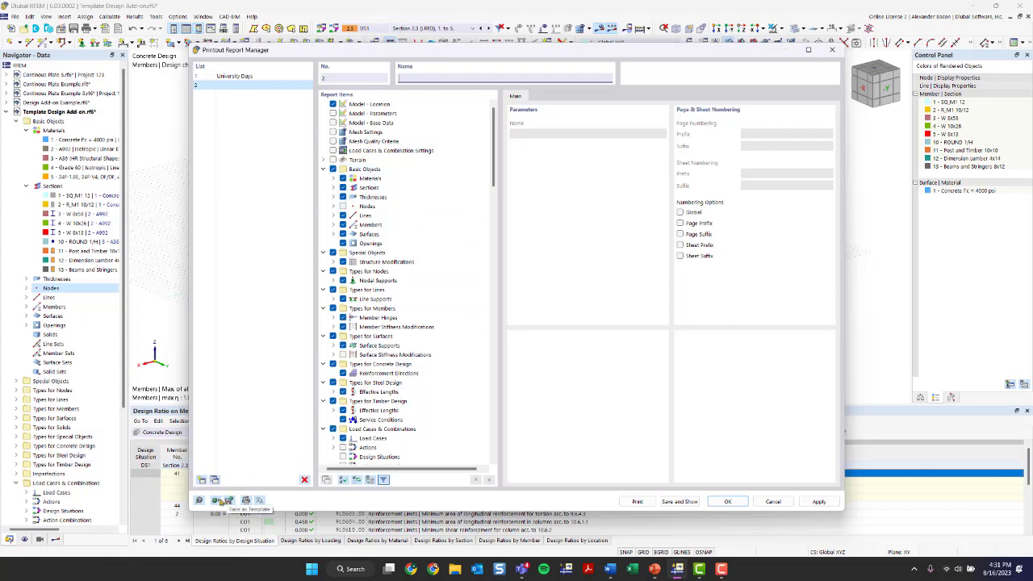
pyautogui.click(216, 501)
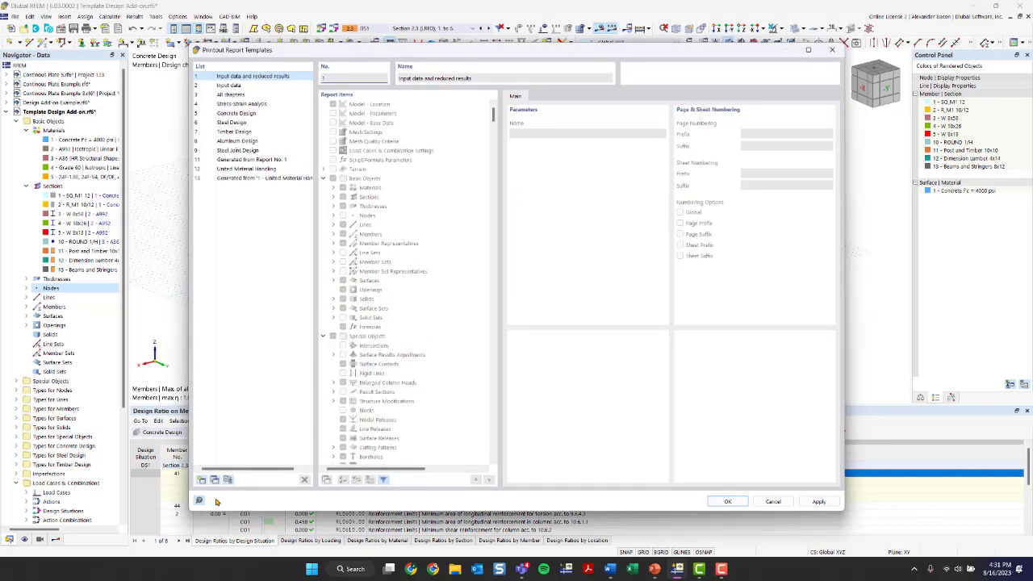
pyautogui.click(258, 177)
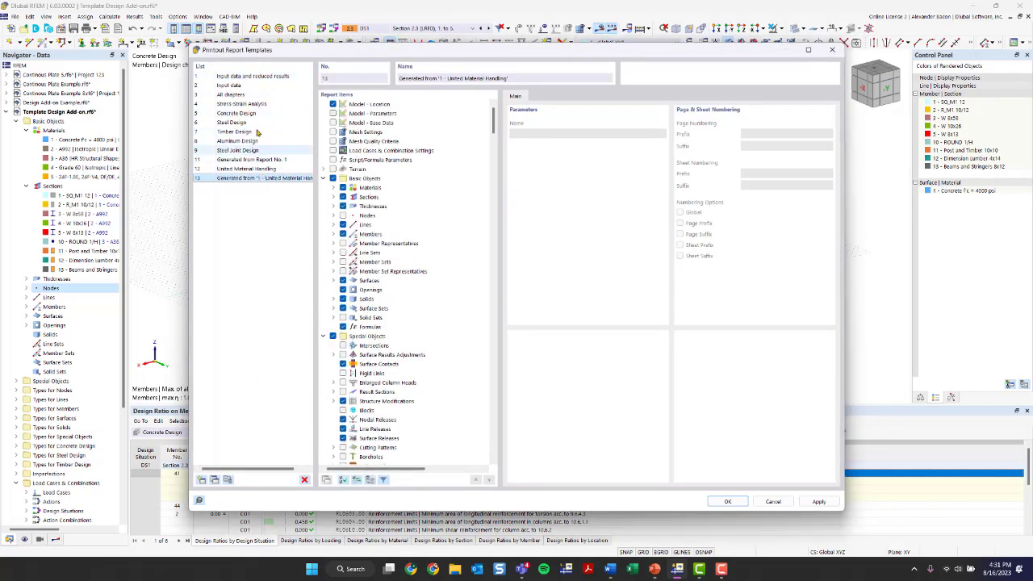
pyautogui.click(269, 132)
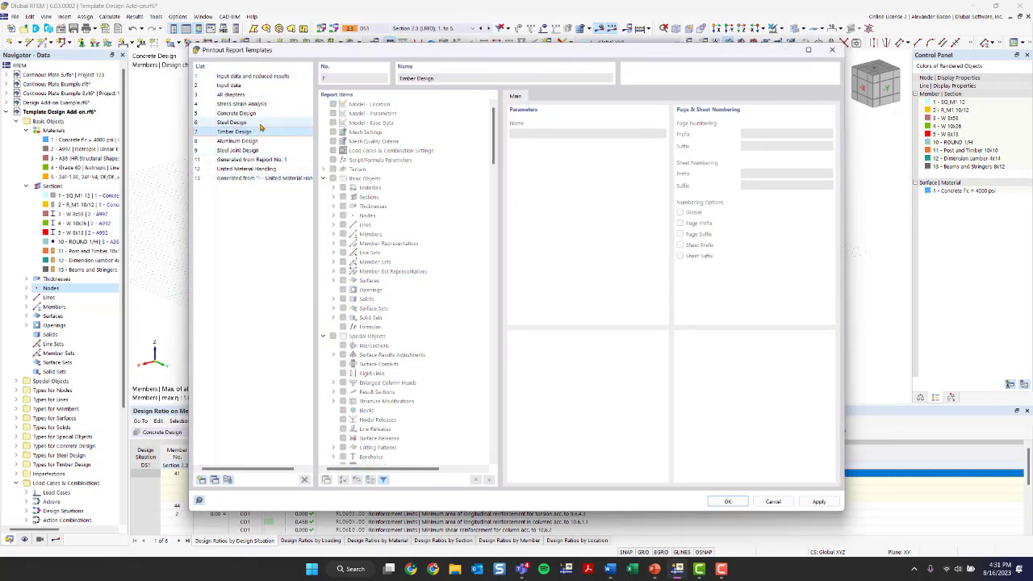
pyautogui.click(833, 50)
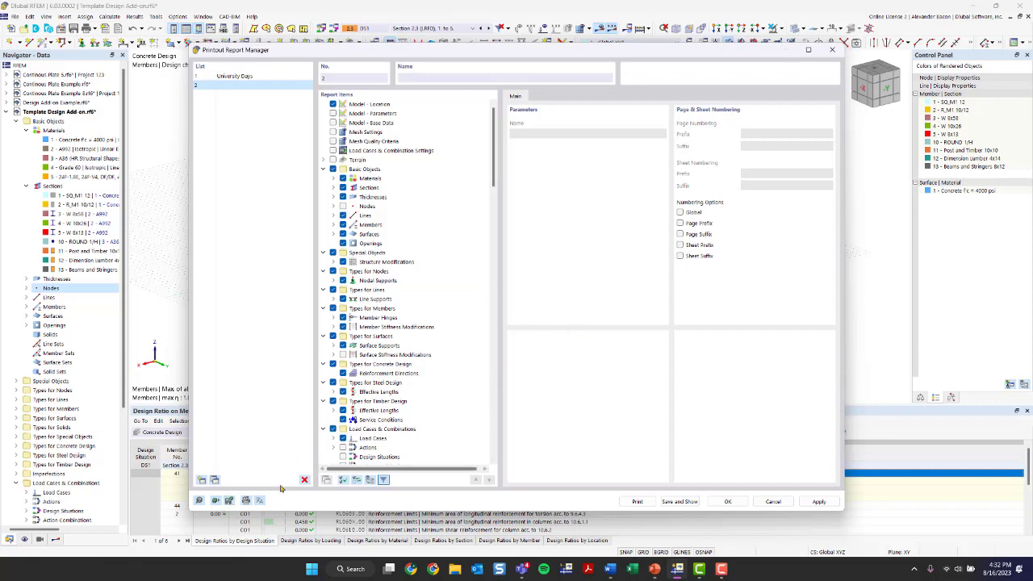
# Step: Look over the page settings templates, then close all printout dialogs
pyautogui.click(246, 500)
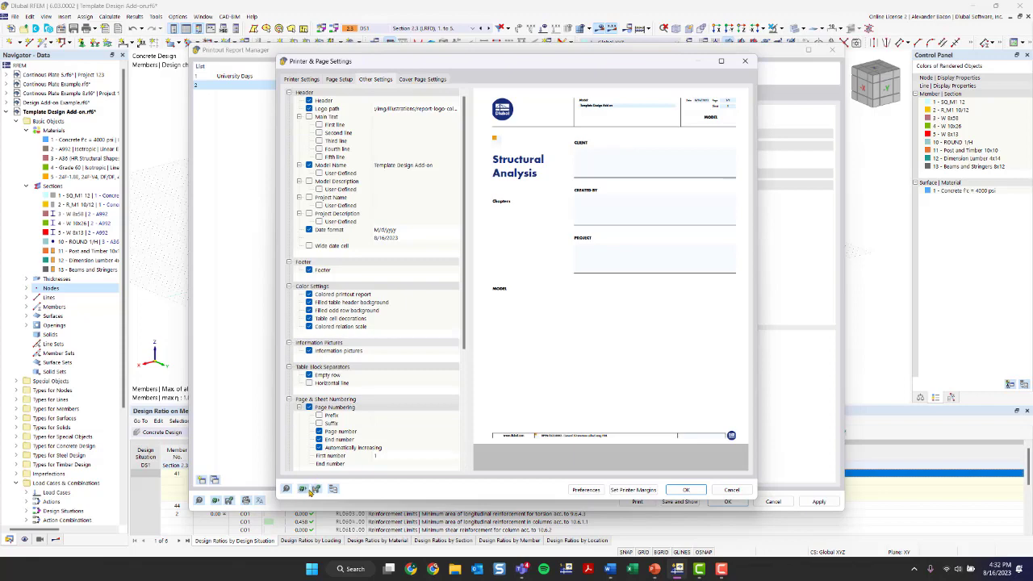
pyautogui.click(315, 489)
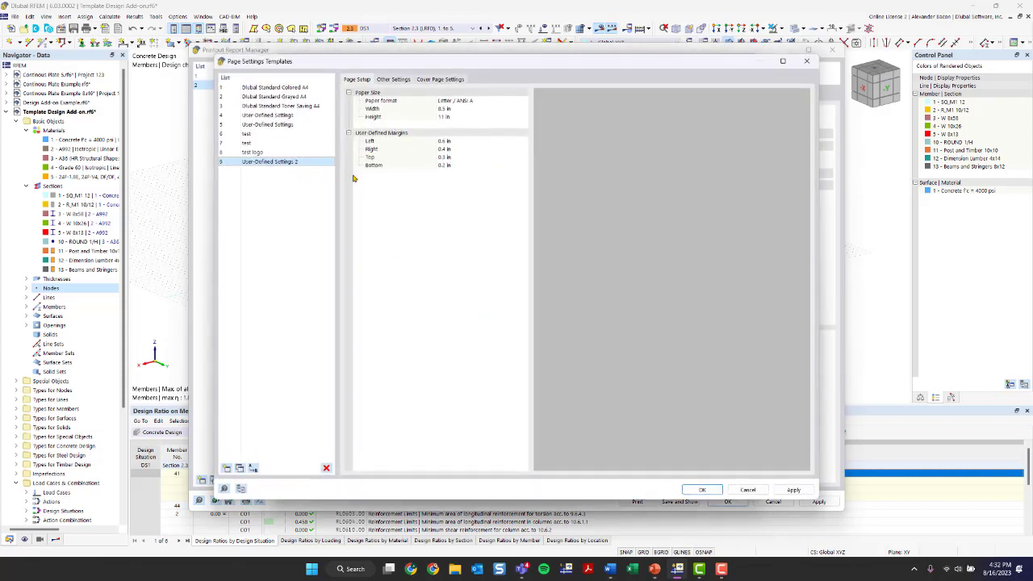
pyautogui.click(805, 61)
pyautogui.click(744, 60)
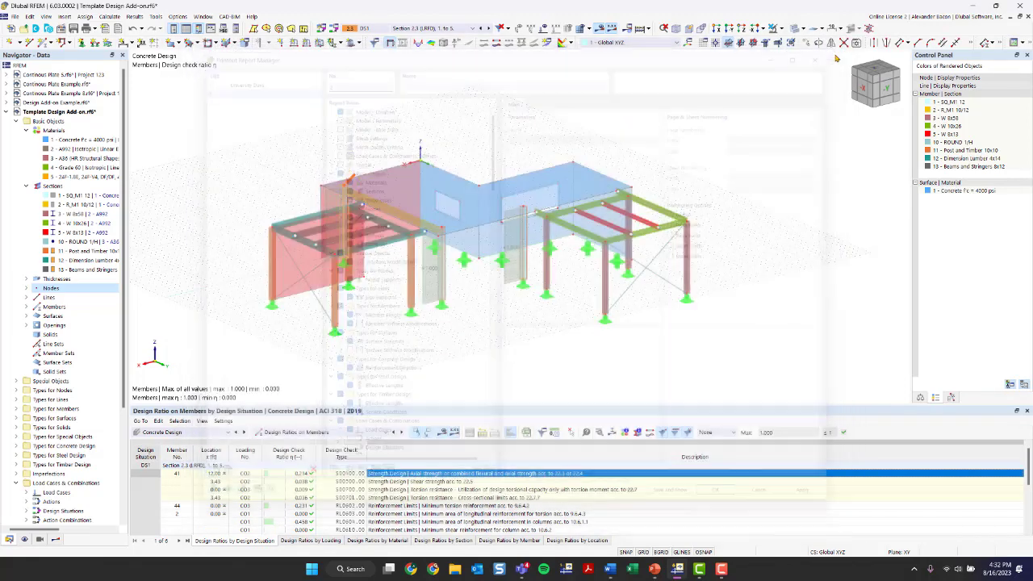
pyautogui.click(831, 50)
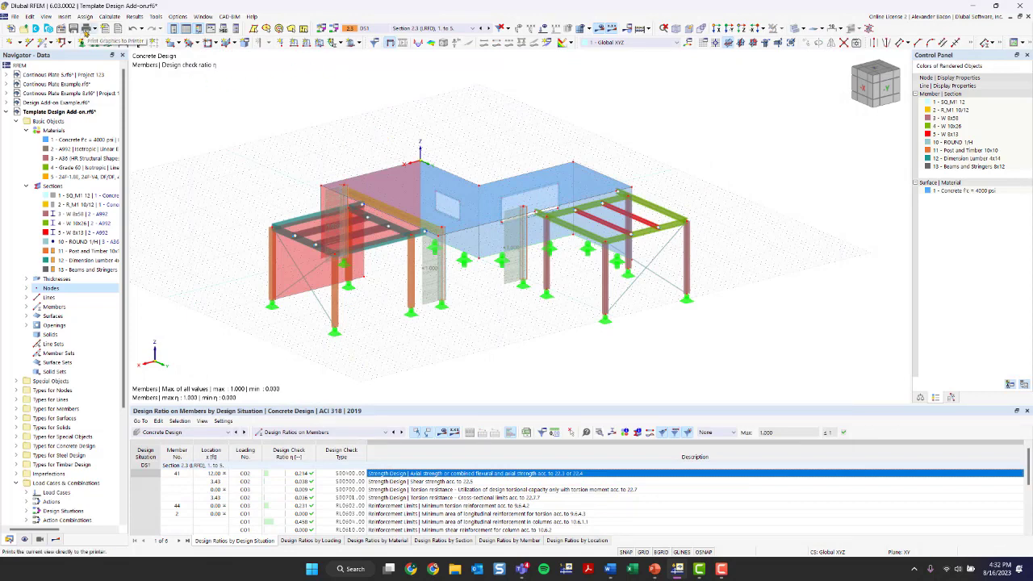
# Step: Send the graphic to the printout report using Multi print instead of the current window only
pyautogui.click(96, 30)
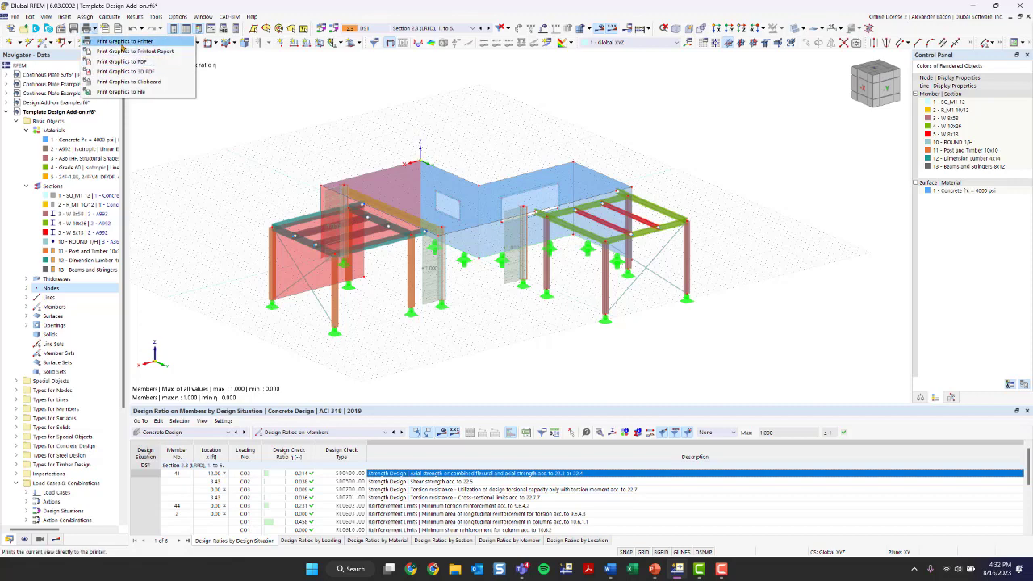
pyautogui.click(126, 54)
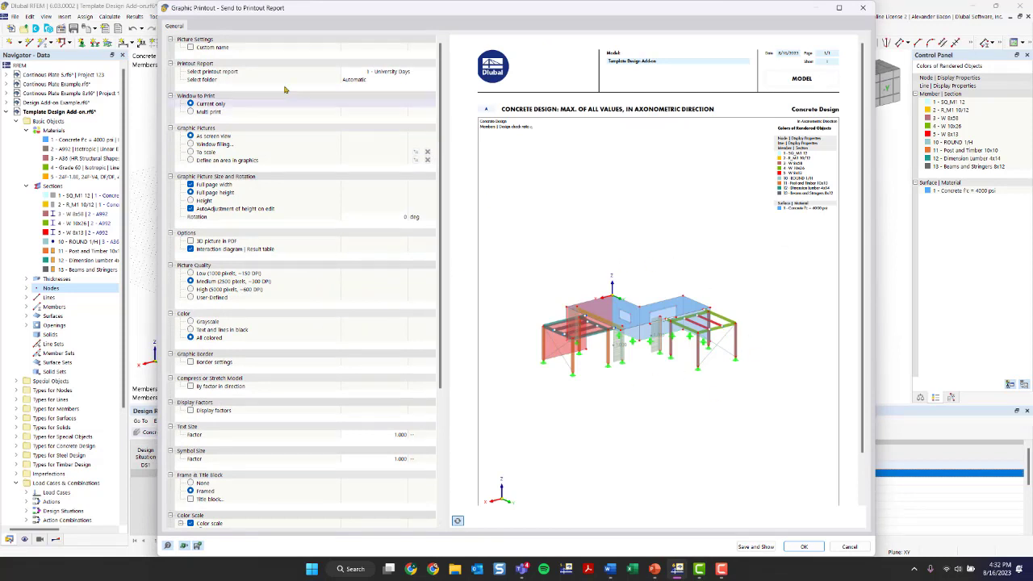
pyautogui.click(192, 104)
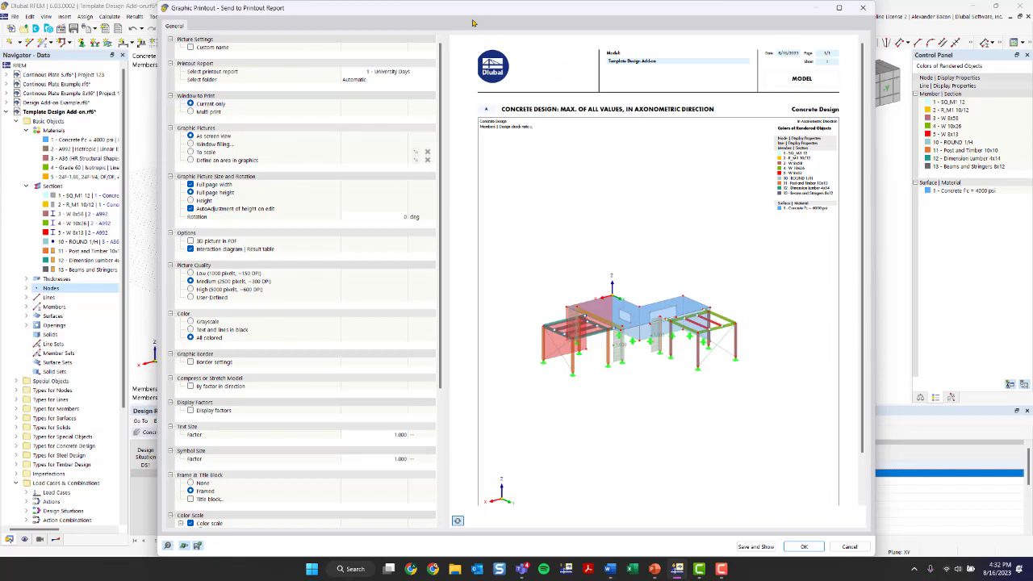
pyautogui.moveTo(466, 15); pyautogui.dragTo(420, 20)
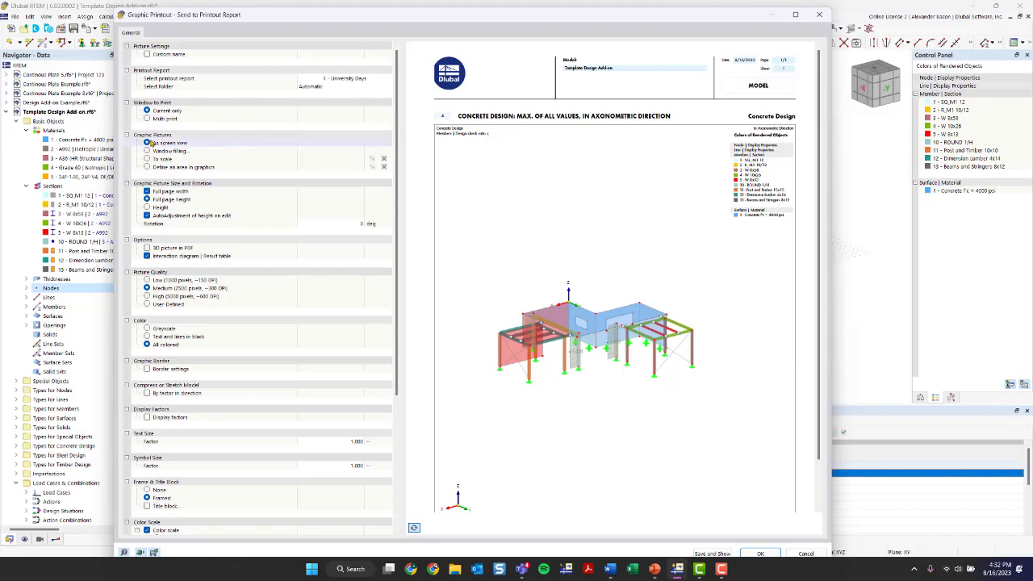
pyautogui.click(147, 118)
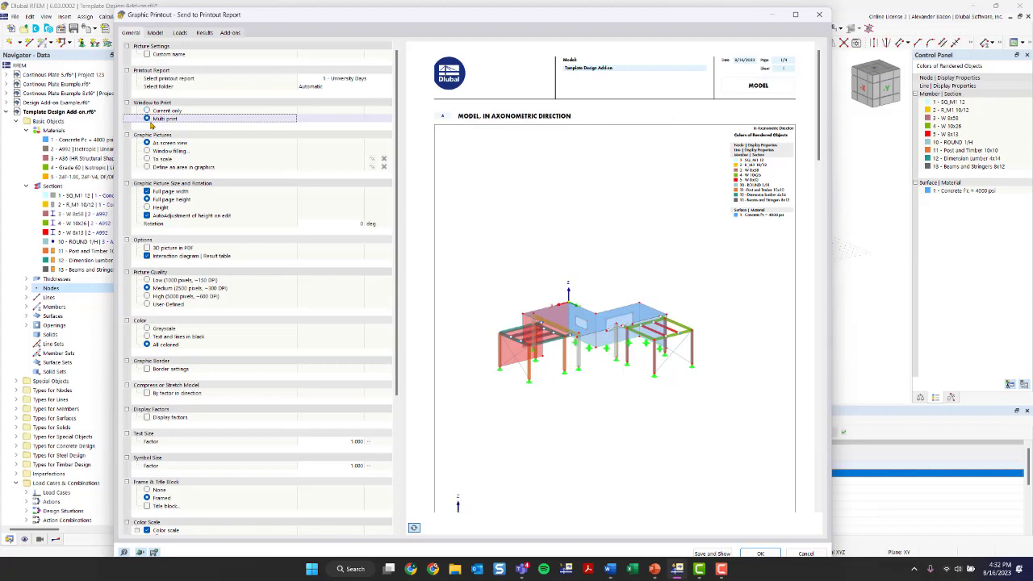
# Step: Replace the current model view with the model view in direction +X
pyautogui.click(155, 32)
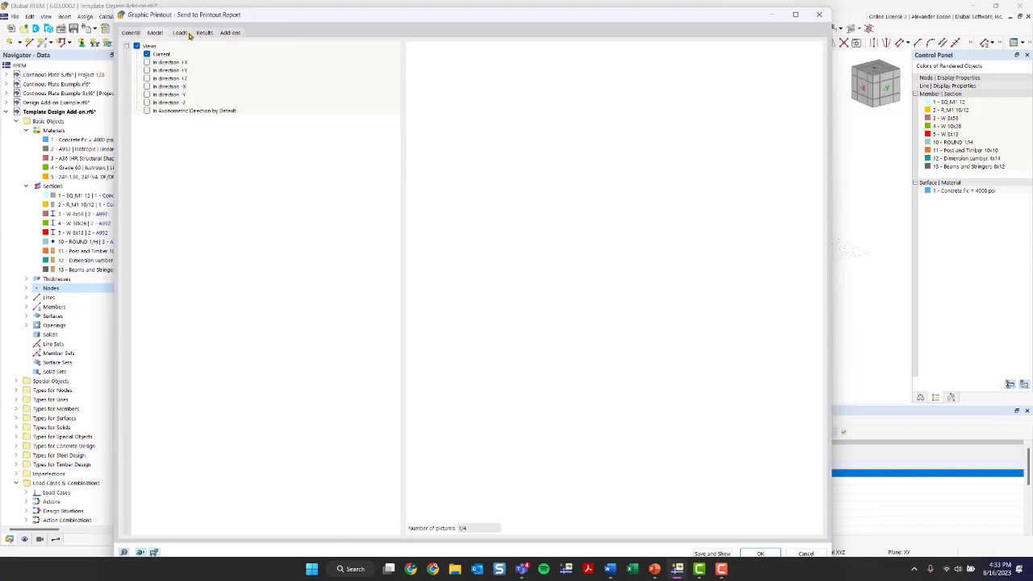
pyautogui.click(180, 32)
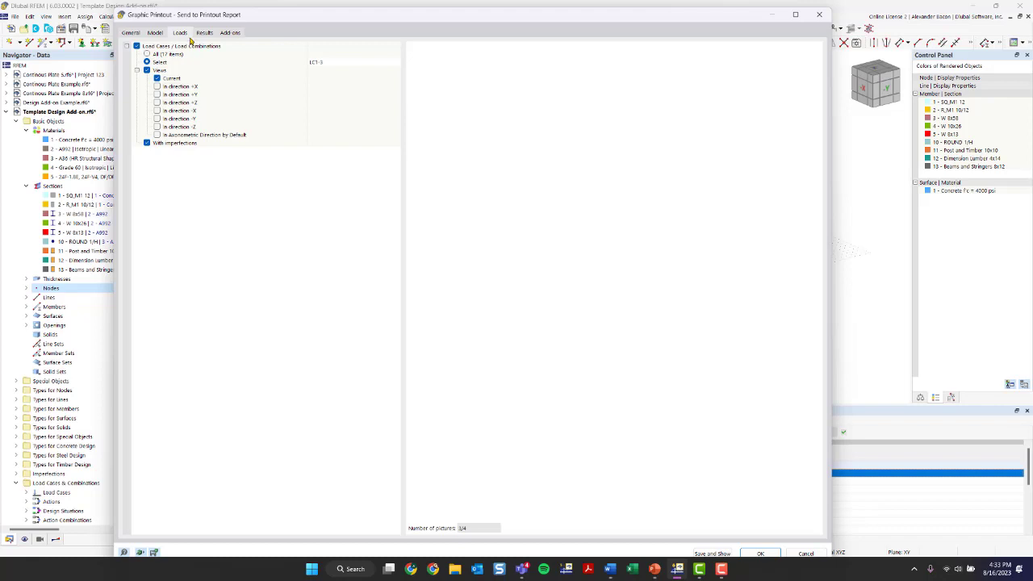
pyautogui.click(206, 33)
pyautogui.click(174, 33)
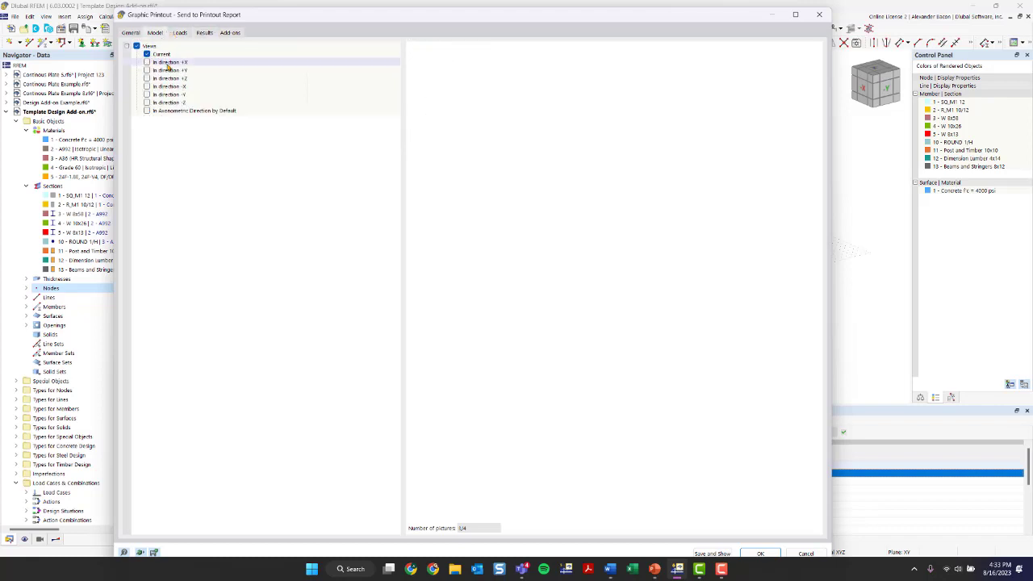
pyautogui.click(204, 33)
pyautogui.click(230, 32)
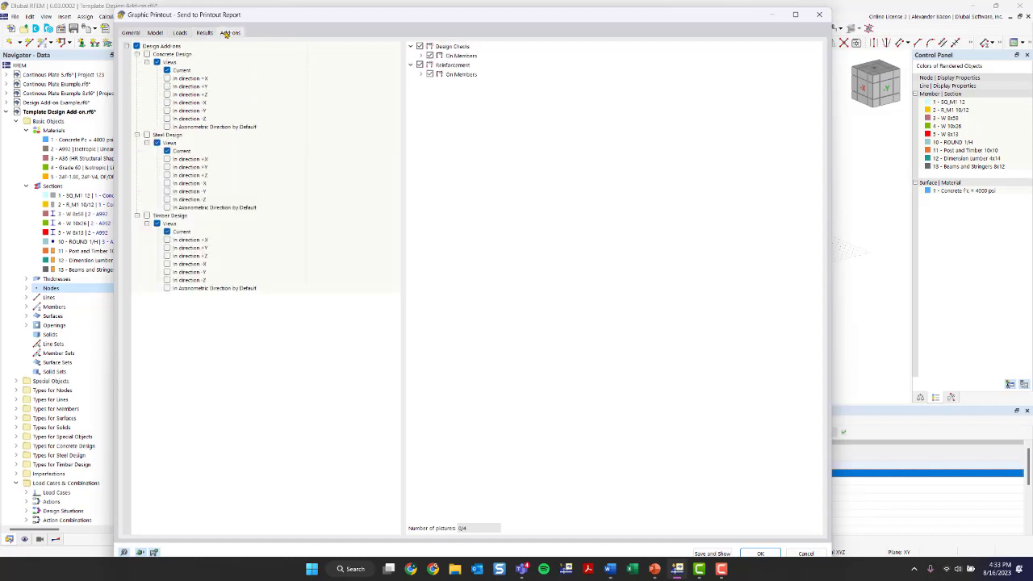
pyautogui.click(205, 32)
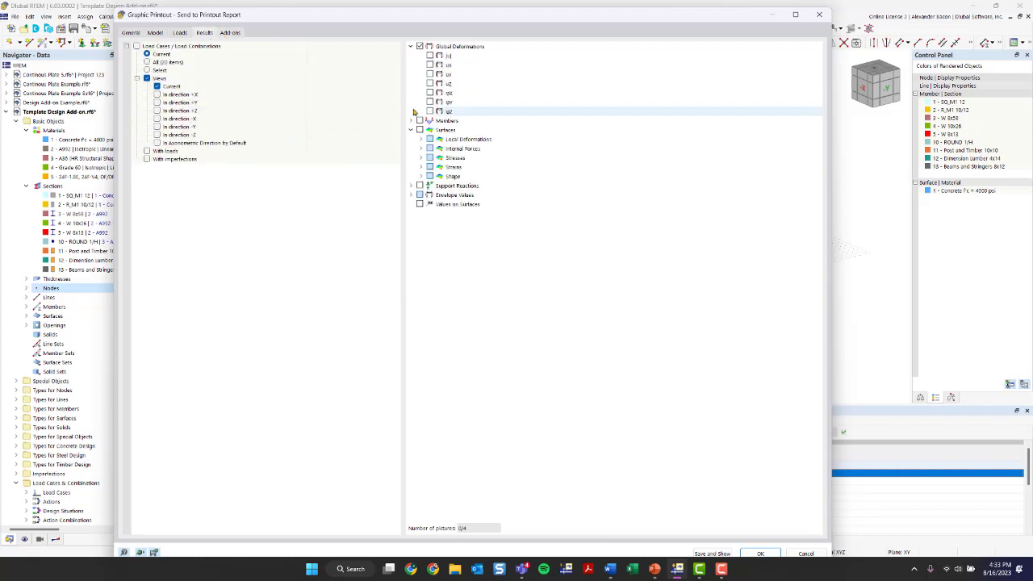
pyautogui.click(153, 33)
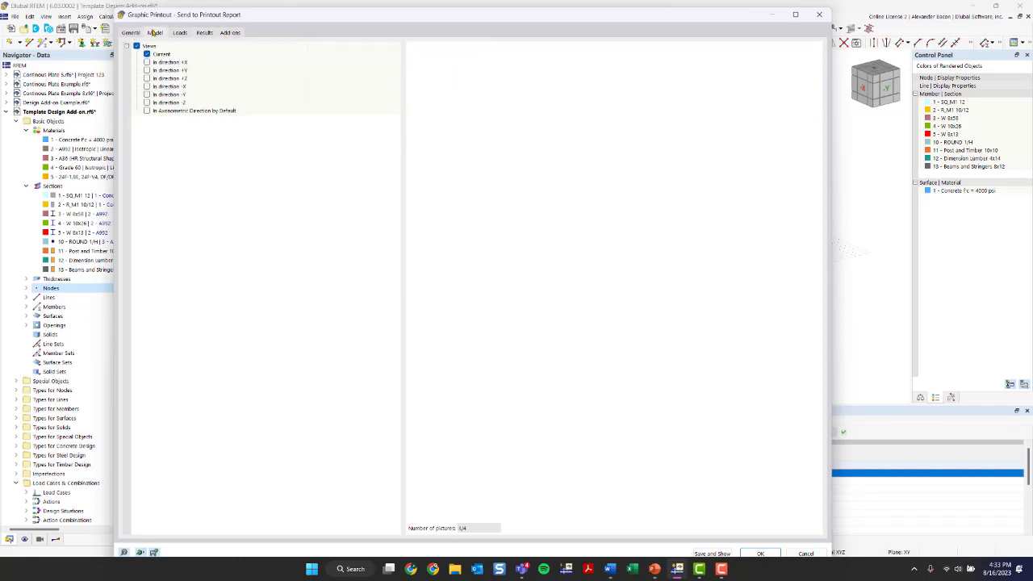
pyautogui.click(146, 54)
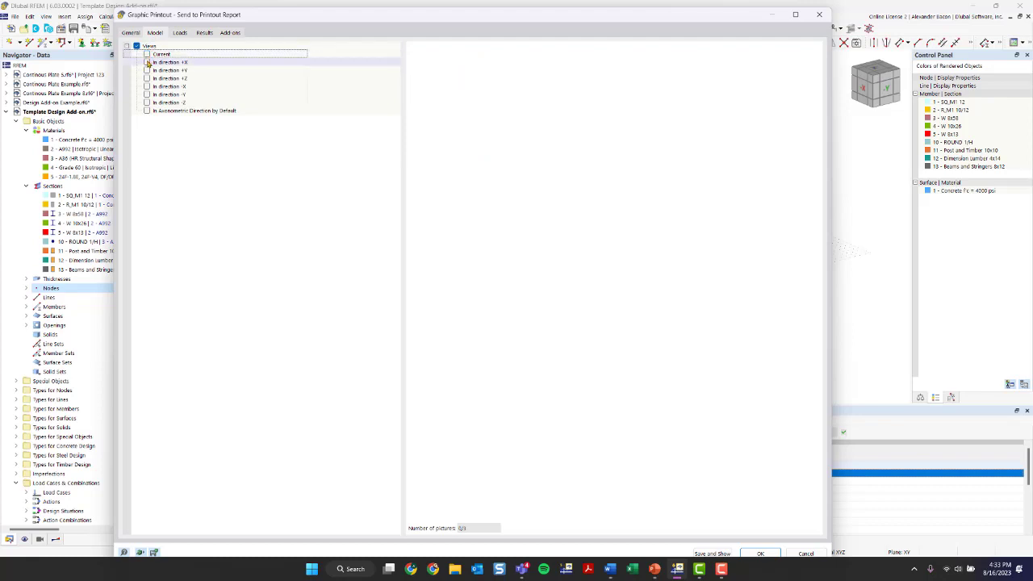
pyautogui.click(149, 62)
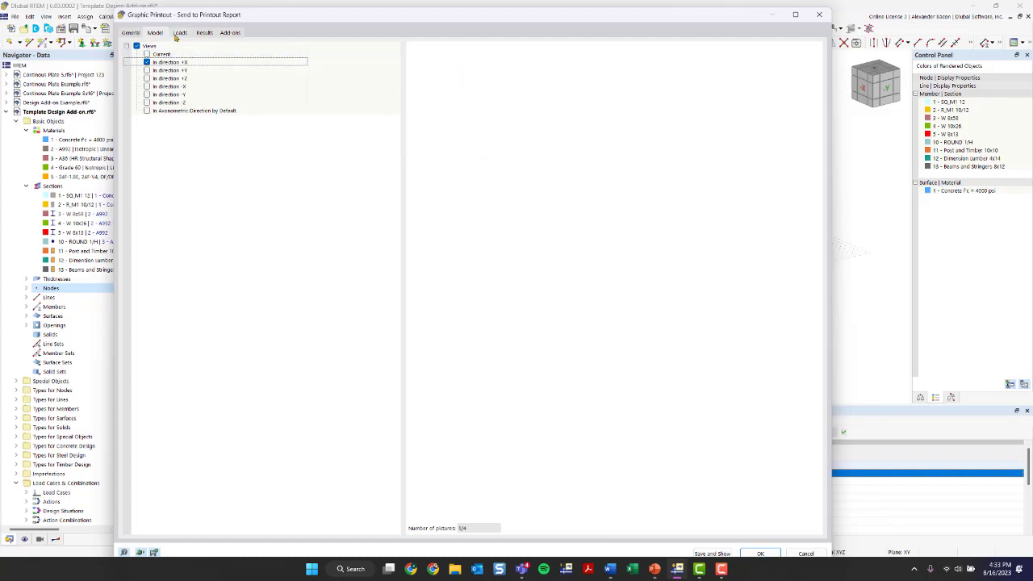
# Step: Limit the load pictures to LC1-3 shown in direction +X, then preview the General page
pyautogui.click(179, 33)
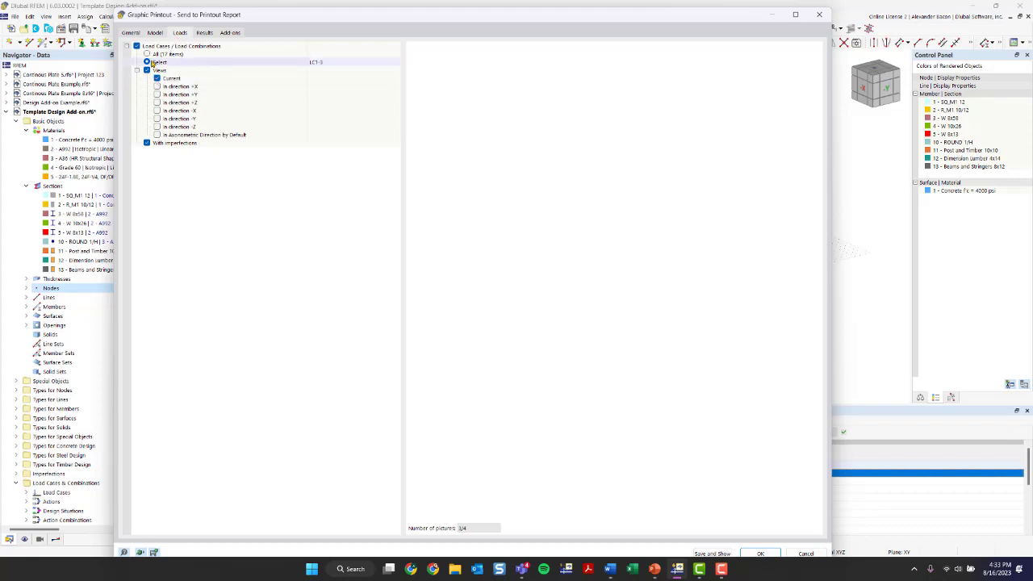
pyautogui.click(147, 55)
pyautogui.click(147, 62)
pyautogui.click(396, 64)
pyautogui.click(674, 120)
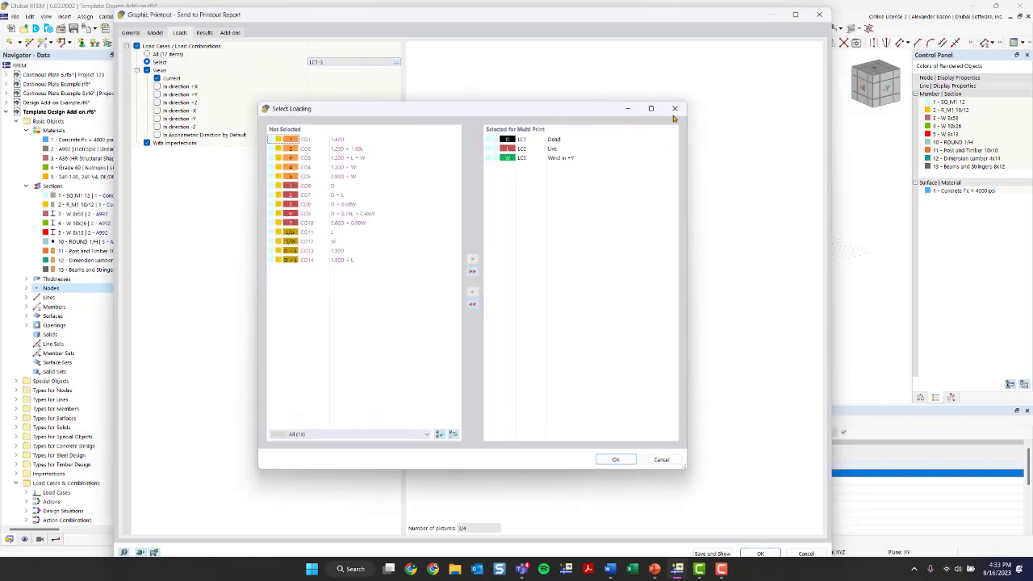
pyautogui.click(157, 86)
pyautogui.click(155, 33)
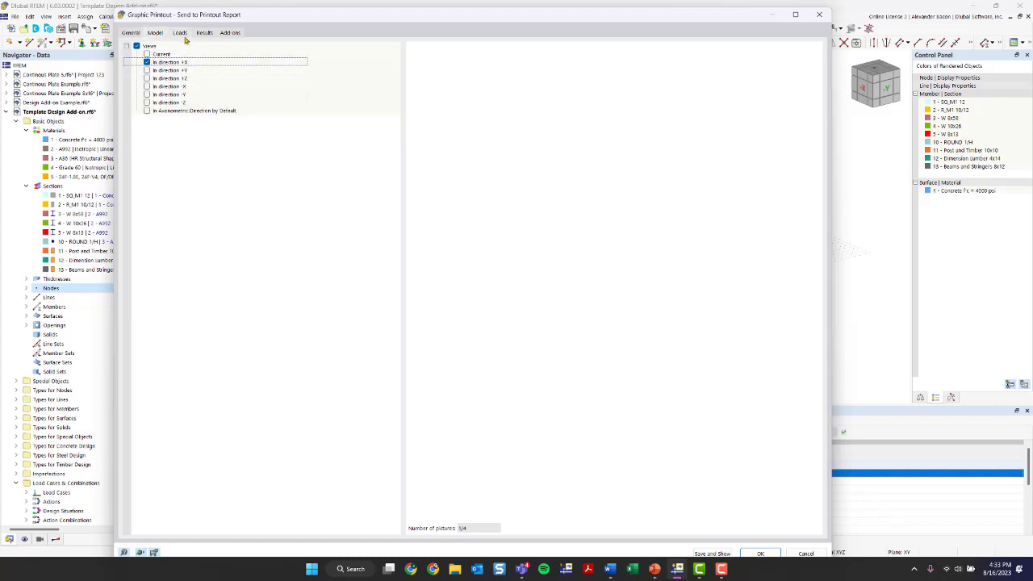
pyautogui.click(179, 32)
pyautogui.click(158, 86)
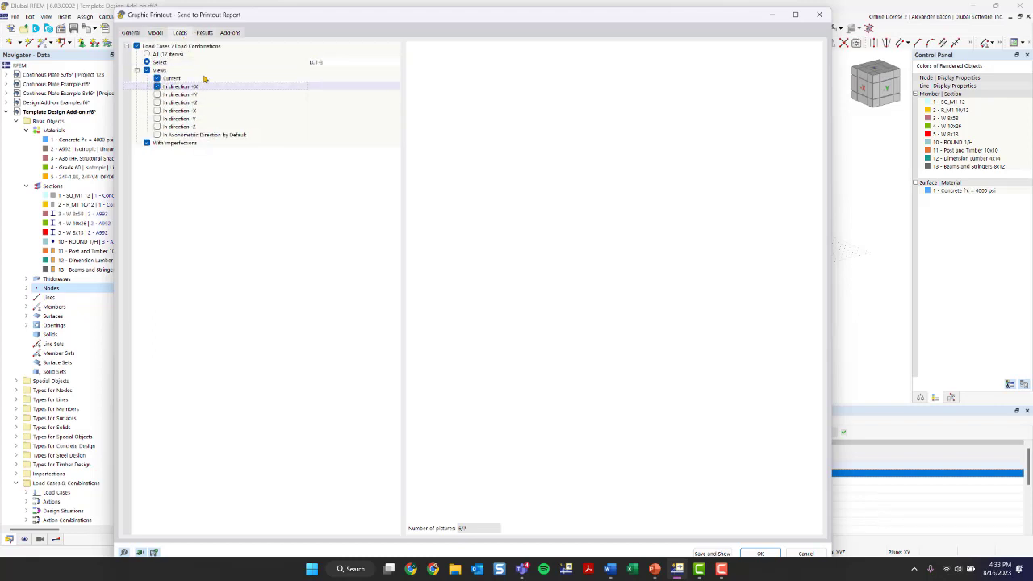
pyautogui.click(158, 78)
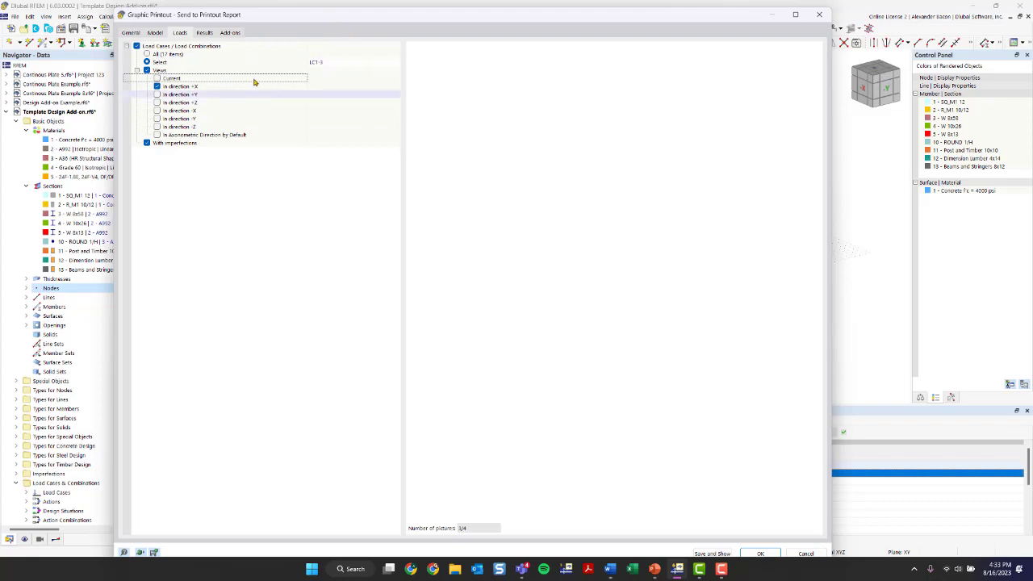
pyautogui.click(204, 33)
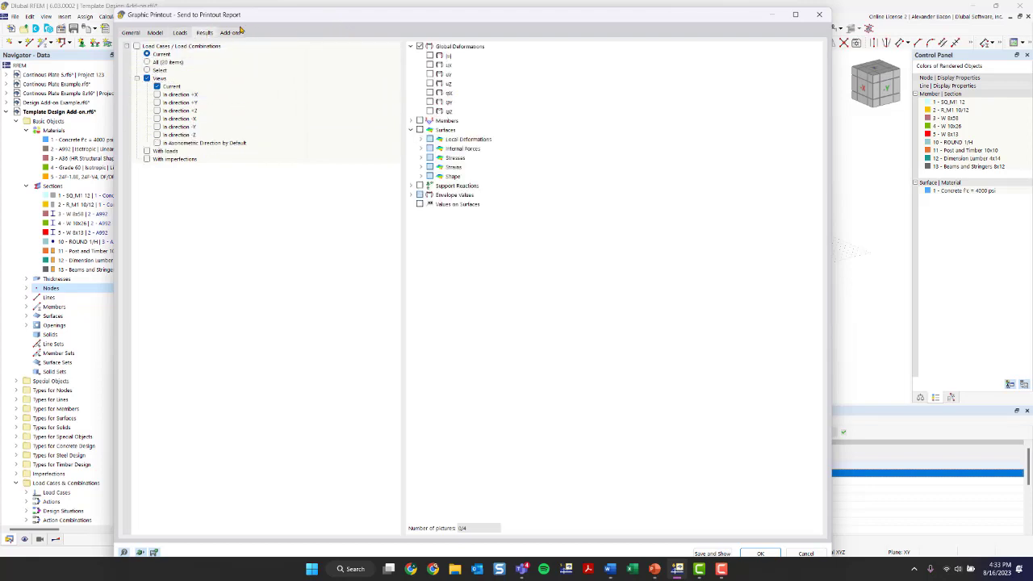
pyautogui.click(232, 33)
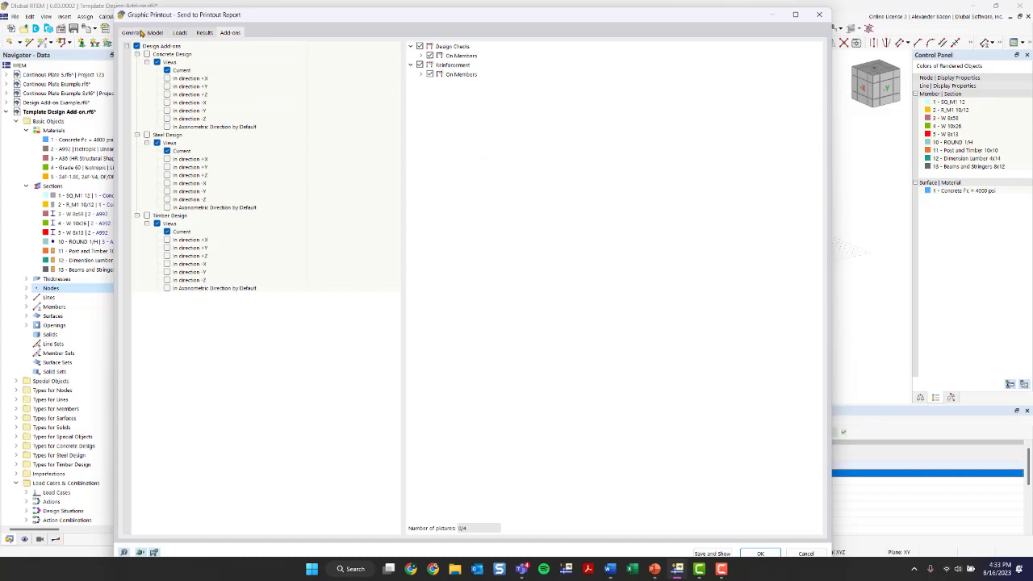
pyautogui.click(139, 33)
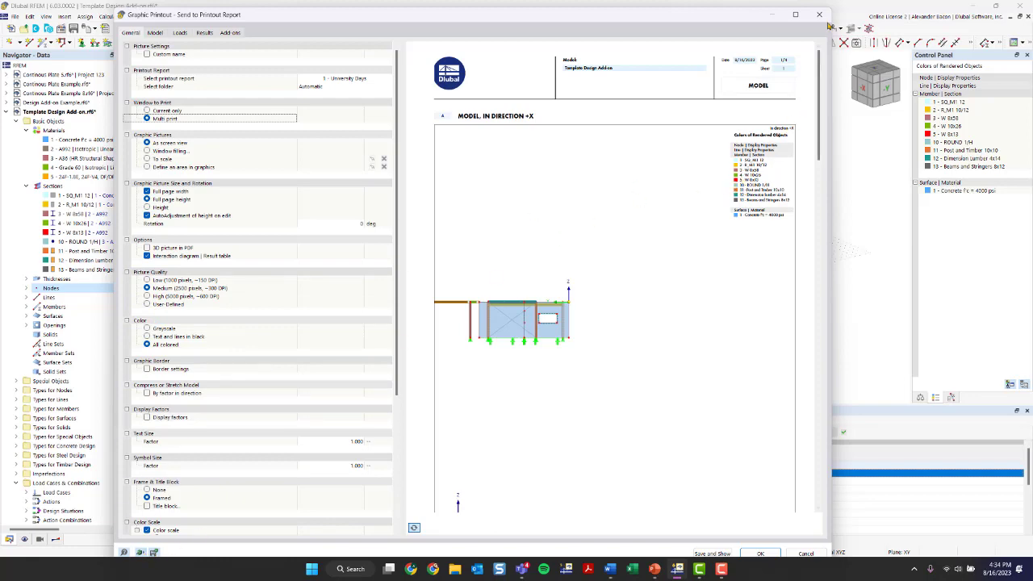
# Step: Close the Graphic Printout dialog and bring the PowerPoint slide show back to the front
pyautogui.click(825, 20)
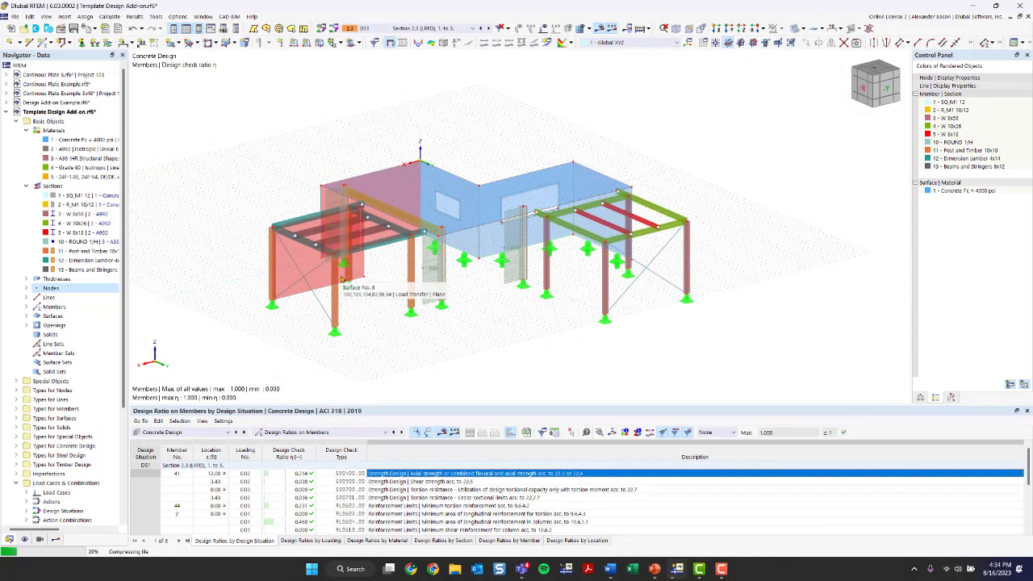
pyautogui.moveTo(654, 569)
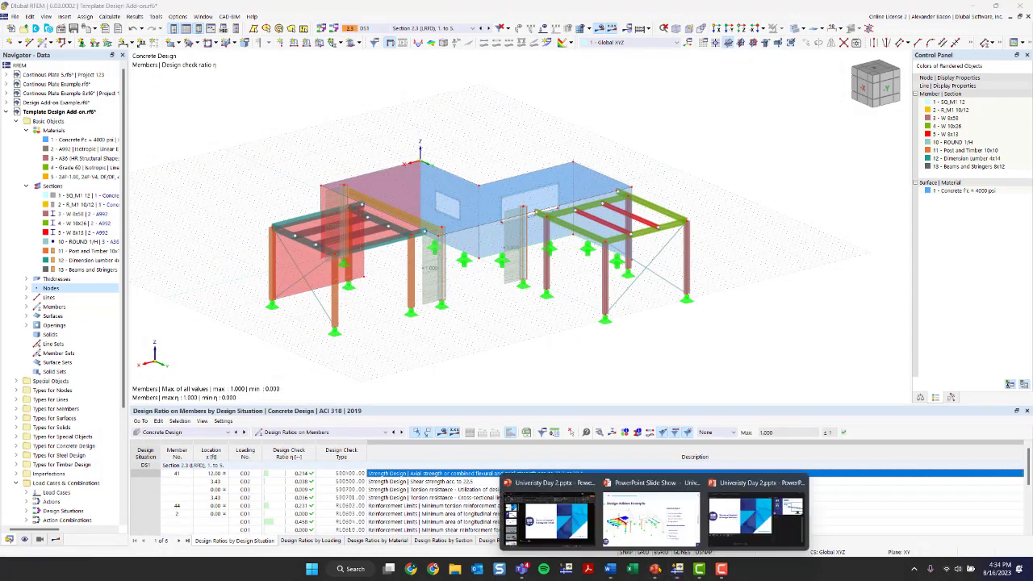
pyautogui.click(635, 523)
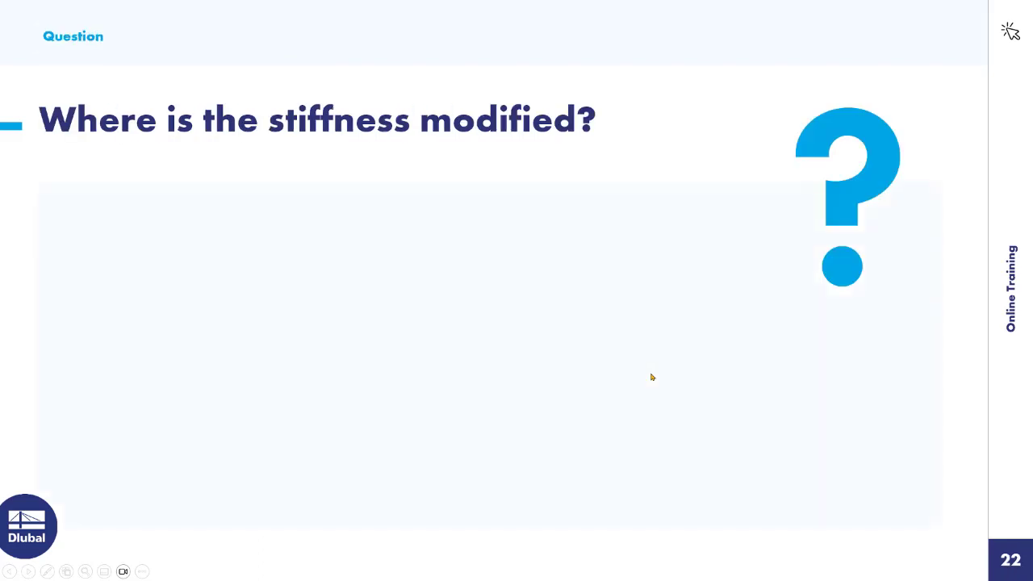